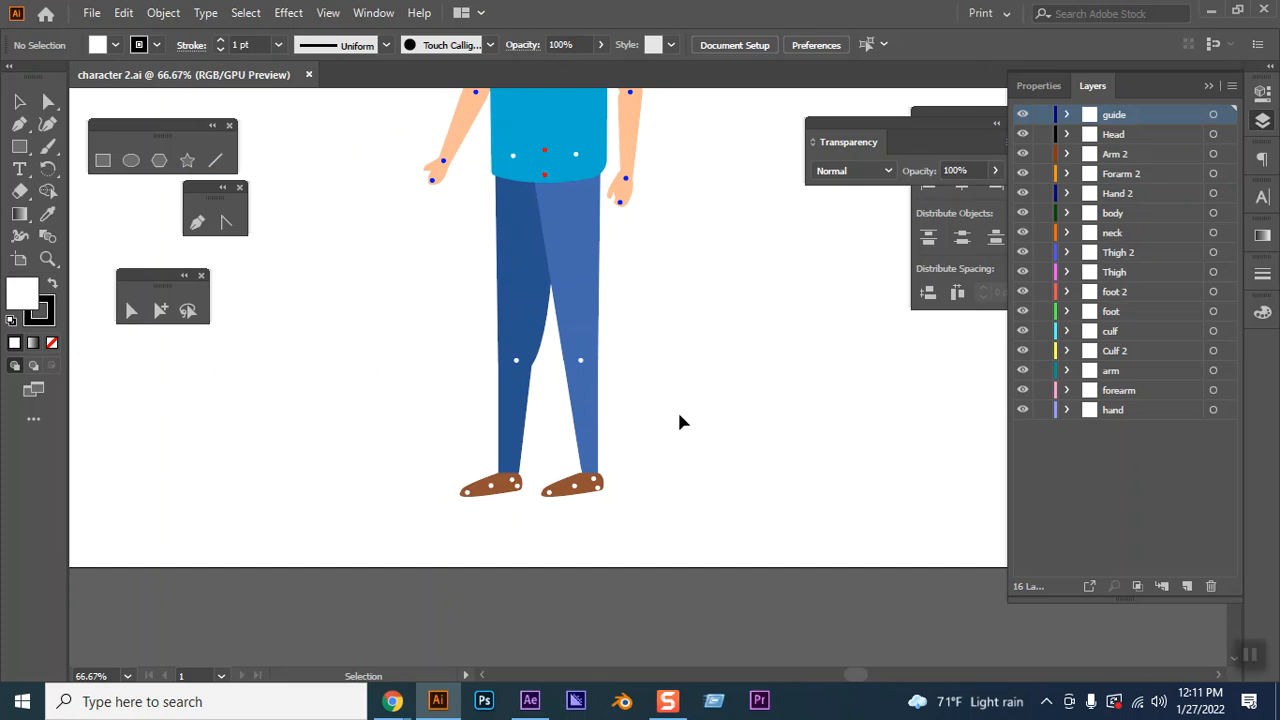
Rotate the forearm on the character's outstretched side upward from the elbow and nudge it down onto the elbow joint
scroll(700, 366, "up", 2)
scroll(728, 367, "up", 1)
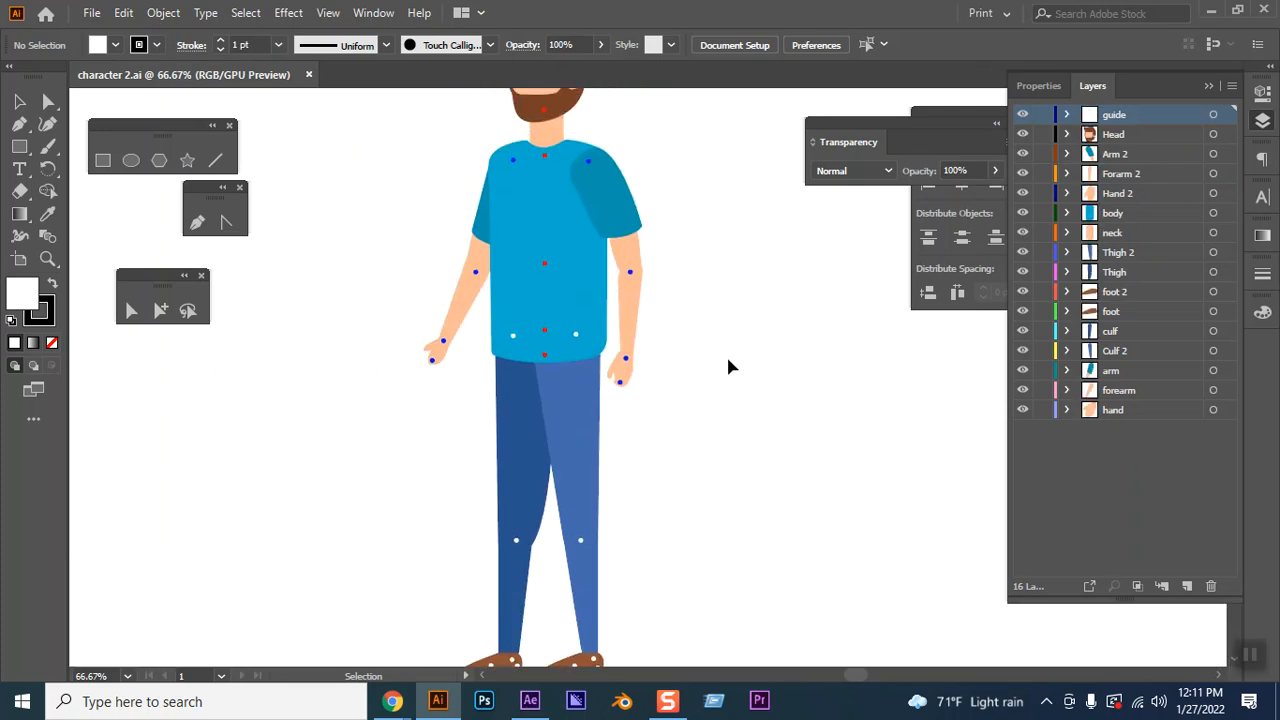
left_click(458, 325)
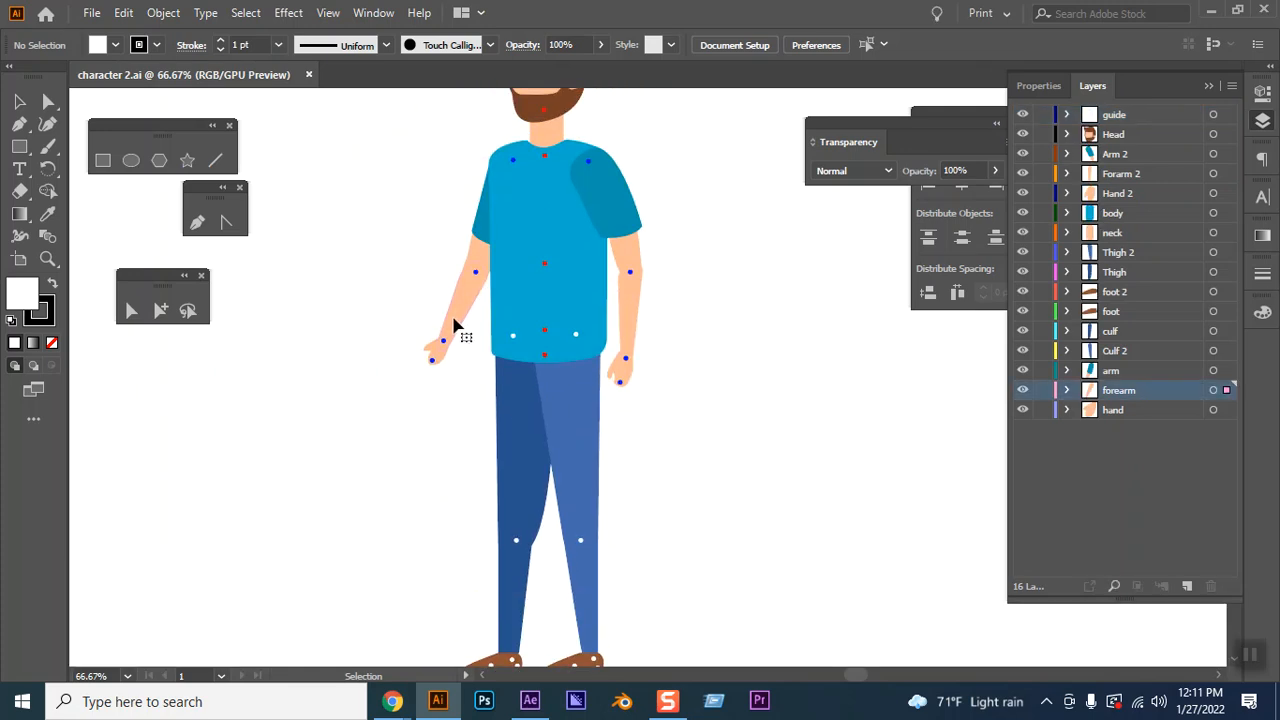
left_click_drag(423, 259, 458, 278)
left_click(402, 312)
left_click(458, 276)
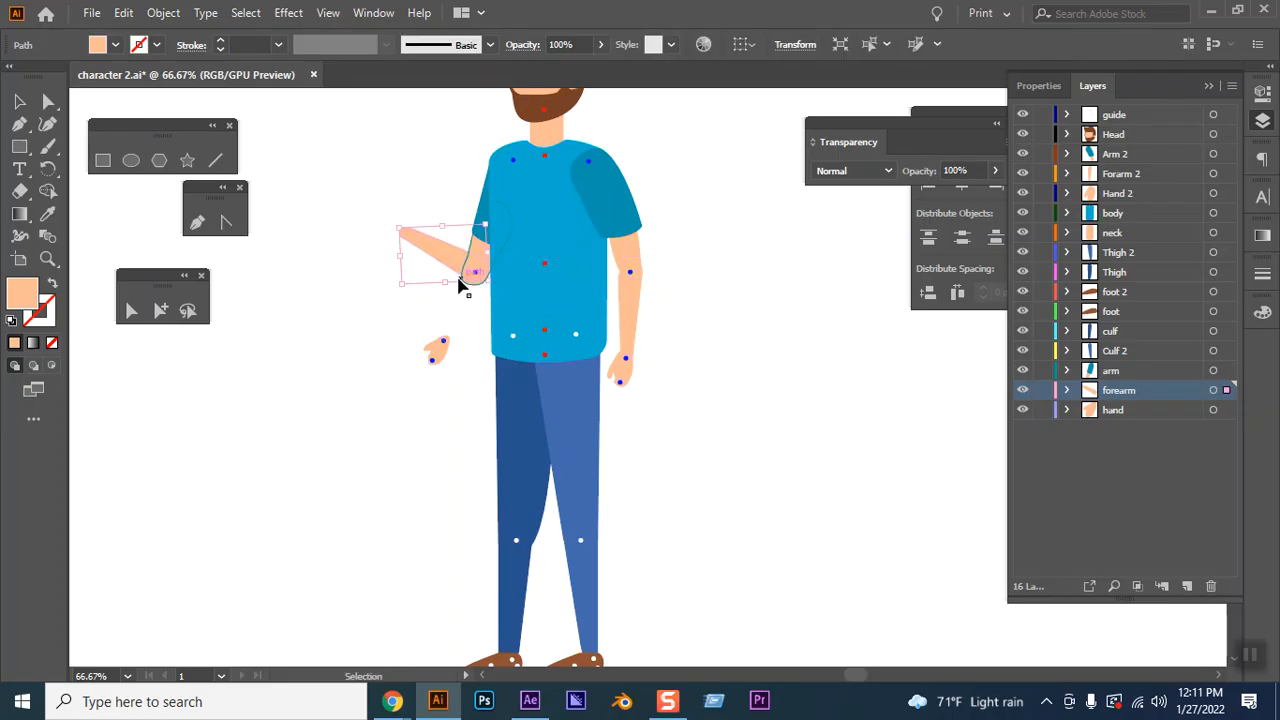
key("Down")
key("Down")
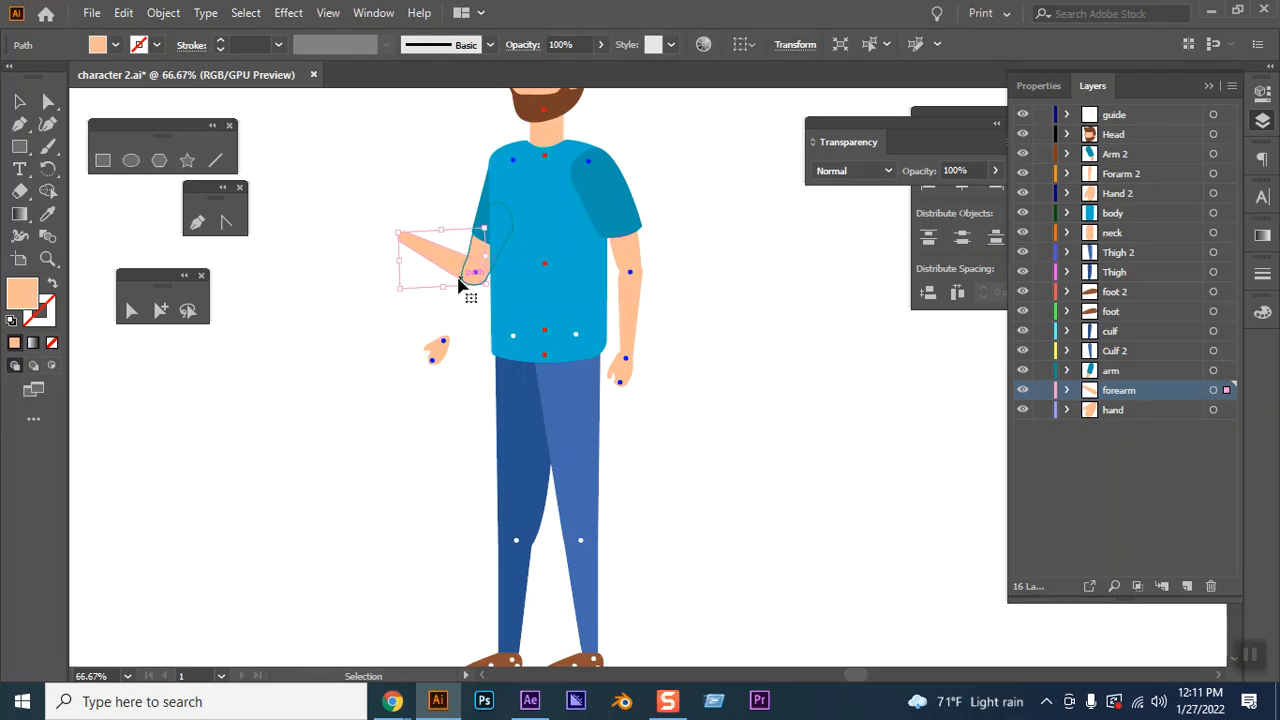
left_click(294, 349)
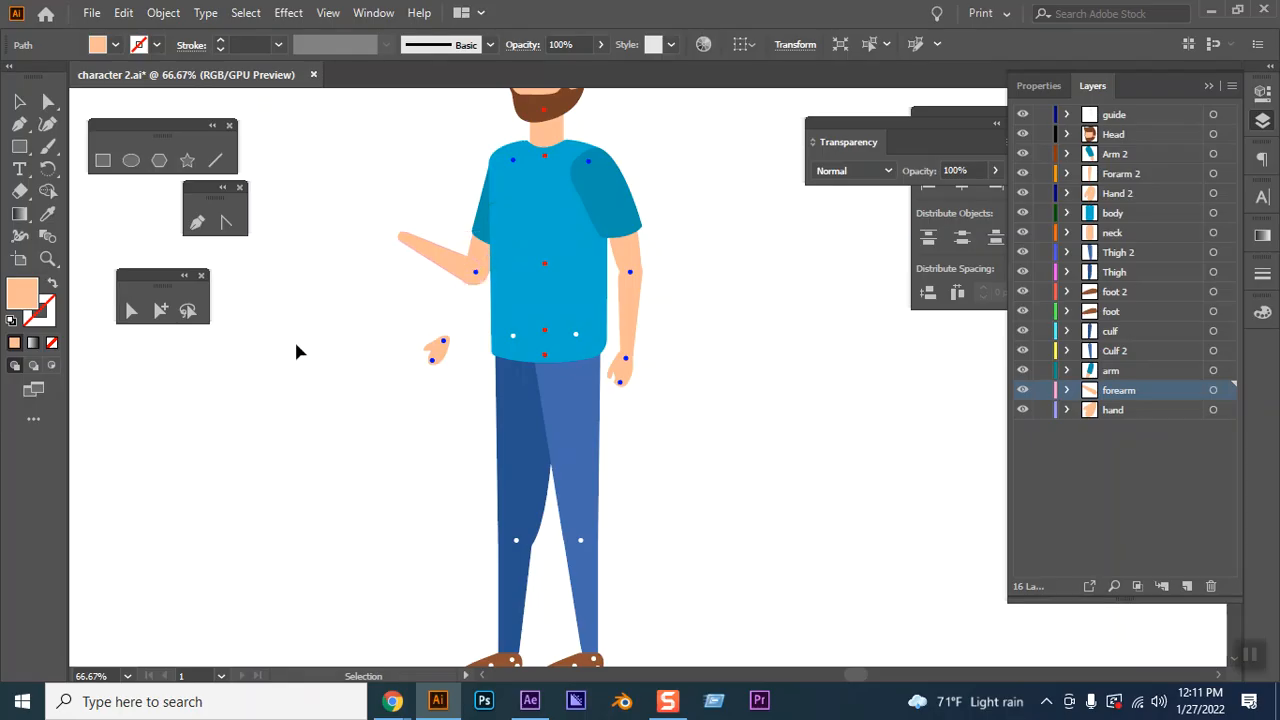
Rotate the detached hand and move it up to the end of the raised forearm
left_click(437, 362)
left_click_drag(417, 337, 396, 238)
left_click(390, 283)
scroll(780, 429, "up", 3)
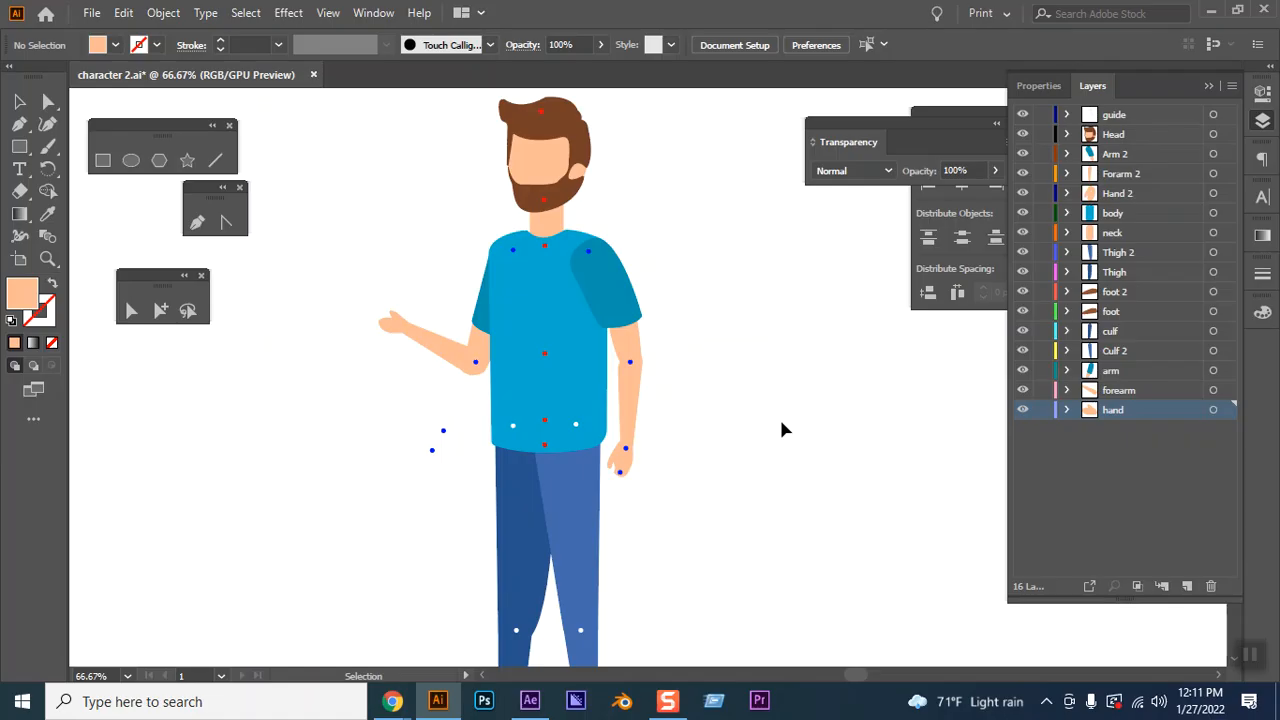
Rotate the raised forearm back down and align it with the elbow and wrist guide dots
left_click(428, 344)
left_click_drag(391, 317, 411, 398)
left_click_drag(458, 354, 476, 398)
left_click(385, 410)
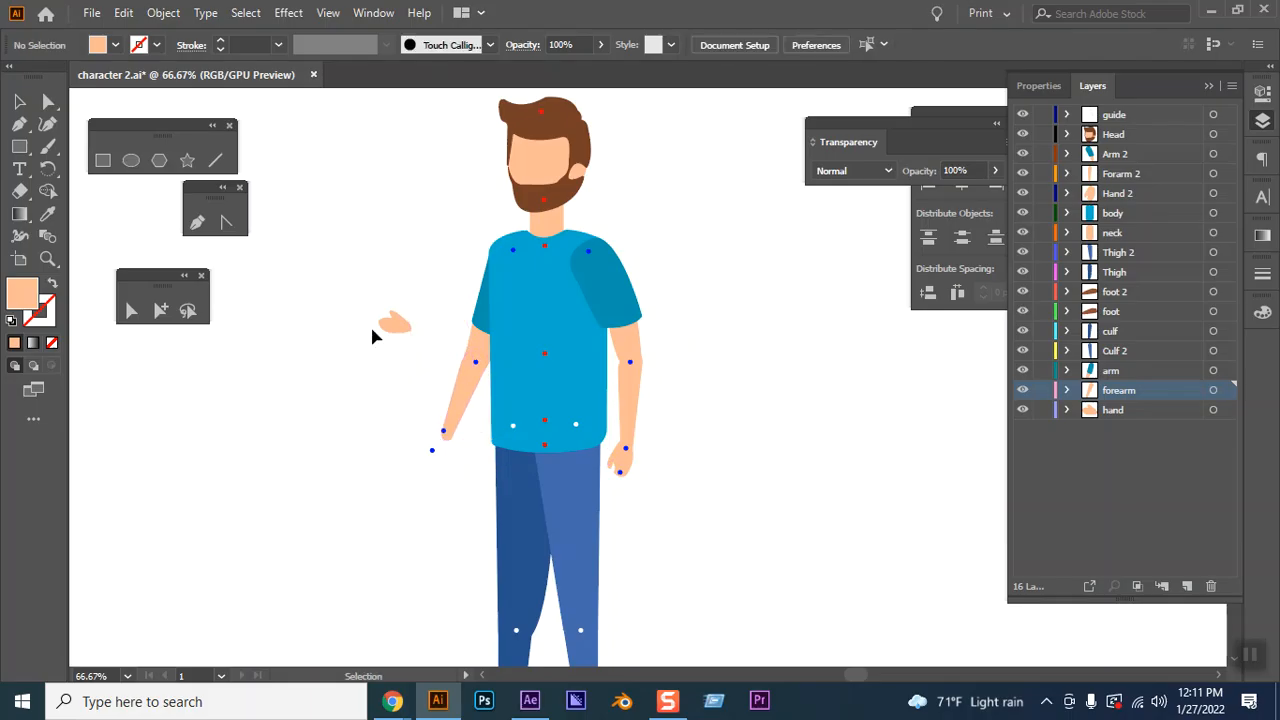
Rotate the floating hand back down and move it onto the wrist guide dots
left_click(393, 321)
left_click_drag(370, 308, 423, 427)
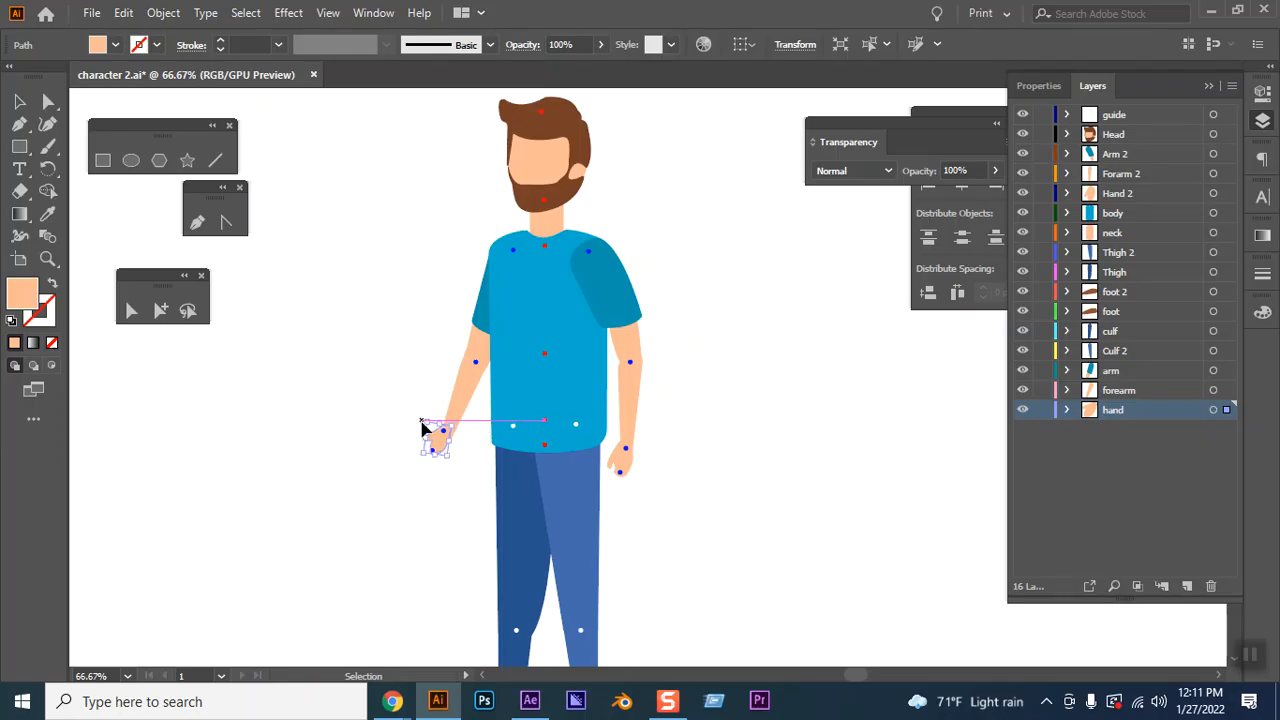
left_click(393, 453)
Nudge the hand down slightly so it fits the end of the lowered forearm
left_click(442, 438)
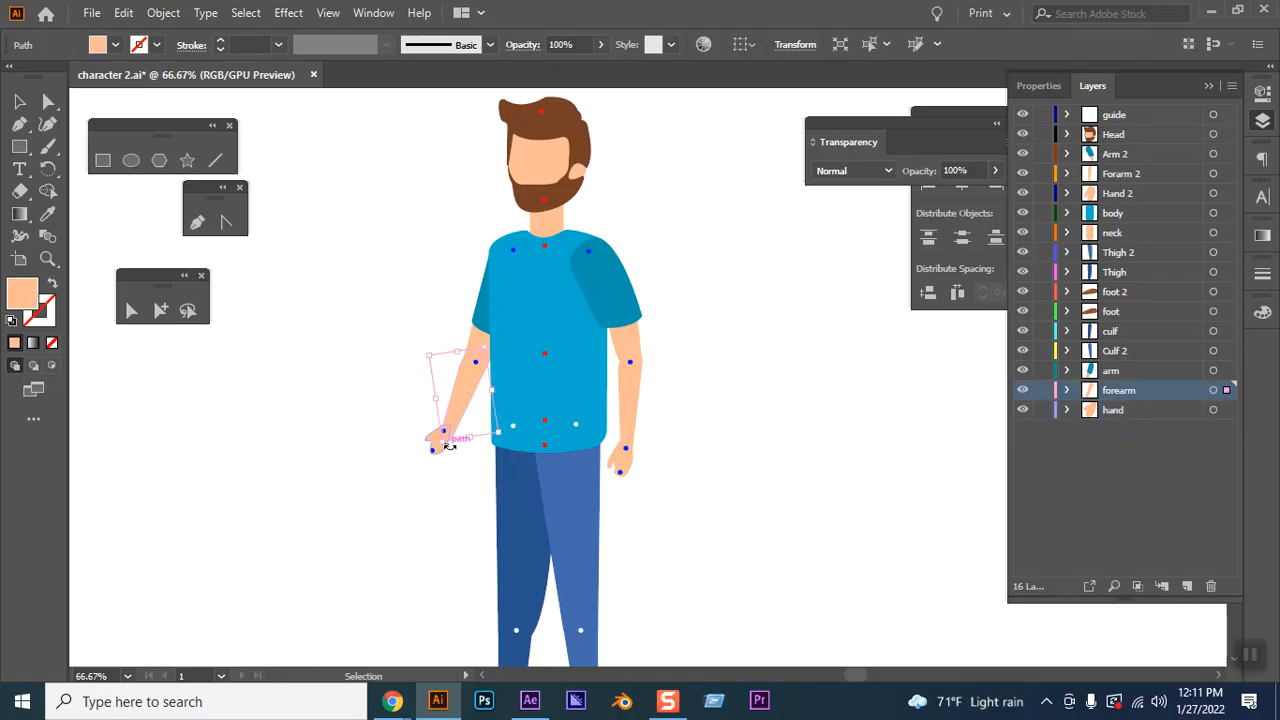
left_click(410, 474)
left_click(442, 447)
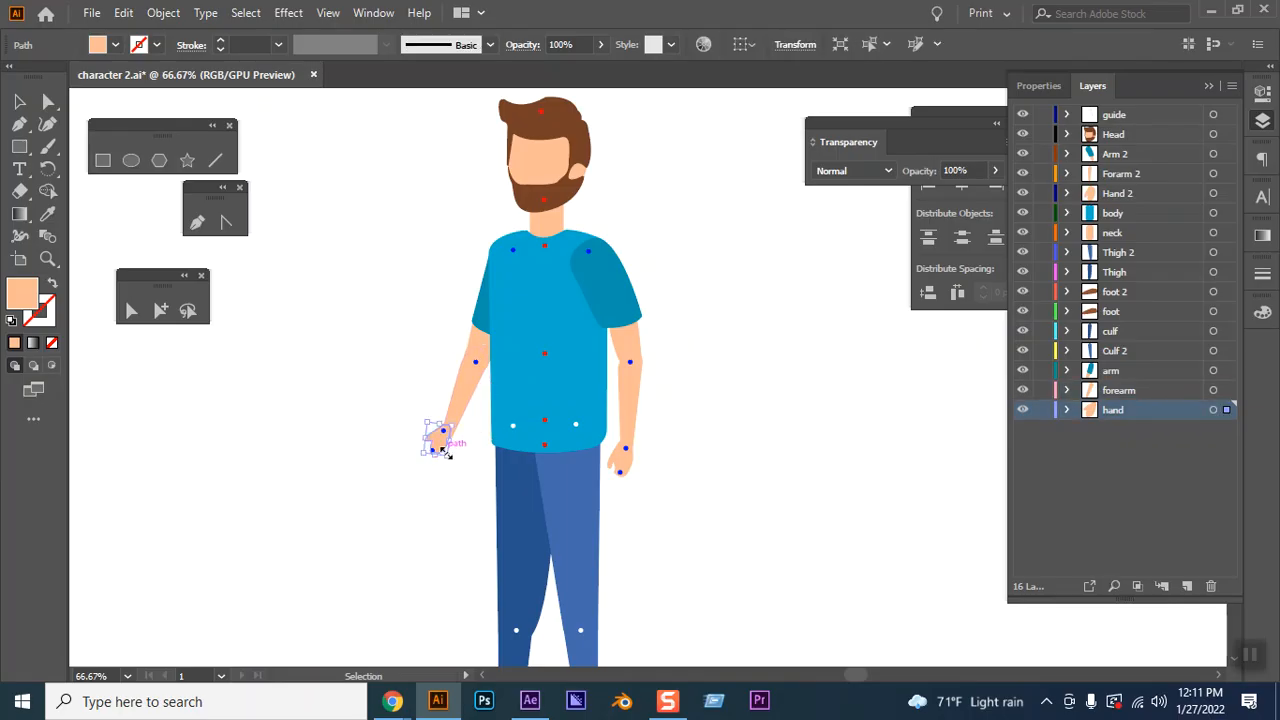
key("Down")
key("Down")
key("Down")
key("Down")
key("Down")
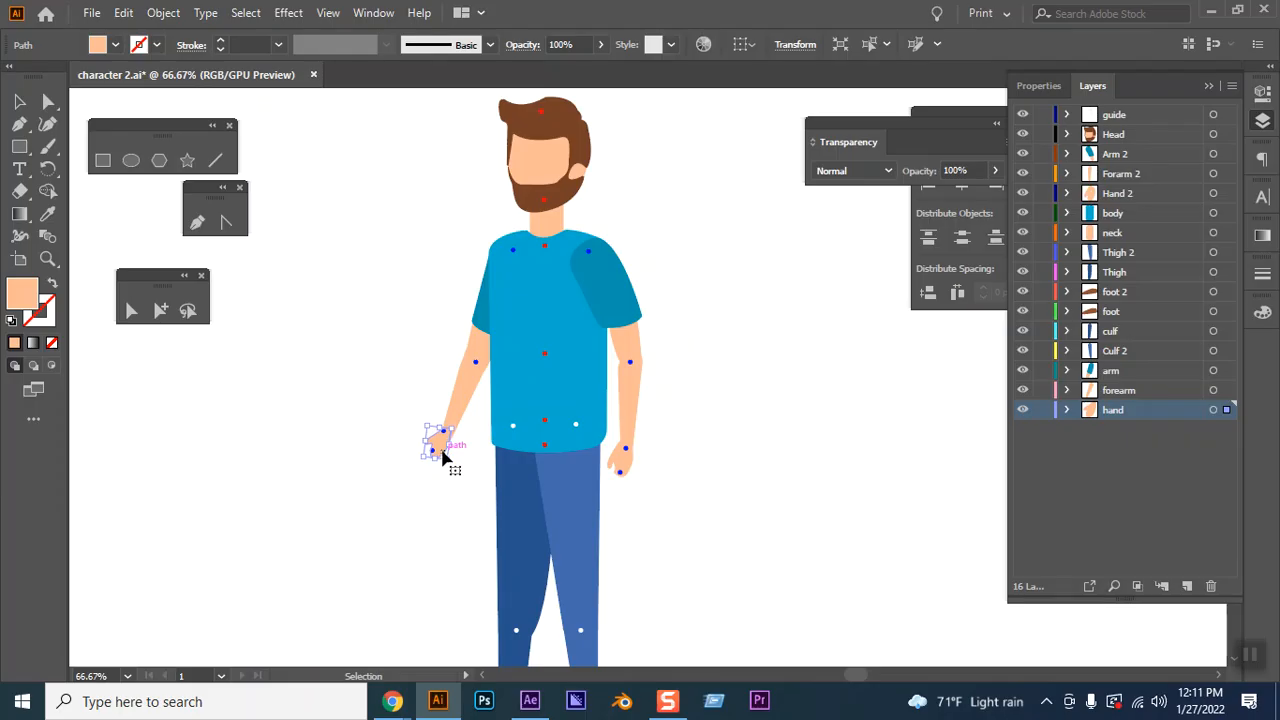
Rotate the lowered forearm slightly and nudge it left to line up with the hand
left_click(462, 420)
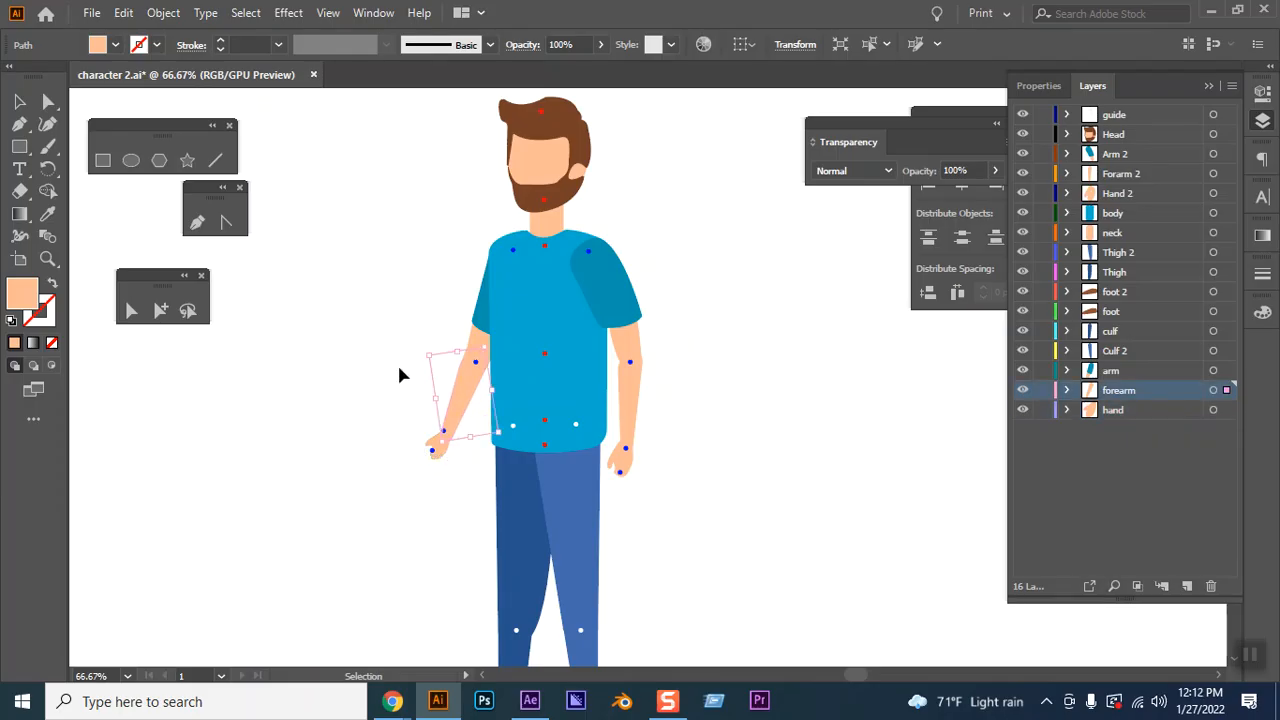
left_click_drag(419, 356, 423, 354)
key("Left")
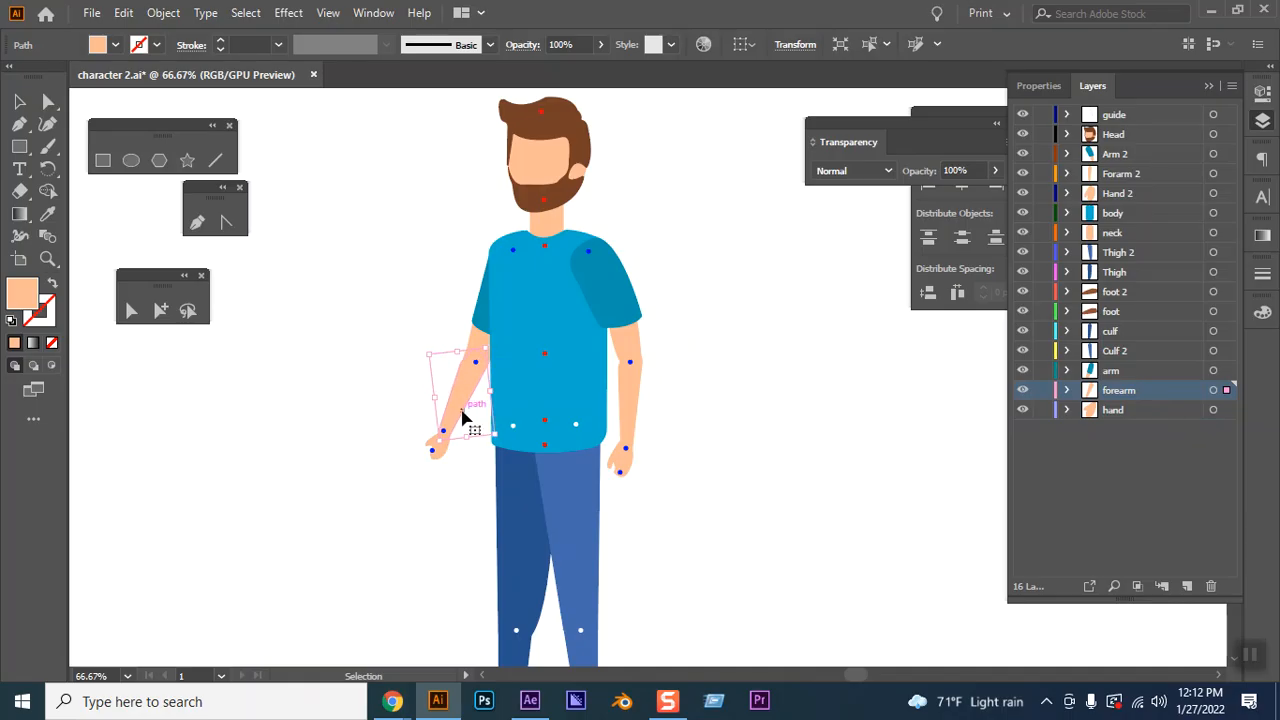
left_click(380, 525)
Nudge the hand up and left until it sits on the wrist guide dots
left_click(440, 458)
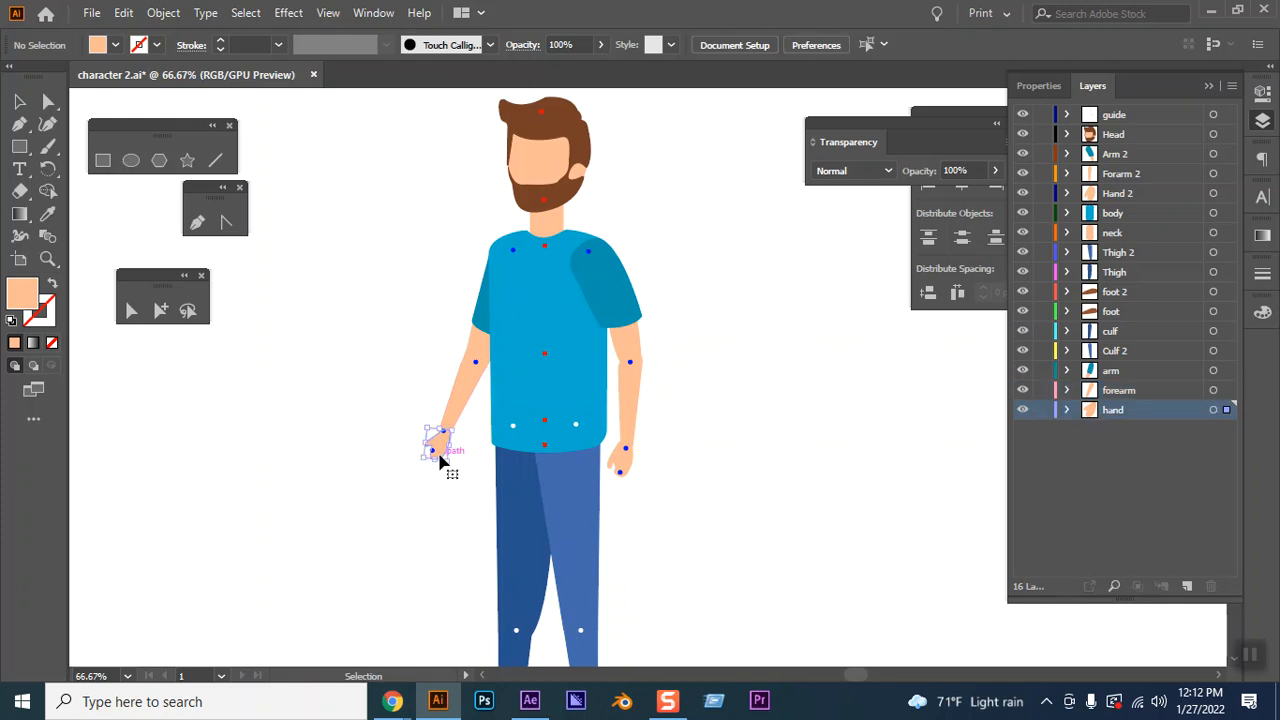
key("Up")
key("Left")
key("Left")
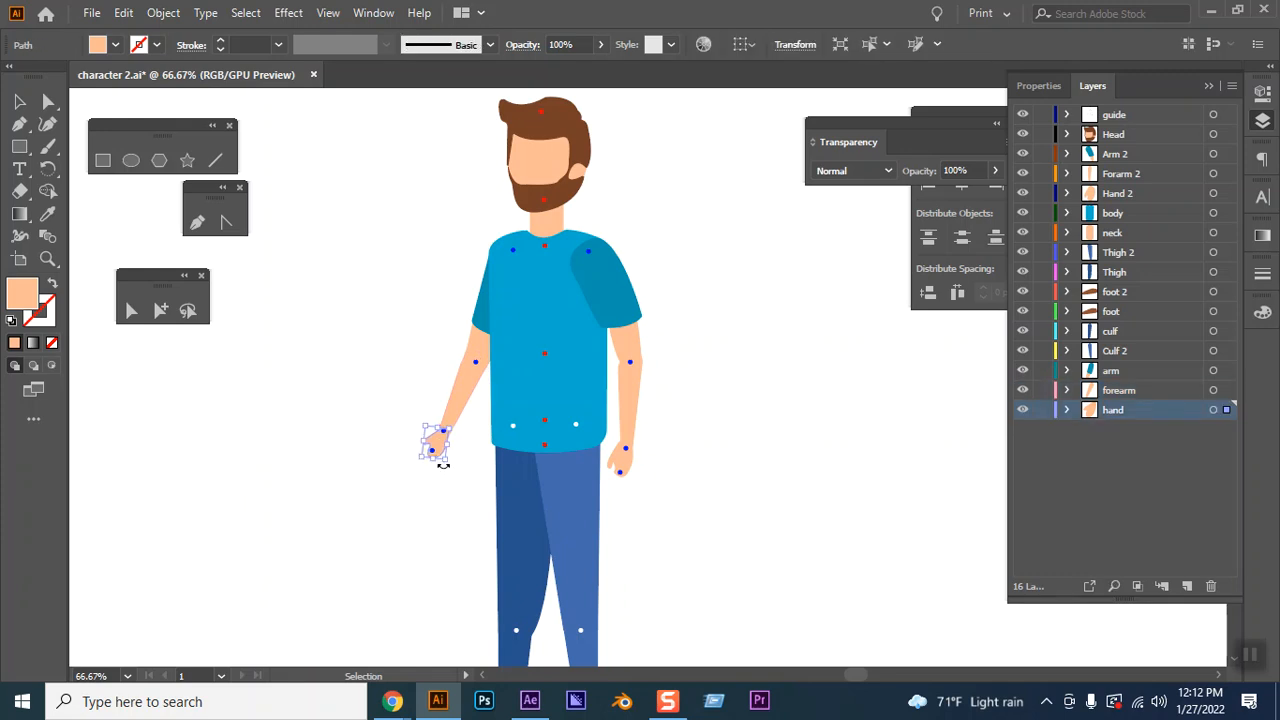
left_click(416, 480)
left_click(441, 450)
left_click(431, 481)
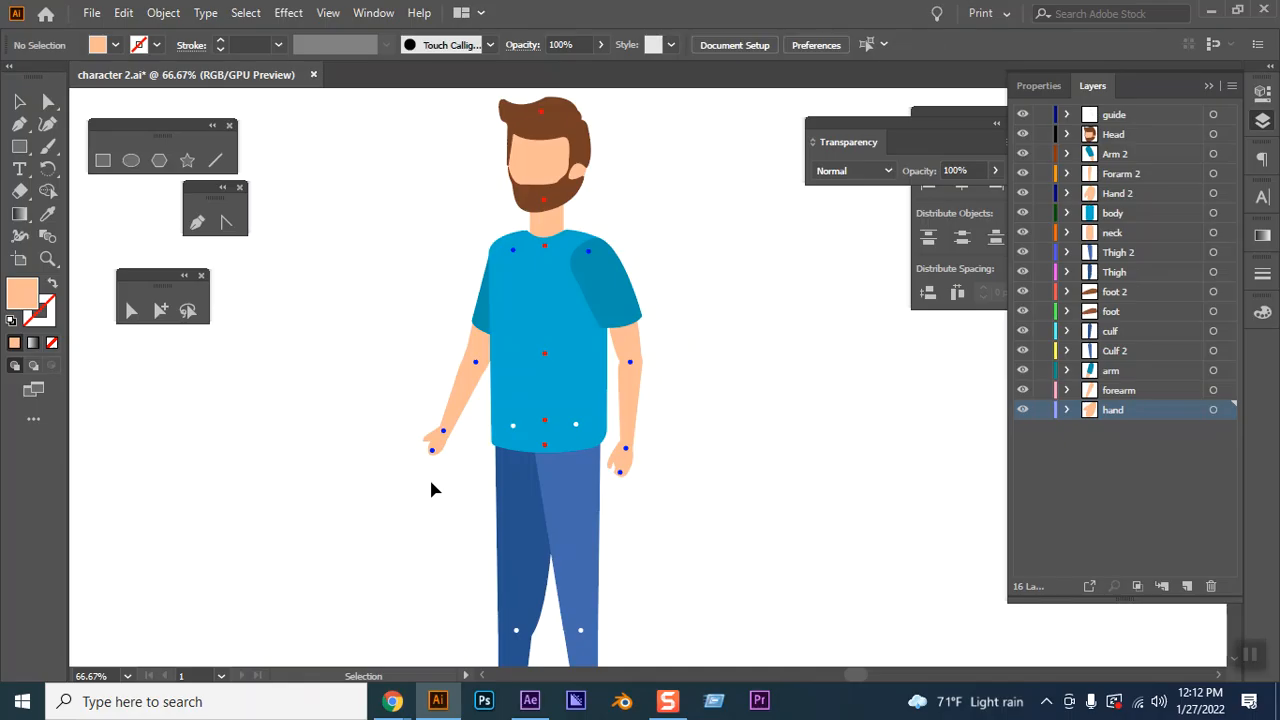
left_click(442, 447)
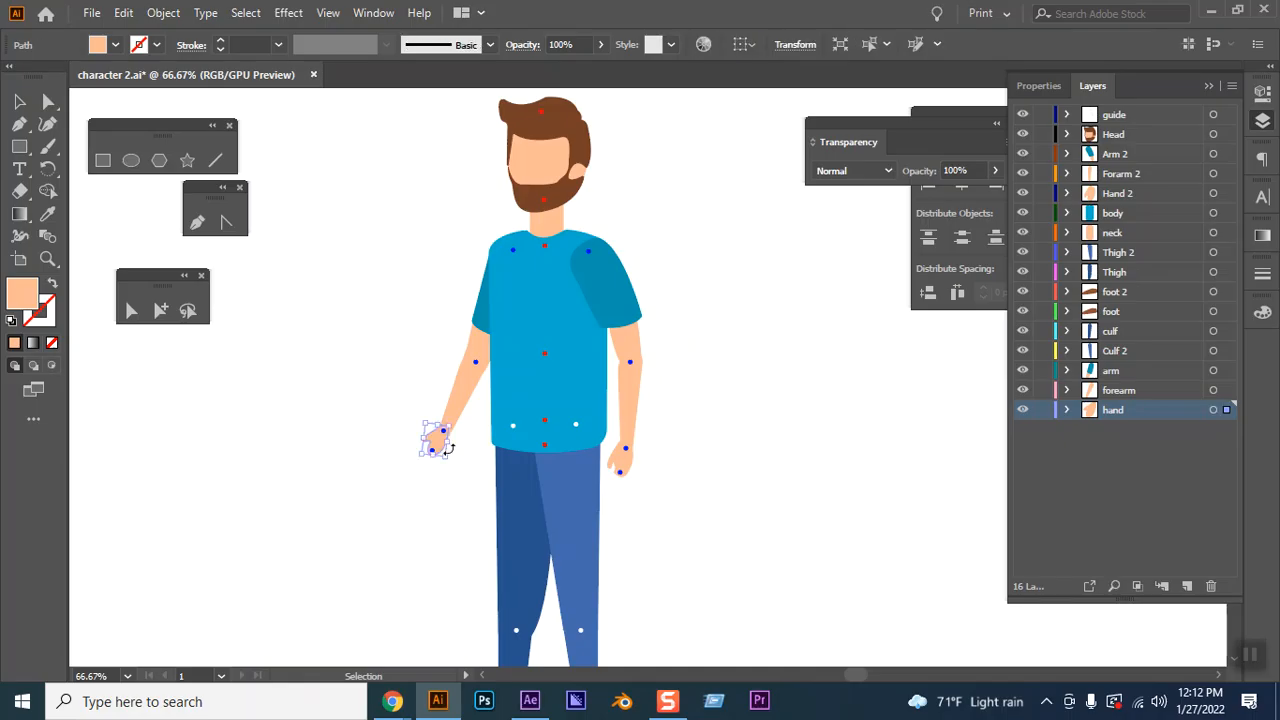
left_click(337, 437)
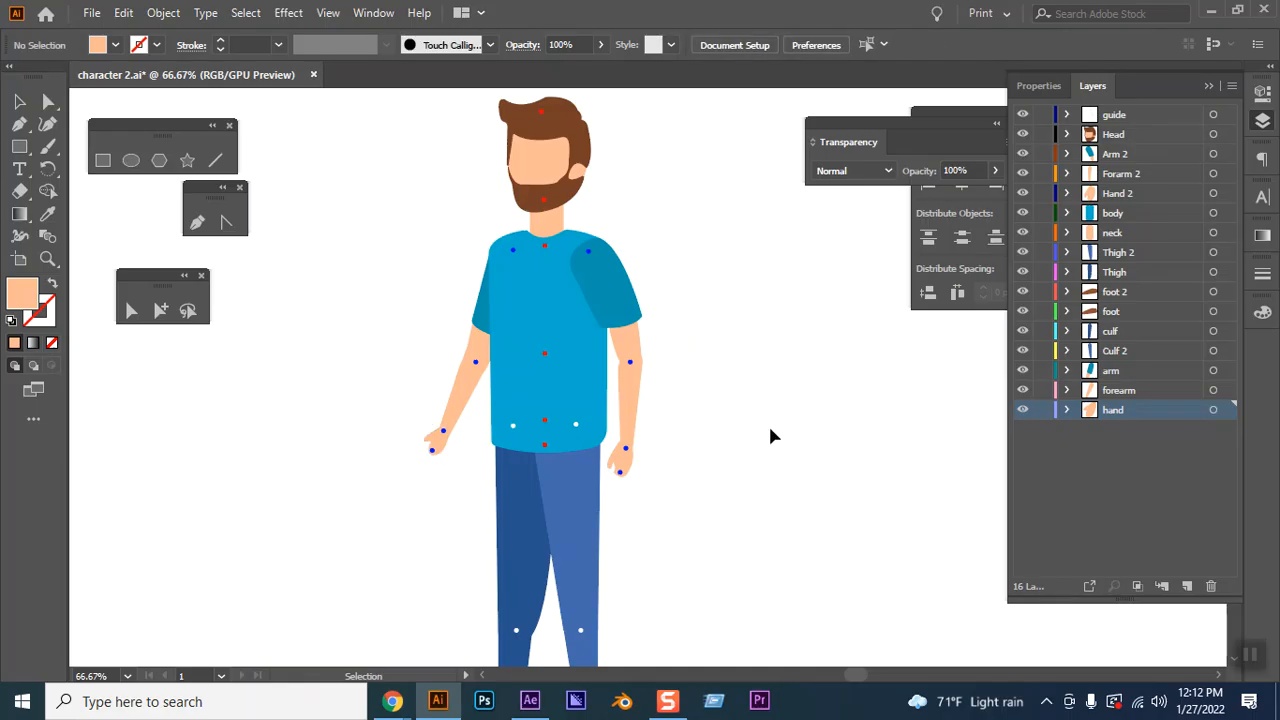
Examine how the darker leg's calf and thigh shapes overlap at the knee joint
scroll(743, 414, "down", 4)
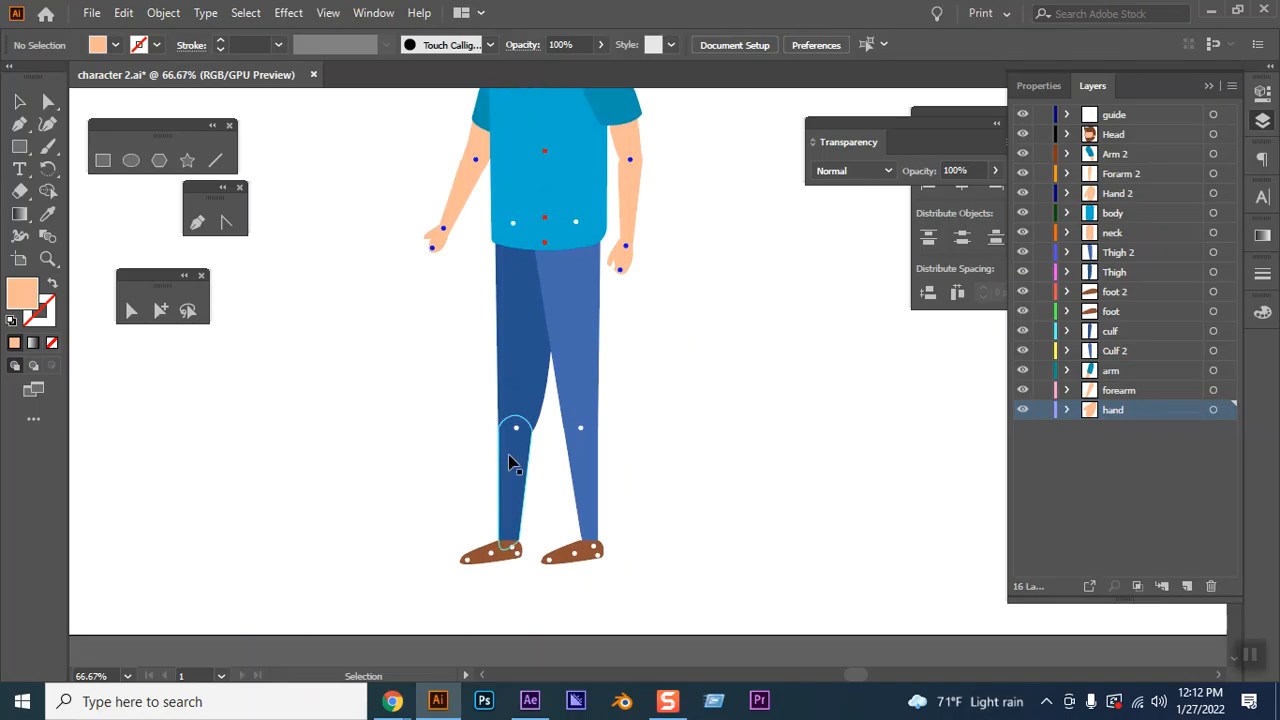
left_click(509, 455)
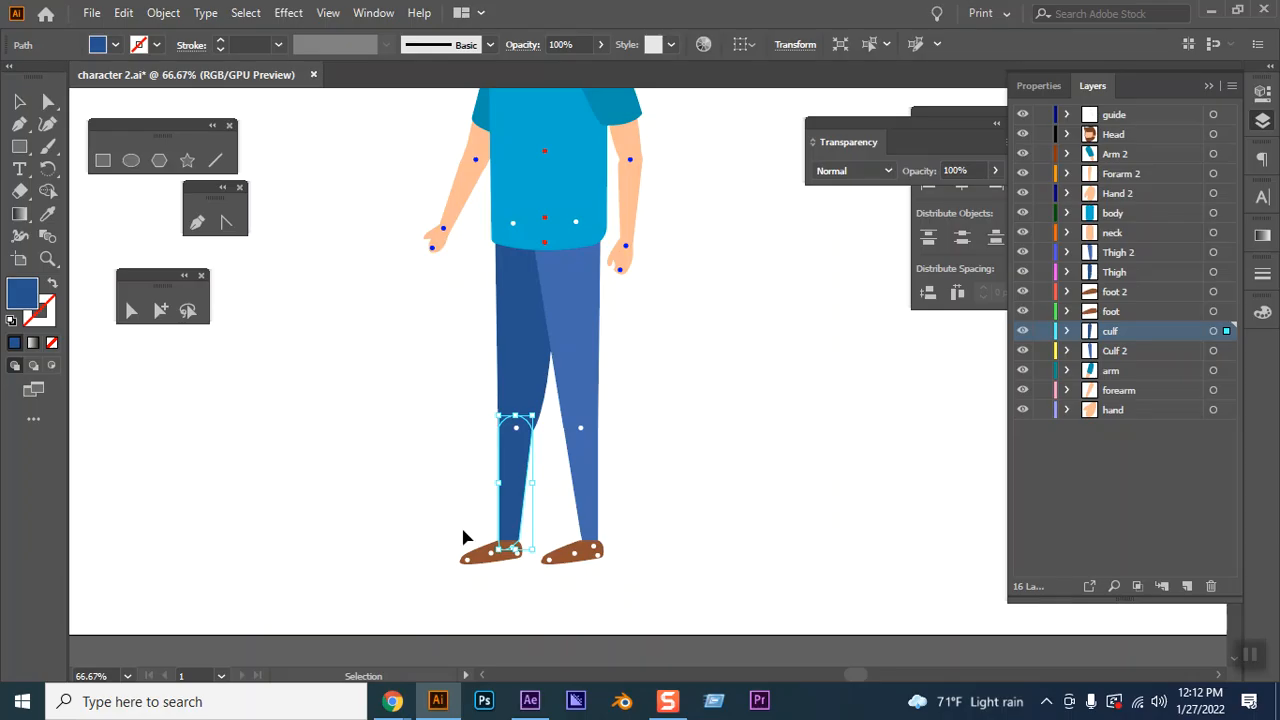
left_click(422, 492)
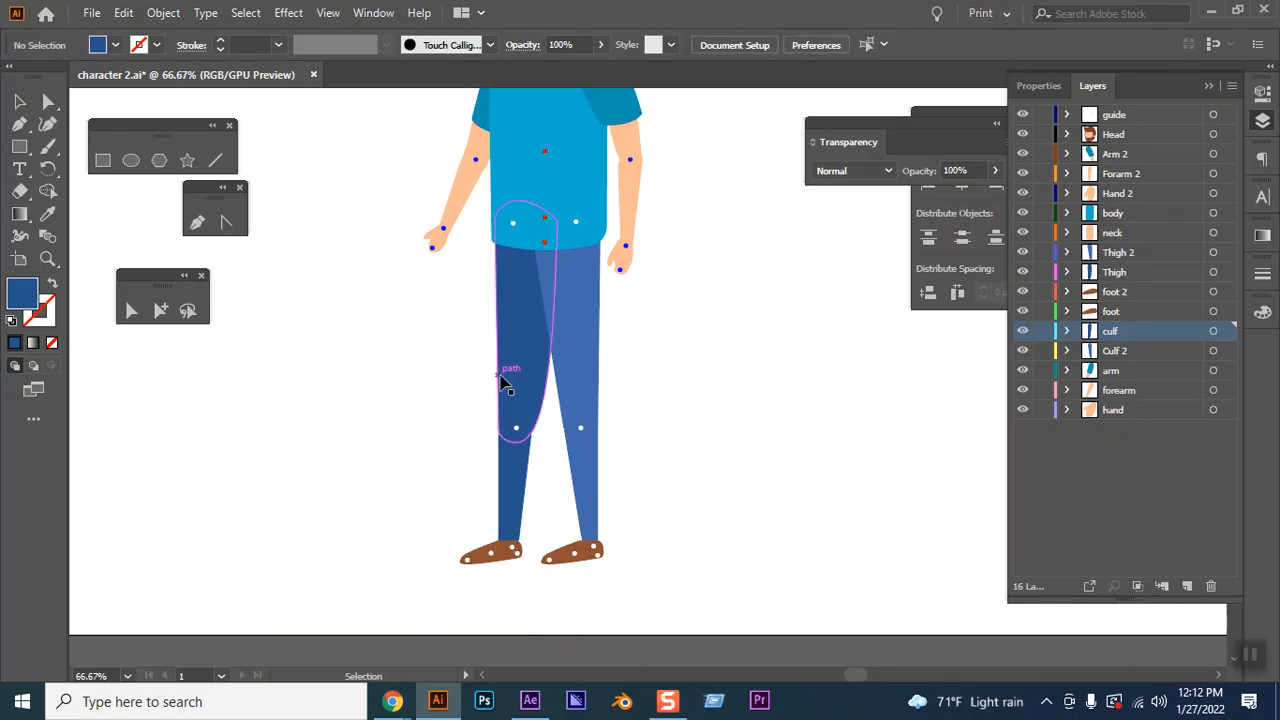
left_click(509, 371)
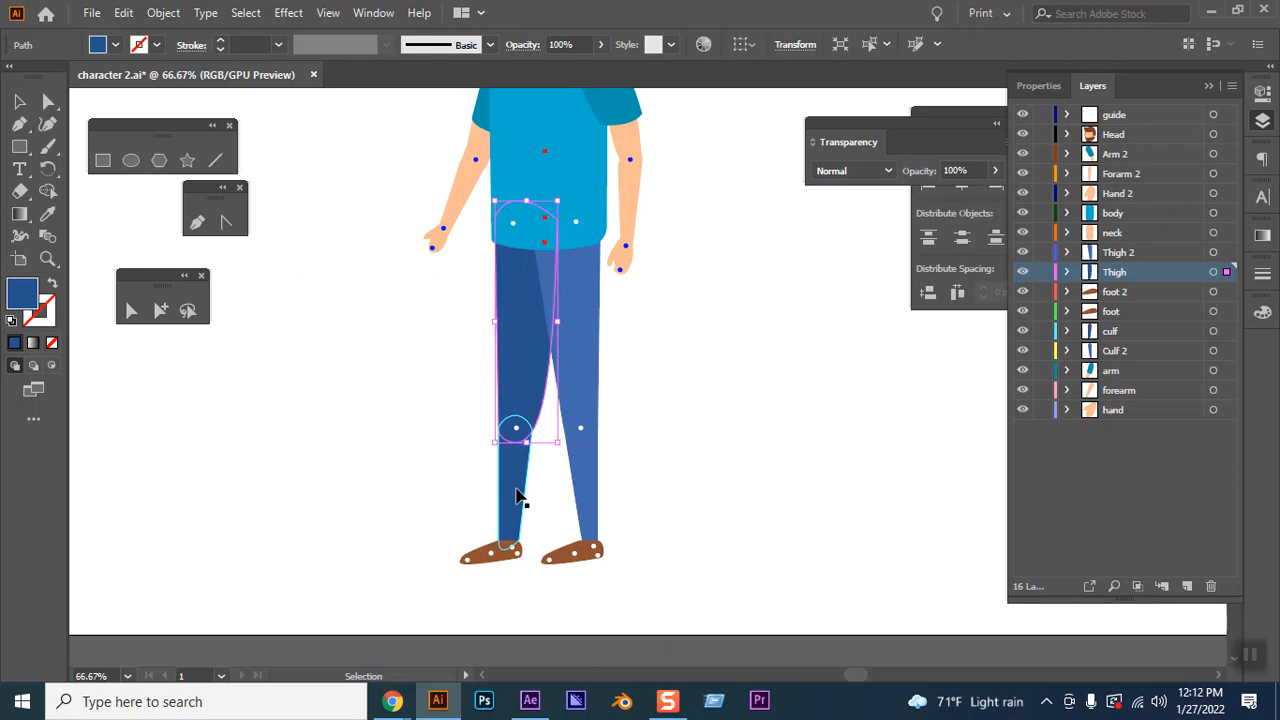
left_click(391, 477)
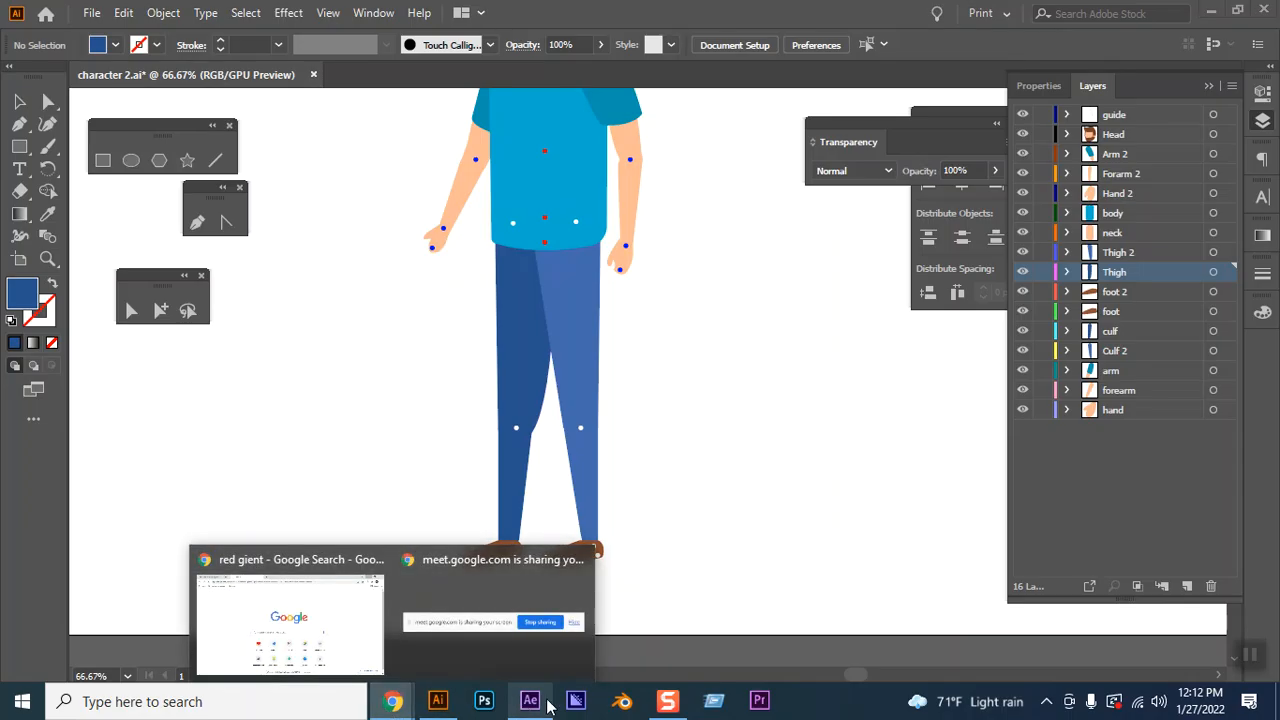
Switch to the desktop and restore the four character ZIP archives from the Recycle Bin
left_click(1211, 18)
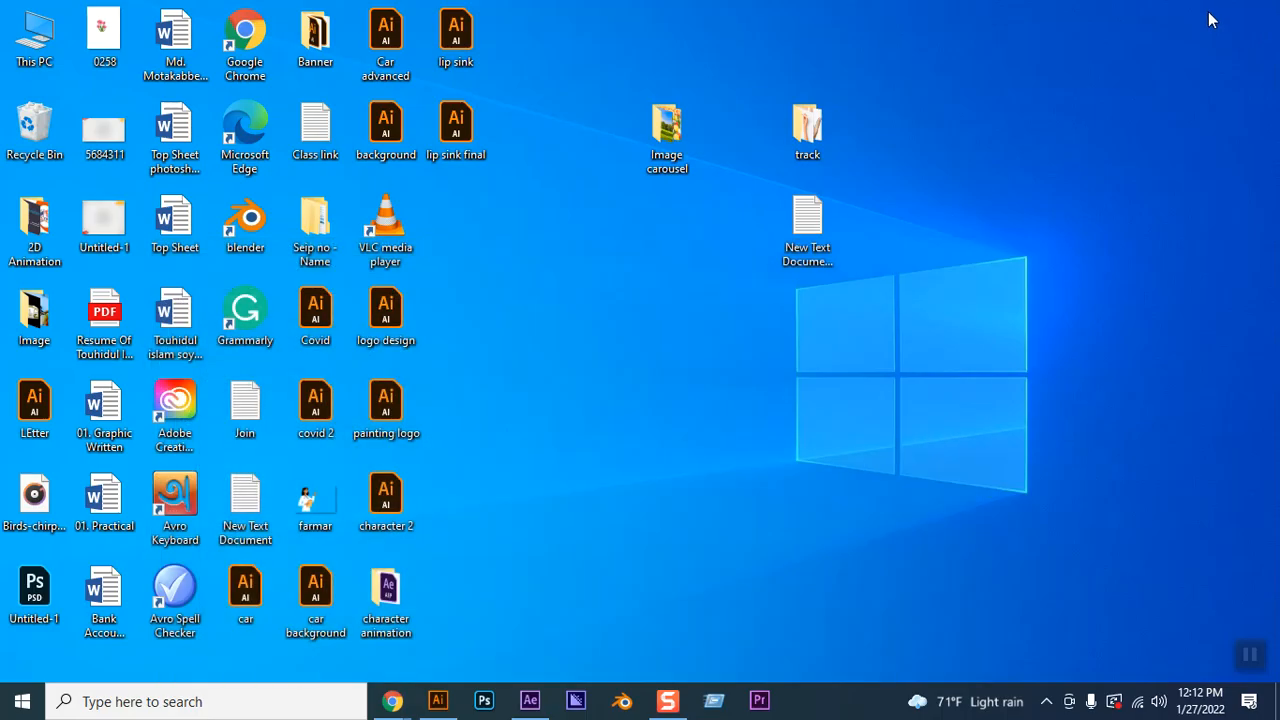
double_click(34, 120)
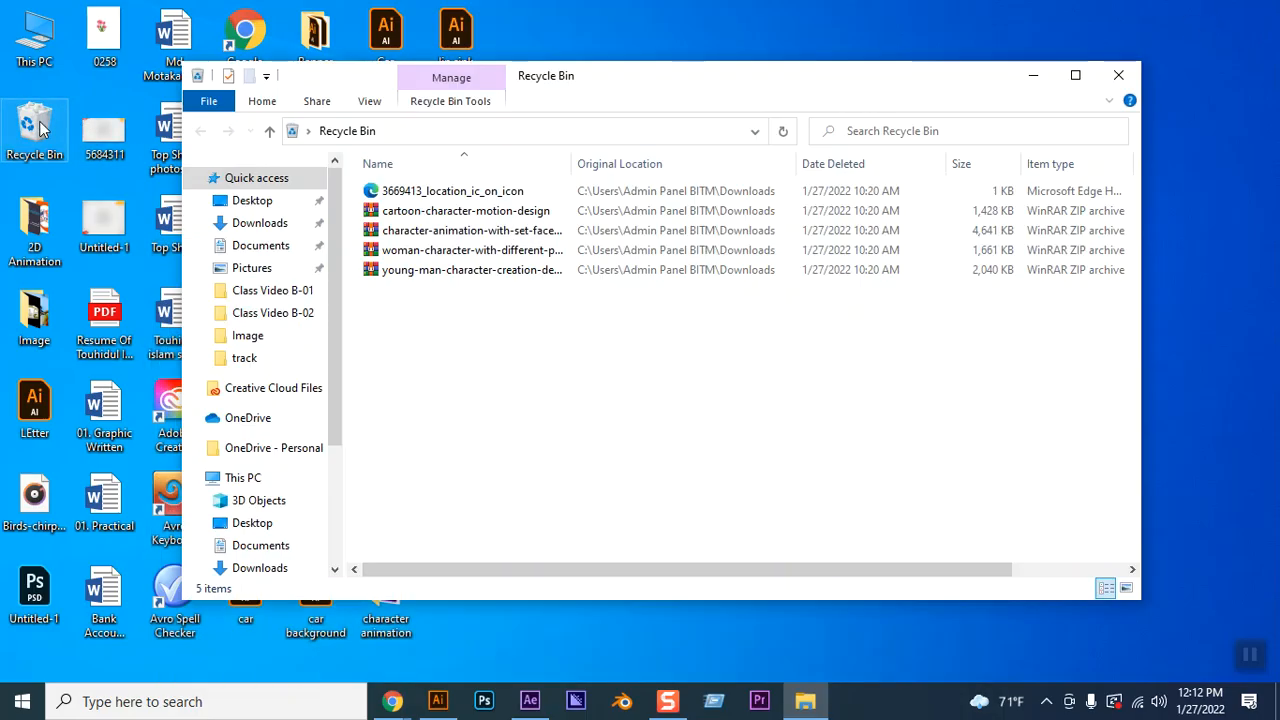
left_click_drag(406, 350, 422, 220)
right_click(422, 220)
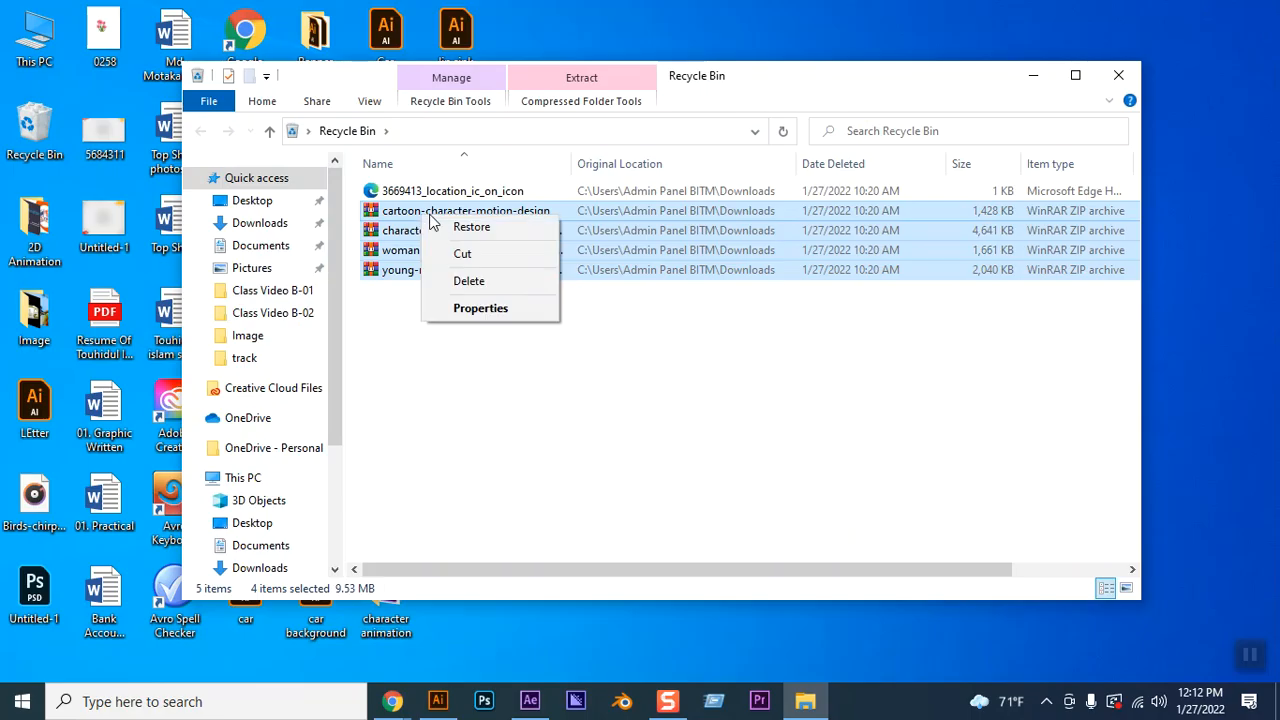
left_click(466, 232)
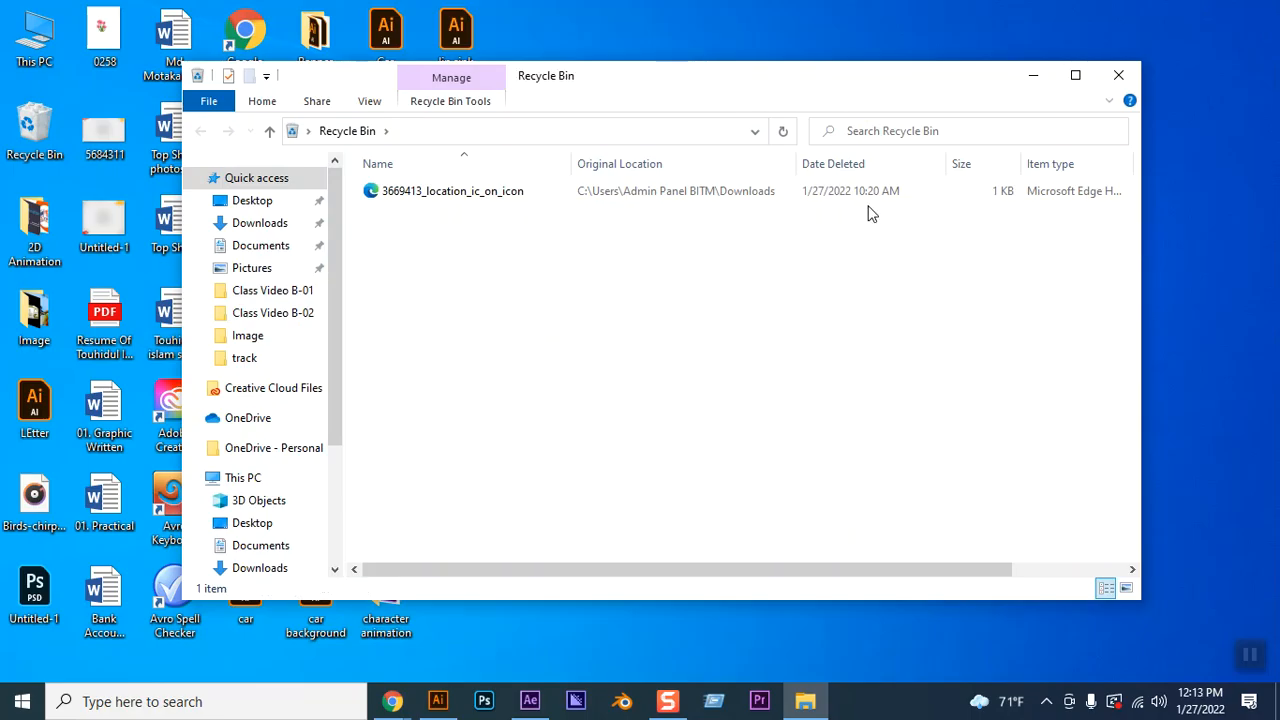
left_click(1118, 80)
Open the Downloads folder in File Explorer
double_click(38, 38)
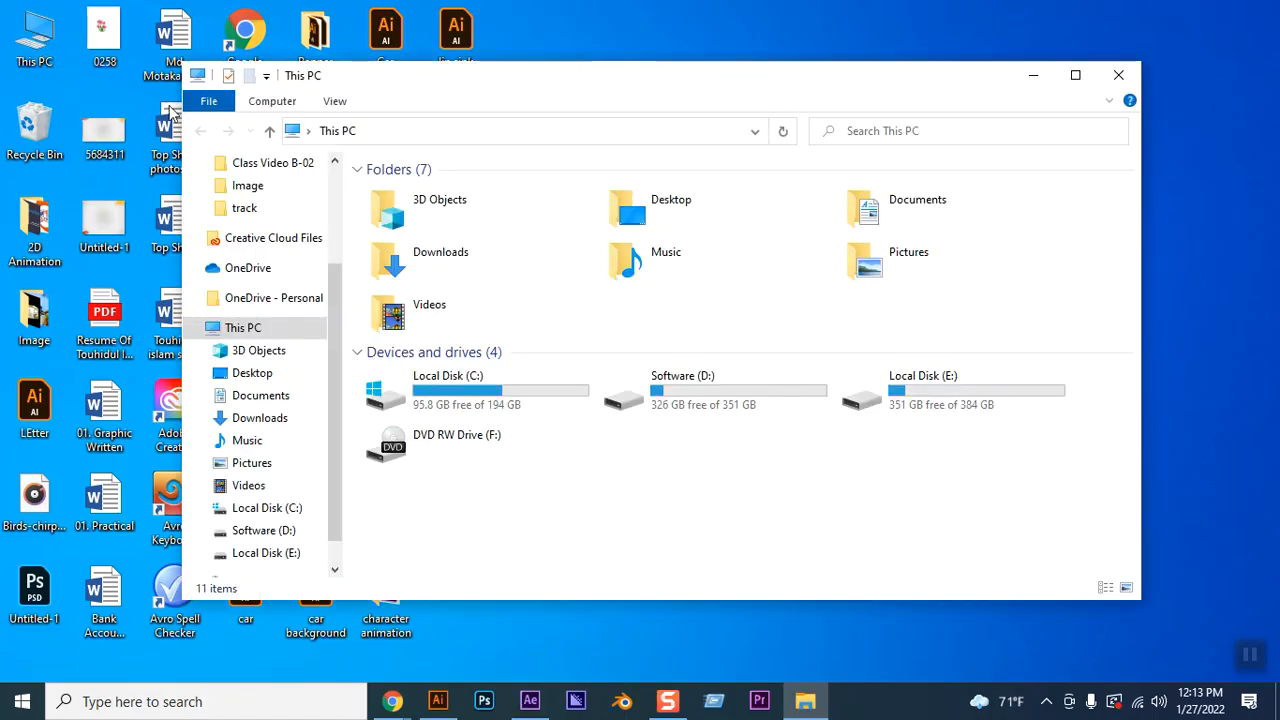
left_click(250, 185)
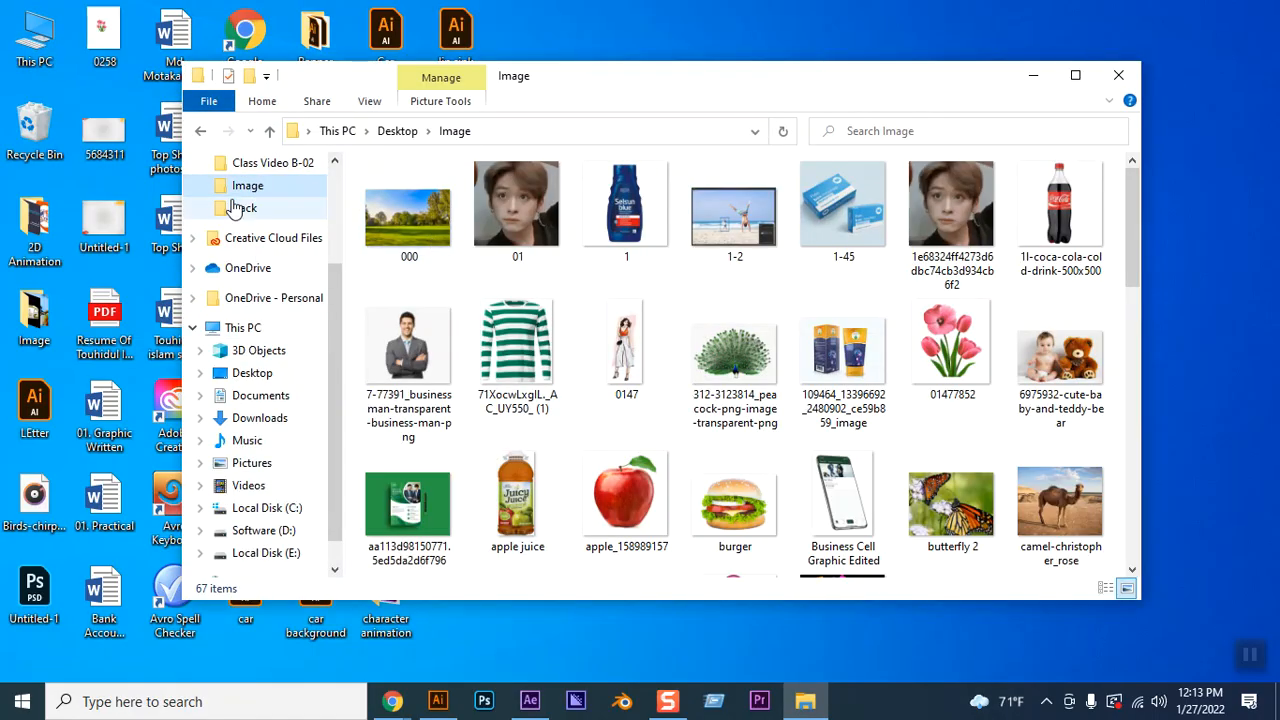
left_click(250, 418)
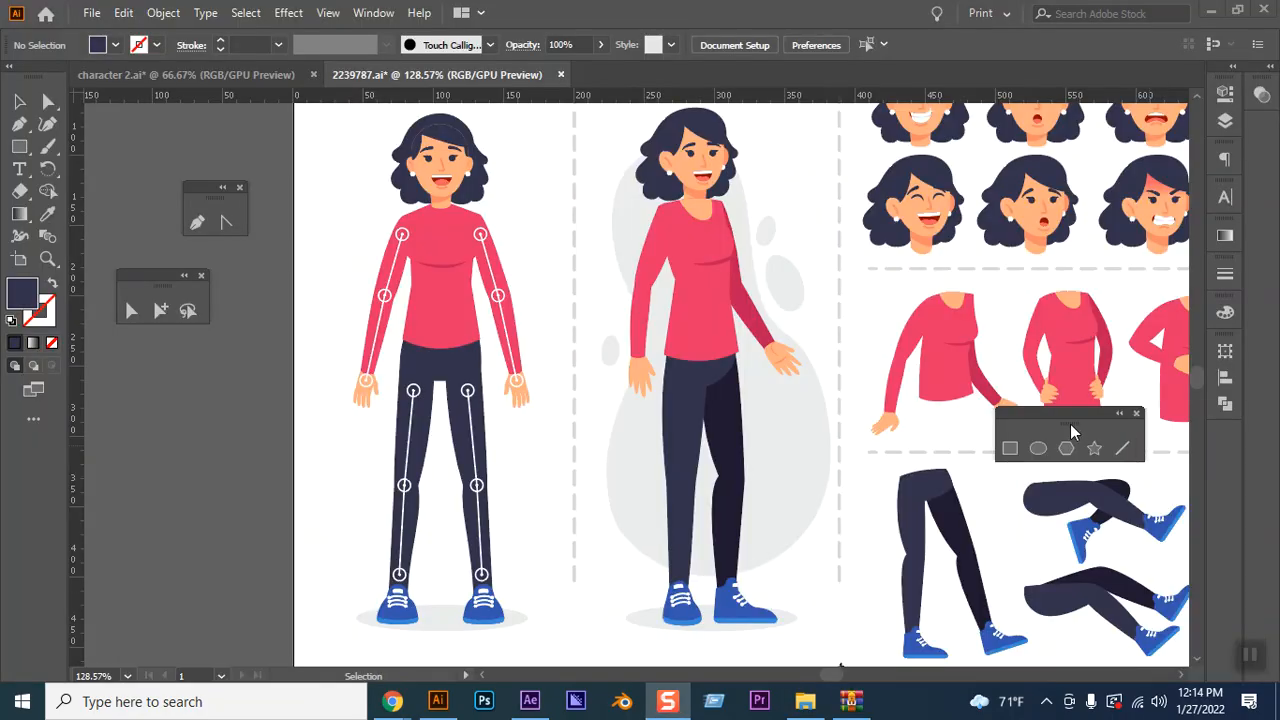
Dock the floating shape-tool and pen-tool bars next to the collapsed panels in Illustrator
left_click(1120, 414)
left_click_drag(1018, 428, 1191, 433)
left_click(1181, 418)
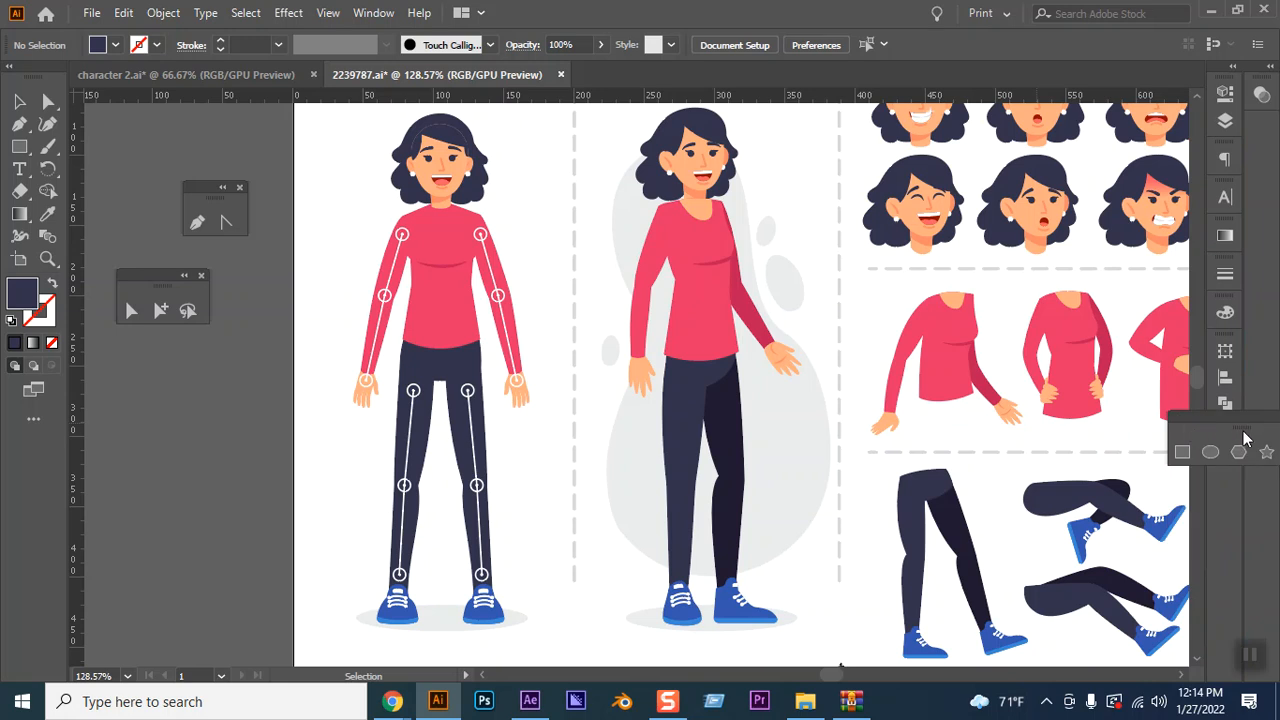
left_click_drag(1238, 435, 1262, 140)
left_click(1266, 66)
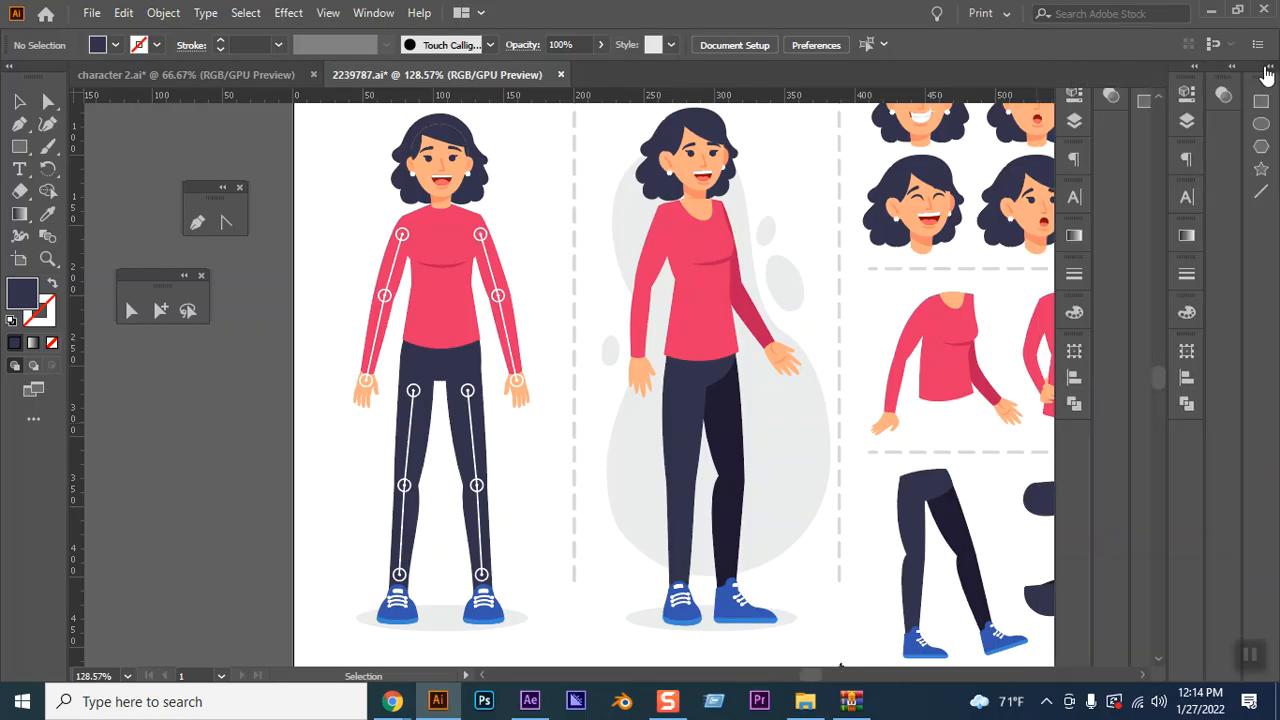
left_click_drag(207, 210, 1240, 270)
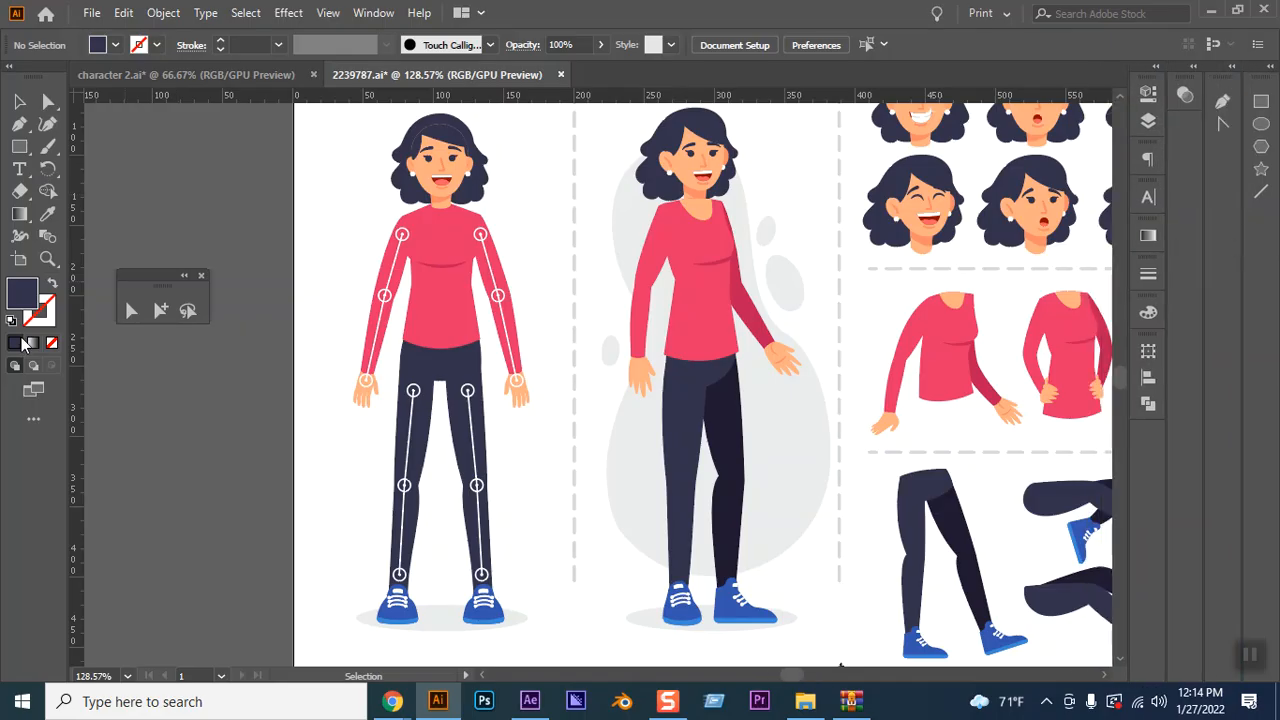
Delete the angled-pose character, its gray backdrop and the dashed divider beside the front-facing character
scroll(539, 530, "up", 3)
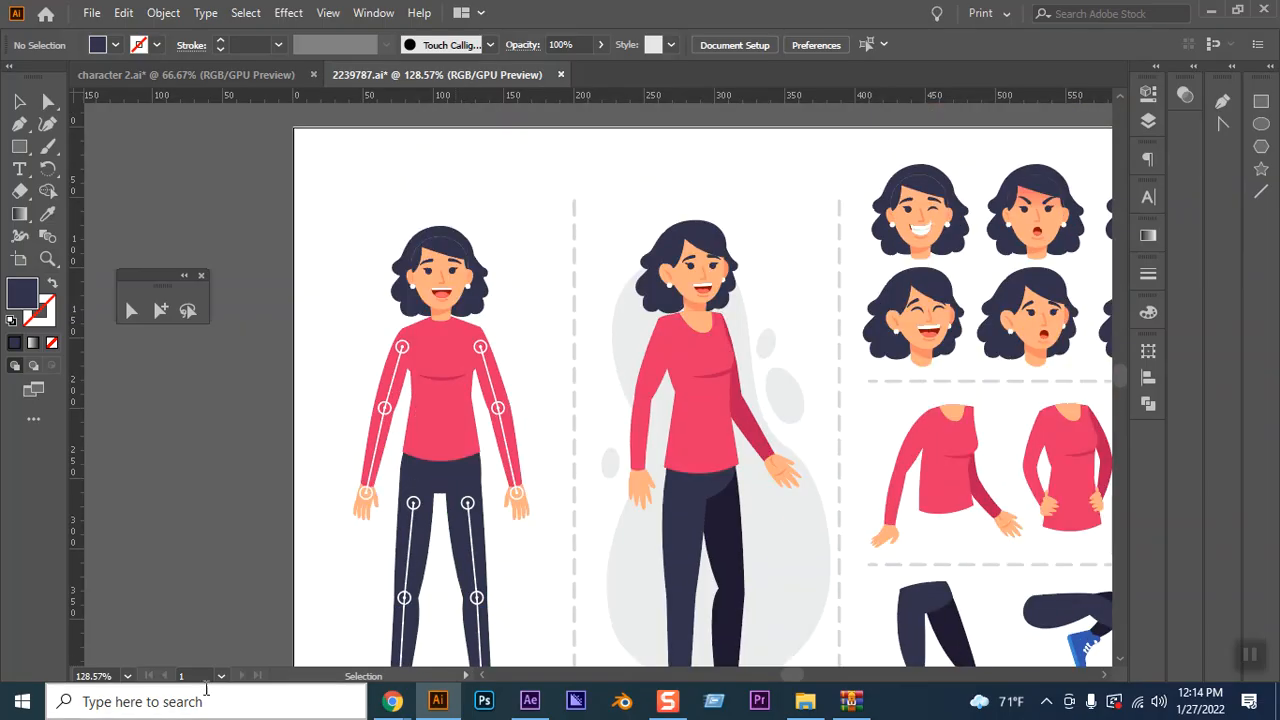
left_click(130, 677)
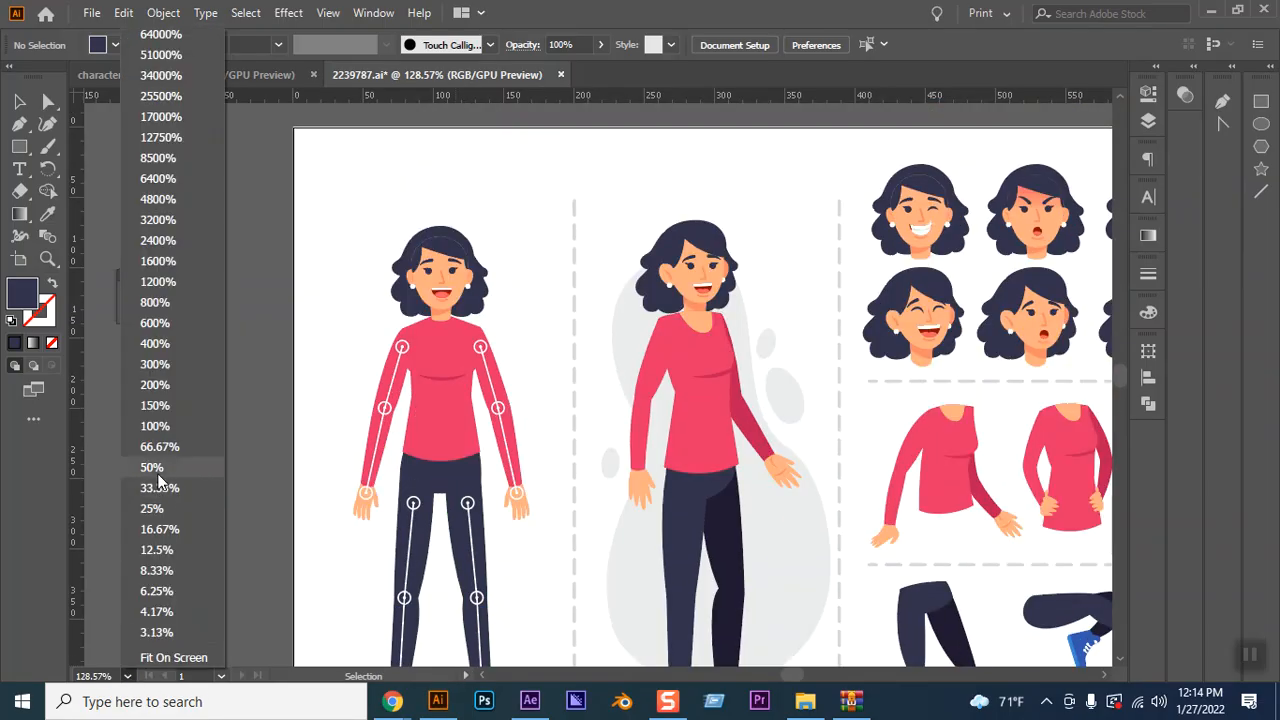
left_click(155, 405)
key("h")
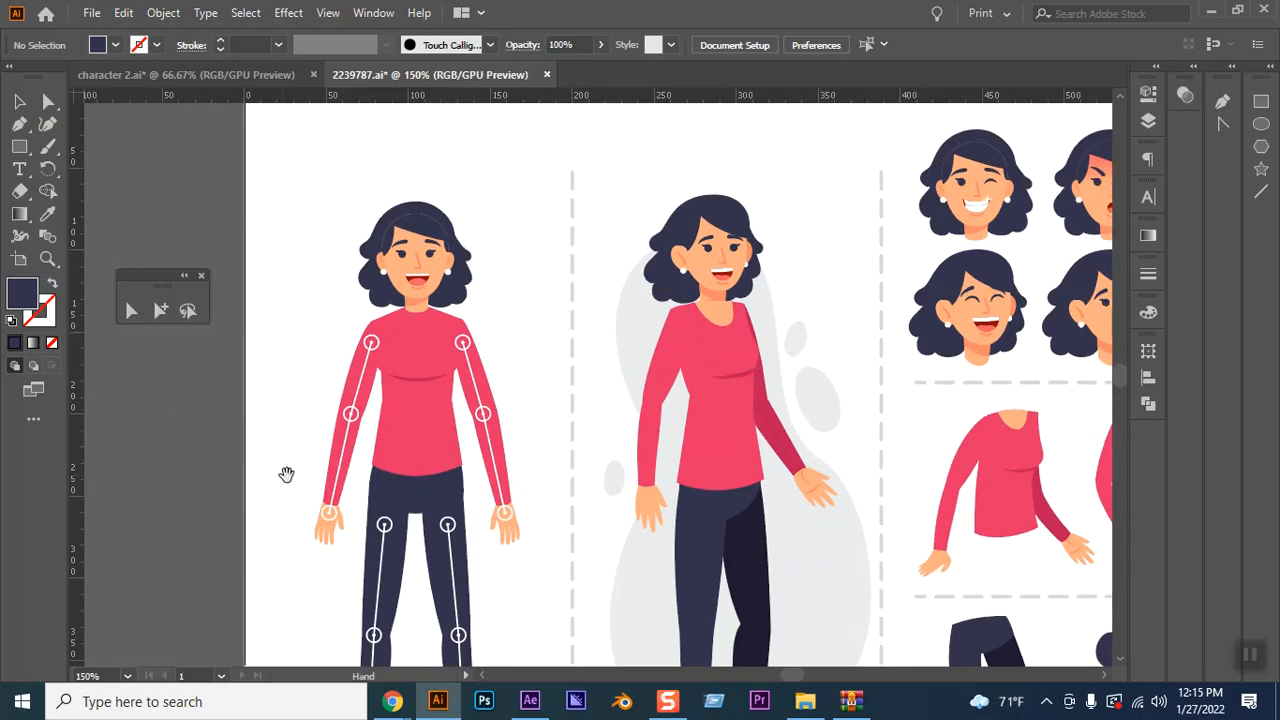
left_click_drag(286, 471, 449, 457)
key("v")
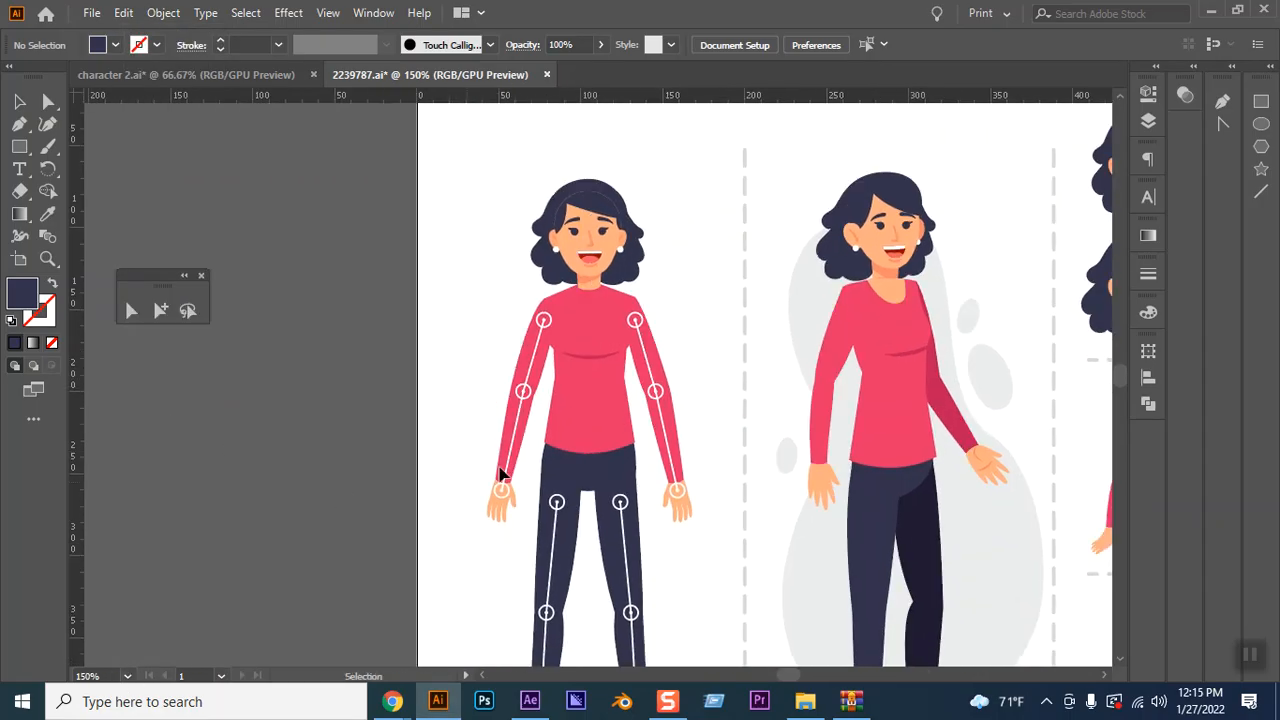
left_click(135, 677)
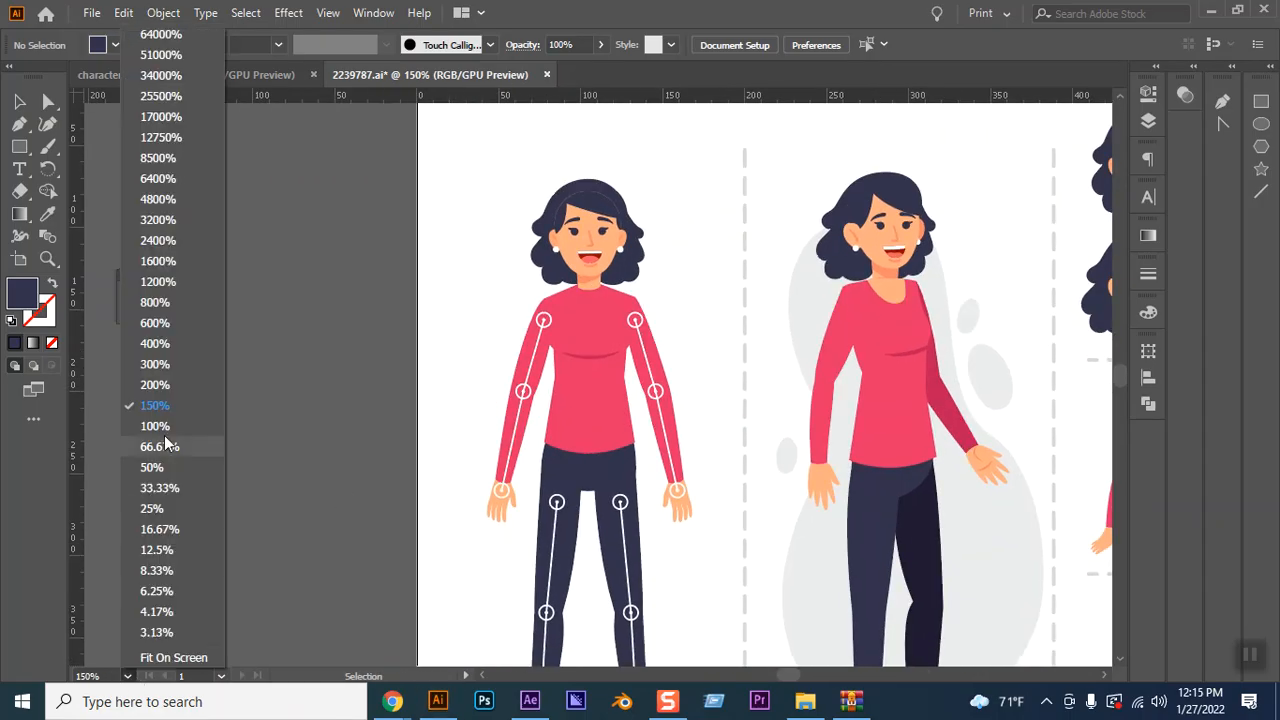
left_click(175, 388)
key("h")
left_click_drag(563, 414, 657, 437)
key("v")
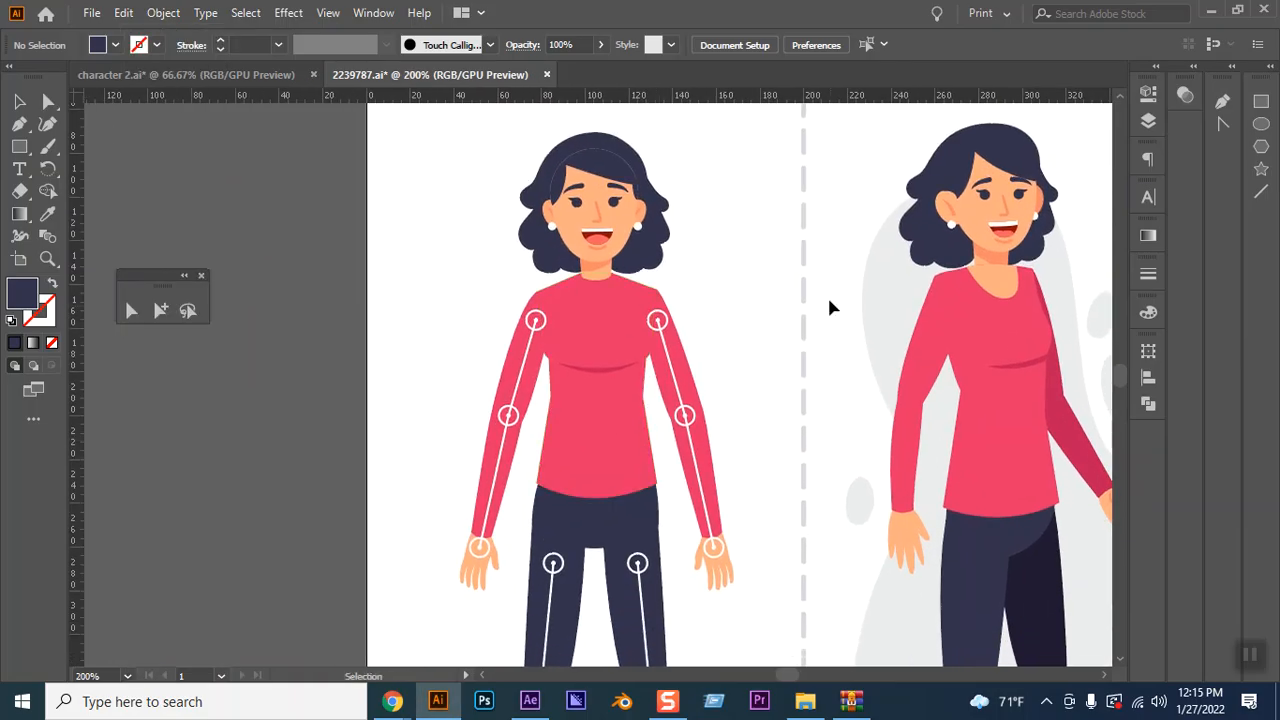
left_click_drag(790, 237, 1022, 478)
key("Delete")
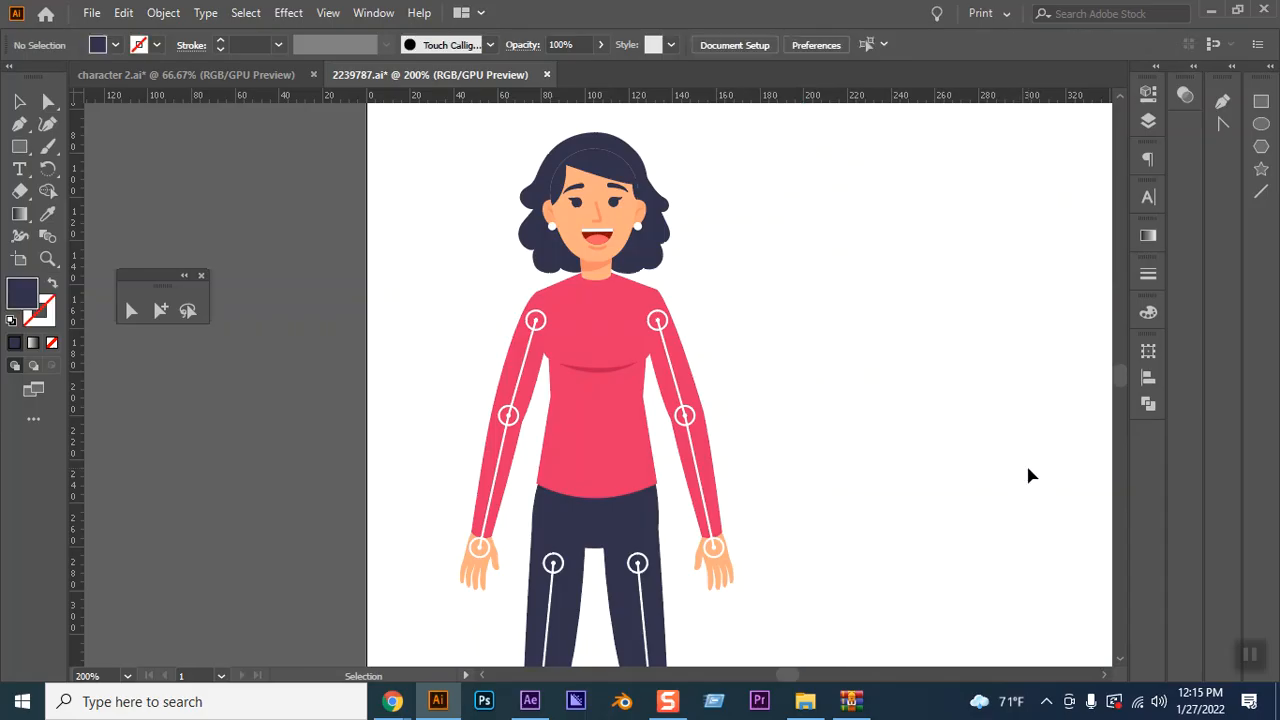
Expand the OBJECTS layer and toggle the torso group's visibility to examine how the torso meets the arms
left_click_drag(891, 391, 880, 443)
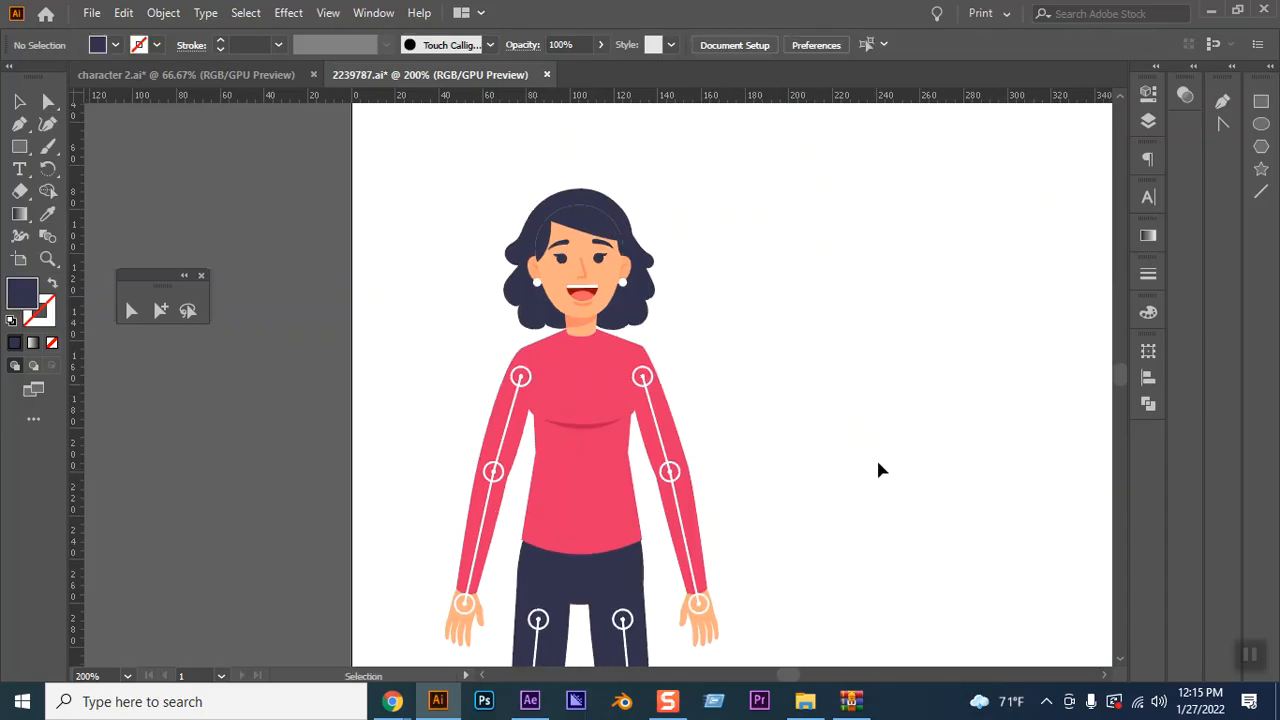
left_click(1148, 120)
left_click(953, 136)
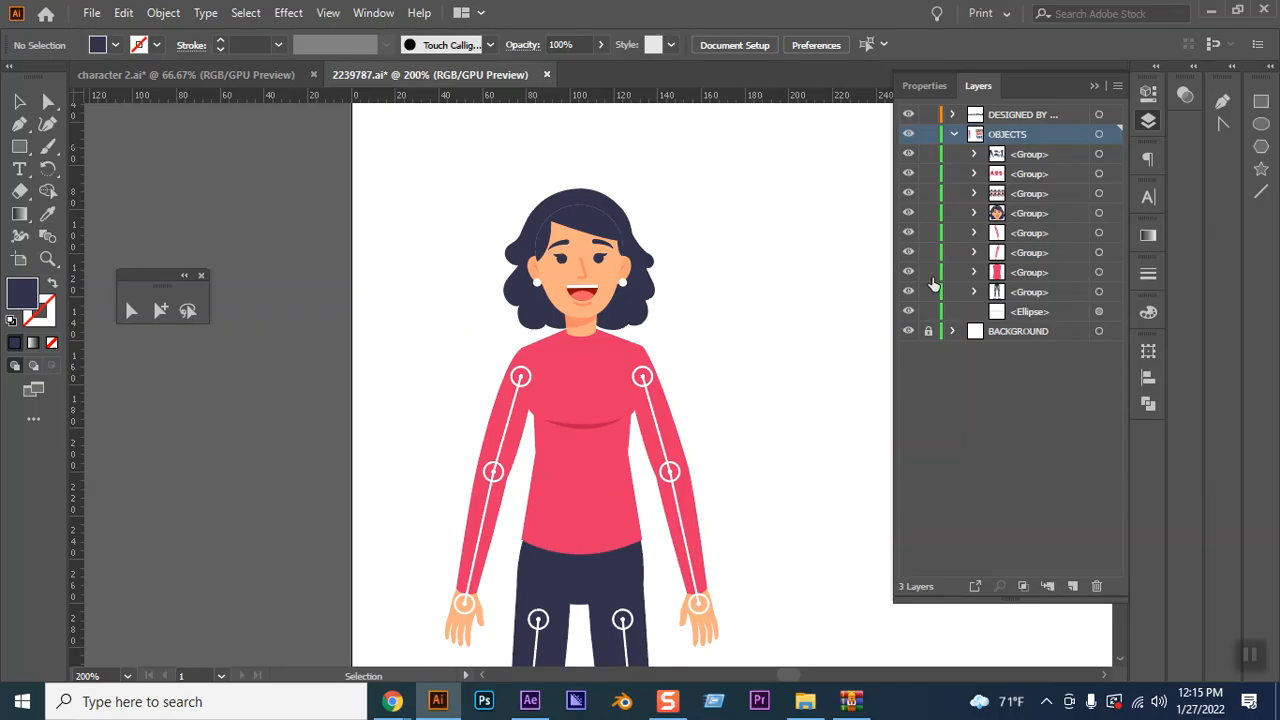
left_click(909, 272)
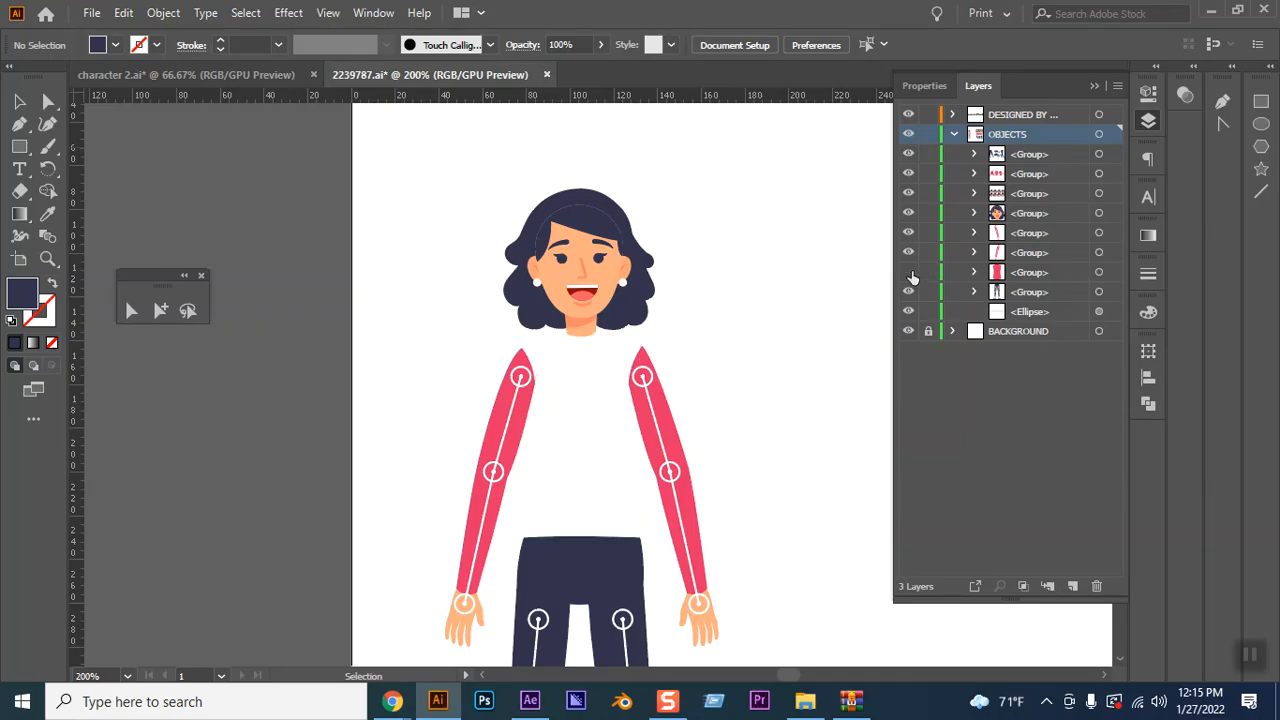
left_click(909, 272)
left_click(909, 272)
left_click(908, 311)
left_click(909, 272)
Recolor the front-facing character's torso group red (EF0000)
left_click(574, 397)
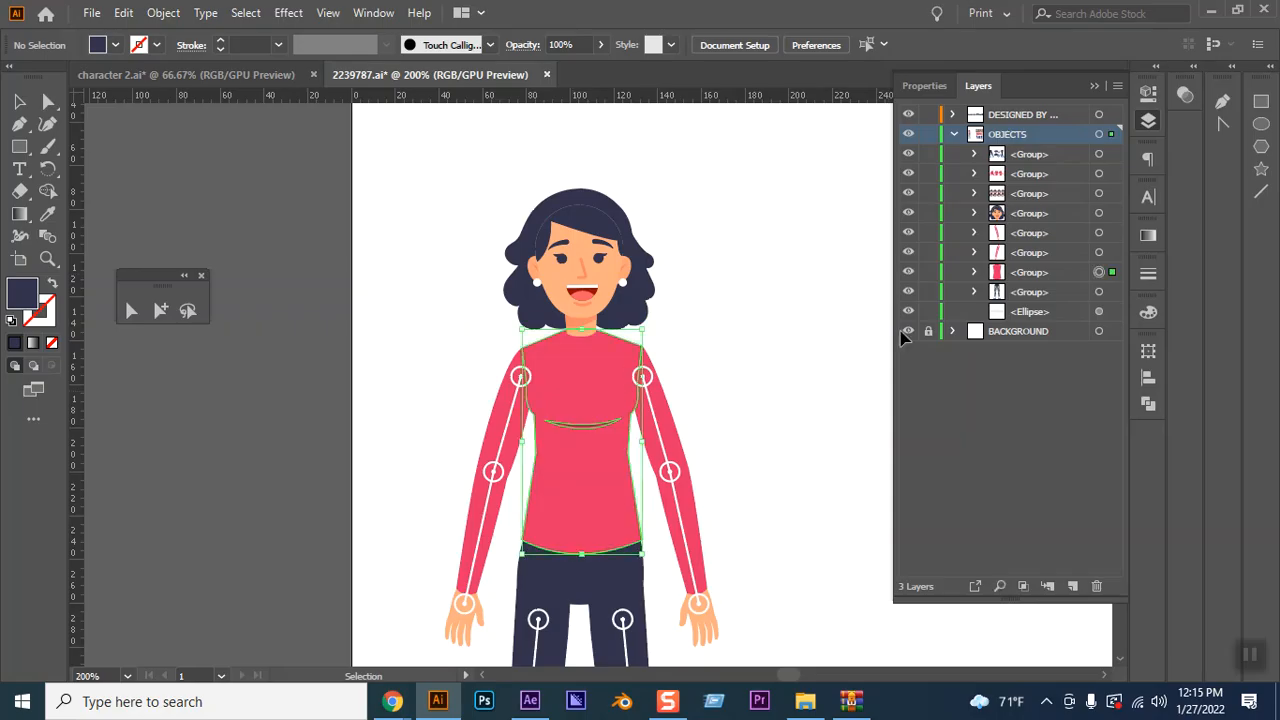
double_click(22, 300)
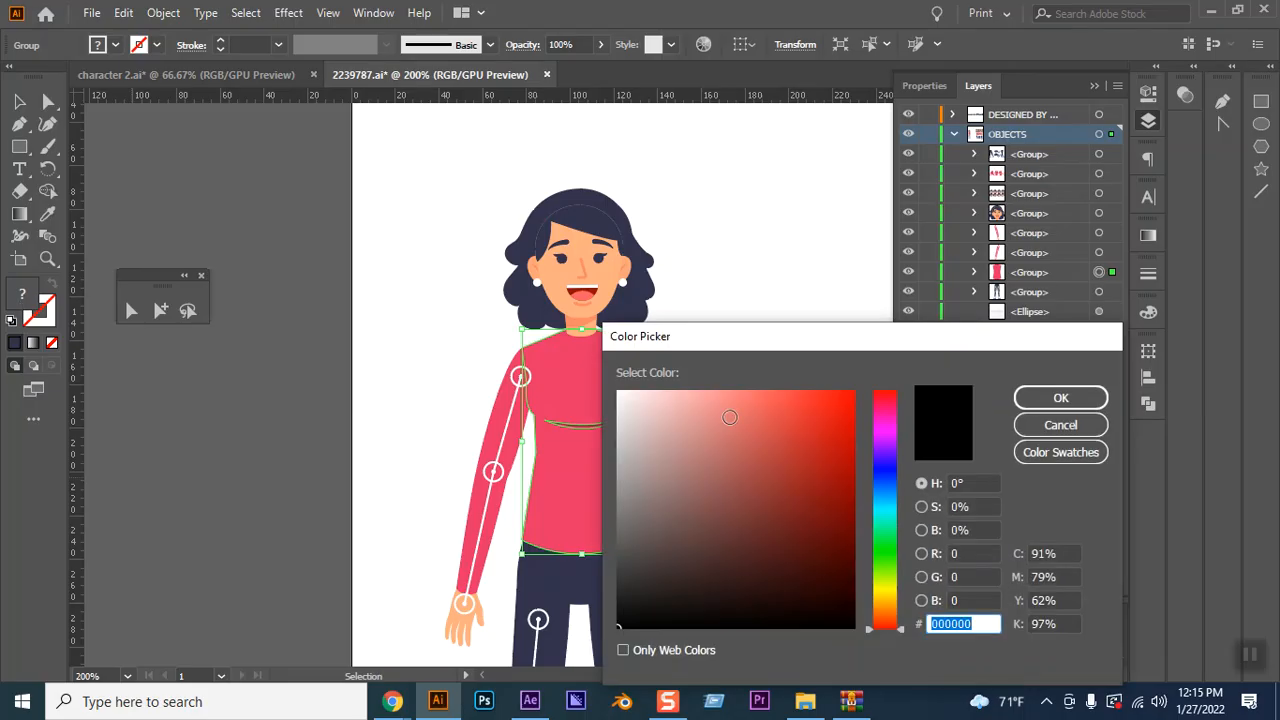
left_click(283, 444)
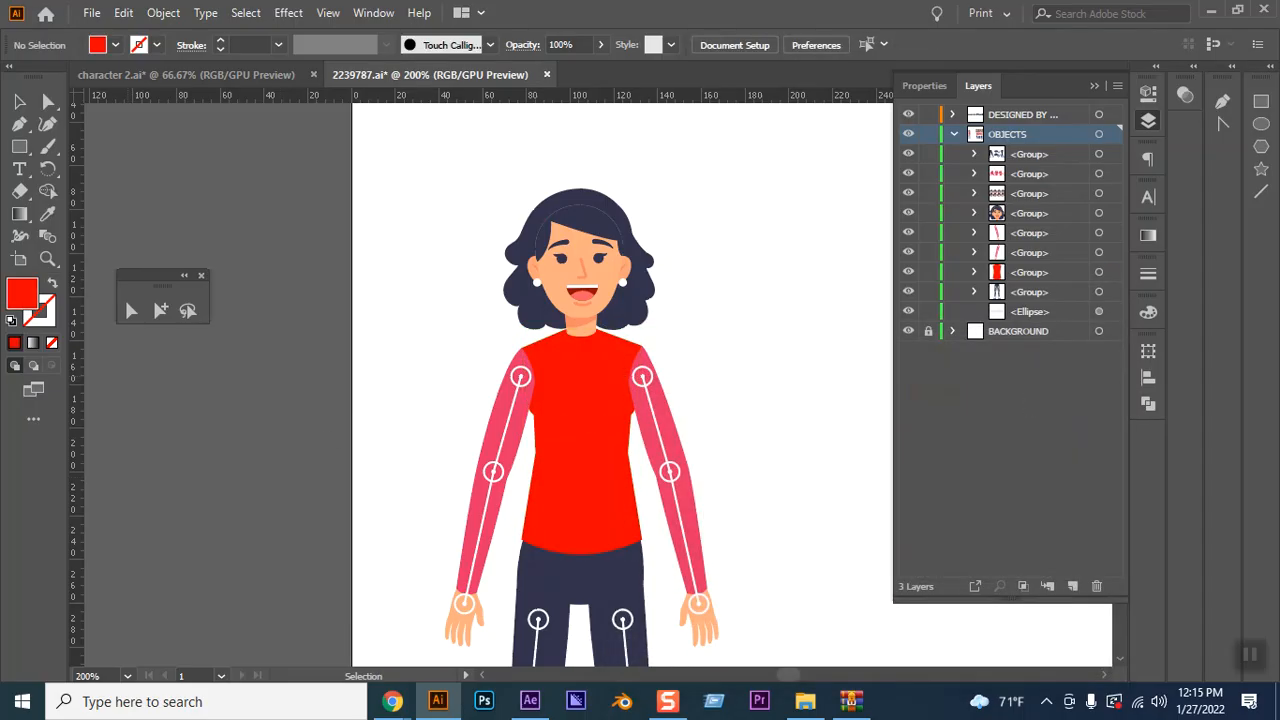
Recolor the torso group bright blue so it contrasts with the pink arms
left_click(1098, 274)
double_click(22, 292)
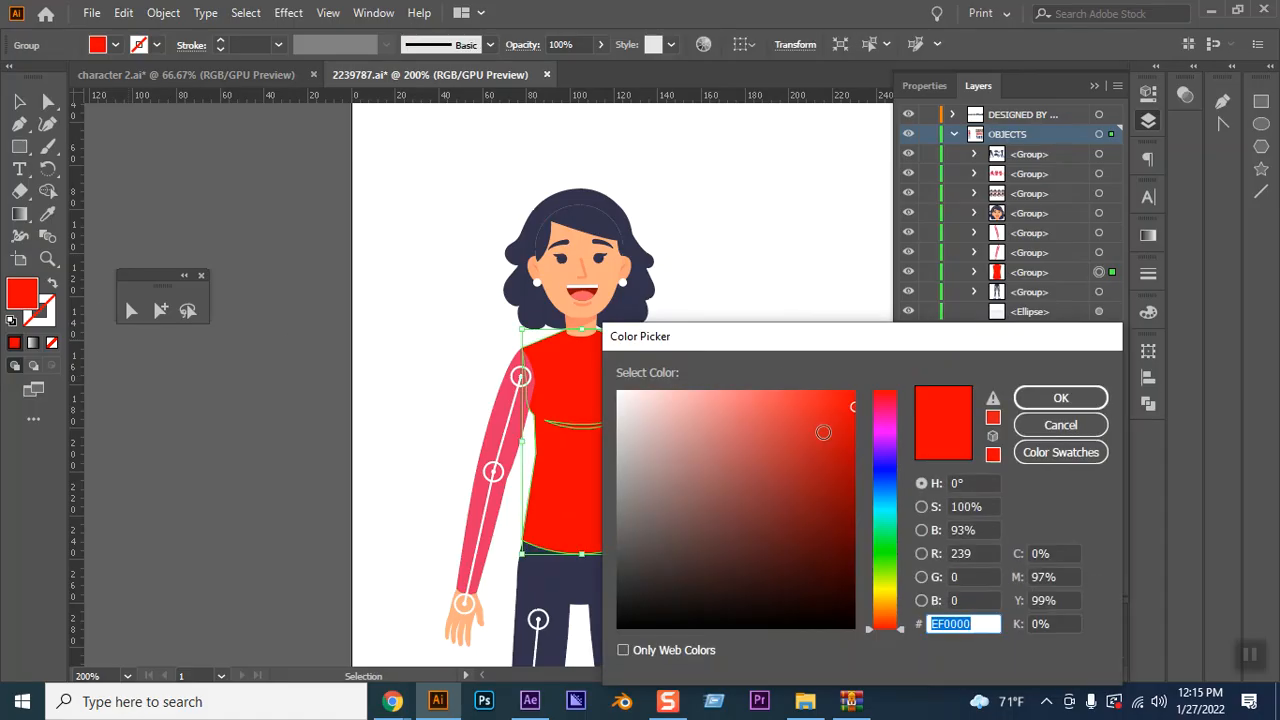
left_click(887, 482)
left_click(1060, 398)
left_click(231, 486)
Ungroup the lower-body group into separate pelvis and leg groups
scroll(231, 486, "down", 3)
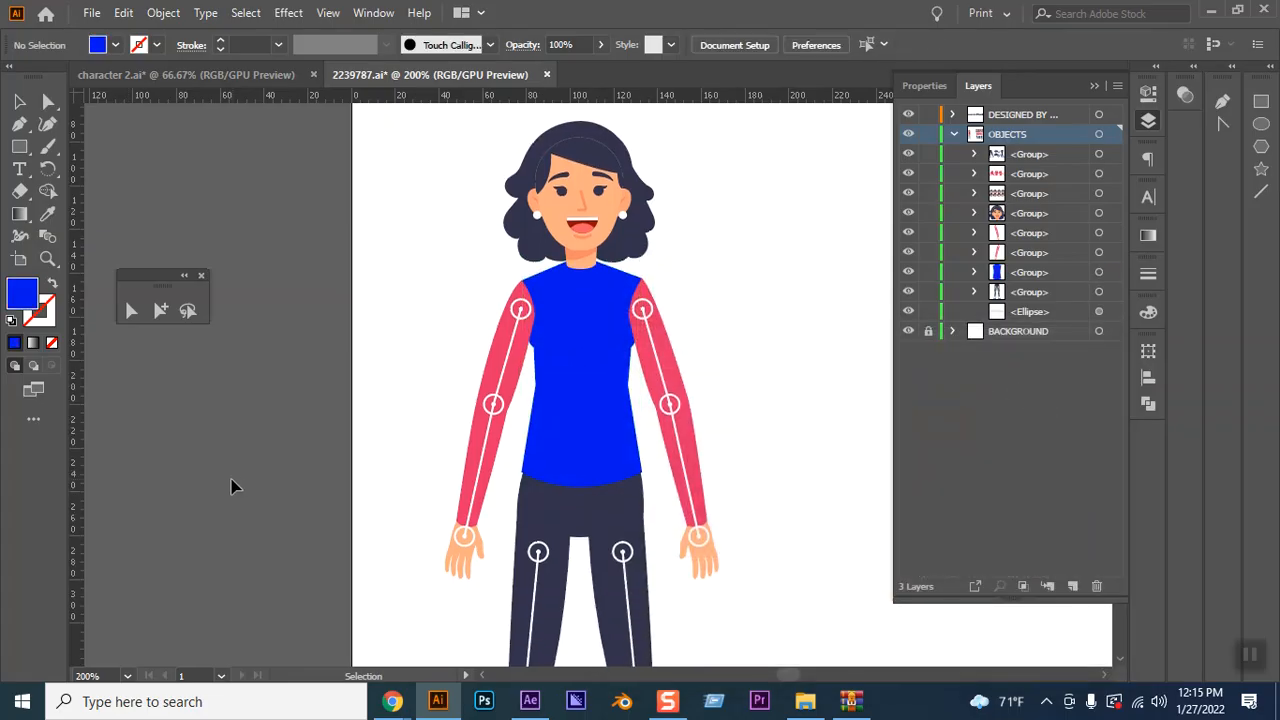
left_click(600, 431)
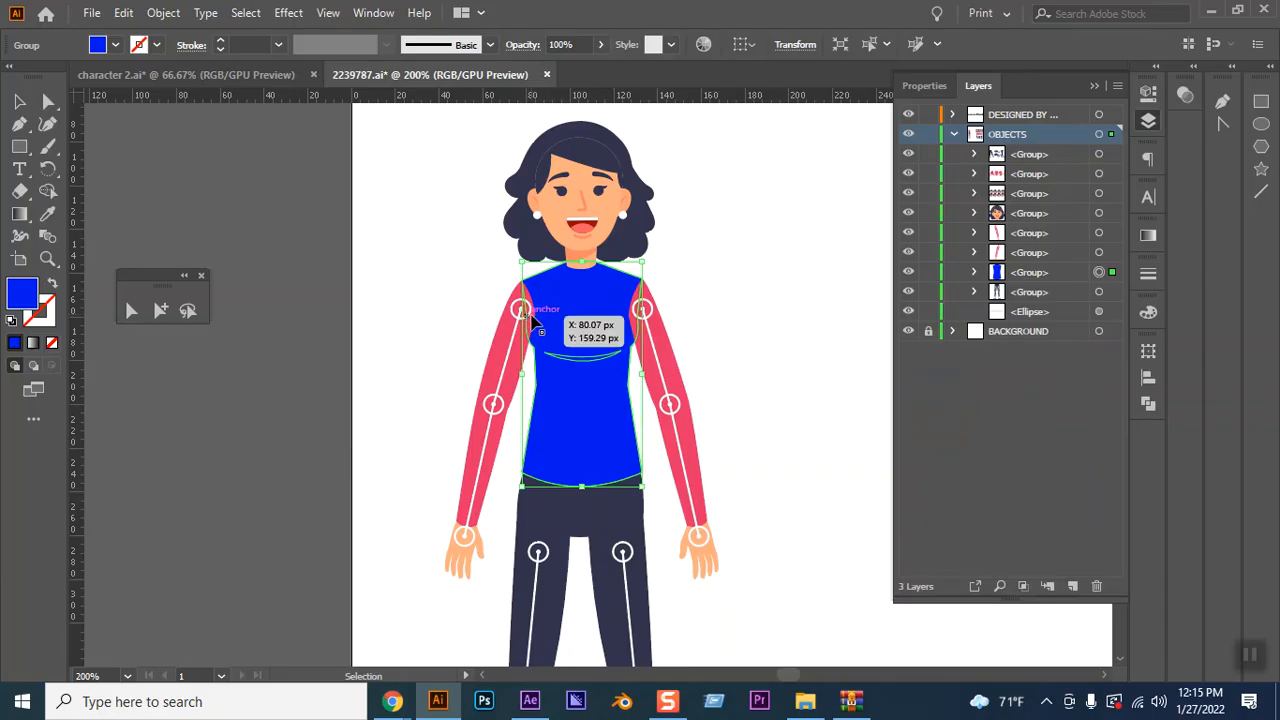
scroll(578, 512, "down", 3)
left_click(568, 464)
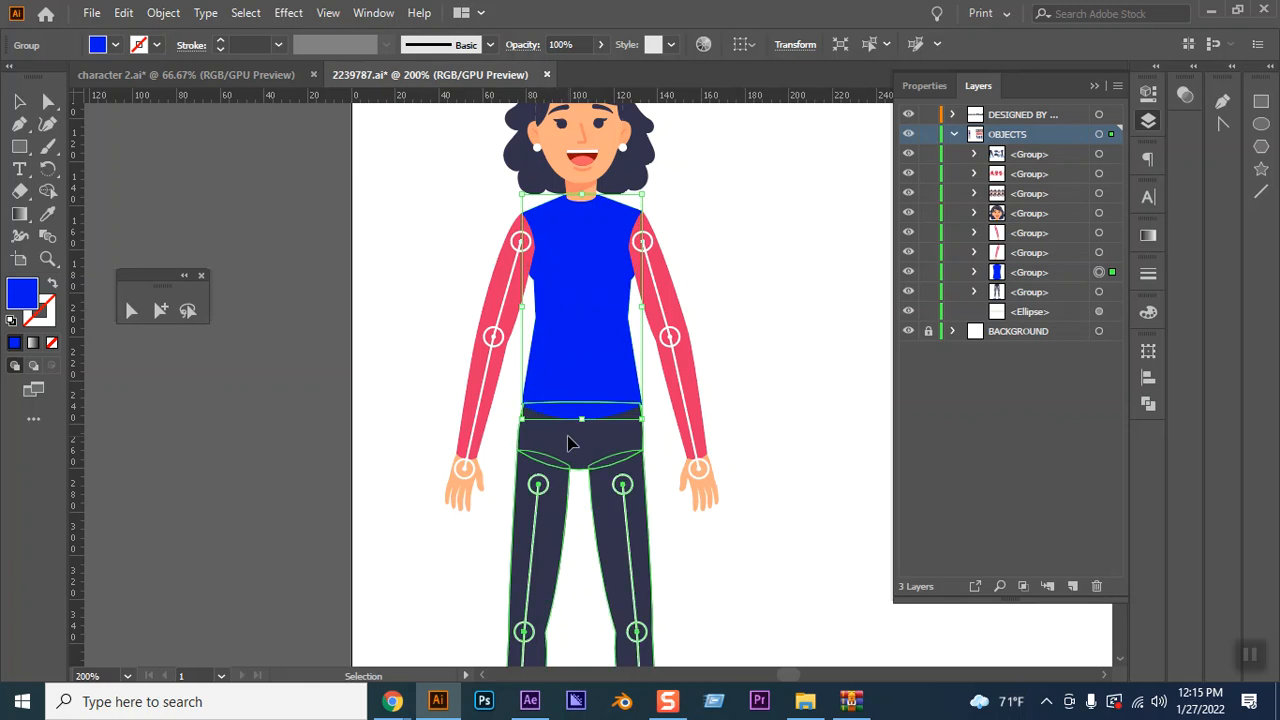
right_click(570, 464)
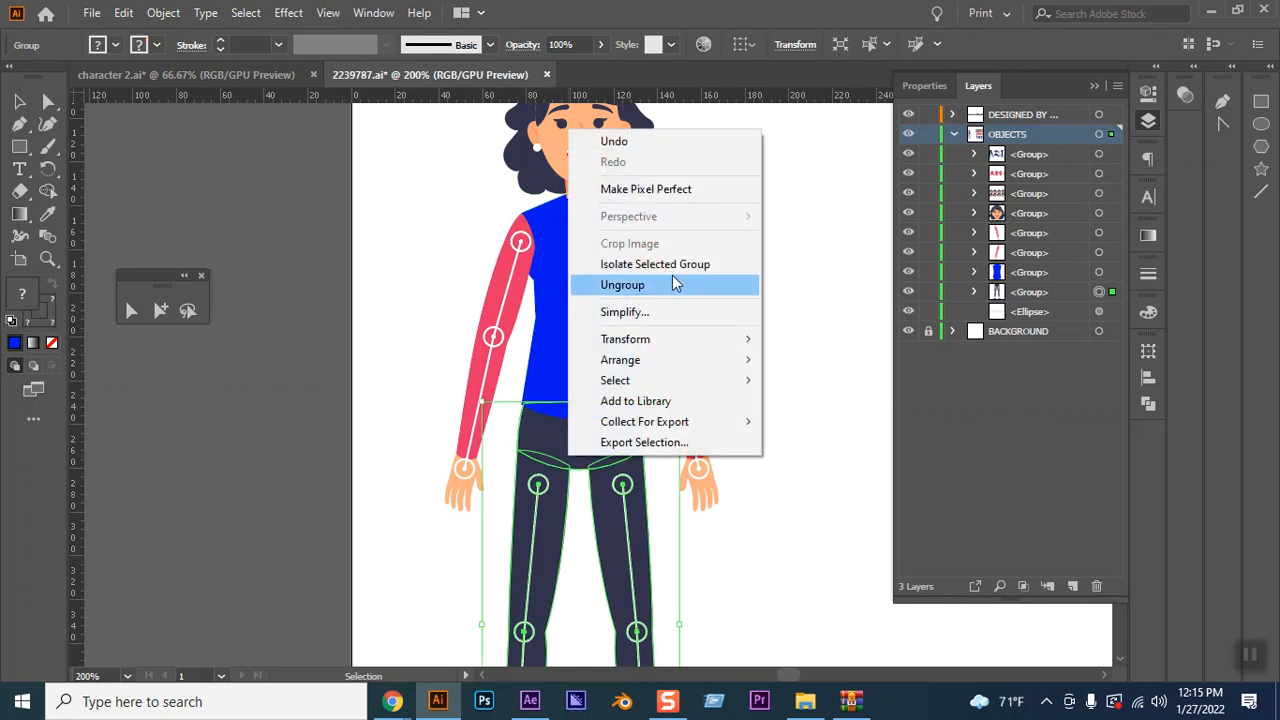
left_click(622, 285)
left_click(251, 391)
Hide and reshow the pelvis group to examine how it overlaps the tops of both legs
left_click(578, 435)
left_click(908, 331)
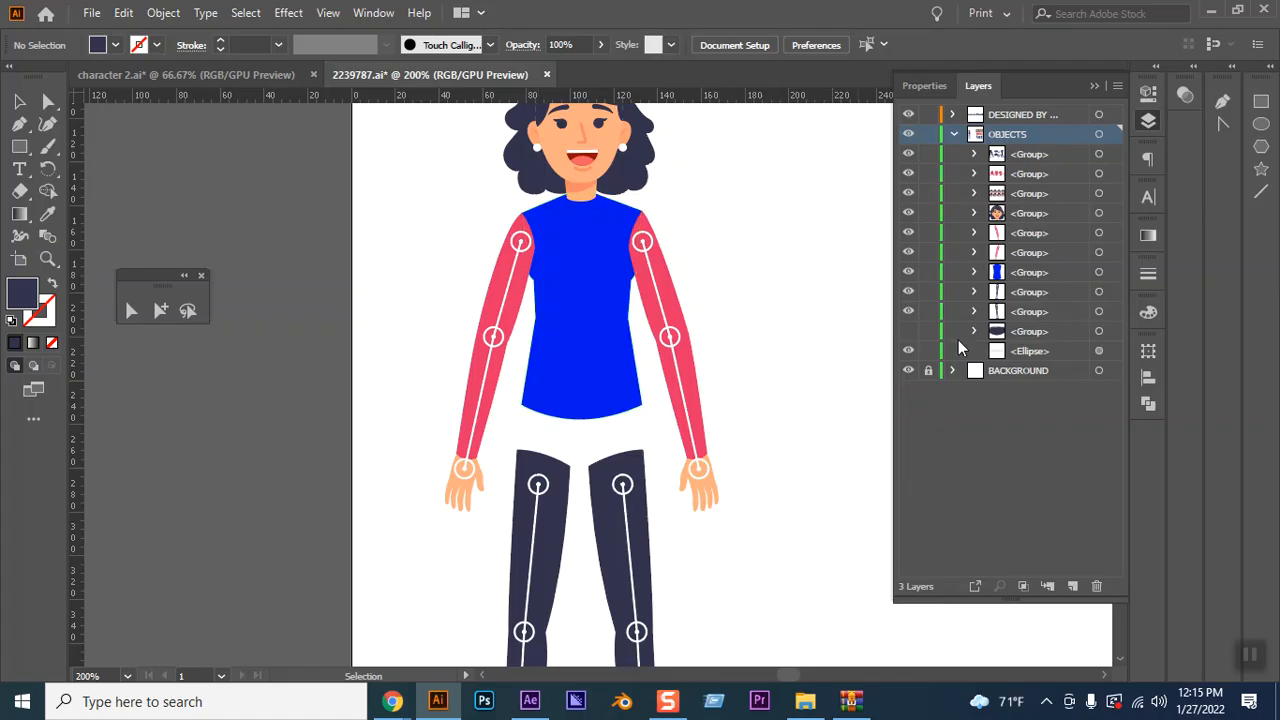
left_click(907, 333)
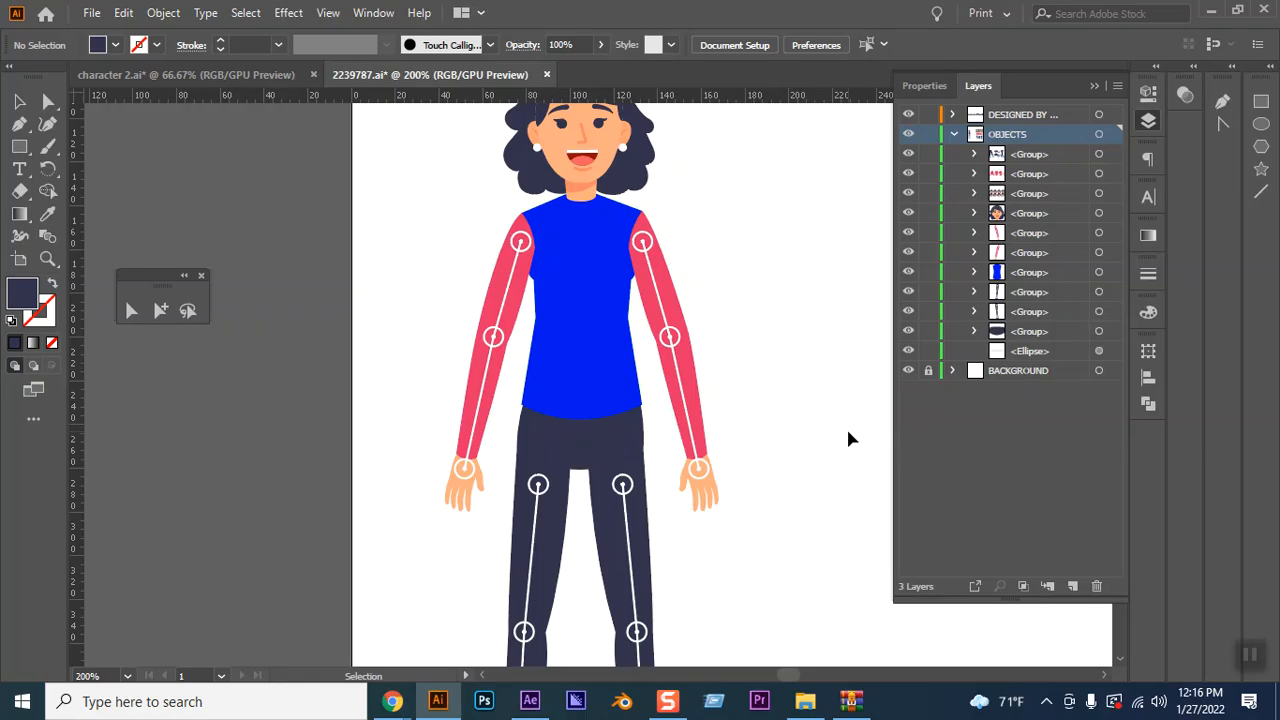
left_click_drag(854, 542, 745, 356)
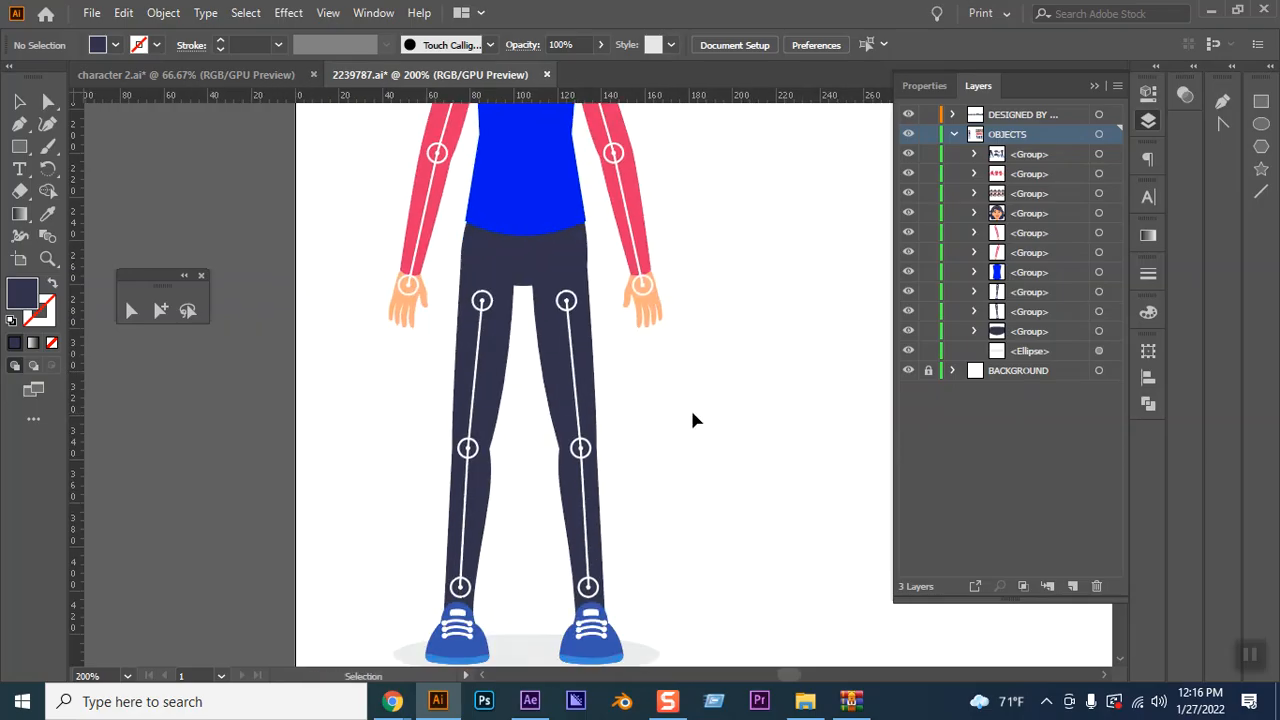
left_click_drag(709, 412, 734, 495)
left_click(908, 331)
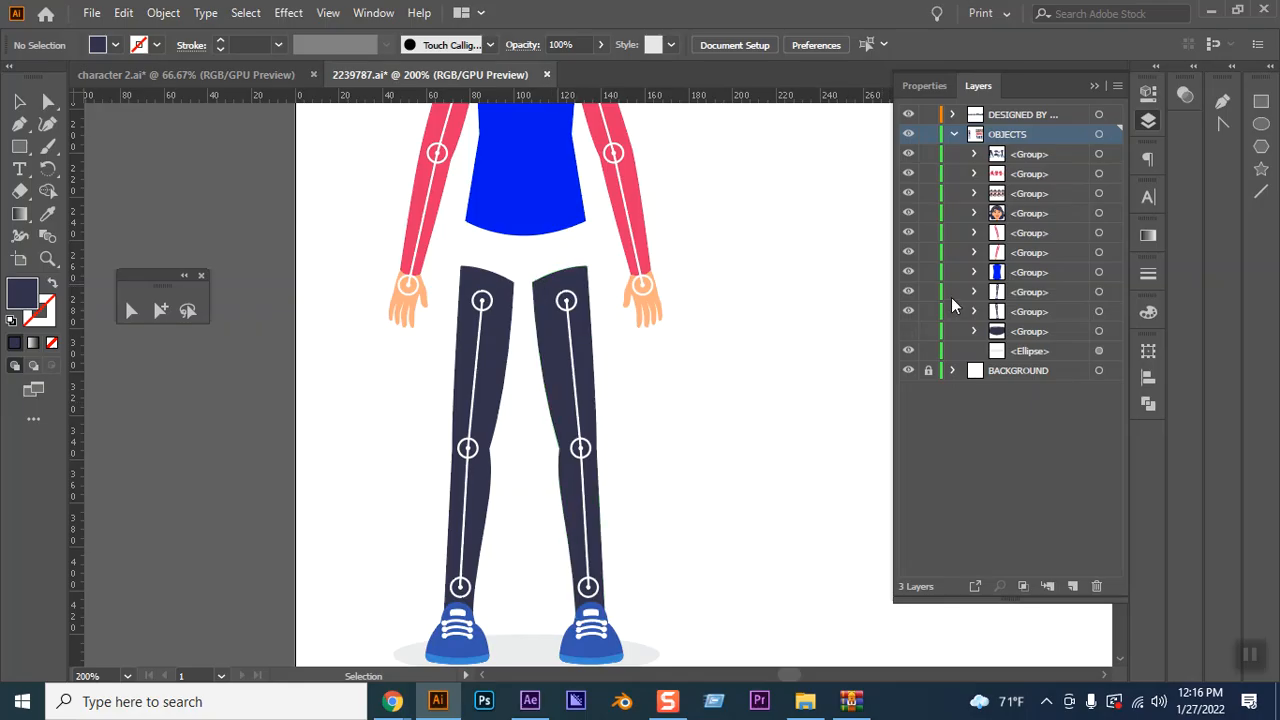
left_click(908, 331)
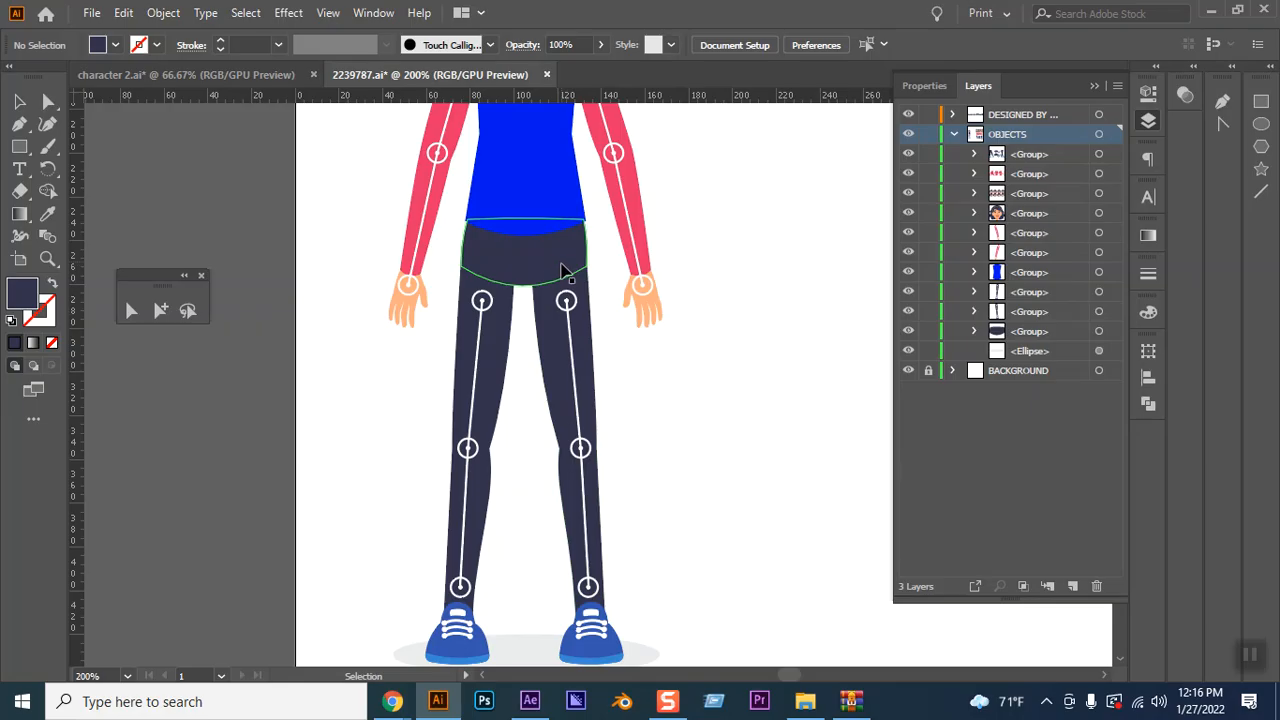
Round the top of both thighs with the Curvature tool by adding a point on each top edge and raising it
left_click(545, 343)
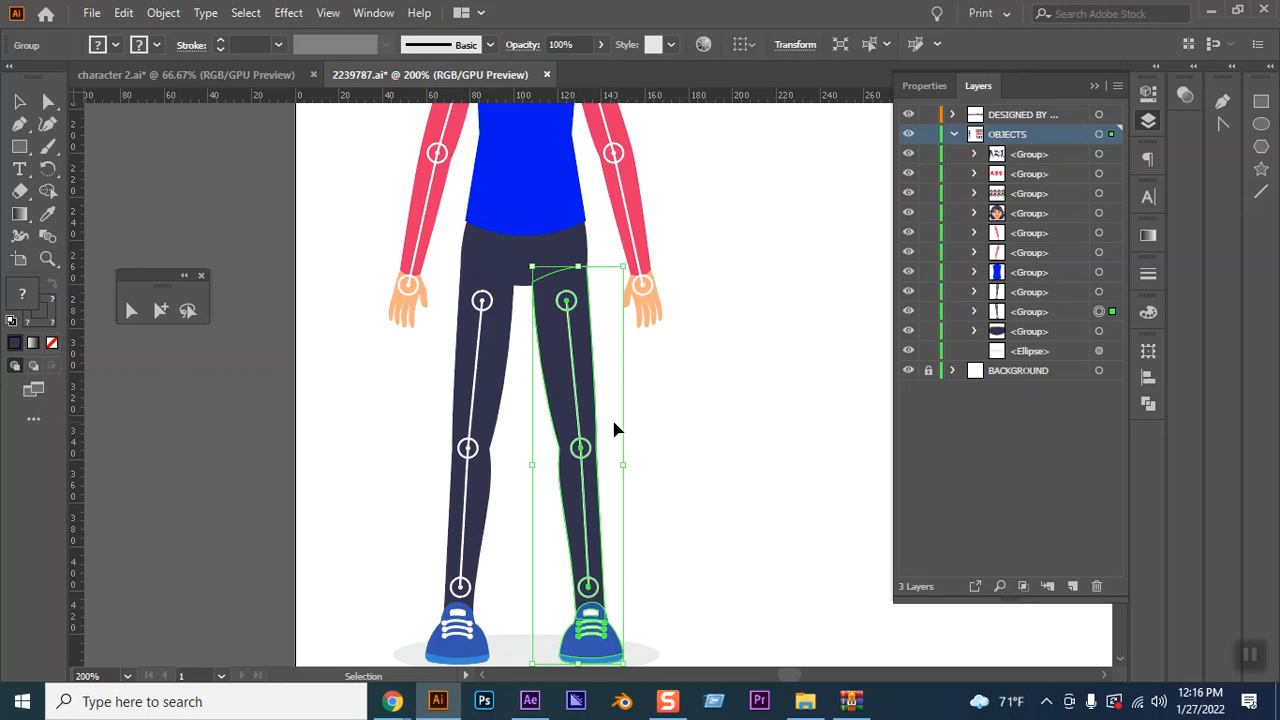
left_click(47, 123)
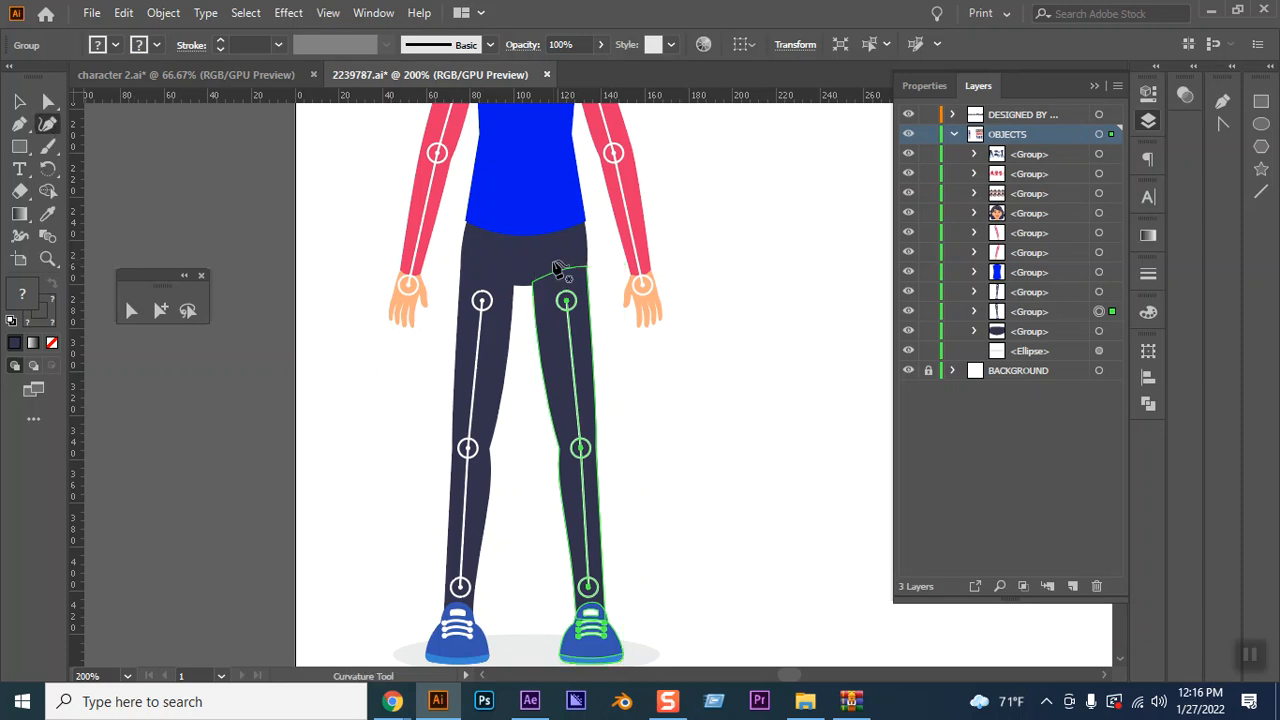
left_click(549, 277)
left_click_drag(549, 277, 555, 258)
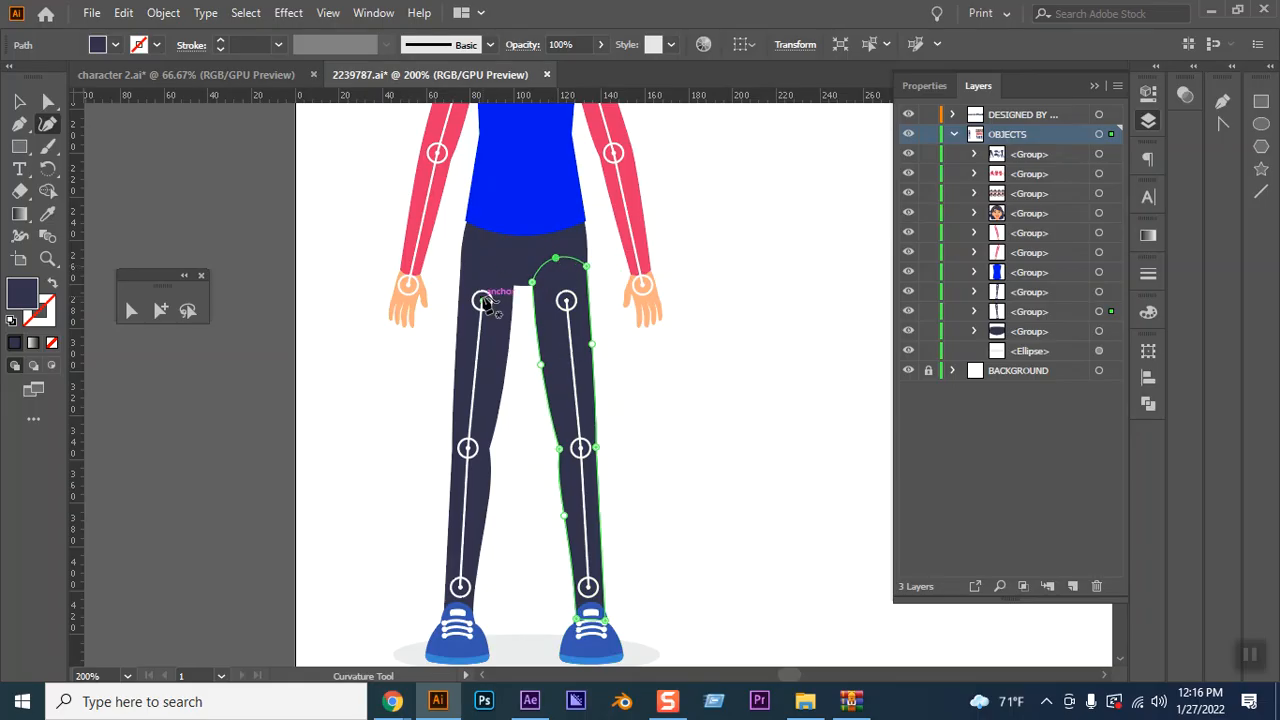
left_click(492, 273)
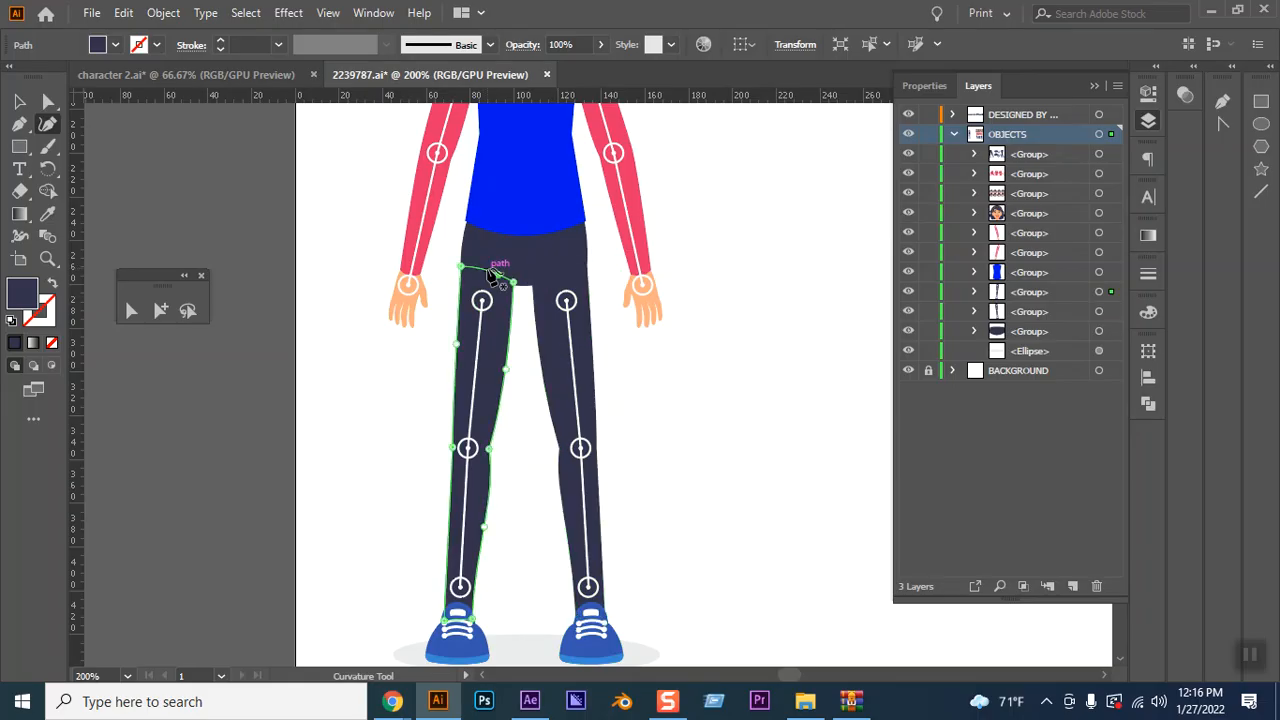
left_click_drag(492, 273, 494, 260)
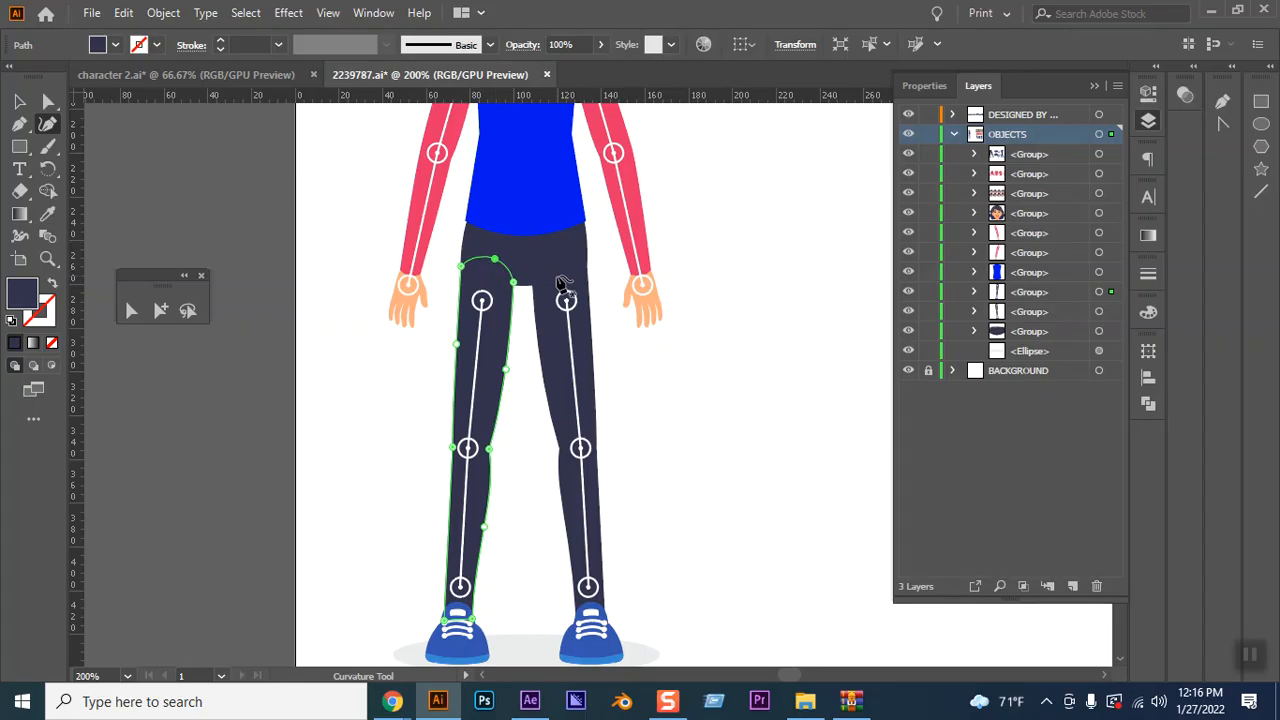
Expand the right-hand leg's group down to its shoe subgroup and hide the shoe
scroll(600, 420, "down", 4)
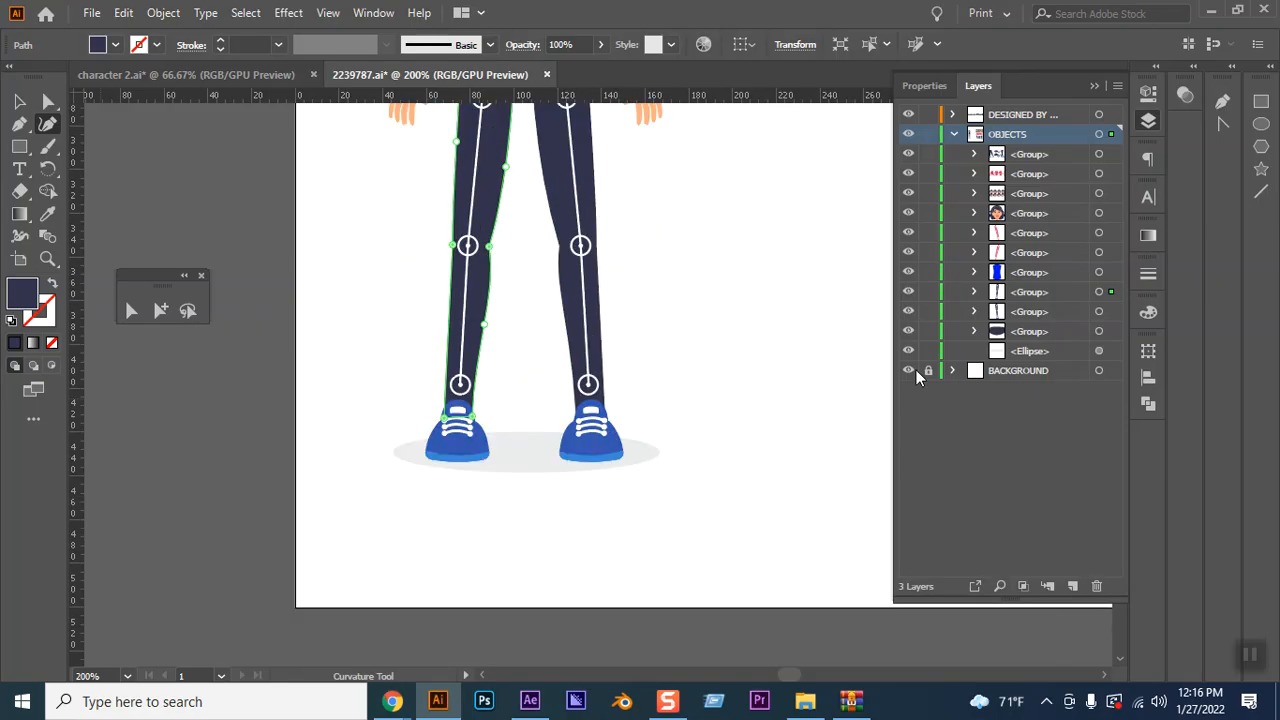
left_click(973, 311)
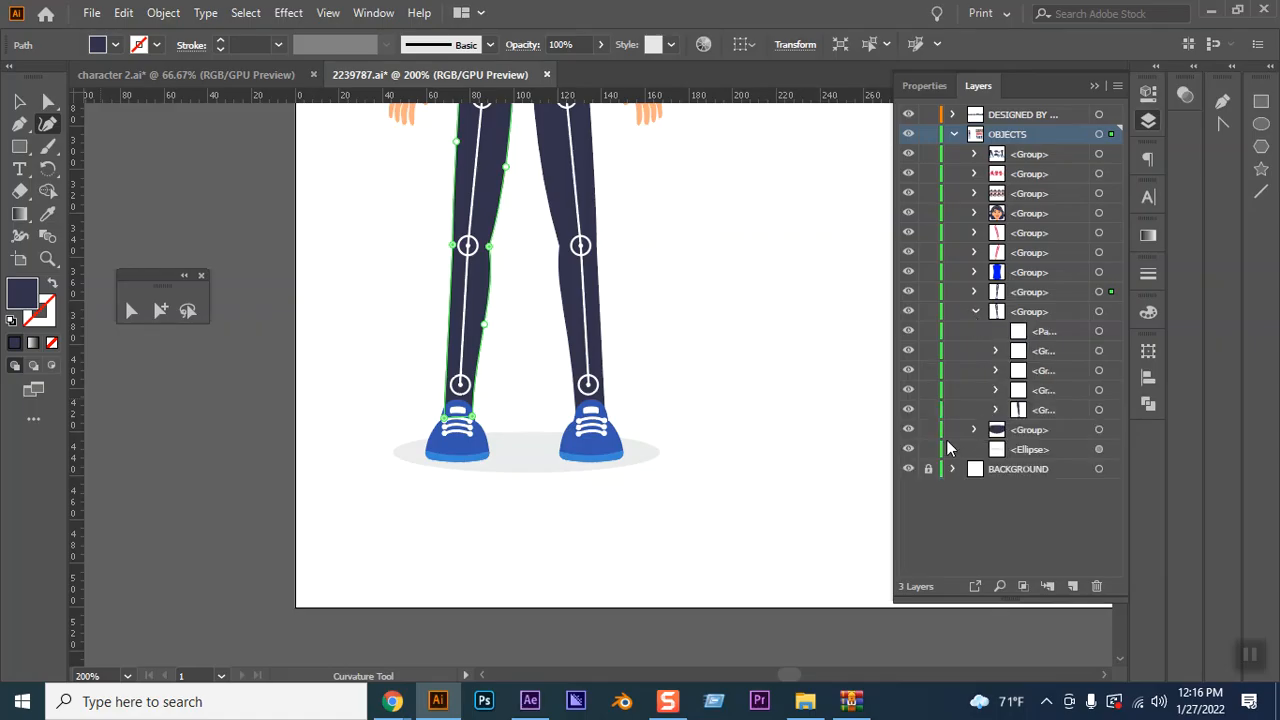
left_click(995, 410)
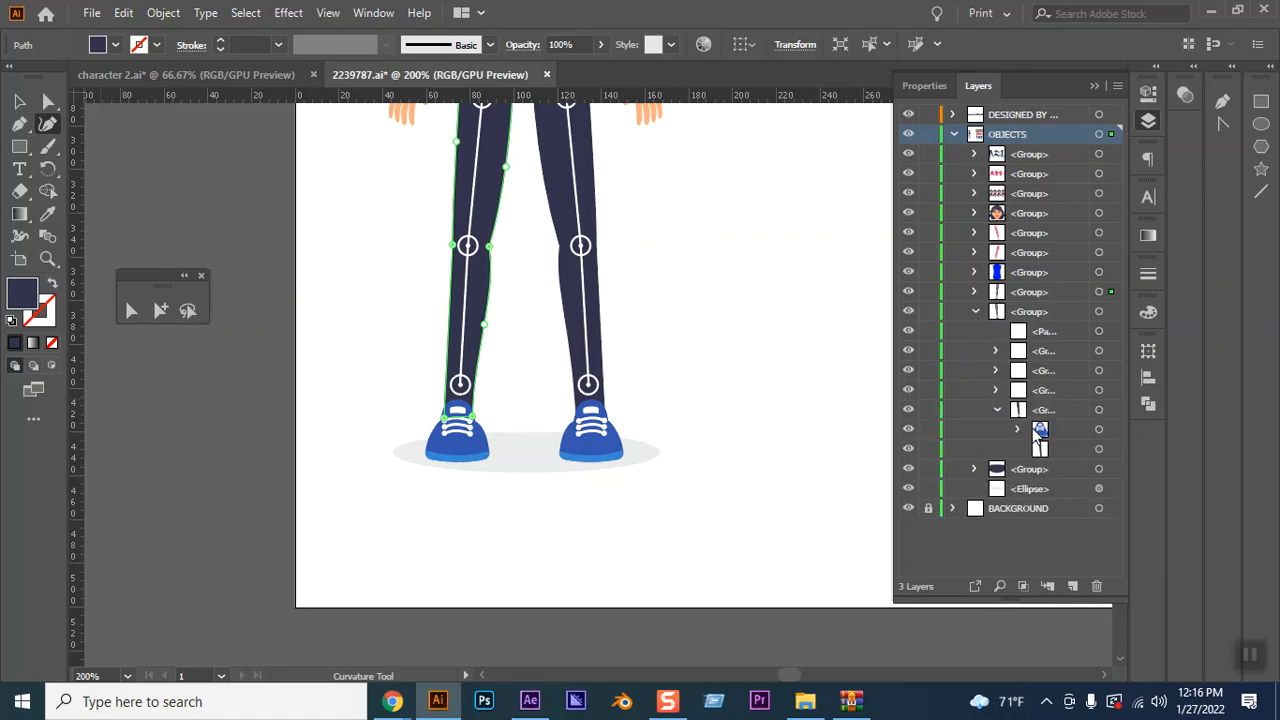
left_click(909, 429)
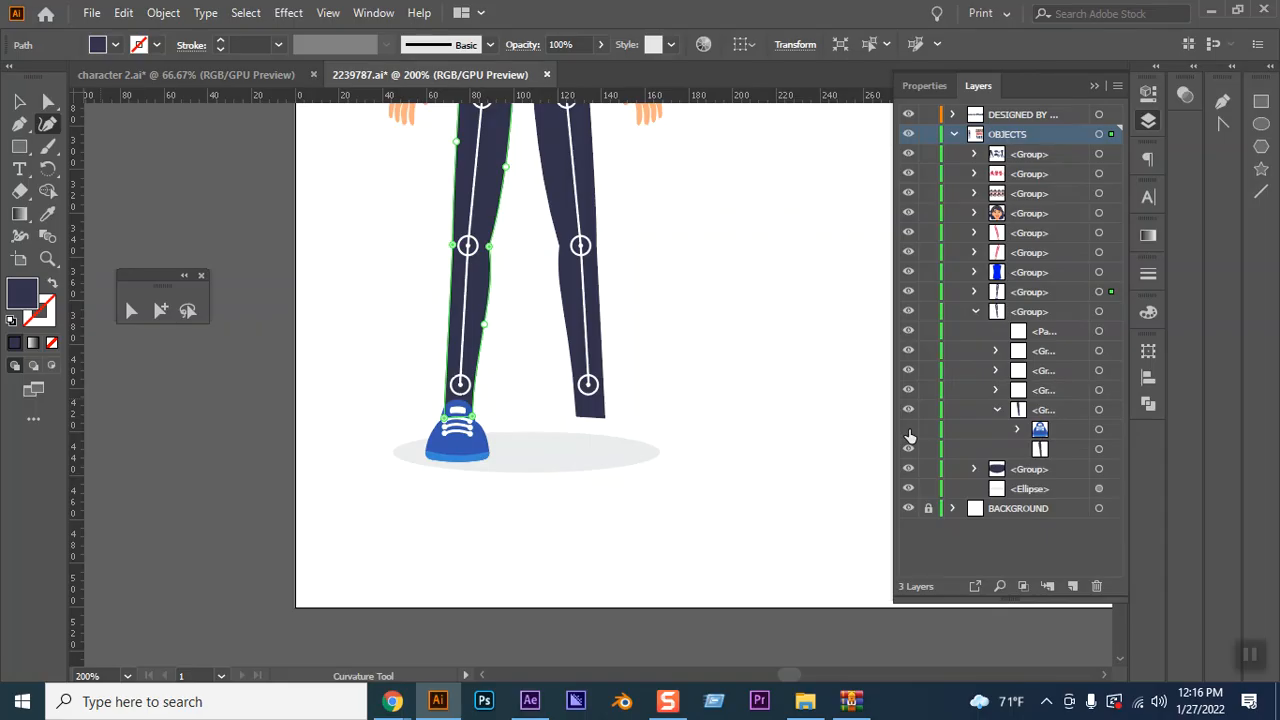
left_click(909, 430)
left_click(909, 430)
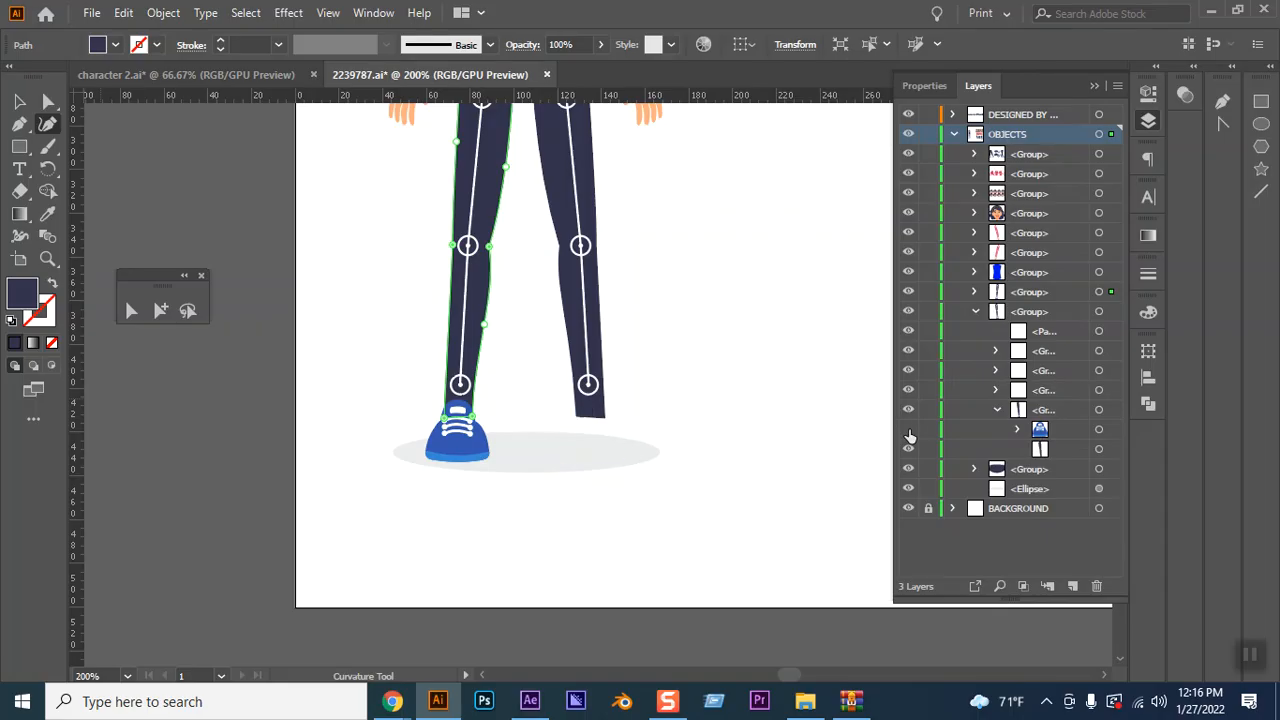
Round the bottom of the right-hand trouser leg by pulling its lower edge down with the Curvature tool, and deselect it
left_click(594, 421)
left_click_drag(594, 421, 591, 433)
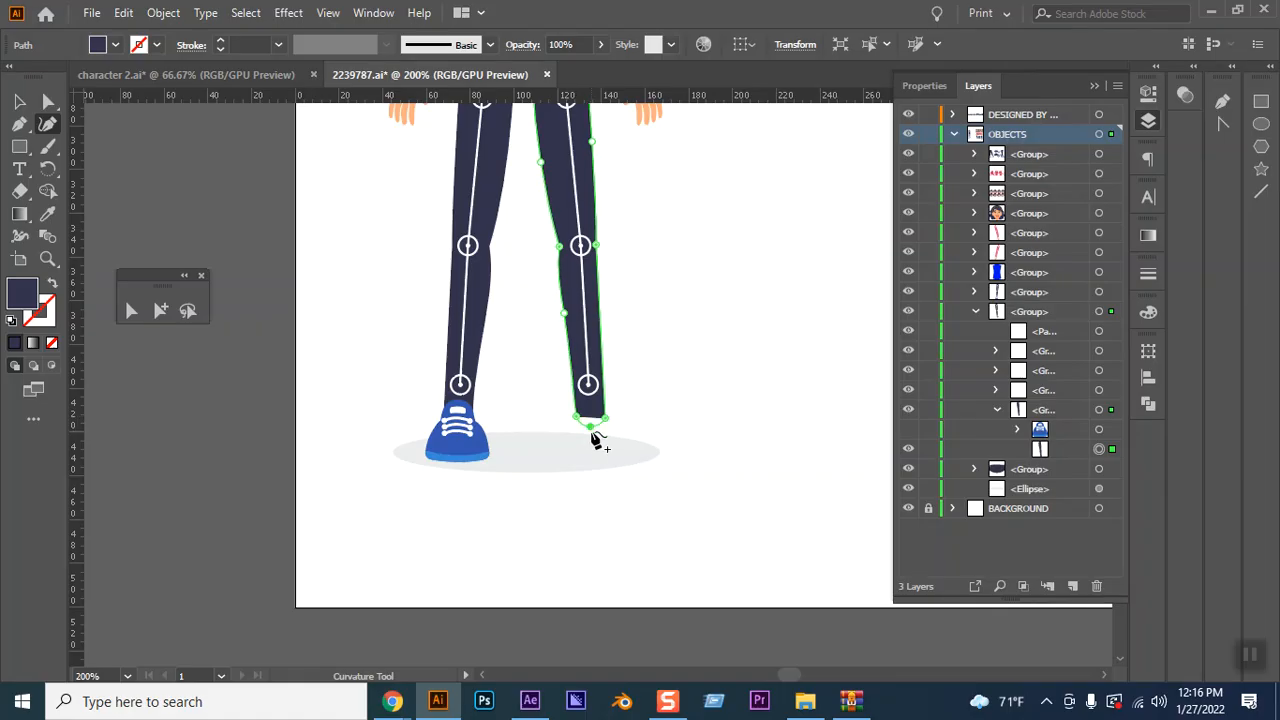
left_click(909, 429)
left_click(909, 429)
key("ctrl")
left_click(19, 102)
left_click(160, 360)
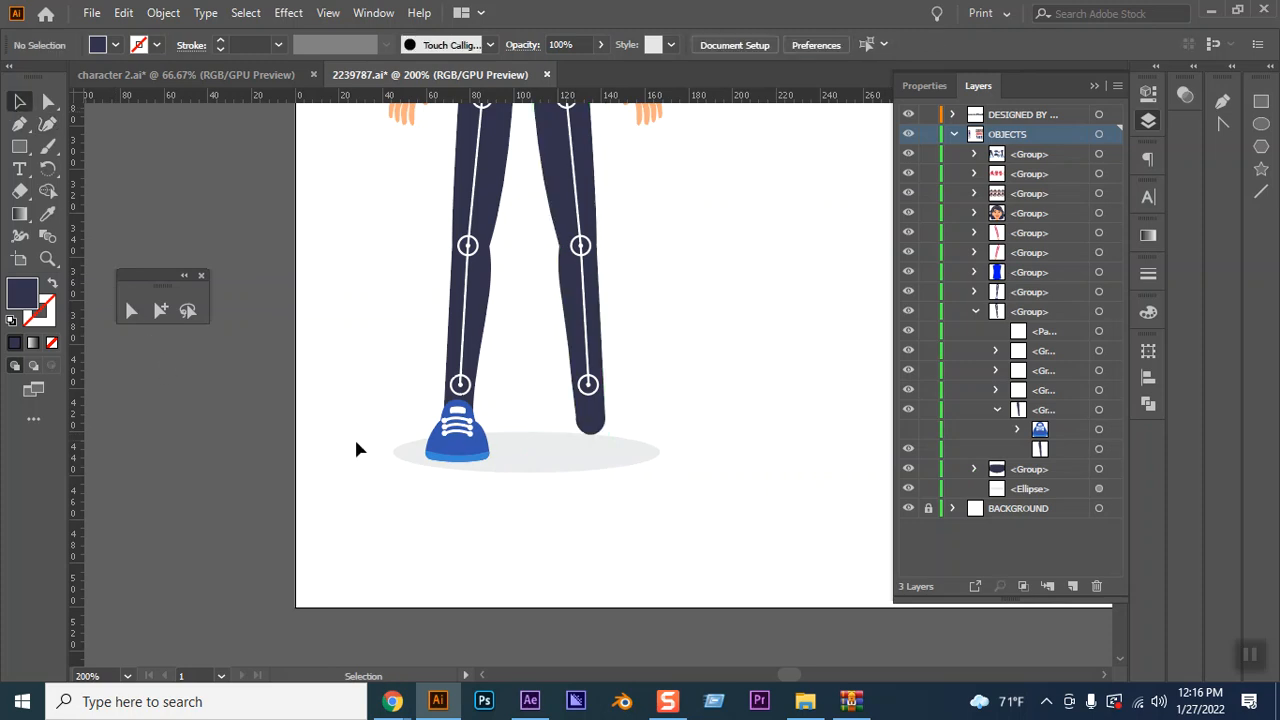
Expand the right-hand arm's group to its sleeve and hand subgroups, toggling each one's visibility to examine how they meet at the wrist
left_click_drag(725, 336, 714, 434)
left_click_drag(714, 383, 714, 471)
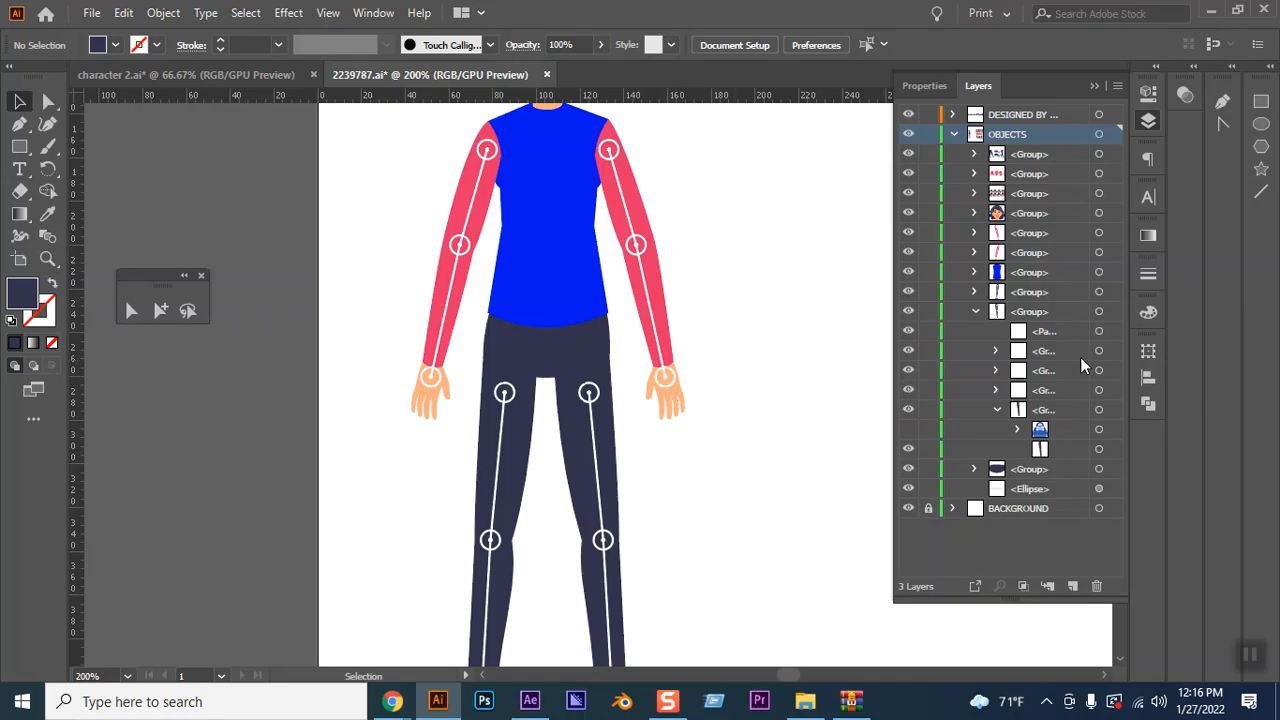
left_click(973, 233)
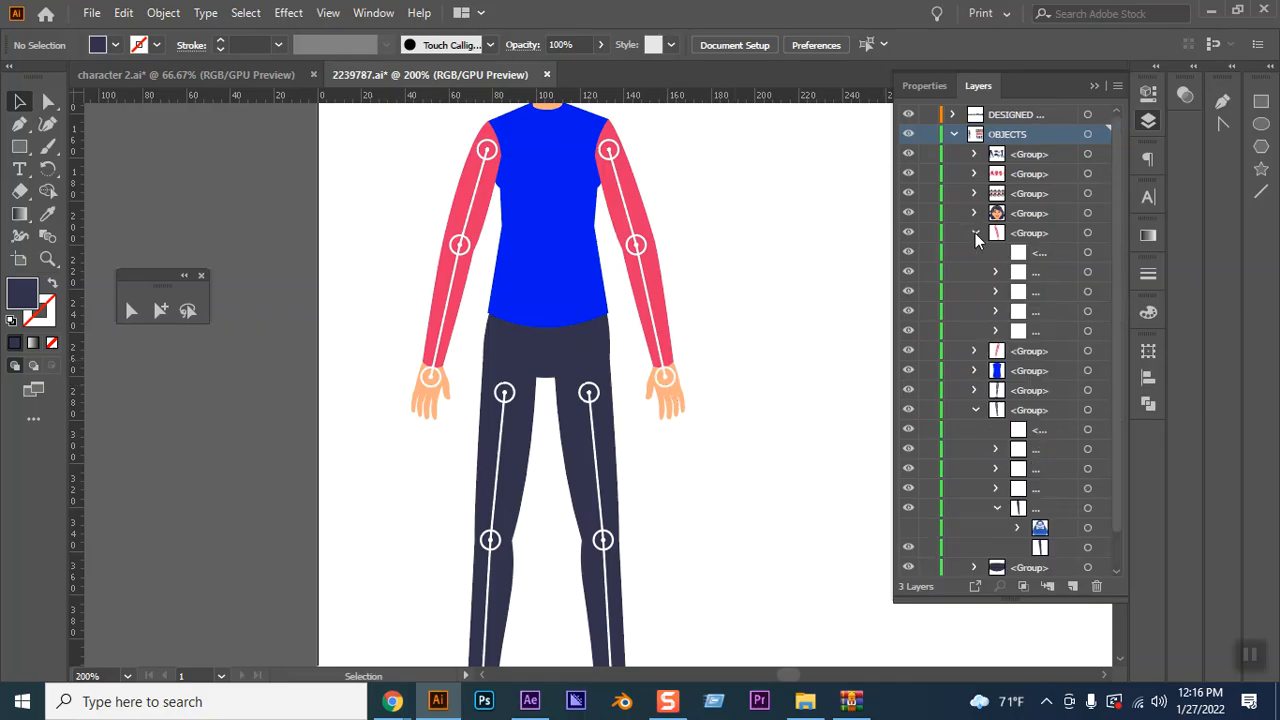
left_click(998, 330)
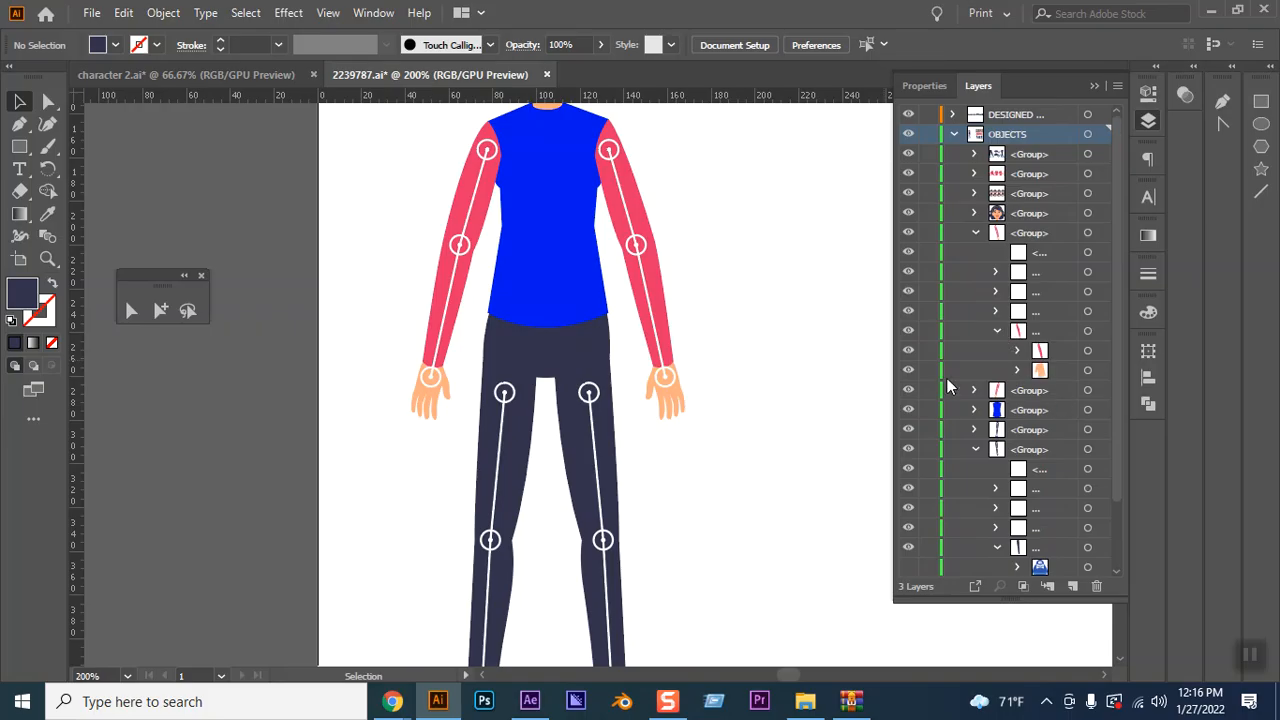
left_click(908, 370)
left_click(908, 371)
left_click(907, 350)
left_click(907, 350)
left_click(907, 350)
left_click(907, 350)
left_click(907, 350)
left_click(907, 350)
Round the top of the right-hand hand at the wrist with the Curvature tool, then hide and reshow the sleeve to check it
left_click(1087, 372)
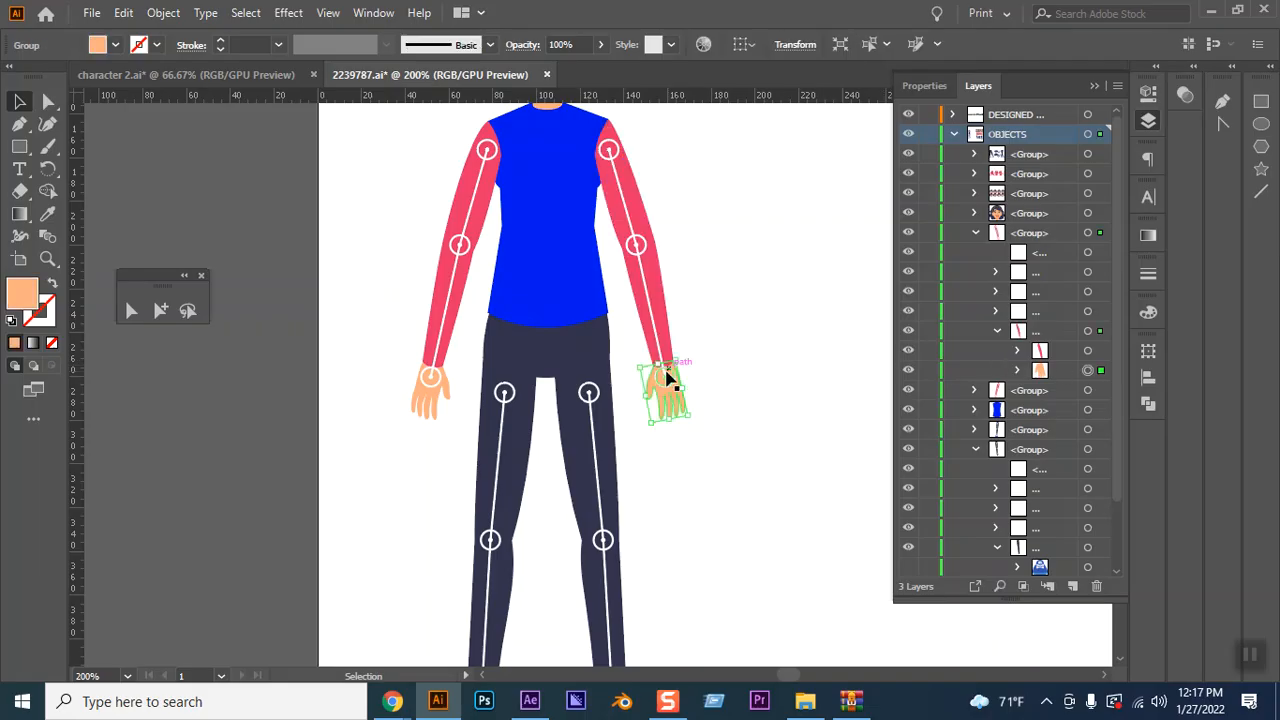
left_click(47, 122)
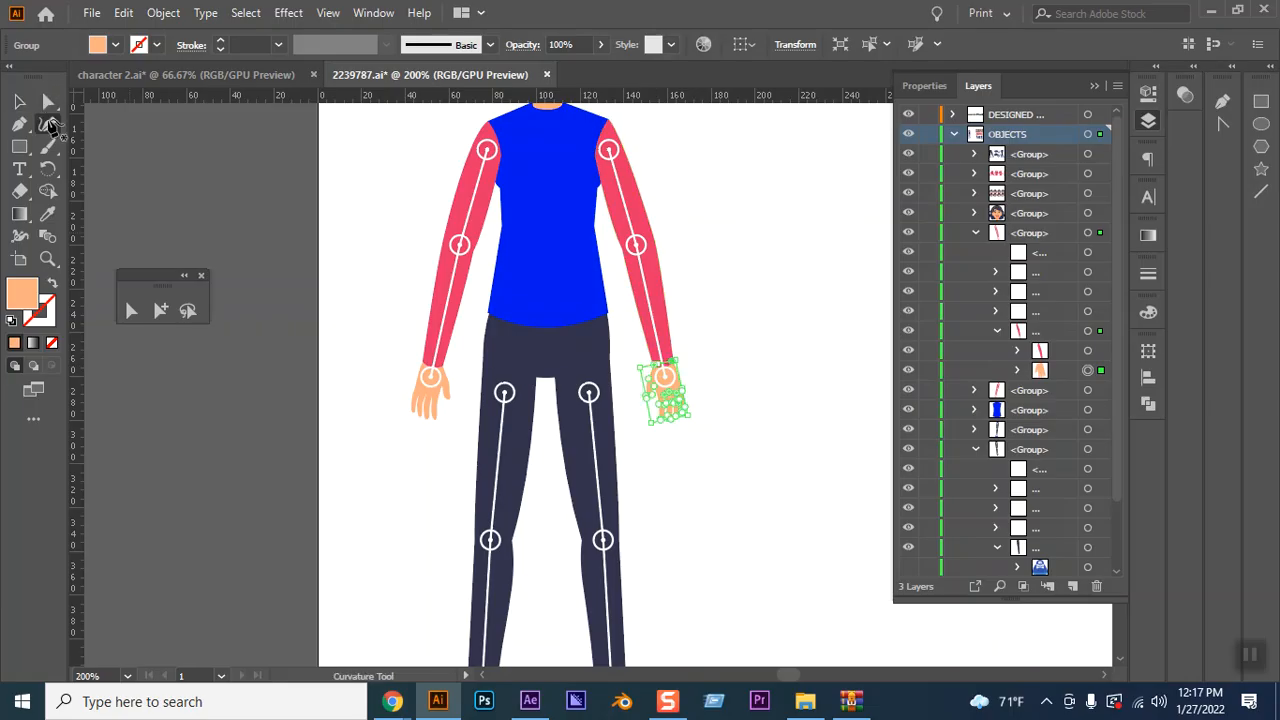
left_click(664, 372)
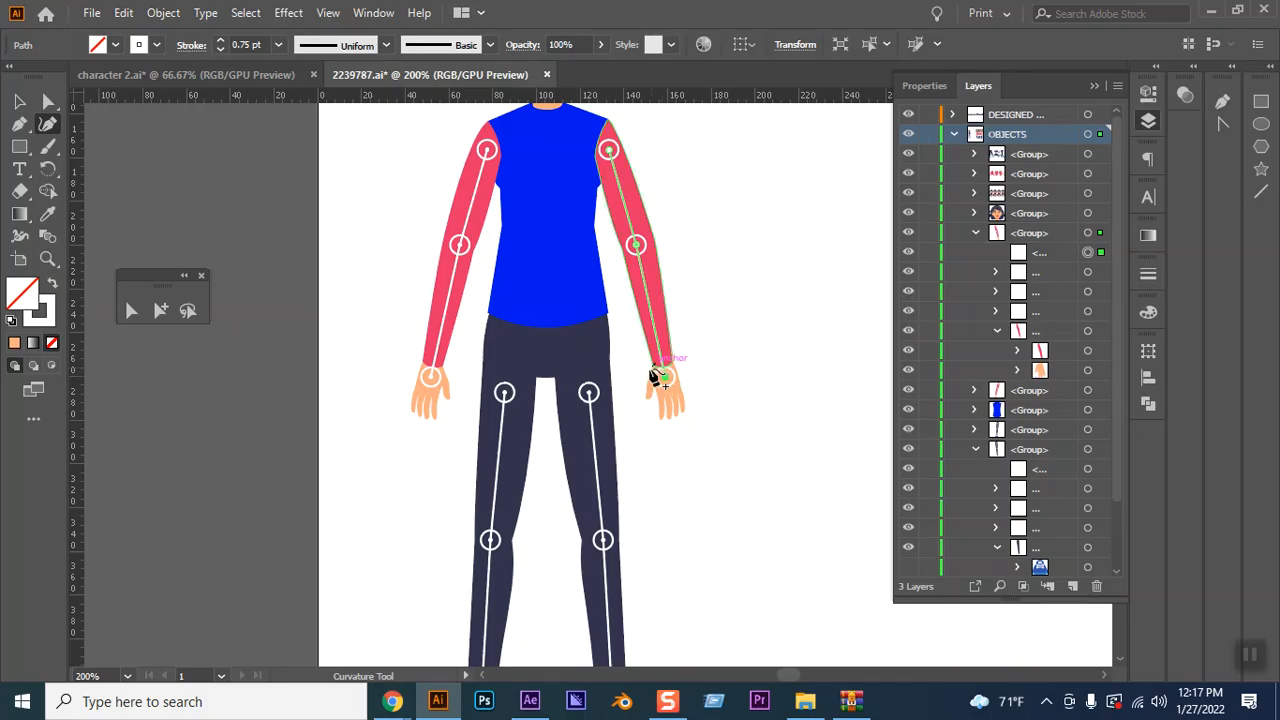
left_click(663, 373)
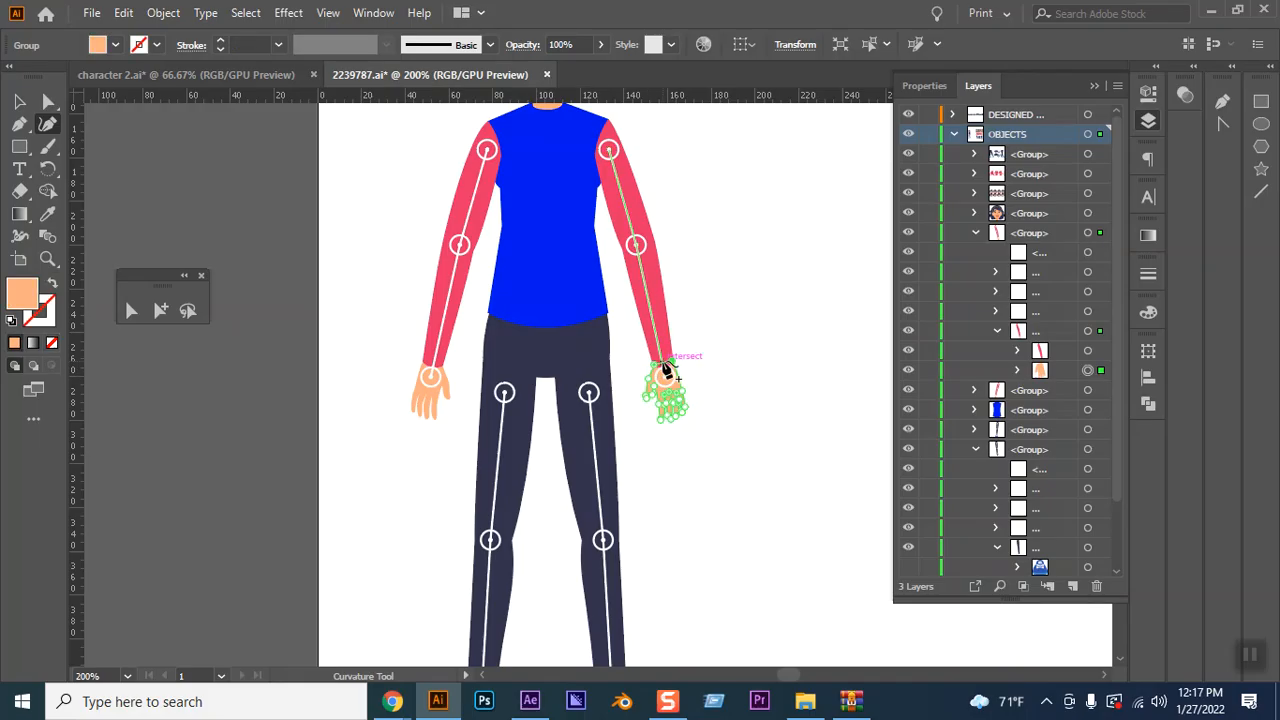
left_click(19, 101)
left_click(202, 447)
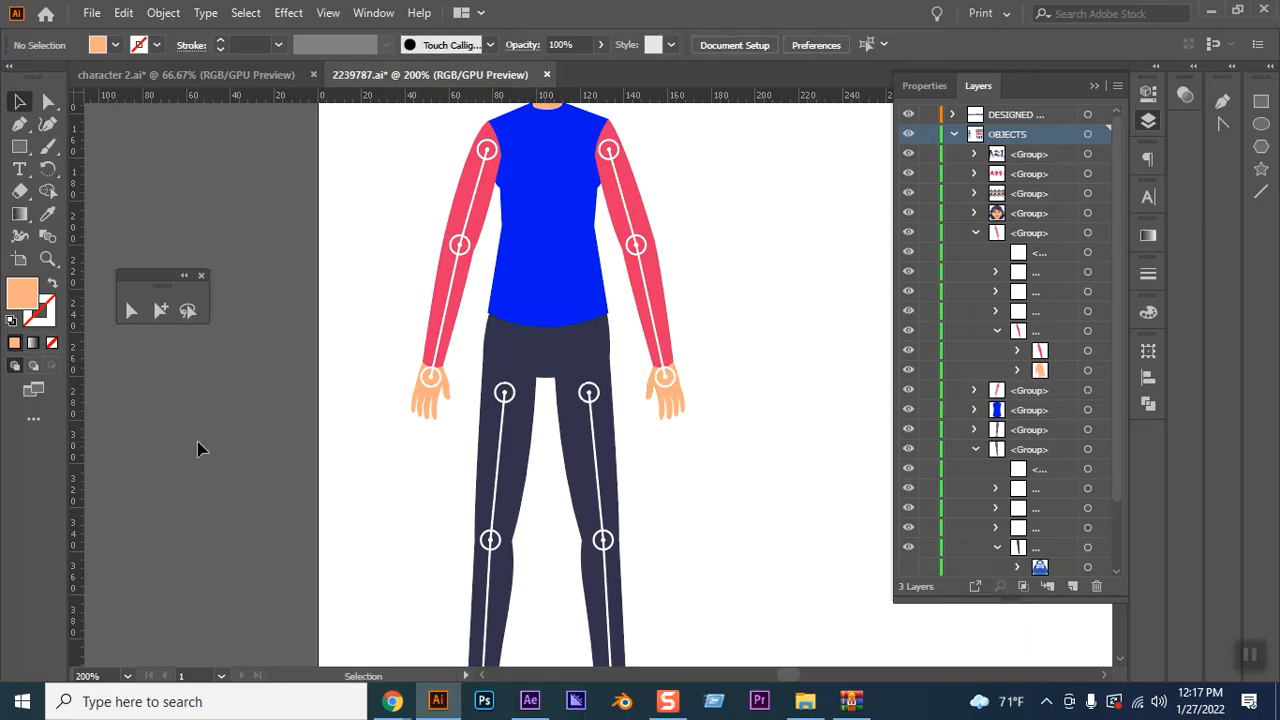
left_click(908, 351)
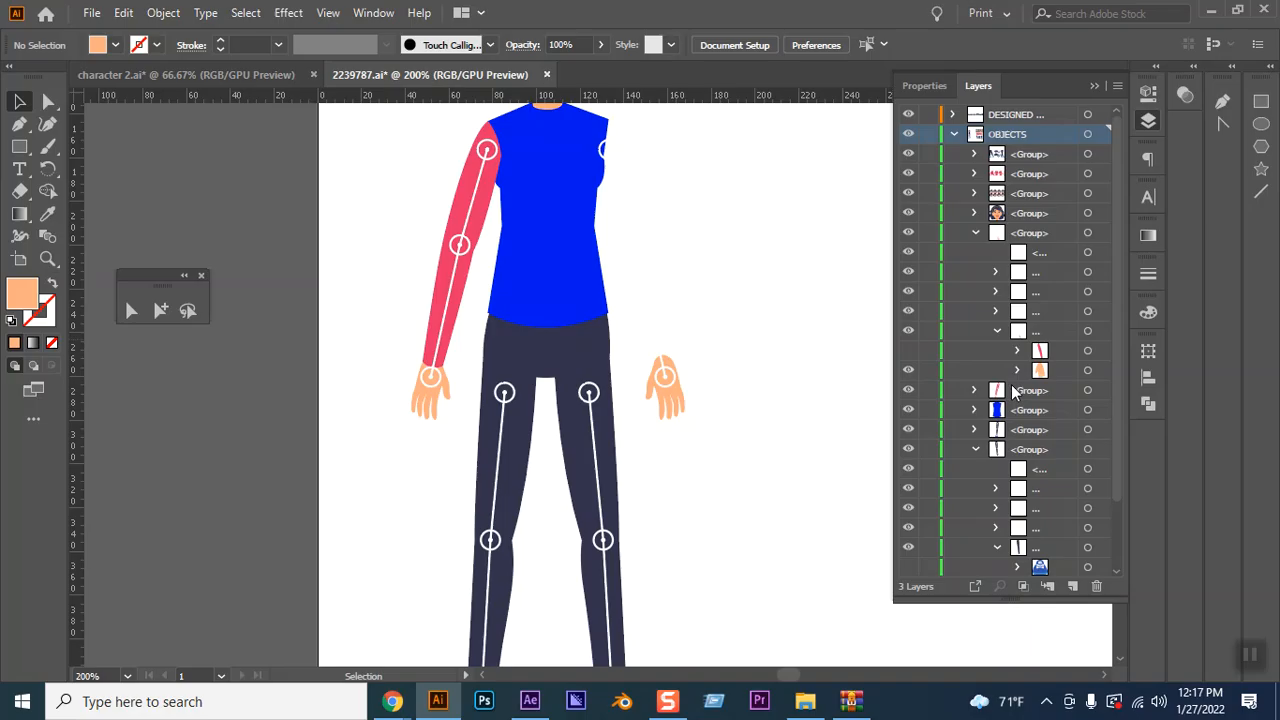
left_click(908, 350)
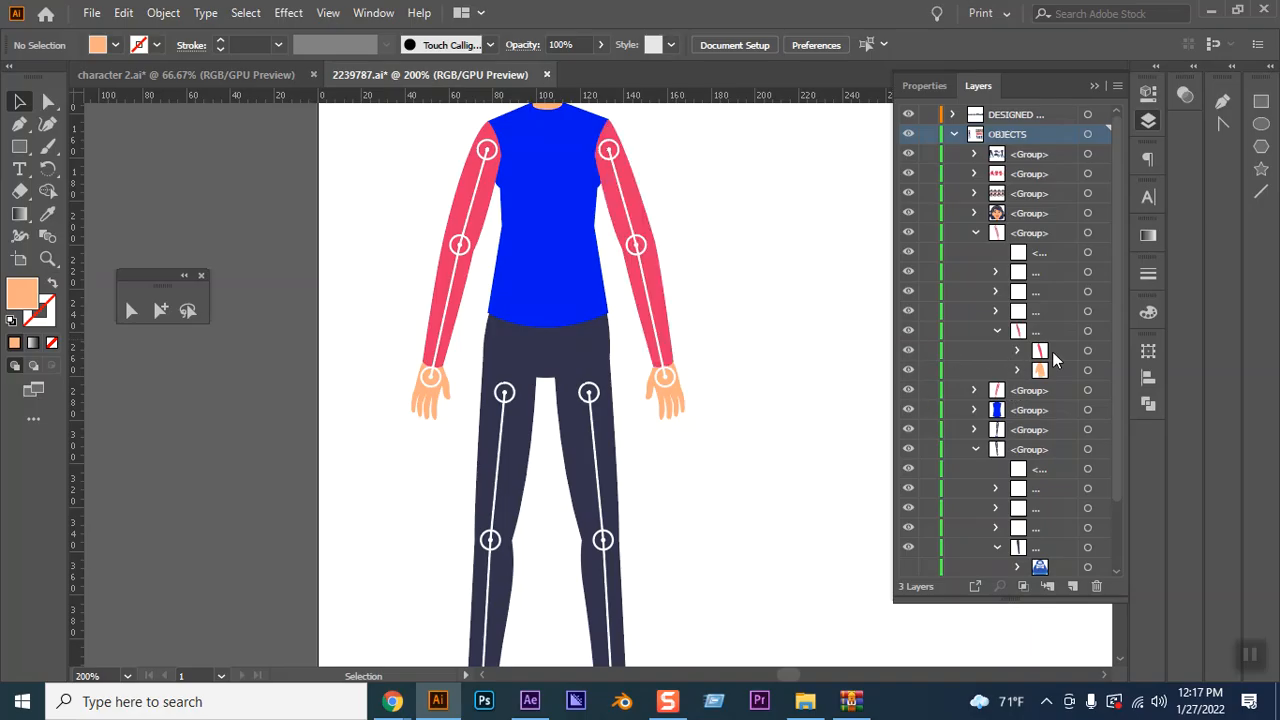
Round the shoulder end of the right-hand sleeve by pulling its inner edge outward over the shirt with the Curvature tool
left_click(611, 145)
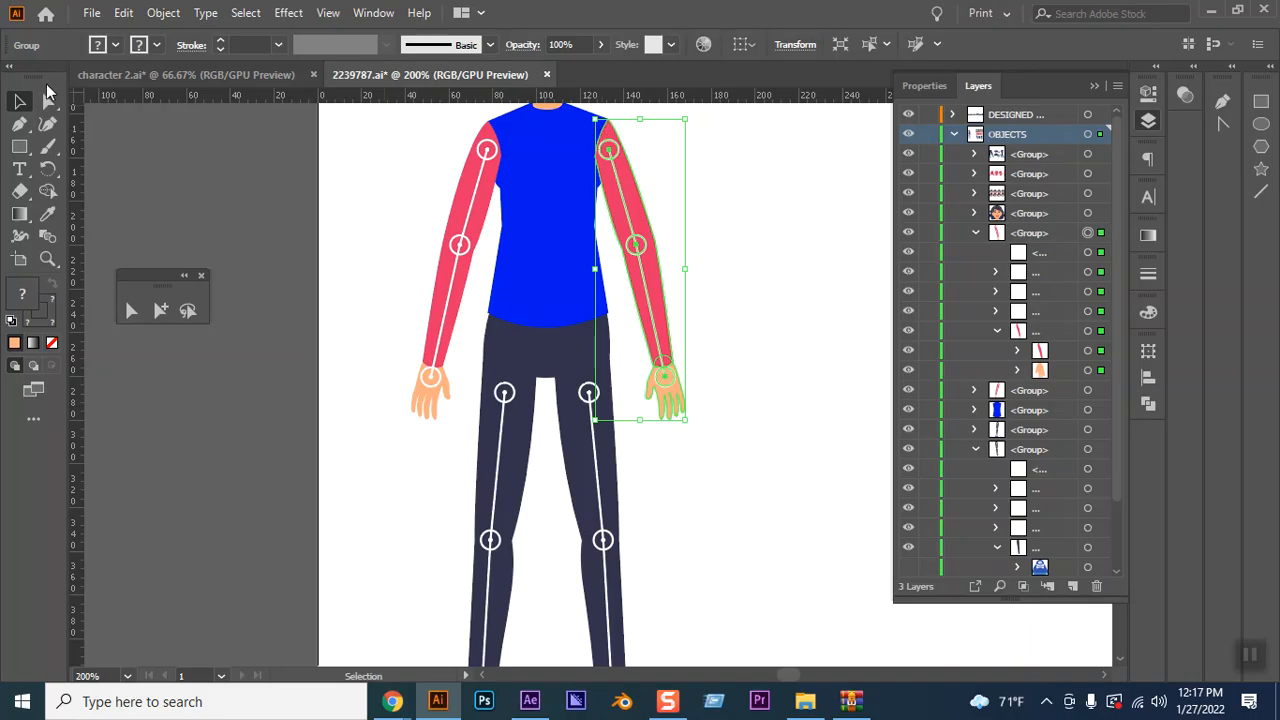
left_click(47, 123)
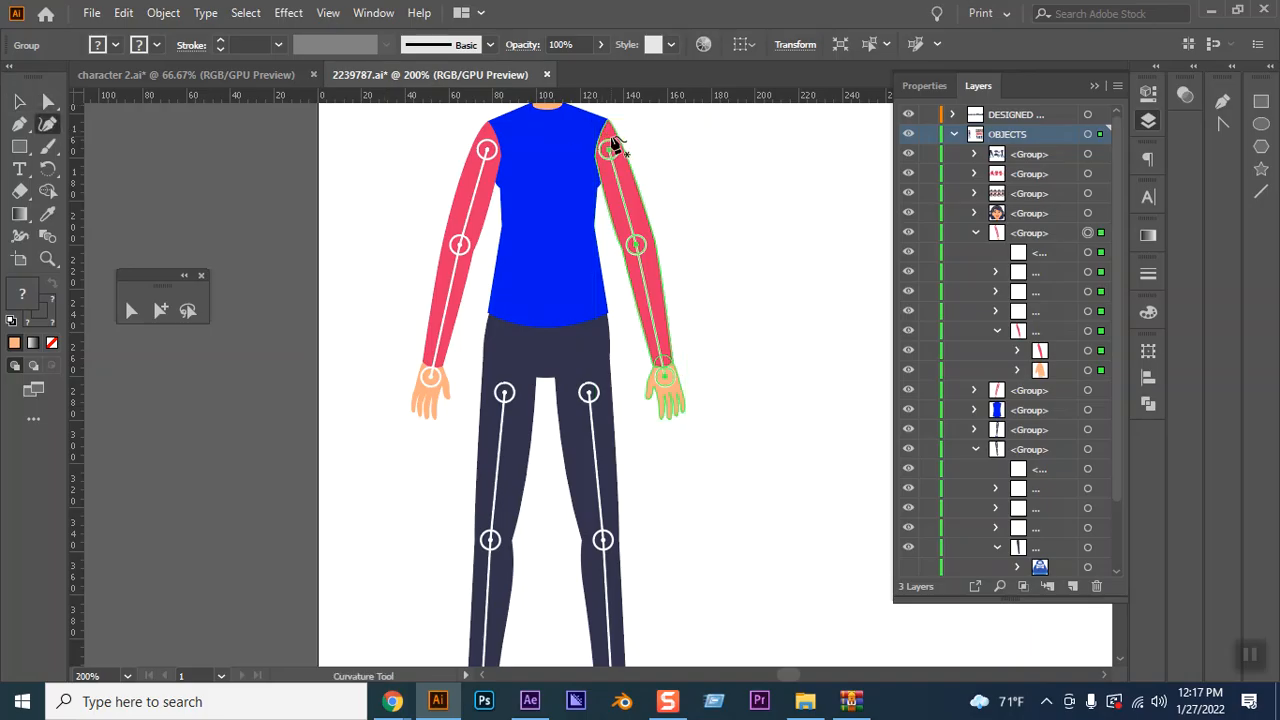
left_click(601, 136)
left_click(601, 138)
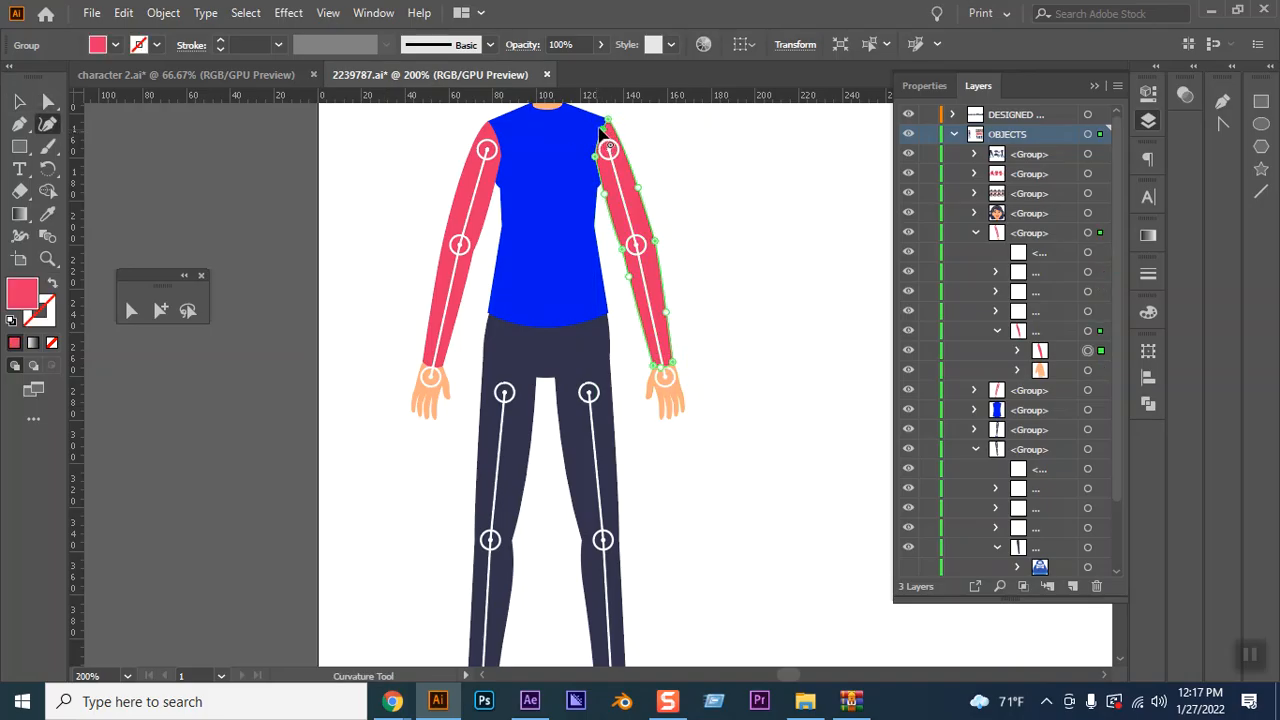
left_click_drag(586, 129, 591, 129)
Try to round the wrist end of the right-hand sleeve by extending its lower edge over the hand
left_click(665, 375)
key("v")
left_click(677, 435)
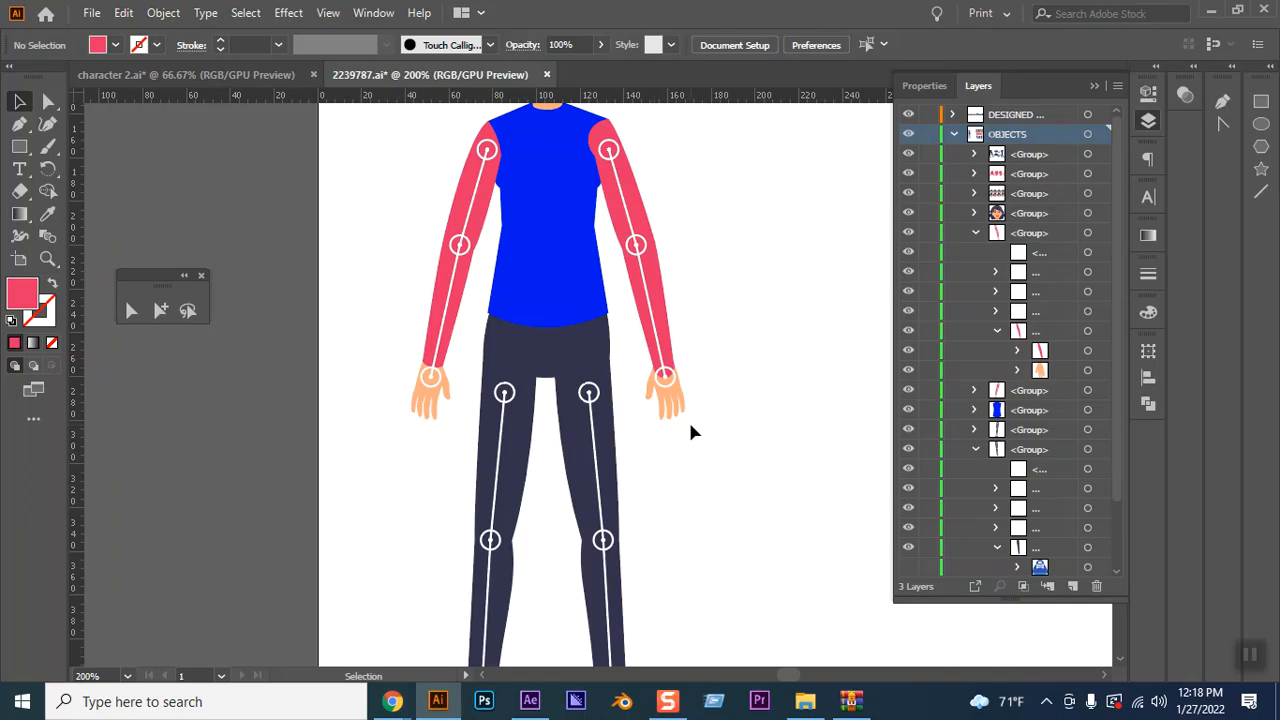
left_click(686, 423)
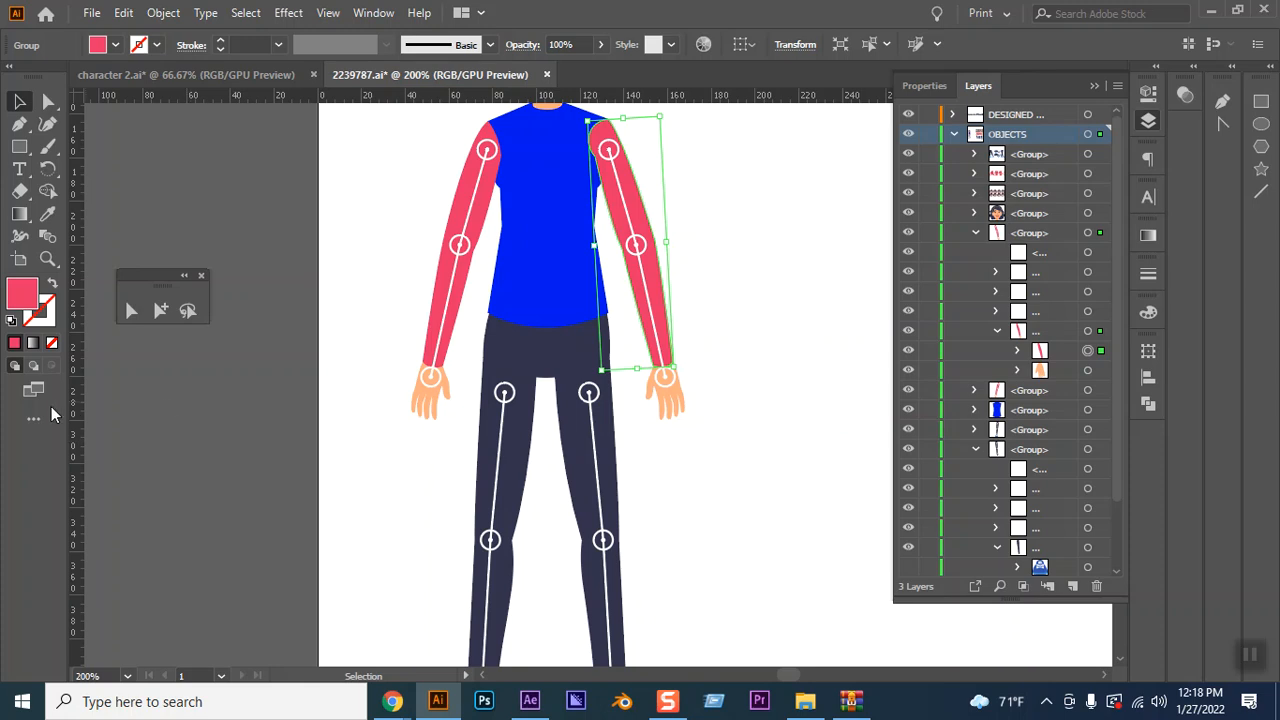
Raise the middle of the pelvis shape's top edge with the Curvature tool, arching it beneath the shirt
left_click(580, 240)
left_click(548, 355)
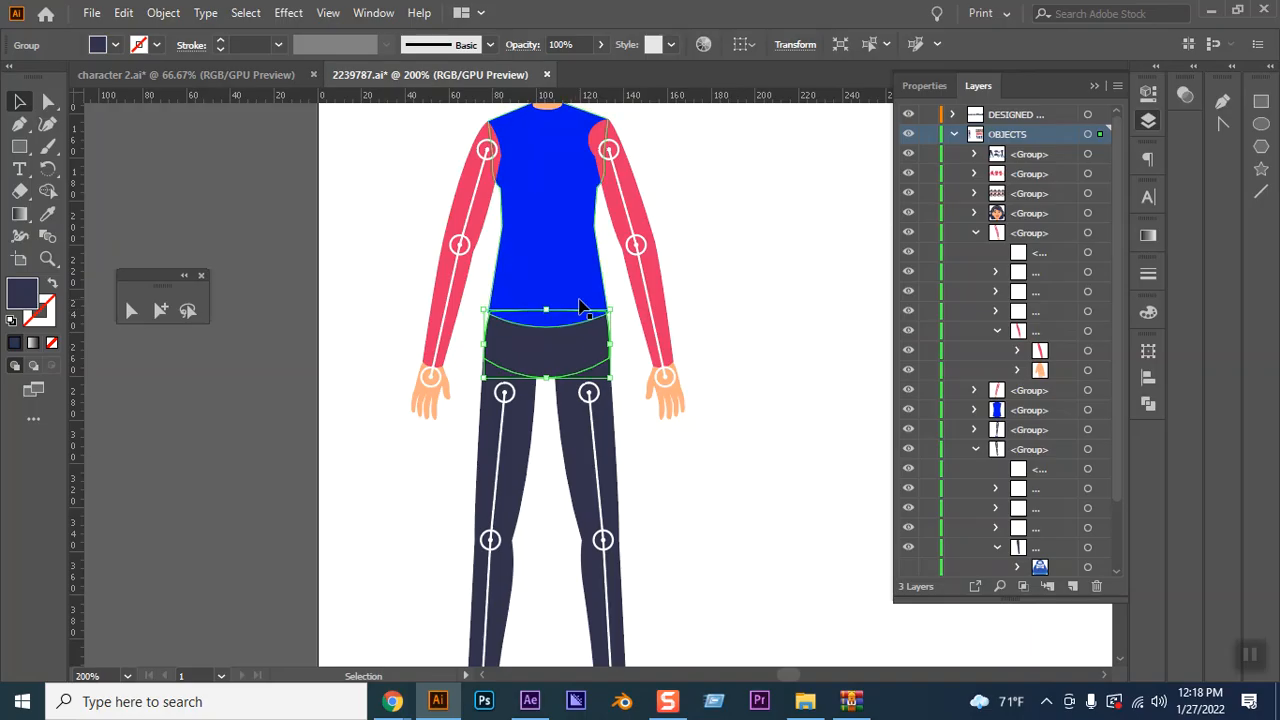
key("shift+grave")
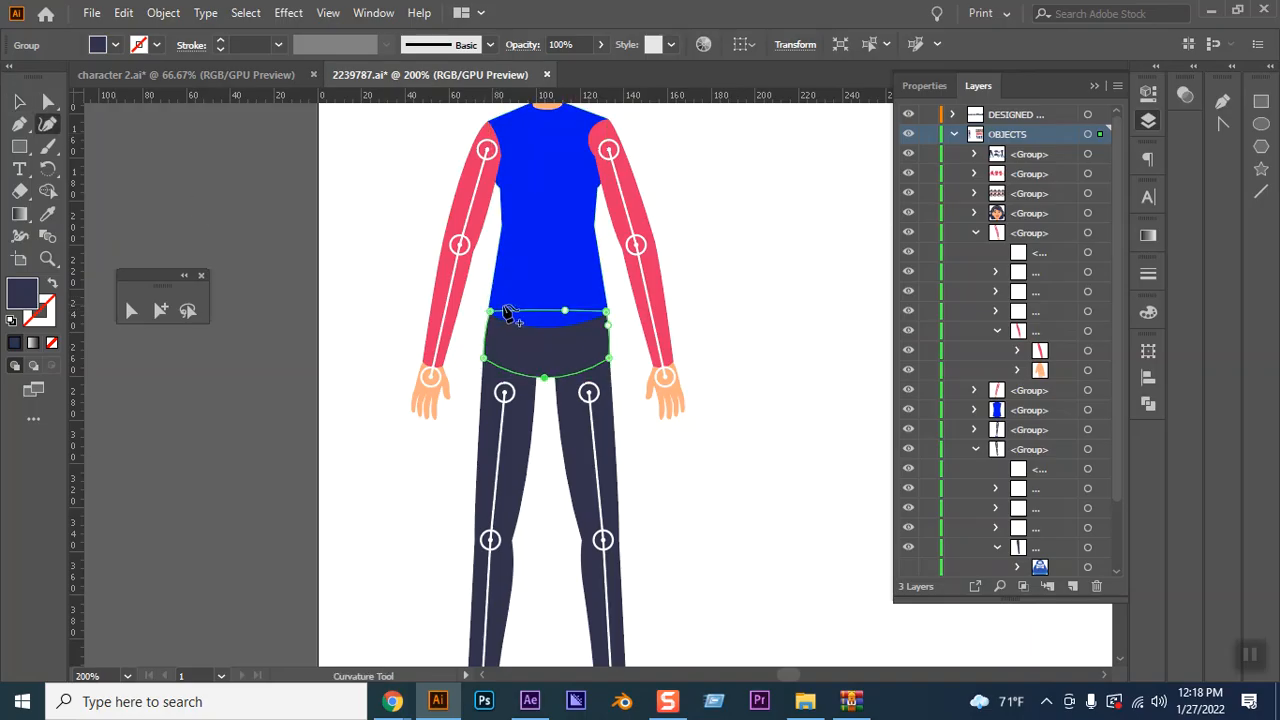
left_click_drag(555, 311, 551, 291)
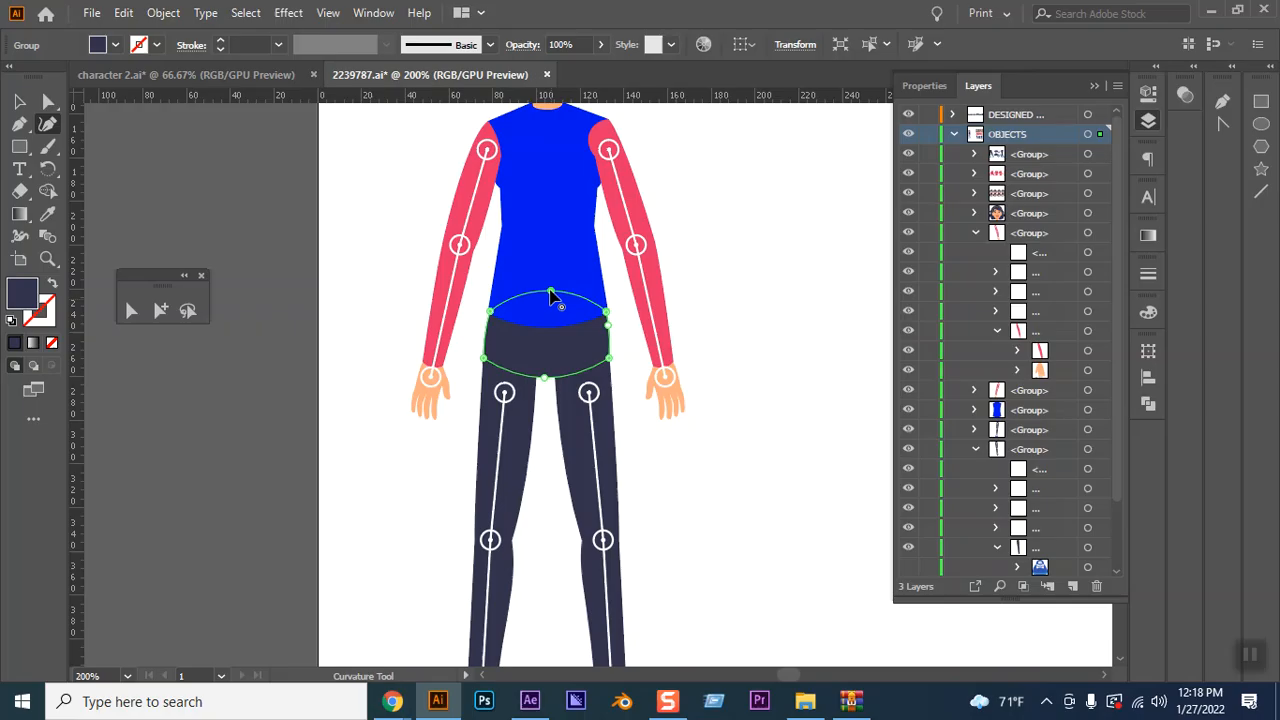
Collapse the expanded right-hand arm and leg groups in the OBJECTS layer
scroll(958, 370, "down", 2)
scroll(958, 370, "up", 2)
scroll(958, 370, "down", 2)
scroll(958, 368, "down", 5)
scroll(958, 368, "up", 5)
scroll(968, 350, "down", 2)
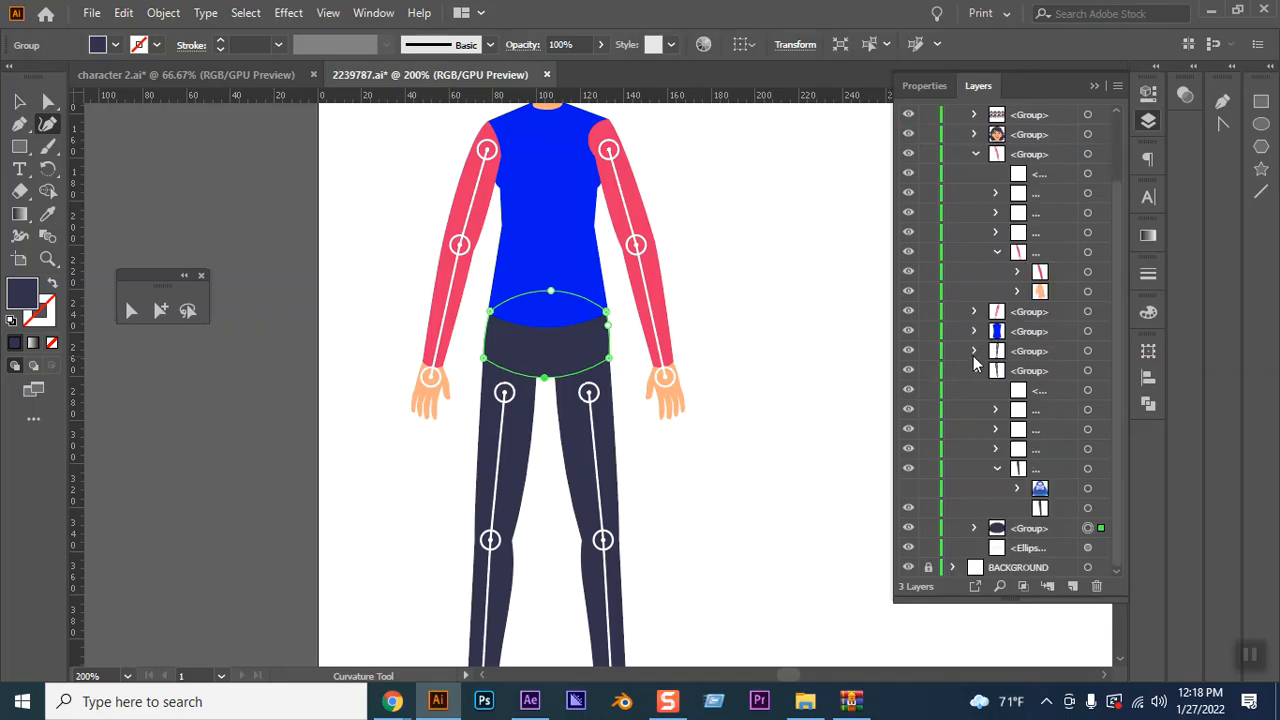
left_click(997, 252)
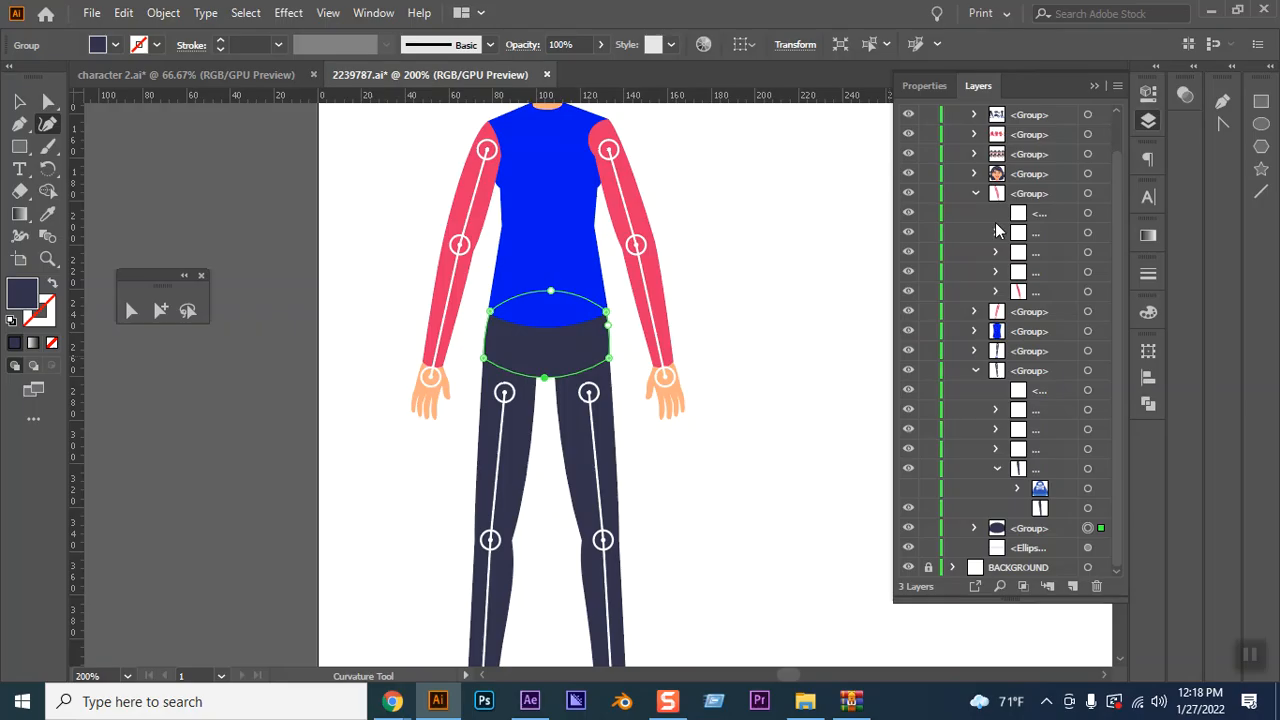
left_click(976, 193)
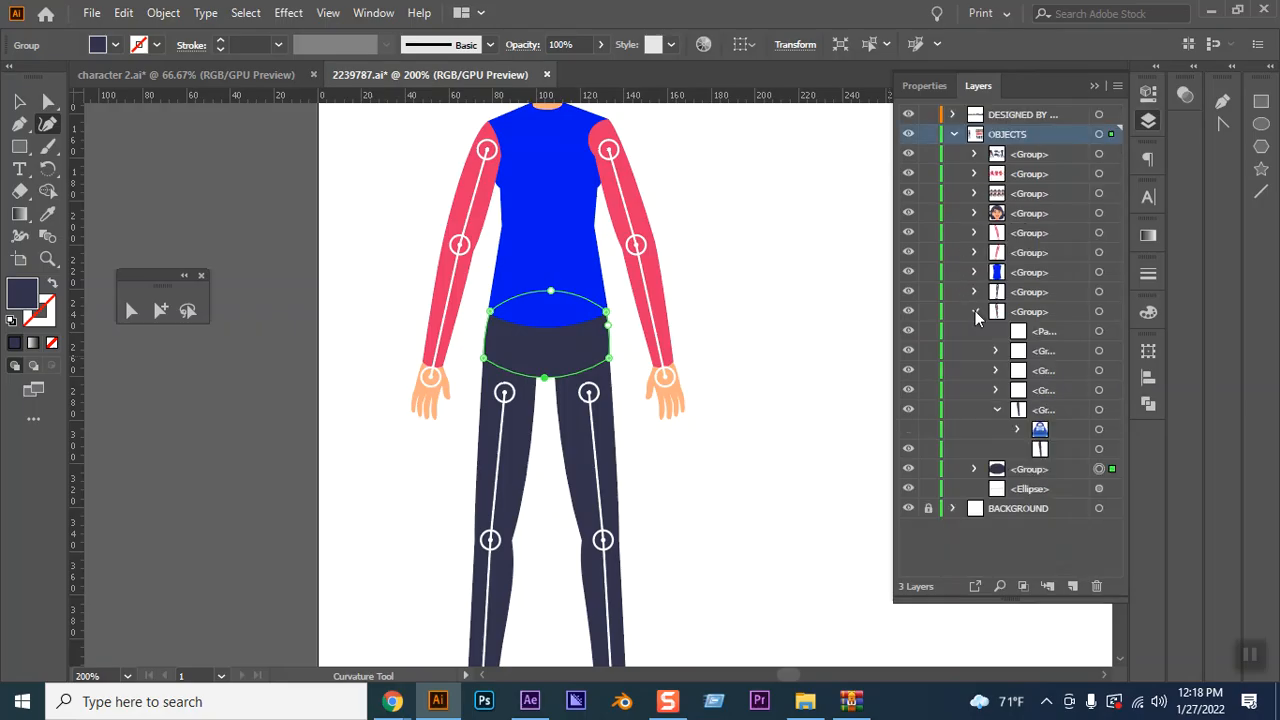
left_click(976, 311)
Hide and reshow the blue shirt group to examine the rounded pelvis beneath it, and clear the selection
left_click(908, 272)
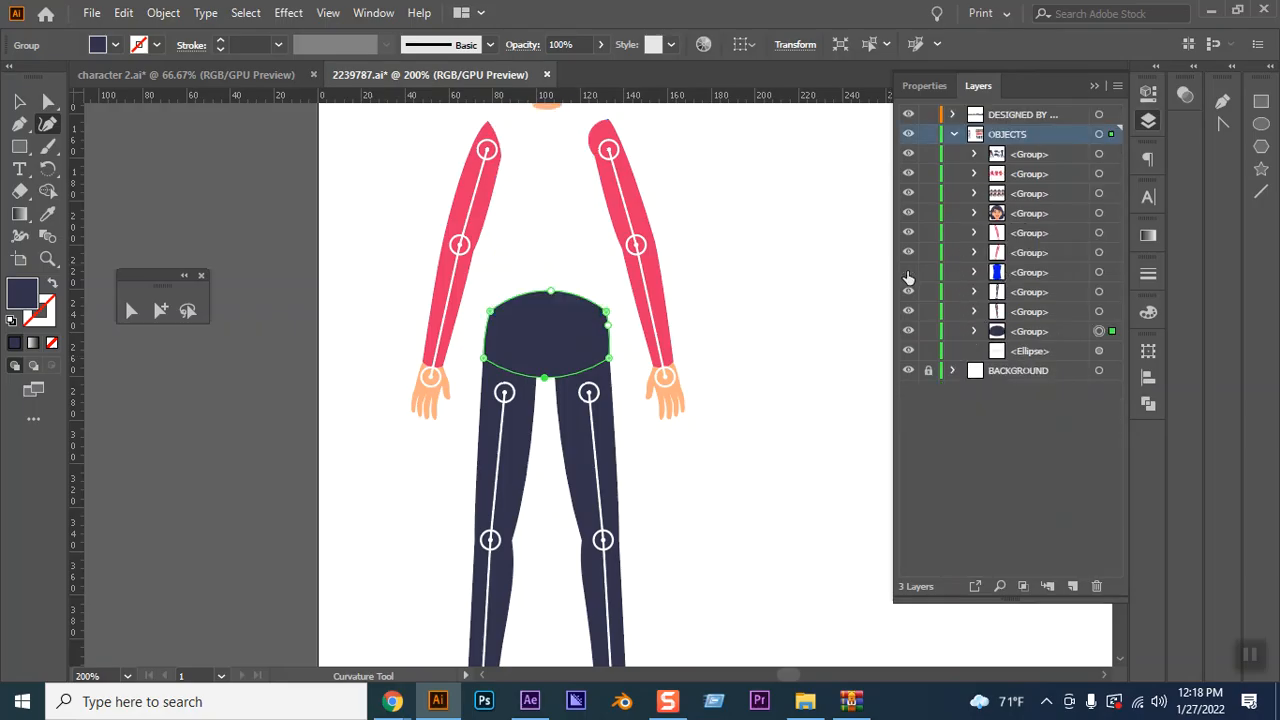
left_click(908, 272)
left_click(19, 101)
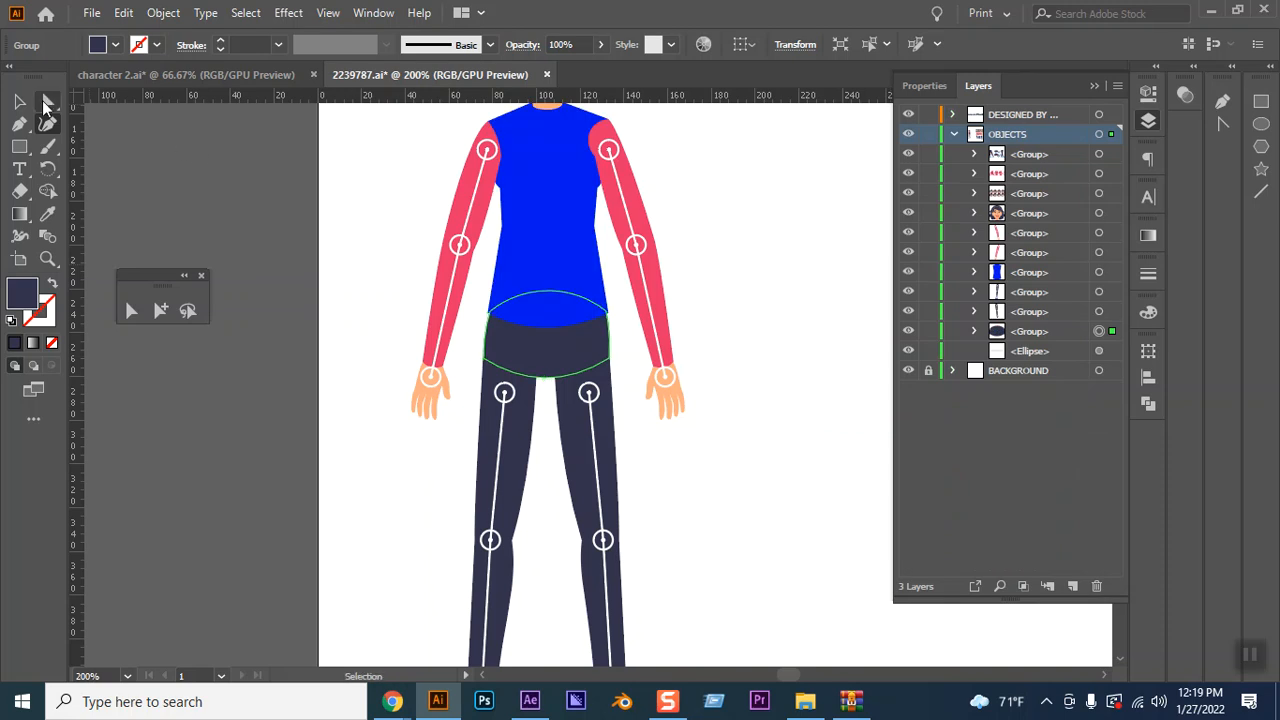
left_click(305, 440)
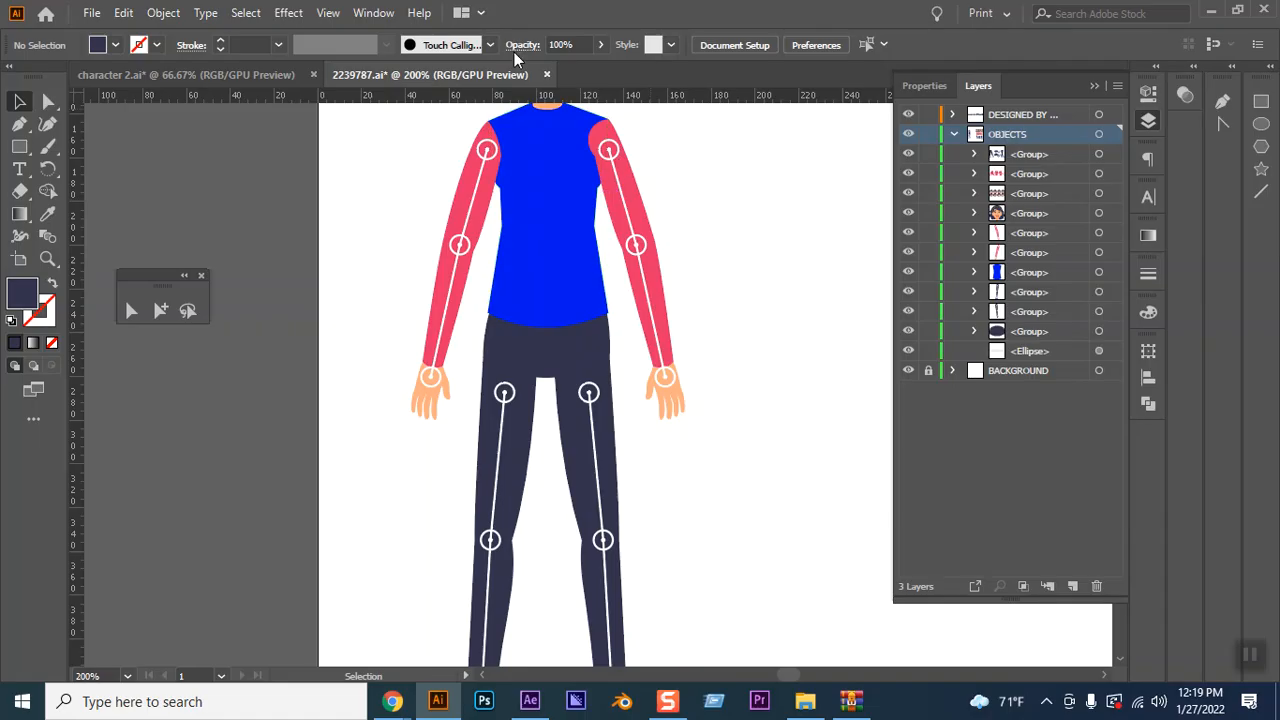
Close the 2239787.ai document
left_click(546, 74)
left_click(735, 380)
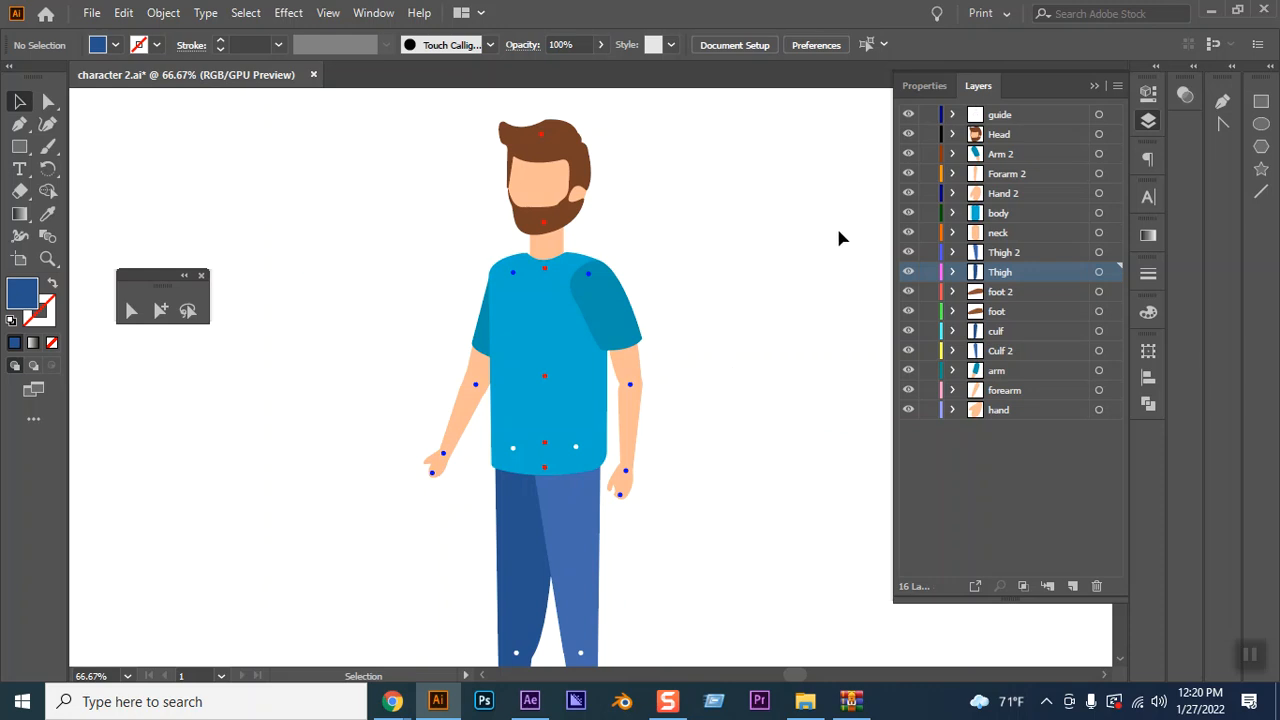
Repeatedly hide and reshow the body layer of character 2.ai to examine the rounded tops of the arms and thighs beneath it
left_click(908, 214)
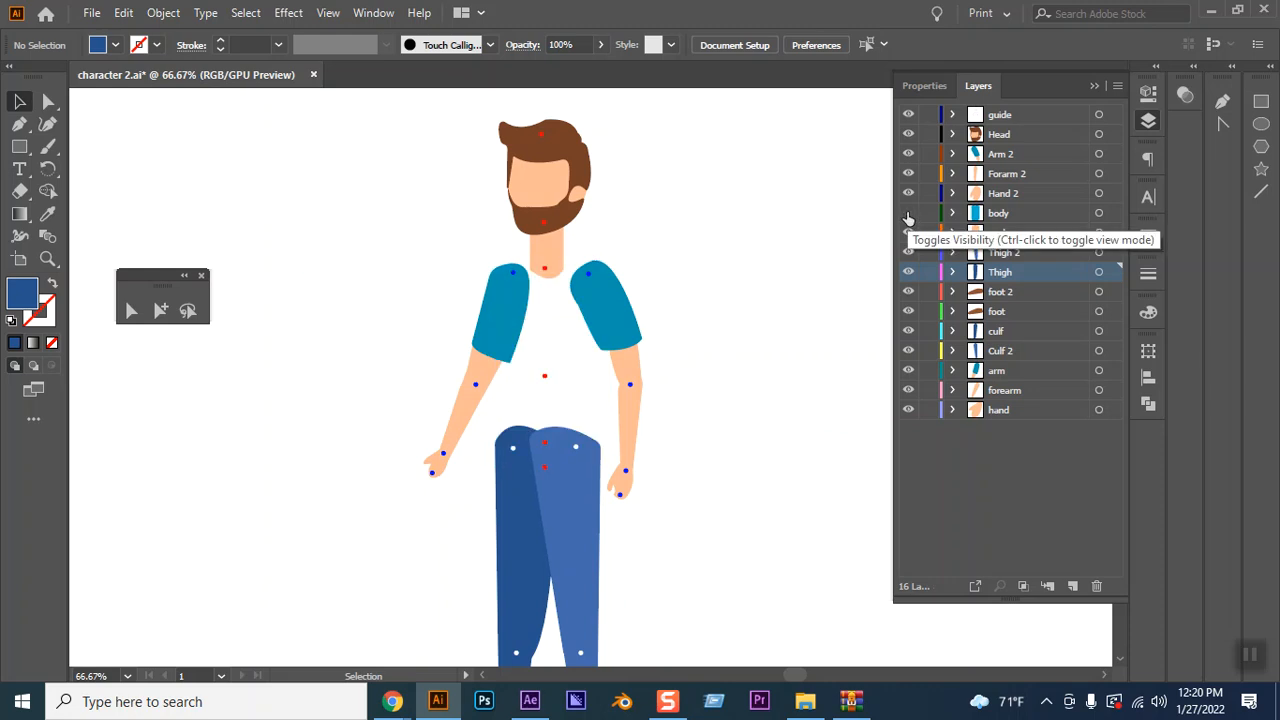
left_click(907, 213)
left_click(907, 213)
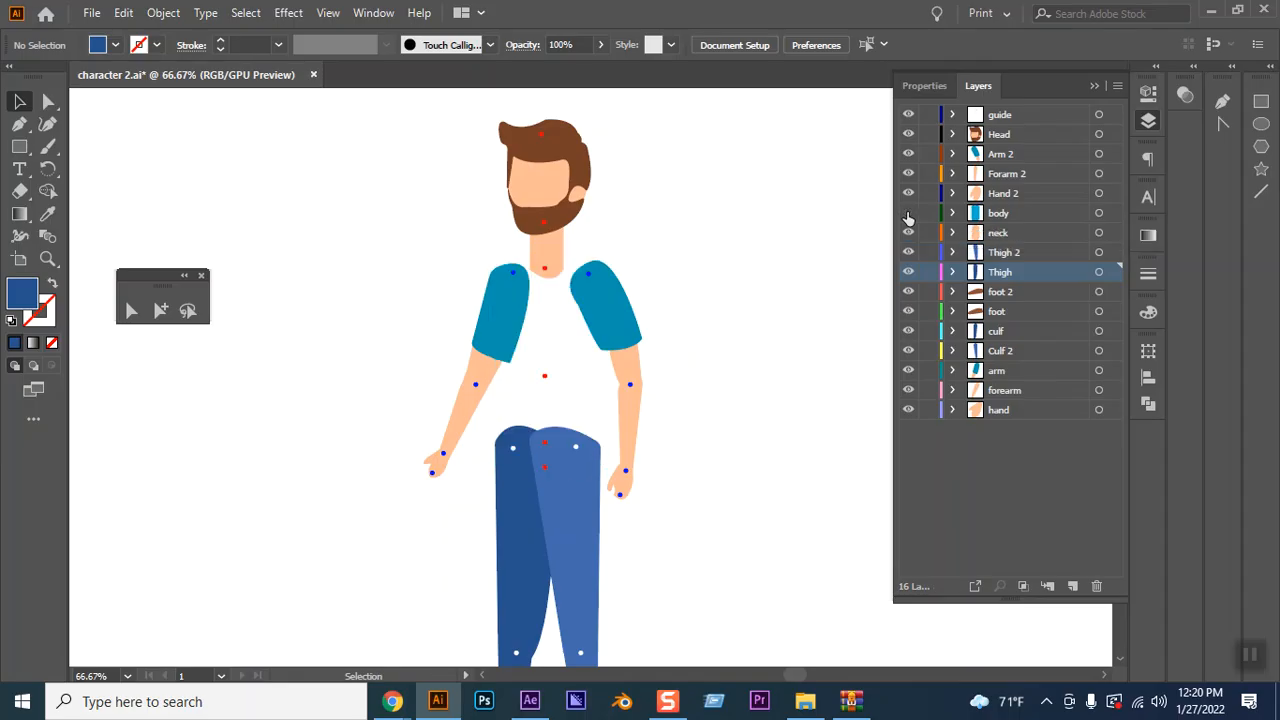
left_click(908, 214)
left_click(908, 214)
left_click(908, 214)
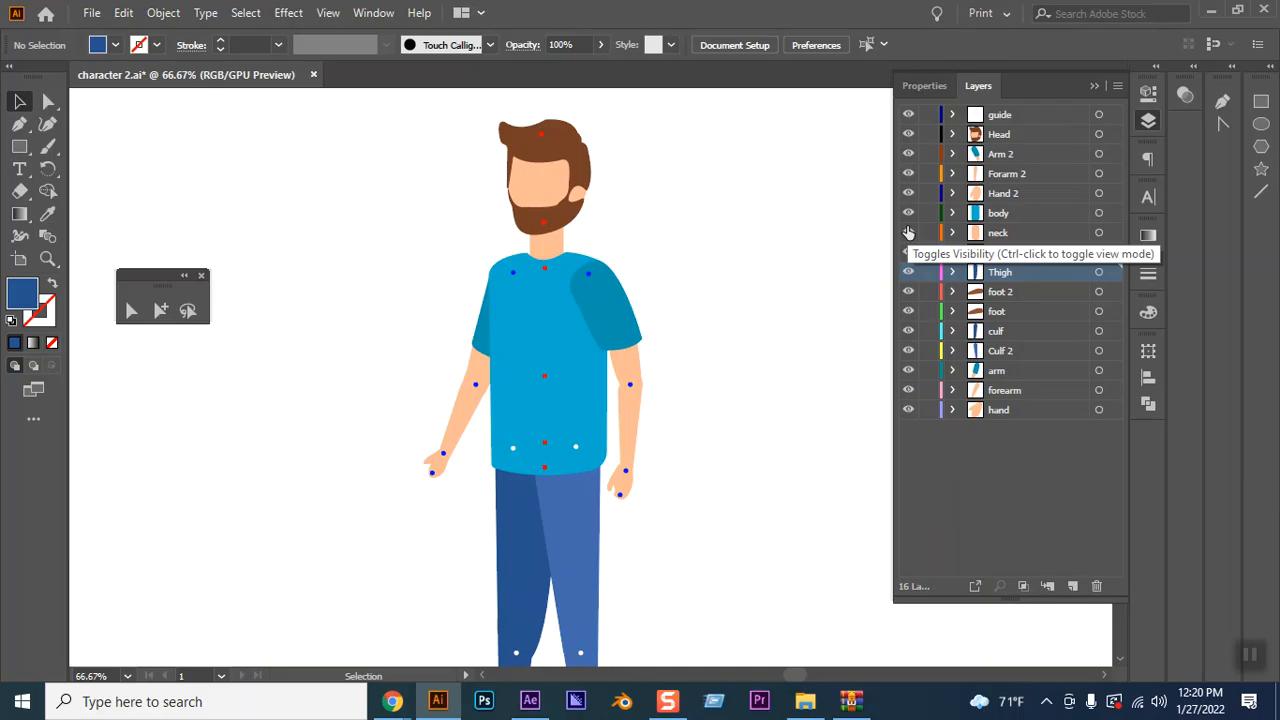
left_click(908, 214)
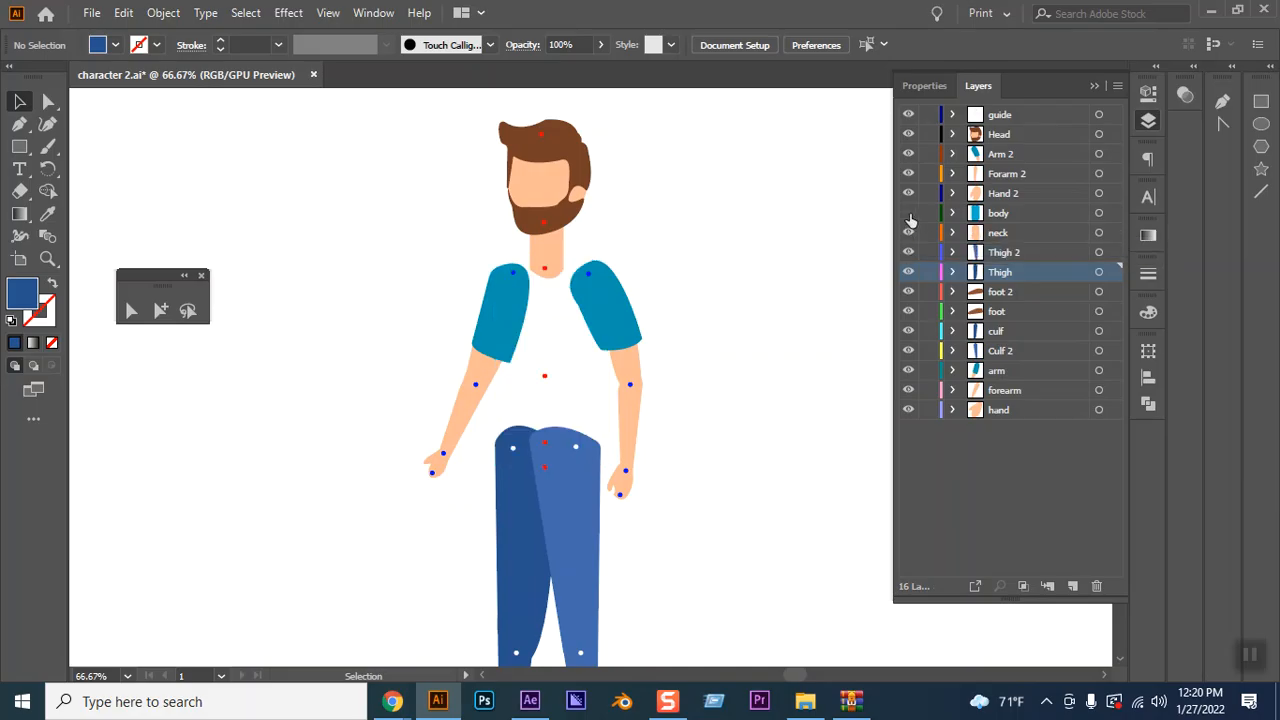
left_click(909, 215)
left_click(909, 215)
left_click(909, 215)
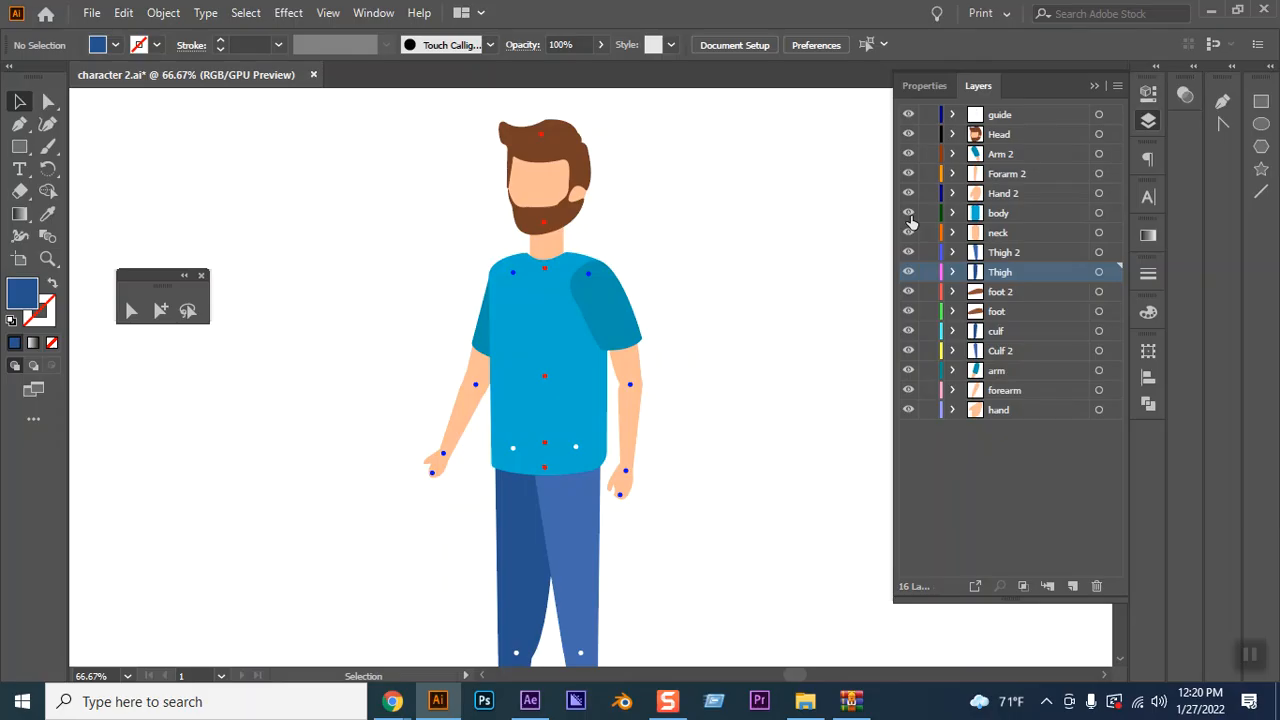
Save the character 2.ai document
key("ctrl+s")
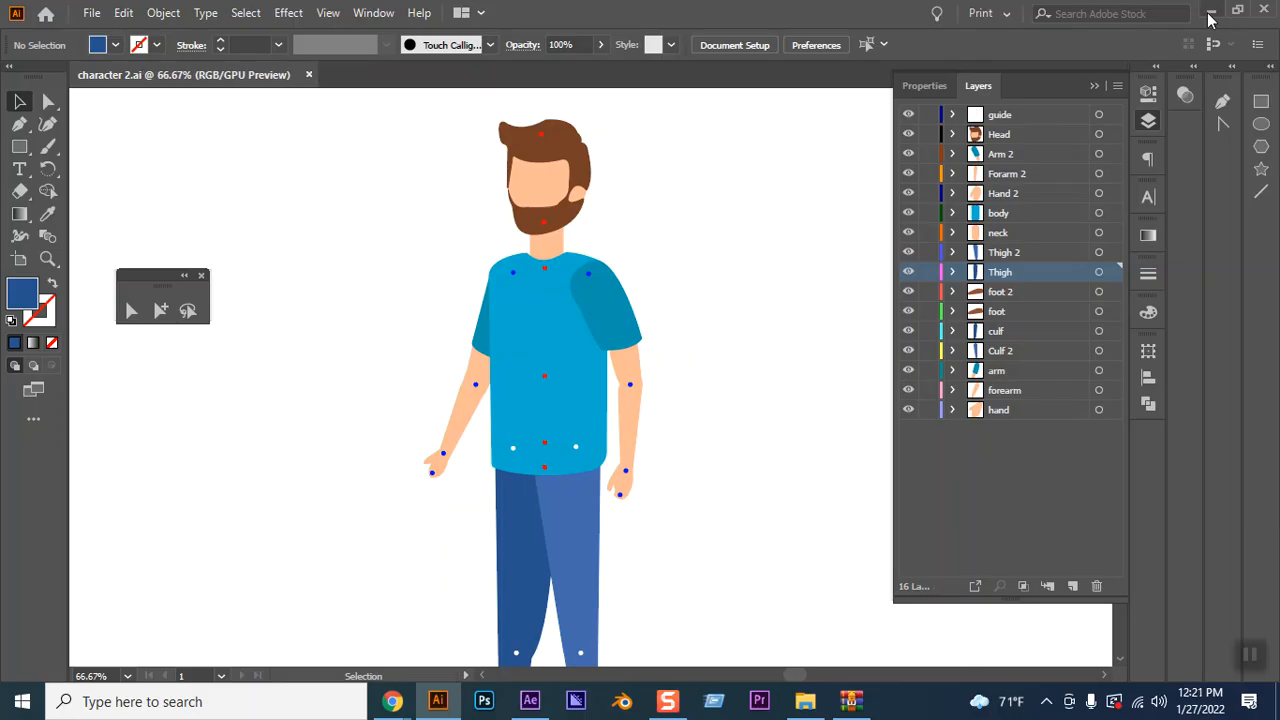
Close the zip archive and Downloads windows, and open the lip sink Illustrator file from the desktop
left_click(1210, 12)
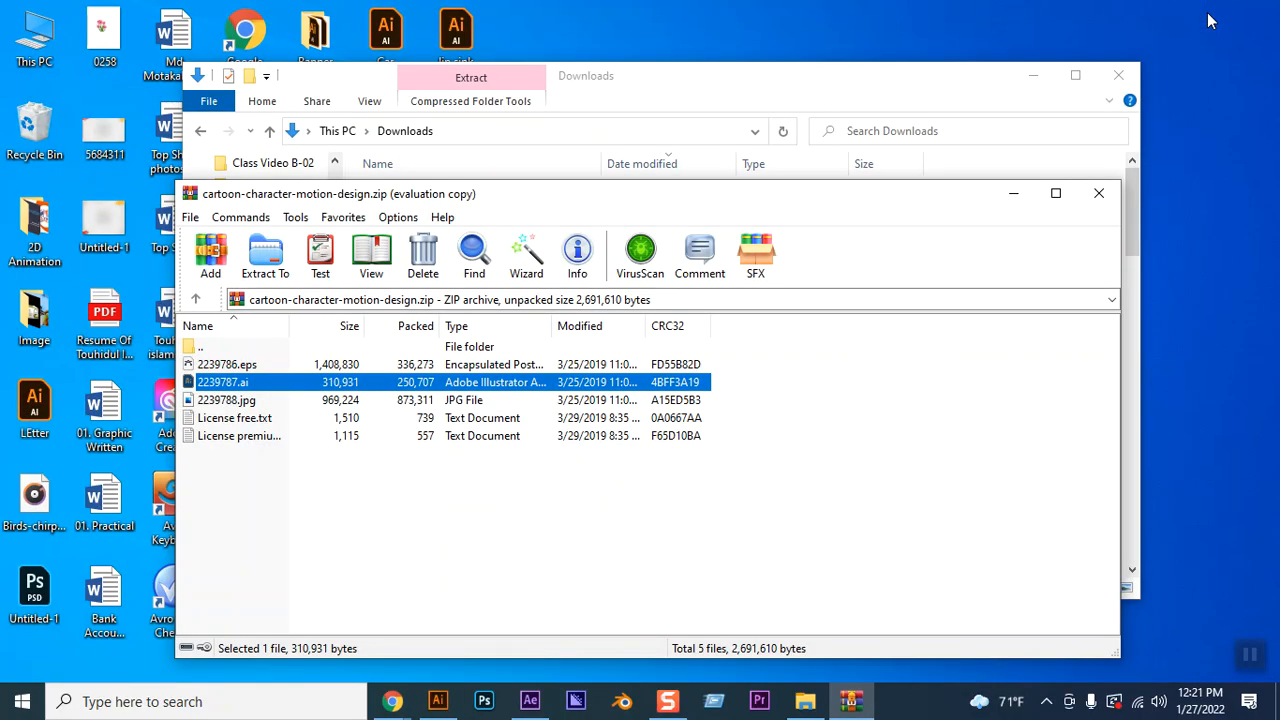
left_click(1100, 183)
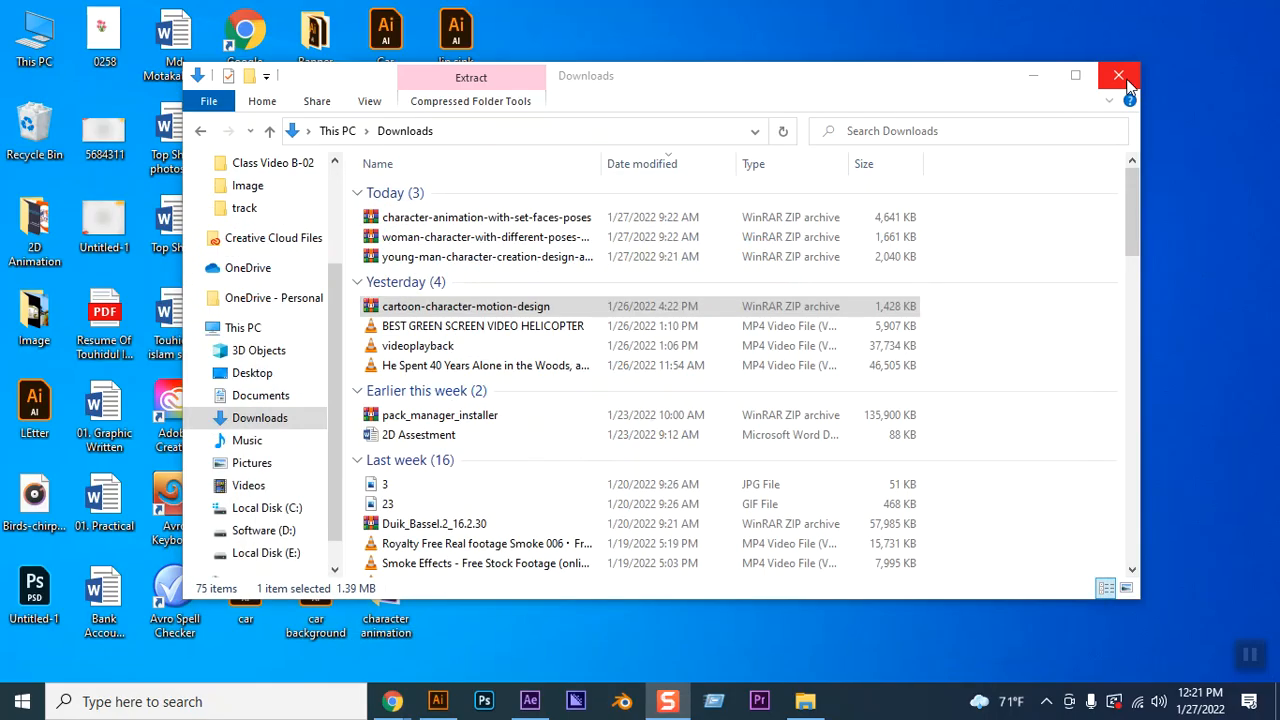
left_click(1121, 77)
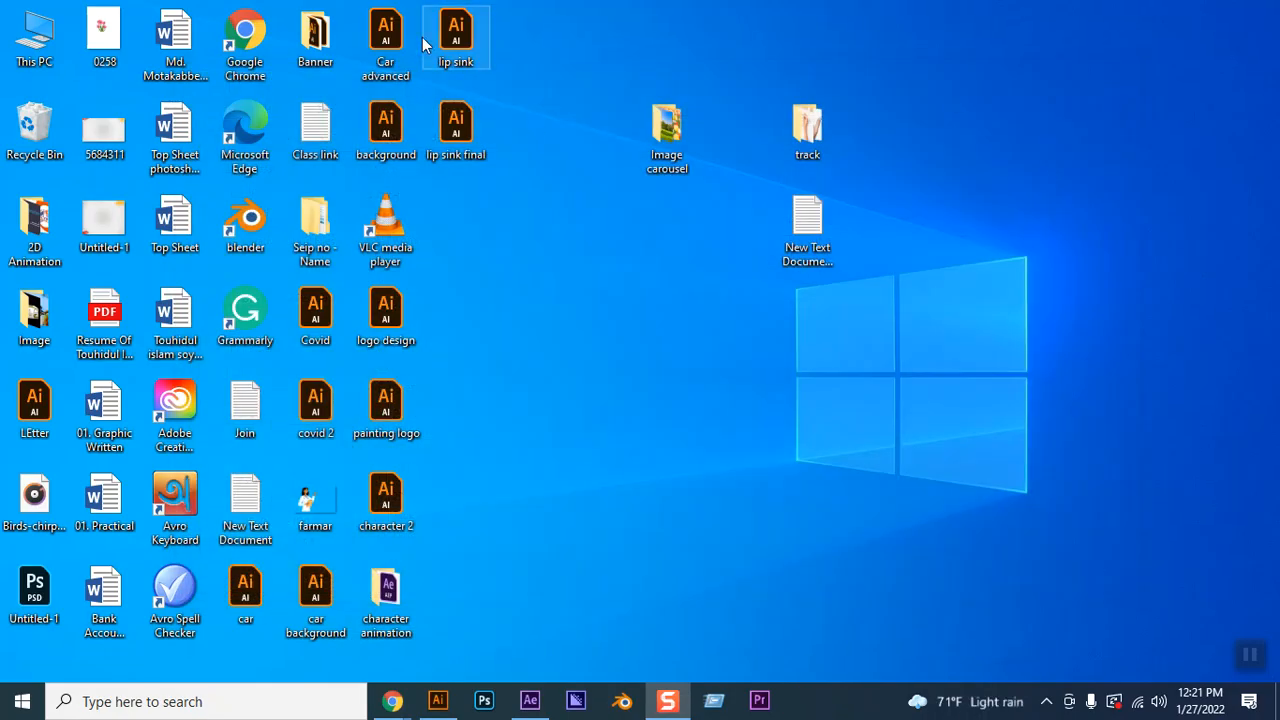
double_click(458, 40)
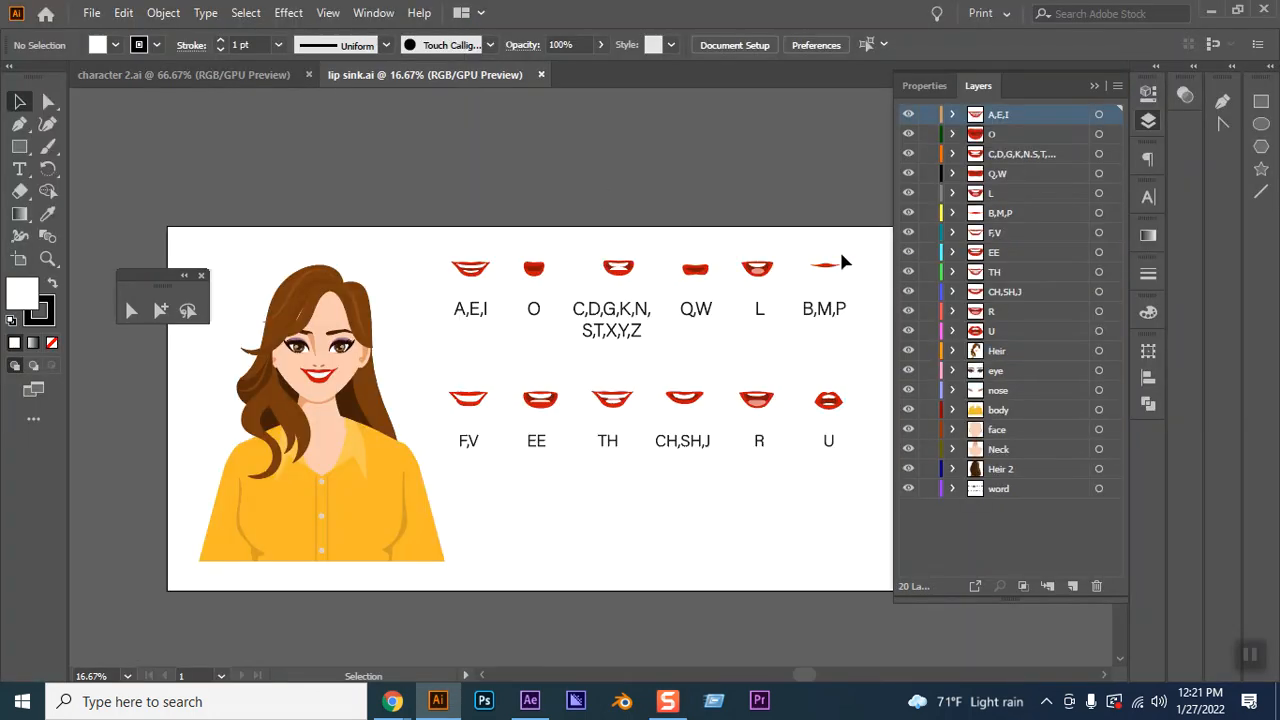
Collapse the layer list and dock the floating selection tools beside the other collapsed tool strips
left_click(1095, 86)
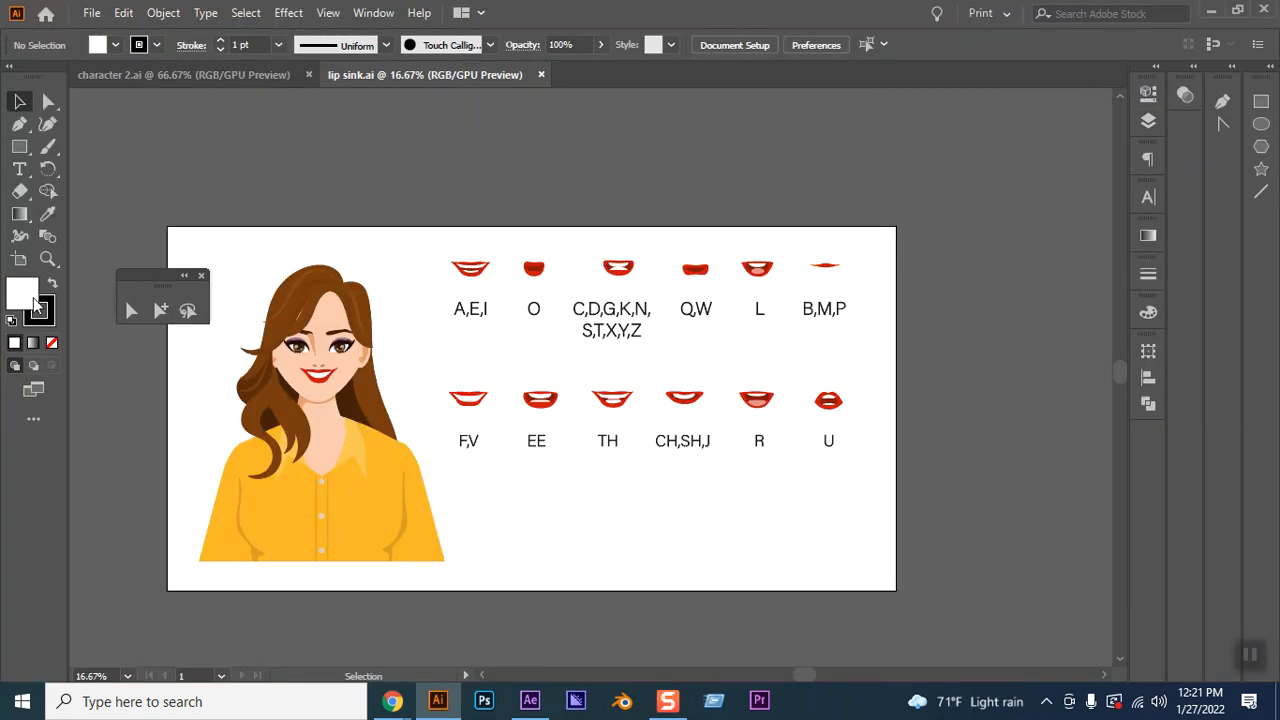
left_click(184, 275)
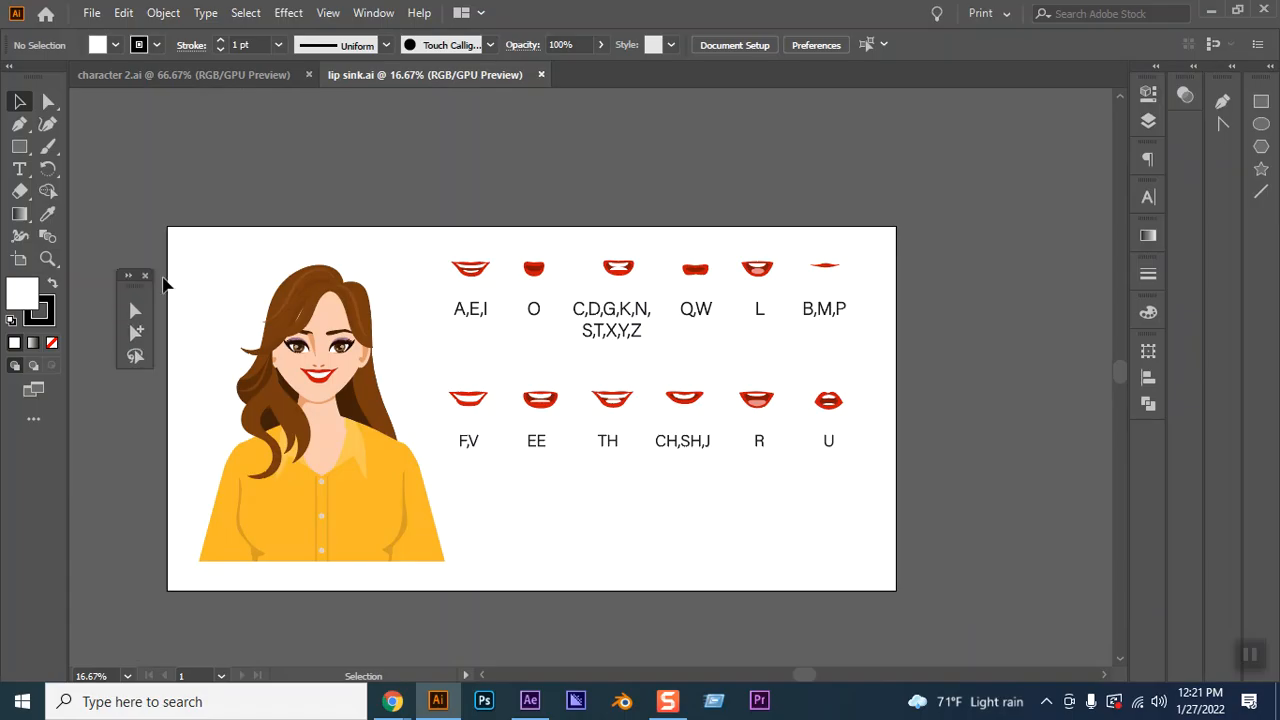
left_click_drag(130, 276, 1212, 222)
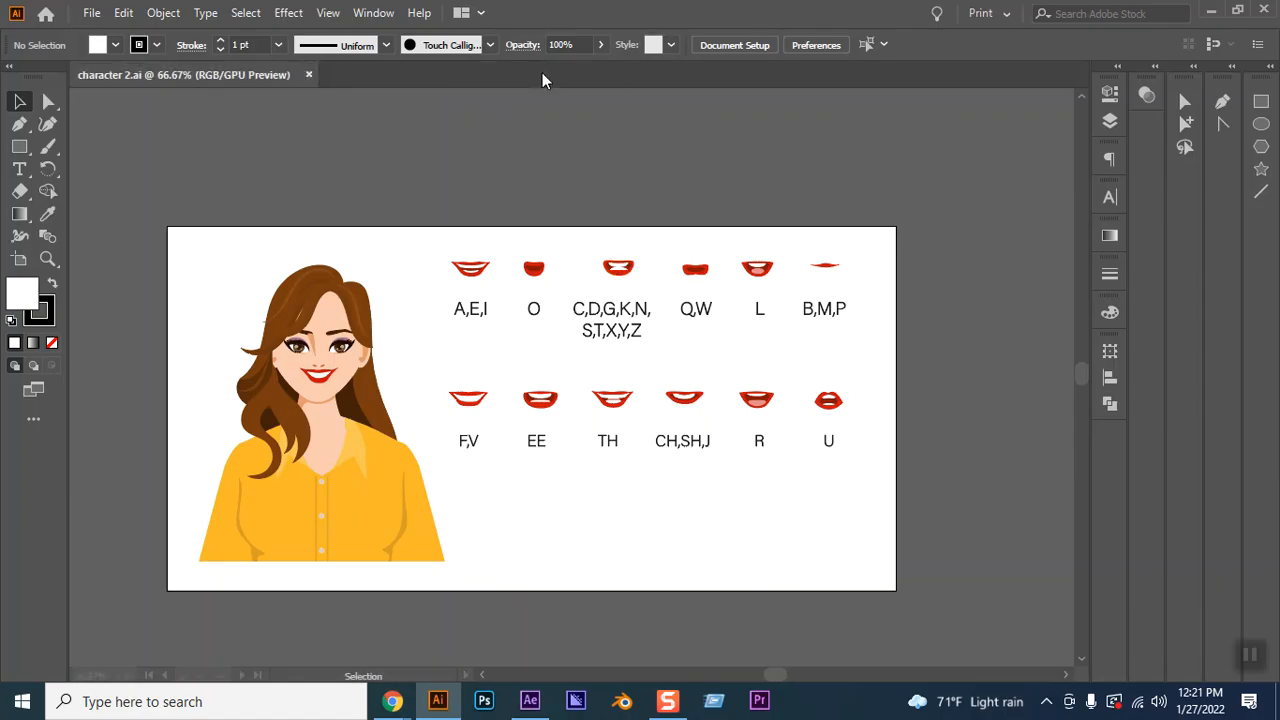
Close the lip sink.ai document, quit Illustrator and switch to After Effects
left_click(541, 74)
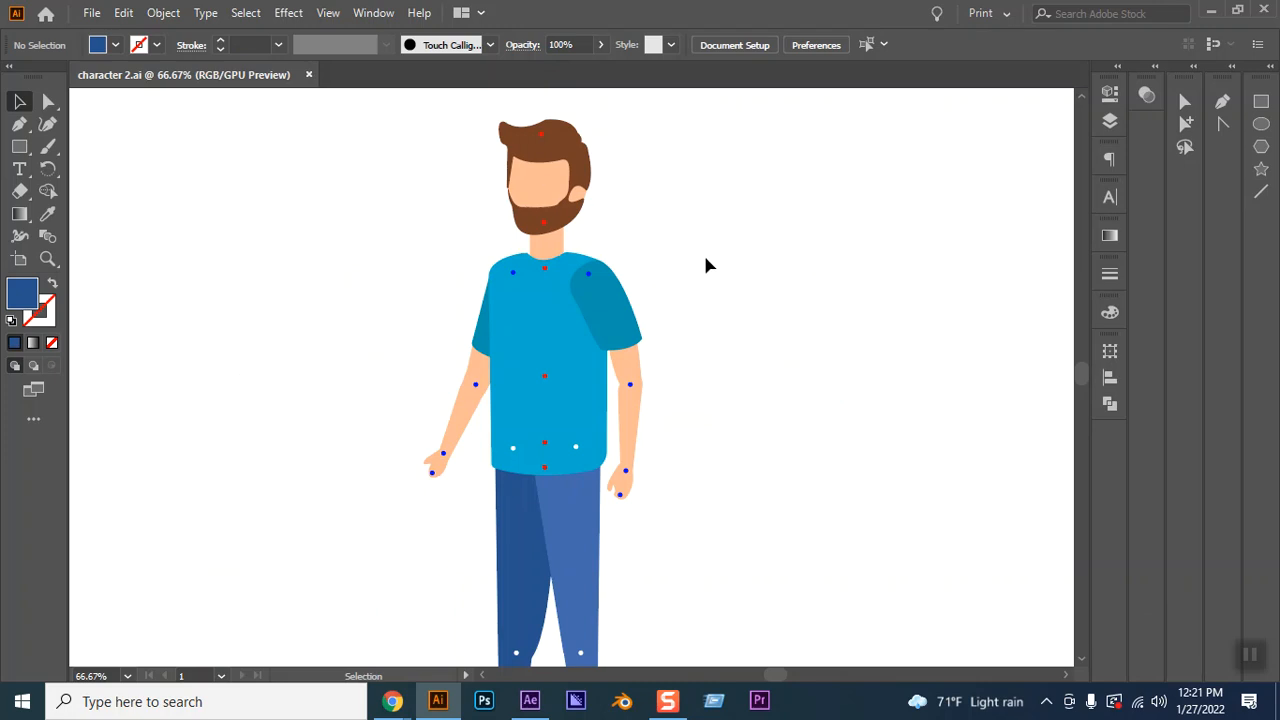
left_click(1264, 10)
left_click(534, 704)
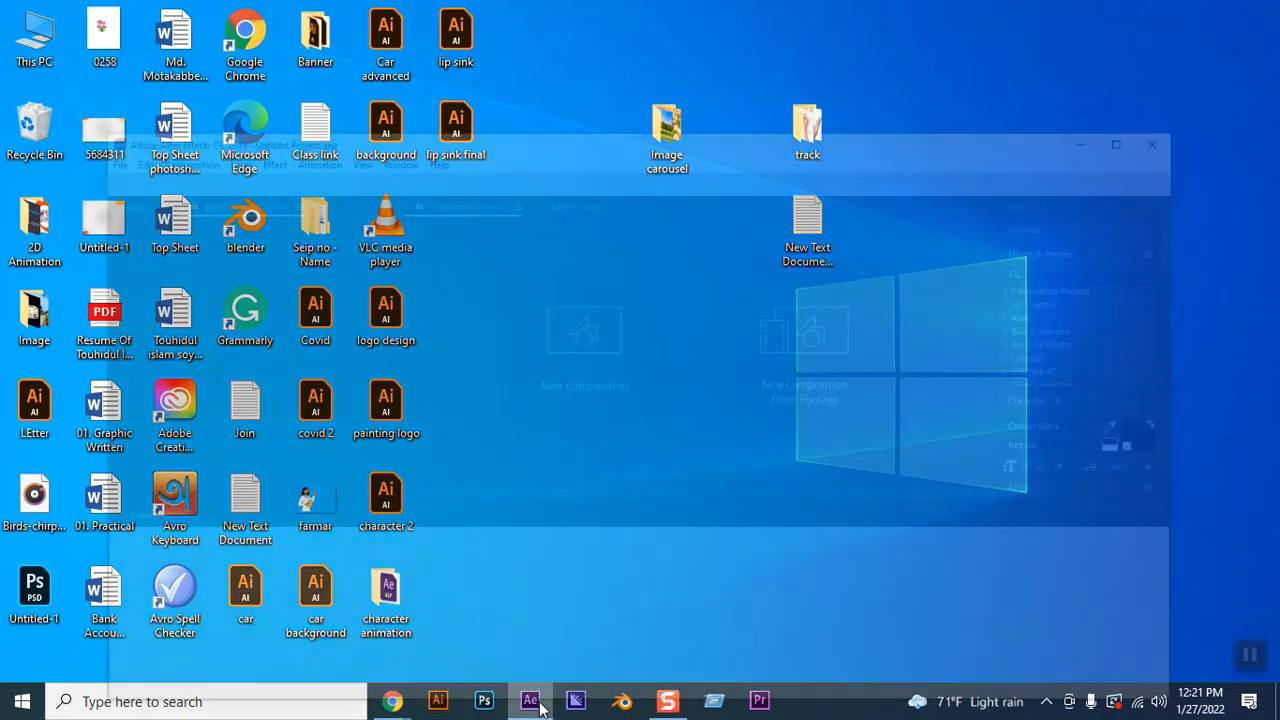
left_click(130, 202)
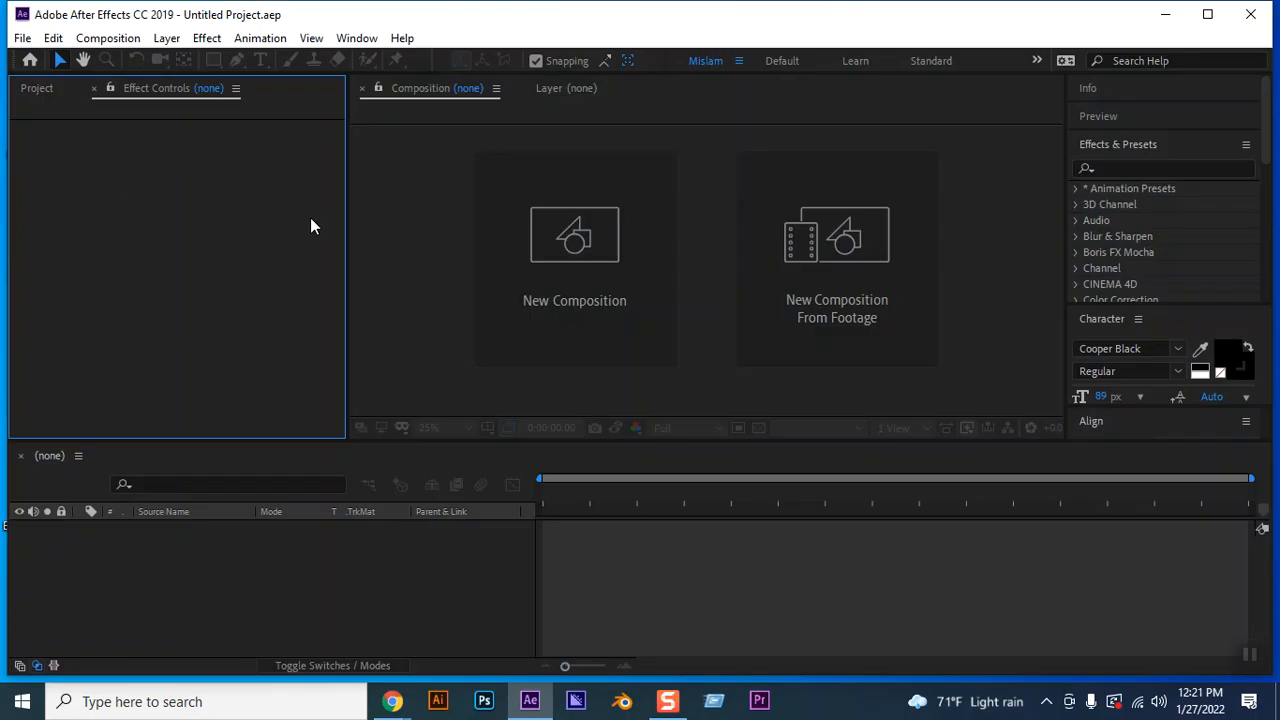
Create a composition named Character walking with a duration of 0:00:20:00, and show the project's items
left_click(574, 259)
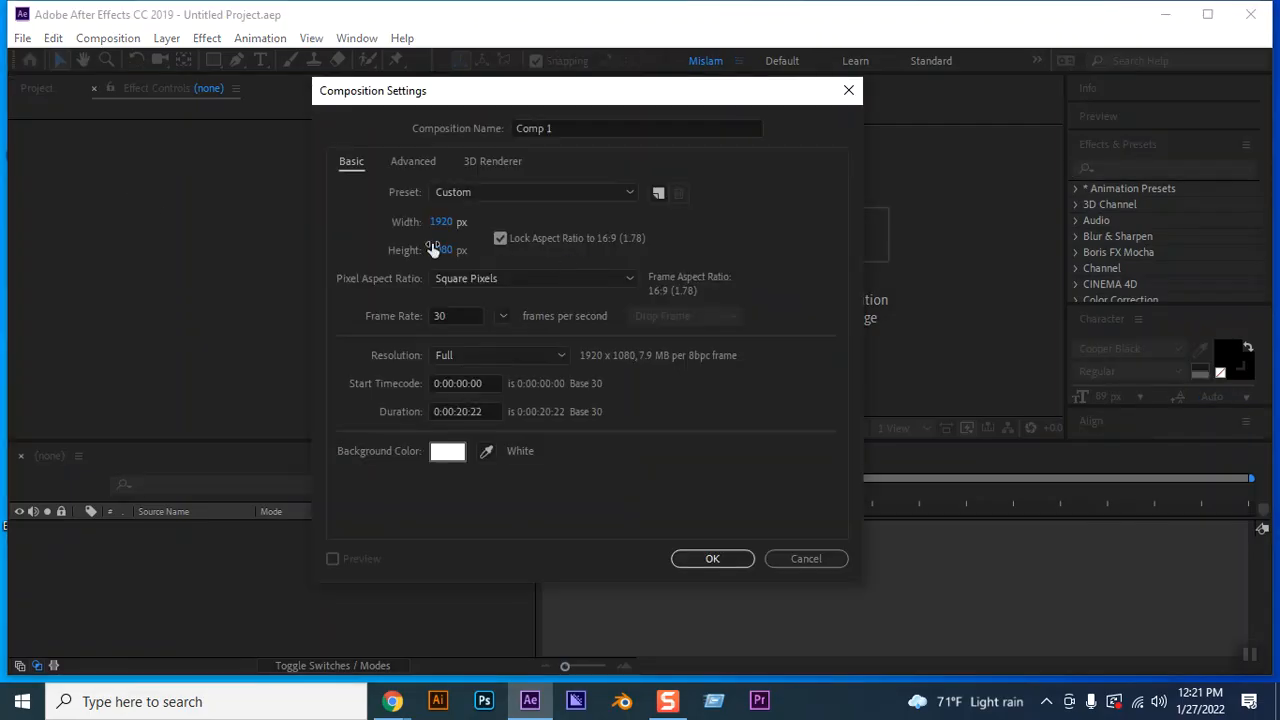
left_click_drag(566, 126, 314, 102)
type("Character wallkint")
key("BackSpace")
type("g")
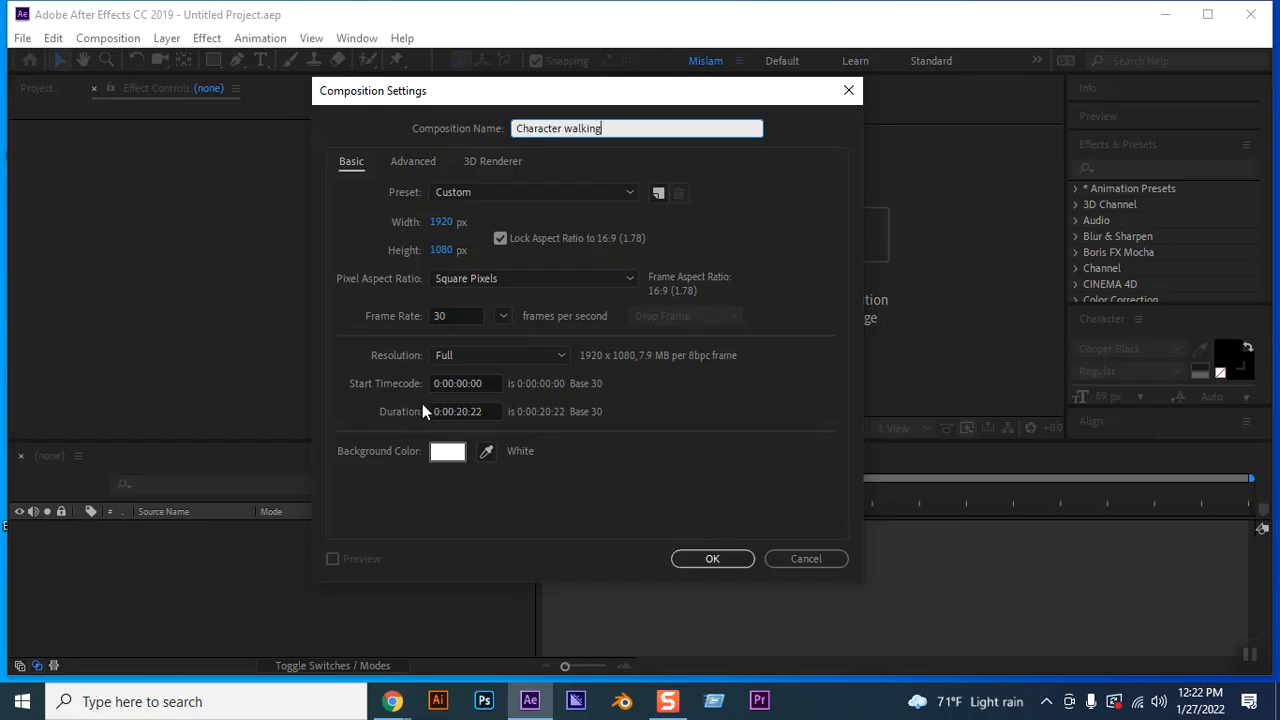
left_click_drag(475, 412, 494, 412)
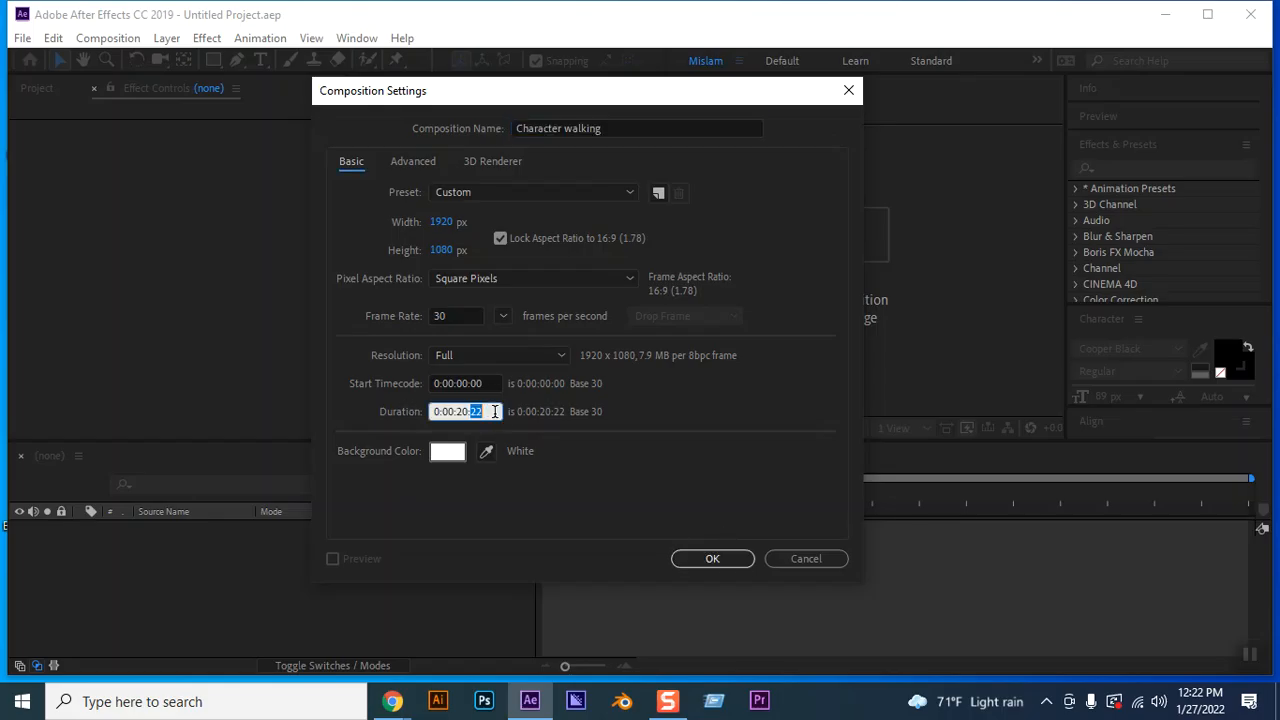
type("00")
left_click(718, 558)
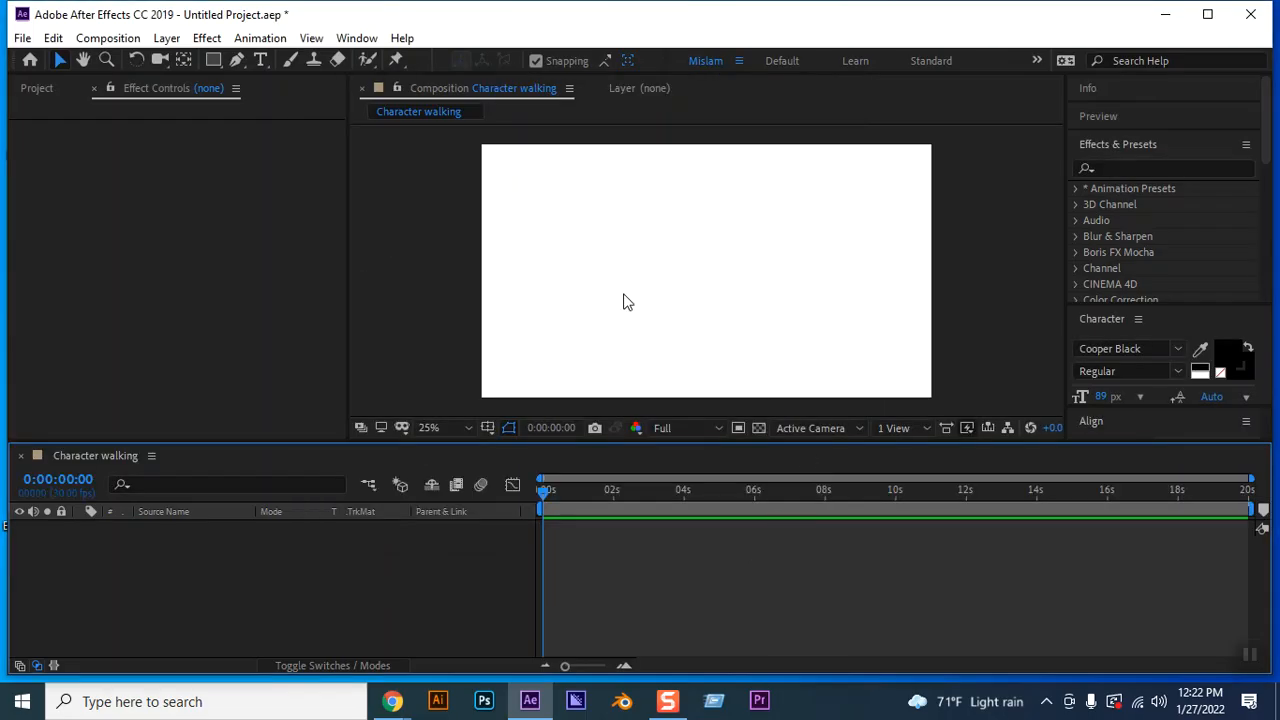
scroll(623, 302, "up", 2)
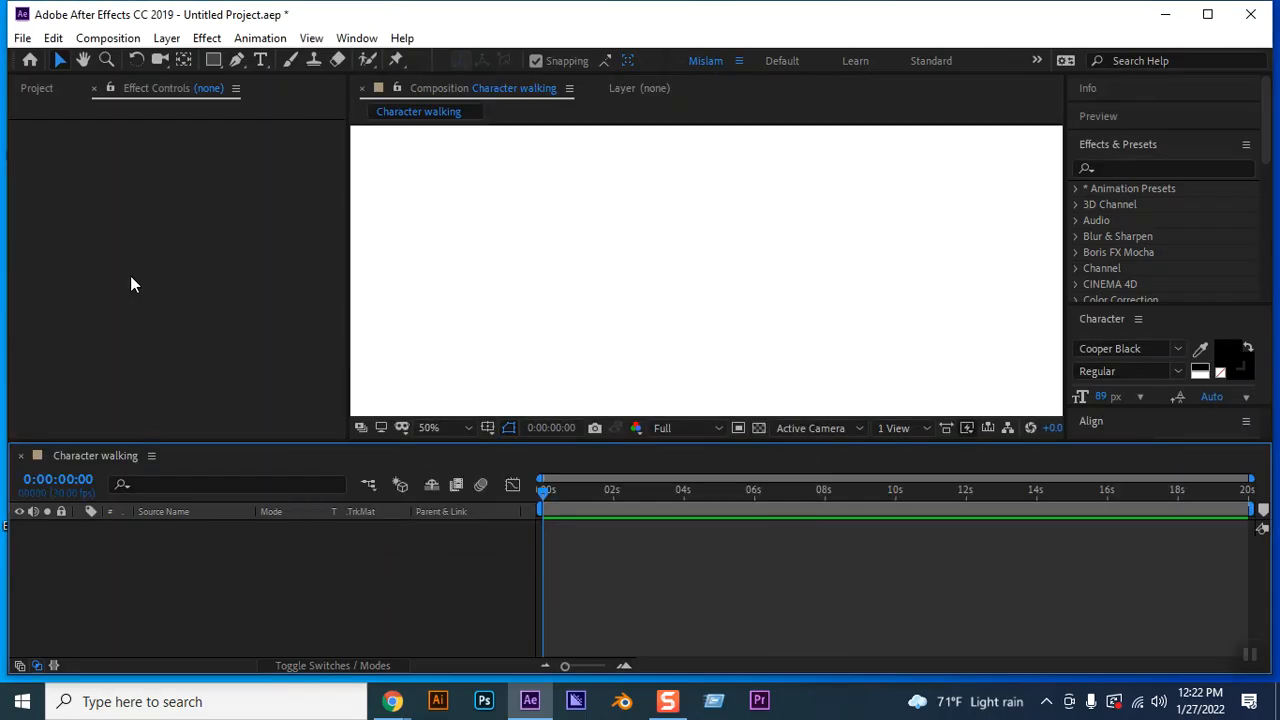
left_click(37, 88)
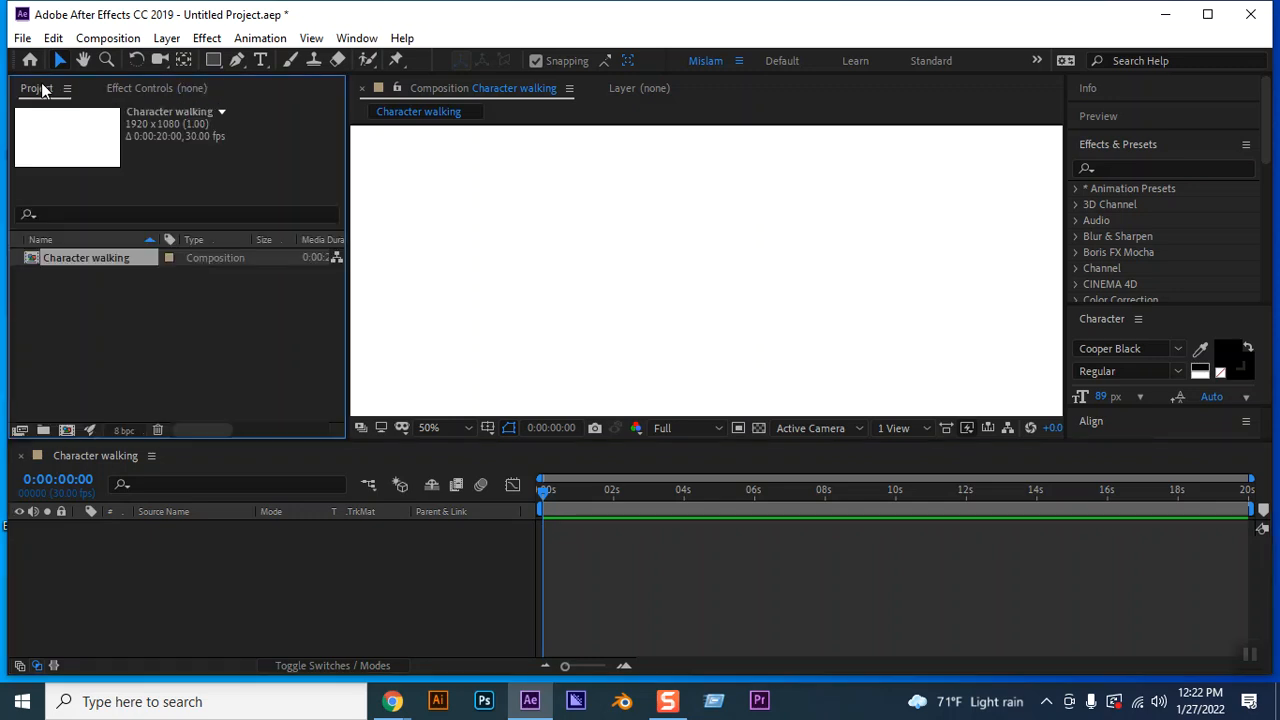
double_click(96, 286)
scroll(265, 270, "down", 10)
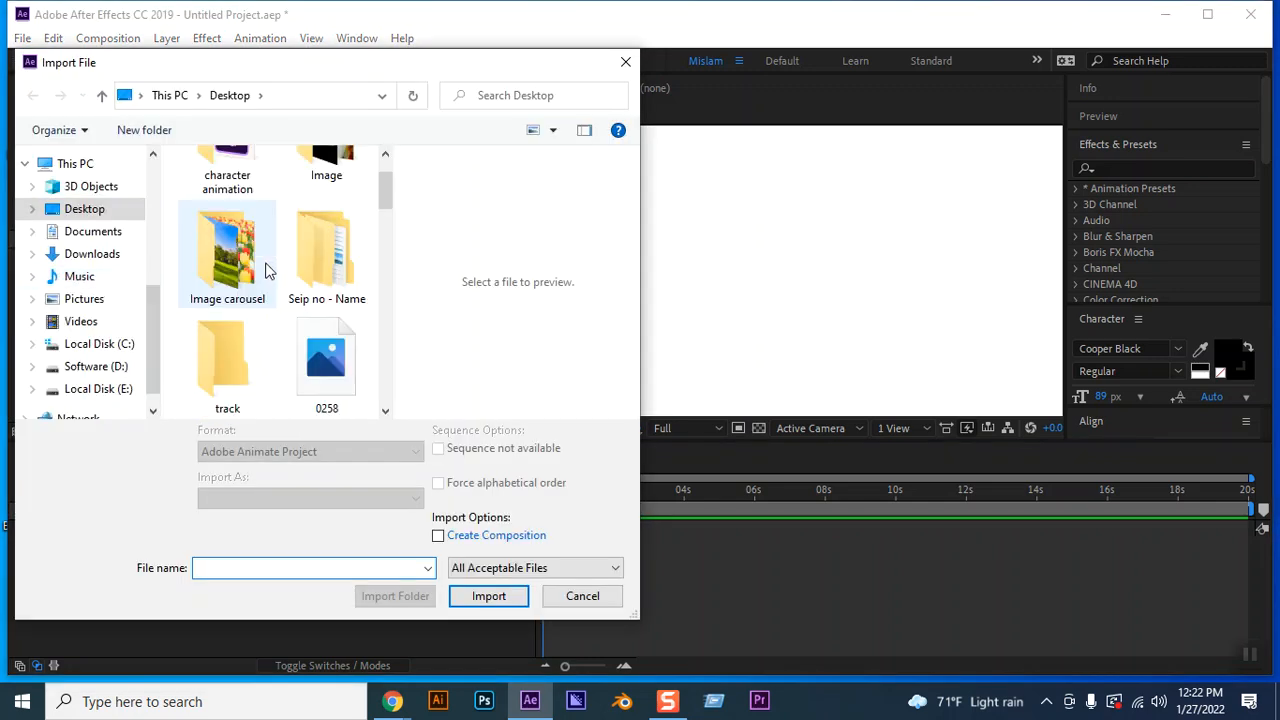
scroll(266, 270, "down", 1)
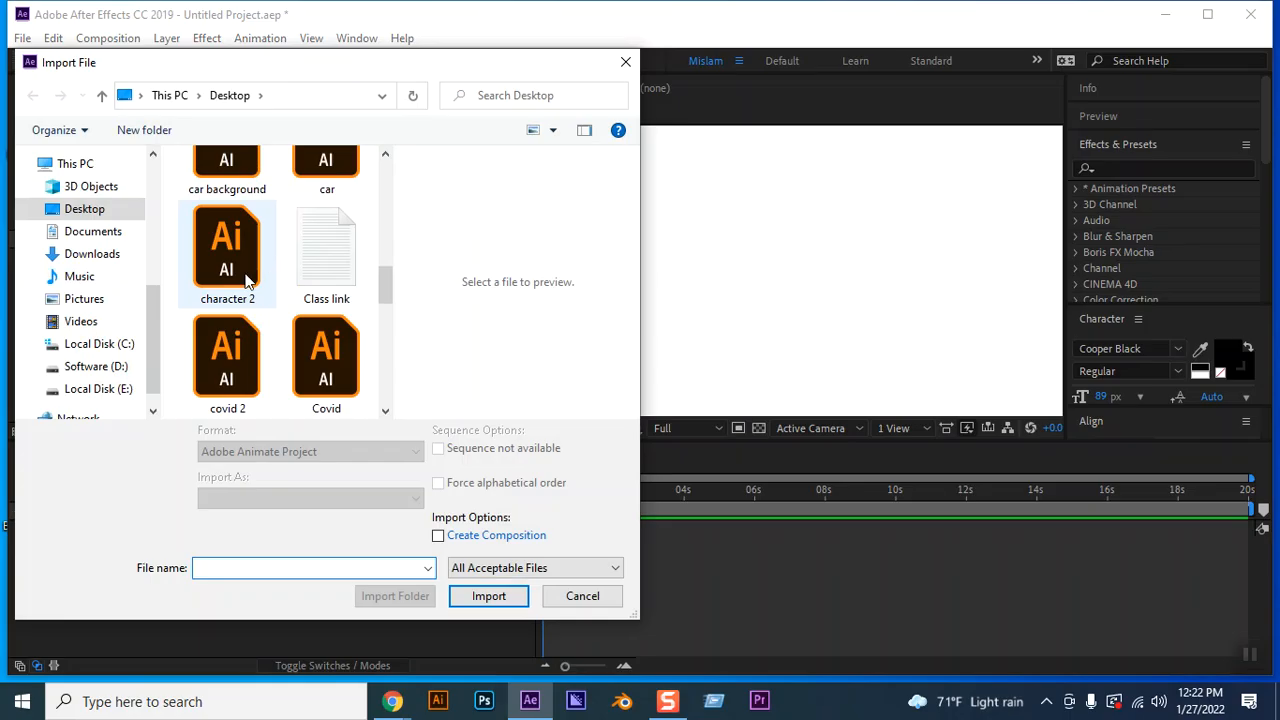
left_click(250, 268)
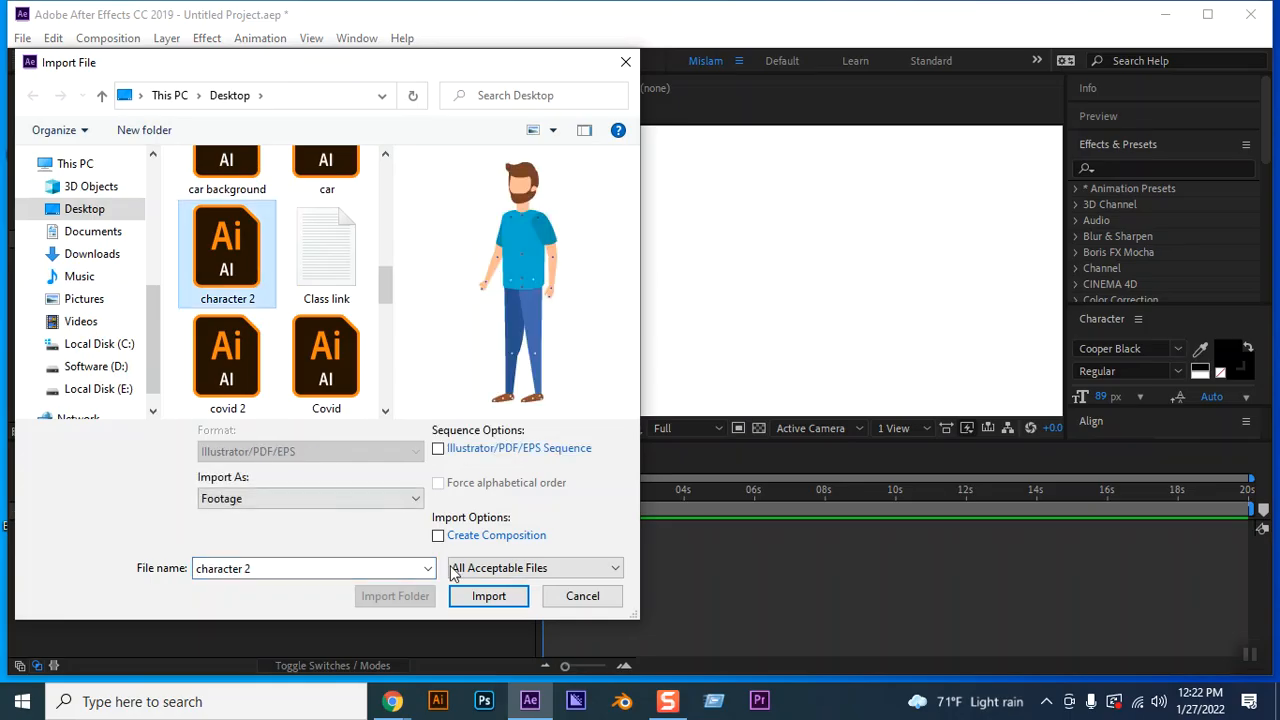
left_click(500, 600)
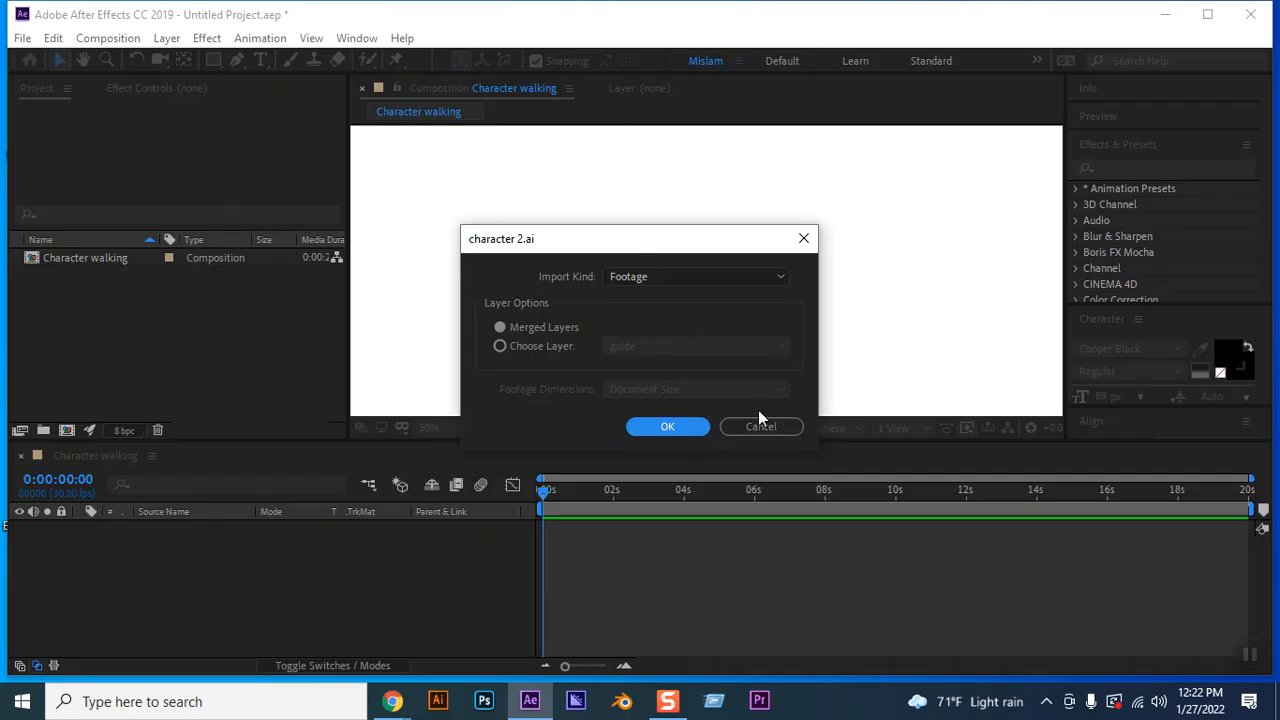
left_click(758, 419)
Import the character 2 Illustrator file from the desktop as Composition - Retain Layer Sizes
double_click(83, 313)
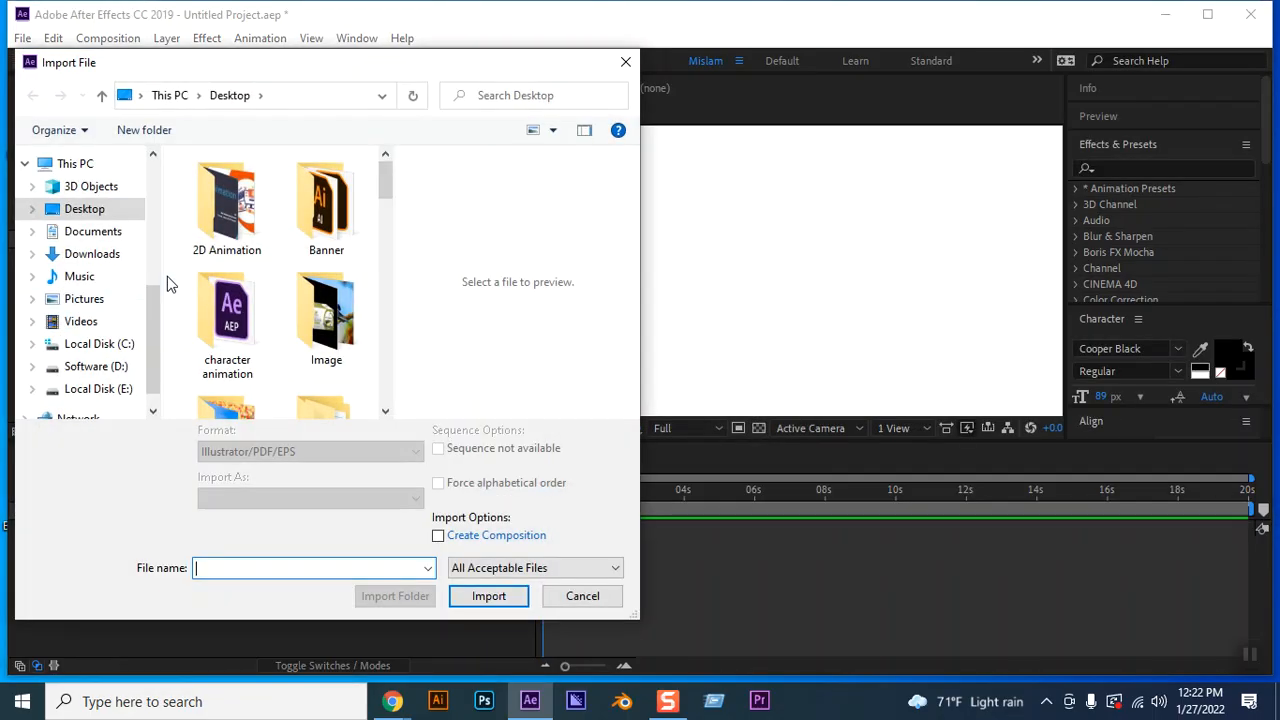
scroll(268, 355, "down", 5)
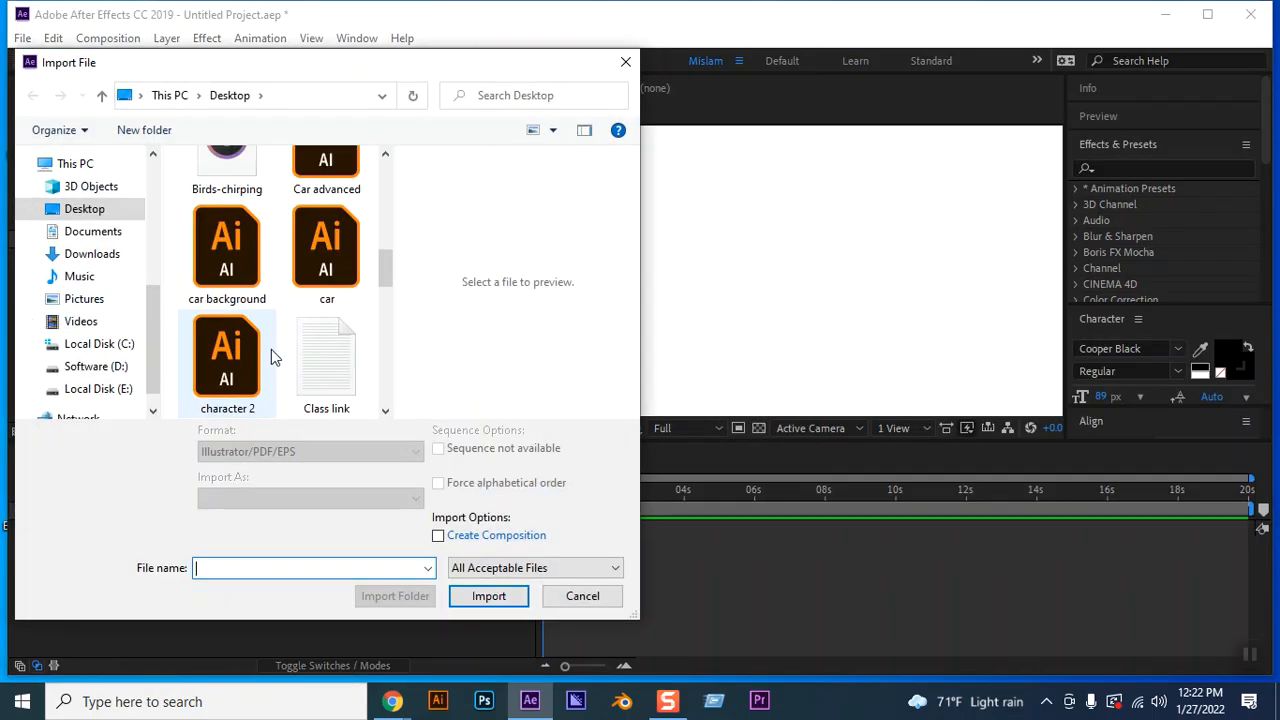
scroll(274, 353, "down", 1)
left_click(240, 255)
left_click(280, 499)
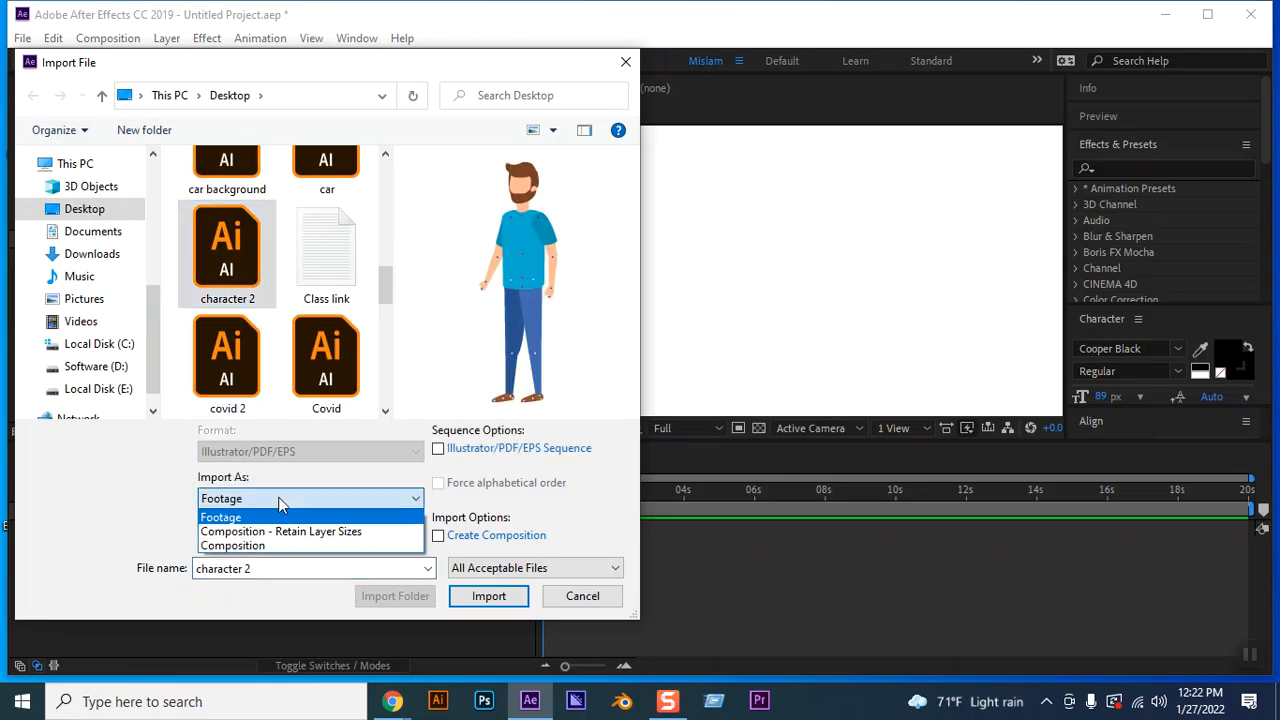
left_click(300, 532)
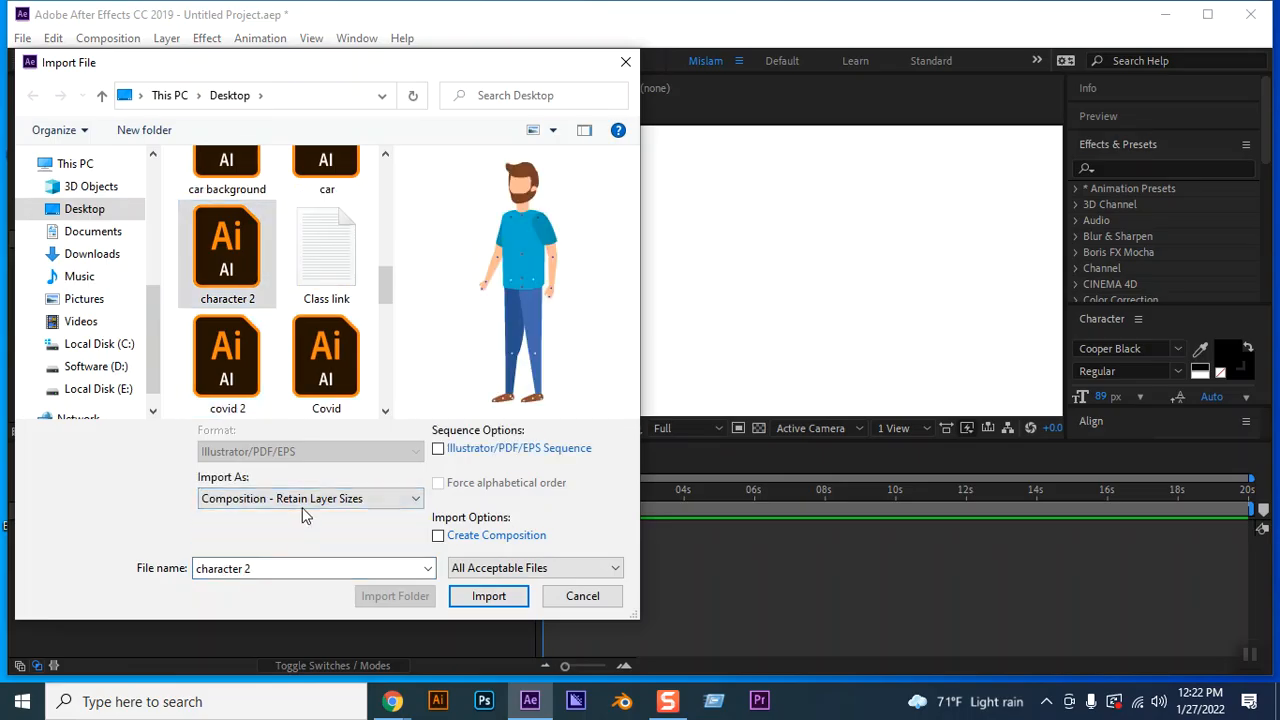
left_click(489, 596)
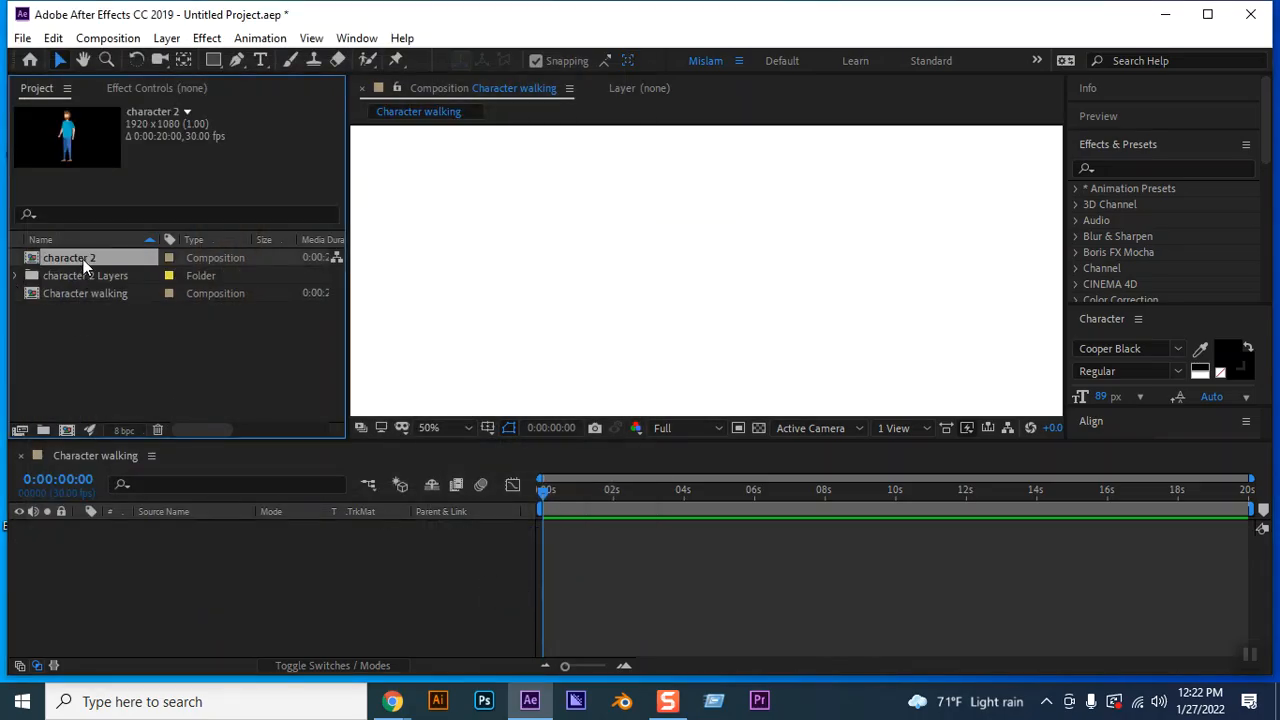
Open the imported character 2 composition and view the character at 50% magnification
double_click(84, 262)
scroll(829, 310, "up", 5)
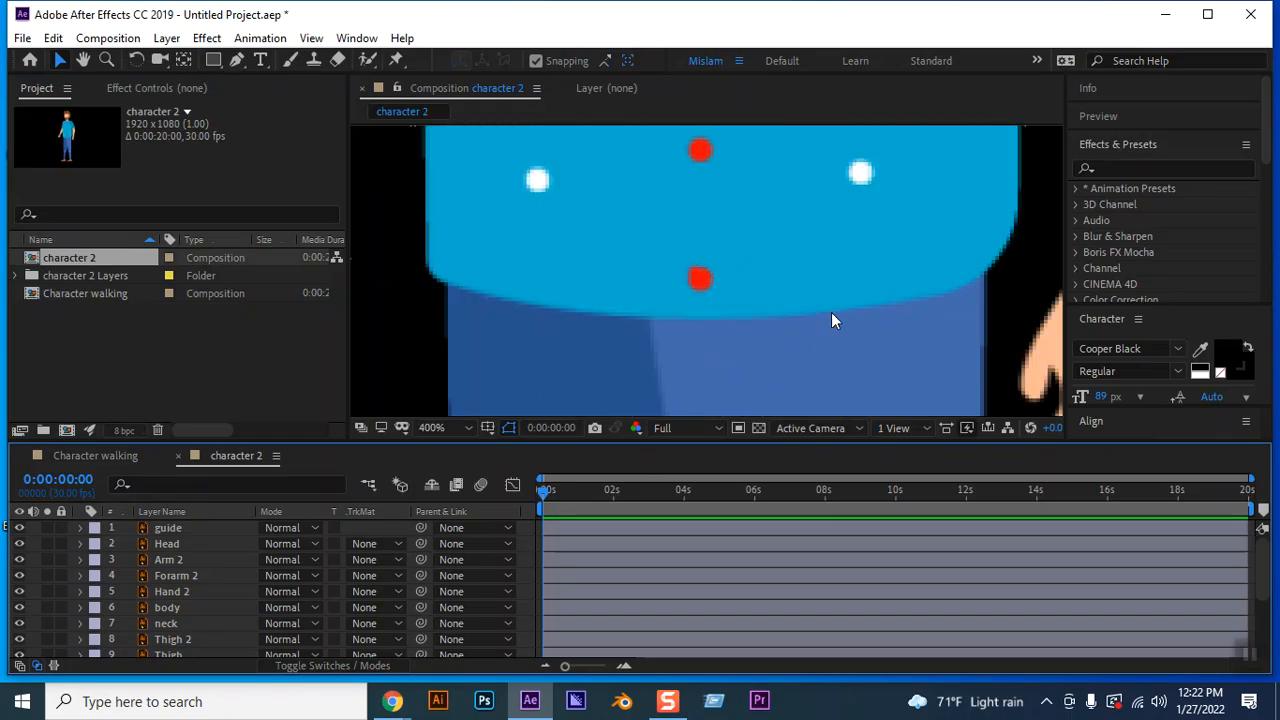
scroll(831, 313, "down", 8)
scroll(831, 313, "up", 2)
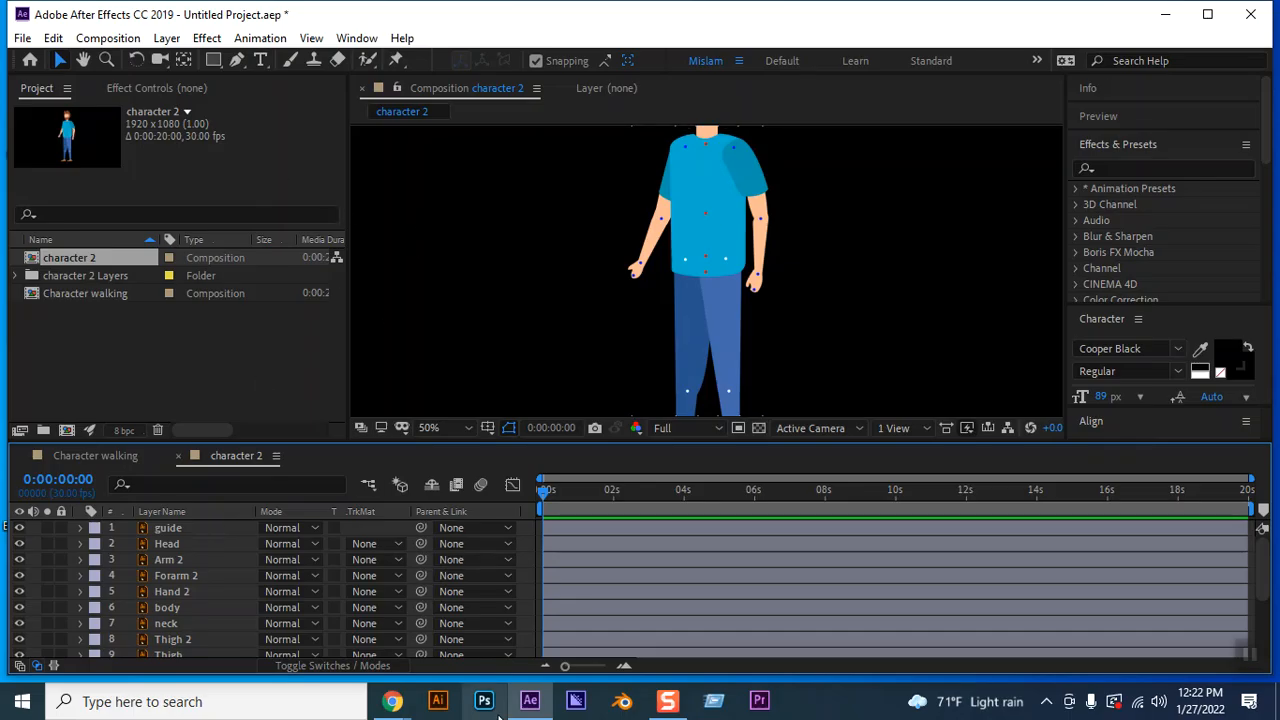
Minimize After Effects and open the character 2 file from the desktop in Illustrator
left_click(1172, 22)
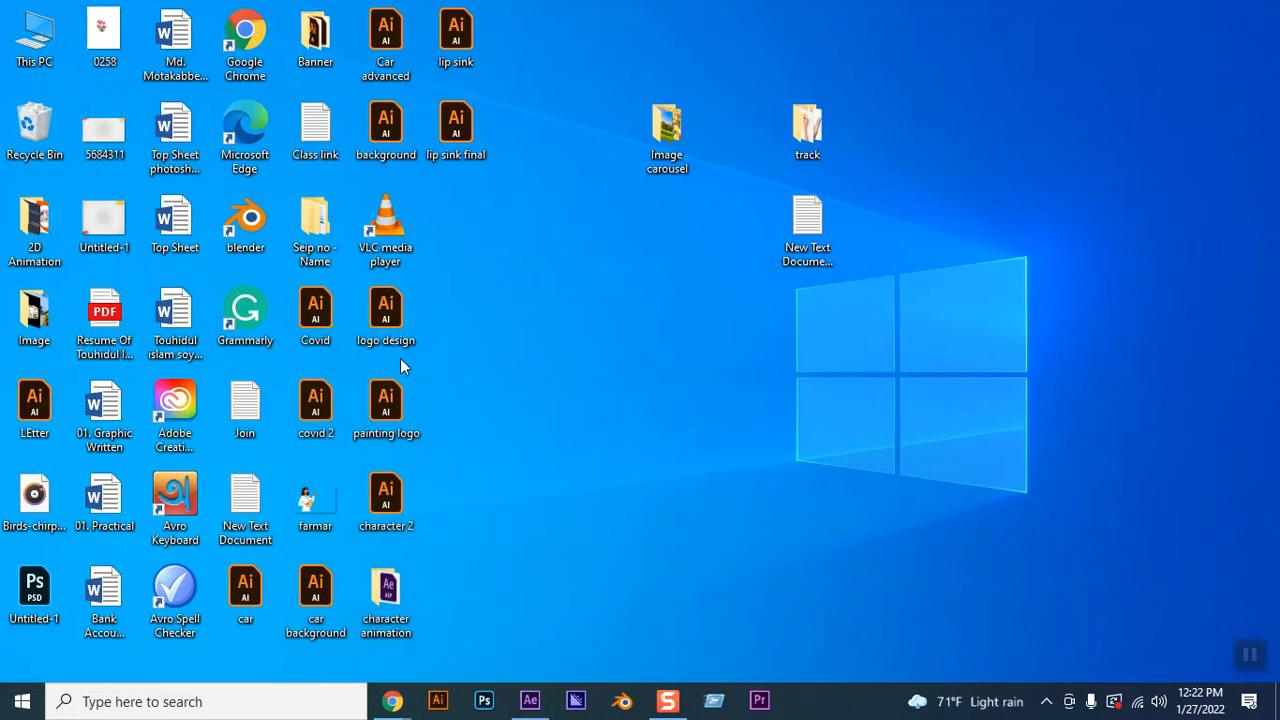
double_click(396, 503)
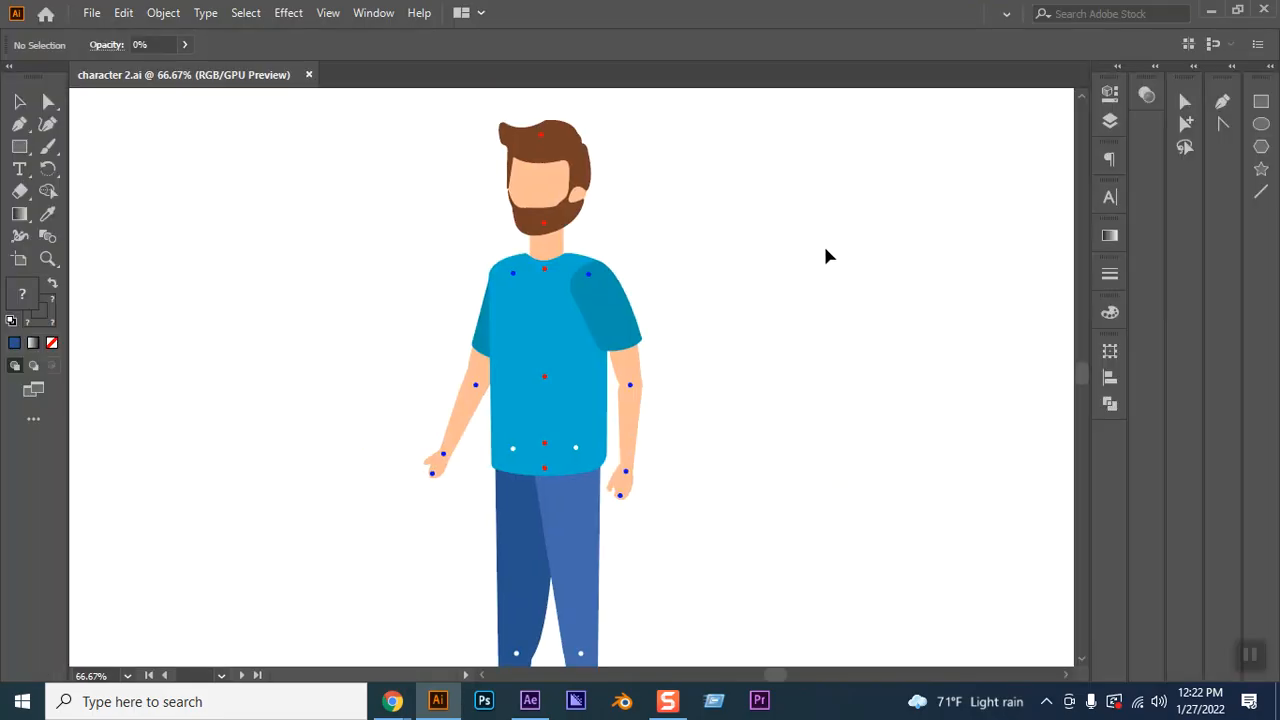
Examine the outlines of the character's front sleeve and forearm by selecting each part in turn
left_click(609, 298)
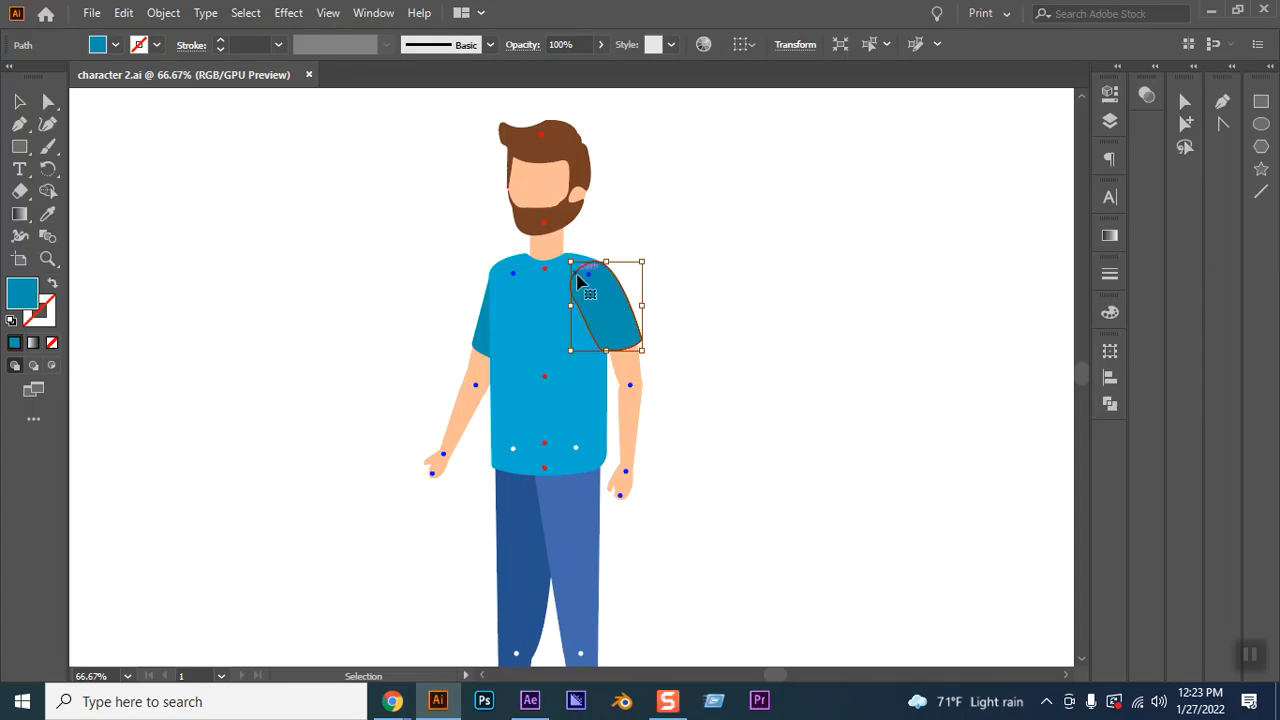
left_click(743, 268)
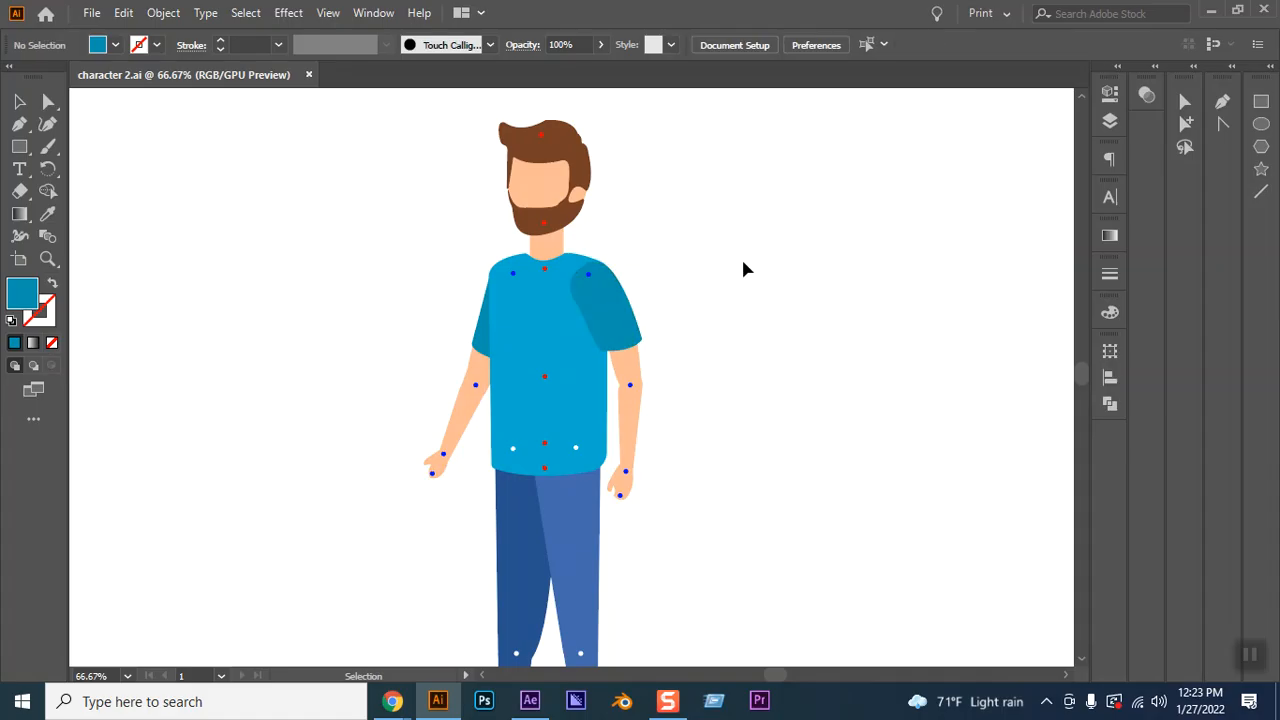
left_click(623, 322)
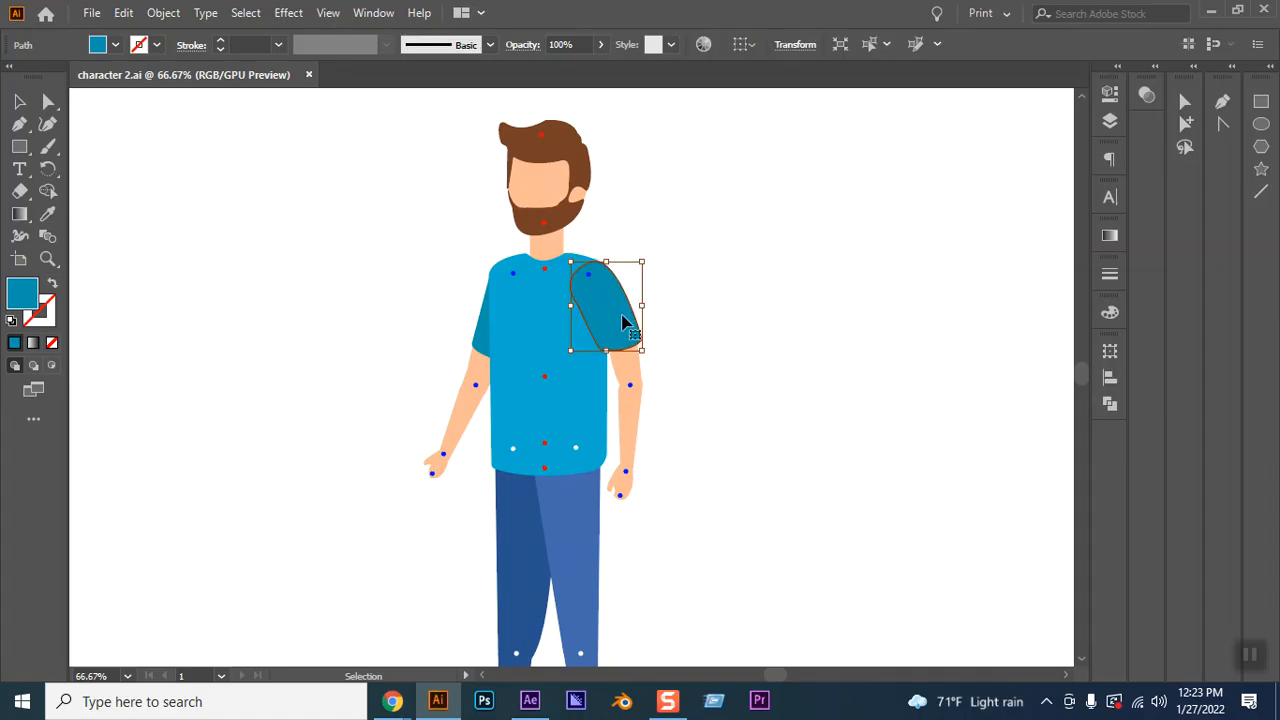
left_click(705, 315)
left_click(616, 325)
left_click(632, 378)
left_click_drag(630, 378, 628, 435)
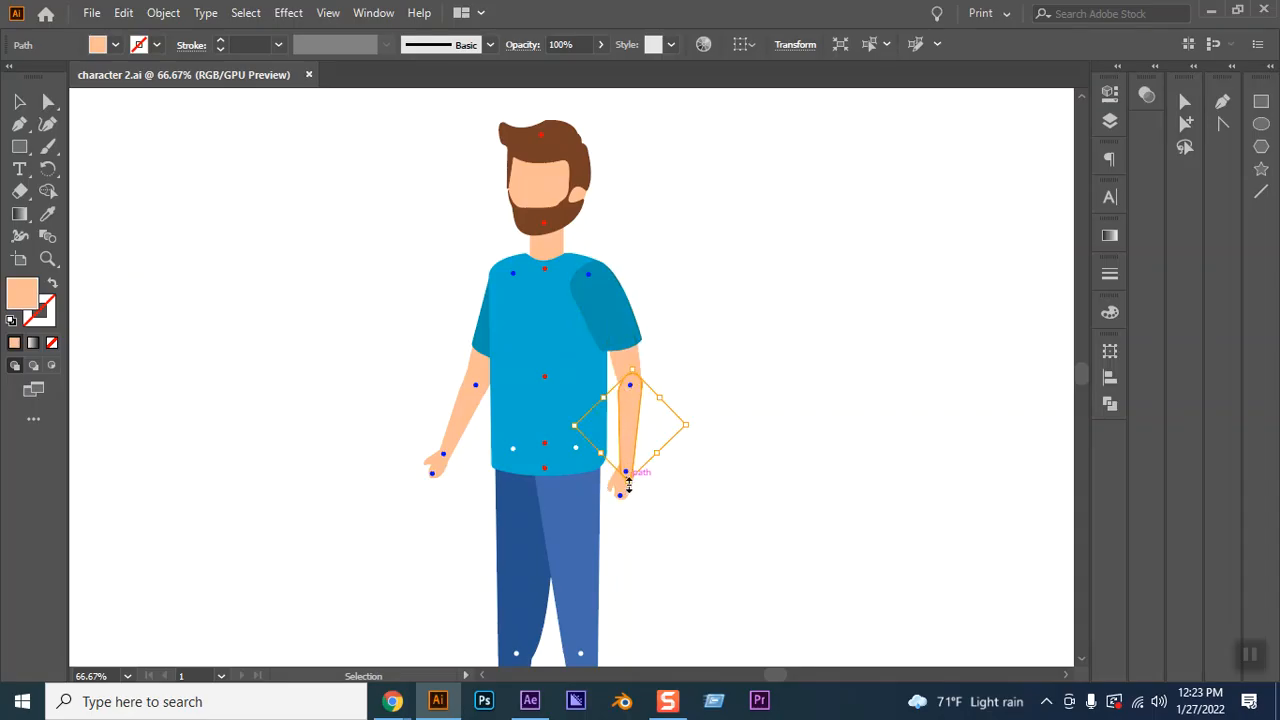
Examine the outlines of the front thigh, lower leg and shoe by selecting each part in turn
left_click(597, 531)
scroll(797, 500, "down", 4)
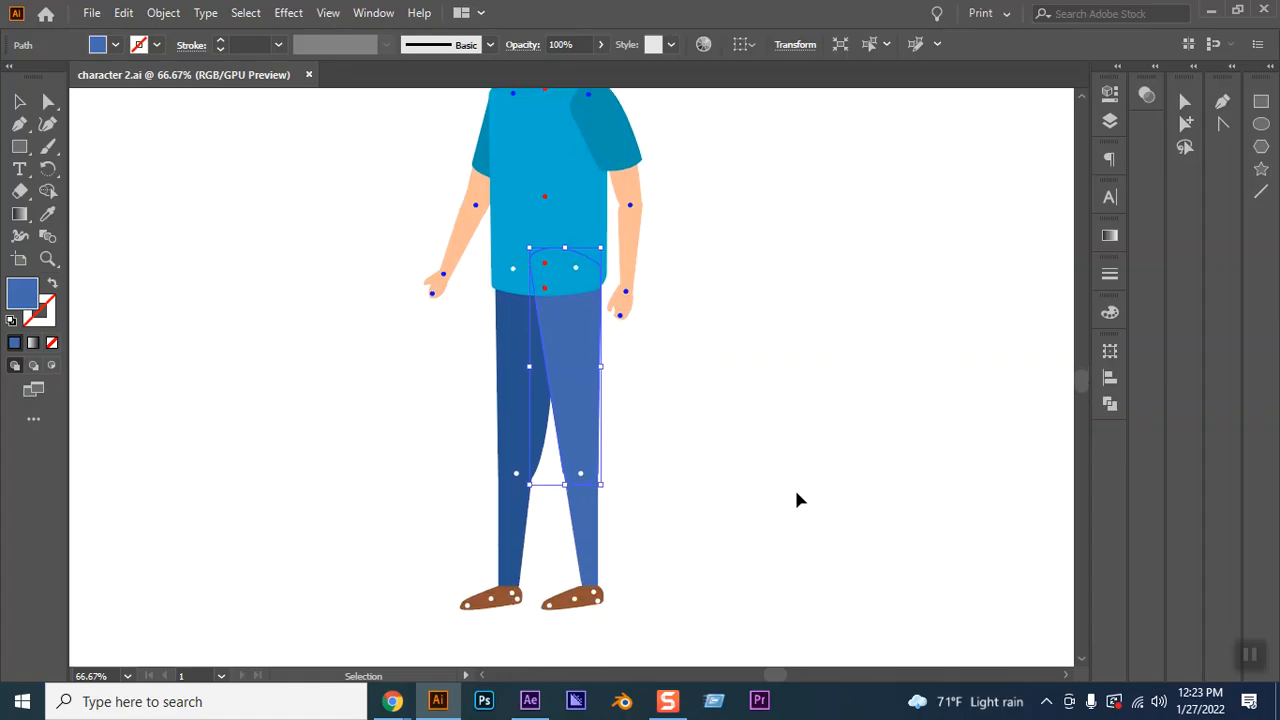
left_click(597, 513)
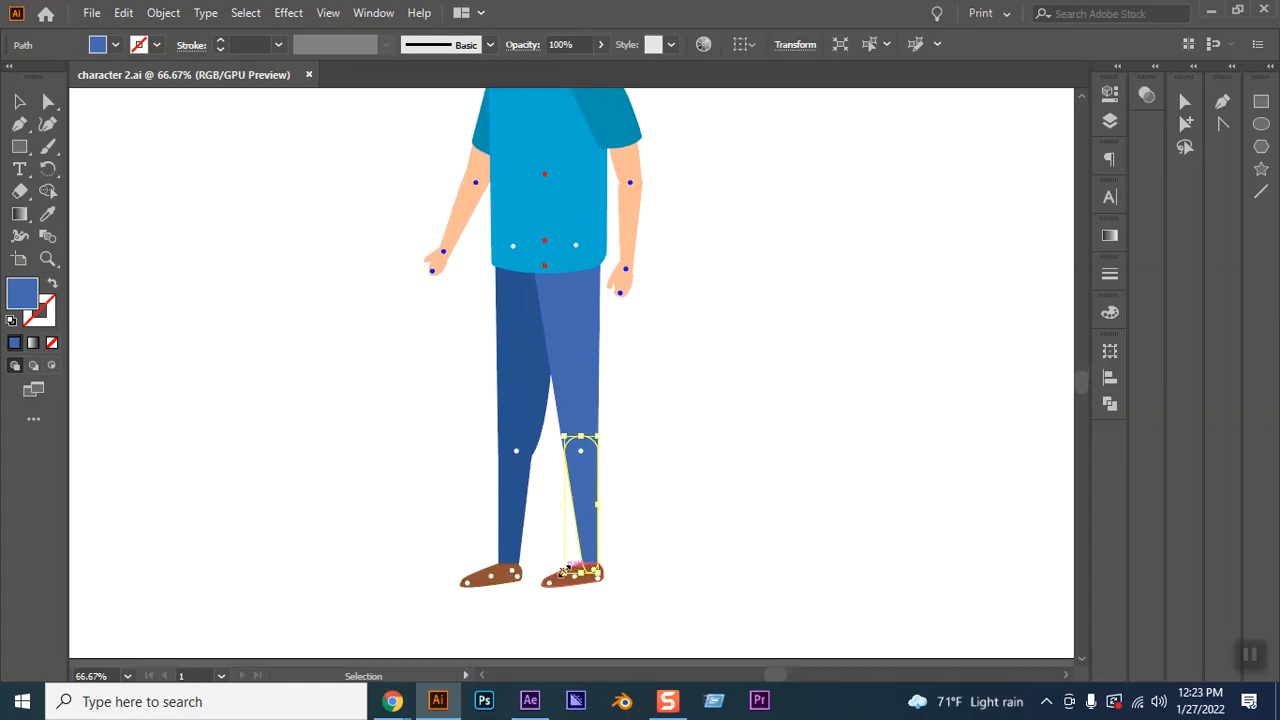
left_click(585, 585)
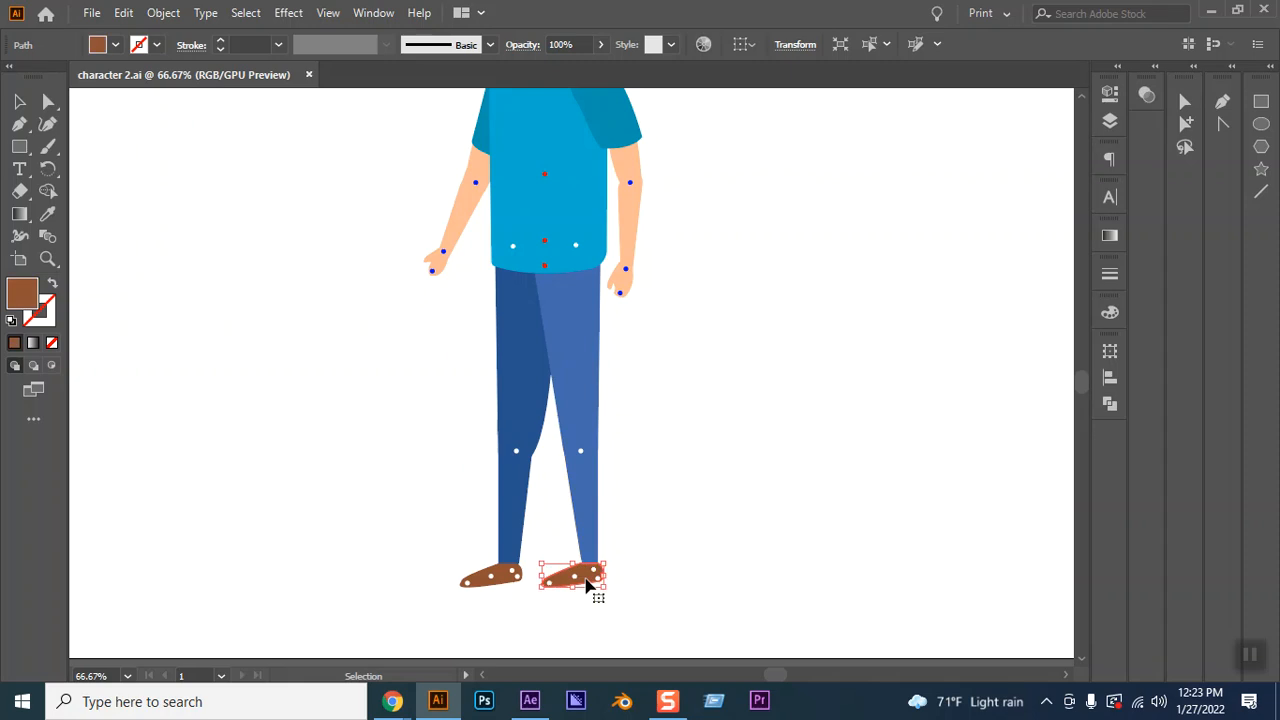
left_click(690, 515)
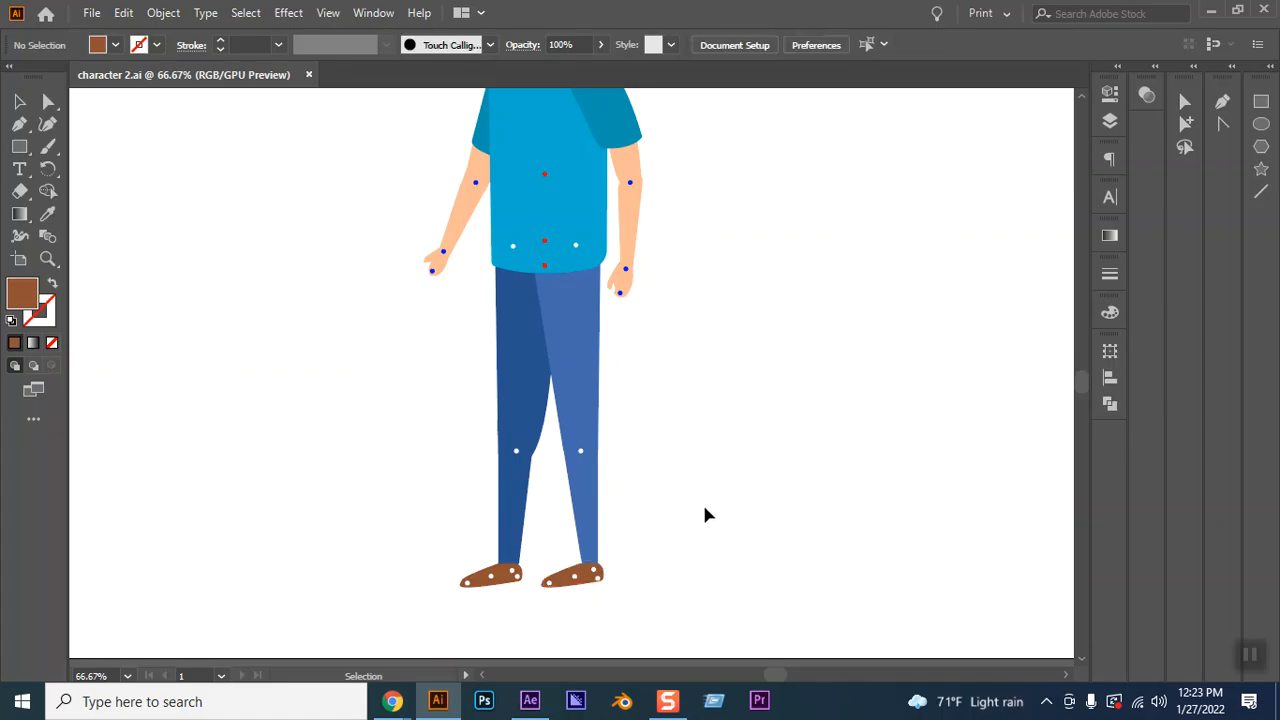
left_click(594, 580)
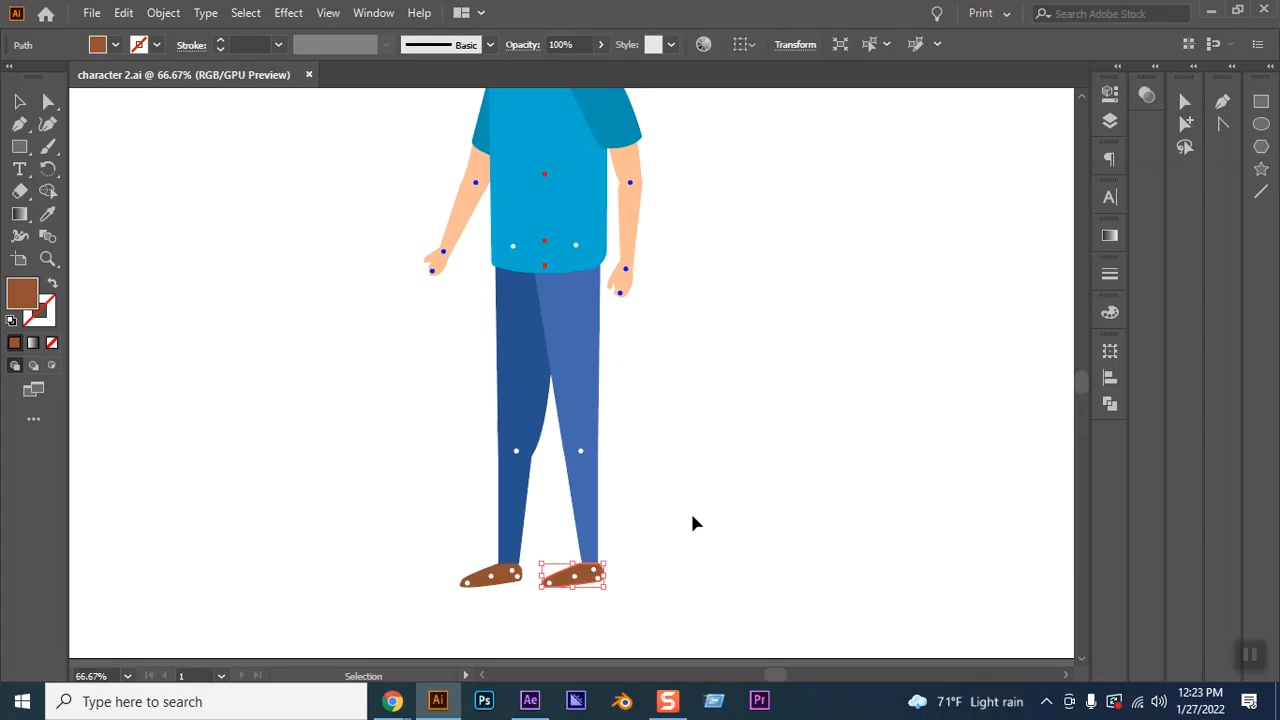
scroll(705, 414, "up", 5)
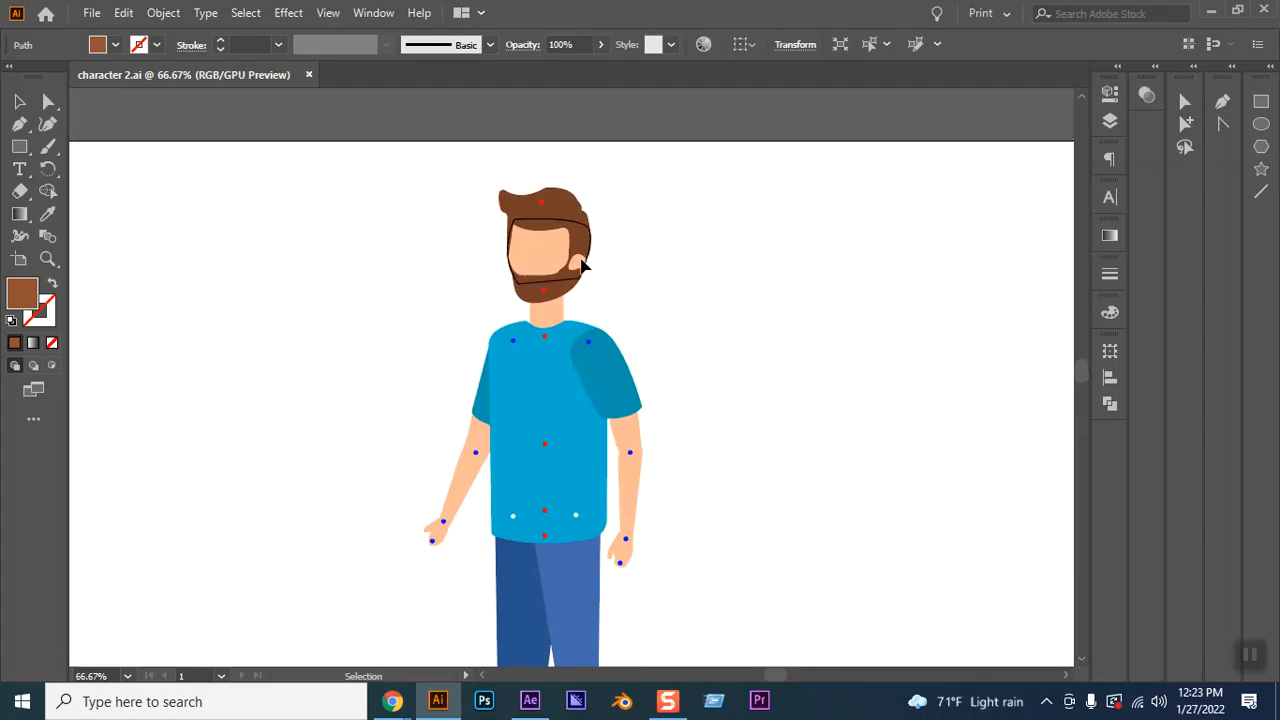
Examine the outline of the head and the overlapping outlines of the body, arm and thigh parts by selecting them
left_click(581, 260)
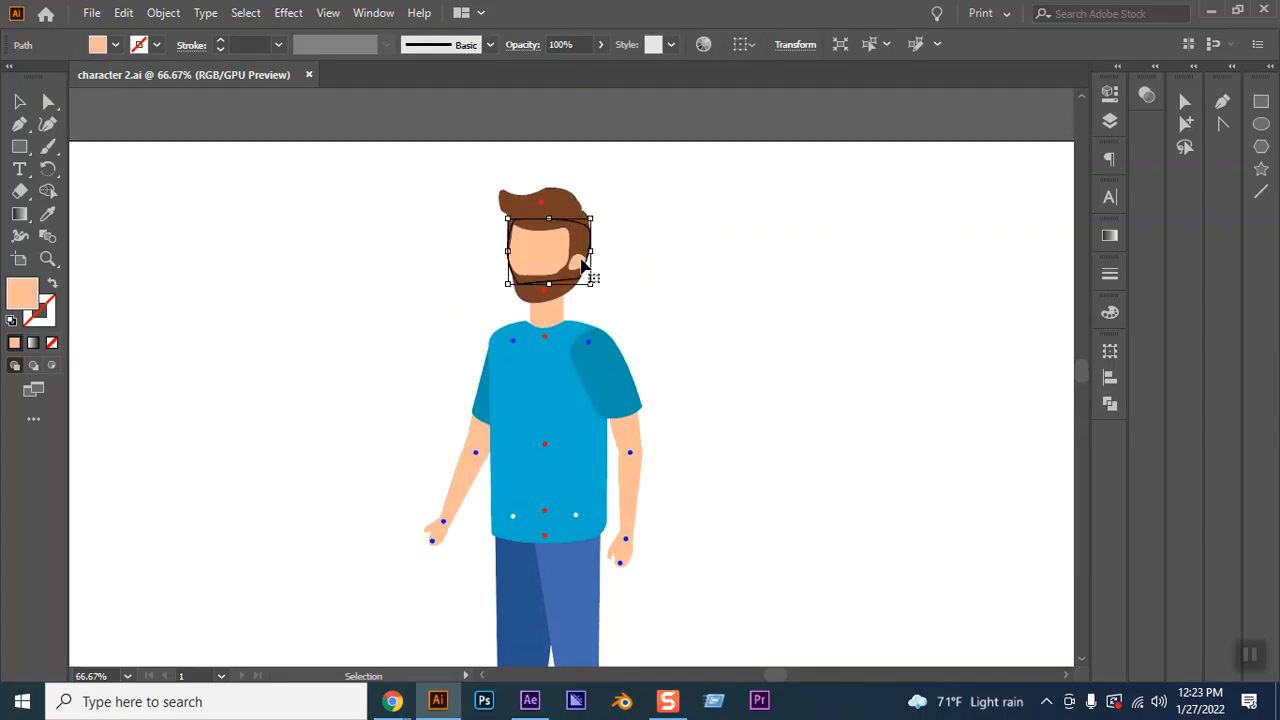
left_click(708, 266)
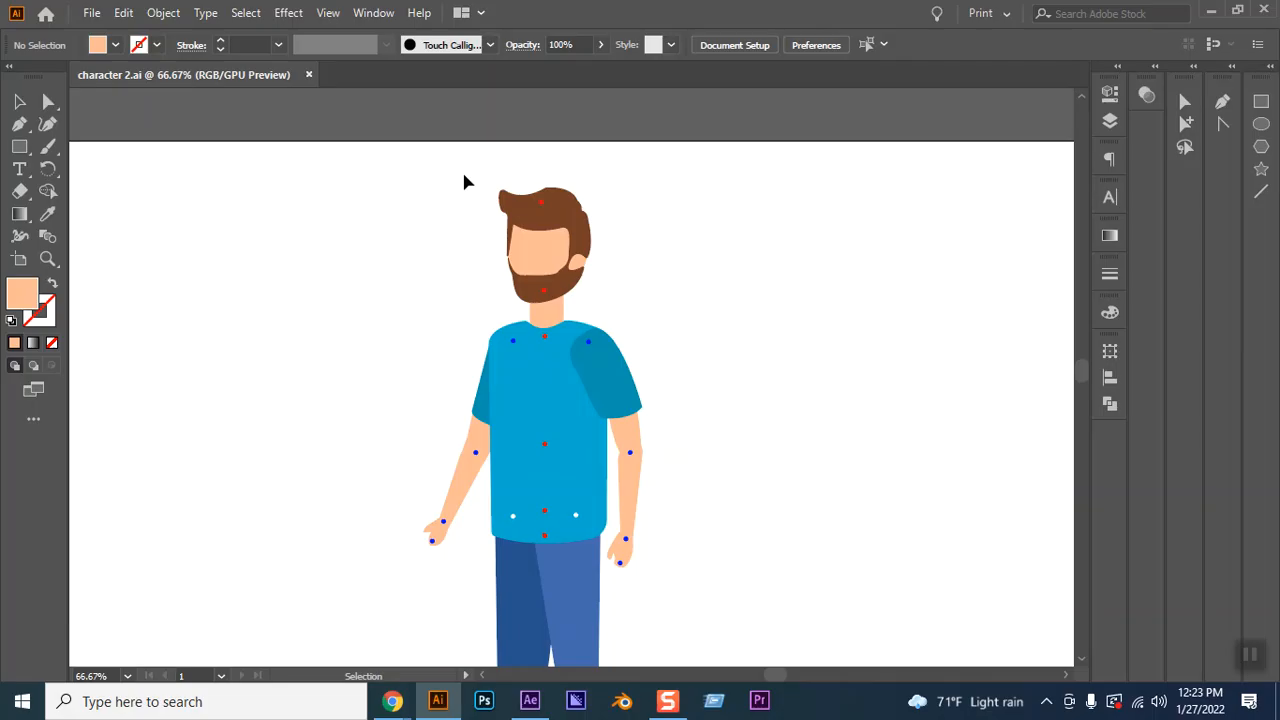
left_click_drag(464, 182, 660, 610)
scroll(646, 572, "down", 3)
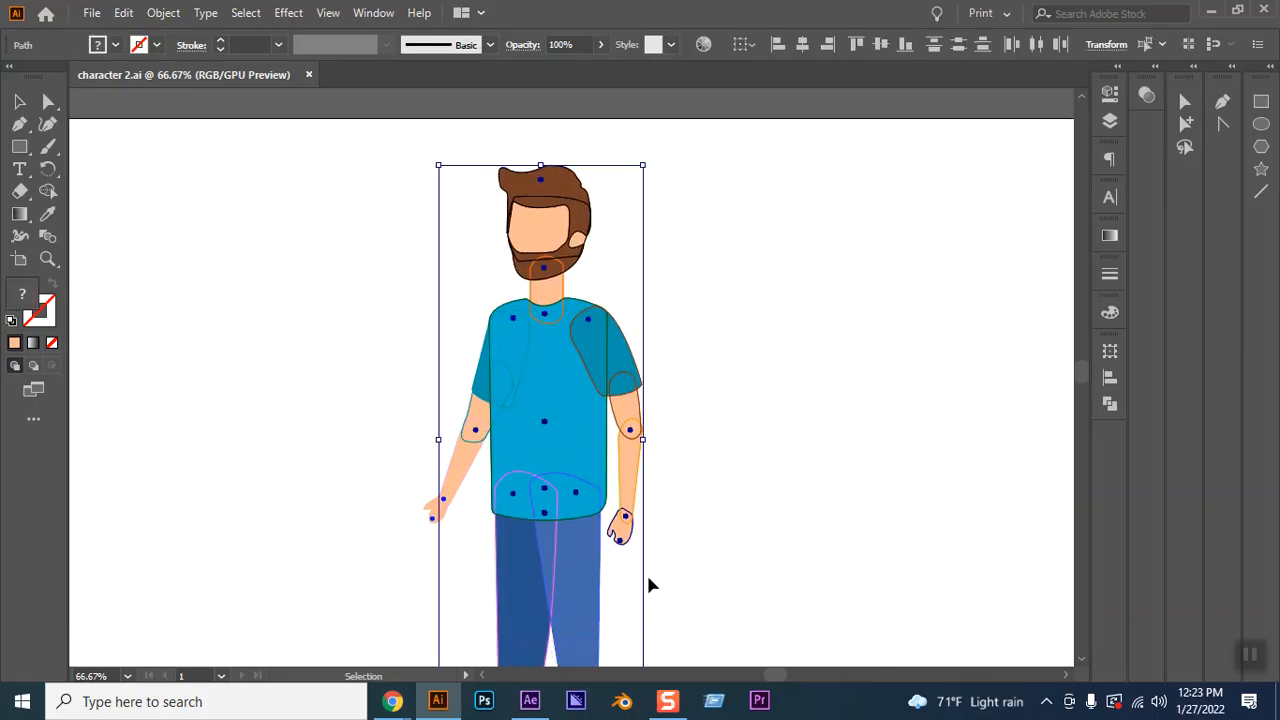
scroll(645, 578, "down", 1)
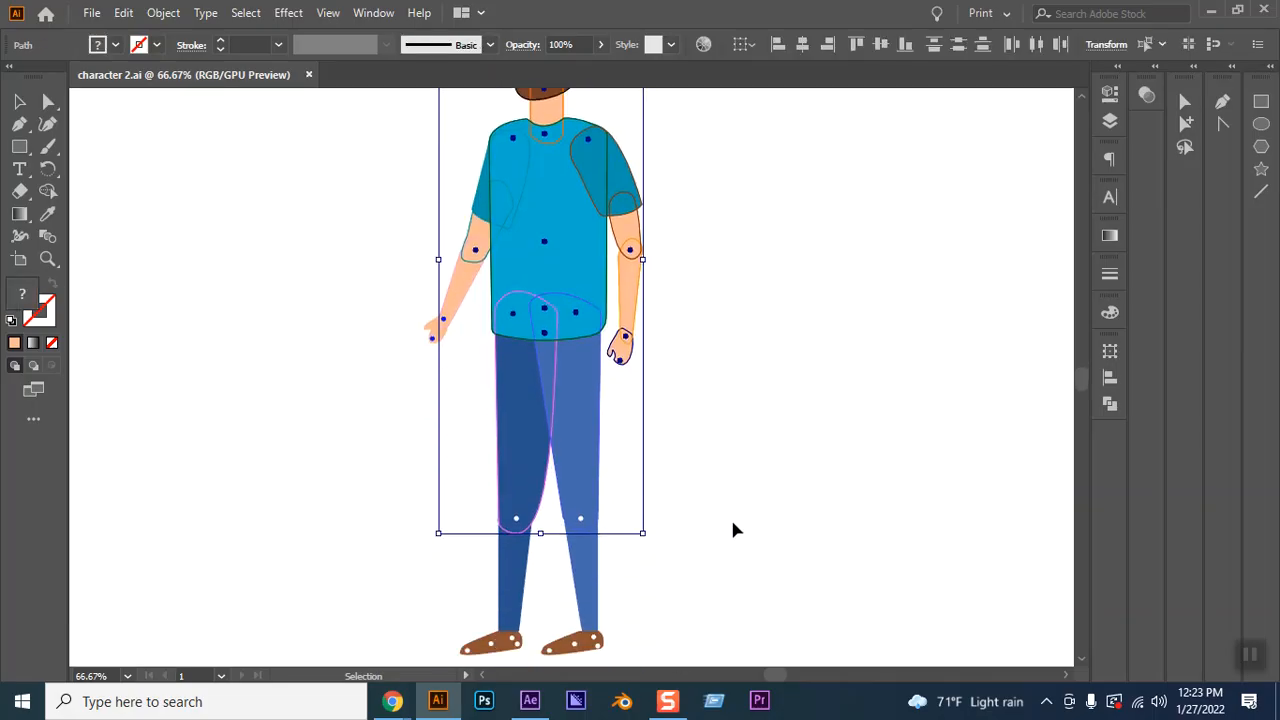
left_click(779, 467)
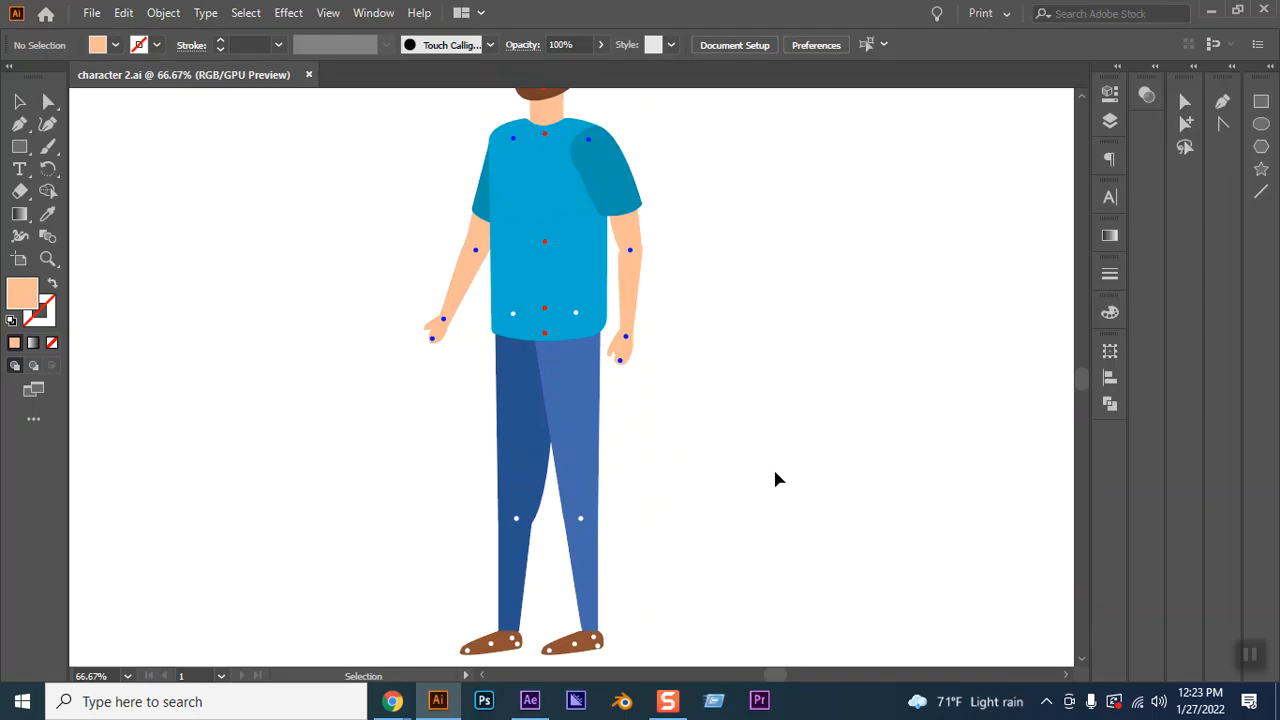
scroll(775, 480, "up", 3)
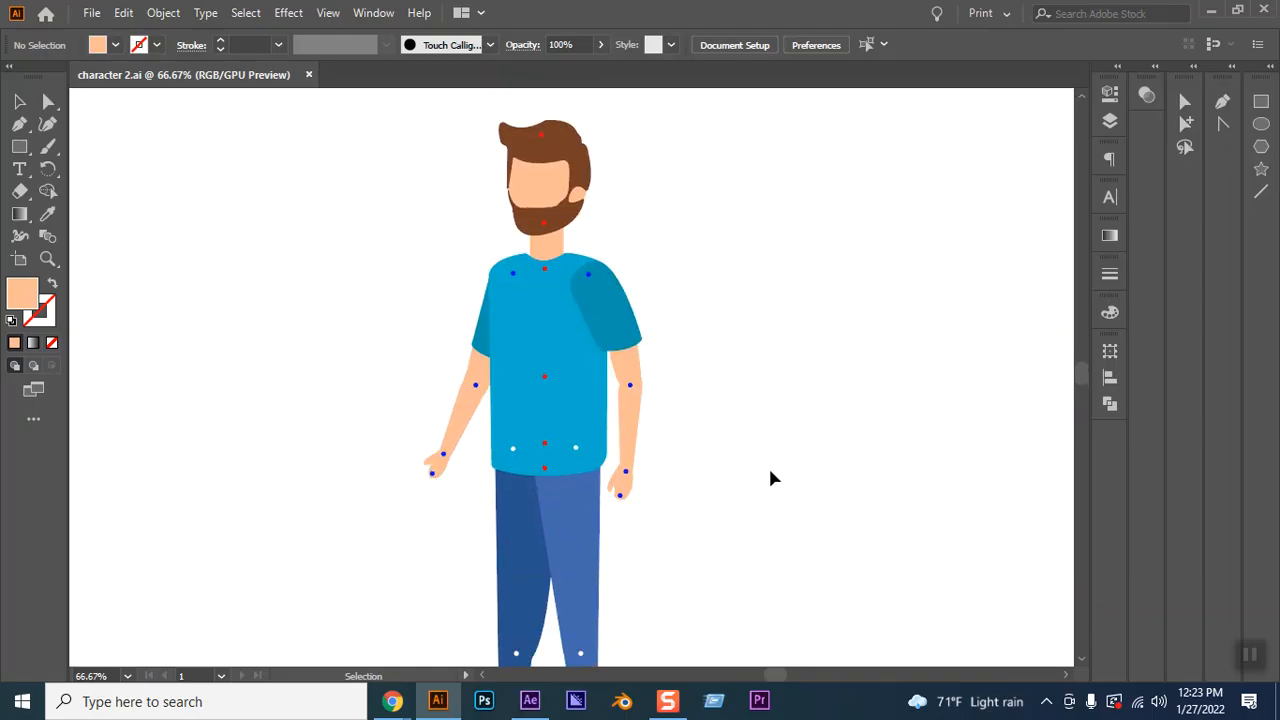
Minimize Illustrator, return to After Effects and view the character 2 composition at 100% magnification with the Selection tool active
left_click(1211, 12)
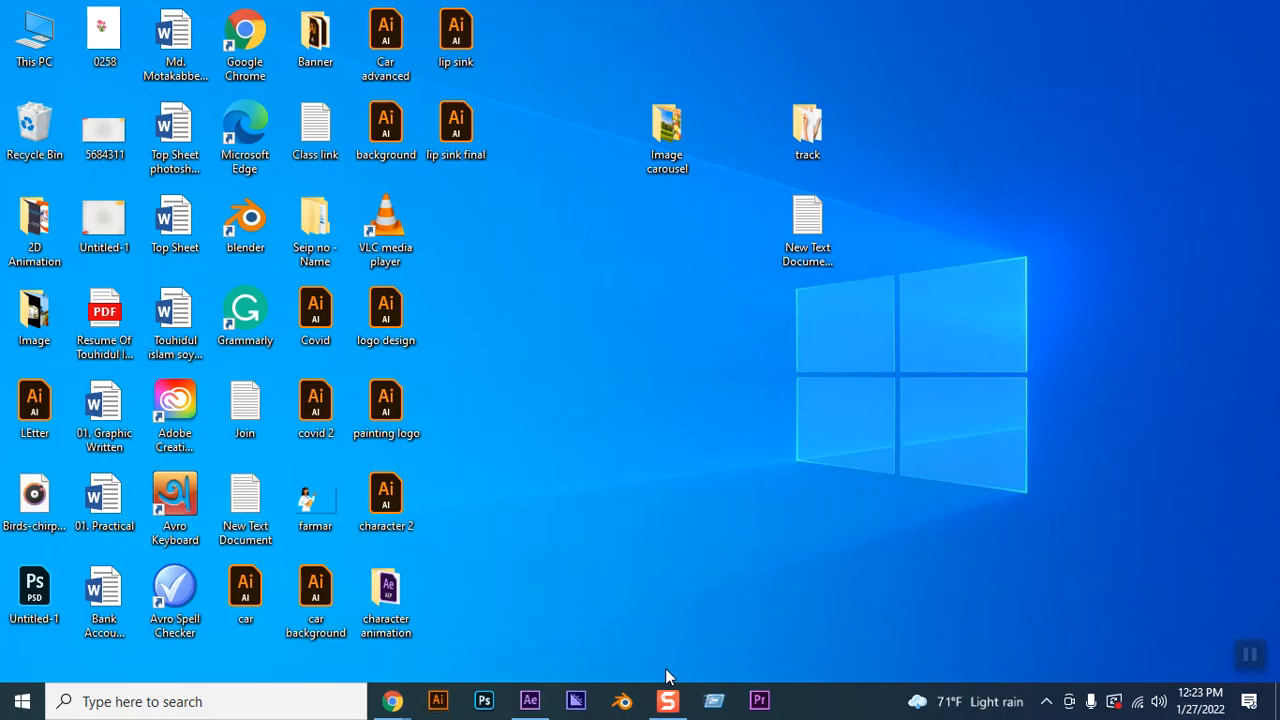
left_click(530, 701)
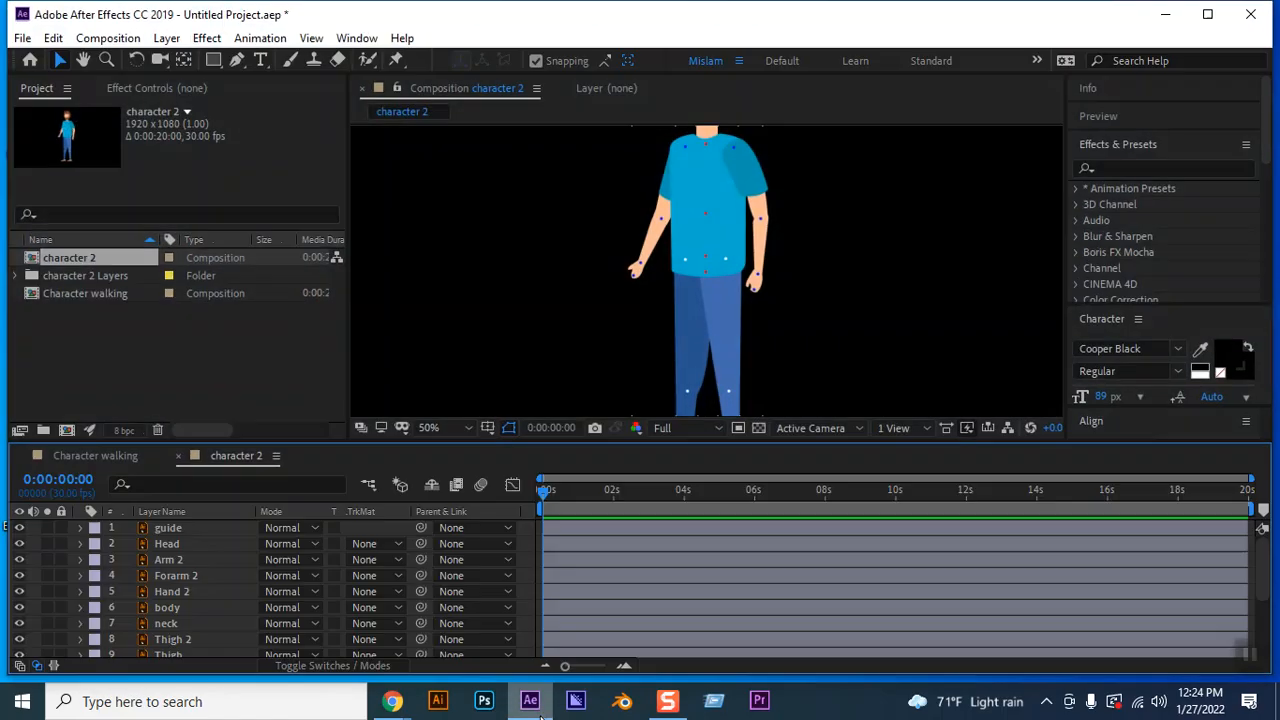
scroll(697, 295, "up", 5)
scroll(697, 295, "down", 6)
scroll(697, 295, "up", 2)
left_click_drag(888, 272, 886, 298)
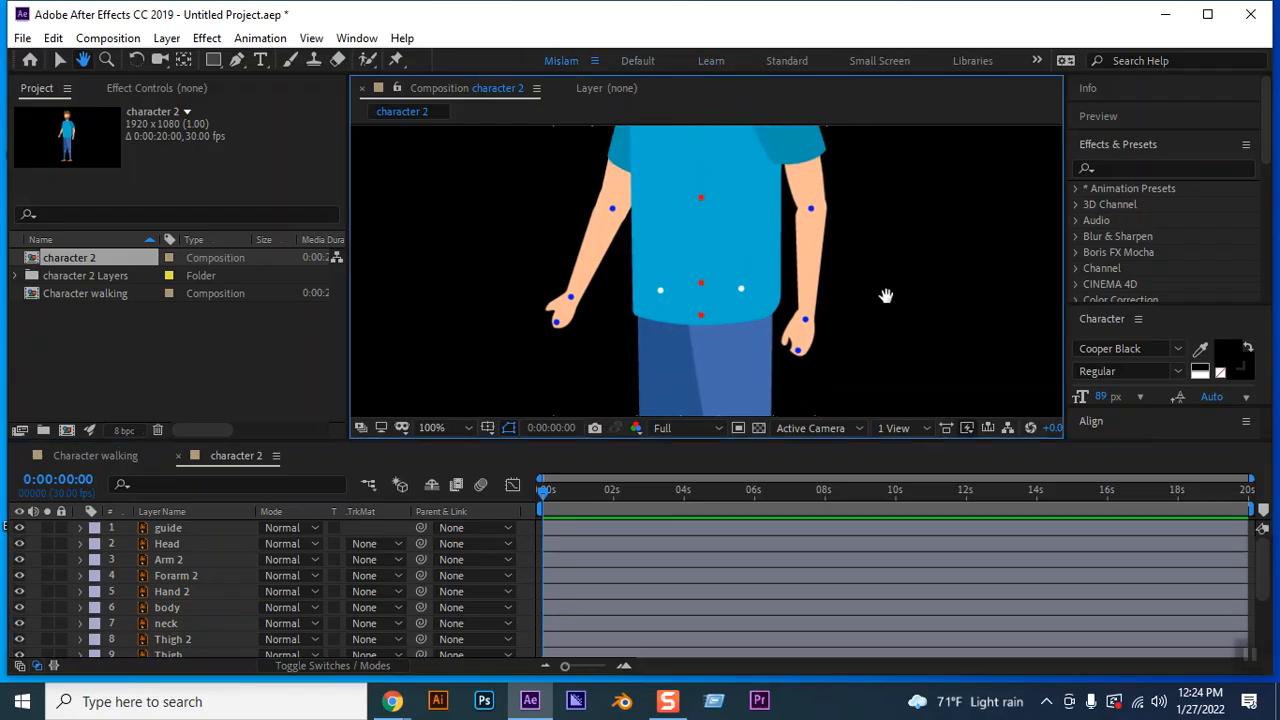
left_click(55, 60)
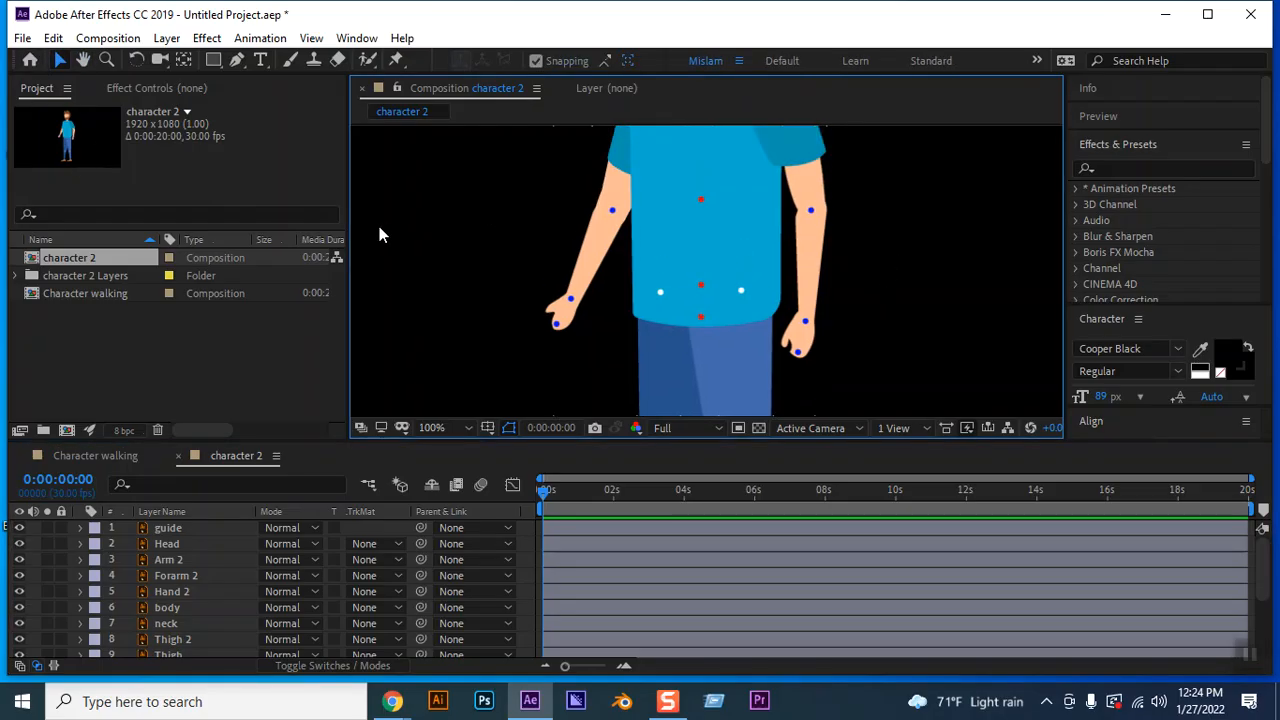
Examine the coloured joint markers on the shoulders, arms and torso in the enlarged composition view
key("grave")
left_click_drag(769, 252, 753, 446)
key("space")
left_click_drag(720, 279, 569, 160)
key("space")
left_click_drag(515, 256, 737, 317)
scroll(589, 275, "up", 2)
key("space")
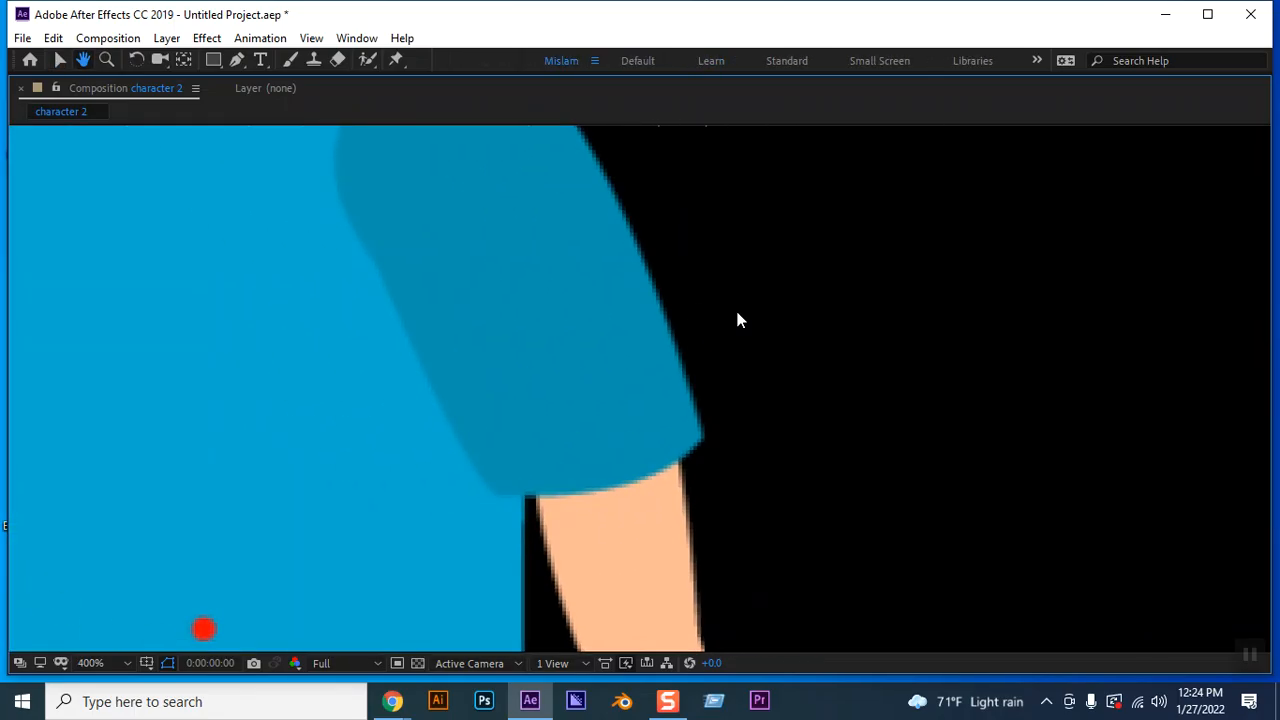
scroll(735, 306, "down", 2)
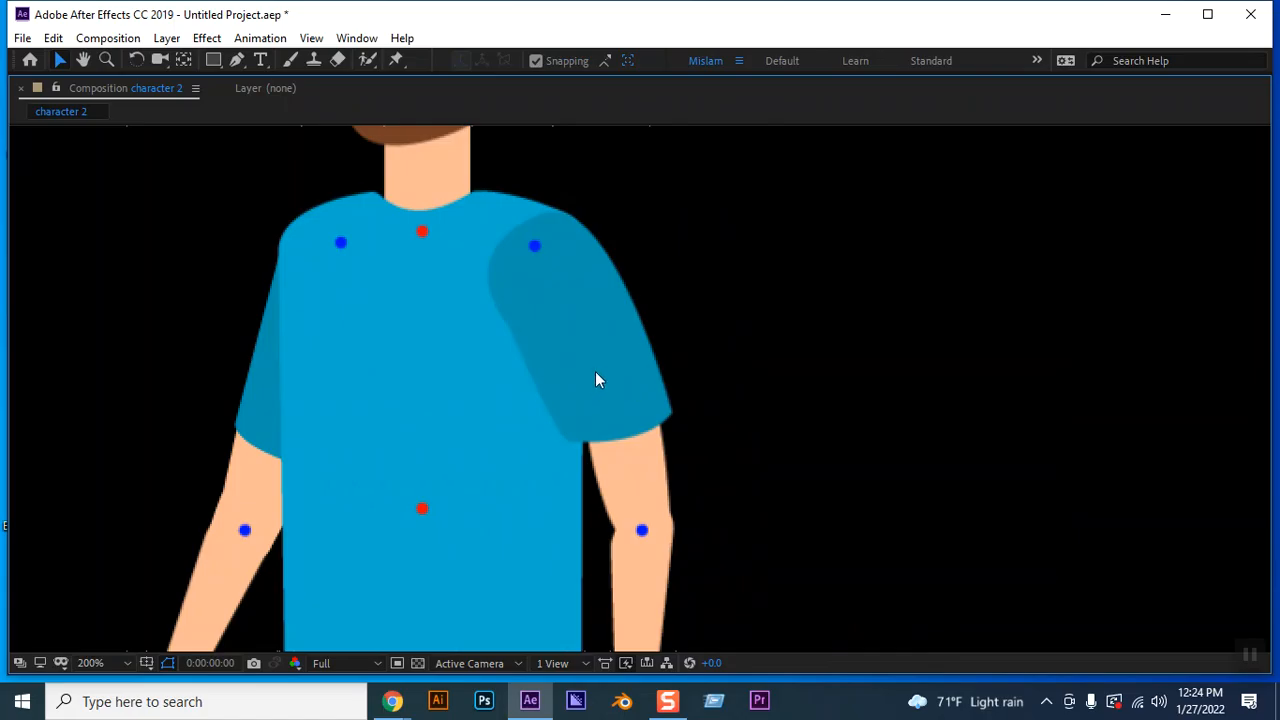
left_click_drag(428, 494, 517, 324)
left_click_drag(457, 471, 546, 383)
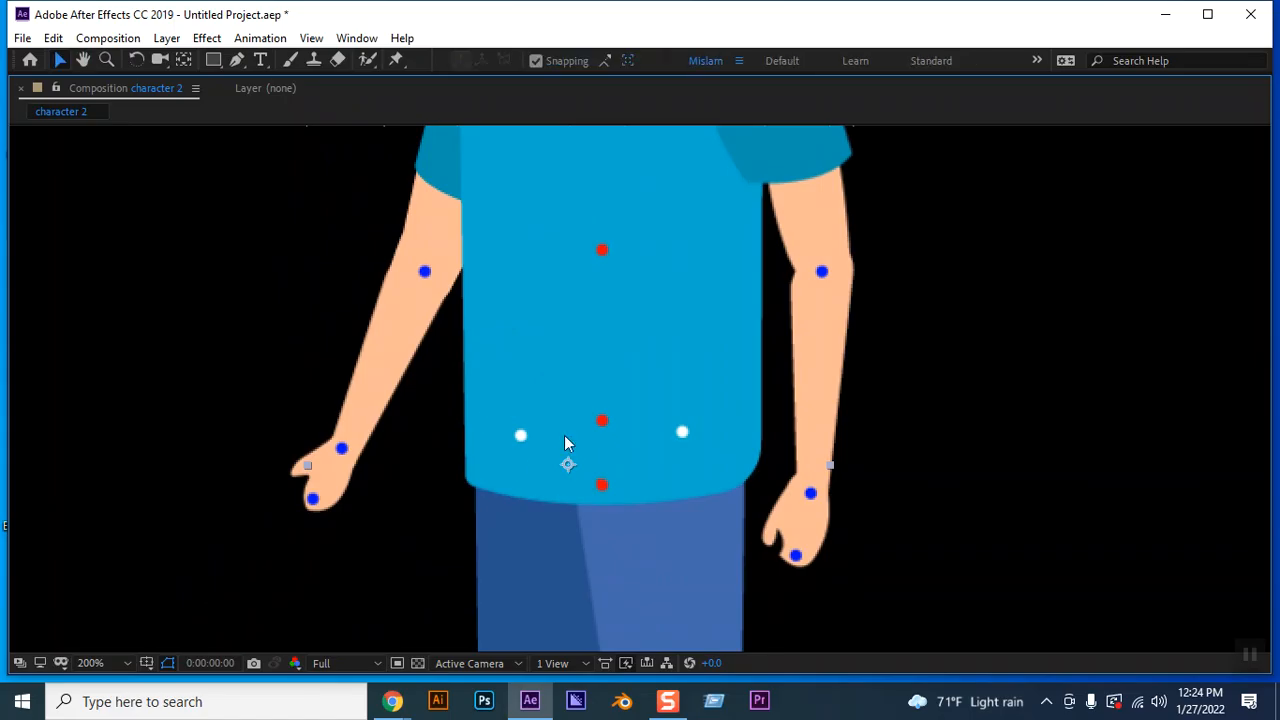
Restore the full panel layout and lock the guide layer in the character 2 composition
key("comma")
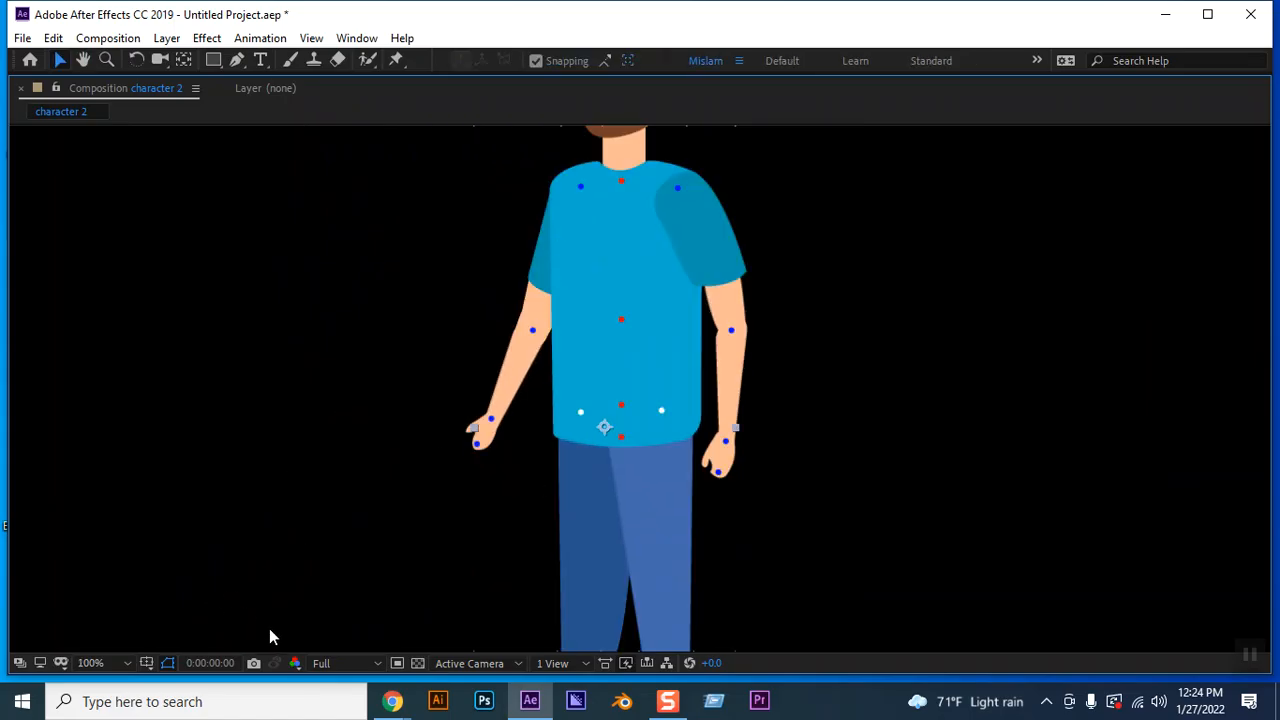
key("grave")
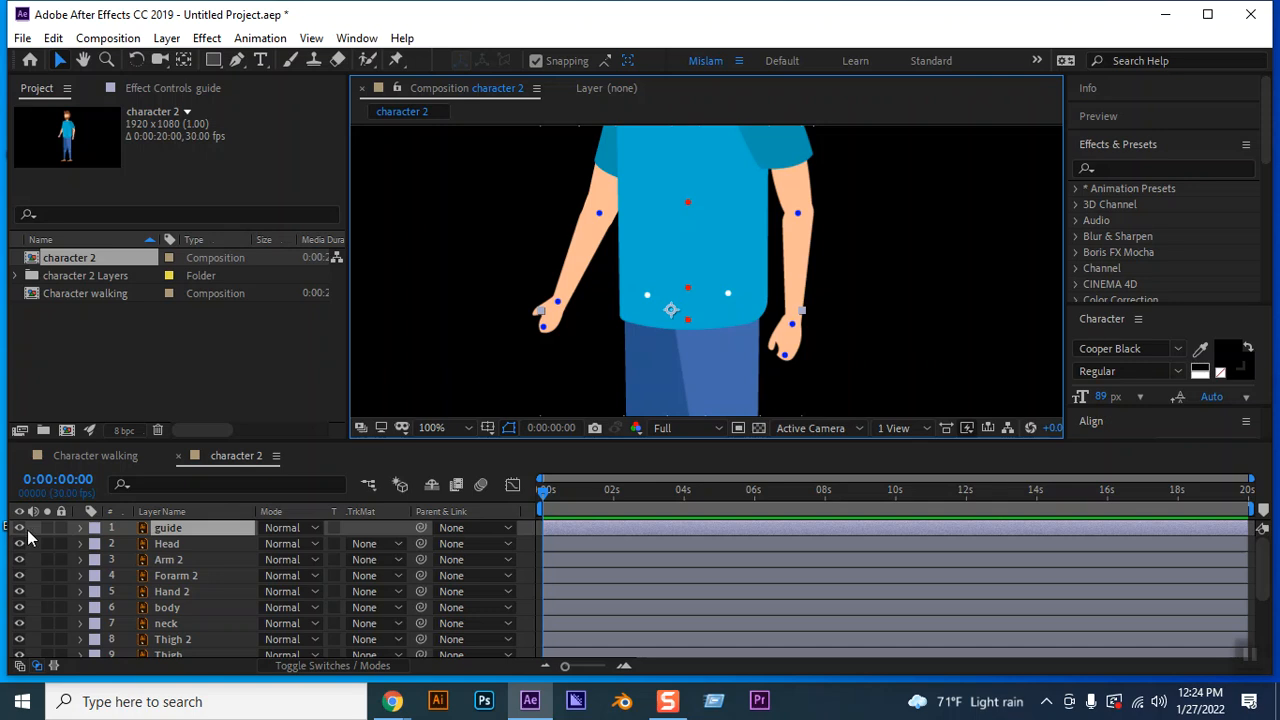
left_click(62, 528)
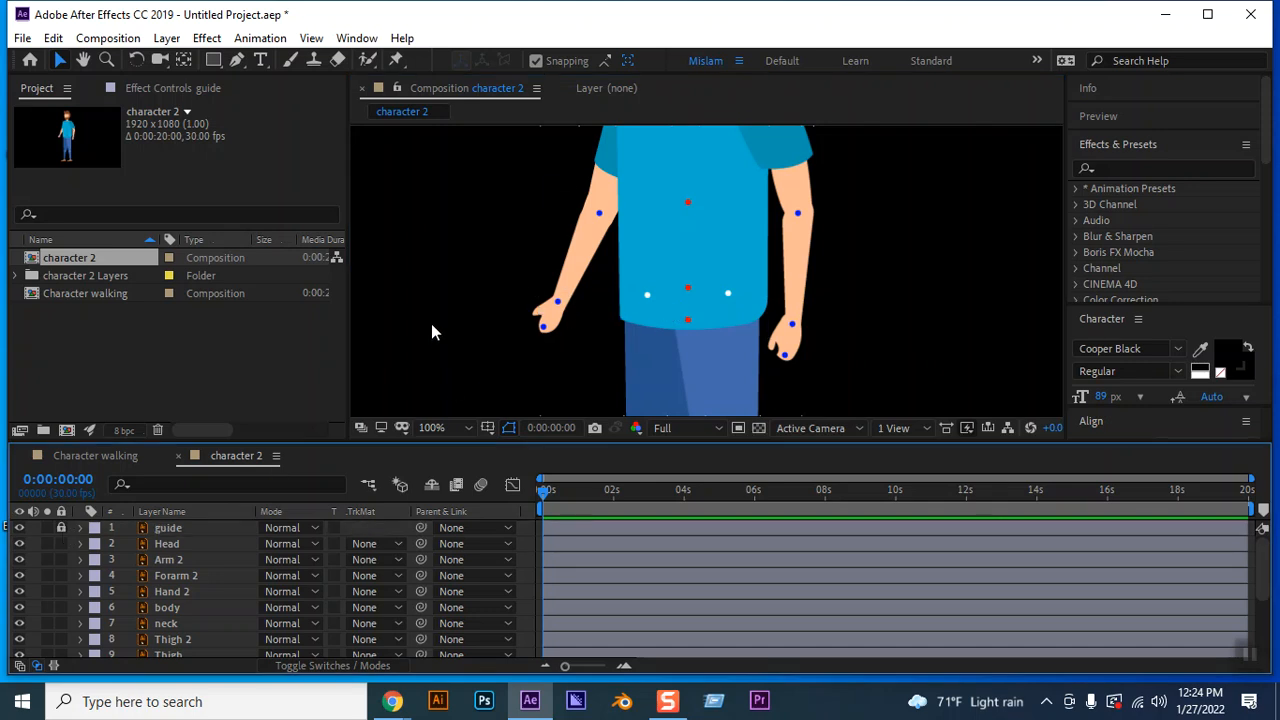
Move the front upper arm's anchor point onto the blue shoulder marker with the Pan Behind tool in the enlarged composition view
key("grave")
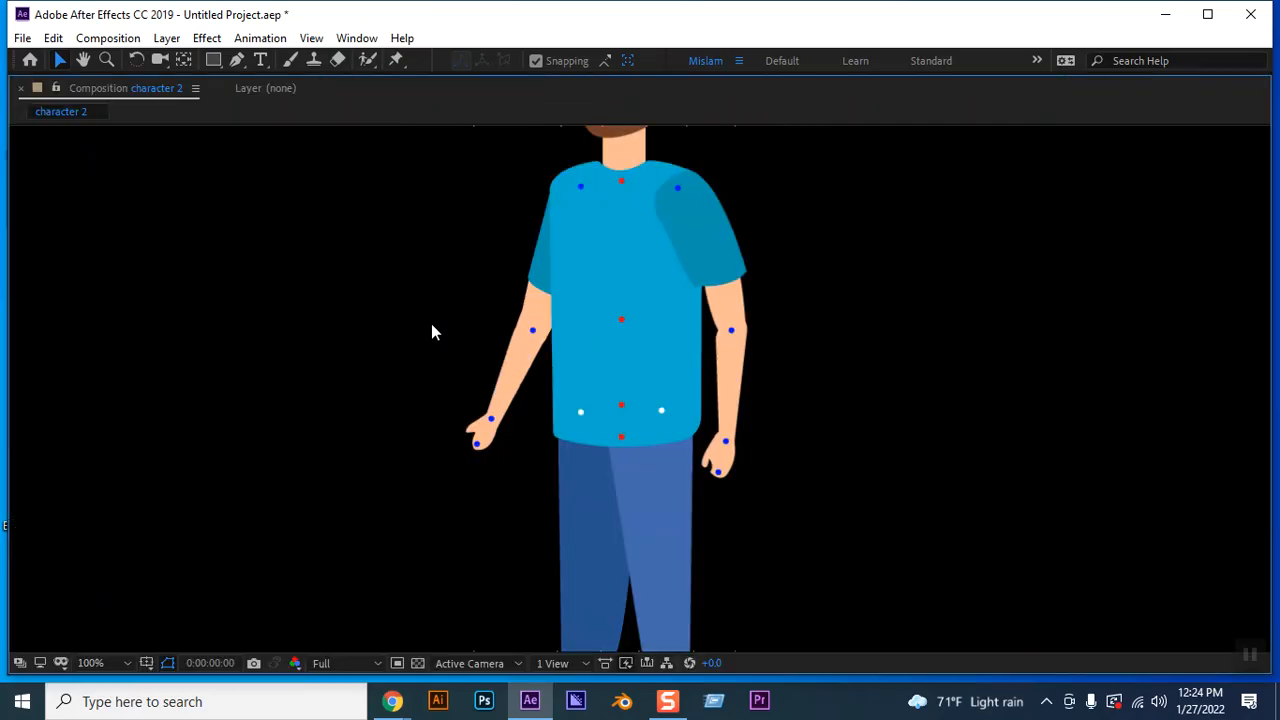
left_click(729, 364)
left_click(712, 245)
left_click(183, 60)
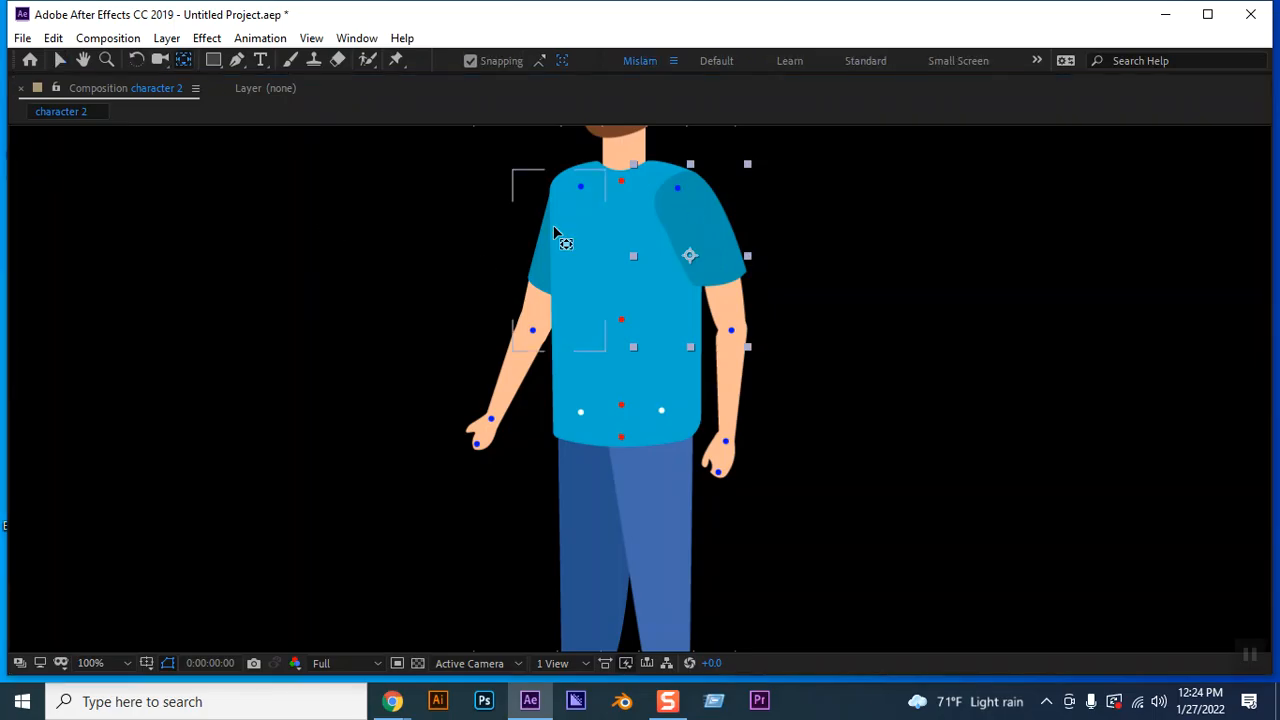
left_click_drag(689, 255, 679, 191)
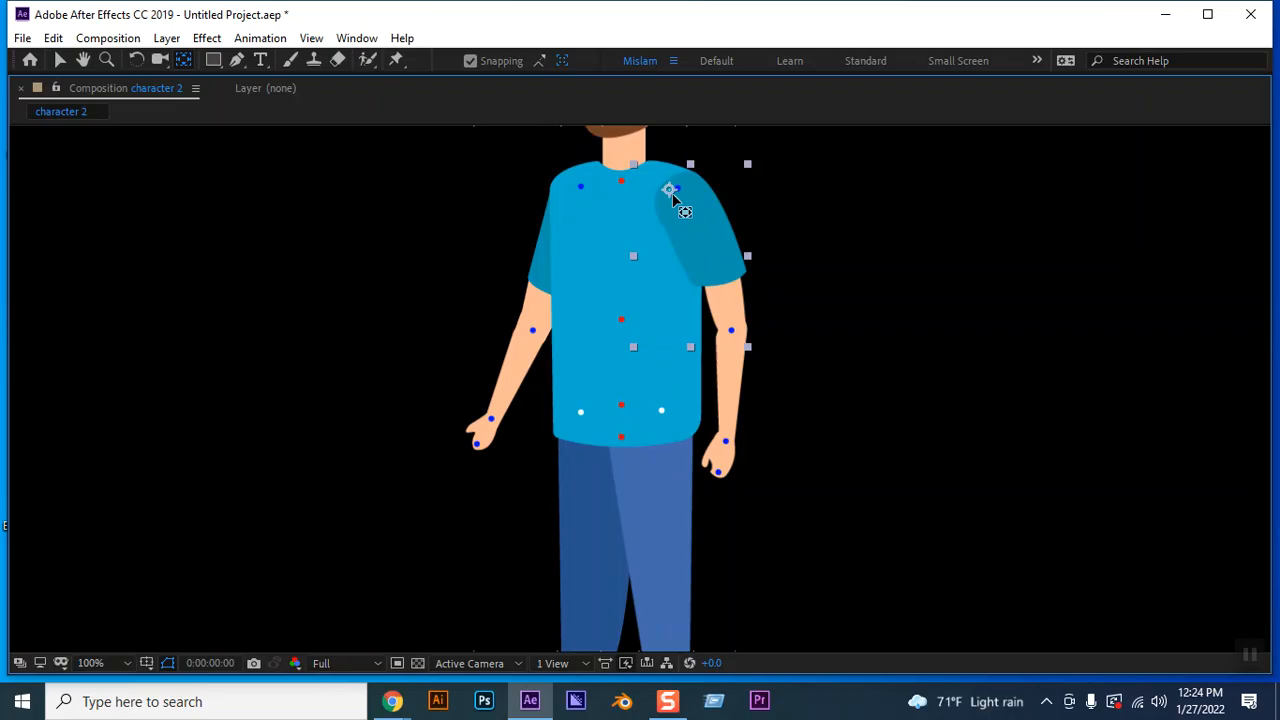
key("h")
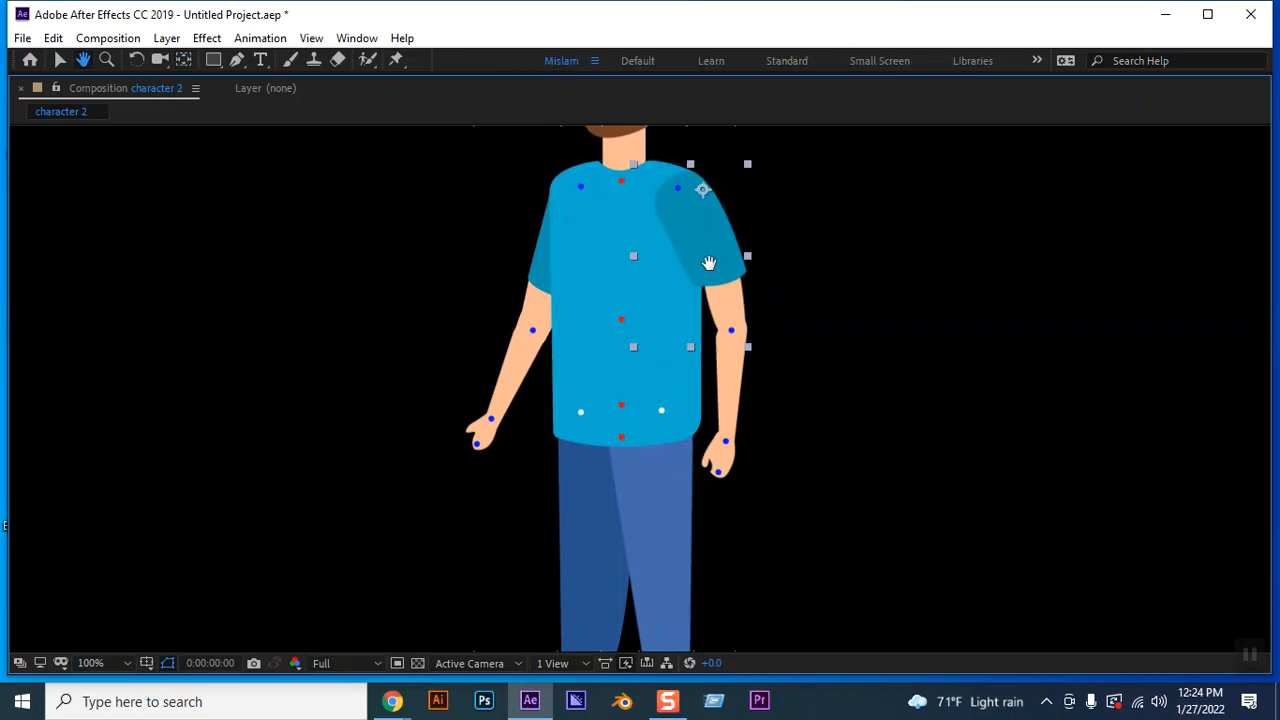
scroll(707, 269, "up", 2)
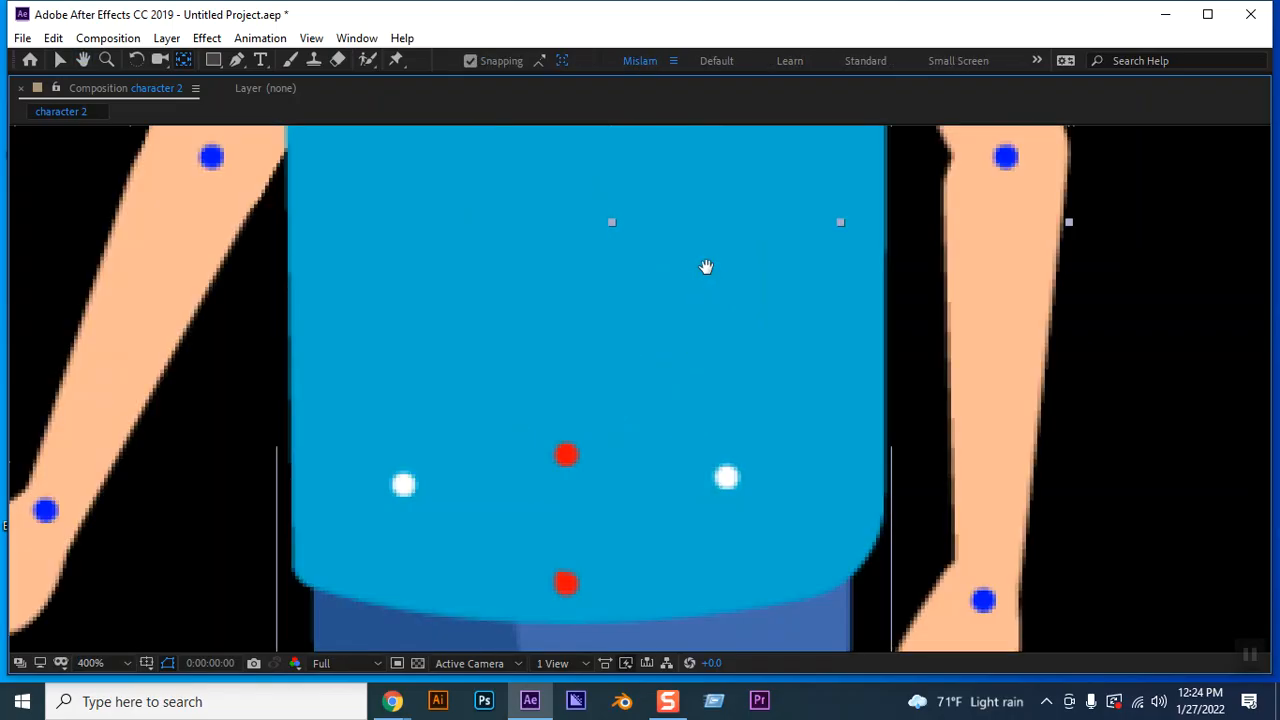
scroll(704, 268, "down", 1)
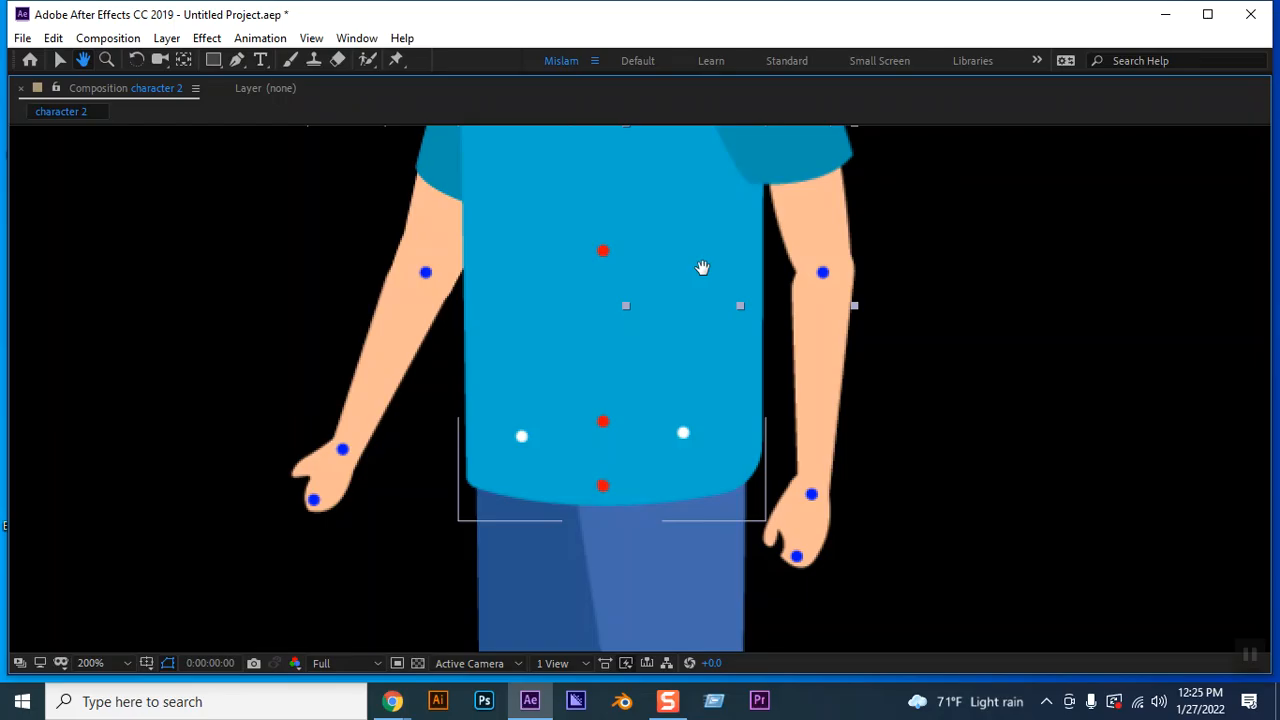
left_click_drag(686, 206, 659, 479)
key("y")
left_click_drag(735, 255, 685, 253)
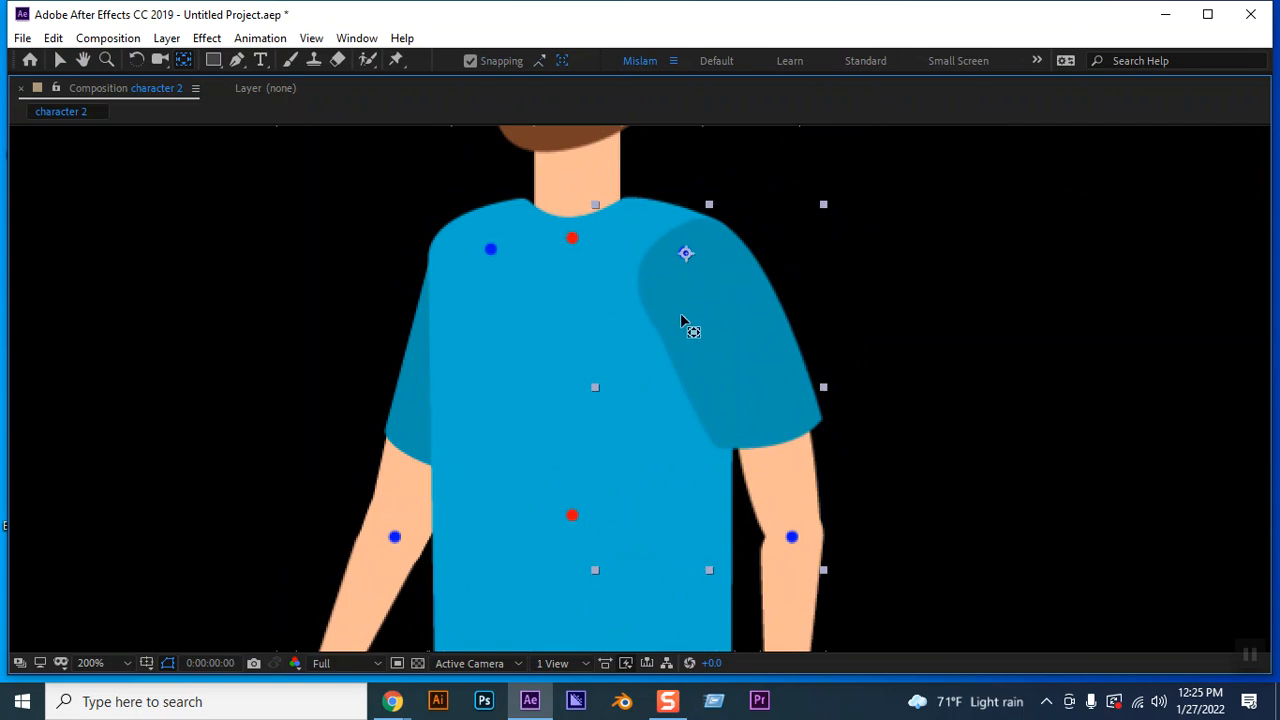
Move the head's anchor point up to the red marker in the hair
key("h")
key("period")
key("comma")
left_click_drag(650, 375, 739, 506)
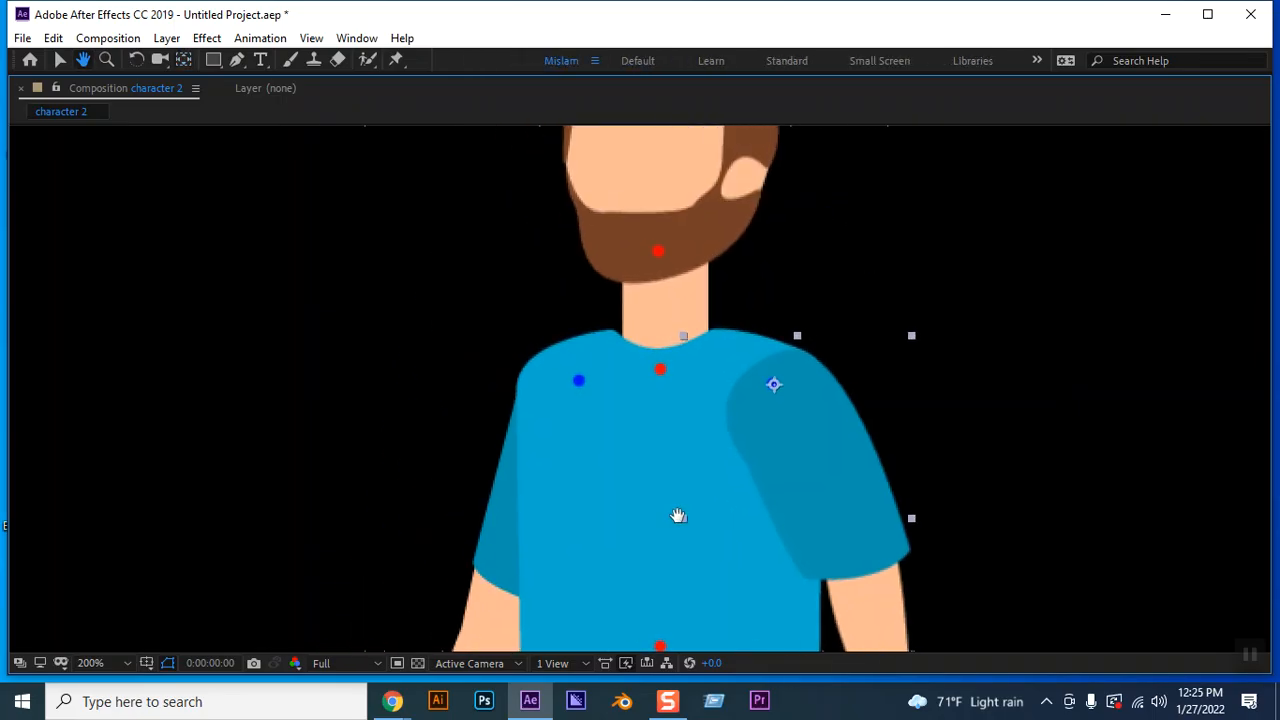
key("y")
left_click(660, 305)
key("h")
left_click_drag(709, 297, 716, 418)
key("y")
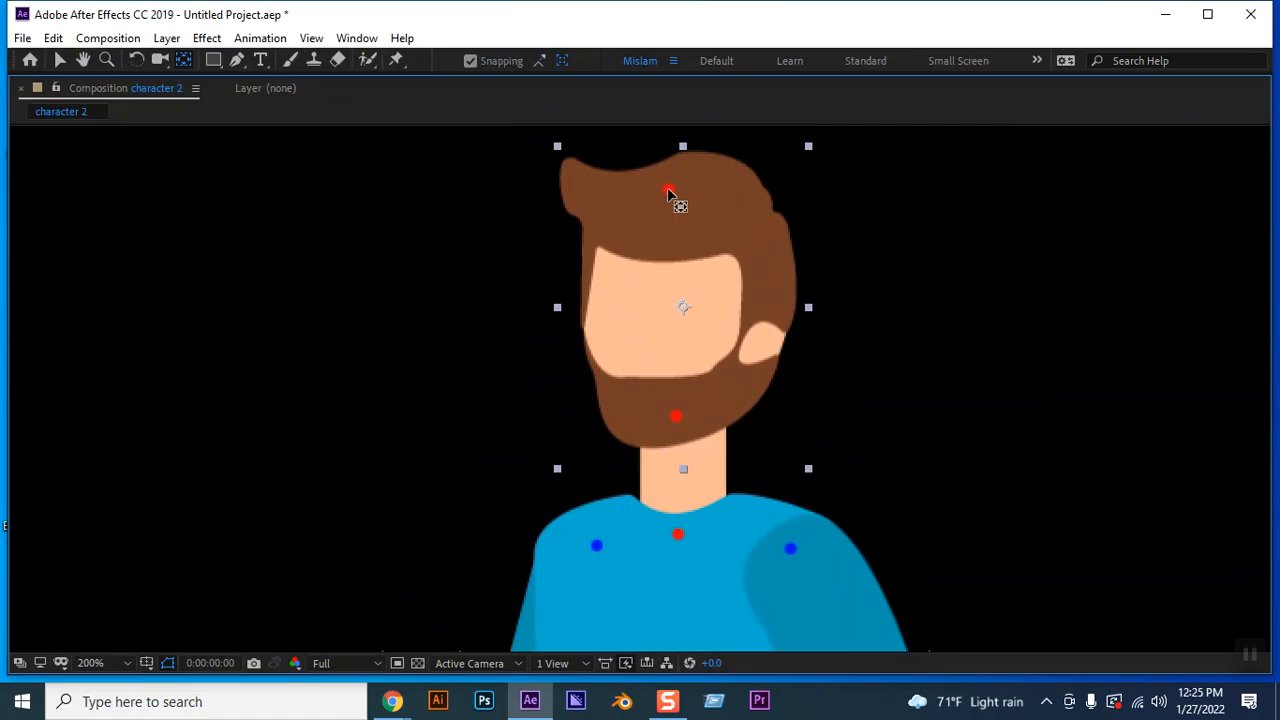
left_click_drag(683, 295, 676, 212)
key("period")
scroll(688, 211, "up", 5)
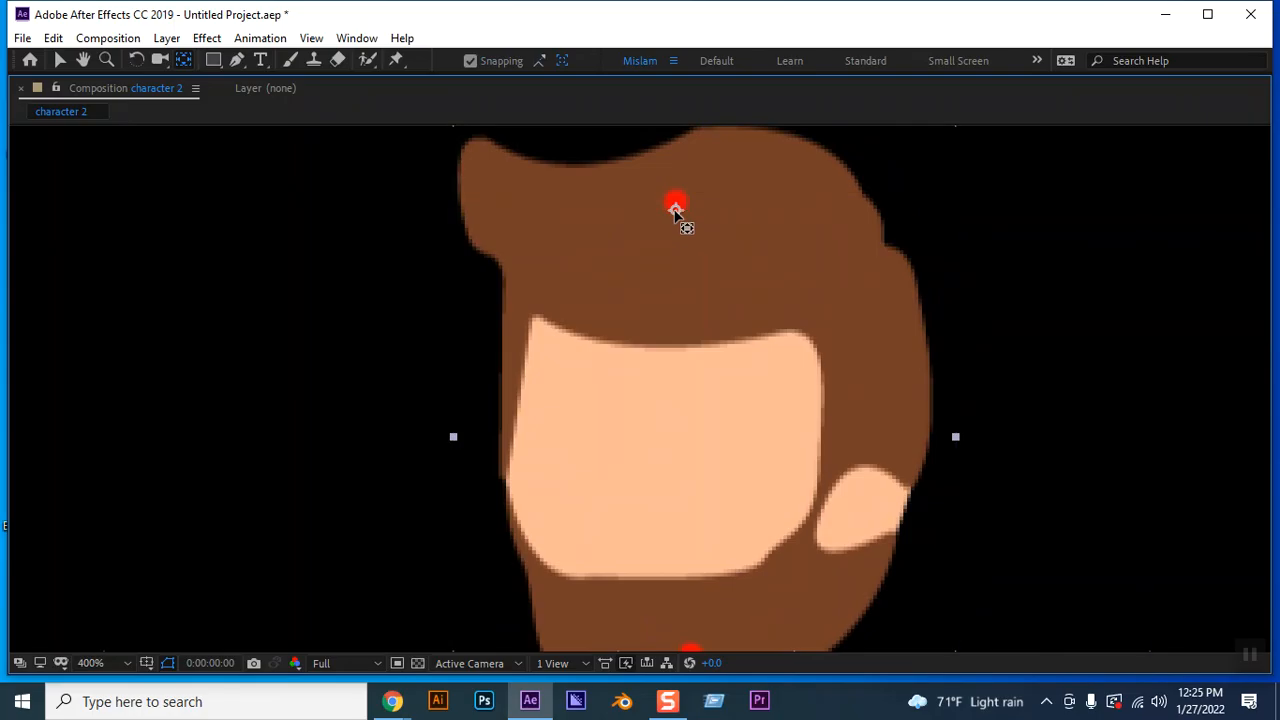
Move the neck's anchor point down to the red marker just below the collar
key("h")
left_click_drag(677, 437, 665, 286)
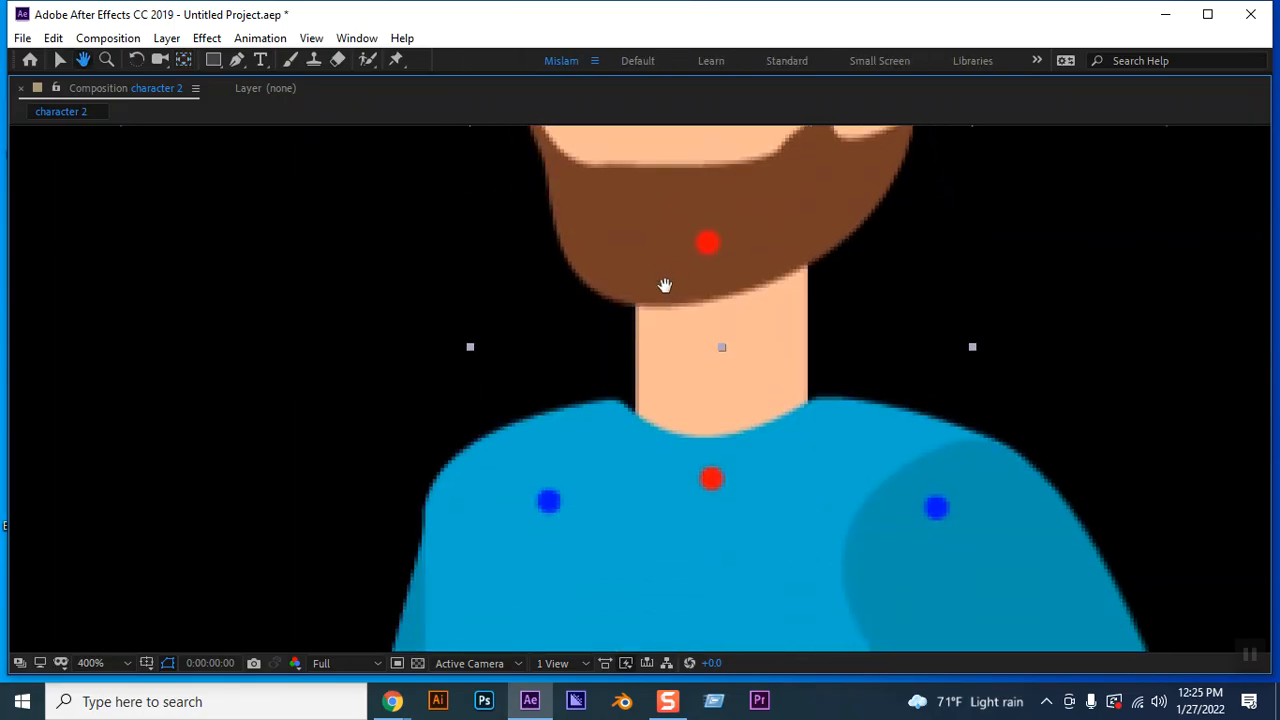
key("y")
left_click(748, 371)
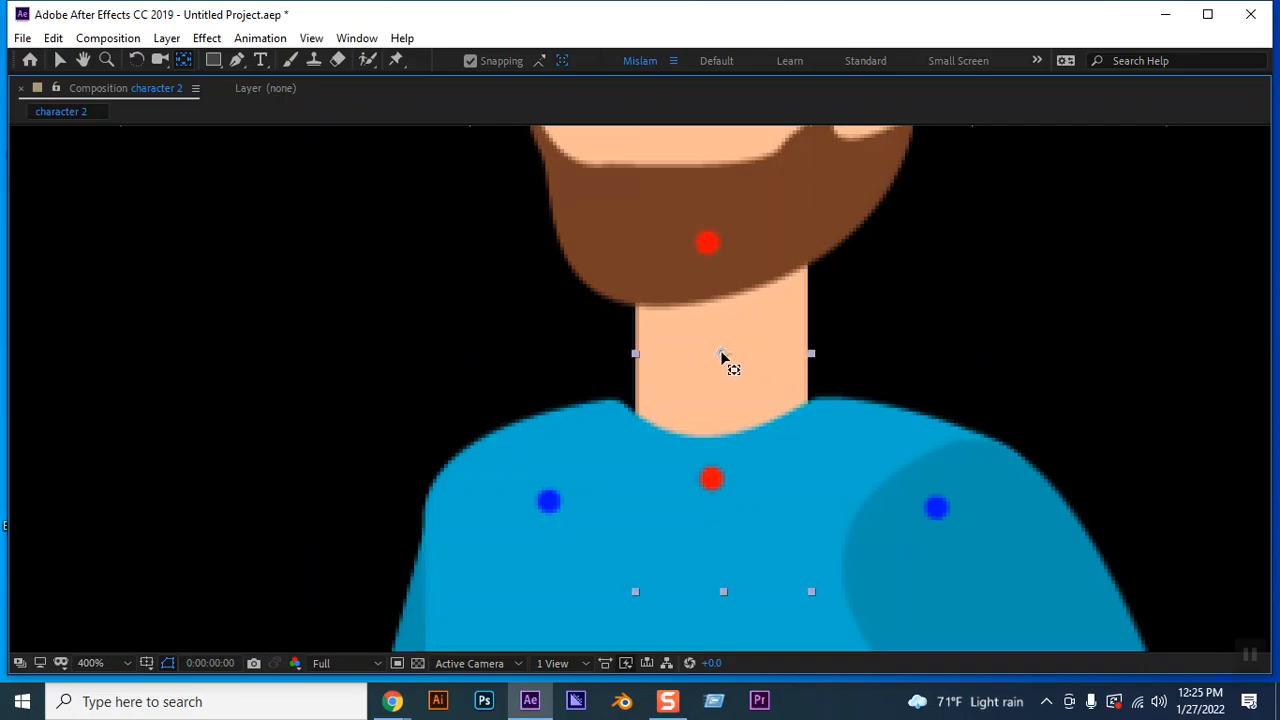
left_click_drag(722, 356, 706, 480)
Move the rear upper arm's anchor point onto its blue shoulder marker
key("space")
left_click_drag(700, 563, 570, 357)
left_click(570, 357)
key("space")
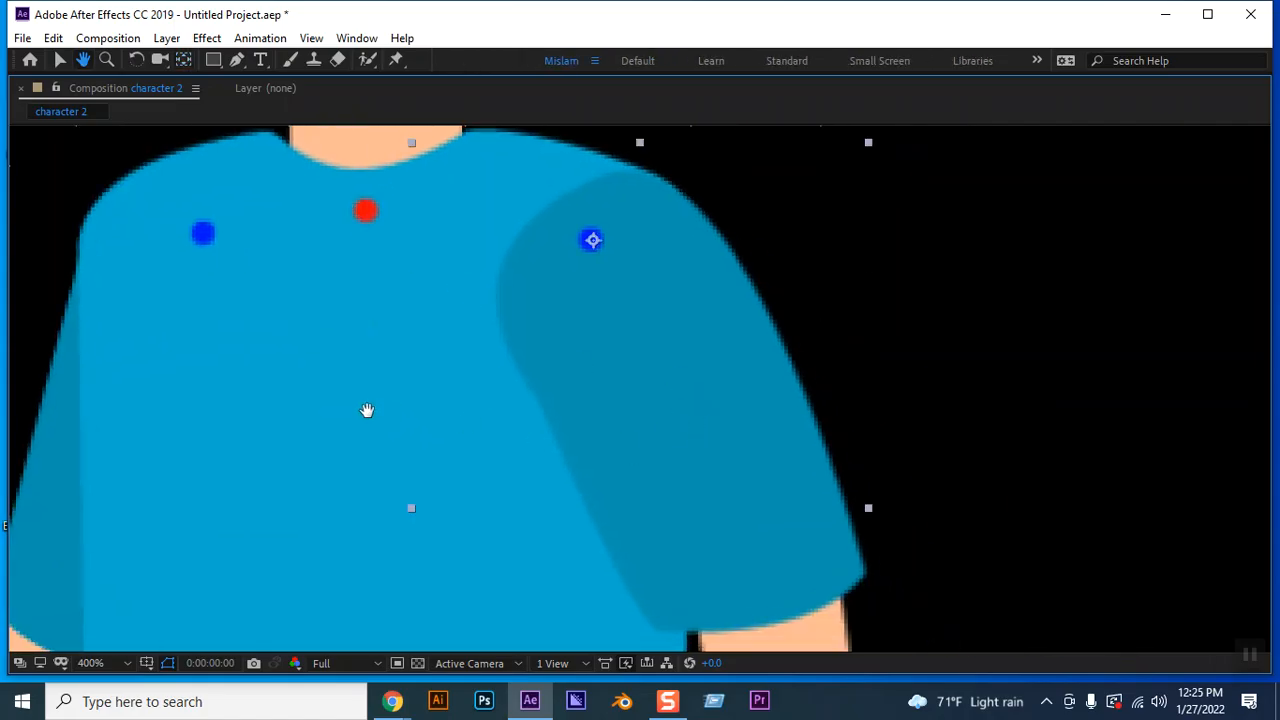
left_click_drag(366, 409, 813, 318)
key("y")
key("ctrl+alt+Home")
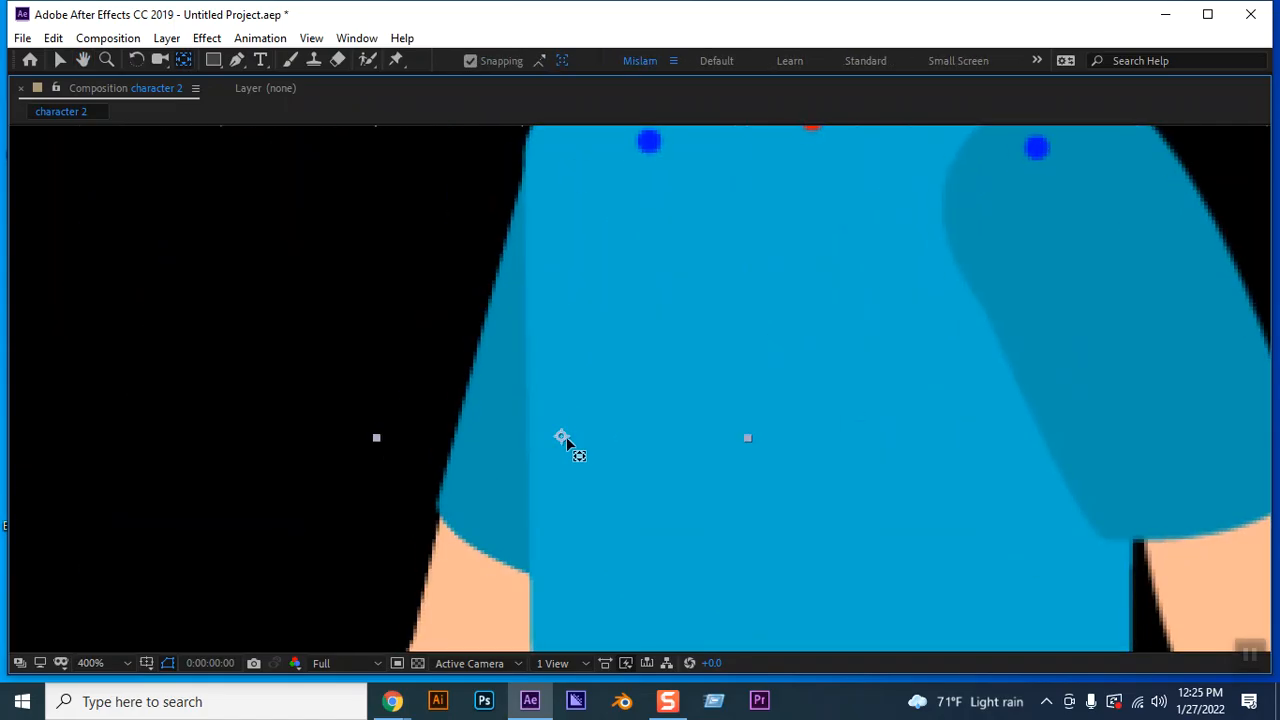
left_click_drag(561, 437, 652, 143)
Move the front forearm's anchor point onto the blue elbow marker
key("space")
left_click_drag(793, 384, 475, 59)
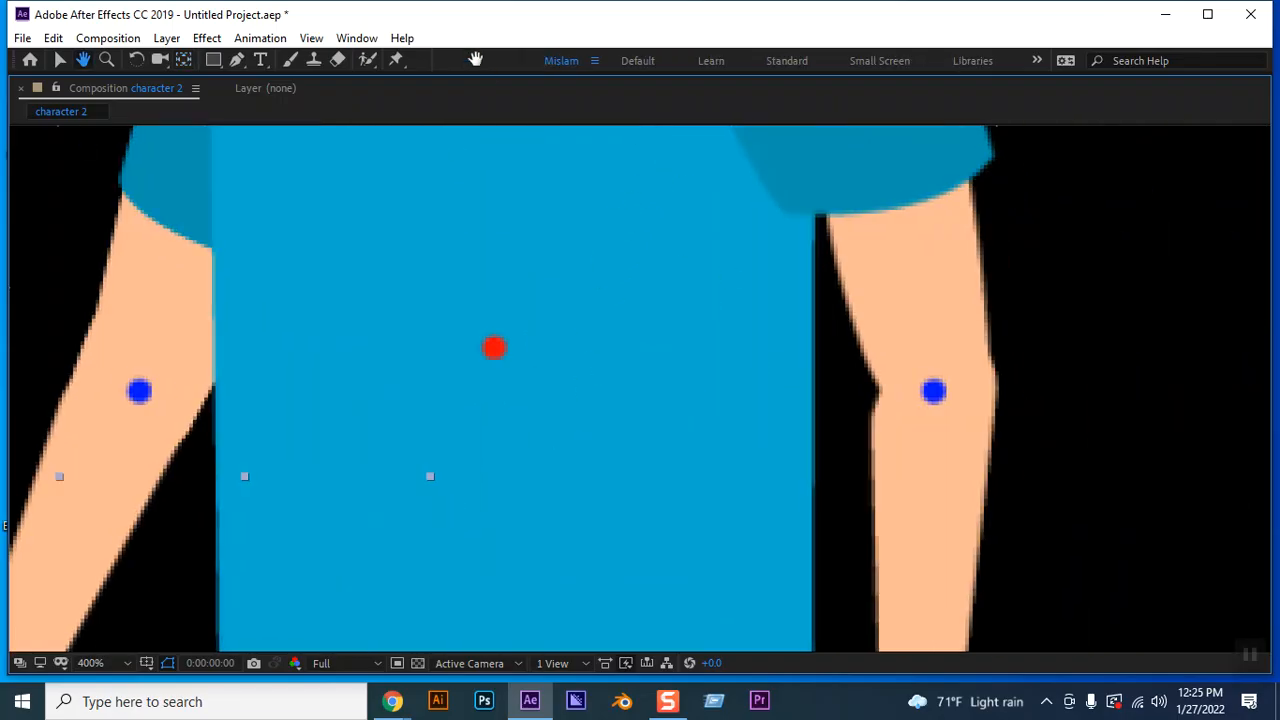
left_click(920, 506)
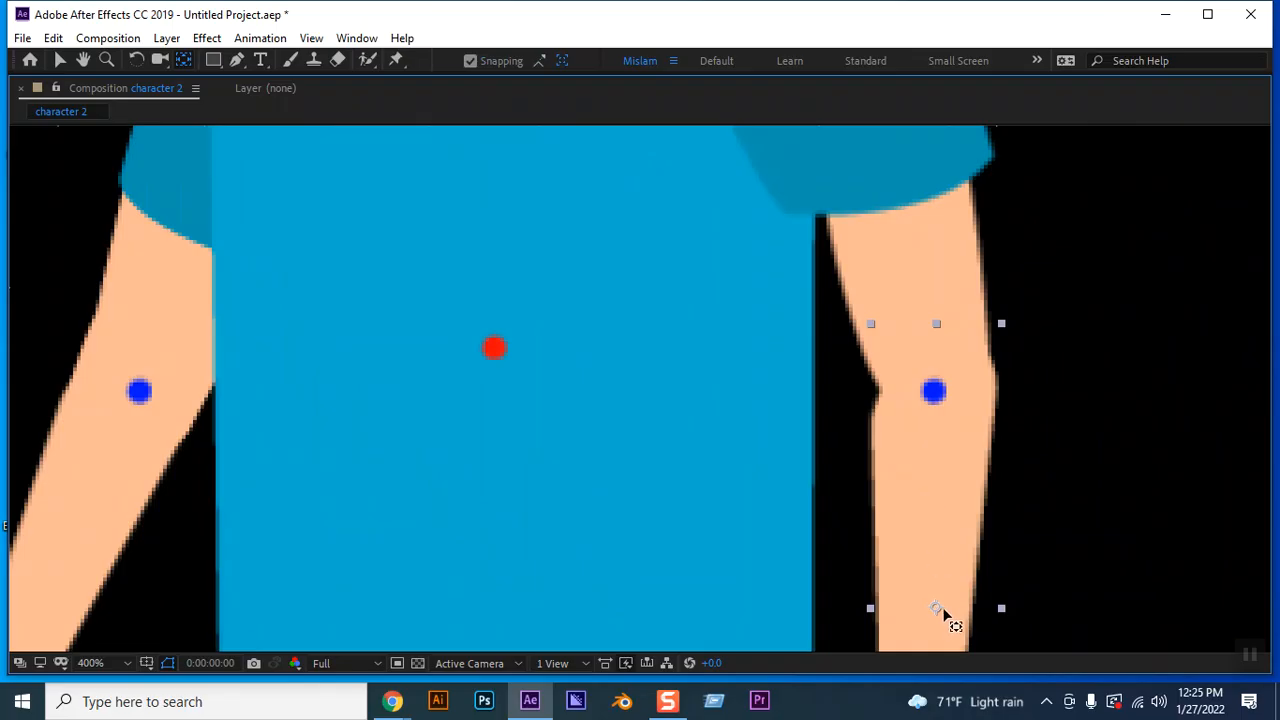
left_click_drag(937, 612, 935, 393)
Move the front hand's anchor point onto the blue wrist marker
key("space")
left_click_drag(736, 527, 583, 166)
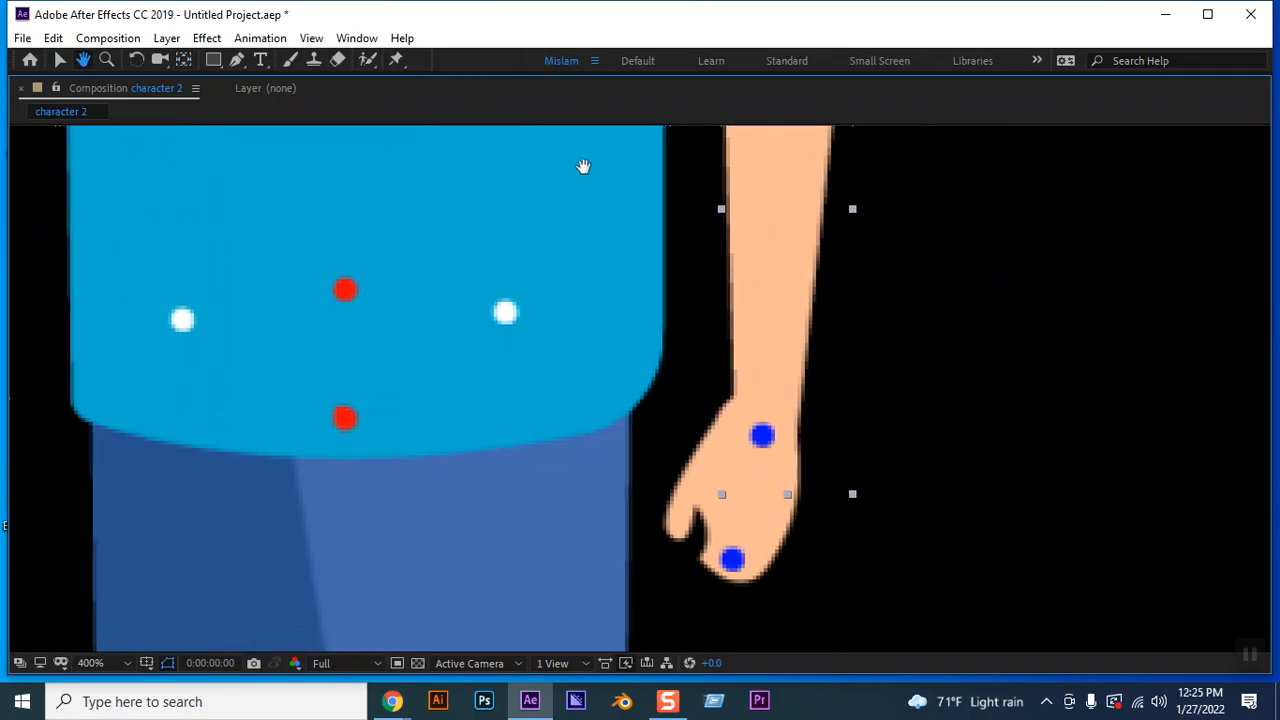
left_click(755, 530)
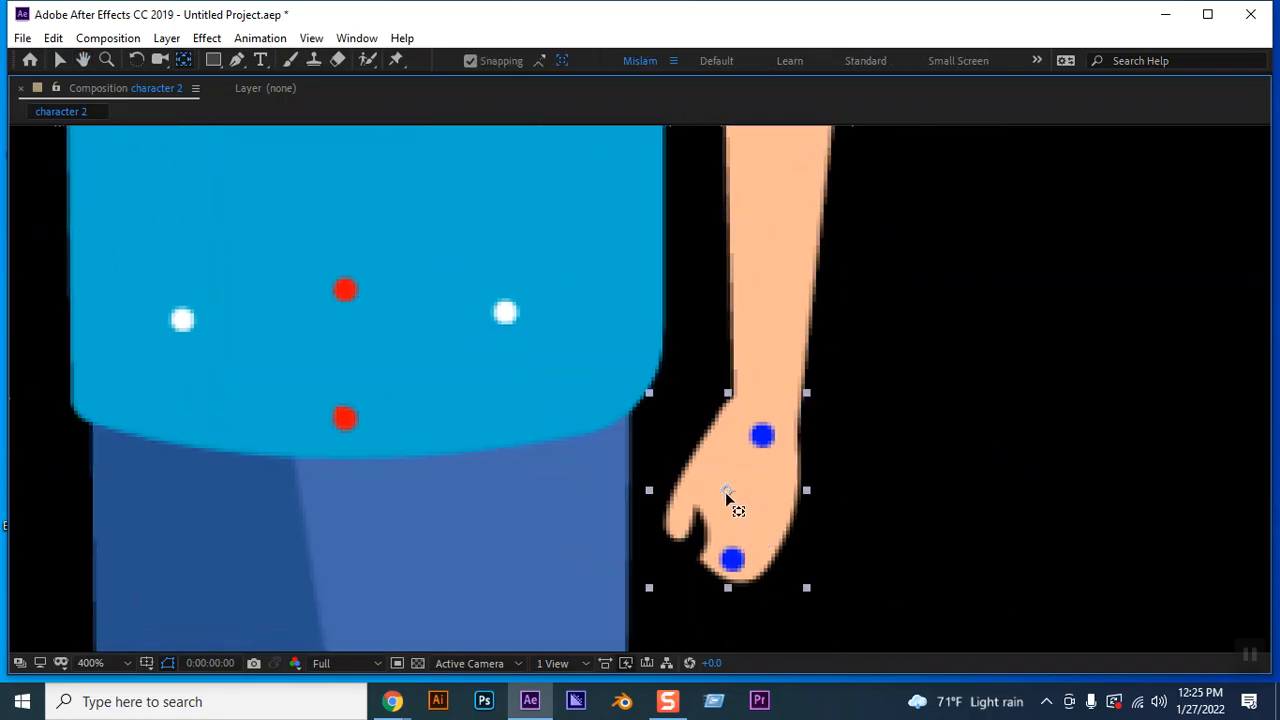
left_click_drag(731, 491, 762, 437)
key("h")
left_click_drag(479, 562, 729, 451)
left_click_drag(623, 337, 751, 451)
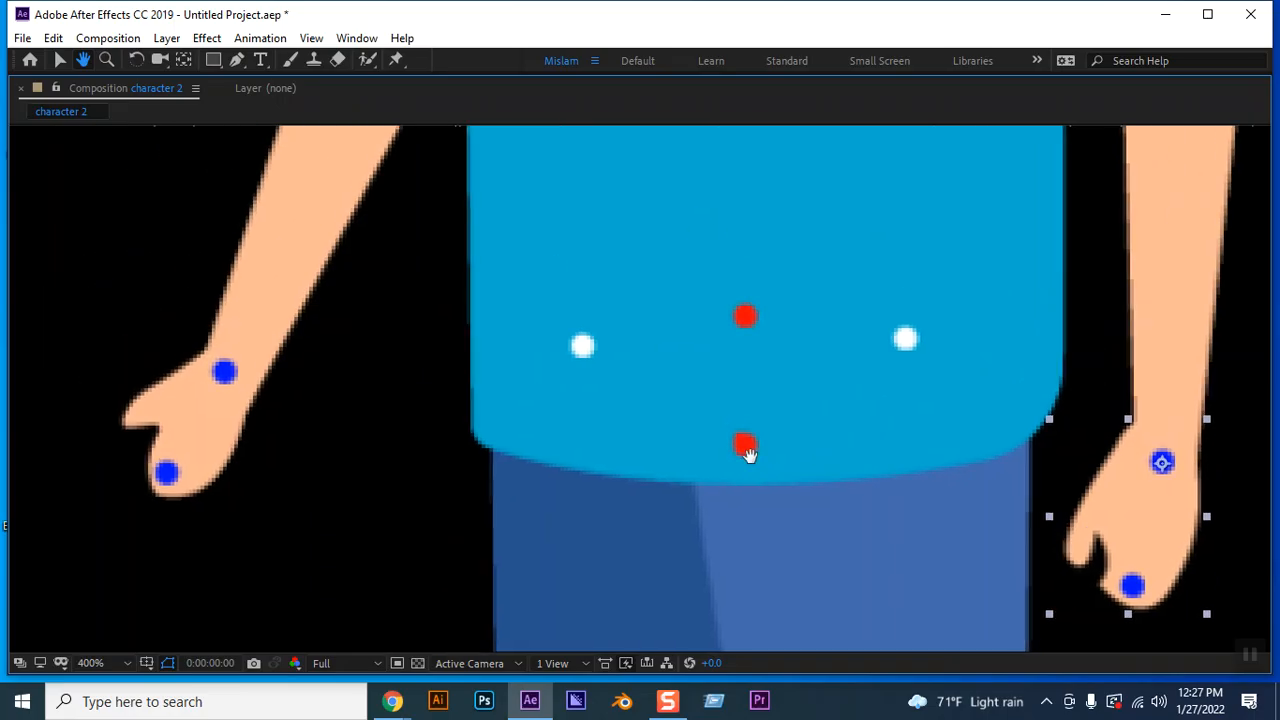
Move the rear hand's anchor point onto the blue wrist marker
key("y")
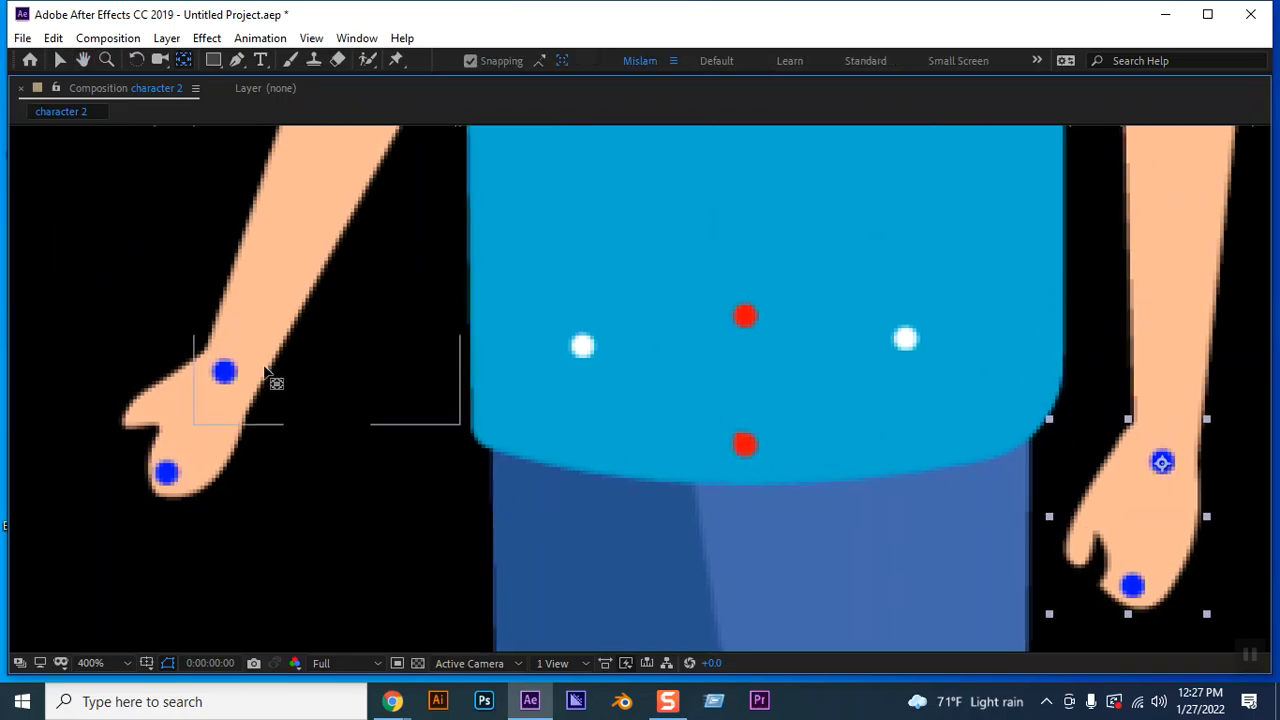
left_click(185, 460)
left_click_drag(196, 421, 225, 373)
Move the rear forearm's anchor point onto the blue elbow marker
key("h")
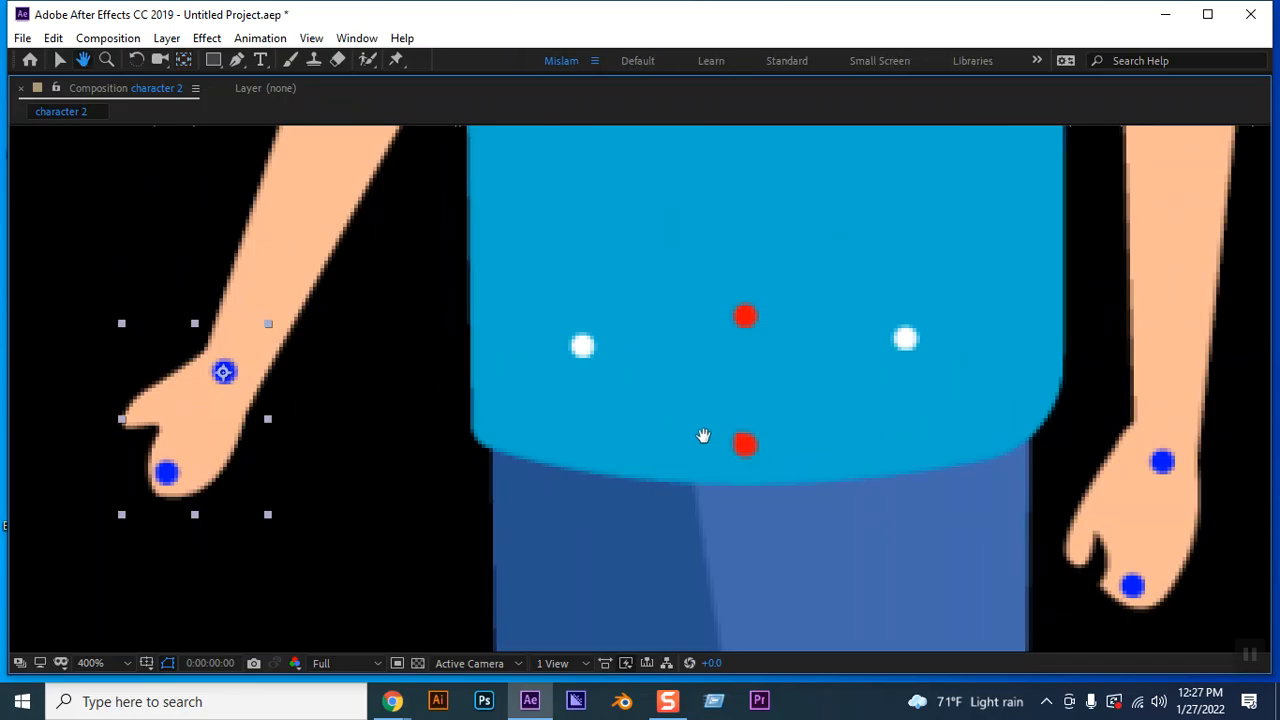
left_click_drag(703, 437, 667, 574)
left_click_drag(571, 389, 683, 594)
key("y")
left_click(440, 528)
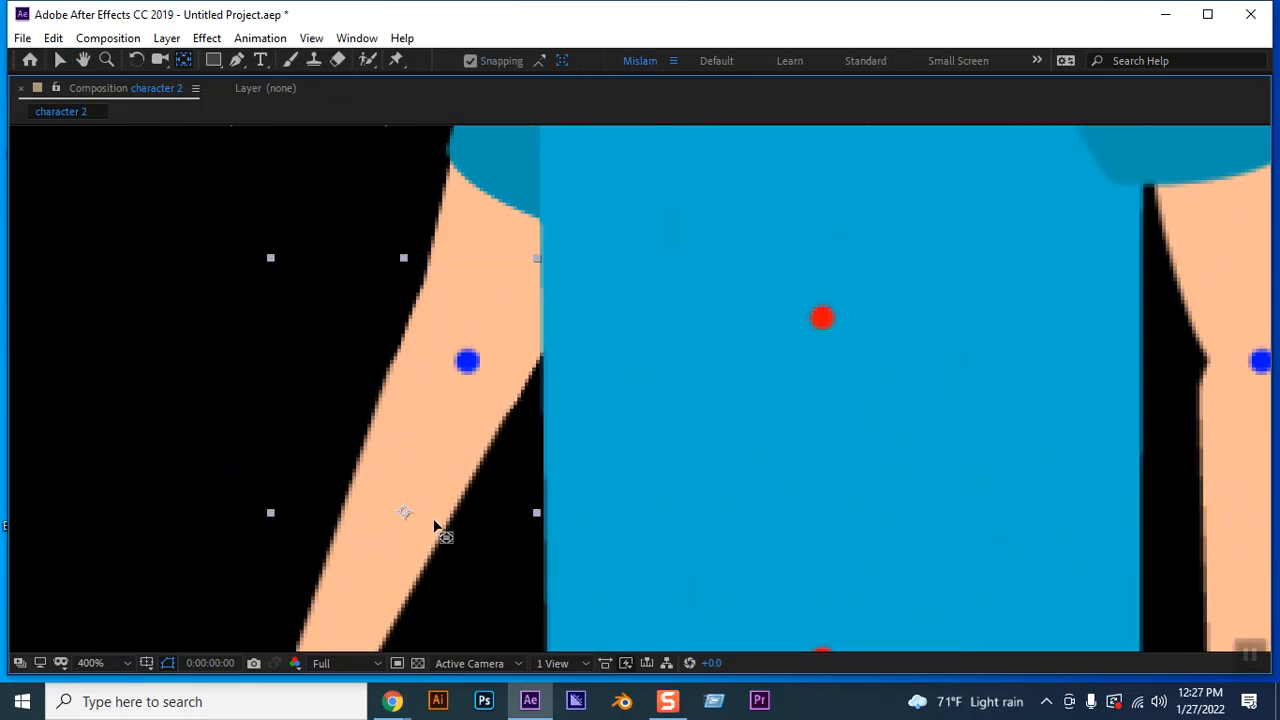
left_click_drag(416, 521, 460, 362)
Select the neck and adjust its anchor point at the red marker just below the collar
key("h")
left_click_drag(593, 375, 575, 600)
left_click_drag(584, 420, 554, 607)
key("y")
key("h")
left_click_drag(771, 183, 694, 309)
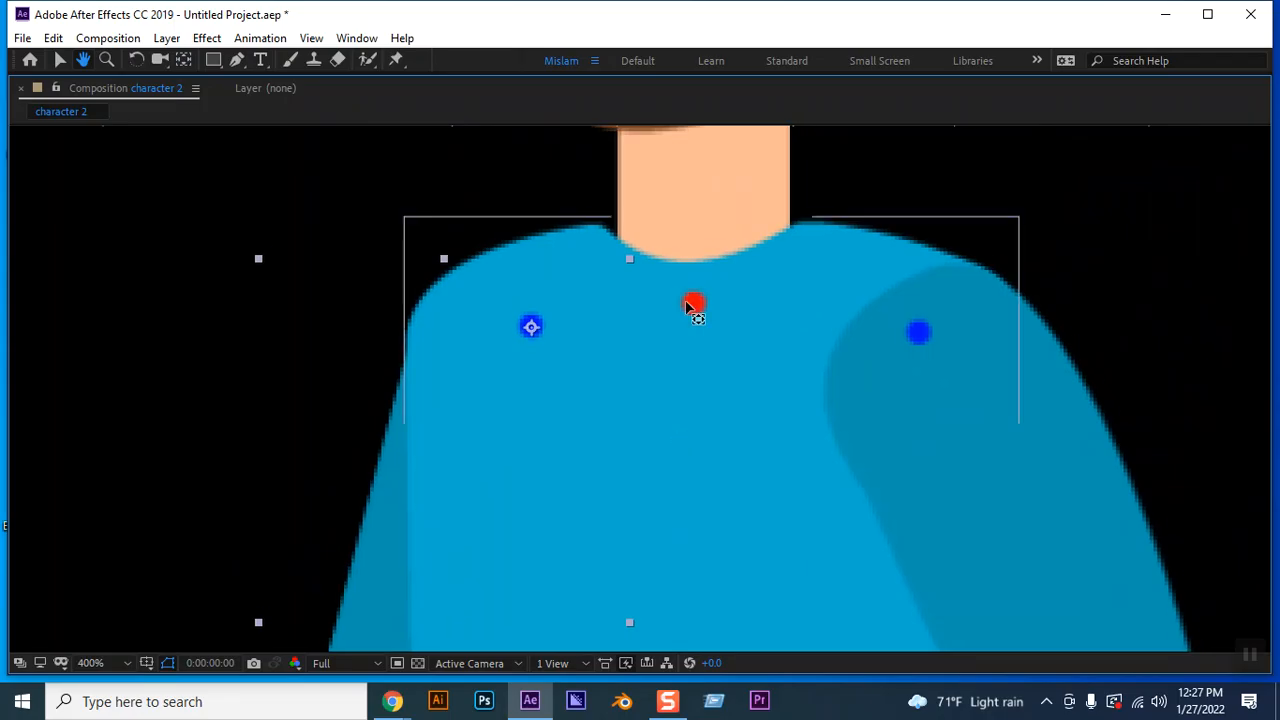
key("y")
left_click(694, 186)
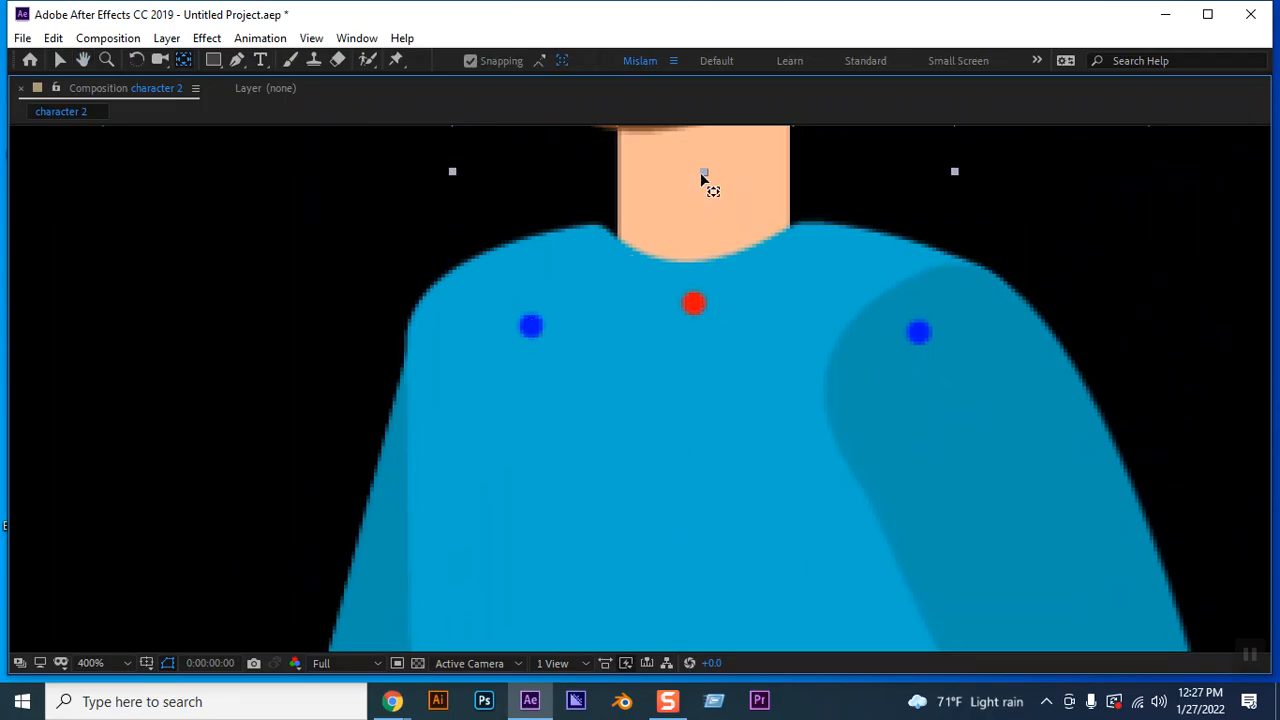
key("h")
left_click_drag(741, 284, 674, 491)
key("y")
left_click(1129, 340)
left_click(668, 398)
left_click(1109, 337)
left_click(695, 410)
left_click_drag(622, 511, 620, 513)
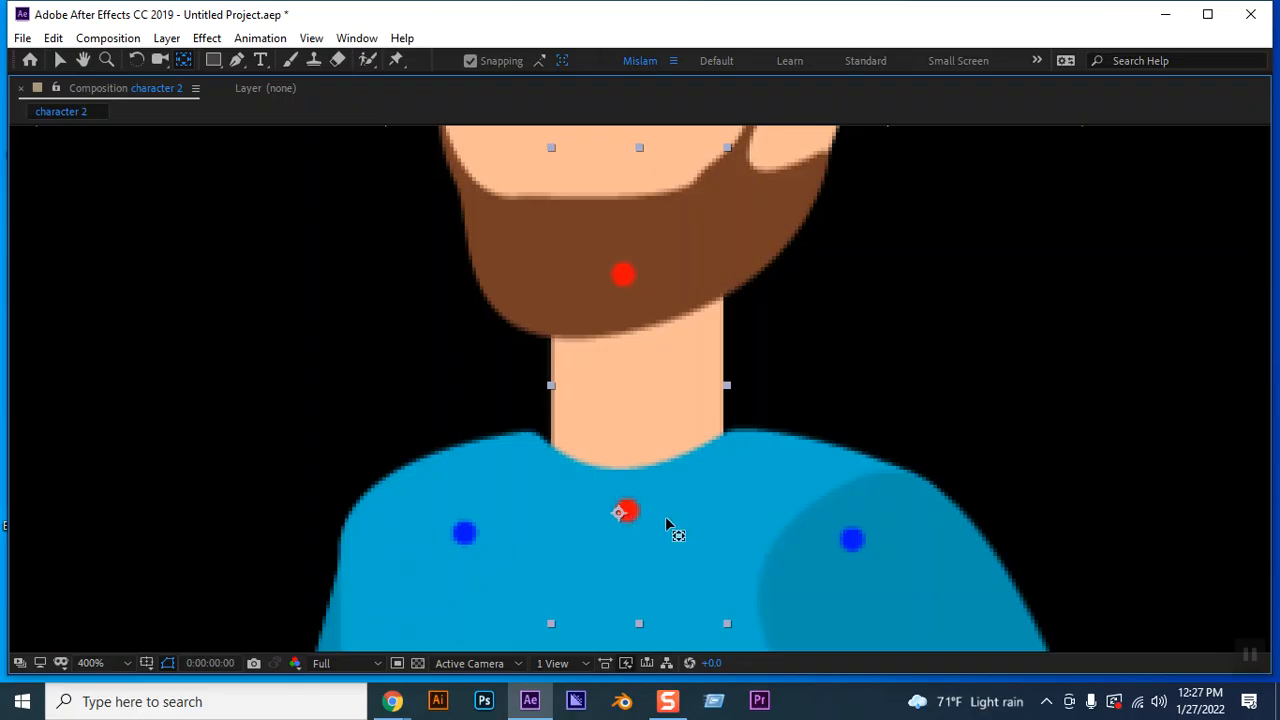
Move the front thigh's anchor point up onto its white hip marker on the lower shirt
key("h")
left_click_drag(669, 528, 606, 124)
left_click_drag(694, 446, 609, 80)
left_click_drag(585, 458, 586, 183)
left_click_drag(625, 401, 588, 161)
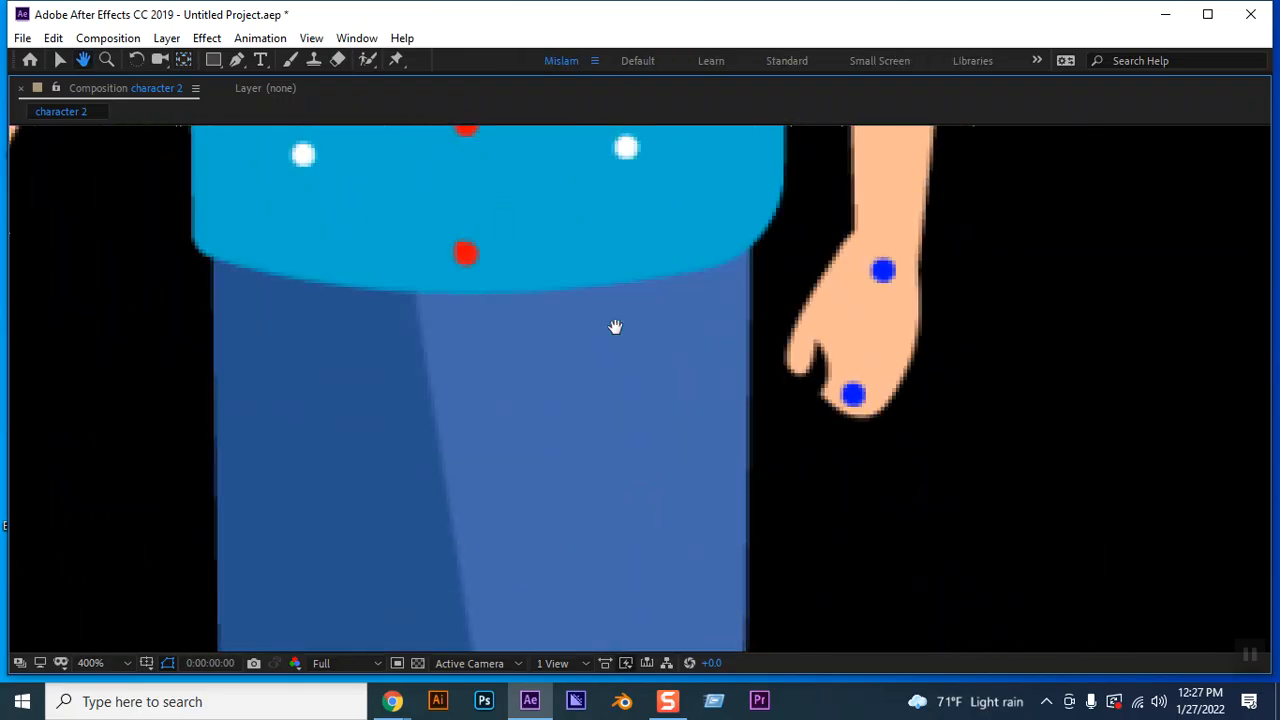
key("y")
left_click_drag(568, 631, 628, 150)
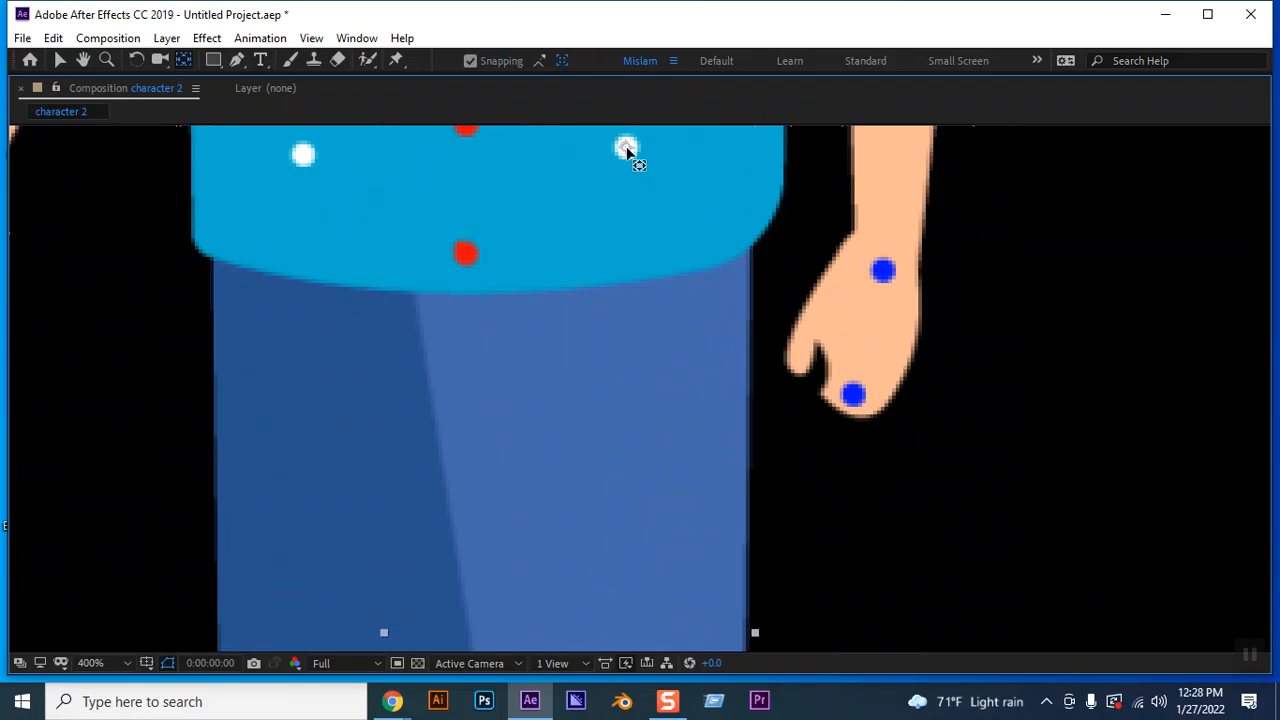
Move the rear thigh's anchor point up onto its white hip marker on the lower shirt
key("h")
left_click_drag(345, 422, 611, 486)
left_click_drag(599, 638, 577, 509)
left_click(548, 563)
left_click_drag(616, 562, 548, 455)
left_click_drag(544, 408, 548, 352)
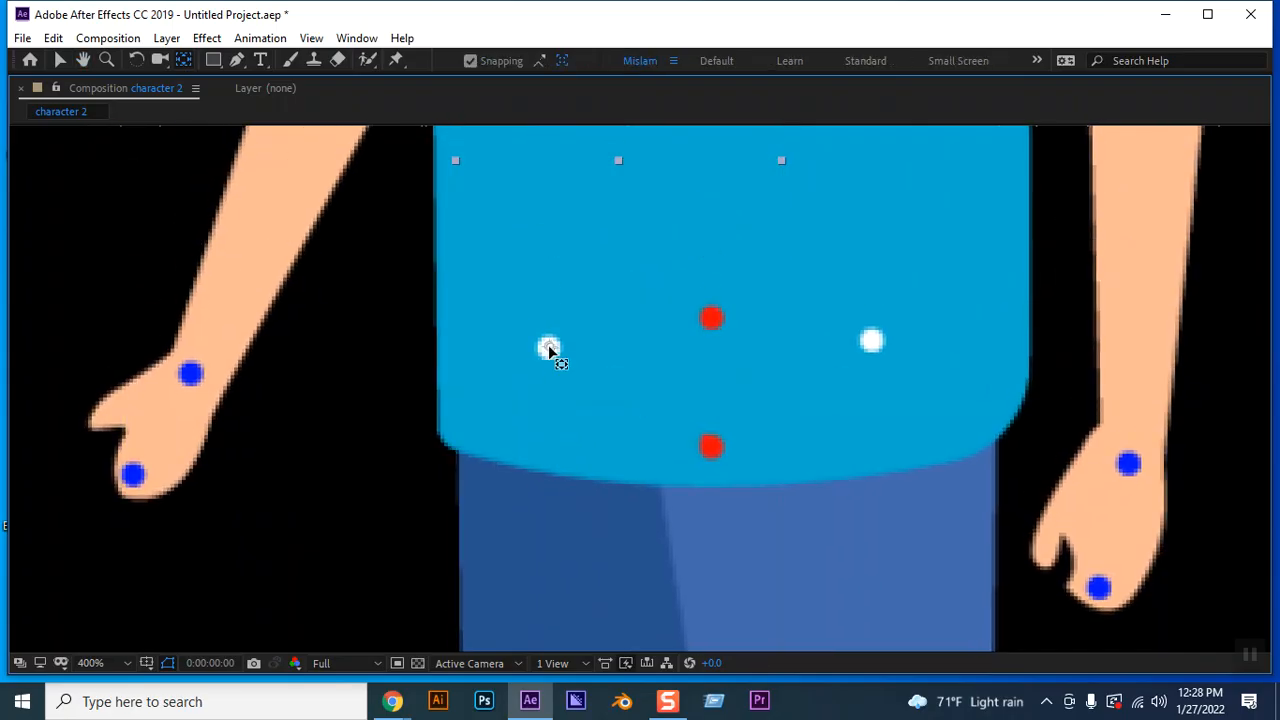
Move the rear calf's anchor point up onto the white knee marker
scroll(549, 357, "down", 10)
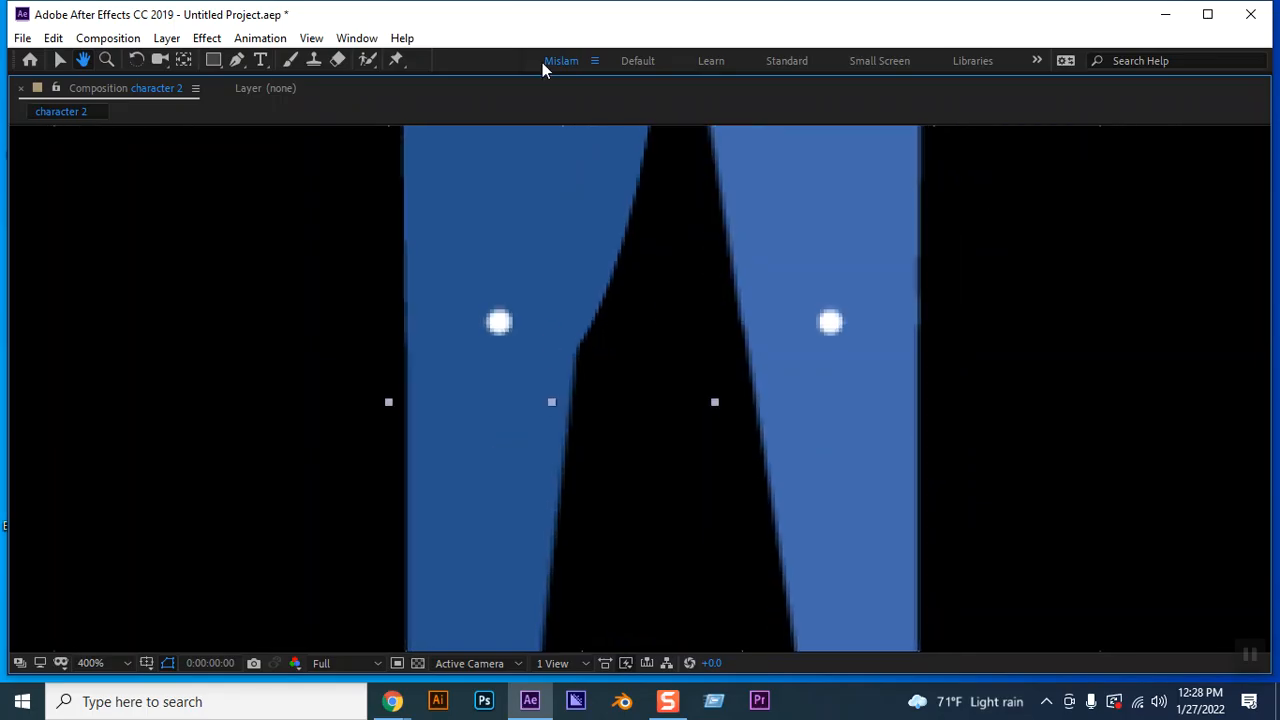
left_click(501, 505)
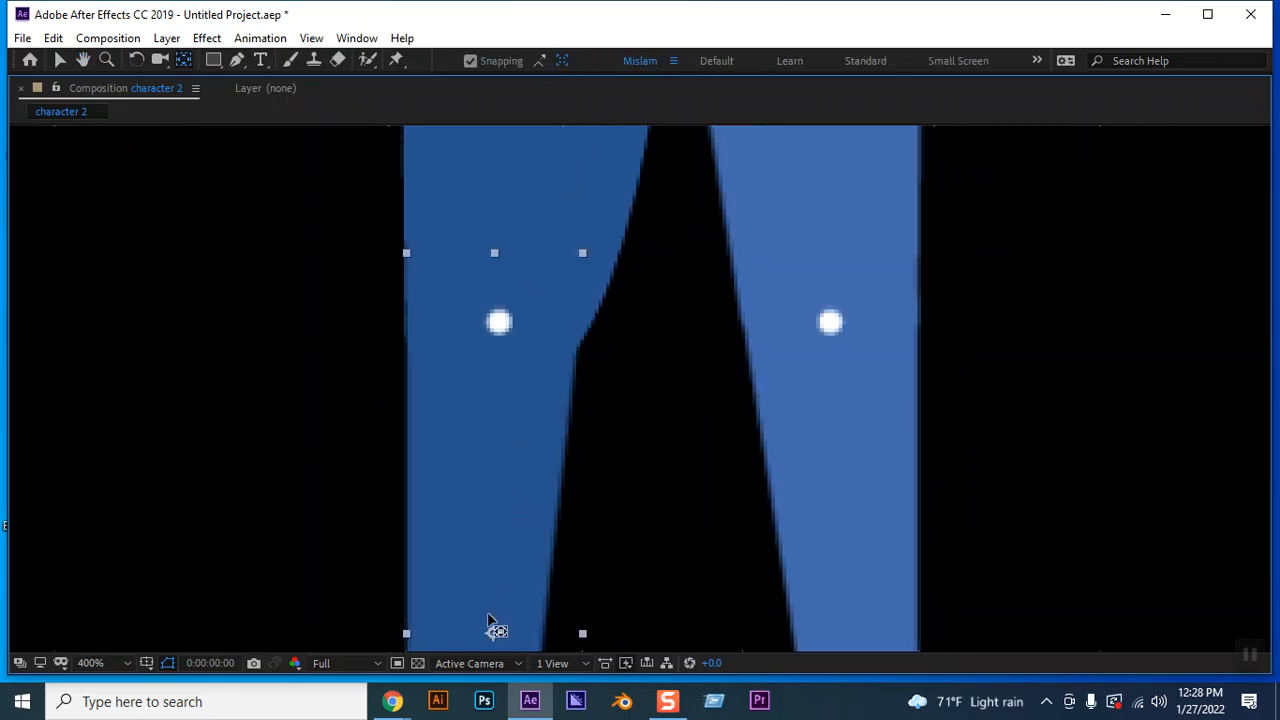
left_click_drag(493, 635, 502, 324)
Move the front calf's anchor point up onto the white knee marker
key("space")
left_click(798, 376)
key("space")
left_click_drag(860, 537, 760, 380)
left_click(762, 392)
left_click_drag(731, 478, 736, 171)
Move the front and rear feet's anchor points onto the white ankle marker in the upper part of each shoe
key("space")
scroll(756, 505, "down", 1)
scroll(756, 505, "down", 5)
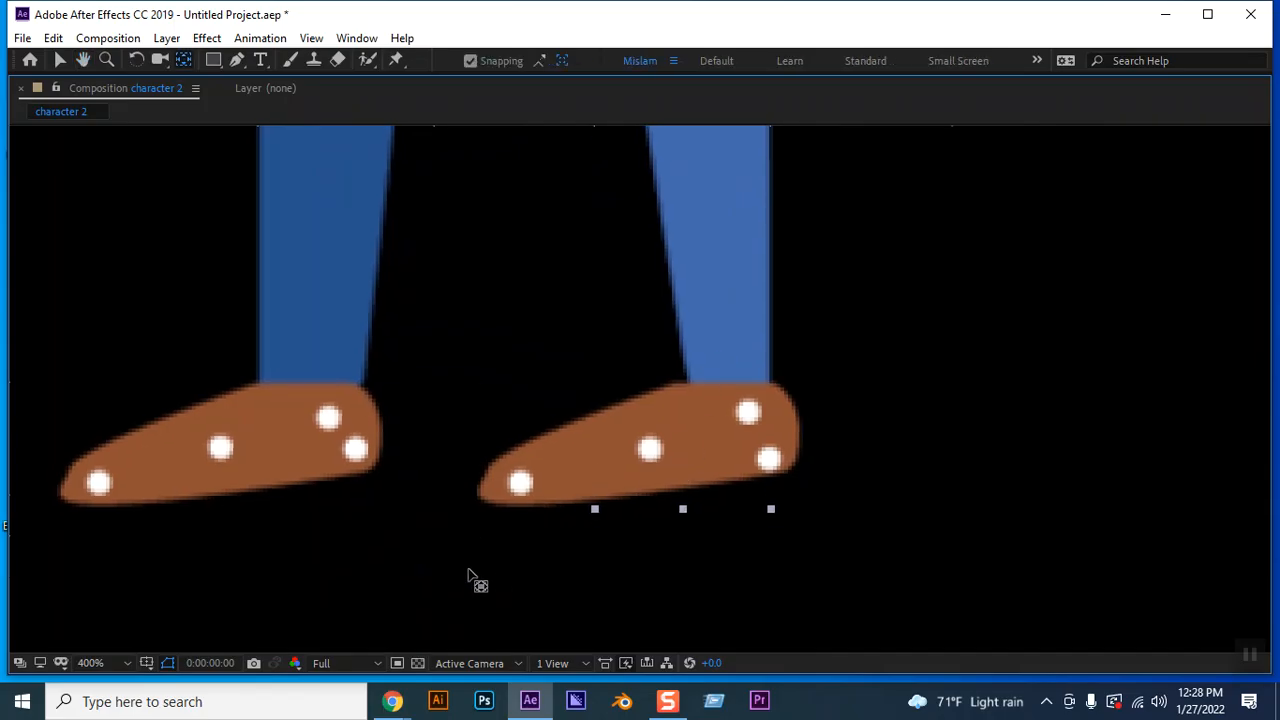
left_click(468, 524)
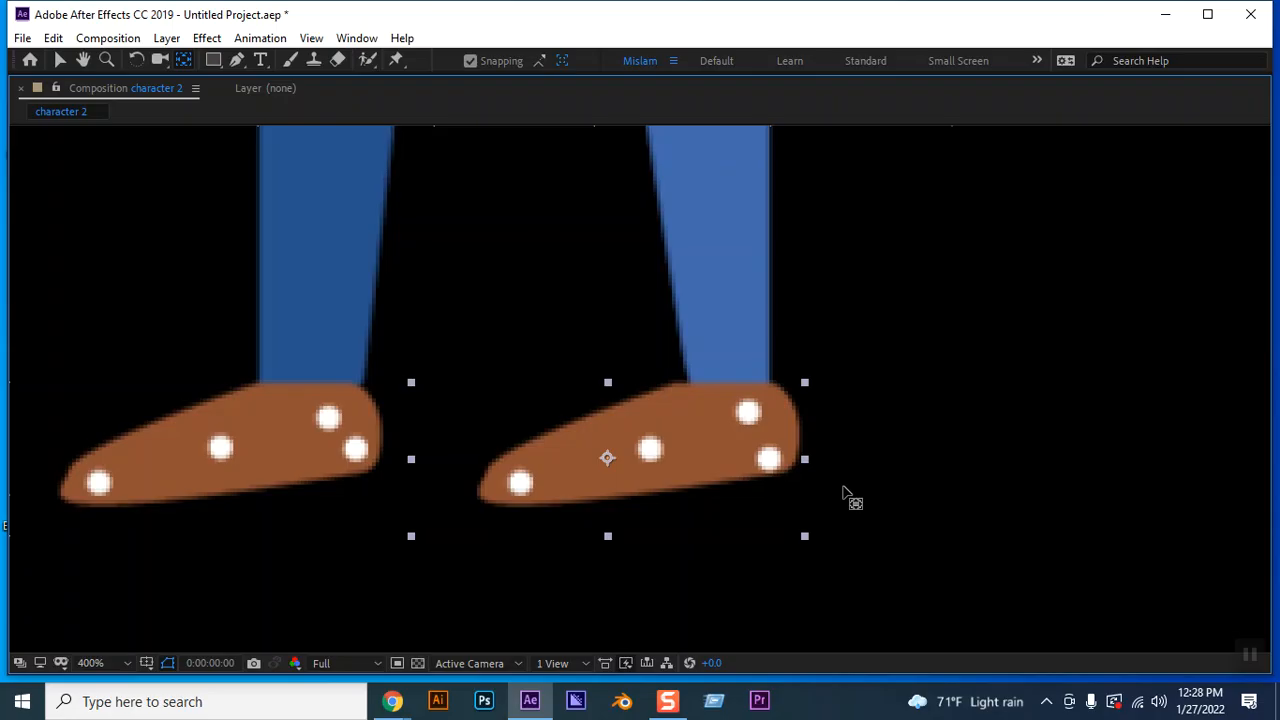
left_click_drag(612, 463, 751, 424)
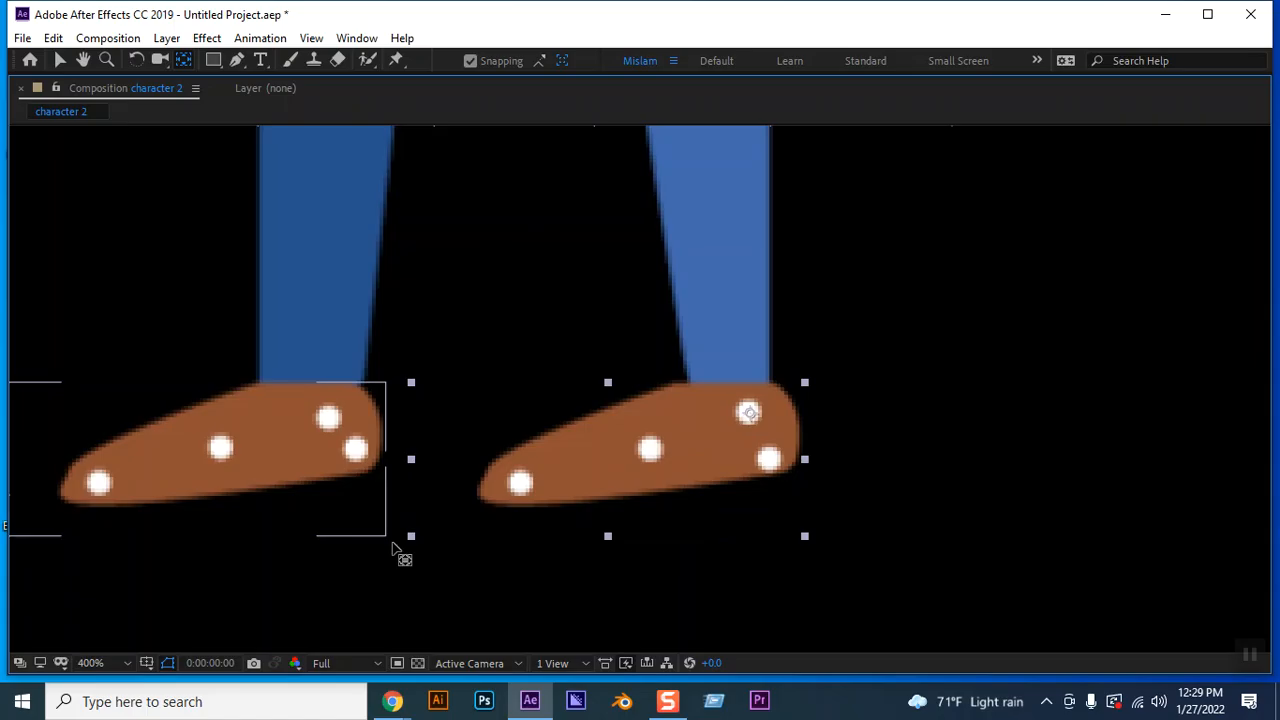
left_click(190, 488)
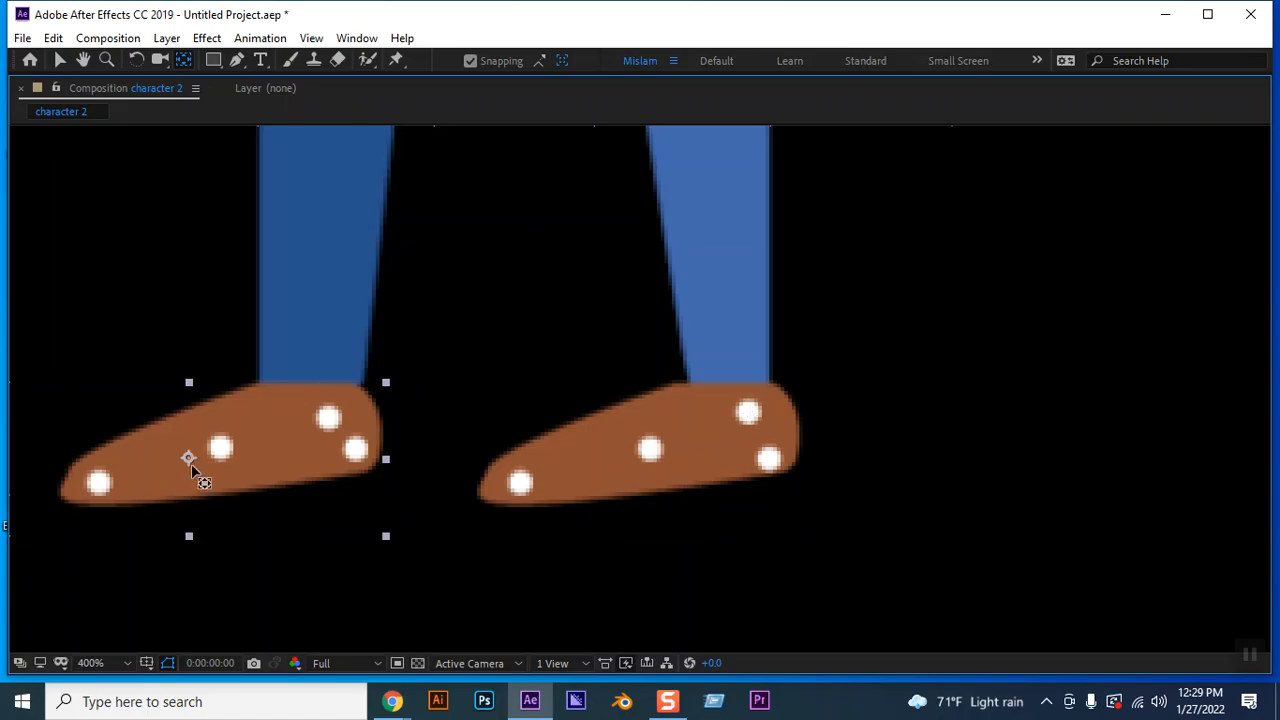
left_click_drag(198, 464, 329, 425)
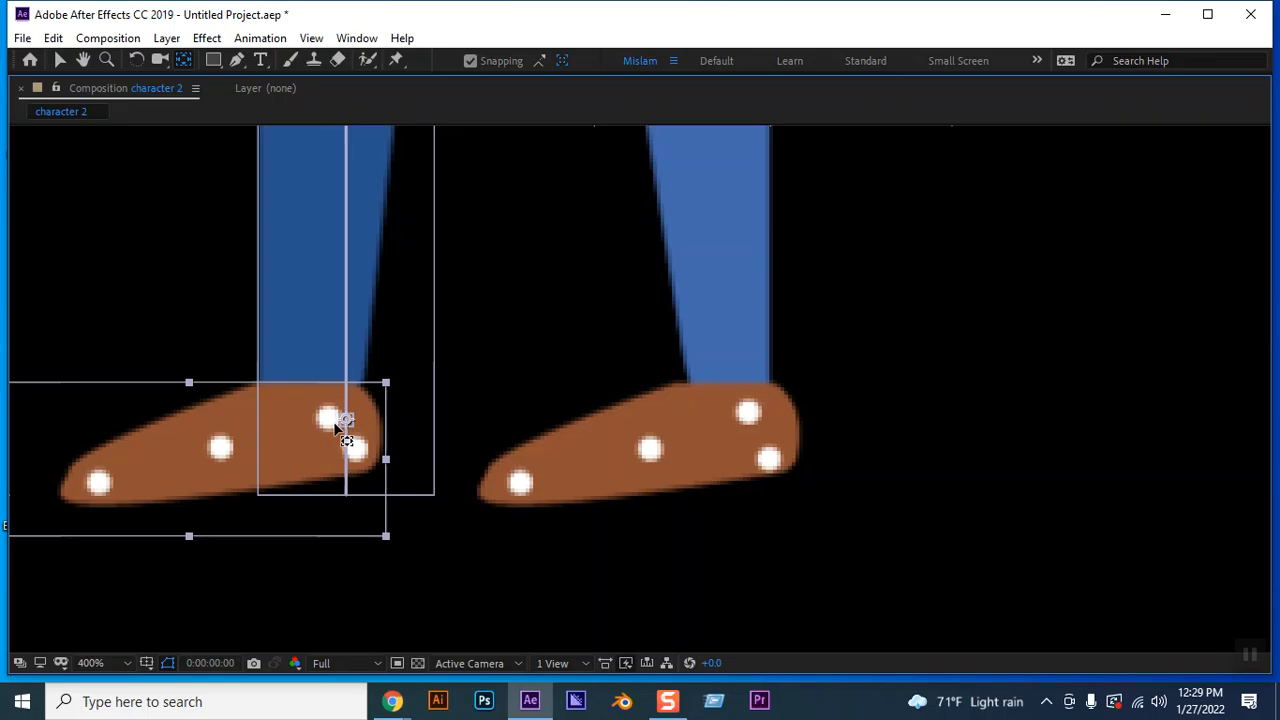
Check the position of the rear calf's anchor point against the white knee marker
key("space")
left_click_drag(405, 408, 463, 569)
left_click(415, 464)
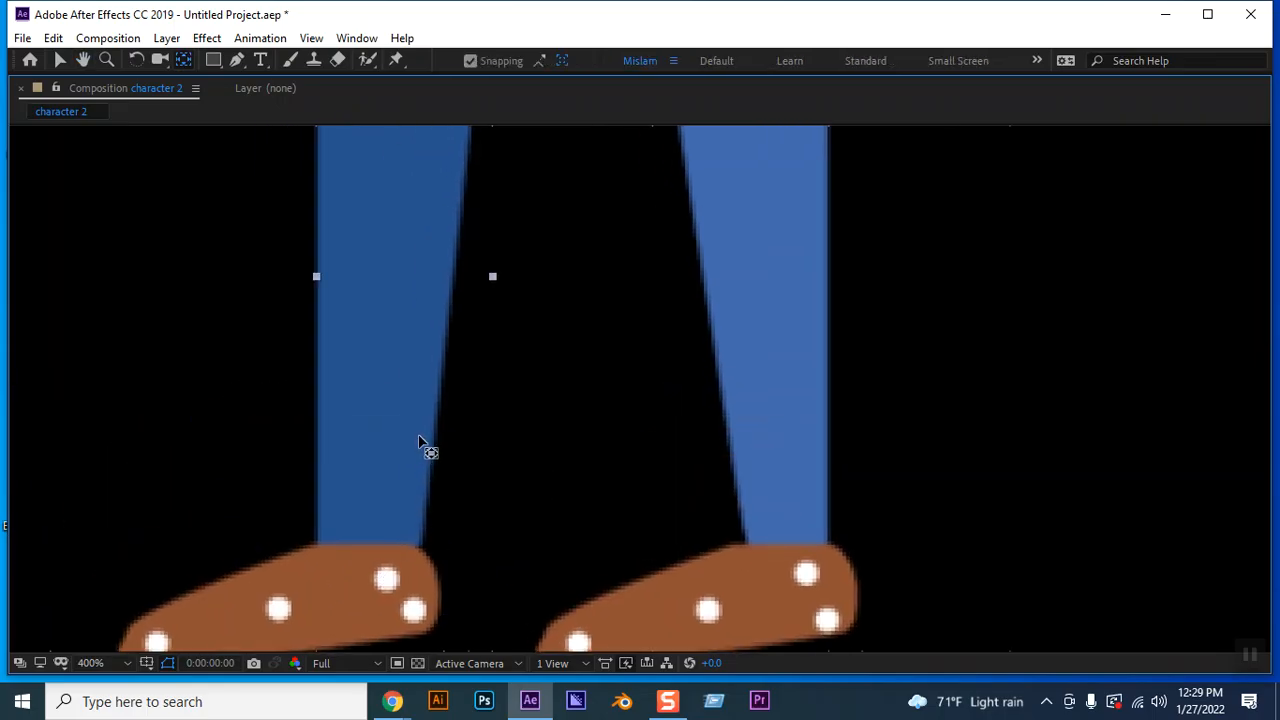
key("space")
left_click_drag(431, 366, 434, 502)
left_click_drag(437, 421, 434, 457)
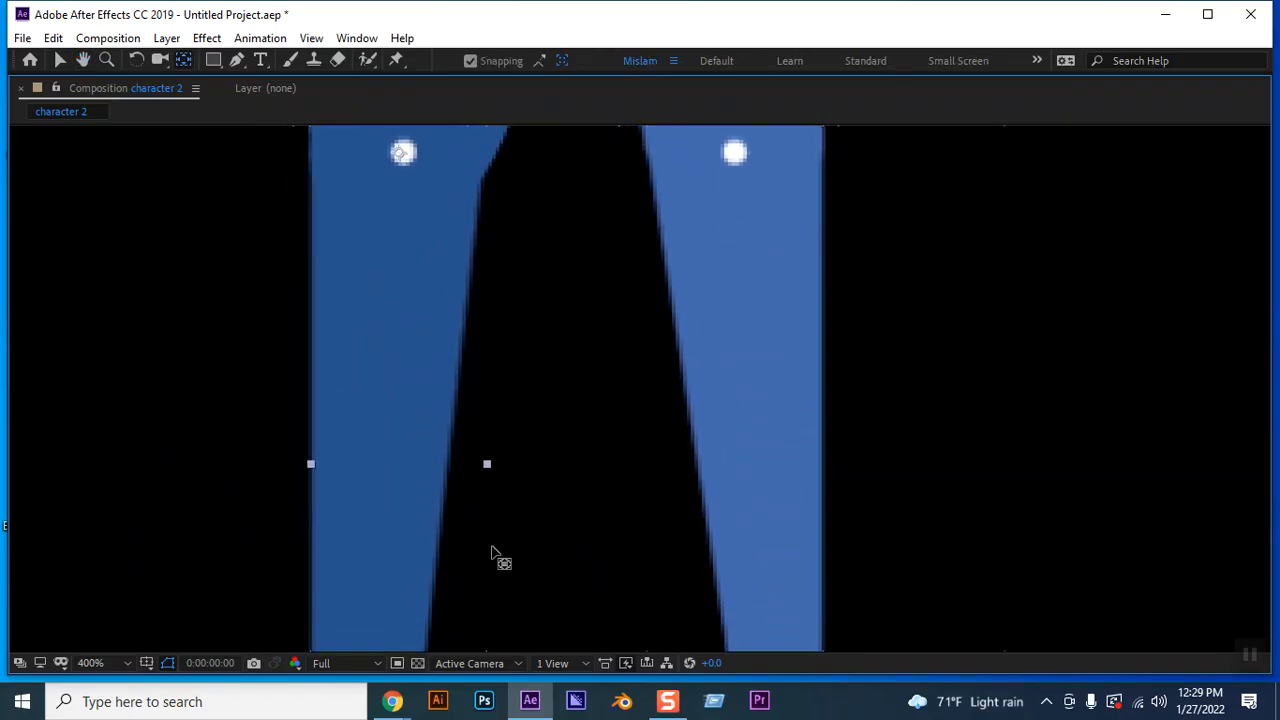
Restore the full panel layout and lock all the body-part layers from Head down to hand
key("grave")
key("space")
scroll(714, 257, "down", 2)
scroll(713, 257, "down", 1)
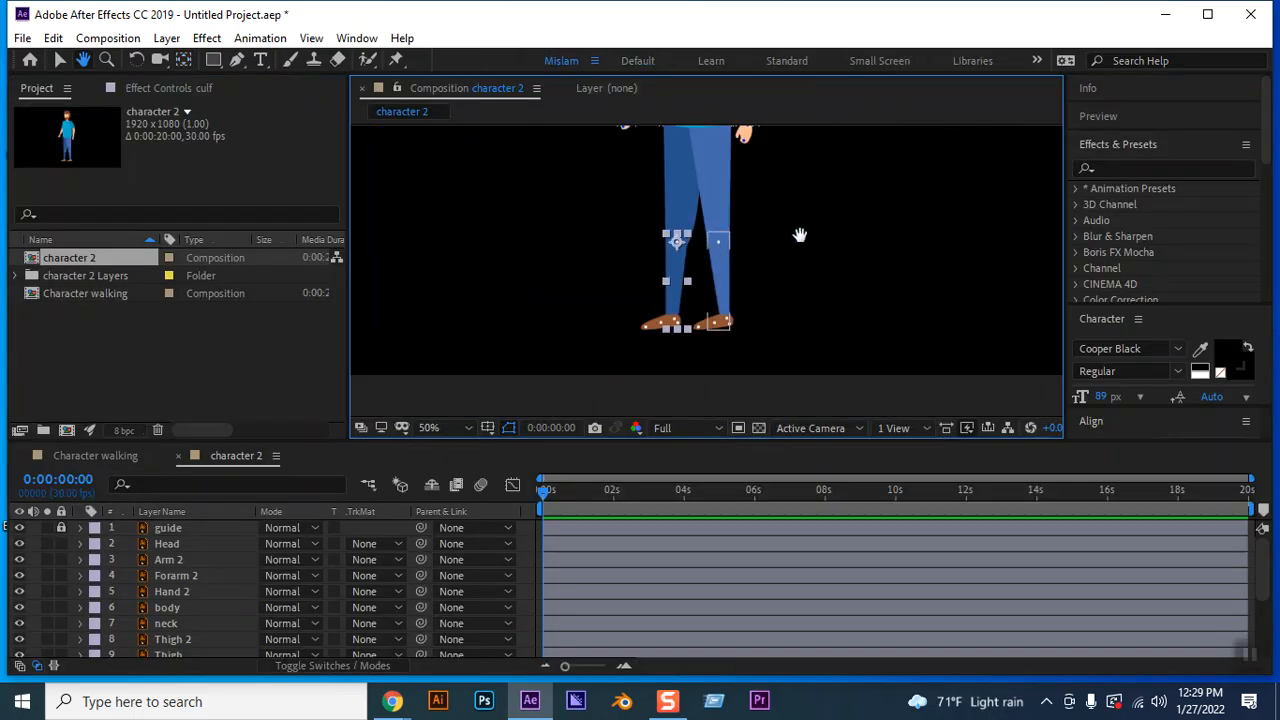
scroll(858, 275, "up", 3)
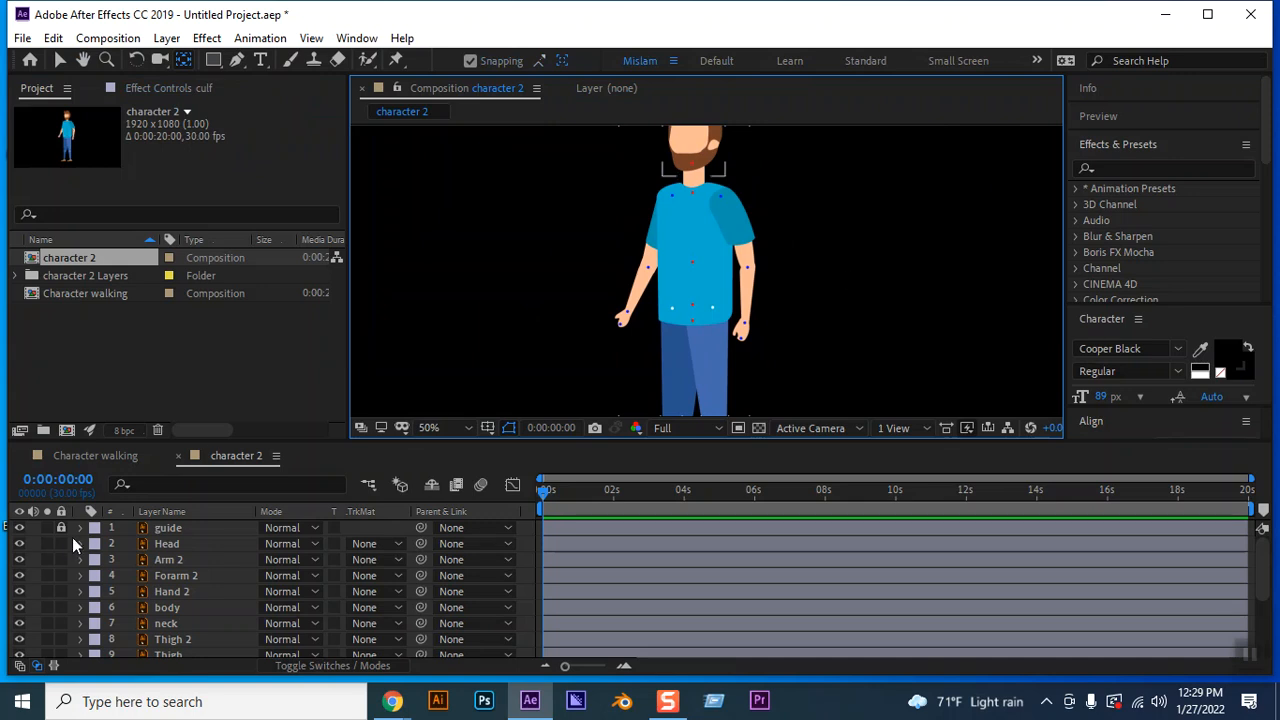
left_click_drag(63, 541, 64, 601)
left_click_drag(65, 656, 69, 663)
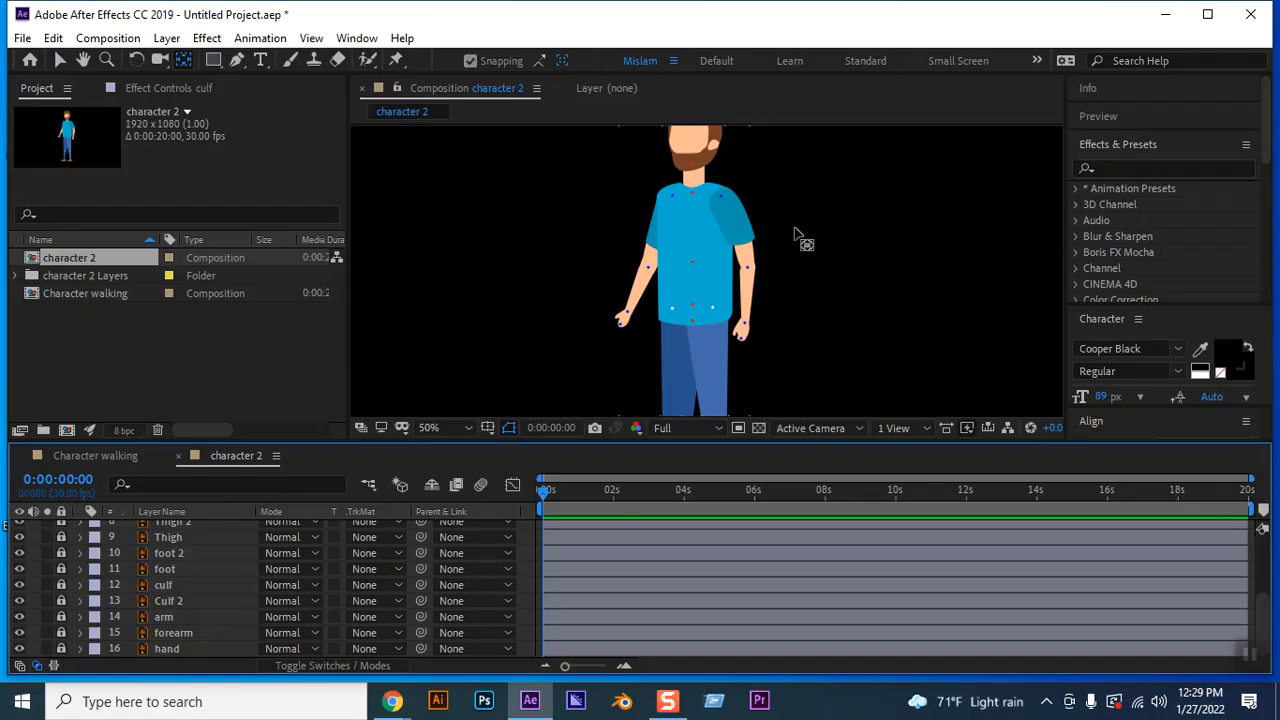
left_click(745, 222)
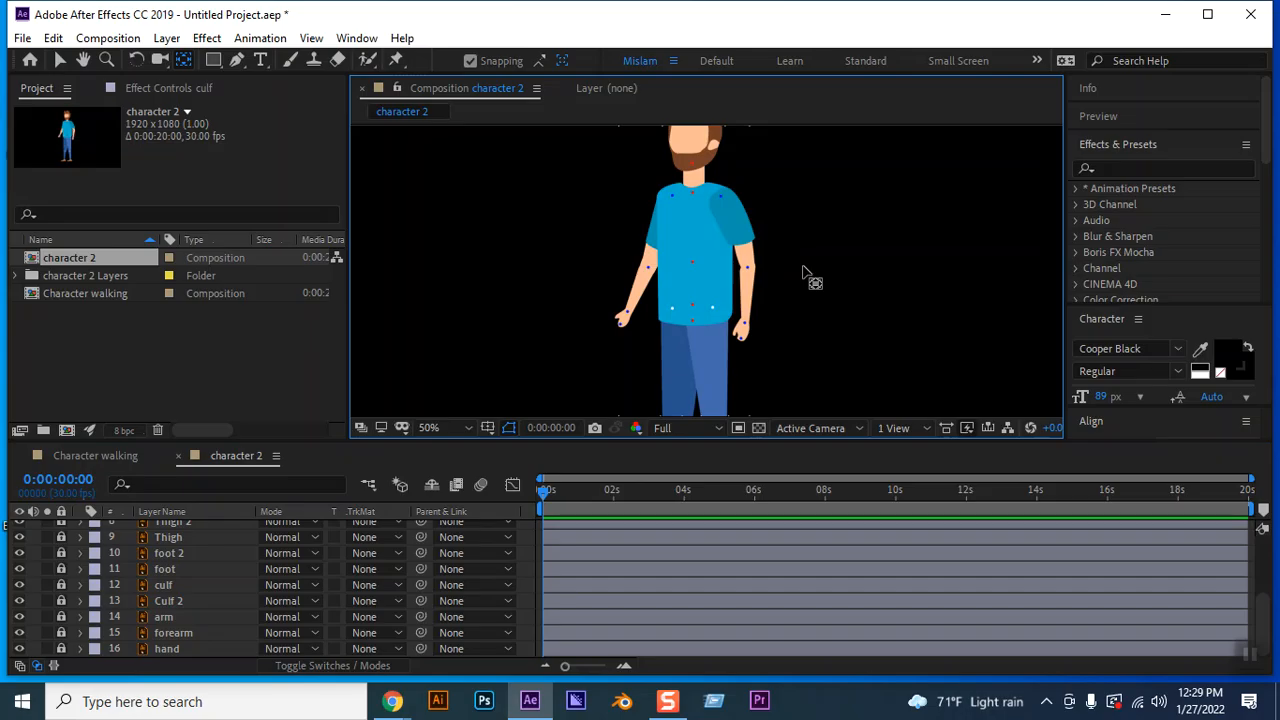
scroll(60, 548, "up", 3)
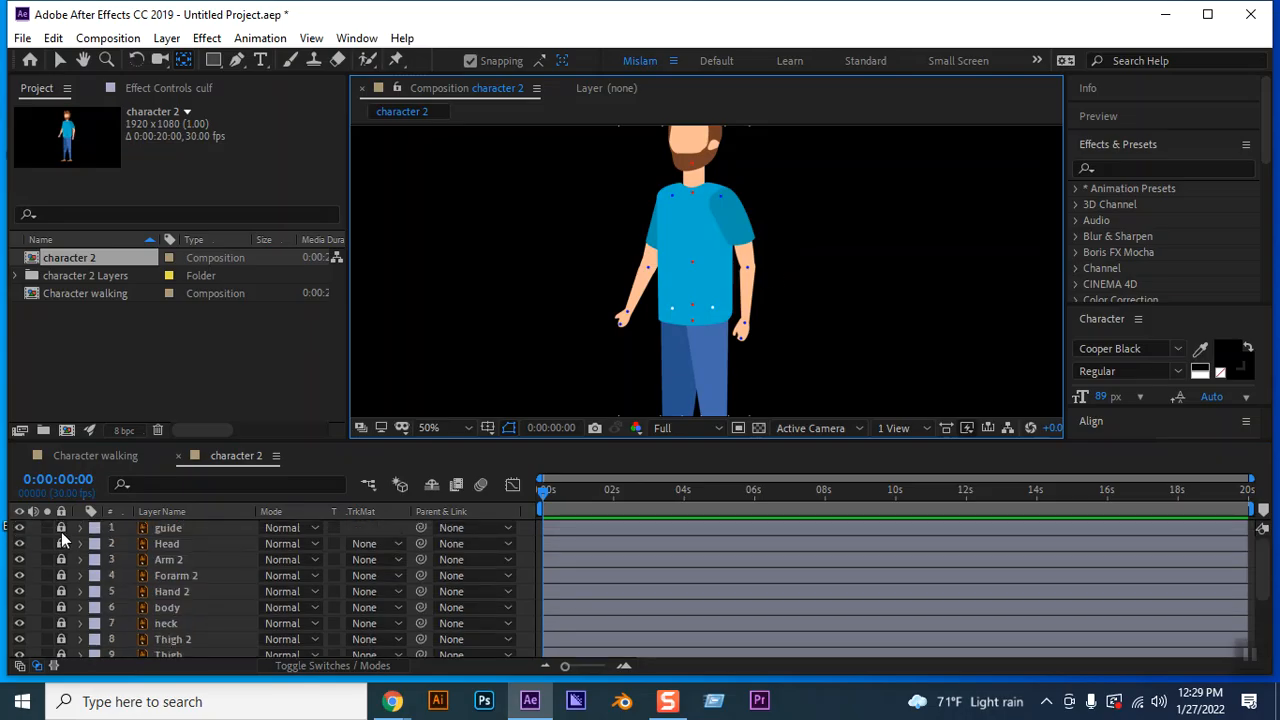
Open the Duik Bassel.2 script with its Rigging tools and resize its floating window to be narrower with the tool list in view
left_click(358, 40)
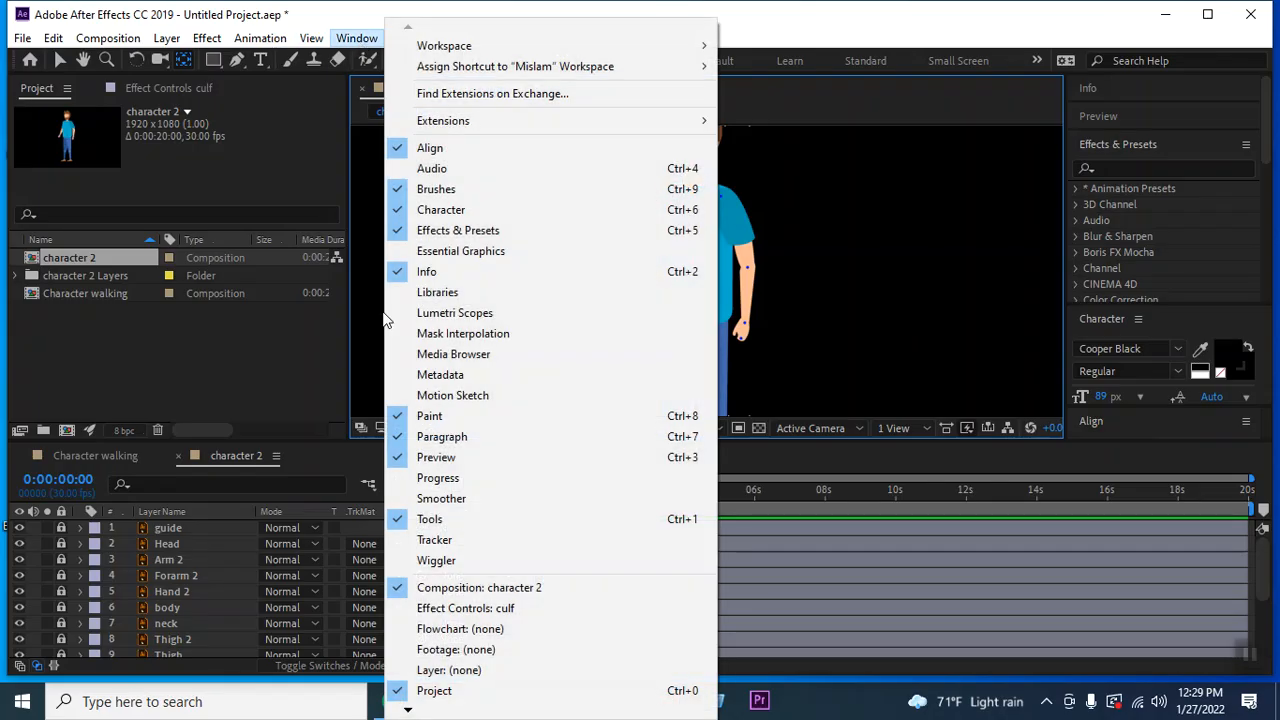
mouse_move(408, 708)
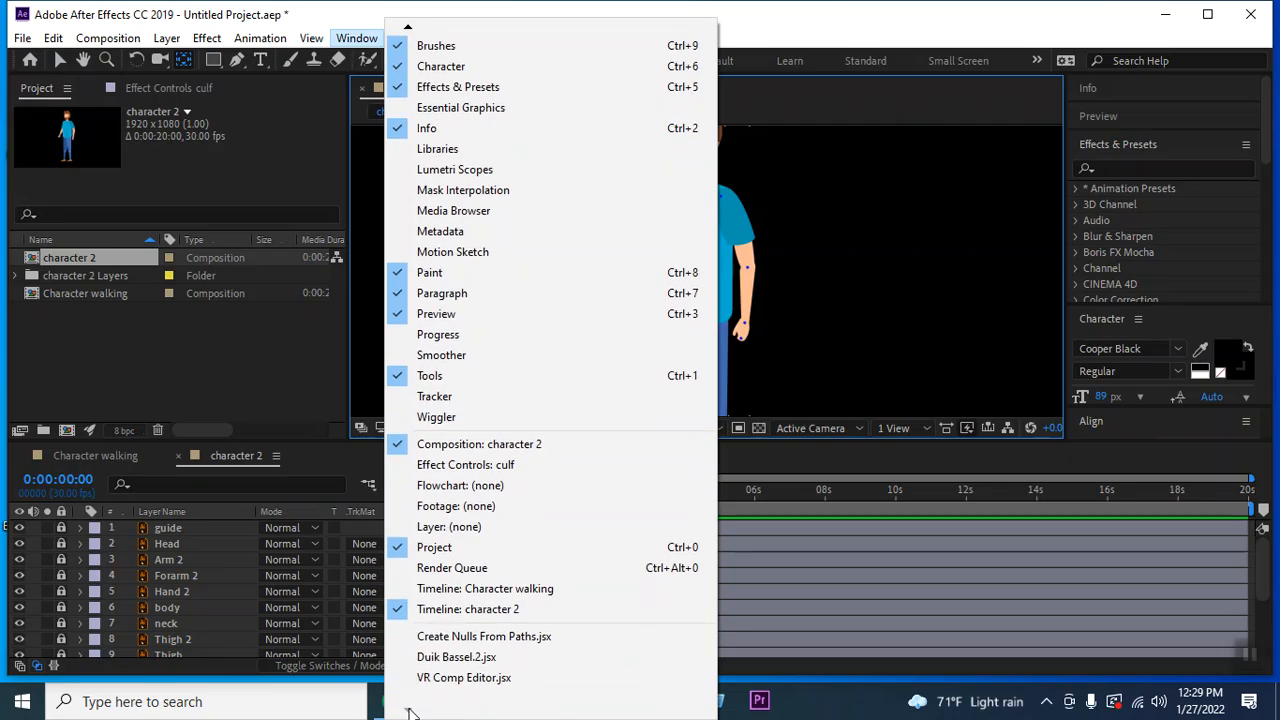
left_click(477, 659)
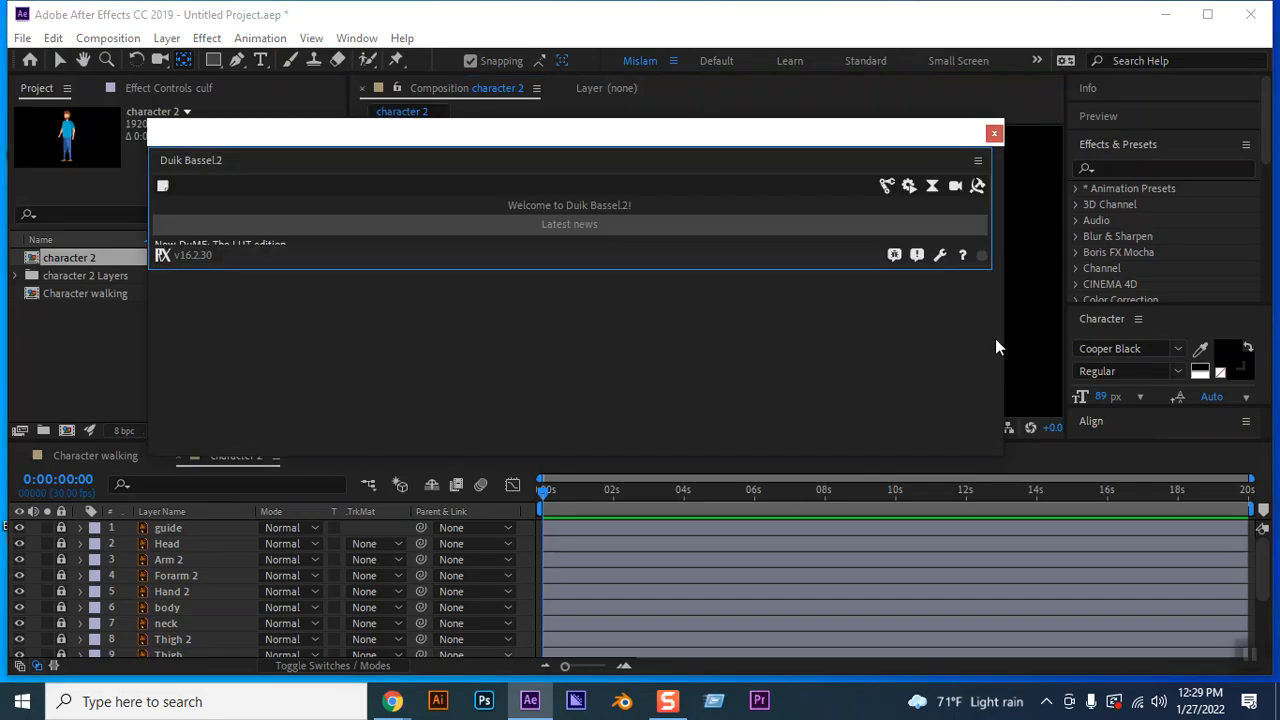
left_click_drag(1005, 335, 430, 339)
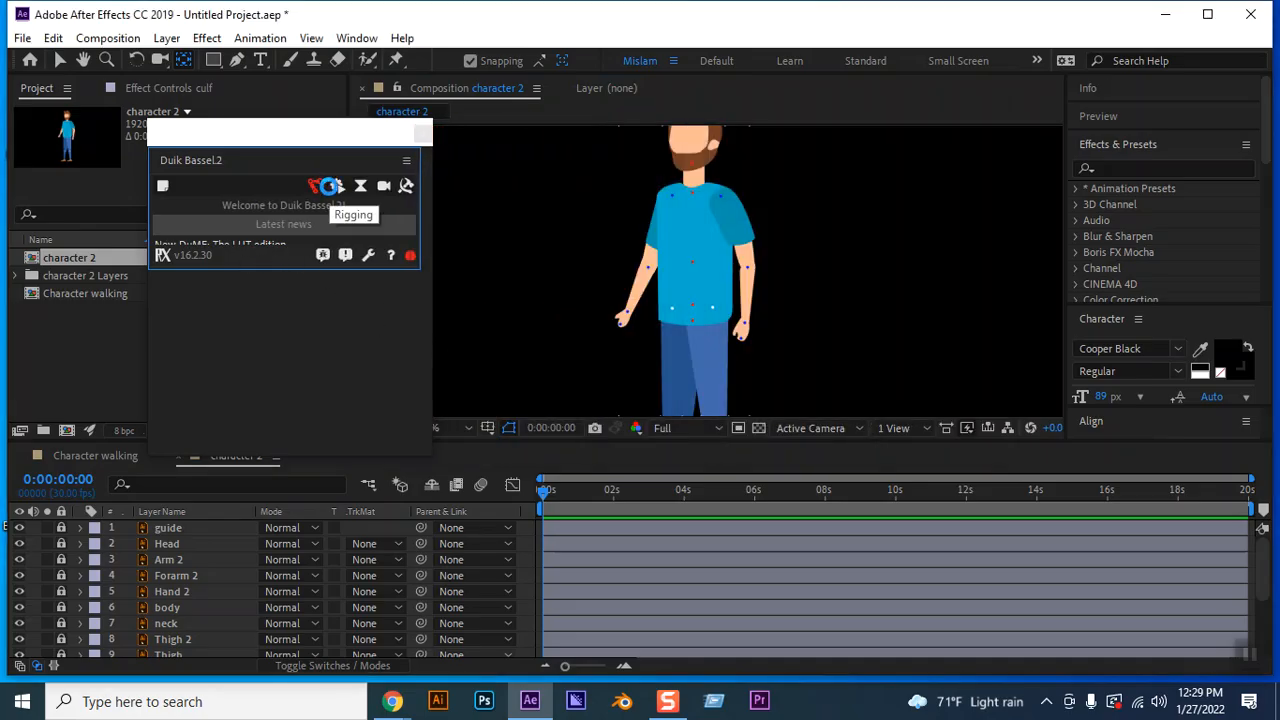
left_click(316, 185)
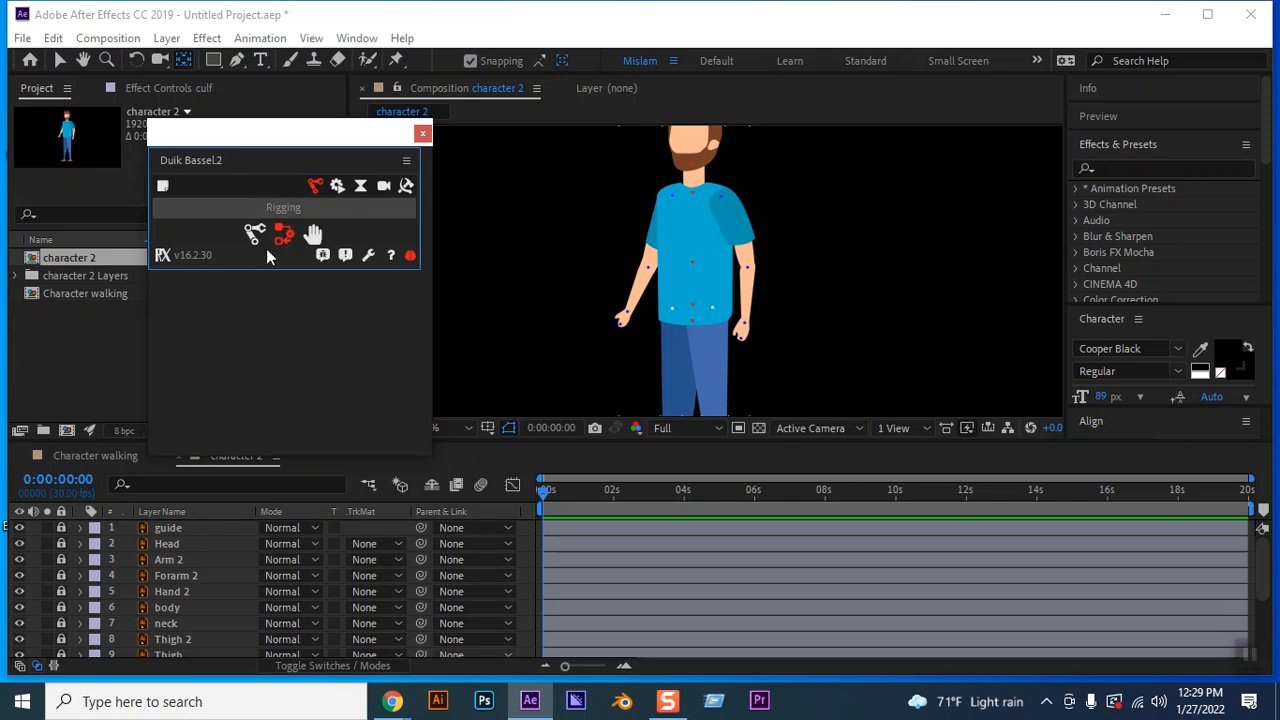
left_click_drag(273, 268, 272, 460)
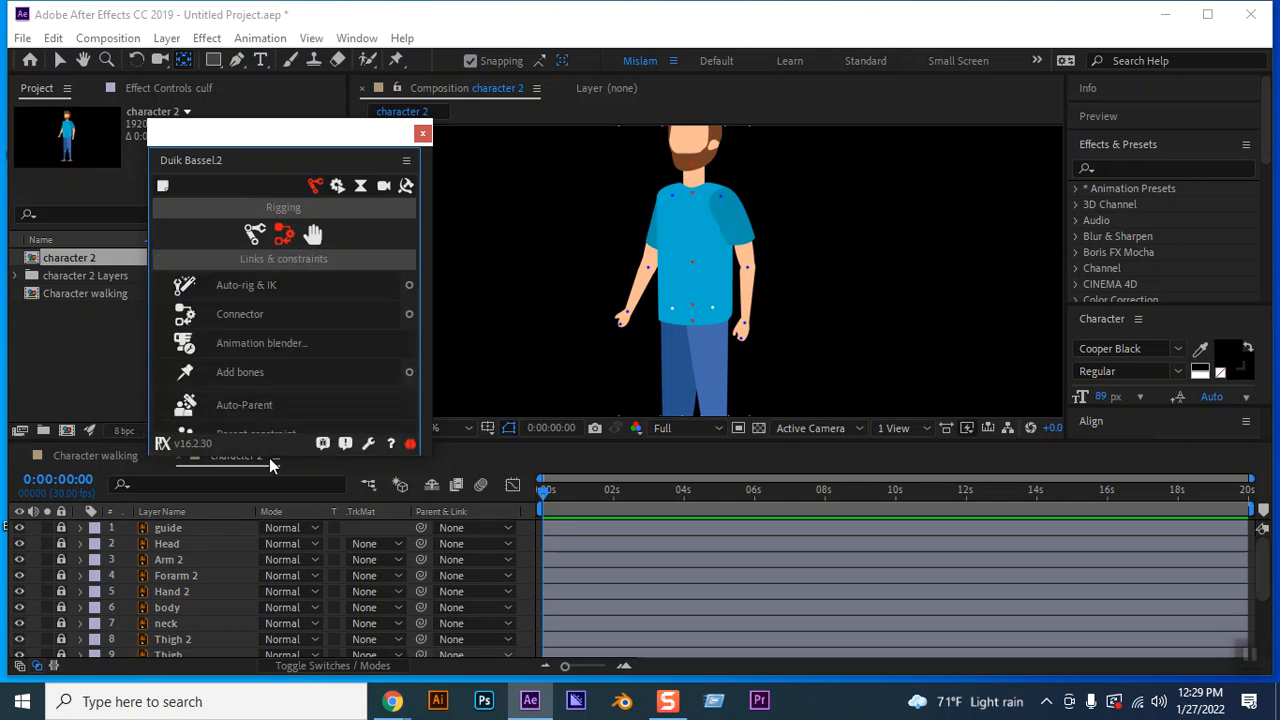
Dock Duik Bassel.2 between the composition view and Effects & Presets, then make it a narrow, full-height column
left_click_drag(316, 163, 1061, 249)
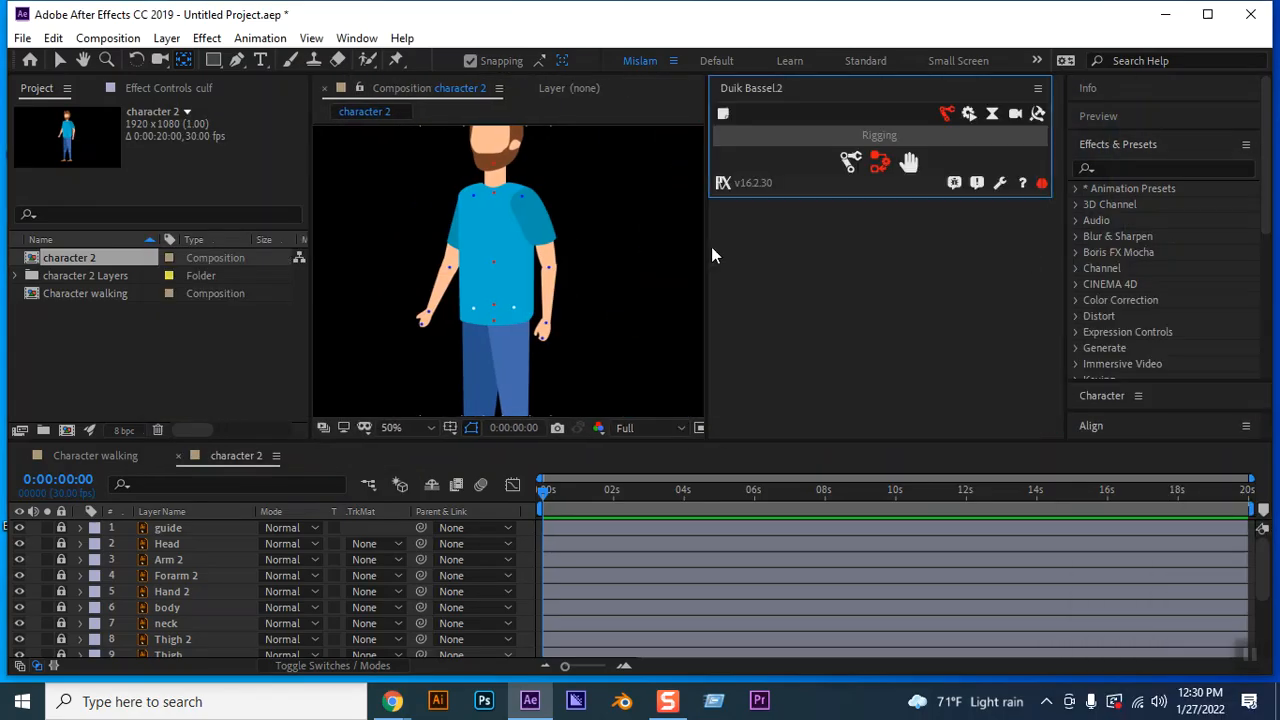
left_click_drag(711, 251, 916, 248)
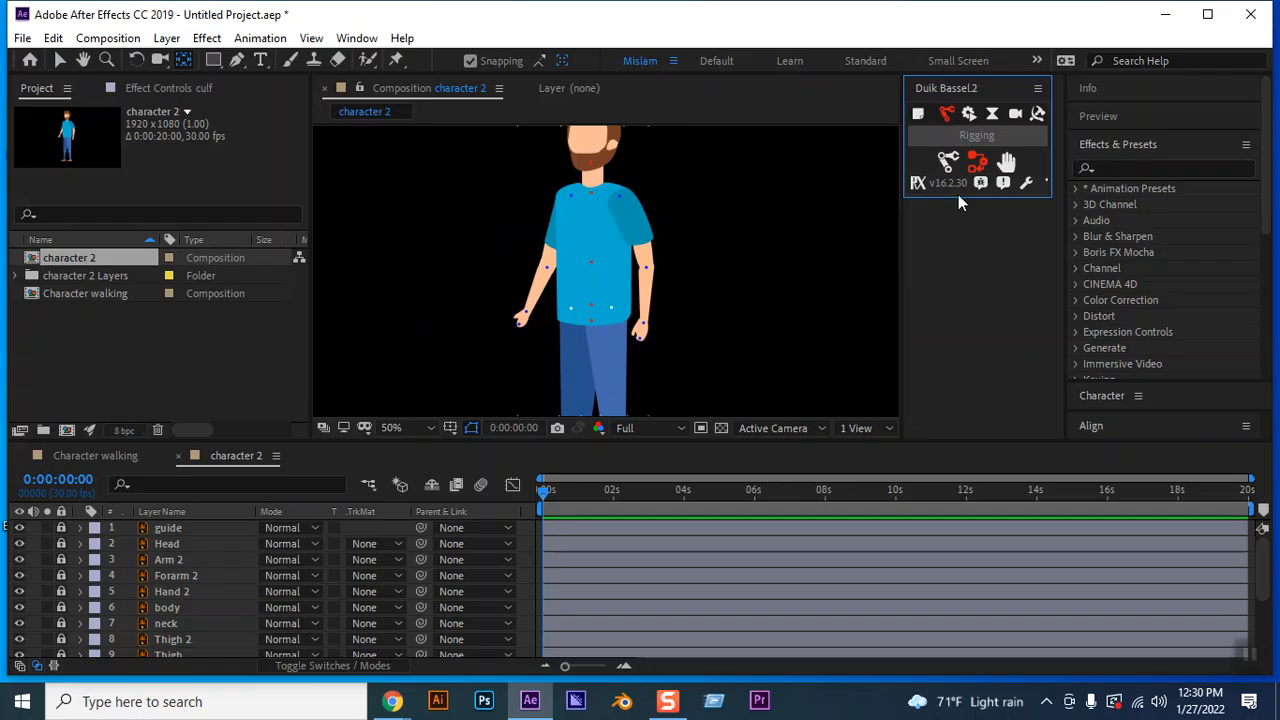
left_click_drag(958, 198, 978, 435)
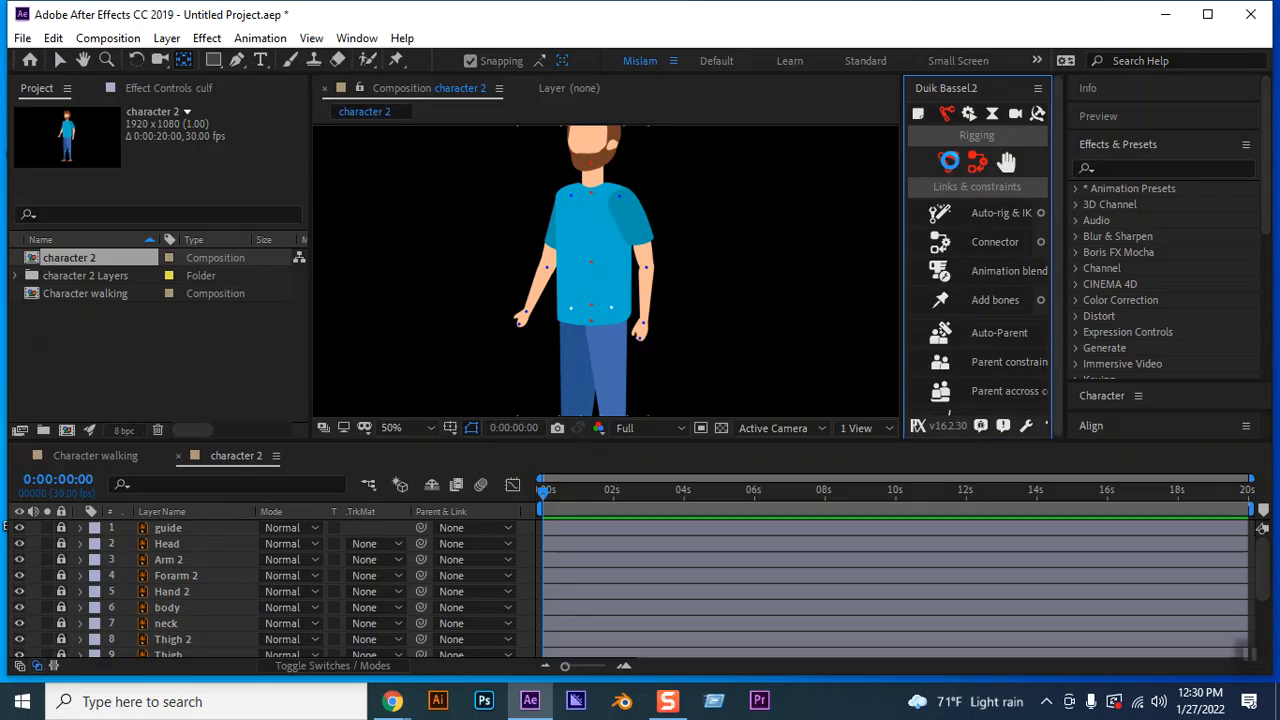
Create a Duik Hominoid structure in the character 2 composition and review its new layers
left_click(948, 163)
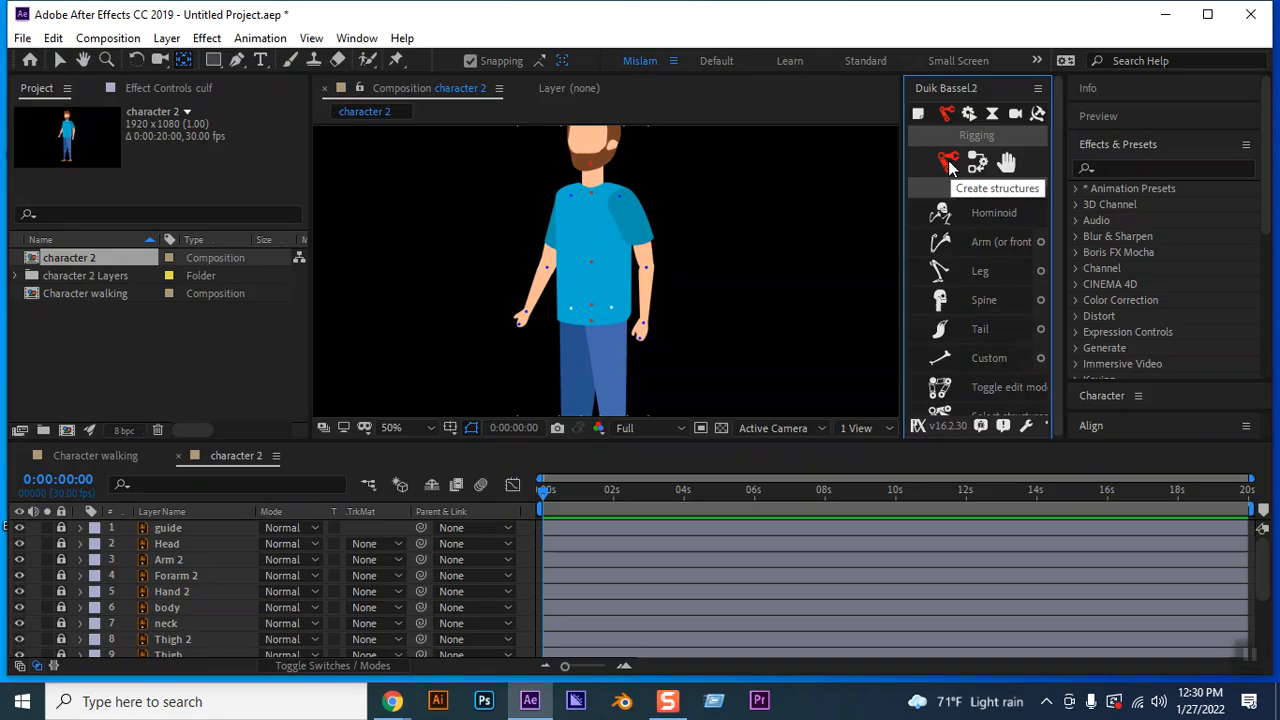
left_click(993, 220)
left_click(993, 213)
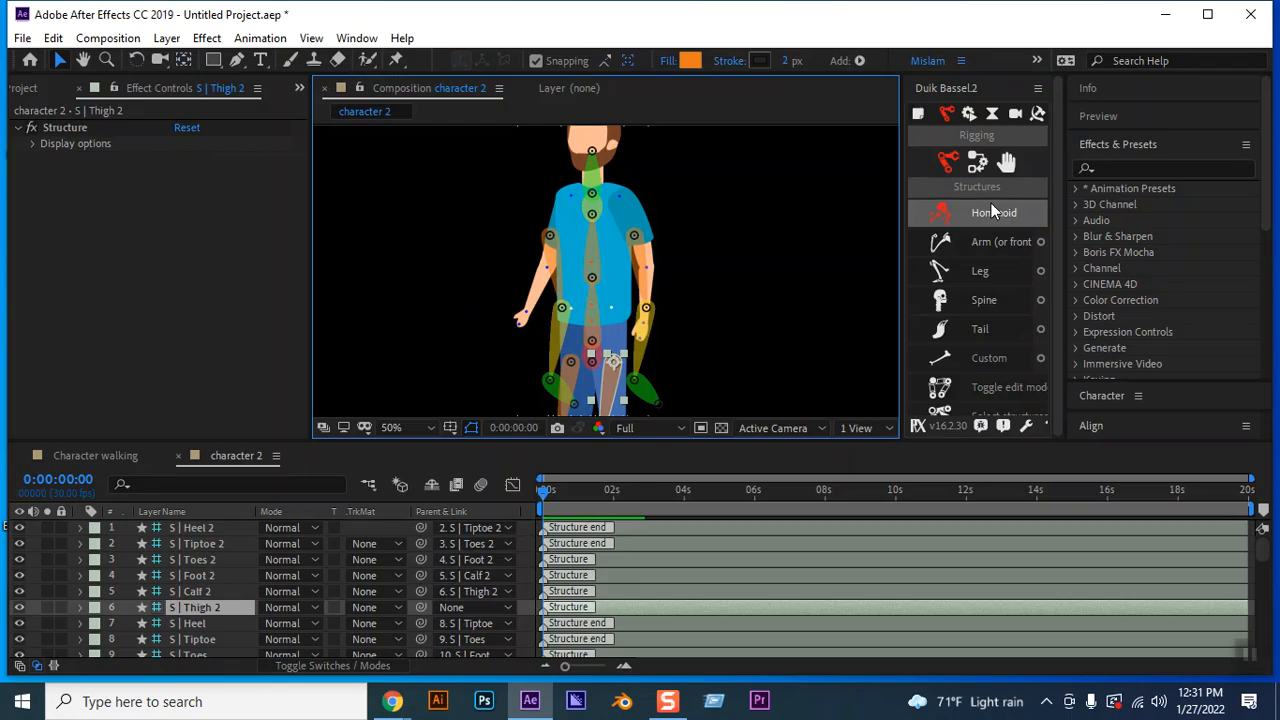
scroll(128, 596, "down", 7)
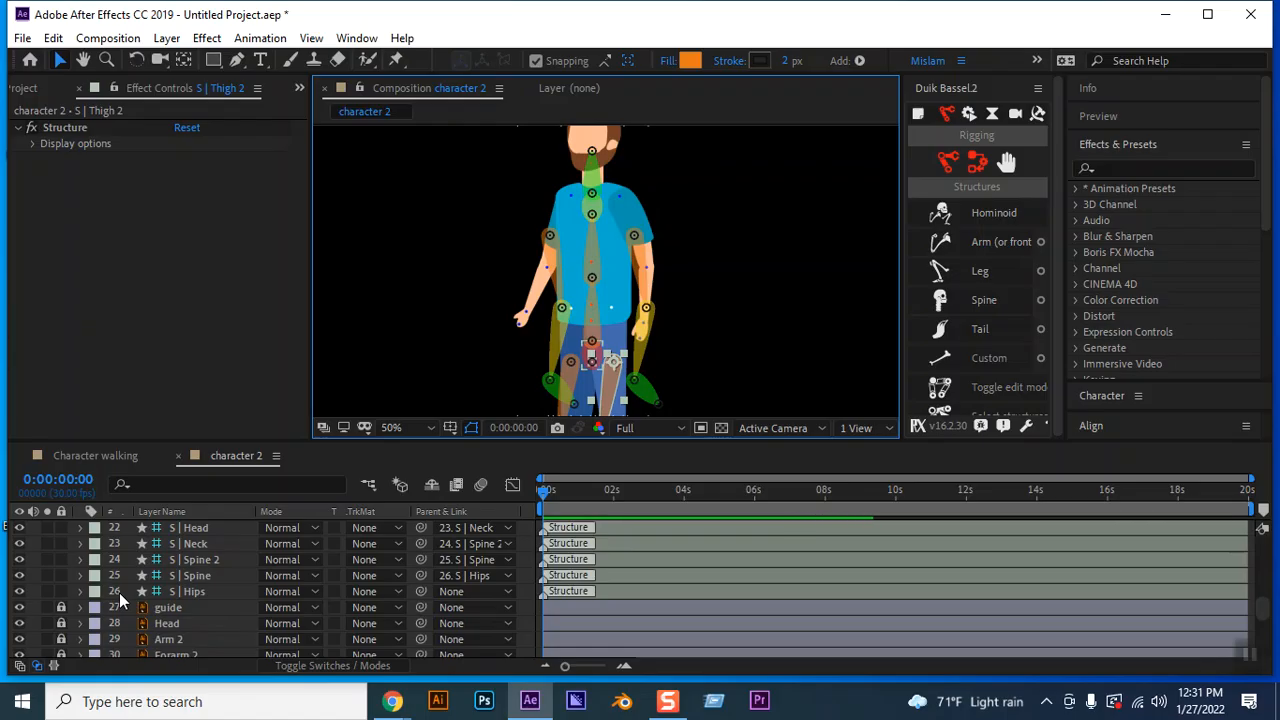
scroll(253, 590, "up", 3)
scroll(253, 590, "up", 4)
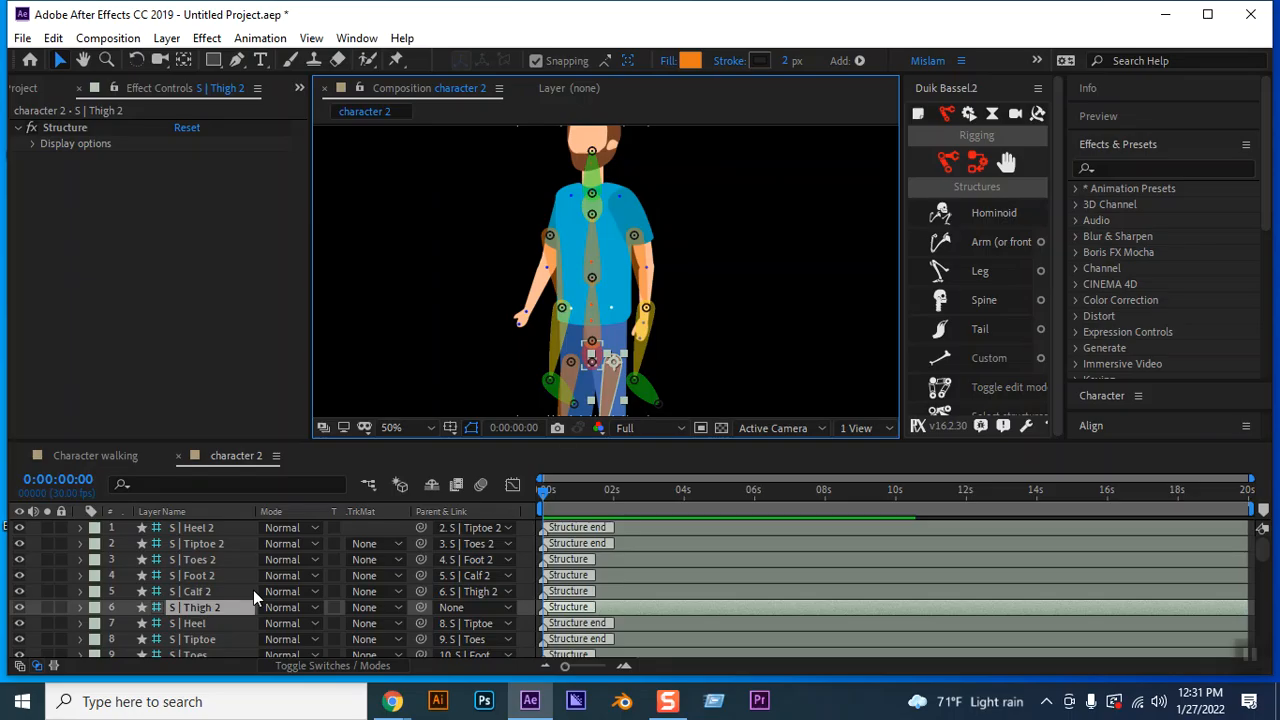
scroll(253, 590, "down", 7)
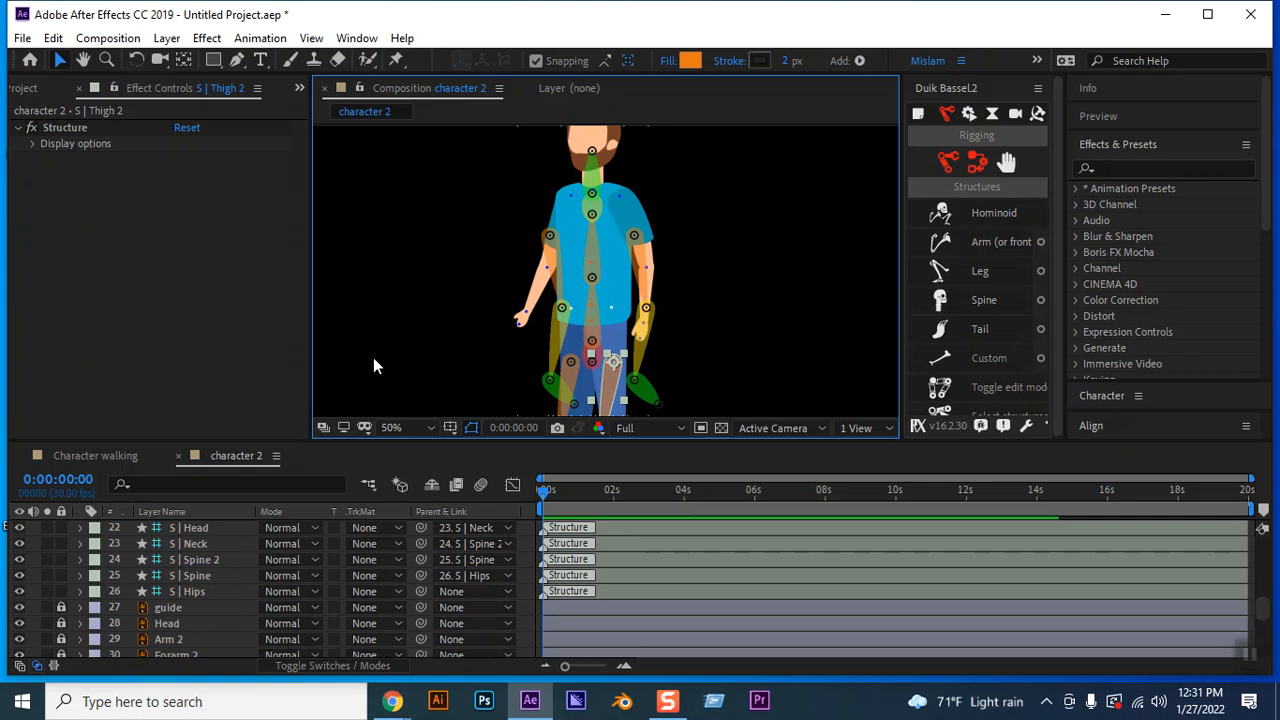
Maximize the composition view at 400% and move the structure's shoulder joint onto the blue shoulder dot on the figure's right side
key("grave")
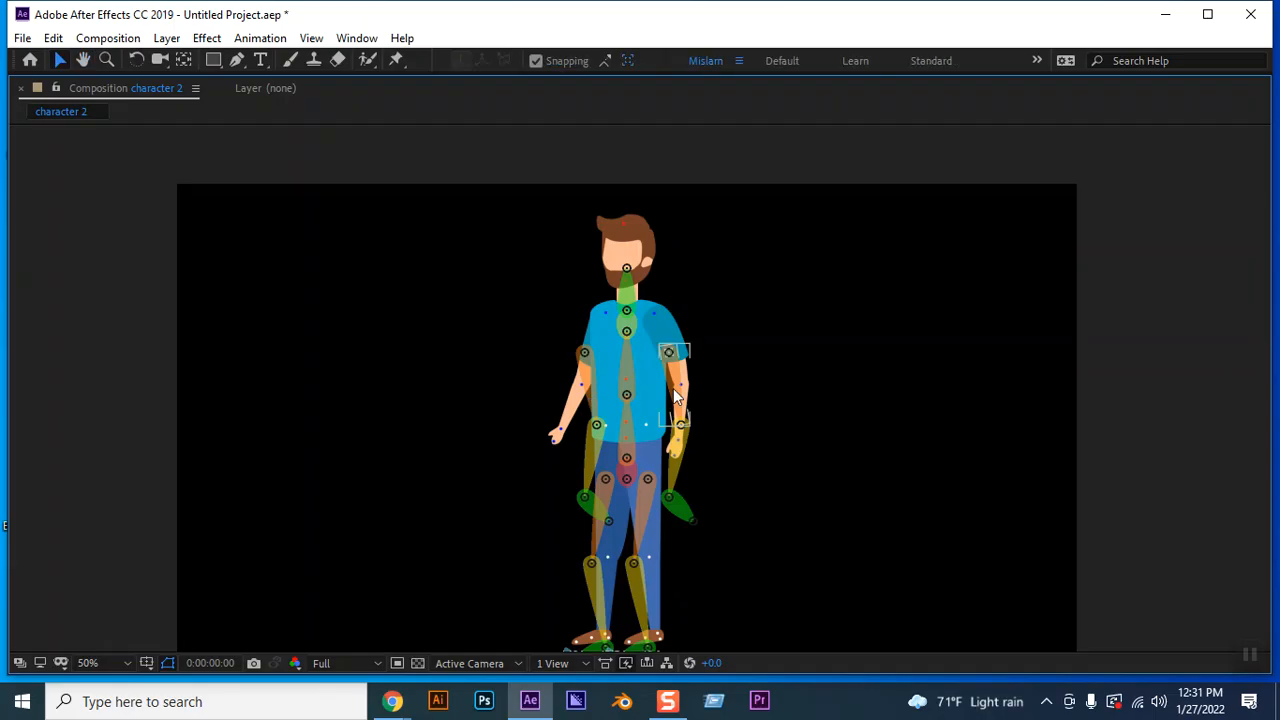
scroll(719, 388, "up", 3)
key("space")
left_click_drag(705, 405, 480, 640)
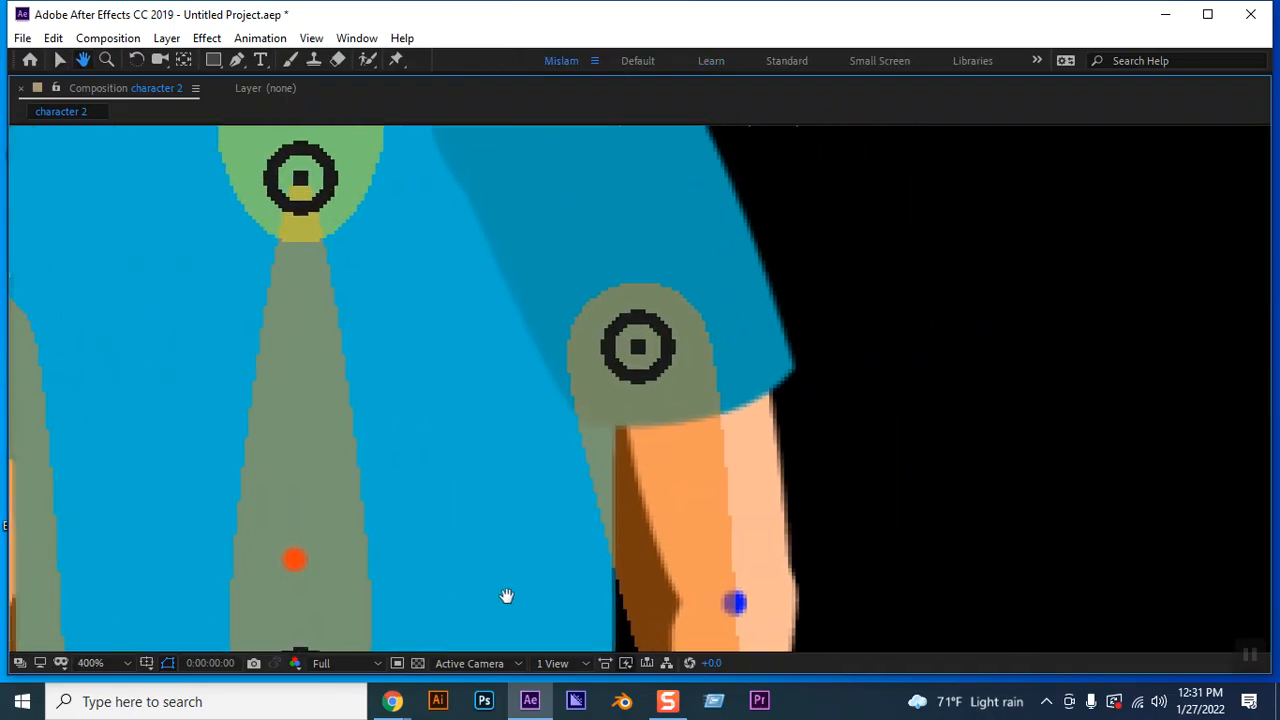
left_click_drag(520, 354, 600, 520)
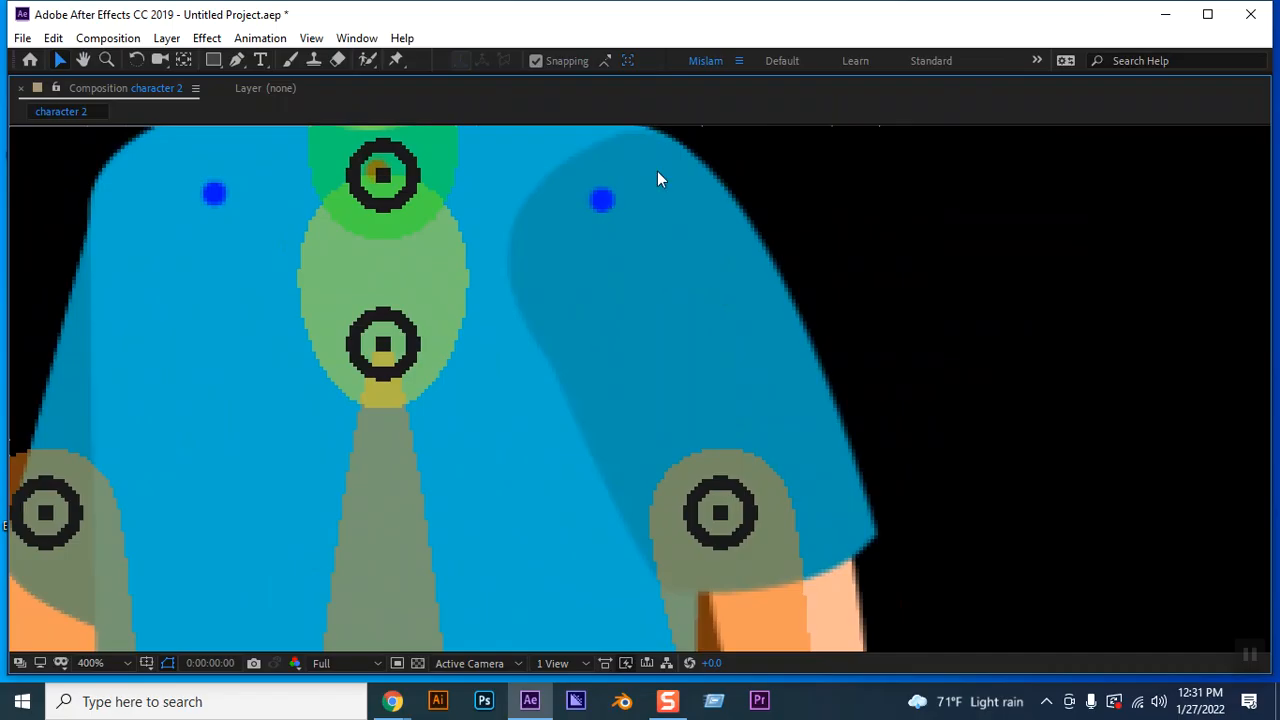
left_click(729, 484)
left_click(721, 513)
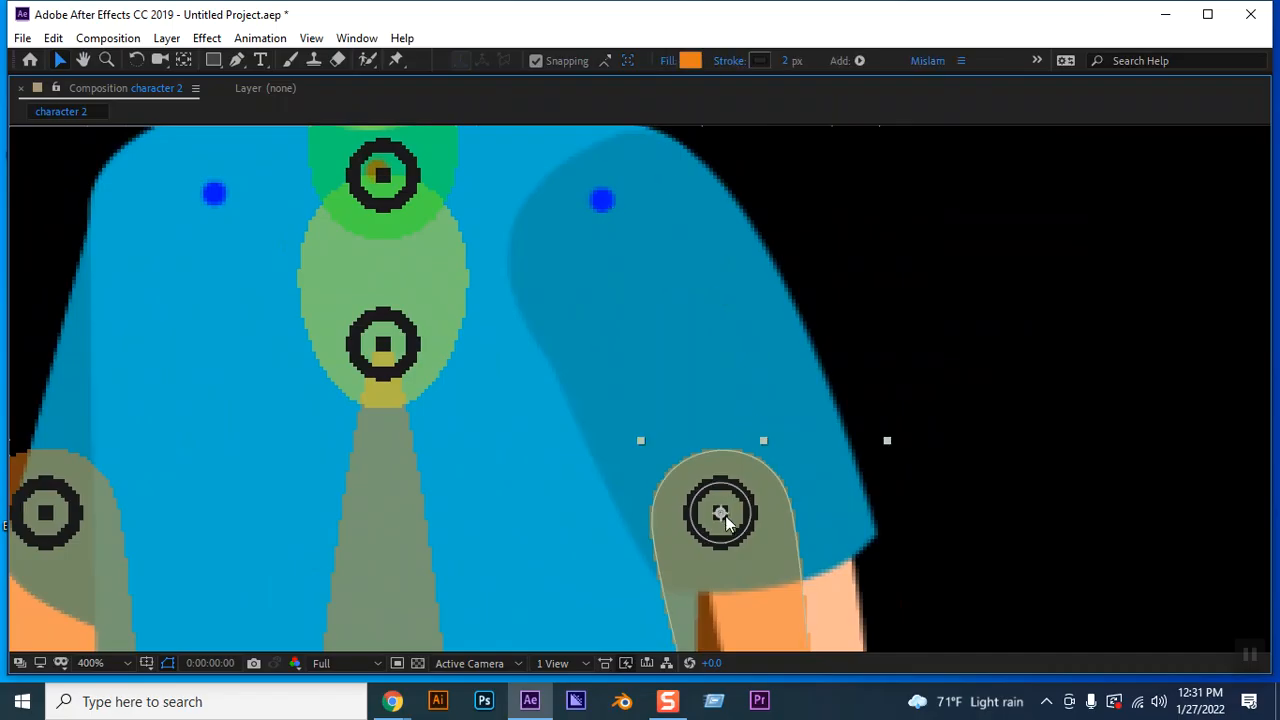
left_click_drag(721, 513, 603, 200)
Move the elbow joint of the same arm structure onto the blue elbow dot of the artwork
key("h")
left_click_drag(771, 398, 595, 99)
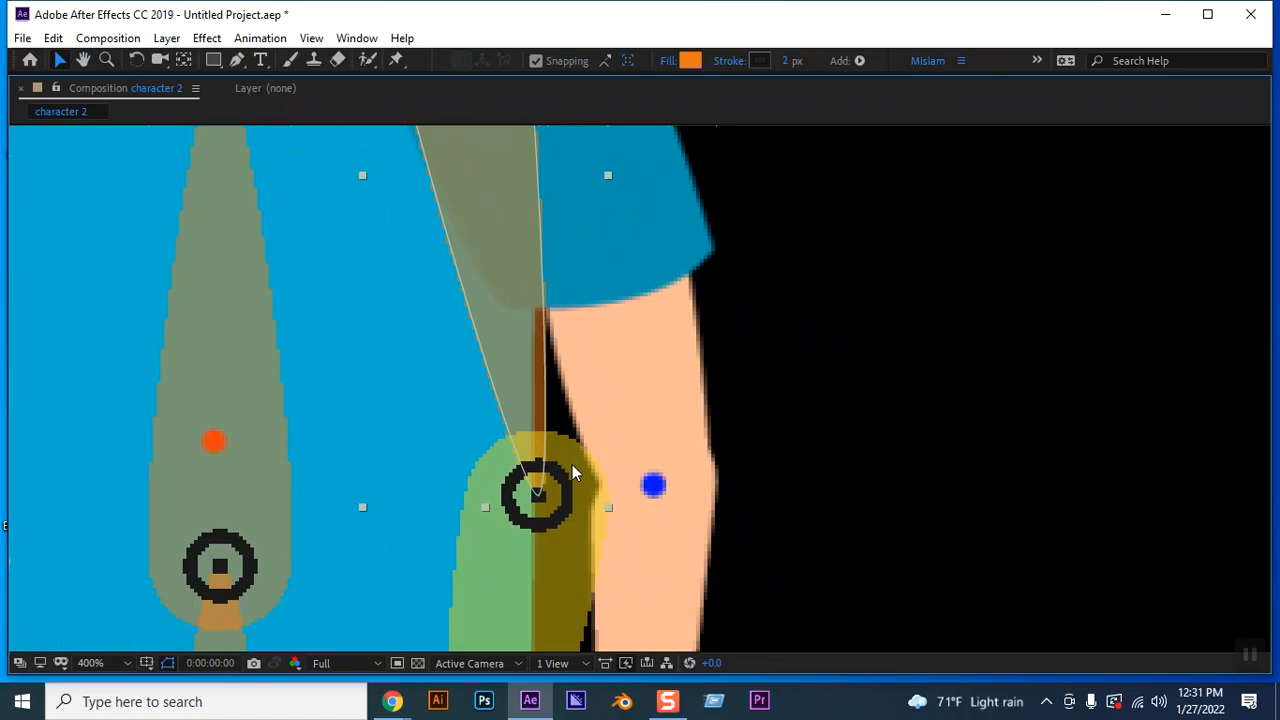
left_click(808, 460)
left_click(536, 500)
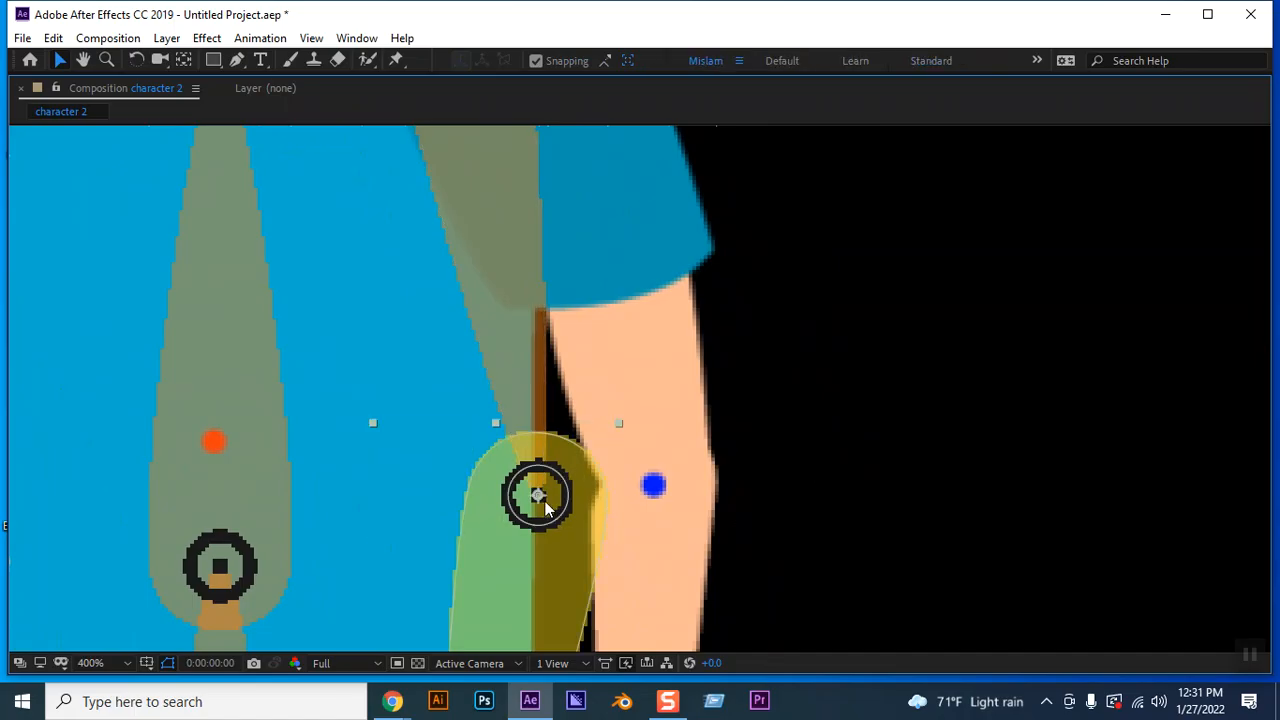
left_click_drag(538, 500, 655, 487)
Align the wrist joint of the arm structure on the figure's right side with the blue wrist dot
left_click_drag(694, 560, 665, 119)
left_click(895, 396)
left_click(531, 597)
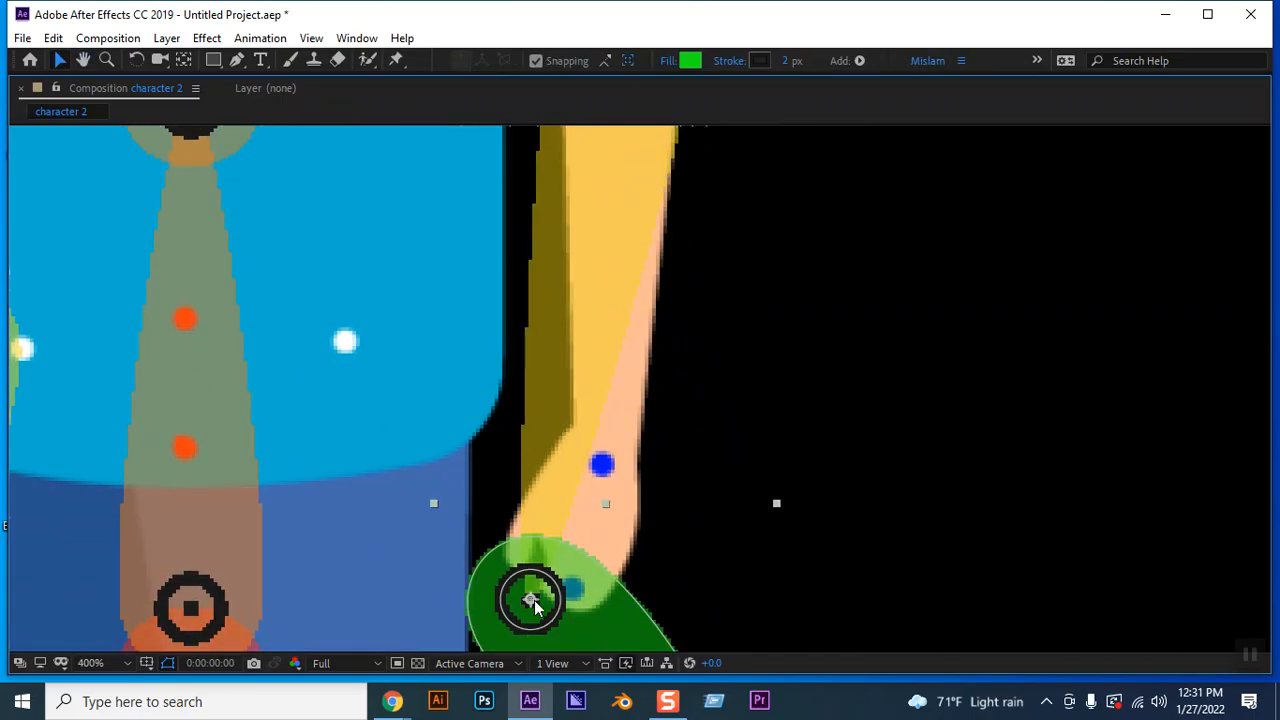
left_click_drag(531, 597, 637, 399)
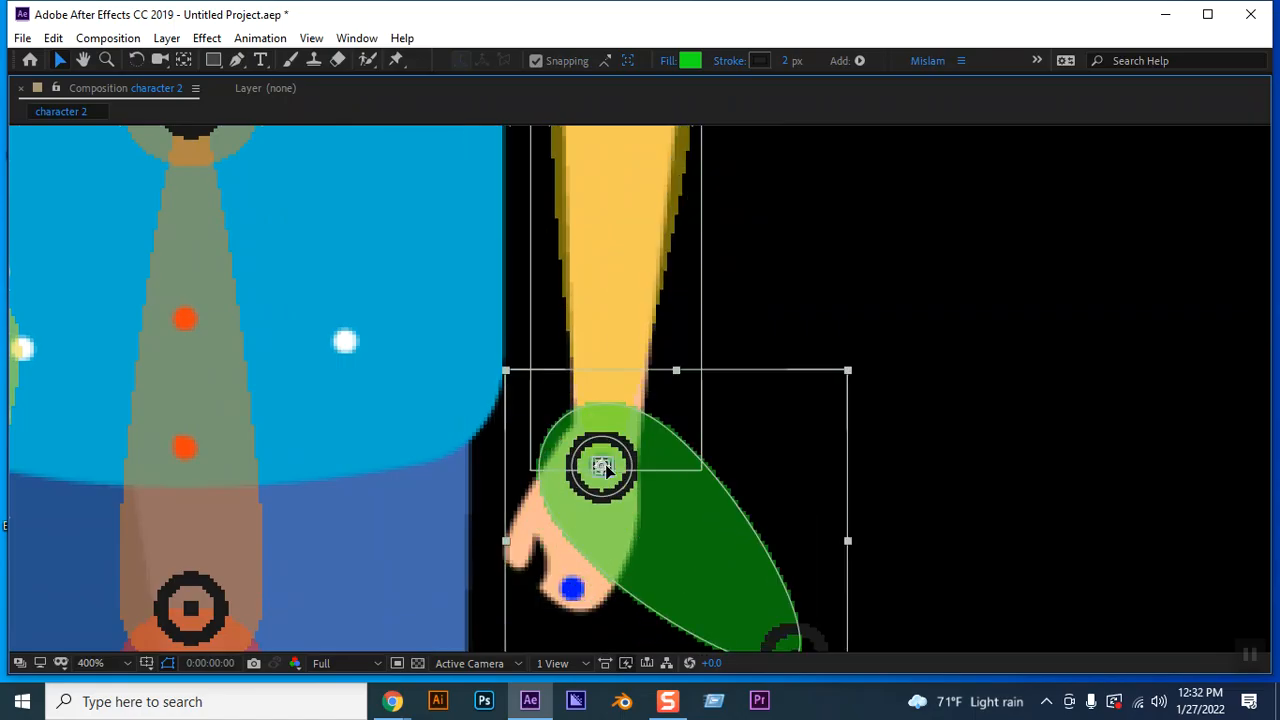
Place the hand-tip joint of that arm structure on the blue dot near the fingertips, nudging it into exact alignment
key("h")
left_click_drag(883, 651, 858, 476)
key("v")
left_click(789, 491)
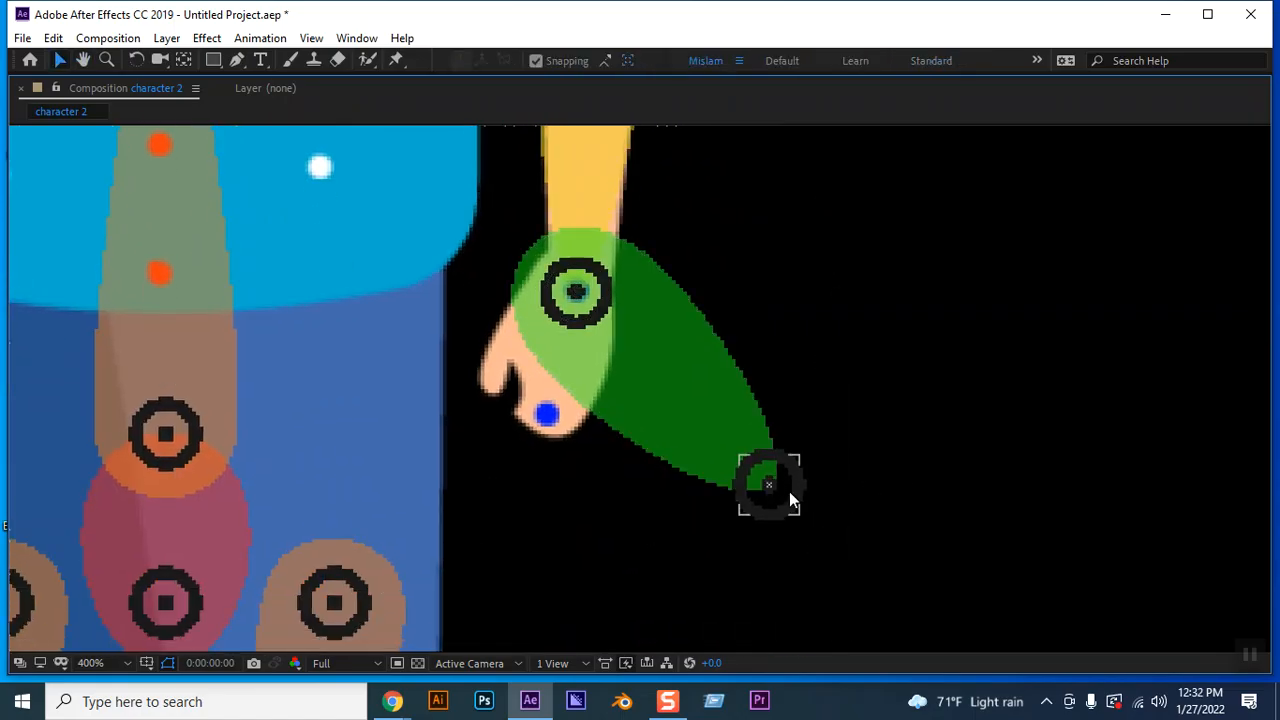
left_click_drag(769, 487, 547, 424)
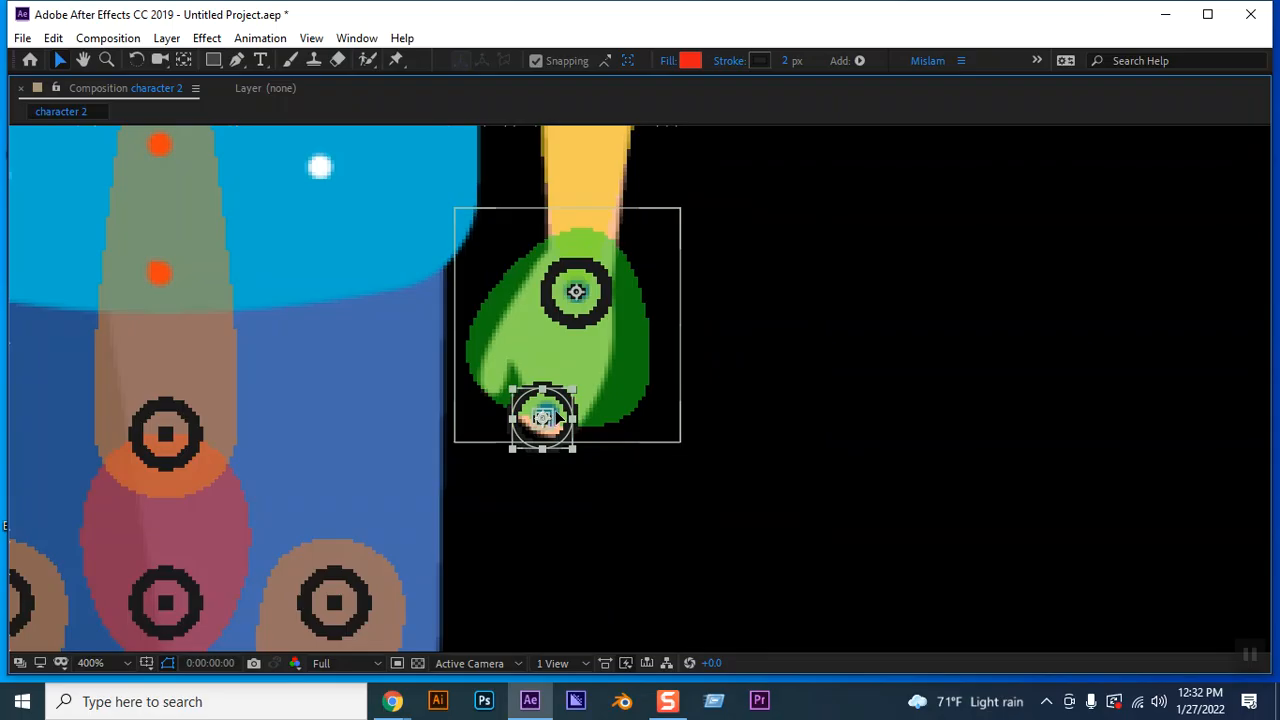
left_click_drag(556, 411, 558, 412)
key("Right")
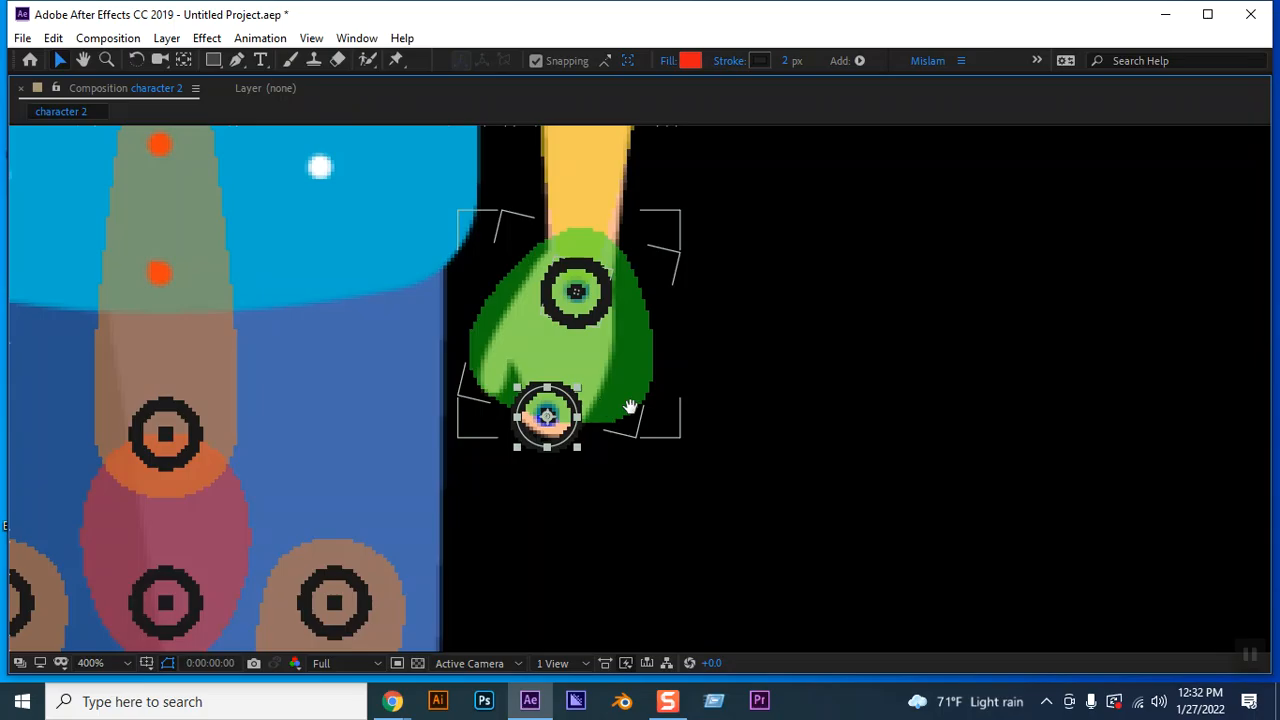
Move the shoulder joint of the opposite arm structure onto the blue shoulder dot on the figure's left side
key("h")
left_click_drag(309, 414, 600, 525)
left_click_drag(92, 150, 508, 490)
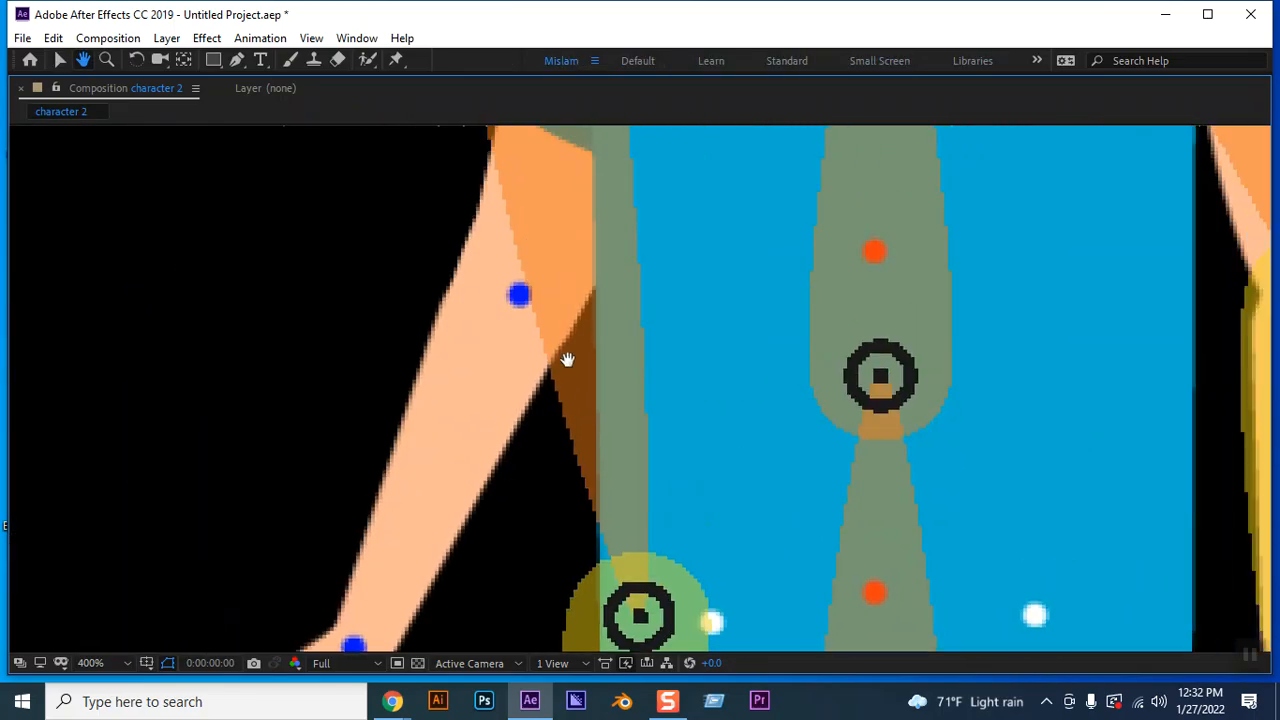
left_click_drag(566, 360, 472, 569)
left_click_drag(566, 389, 686, 634)
key("v")
left_click(612, 470)
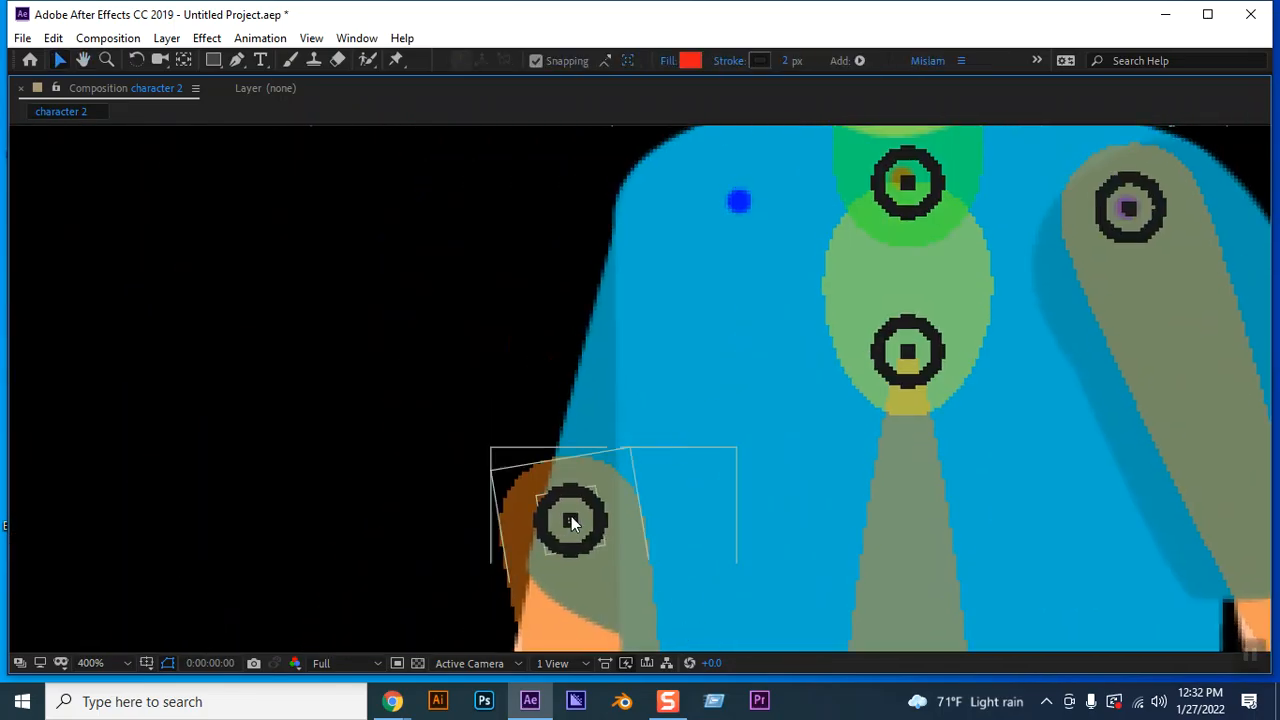
left_click(571, 520)
left_click_drag(570, 520, 738, 202)
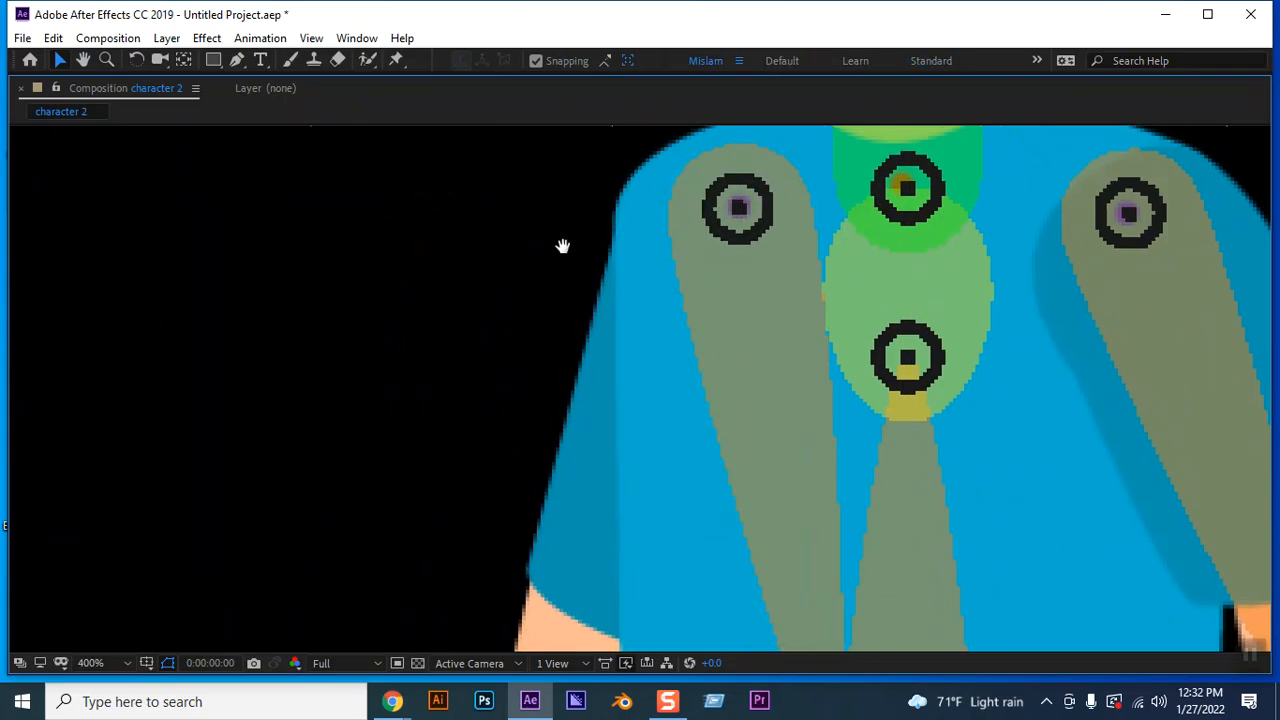
Move the elbow joint of the arm structure on the figure's left side onto the blue elbow dot
key("h")
left_click_drag(563, 534, 469, 179)
key("v")
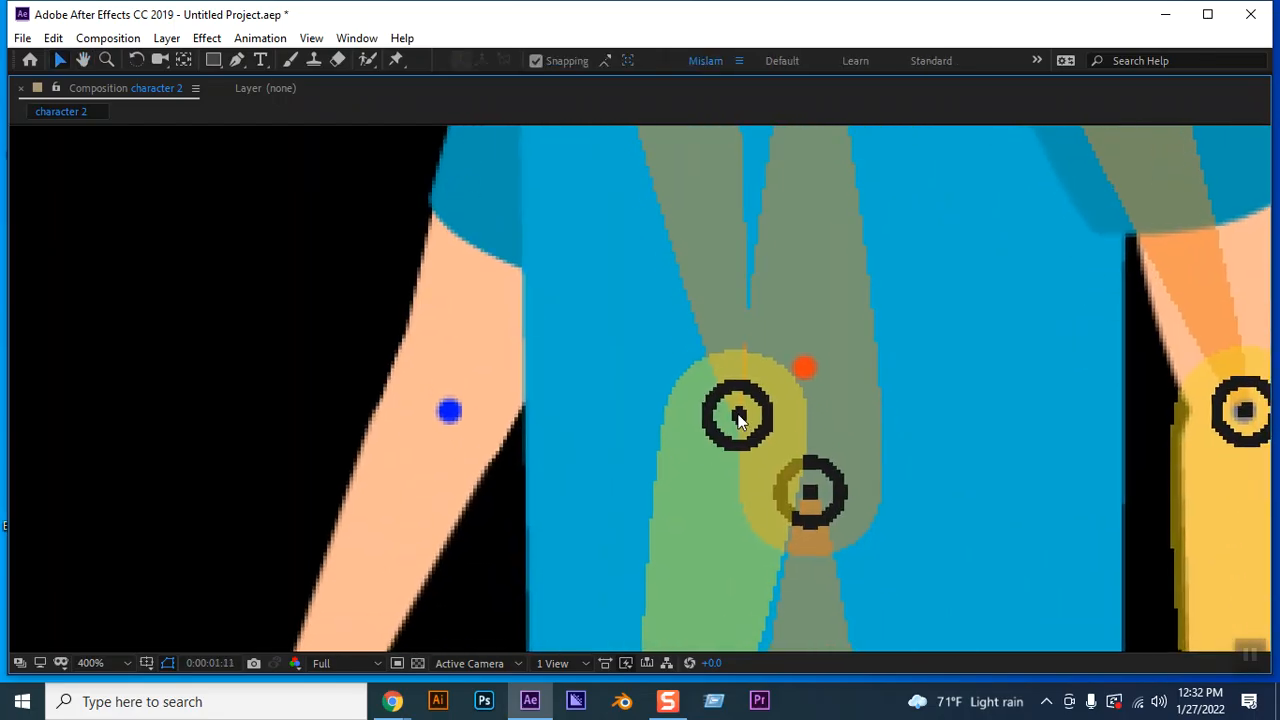
left_click(642, 423)
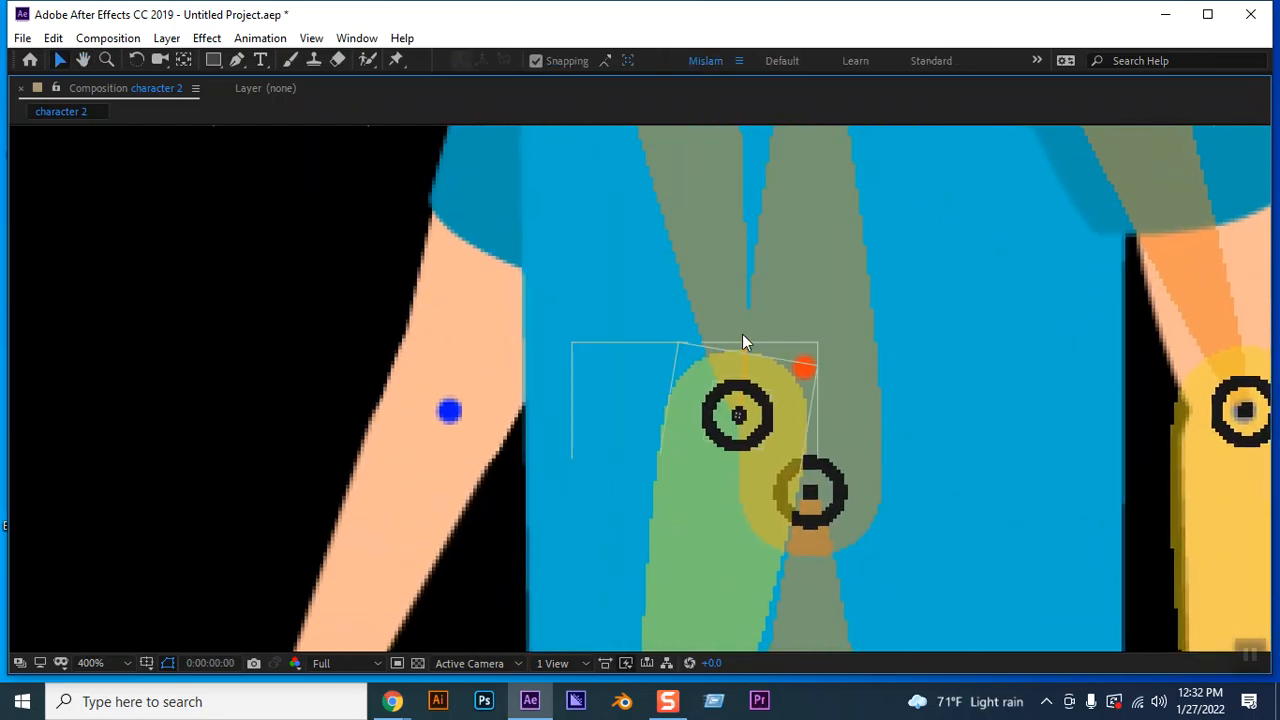
left_click(274, 347)
left_click(752, 428)
left_click(741, 420)
left_click_drag(703, 420, 460, 415)
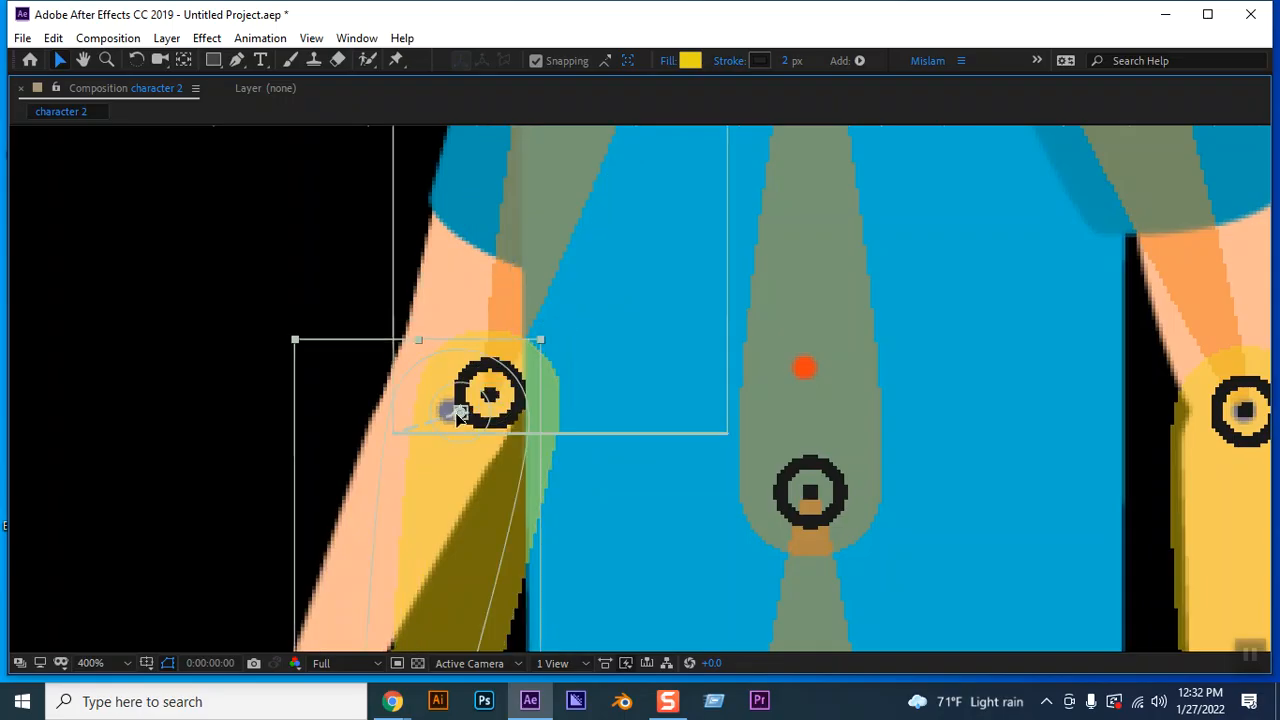
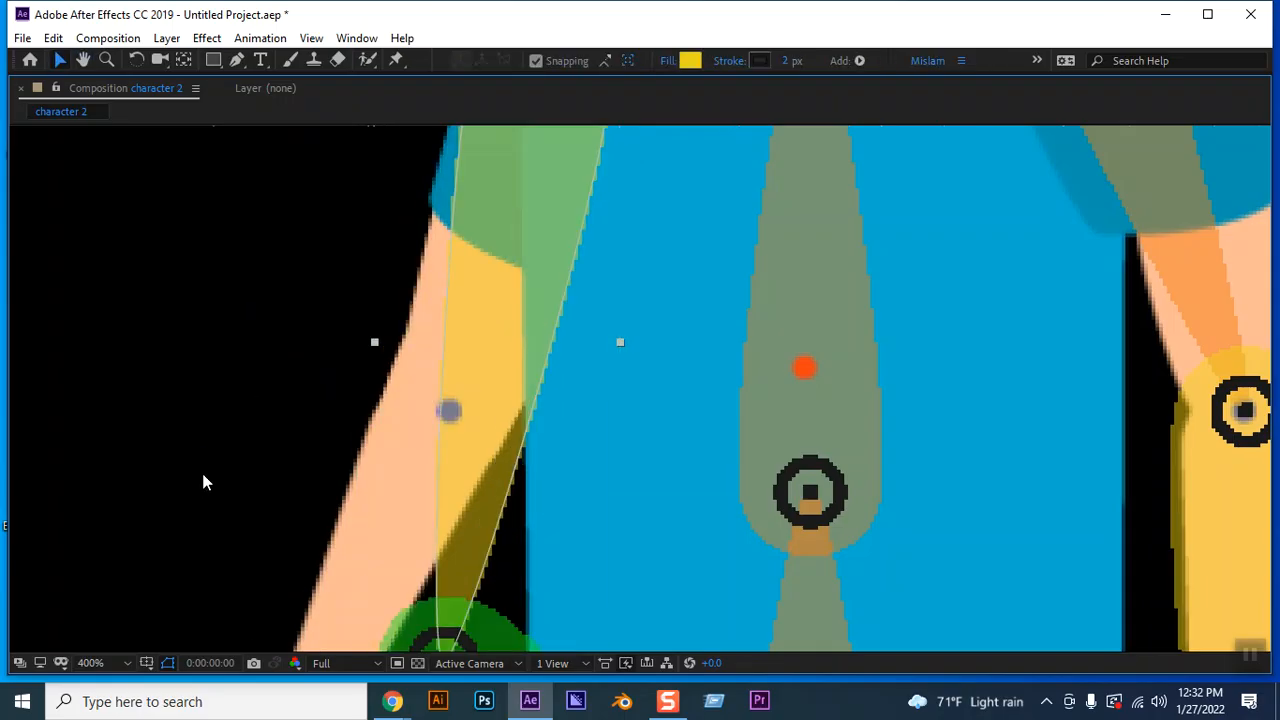
Align the green hand bone's wrist joint with the blue wrist pin on the image-left arm
key("h")
left_click_drag(174, 500, 271, 337)
key("v")
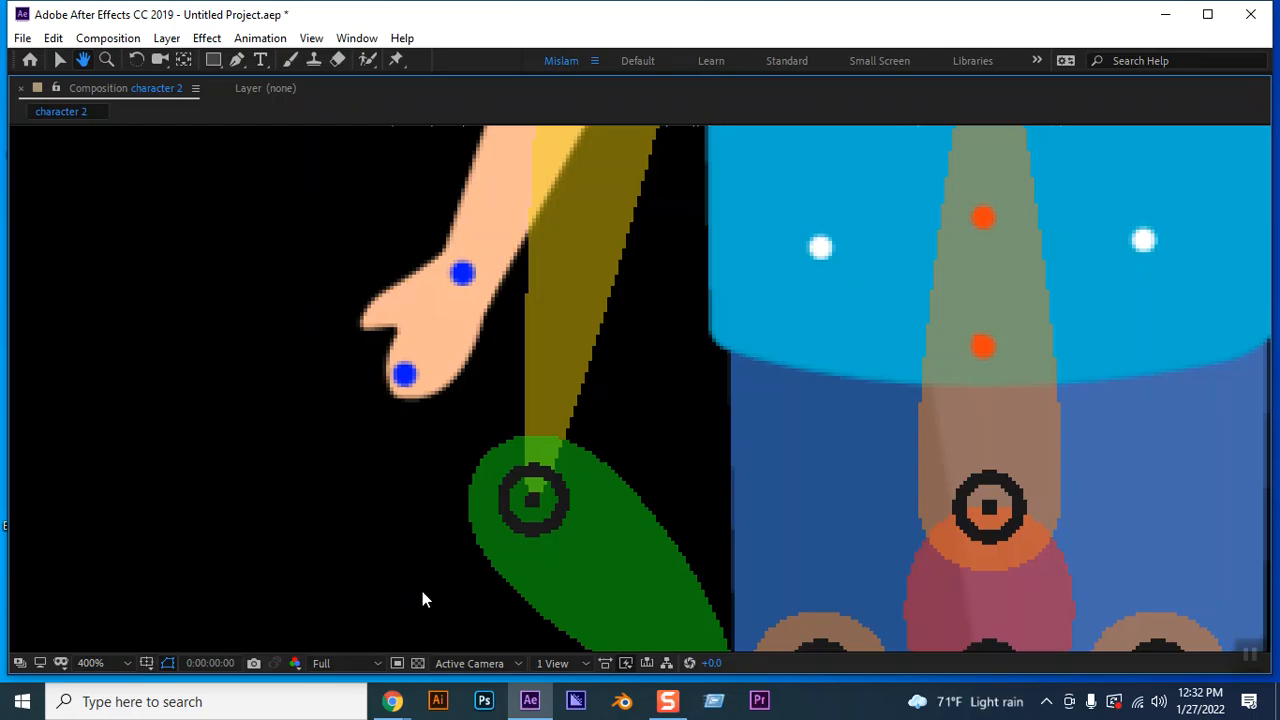
left_click(536, 500)
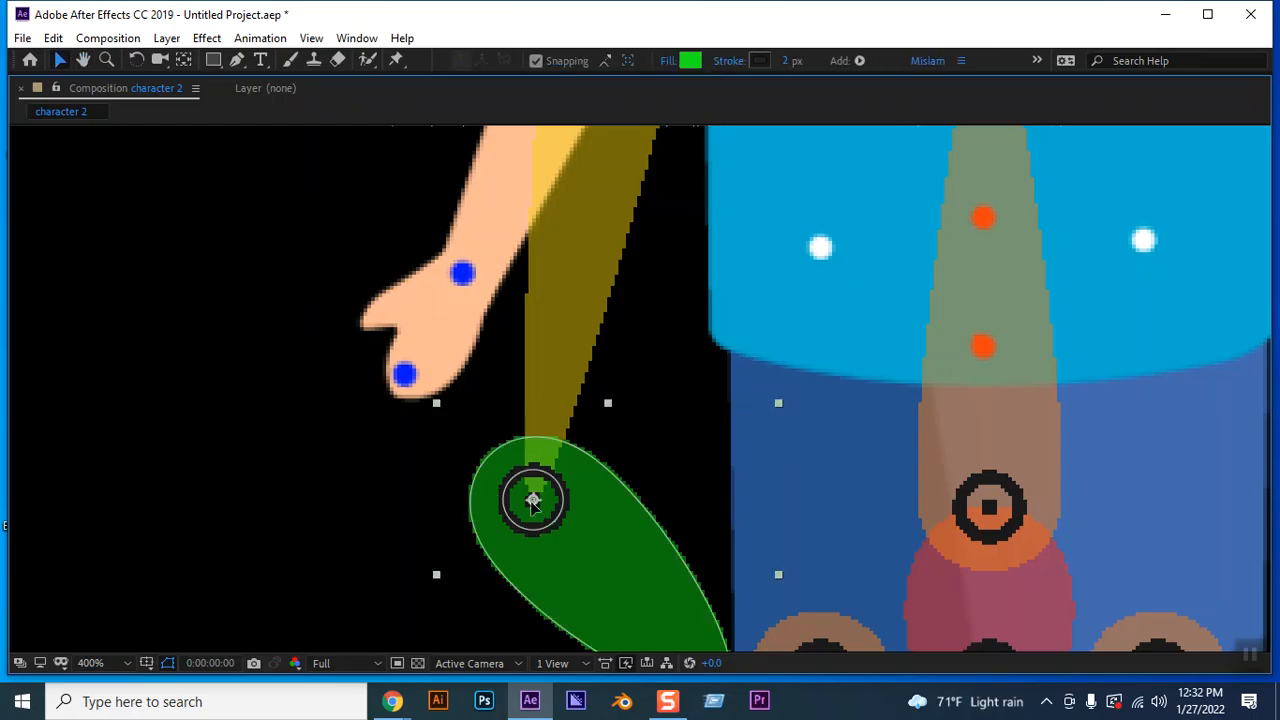
left_click_drag(522, 432, 463, 280)
left_click(259, 403)
Position the image-left hand's end controller exactly over the lower blue pin near the fingers
left_click(635, 472)
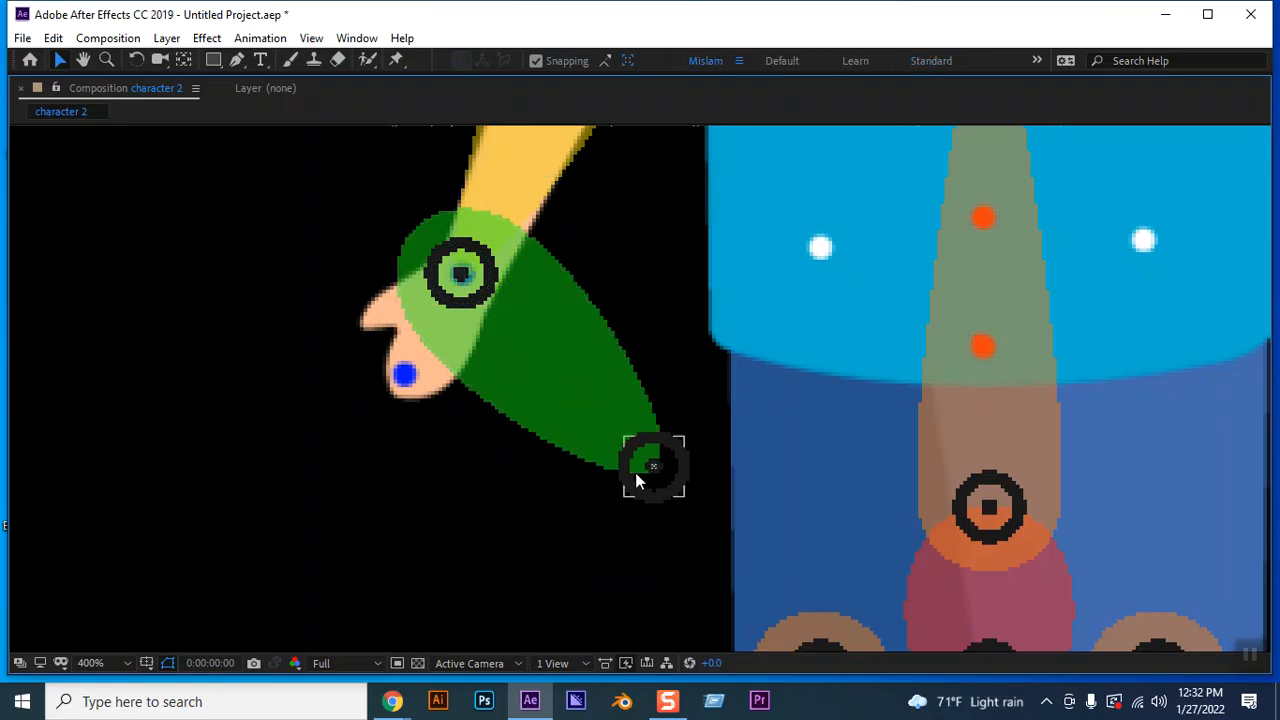
left_click_drag(640, 460, 412, 378)
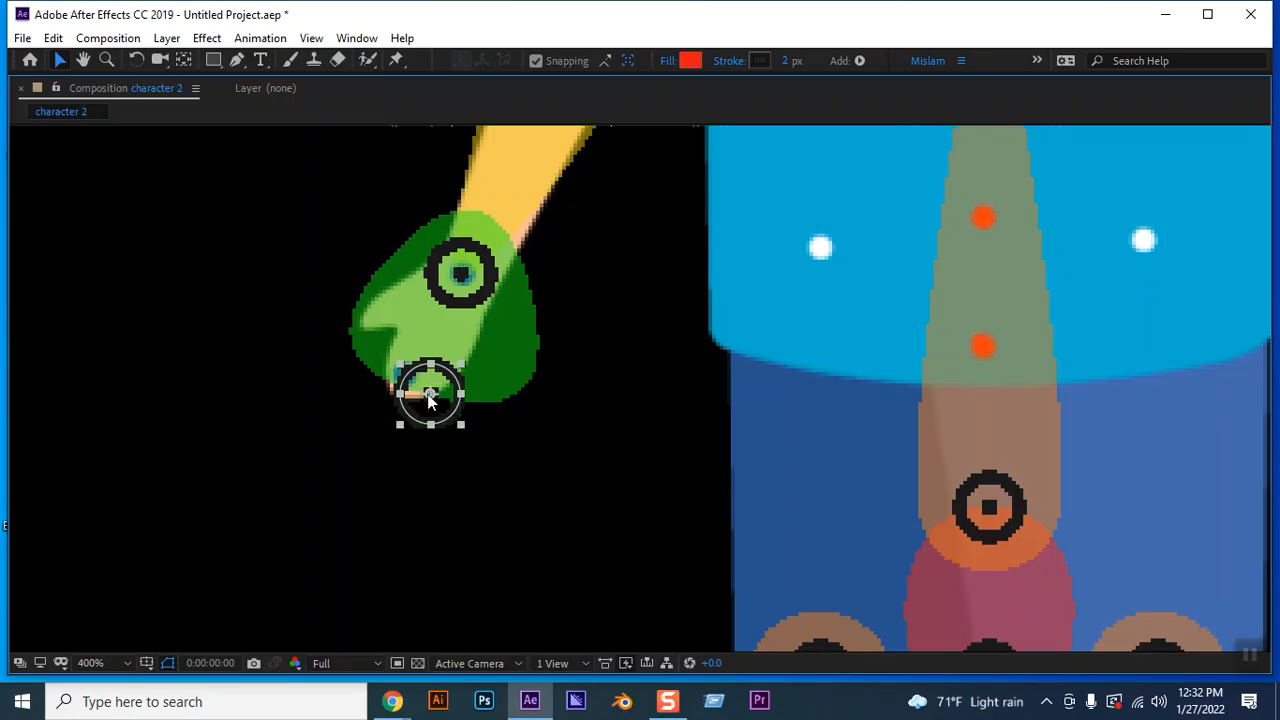
left_click_drag(417, 385, 405, 376)
key("Left")
key("Left")
key("Left")
key("Left")
key("Left")
key("Left")
key("Left")
key("Left")
key("Left")
key("Left")
key("Left")
key("Left")
key("Left")
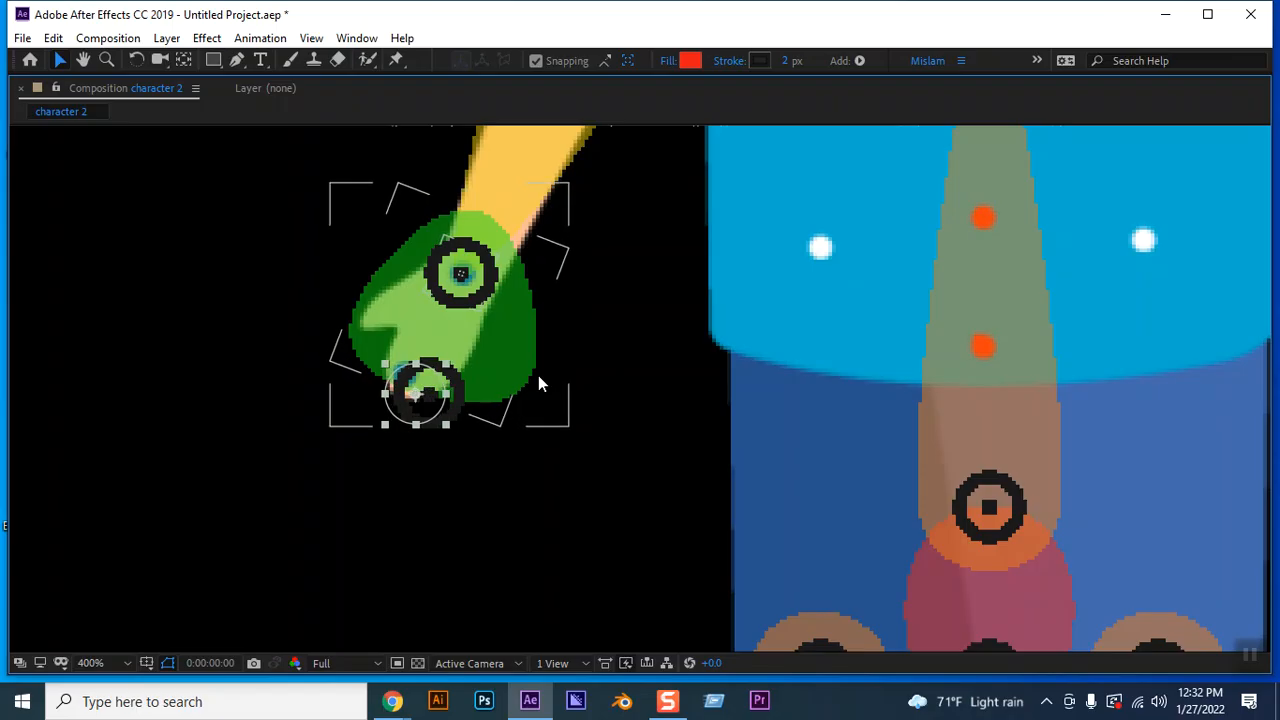
key("Up")
key("Up")
key("Up")
key("Up")
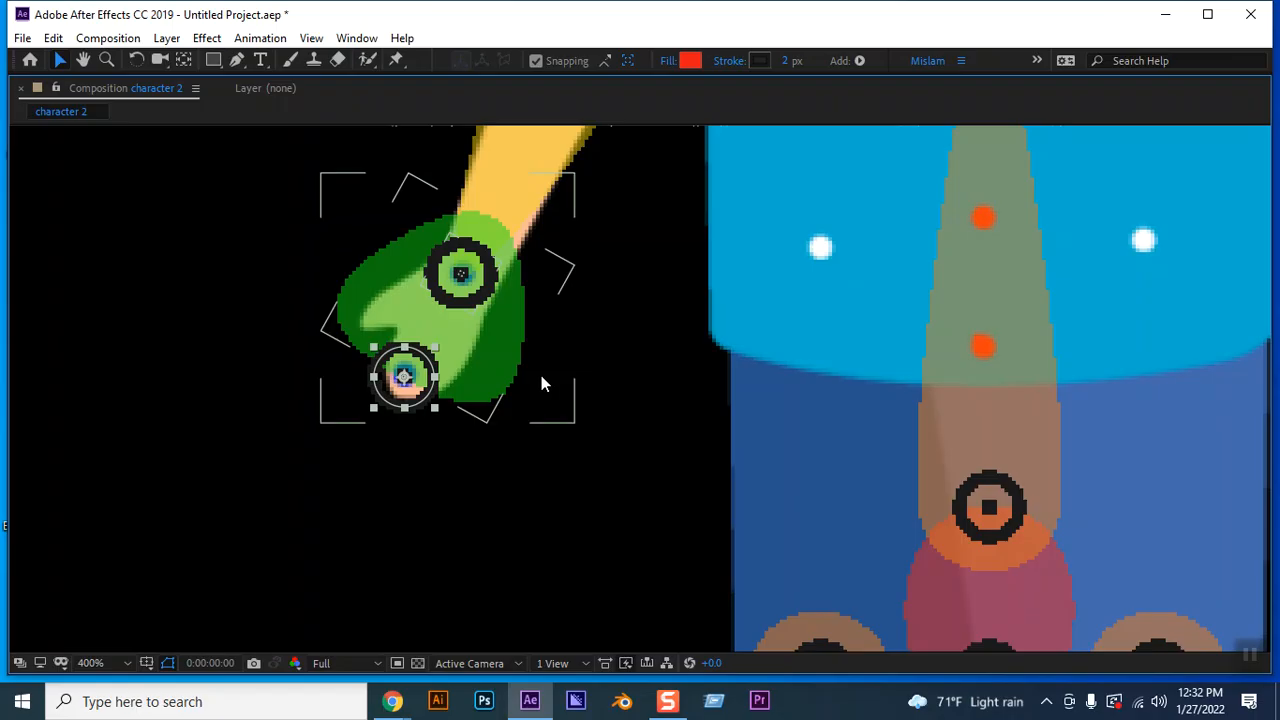
Align the image-right leg's upper bone joint with the white hip pin on the lower shirt
key("h")
left_click_drag(640, 485, 219, 376)
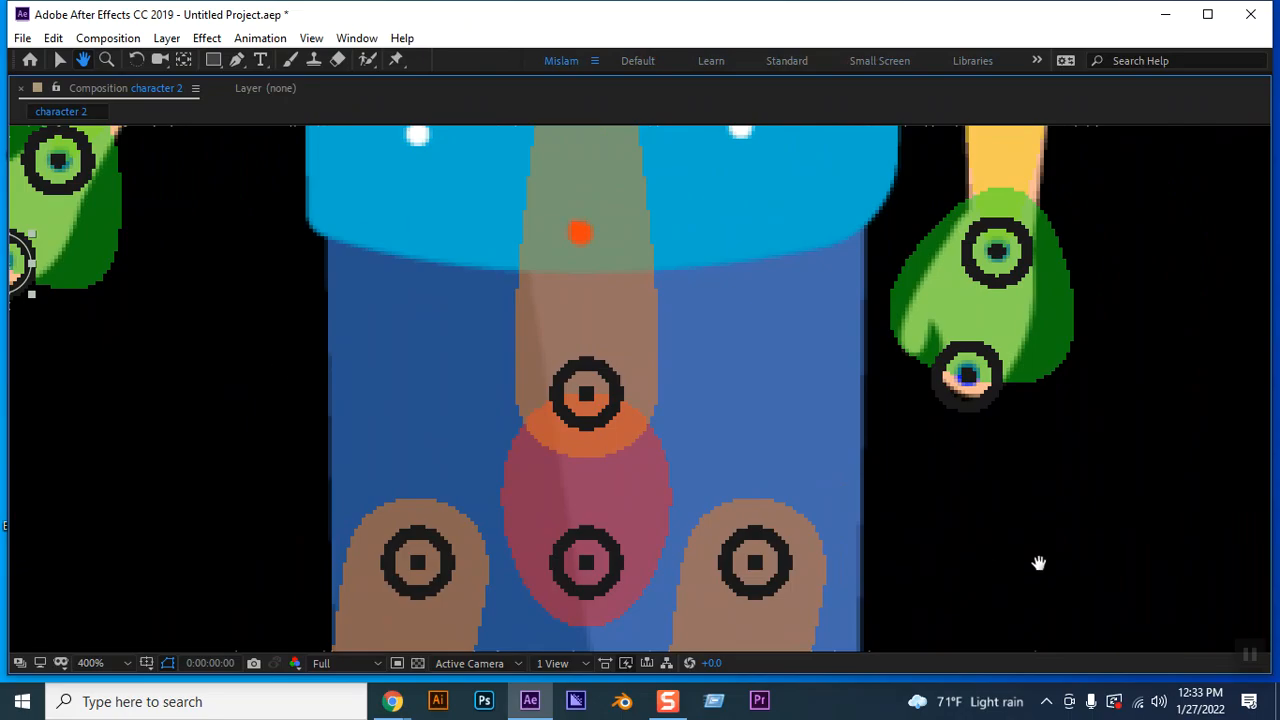
key("v")
left_click(782, 572)
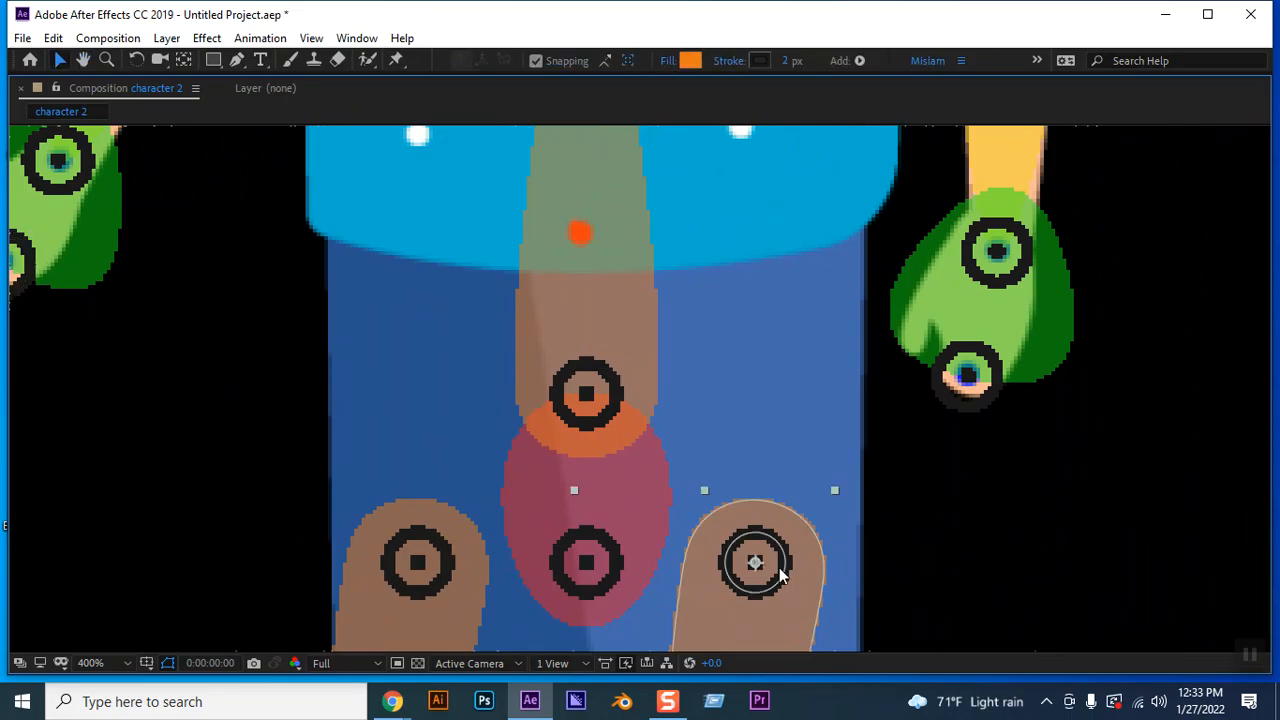
left_click_drag(758, 568, 760, 202)
left_click_drag(1157, 403, 1198, 662)
left_click_drag(781, 481, 771, 420)
Align the yellow lower-leg bone's knee joint with the knee pin on the image-right leg
key("space")
left_click_drag(769, 531, 749, 149)
left_click_drag(931, 597, 928, 196)
key("space")
left_click_drag(985, 515, 963, 297)
key("space")
left_click_drag(886, 284, 896, 368)
left_click(934, 318)
left_click(619, 197)
left_click_drag(619, 197, 760, 588)
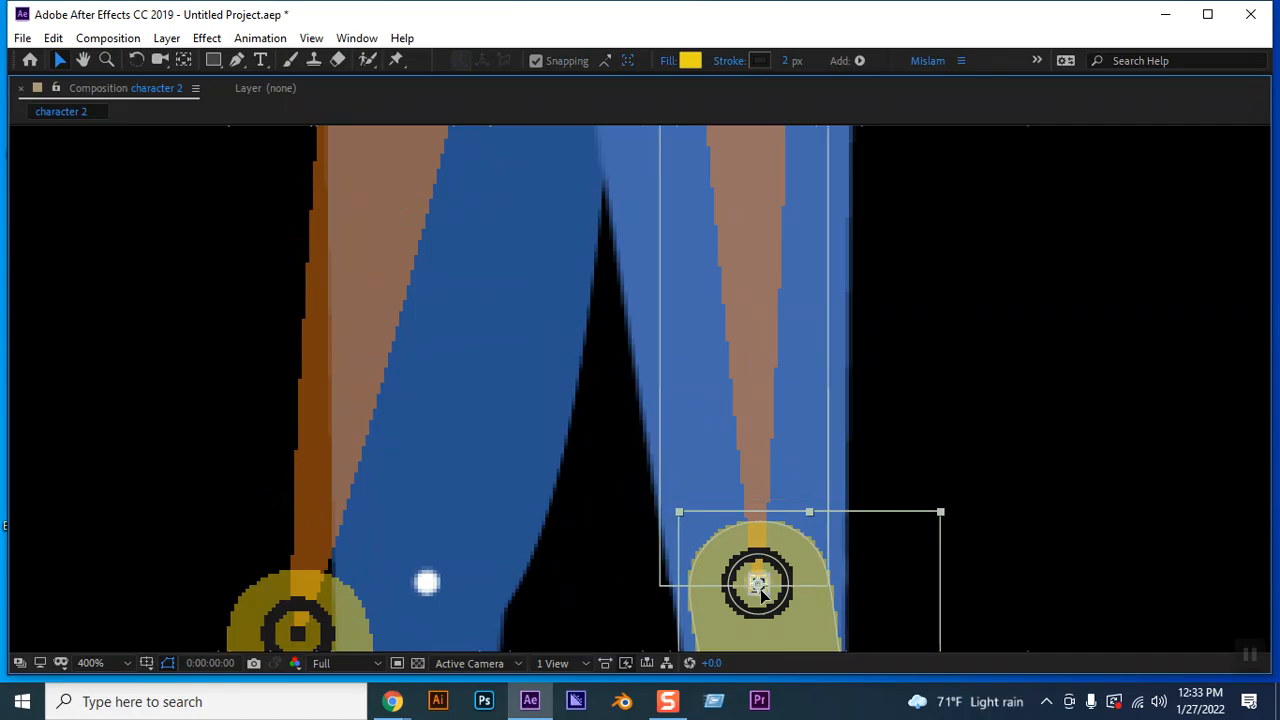
Align the green foot bone's ankle joint with the upper ankle pin on the image-right shoe
key("space")
left_click_drag(982, 559, 986, 319)
left_click_drag(1000, 505, 982, 272)
left_click_drag(986, 531, 985, 306)
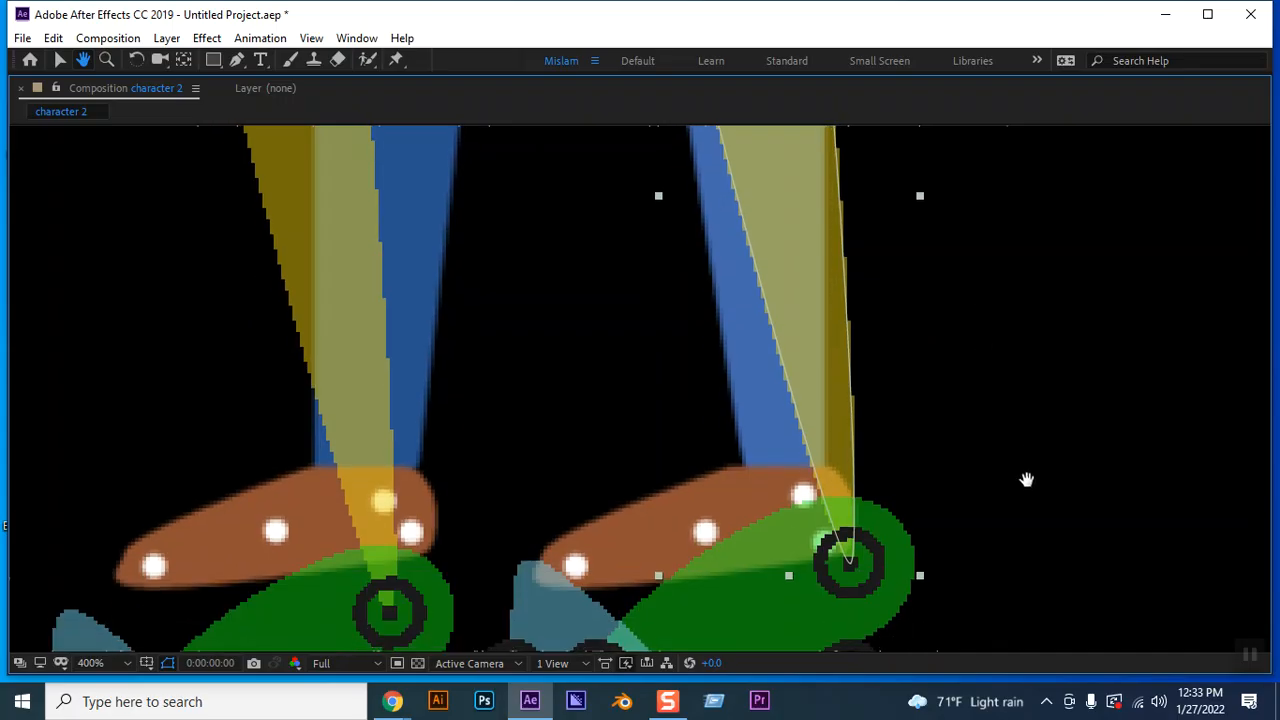
left_click_drag(1026, 480, 1020, 277)
left_click(857, 381)
left_click_drag(840, 366, 797, 303)
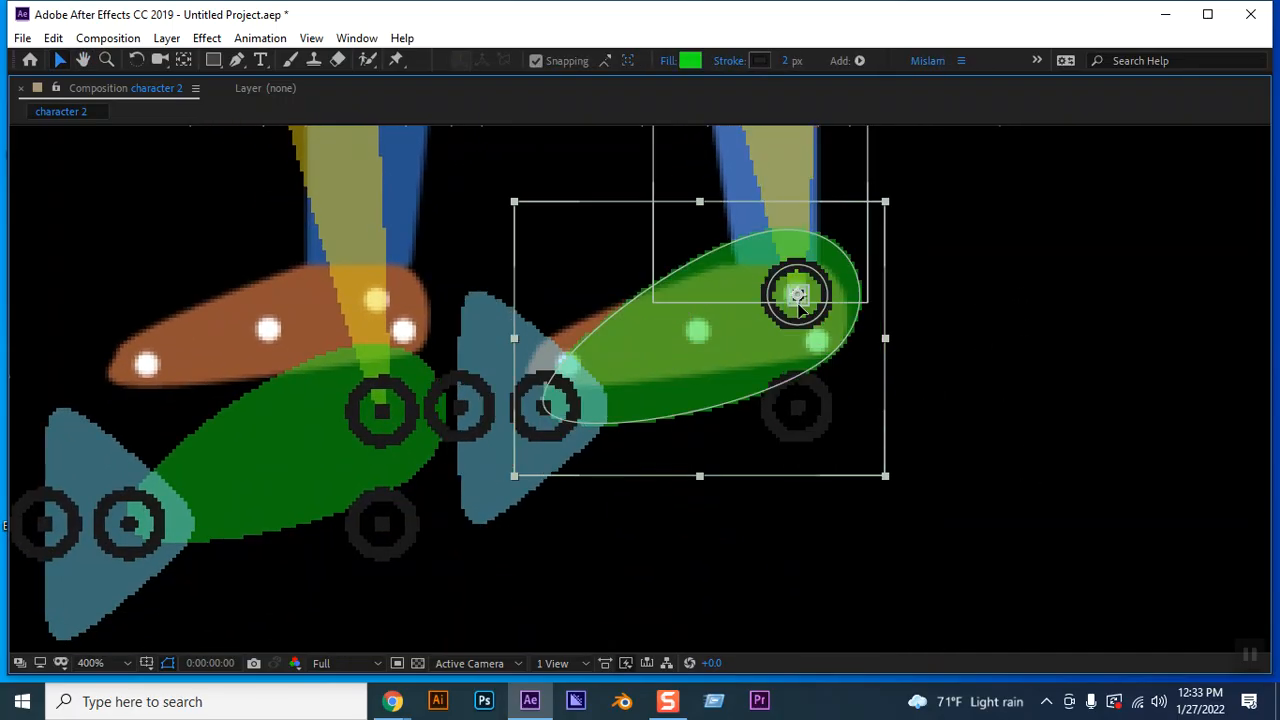
Align the light-blue toe bone's joint with the middle pin on the image-right shoe
left_click(909, 359)
left_click(545, 409)
left_click_drag(545, 409, 702, 334)
left_click(950, 350)
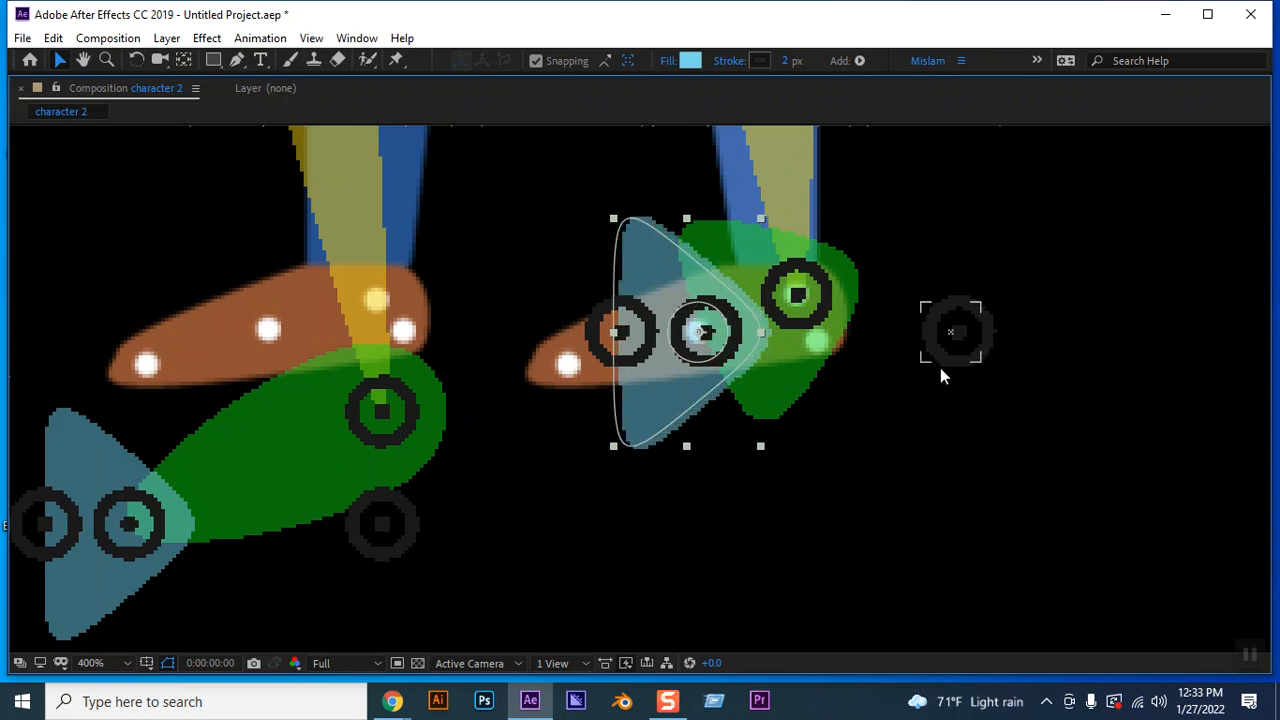
left_click(926, 368)
Position the image-right foot's toe-tip controller exactly over the front pin of the shoe
left_click(625, 352)
left_click(618, 342)
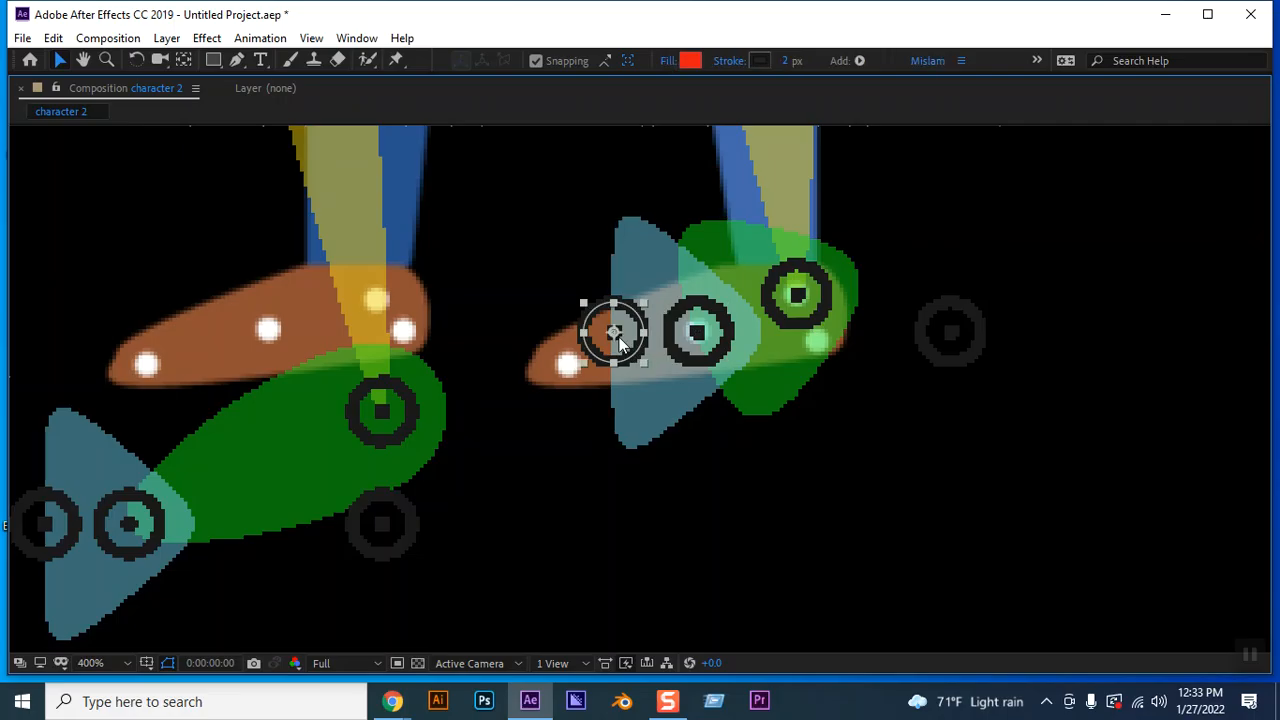
left_click_drag(607, 337, 566, 351)
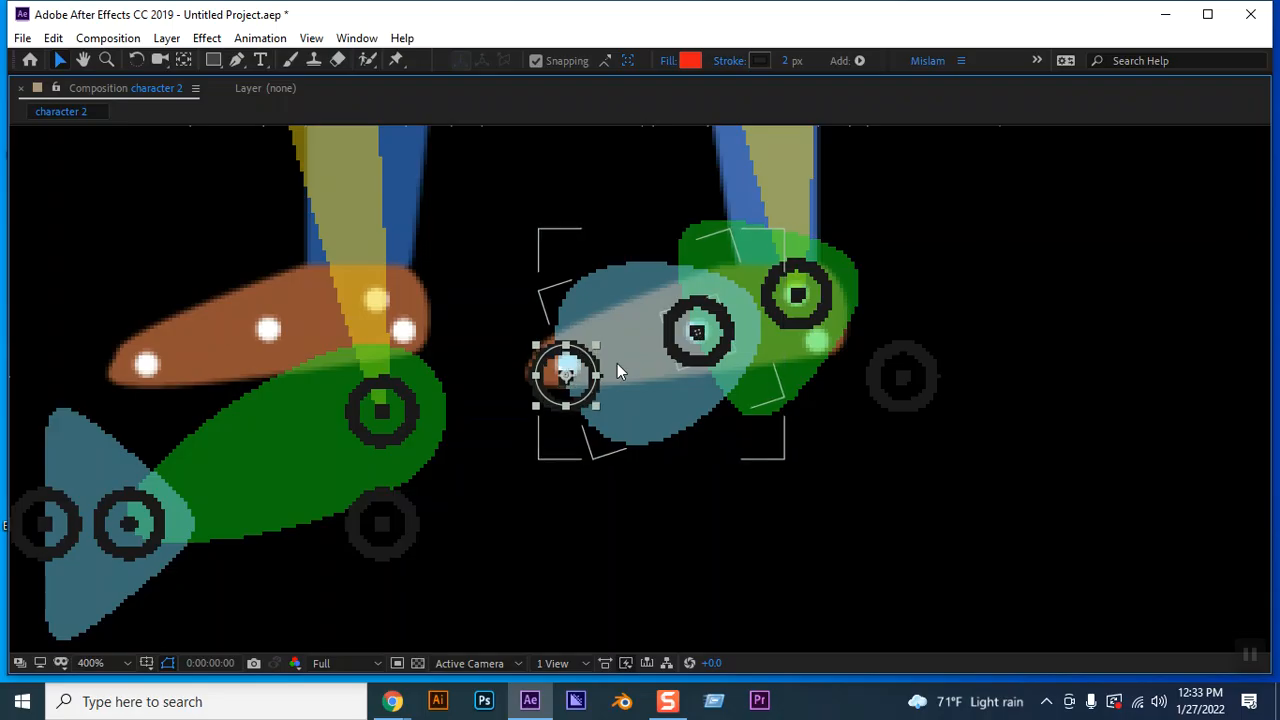
key("Up")
key("Up")
key("Up")
key("Up")
key("Up")
key("Up")
key("Up")
key("Up")
key("Up")
key("Up")
key("Up")
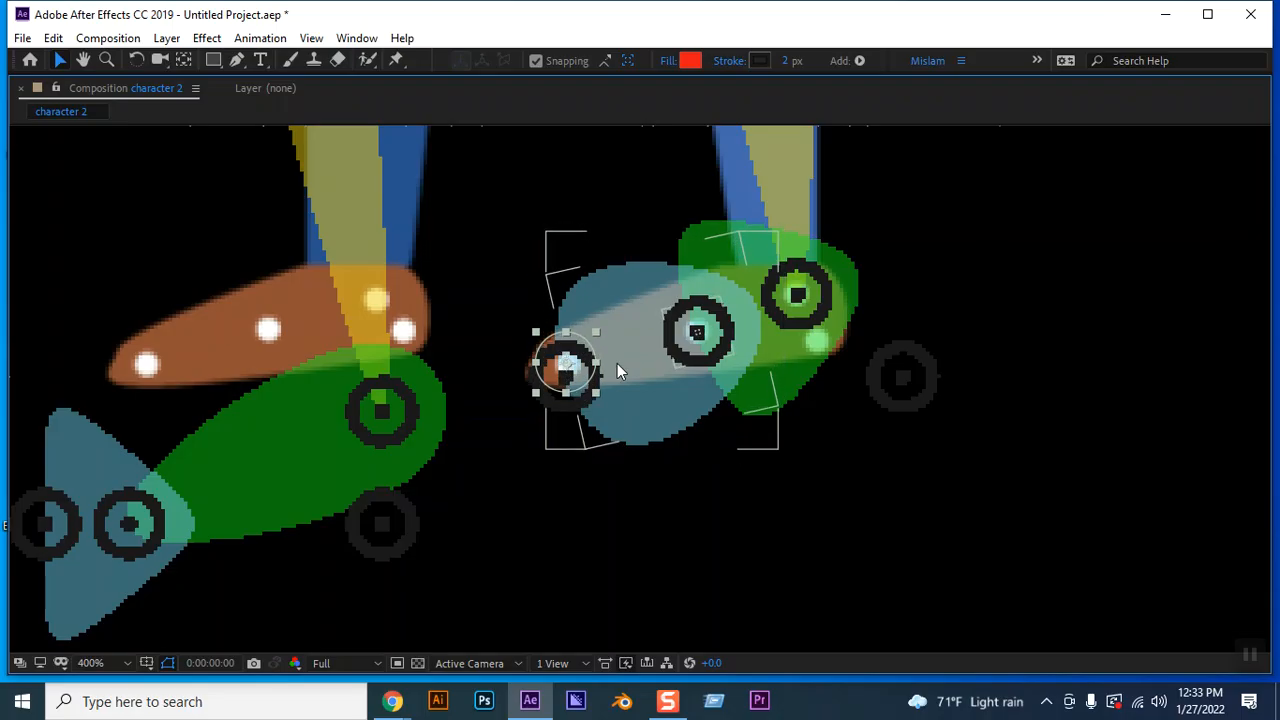
key("Right")
key("Right")
key("Right")
Align the image-right foot's detached heel controller with the heel pin at the back of the shoe
left_click(993, 496)
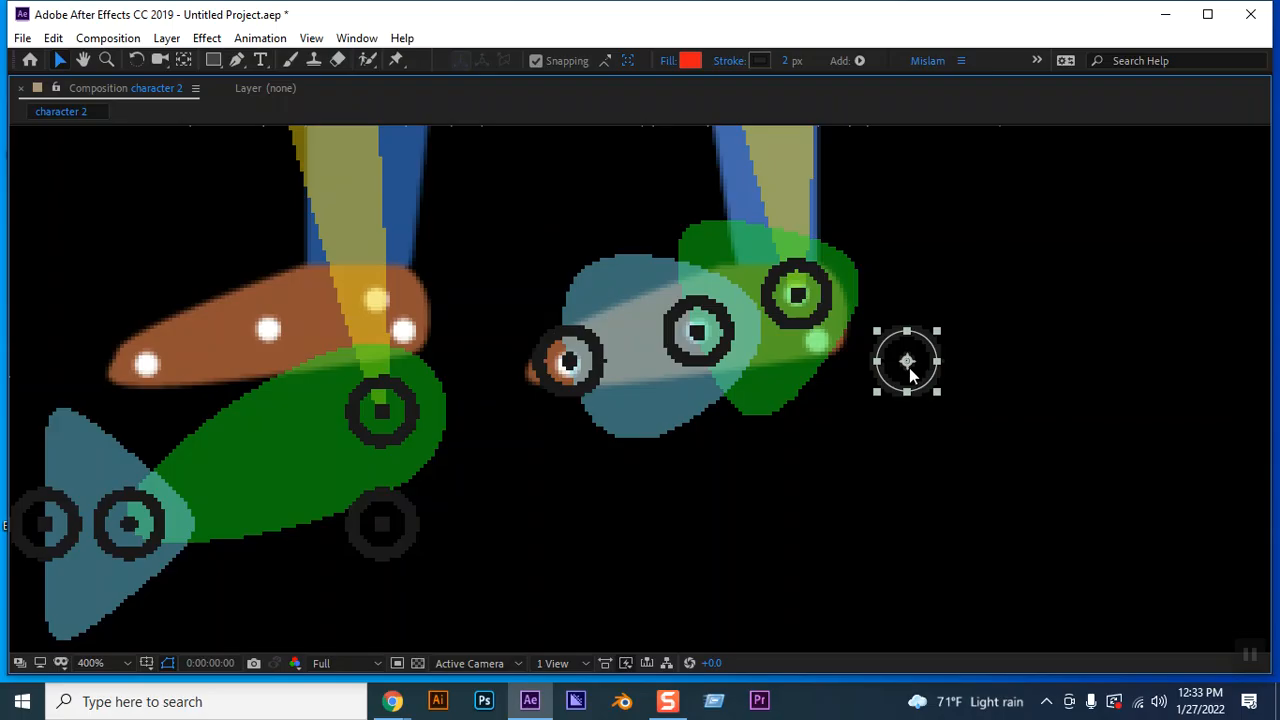
left_click_drag(898, 365, 810, 345)
key("space")
left_click_drag(560, 523, 782, 523)
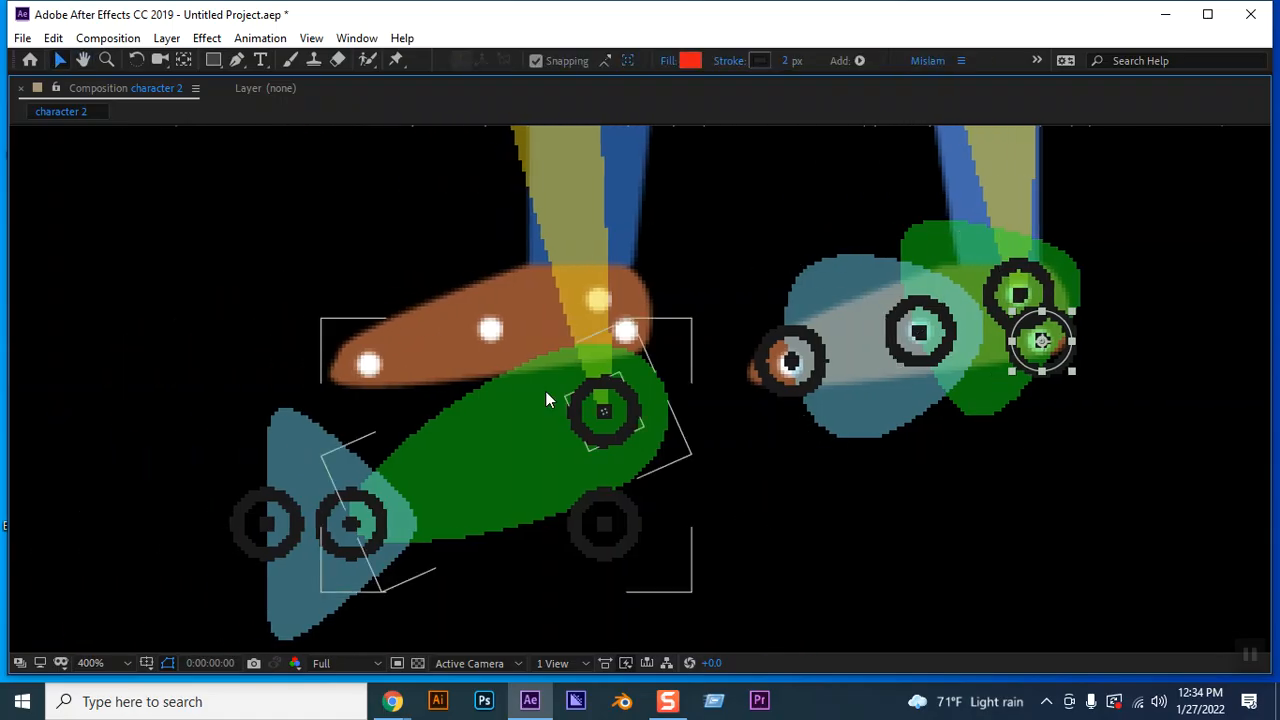
Align the image-left leg's upper bone joint with the white hip pin on the lower shirt
key("space")
left_click_drag(666, 396, 681, 712)
left_click_drag(690, 250, 714, 600)
left_click_drag(714, 410, 733, 604)
left_click_drag(731, 466, 715, 596)
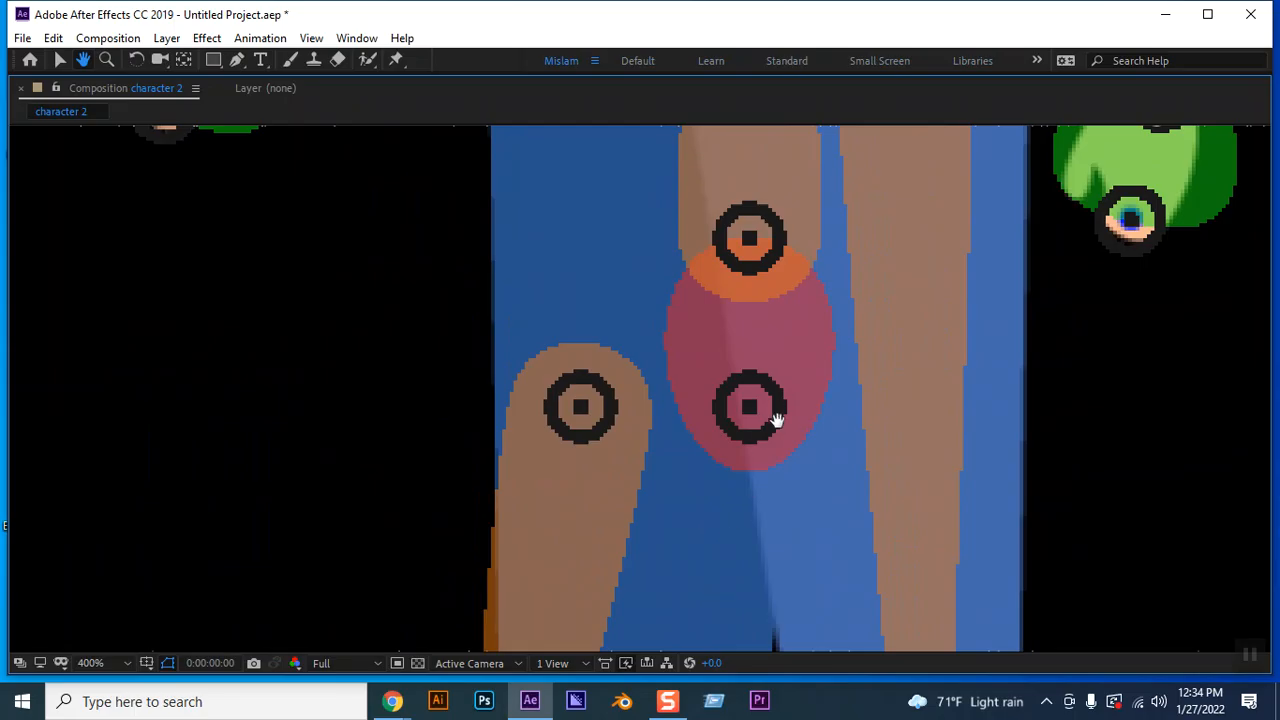
left_click_drag(699, 284, 731, 450)
left_click(640, 565)
left_click(258, 468)
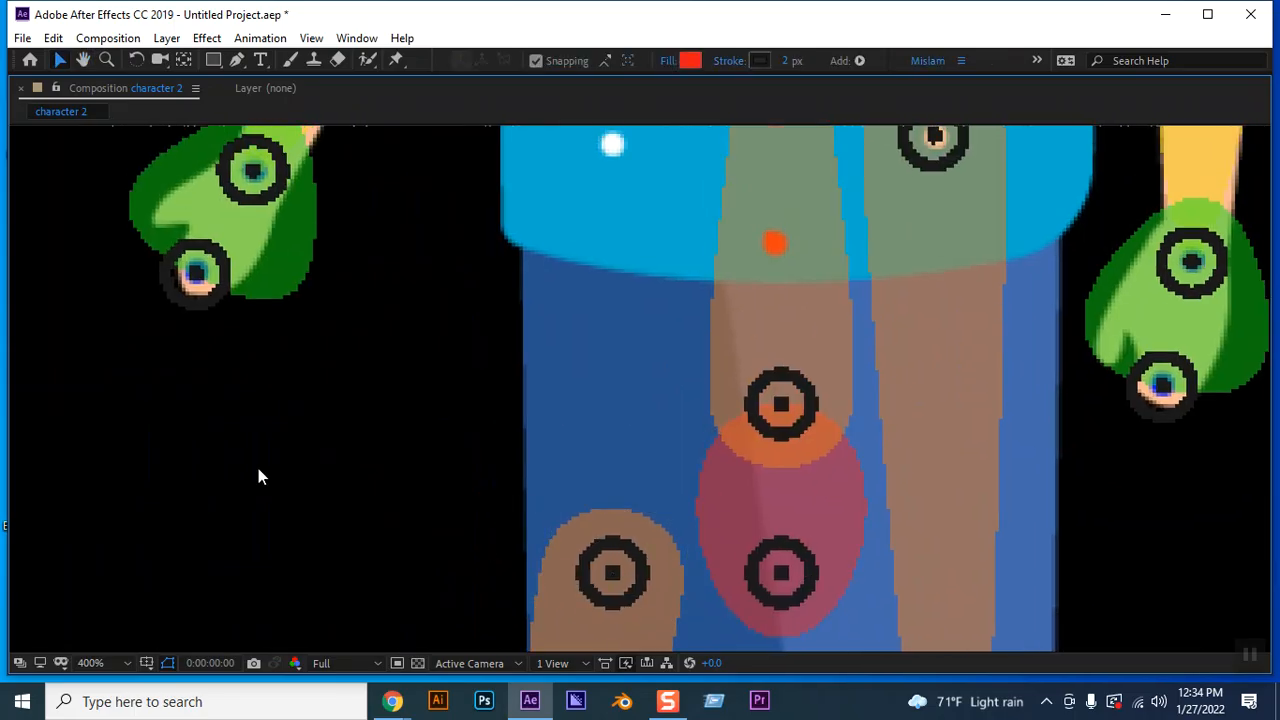
left_click(596, 558)
mouse_move(613, 578)
left_mouse_down()
mouse_move(600, 194)
mouse_move(612, 162)
left_mouse_up()
left_click(709, 300)
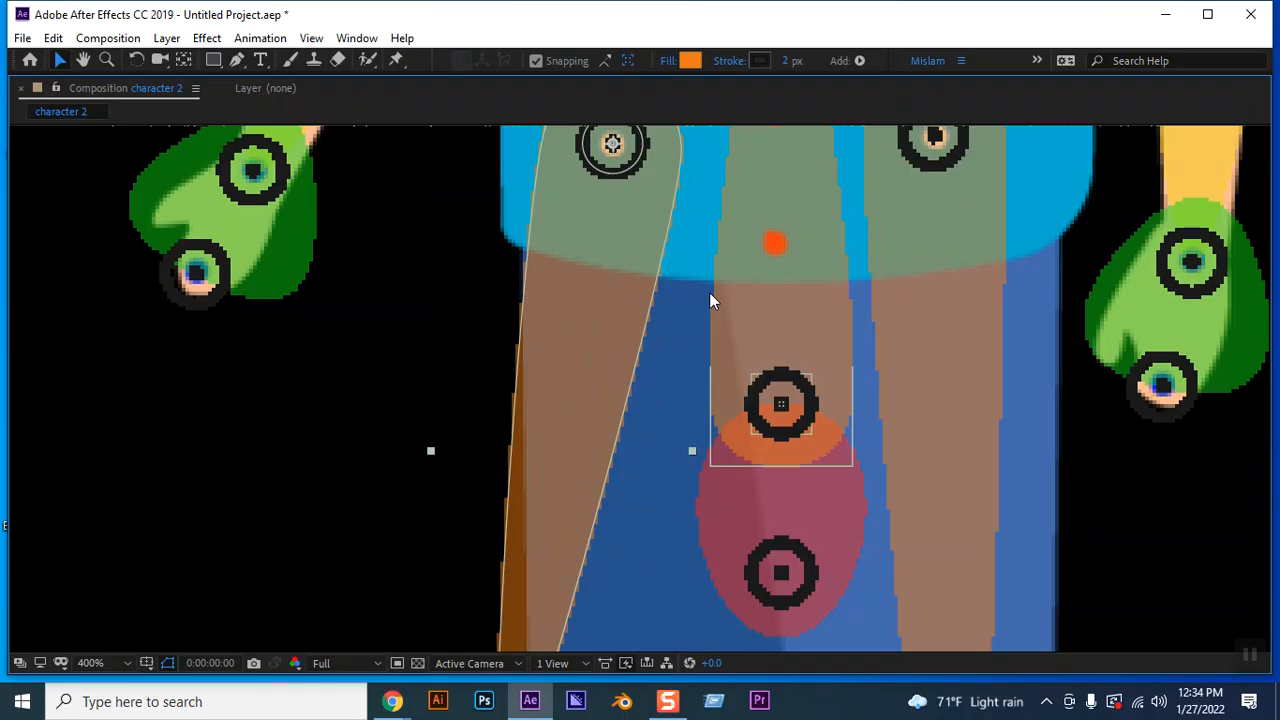
Align the yellow lower-leg bone's knee joint with the white knee pin on the image-left leg
key("space")
left_click_drag(386, 549, 392, 114)
left_click_drag(292, 394, 368, 224)
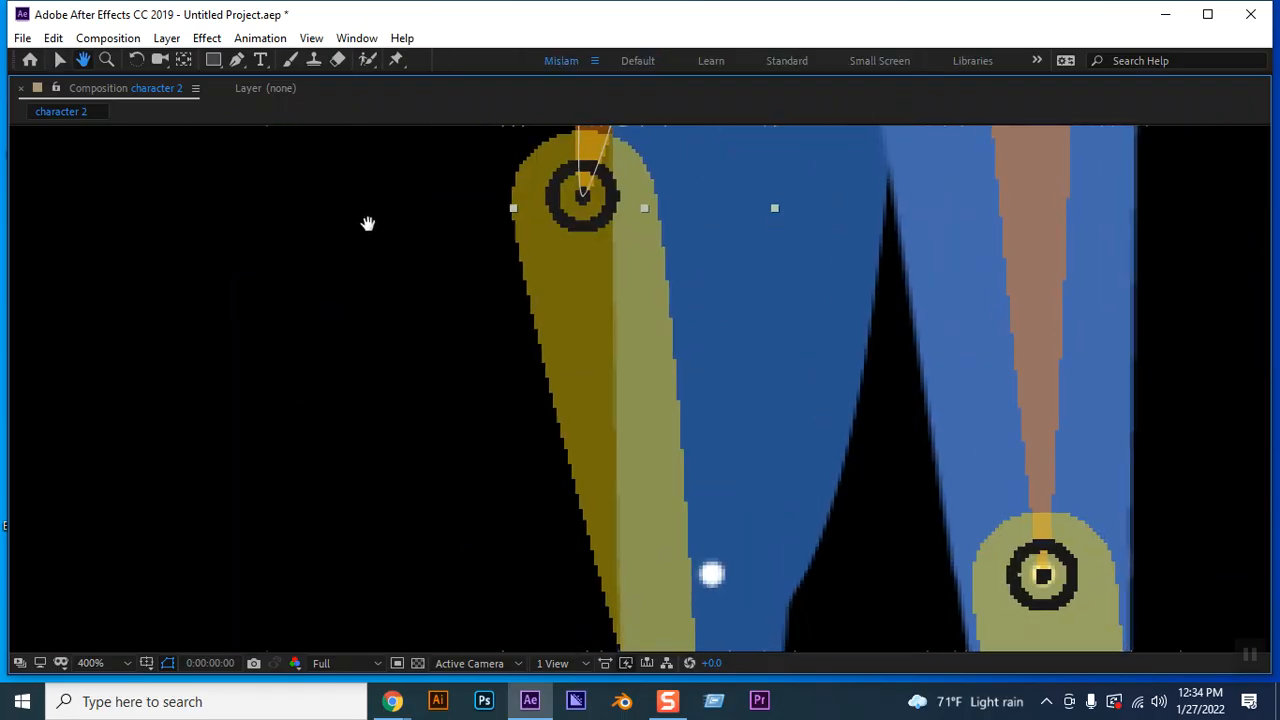
left_click(600, 170)
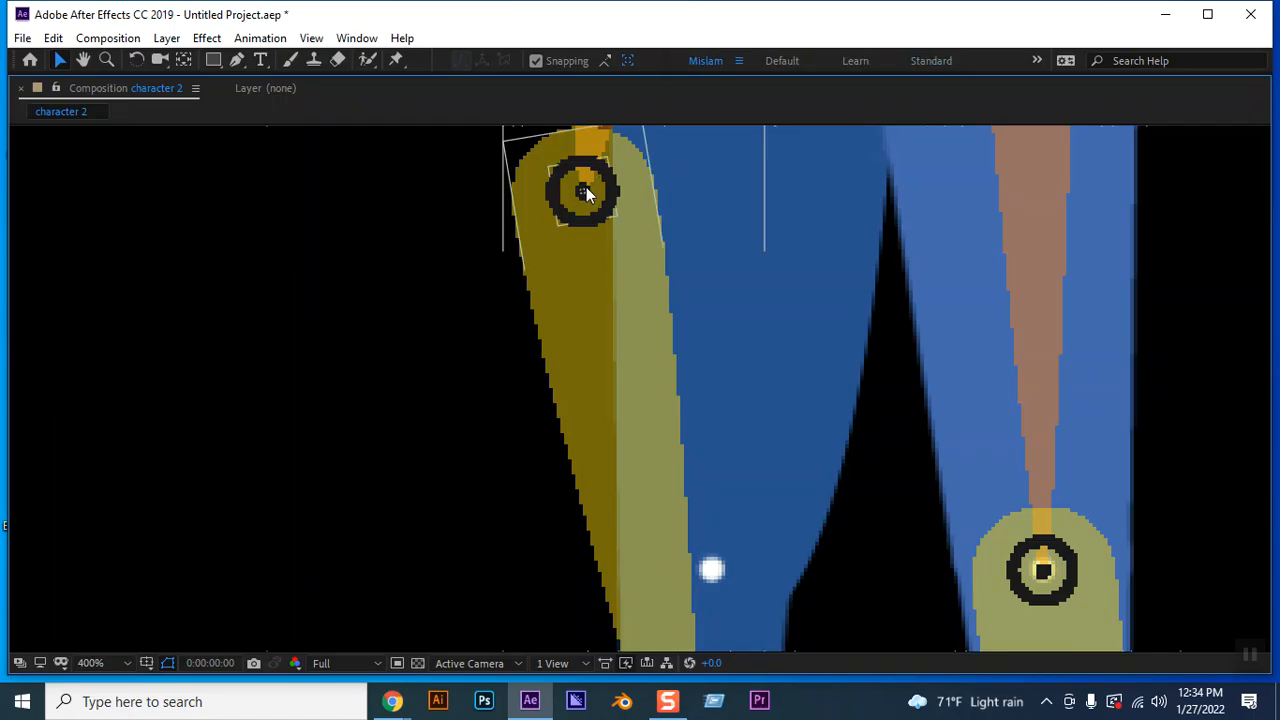
left_click(584, 196)
left_click_drag(595, 262, 707, 580)
Align the green foot bone's ankle joint with the upper ankle pin on the image-left shoe
left_click_drag(509, 585, 556, 252)
key("space")
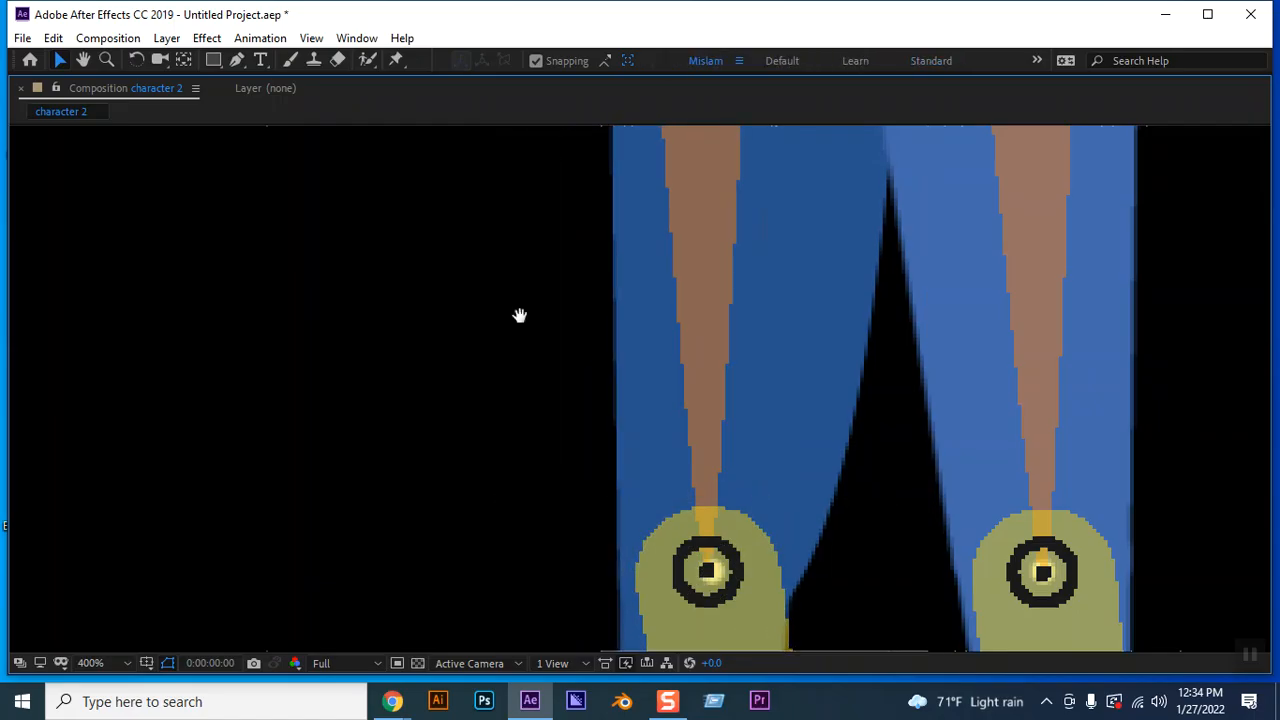
left_click_drag(434, 526, 434, 36)
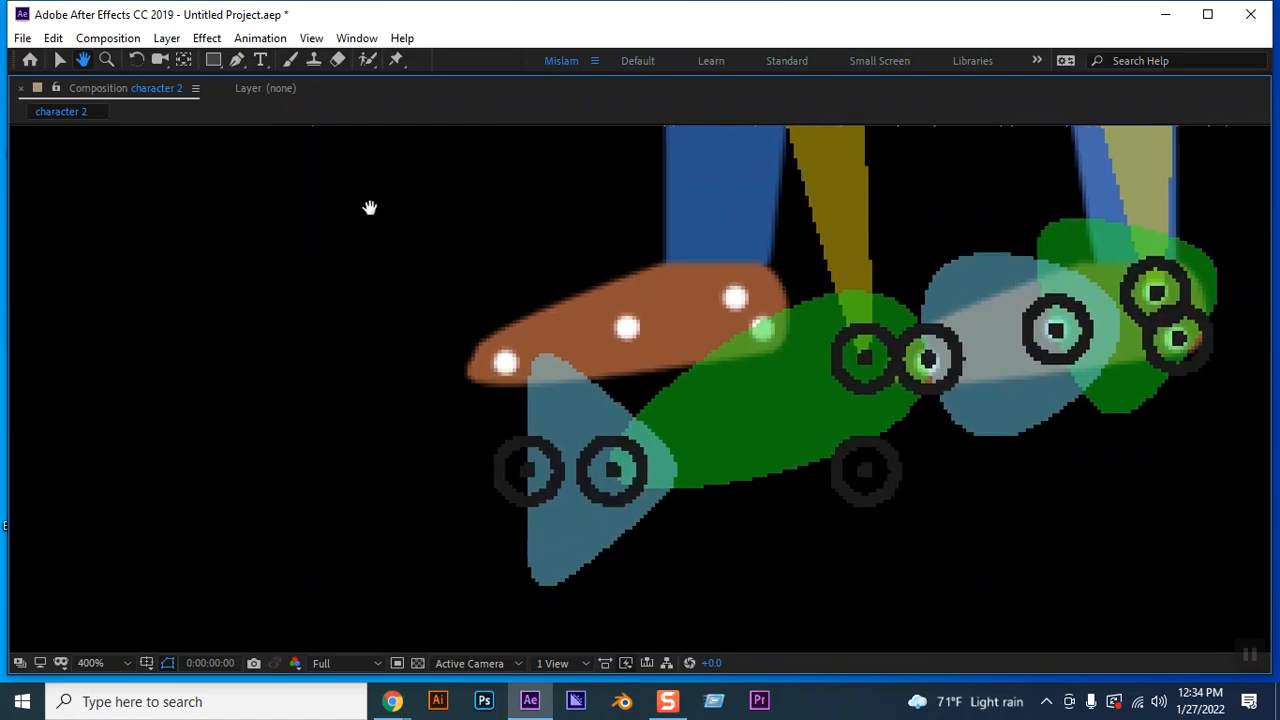
left_click(857, 398)
left_click_drag(865, 367, 732, 299)
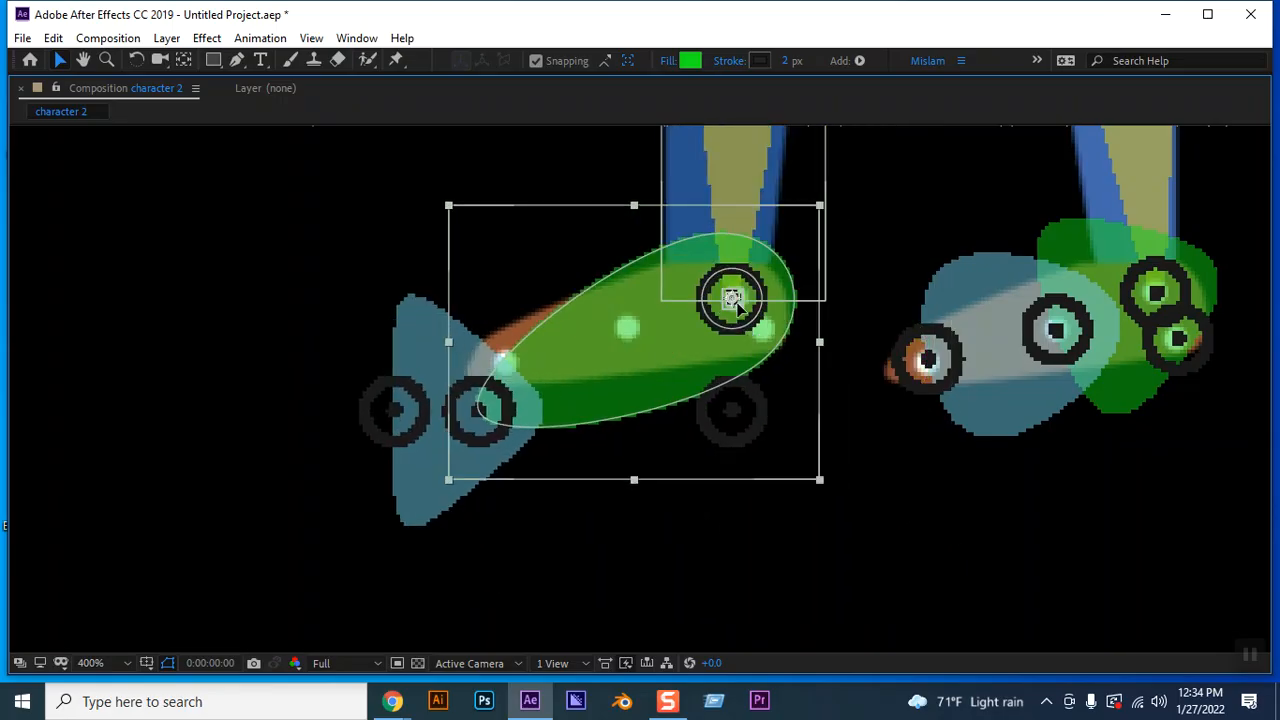
Align the light-blue toe bone's joint with the middle pin on the image-left shoe
left_click(482, 408)
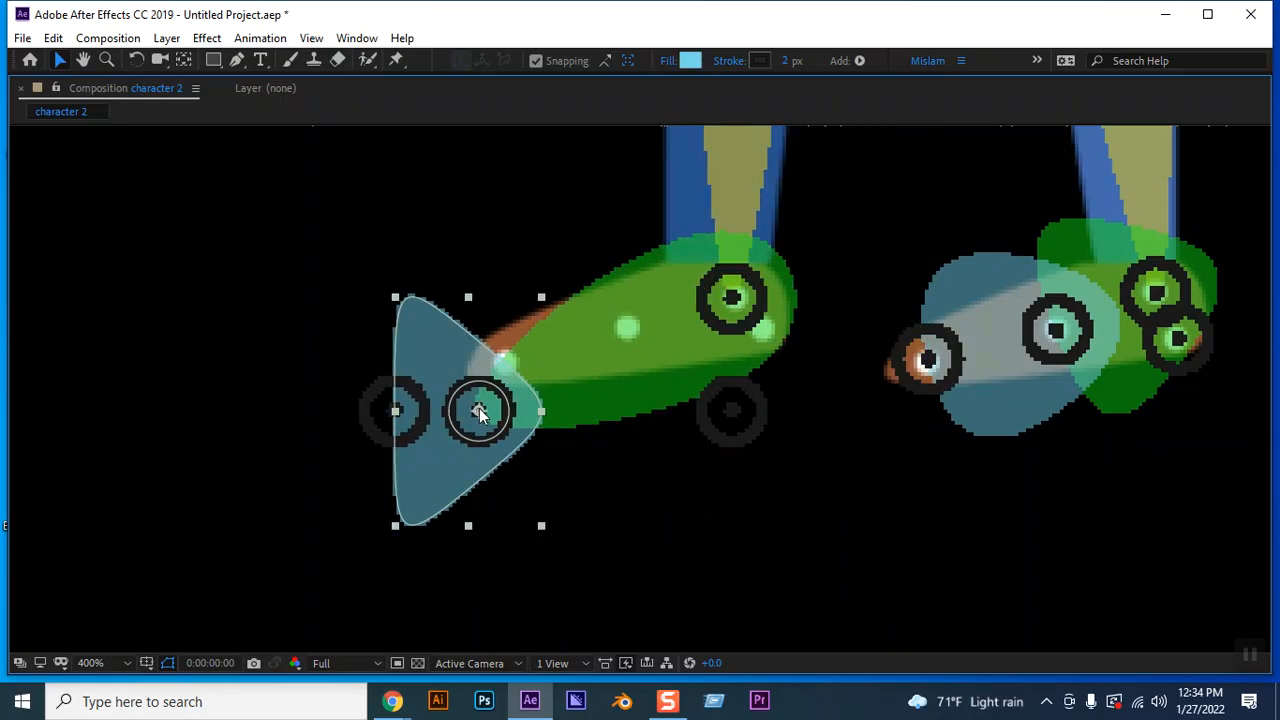
left_click_drag(480, 412, 620, 333)
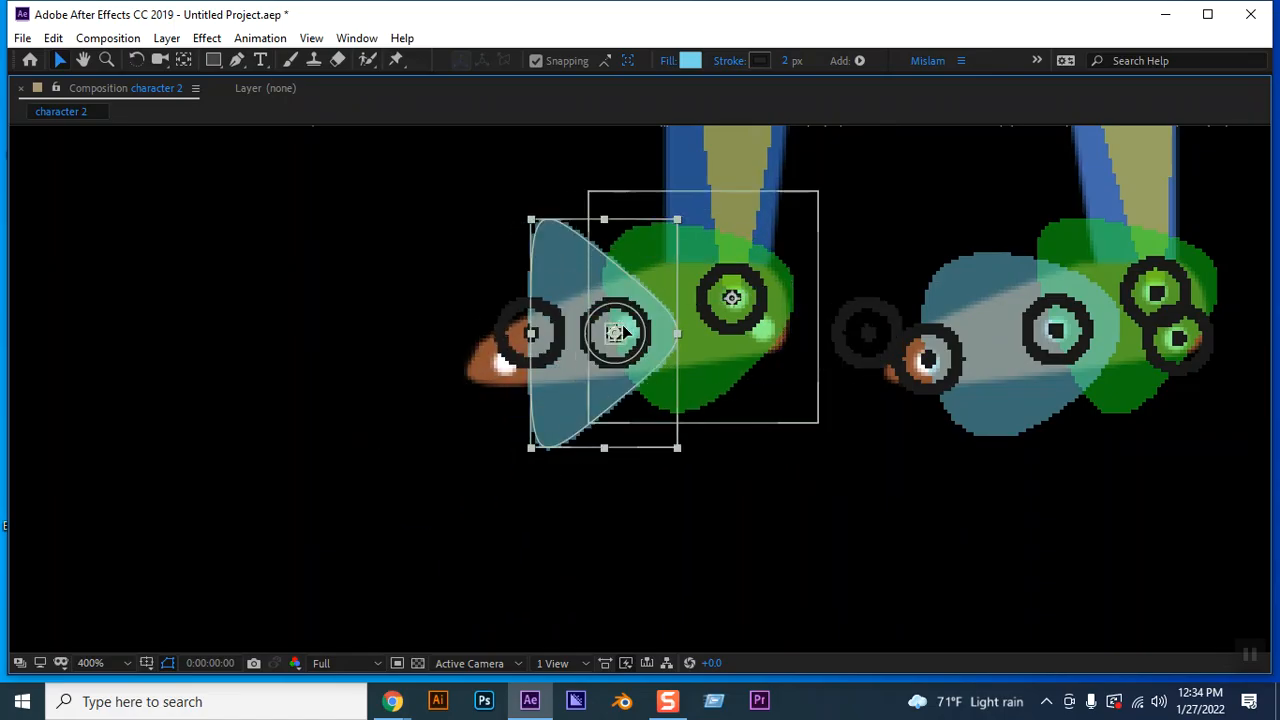
left_click(669, 479)
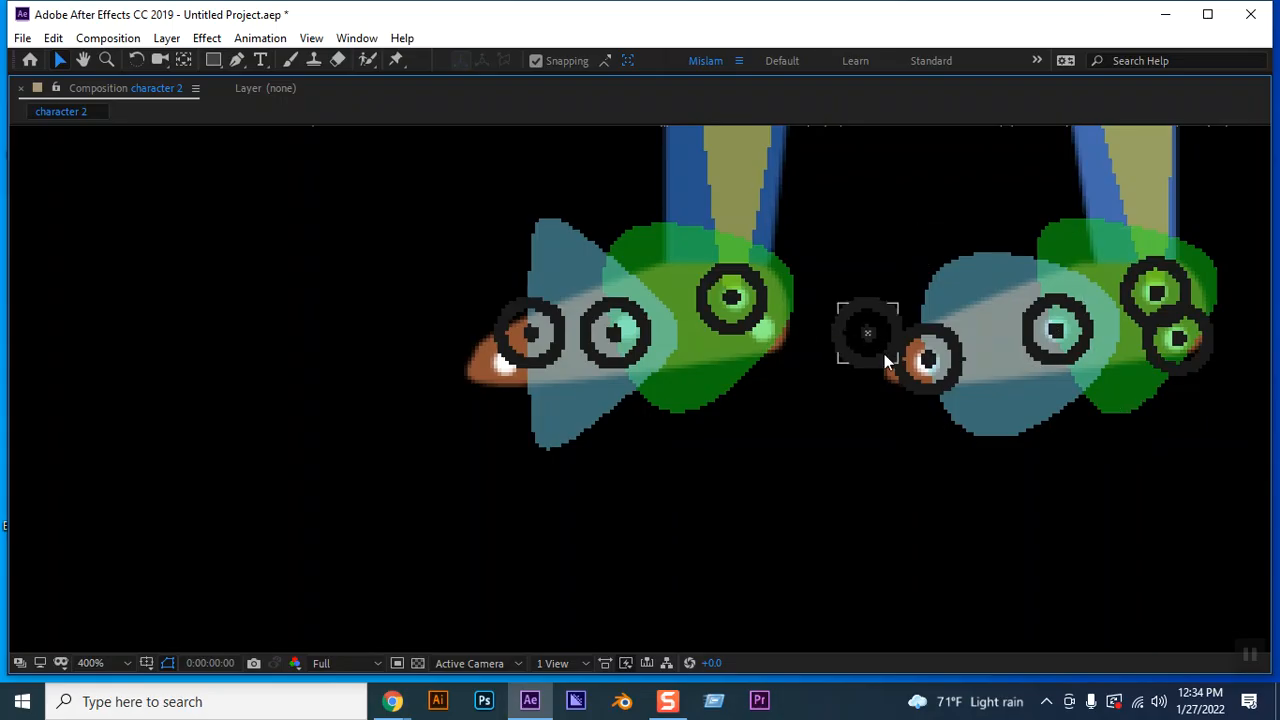
Position the image-left foot's toe-tip controller exactly over the front pin of the shoe
left_click(534, 332)
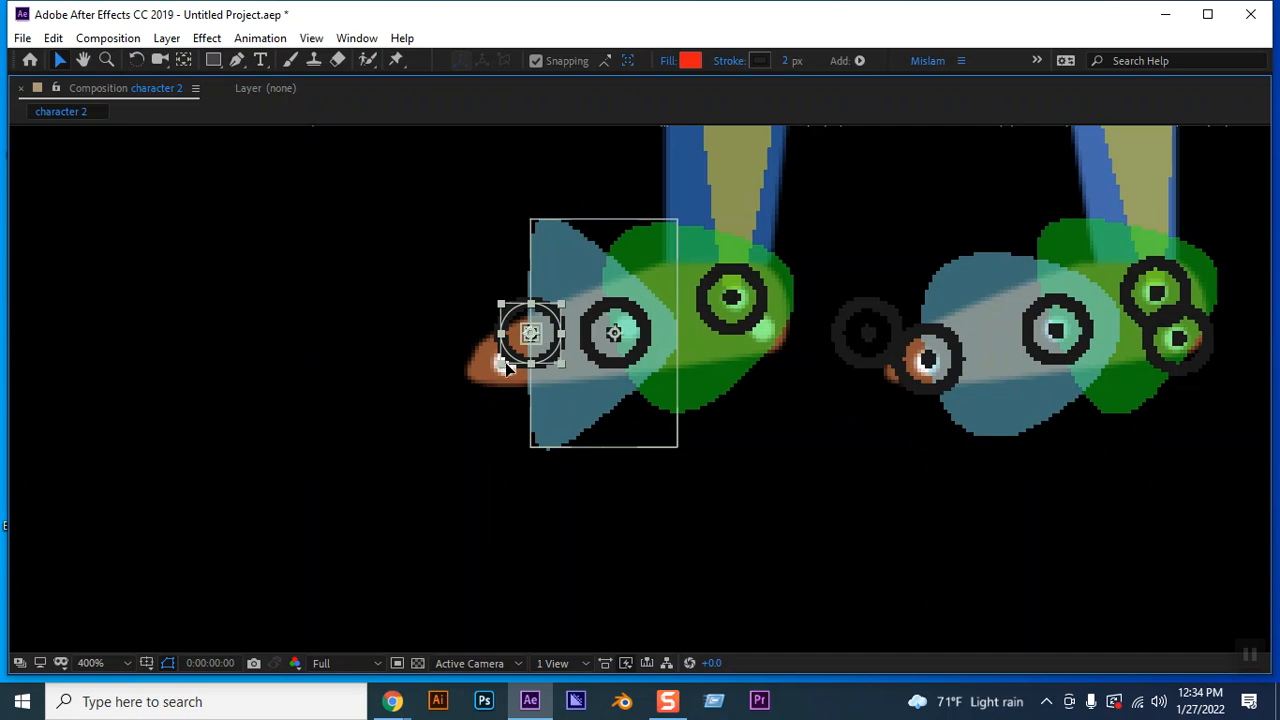
key("Left")
key("Left")
key("Left")
key("Left")
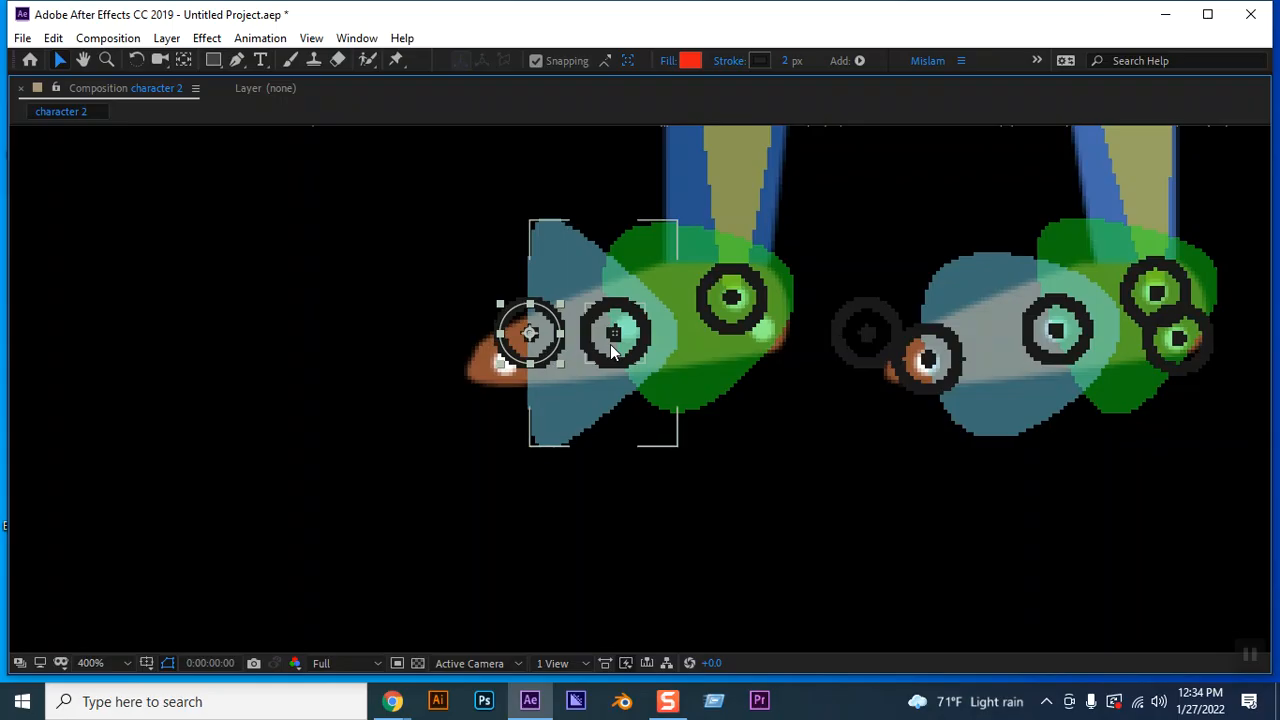
key("Left")
key("Left")
key("Left")
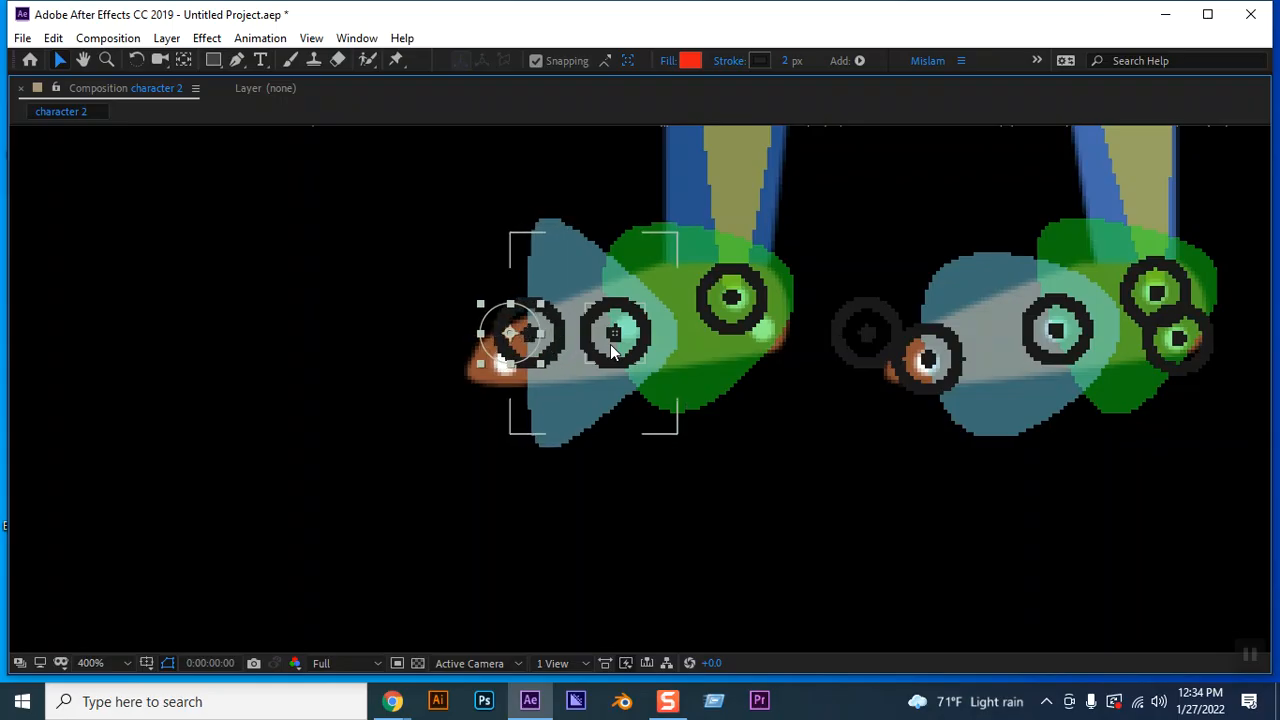
key("Down")
key("Down")
key("Down")
key("Down")
key("Down")
key("Down")
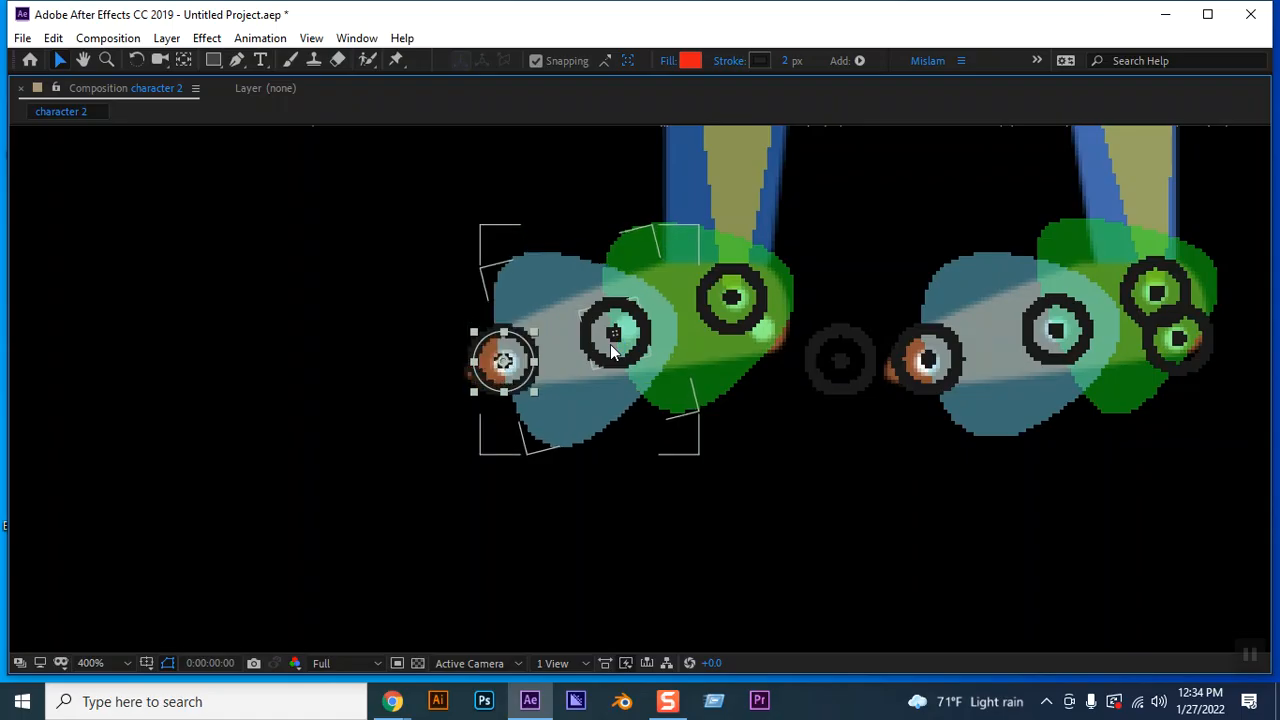
Place the image-left foot's heel controller exactly over the heel pin at the back of the shoe
left_click(848, 368)
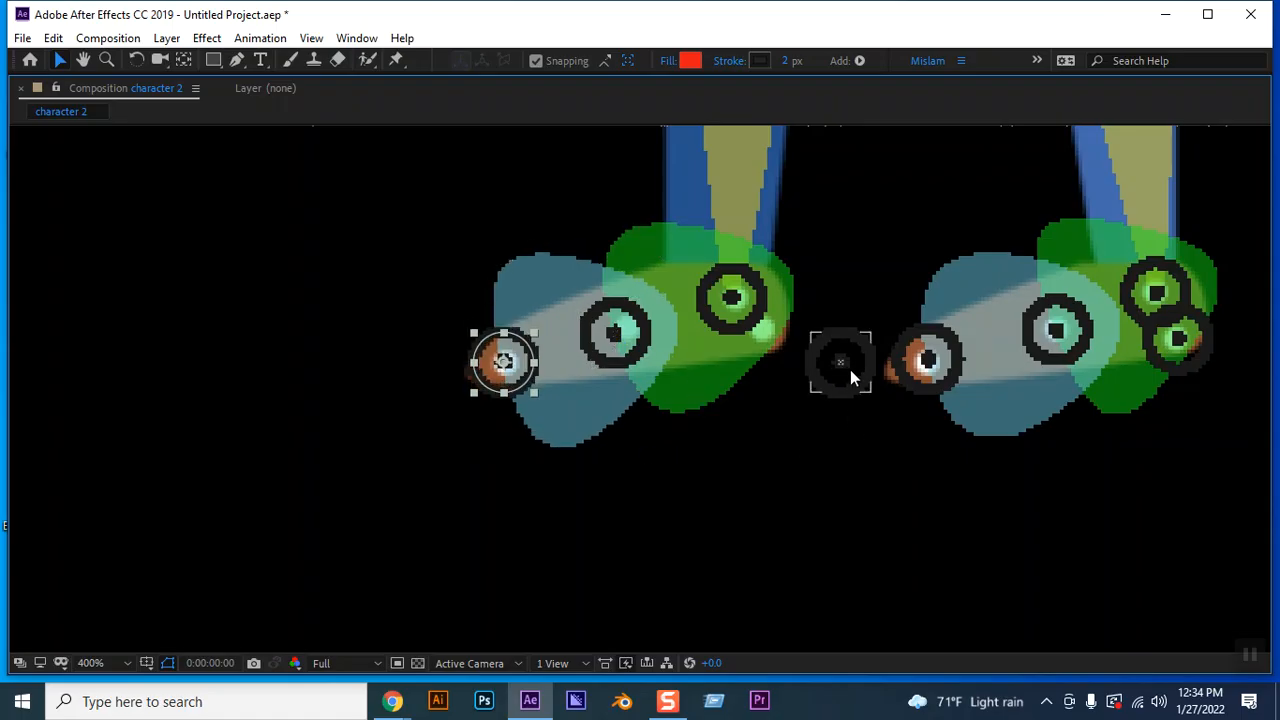
left_click_drag(844, 368, 780, 342)
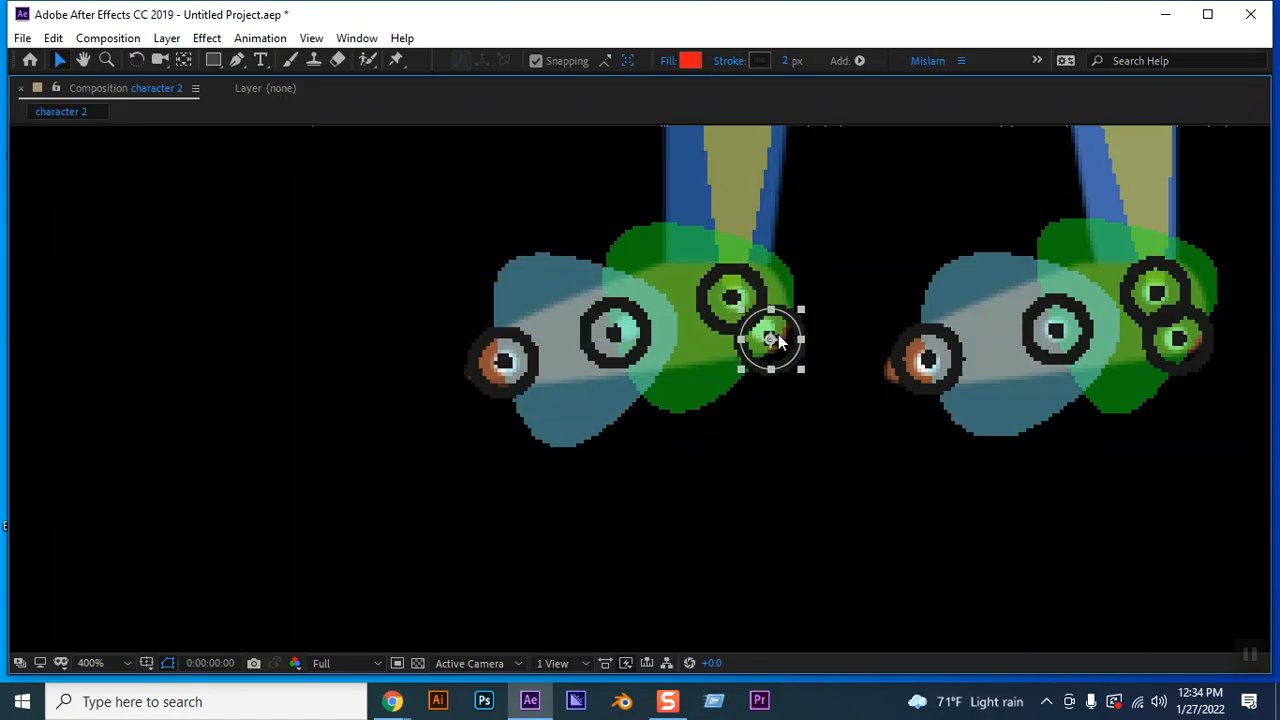
key("Up")
key("Up")
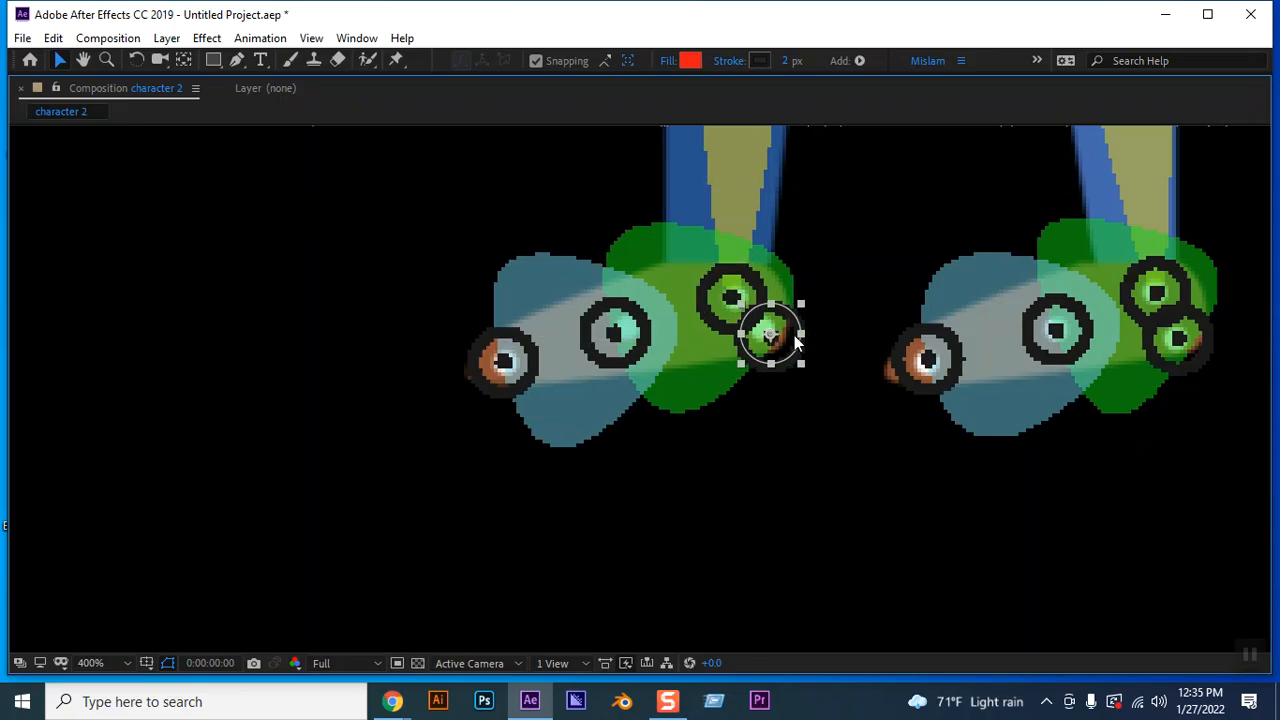
key("Left")
key("Left")
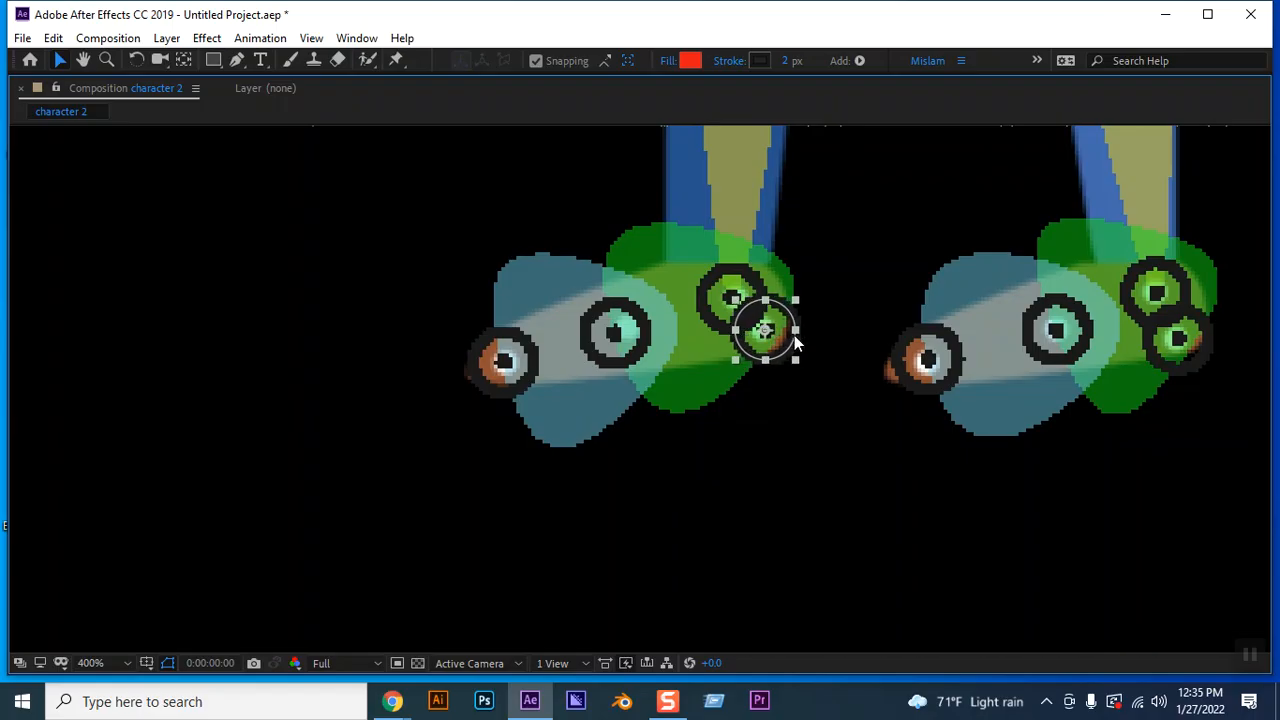
key("Left")
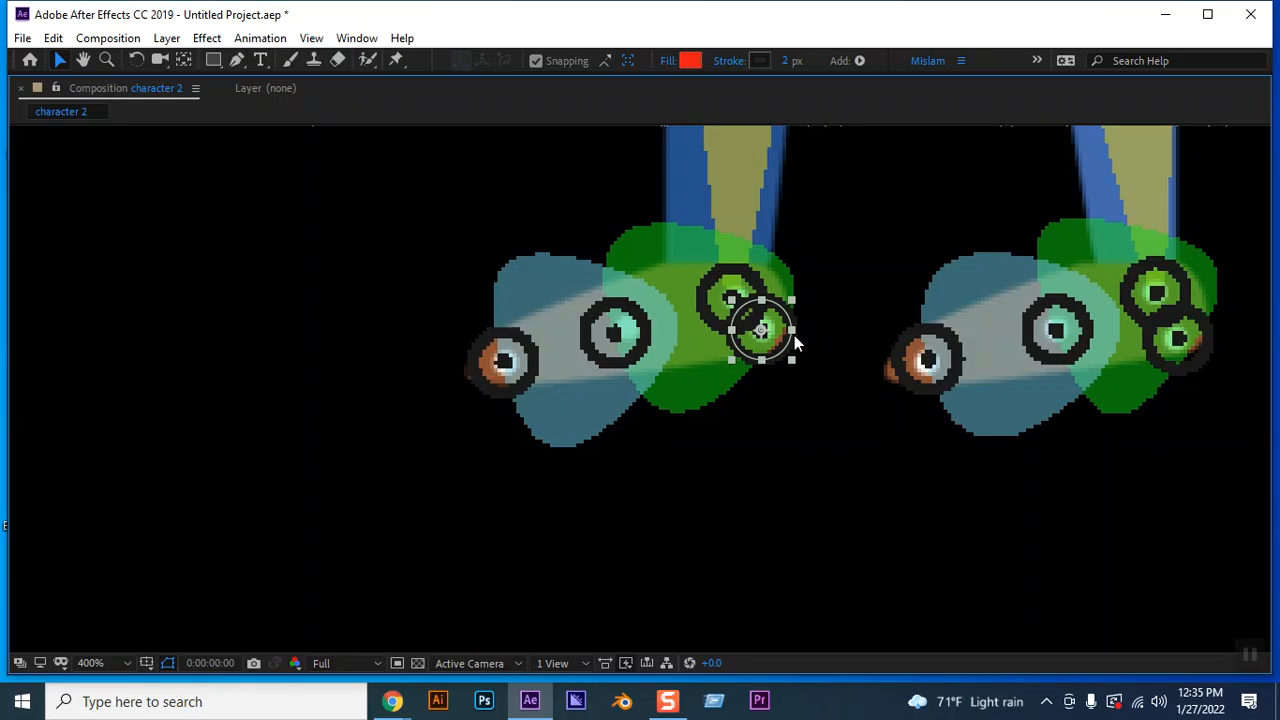
Move the red hips bone's joint up onto the red pin at the centre of the pelvis
key("h")
left_click_drag(908, 280, 728, 598)
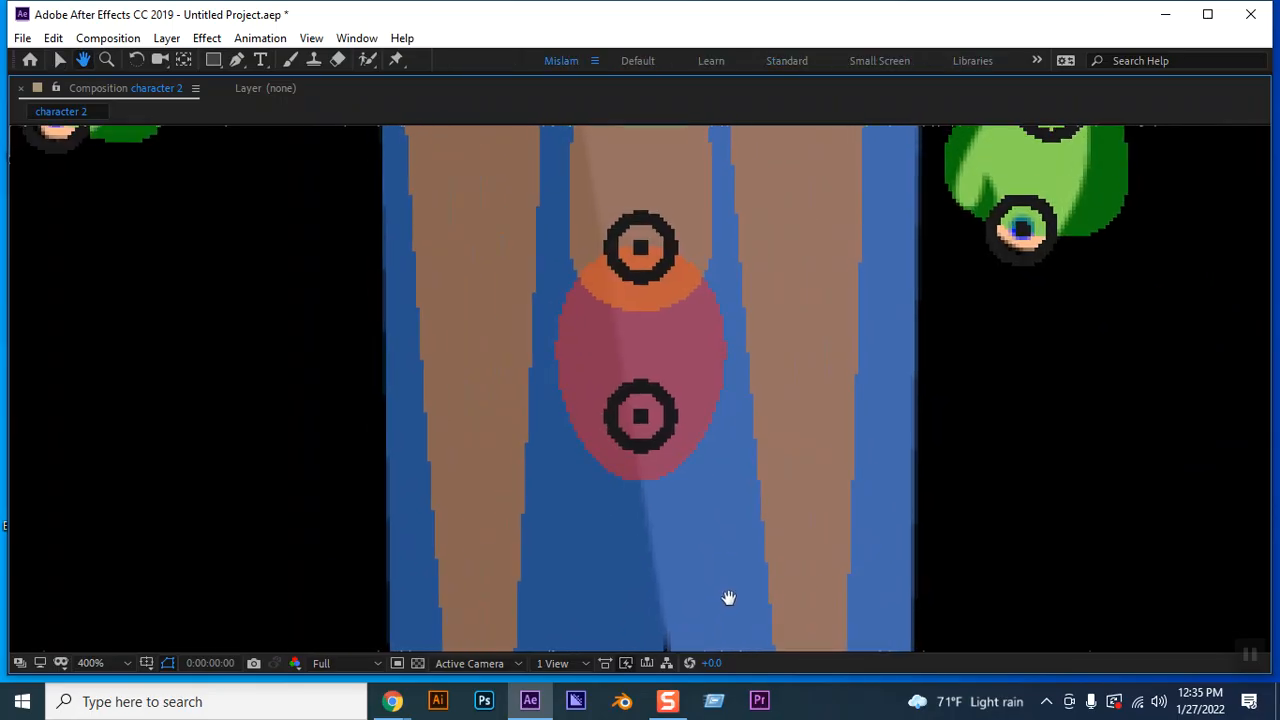
key("v")
left_click(642, 420)
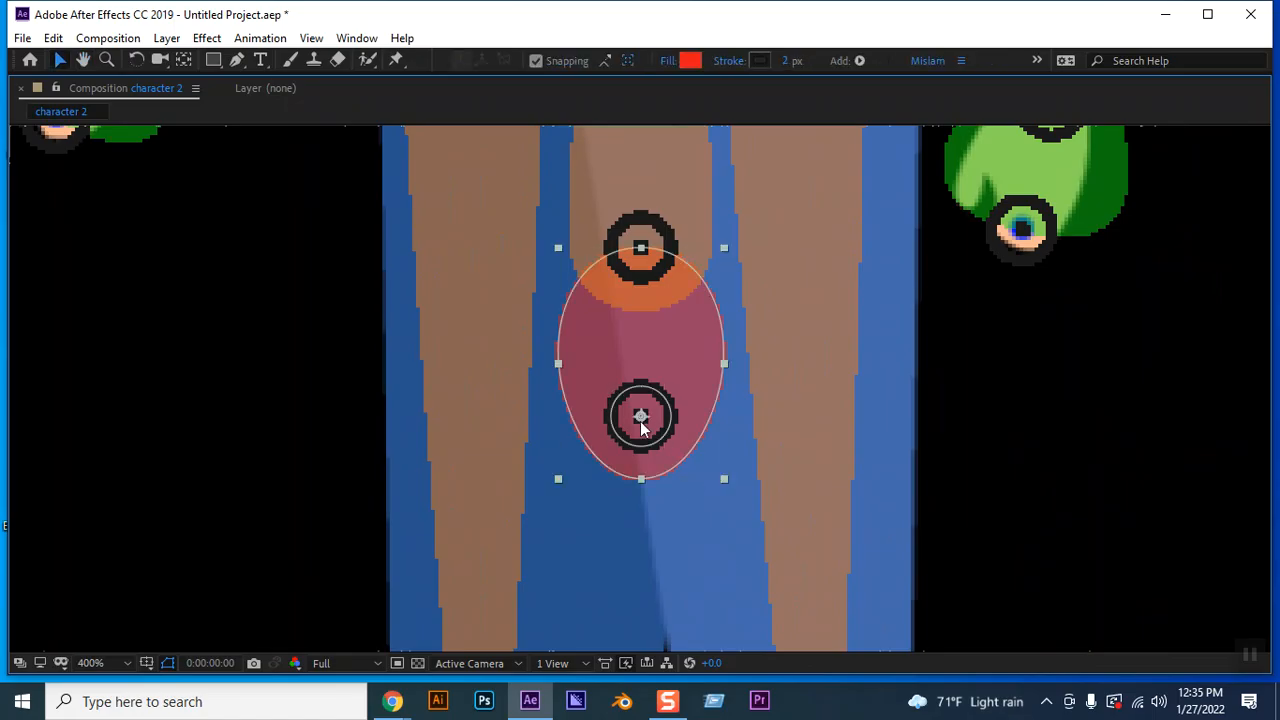
key("h")
left_click_drag(641, 421, 644, 418)
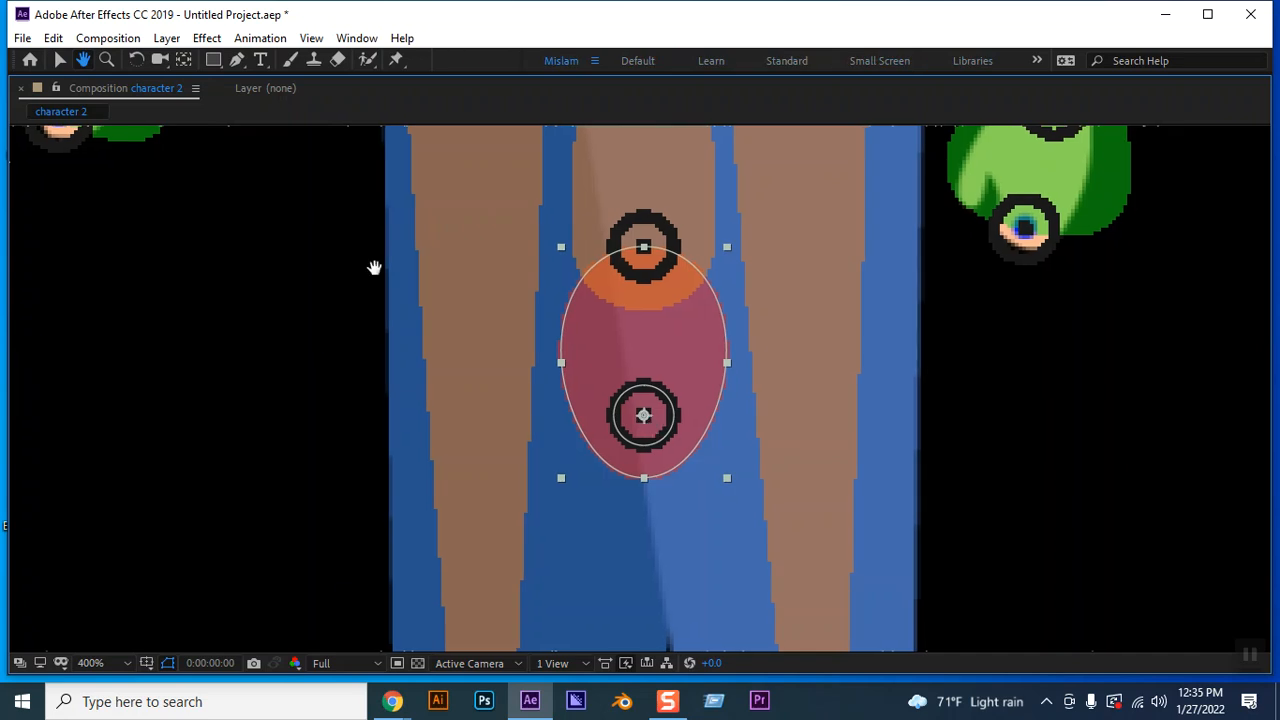
key("v")
left_click(210, 405)
left_click(645, 415)
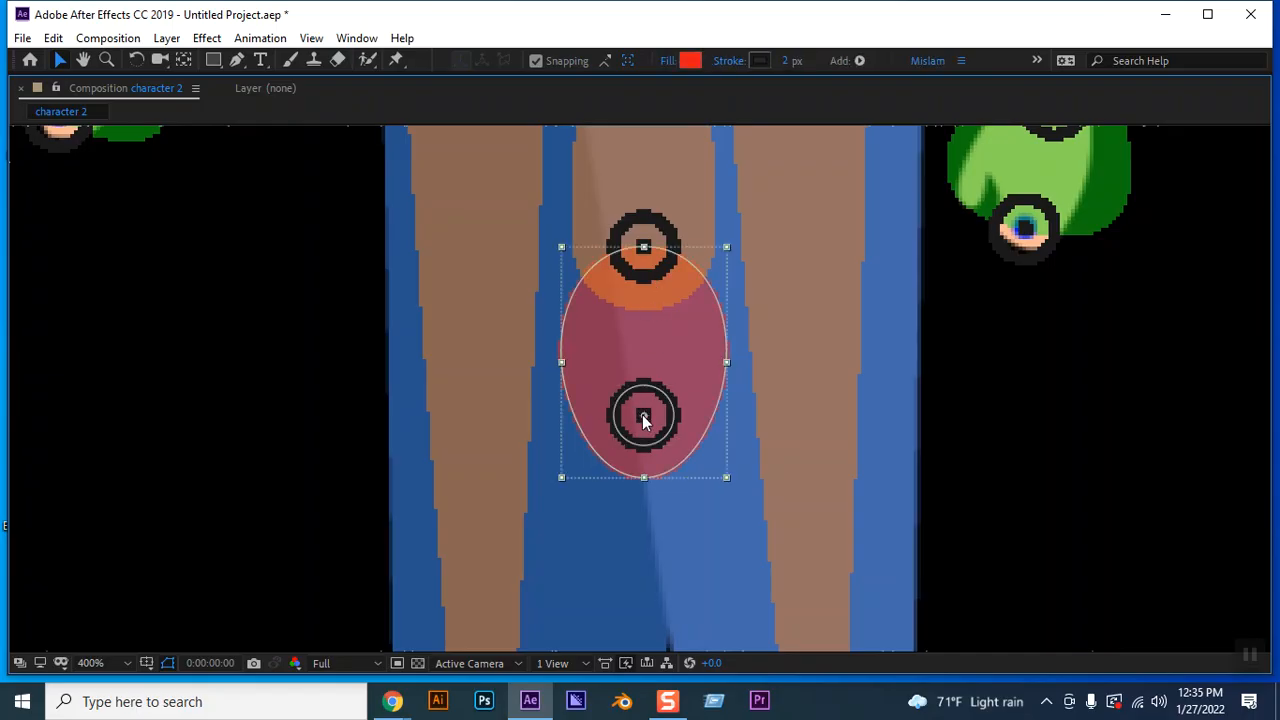
left_click(262, 423)
left_click(636, 412)
left_click_drag(646, 415, 627, 86)
scroll(634, 200, "up", 1)
left_click_drag(640, 147, 634, 215)
key("Left")
key("Left")
key("Left")
key("Left")
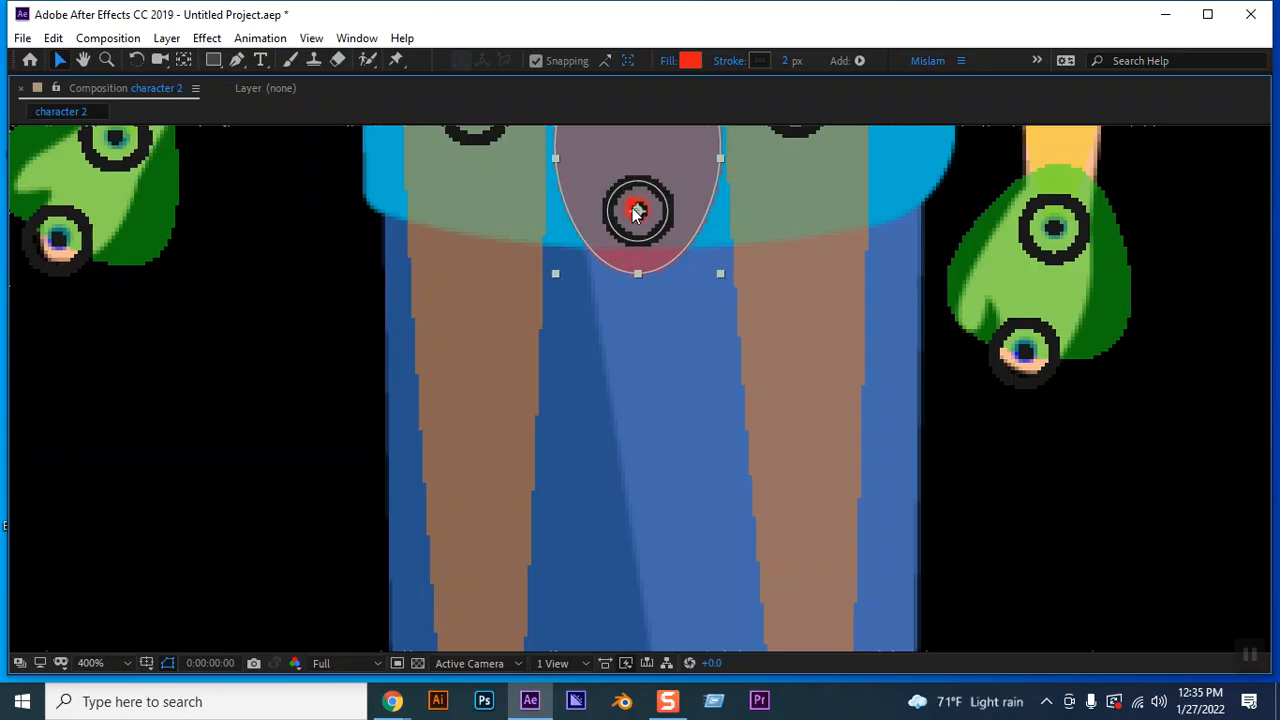
Lower the base joint of the orange spine bone onto the waist pin just above the hips joint
left_click_drag(266, 274, 260, 606)
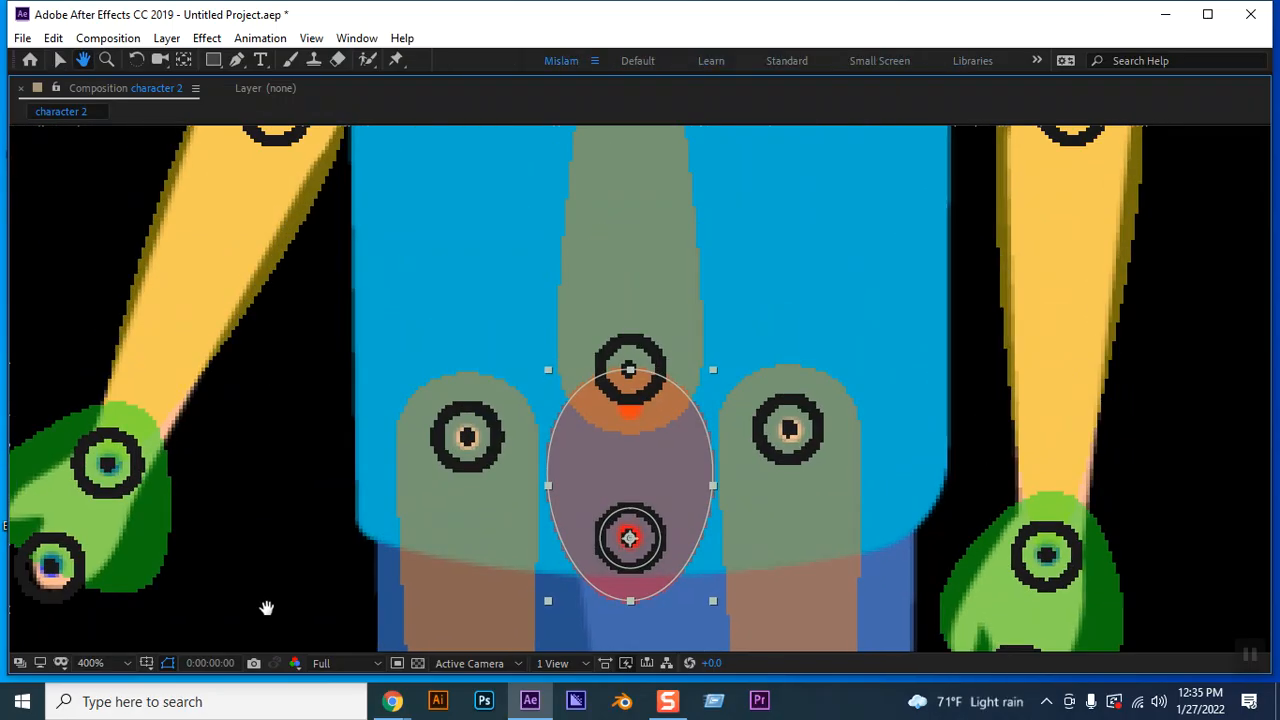
left_click(1077, 376)
left_click(634, 374)
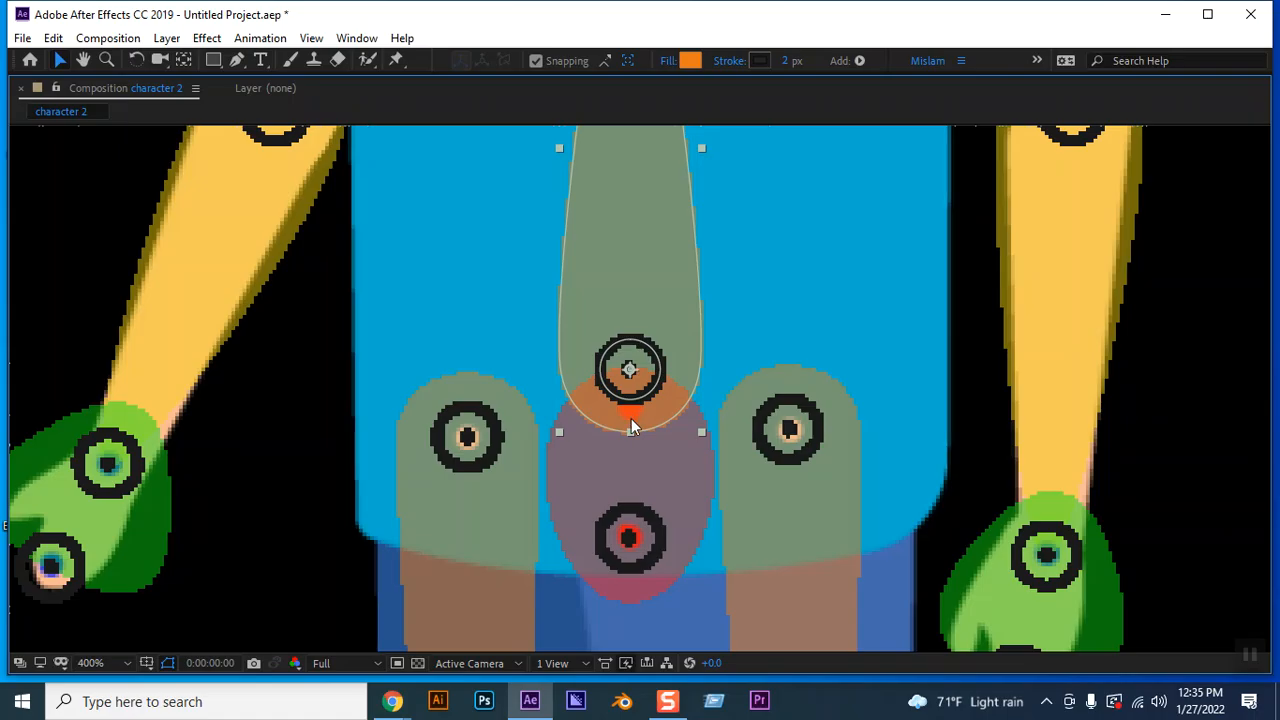
key("Down")
key("Down")
key("Down")
key("Down")
key("Down")
key("Down")
key("Down")
key("Down")
key("Down")
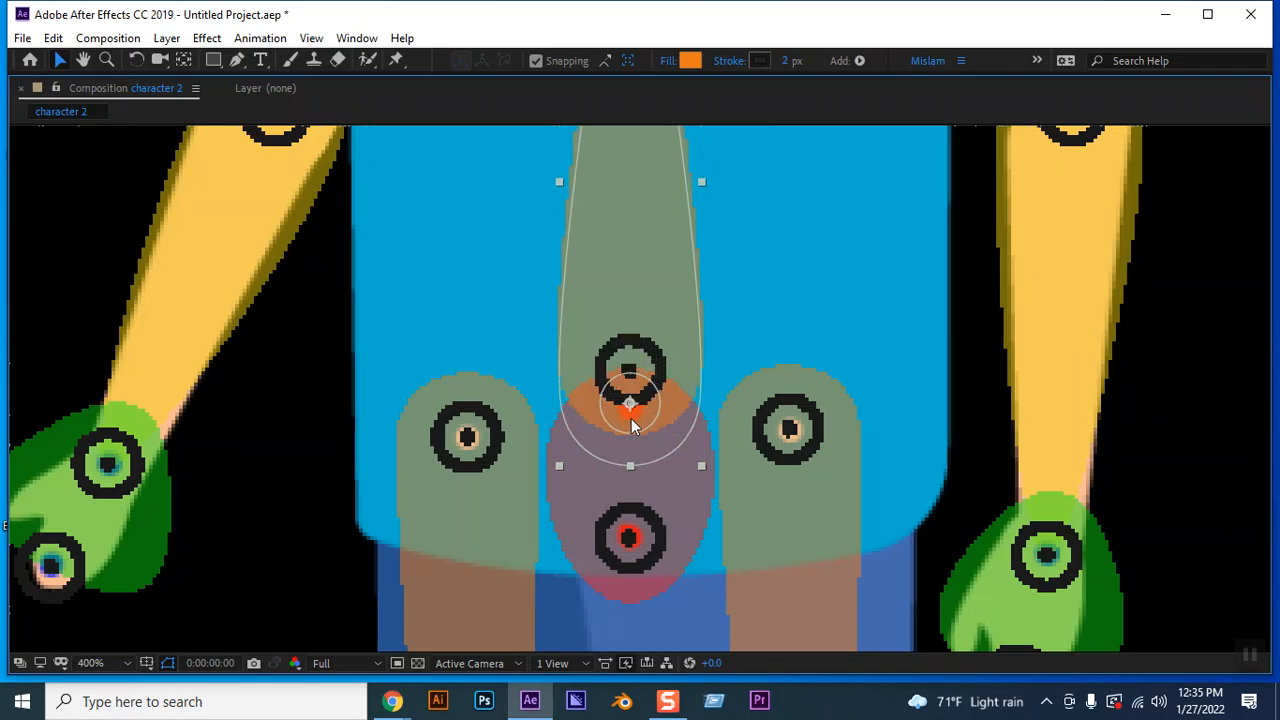
key("Down")
Move the upper spine bone's base joint down onto the orange pin in the middle of the torso
key("h")
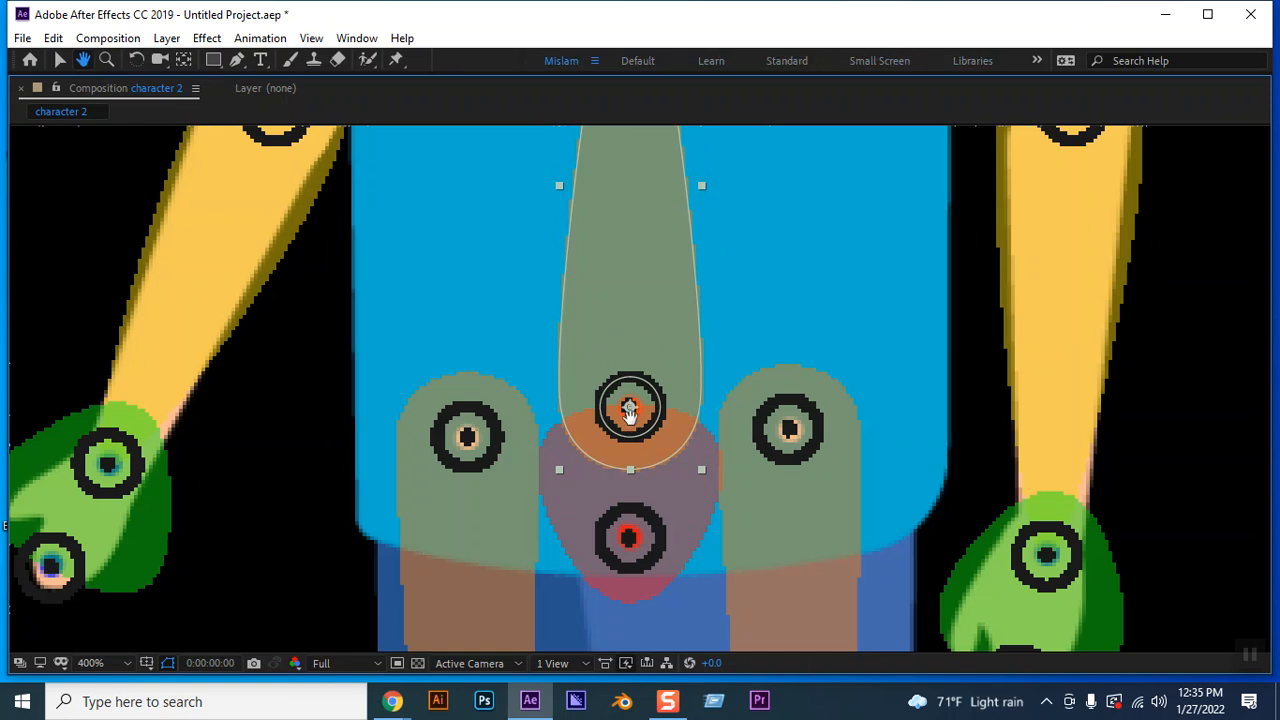
left_click_drag(657, 350, 616, 426)
key("v")
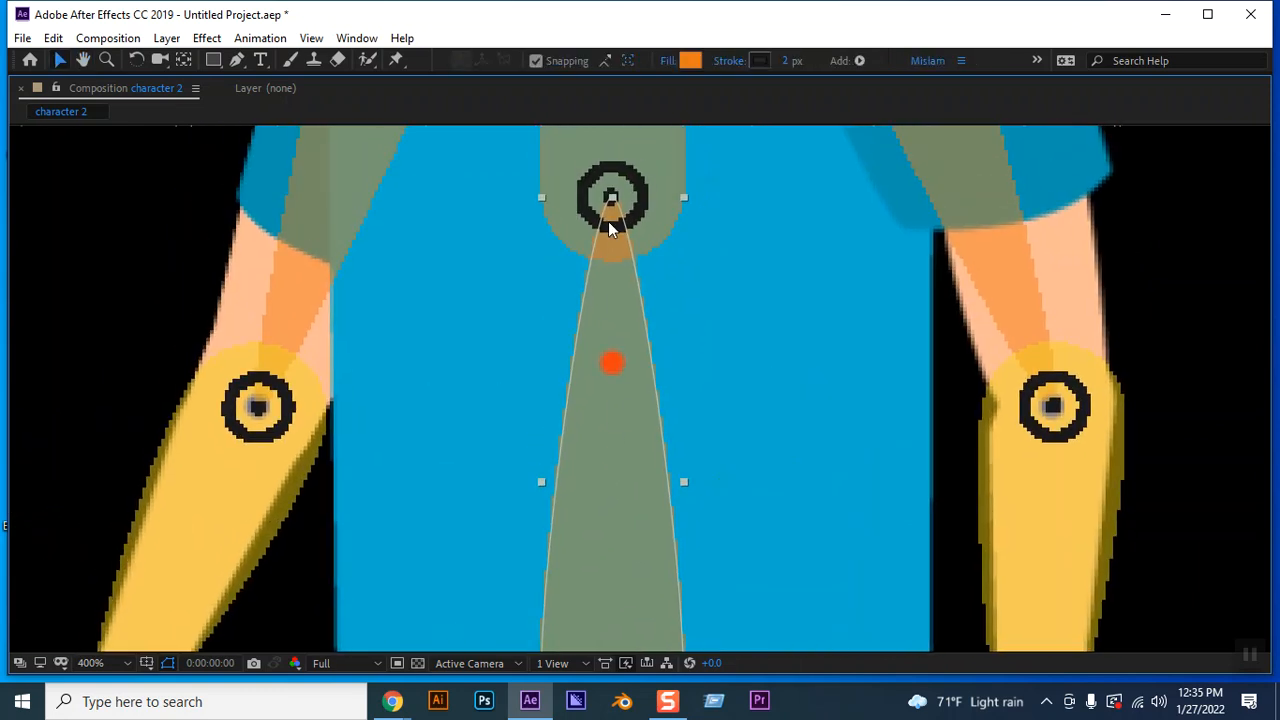
left_click(609, 195)
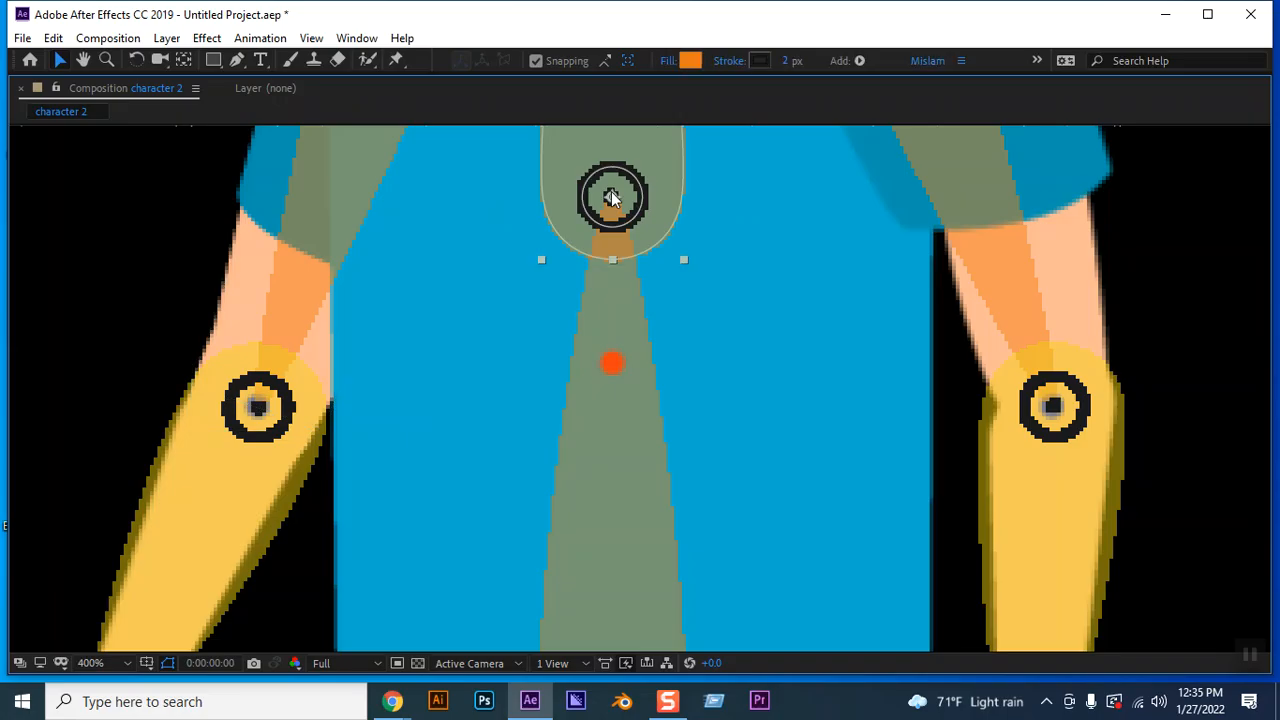
left_click_drag(610, 195, 612, 362)
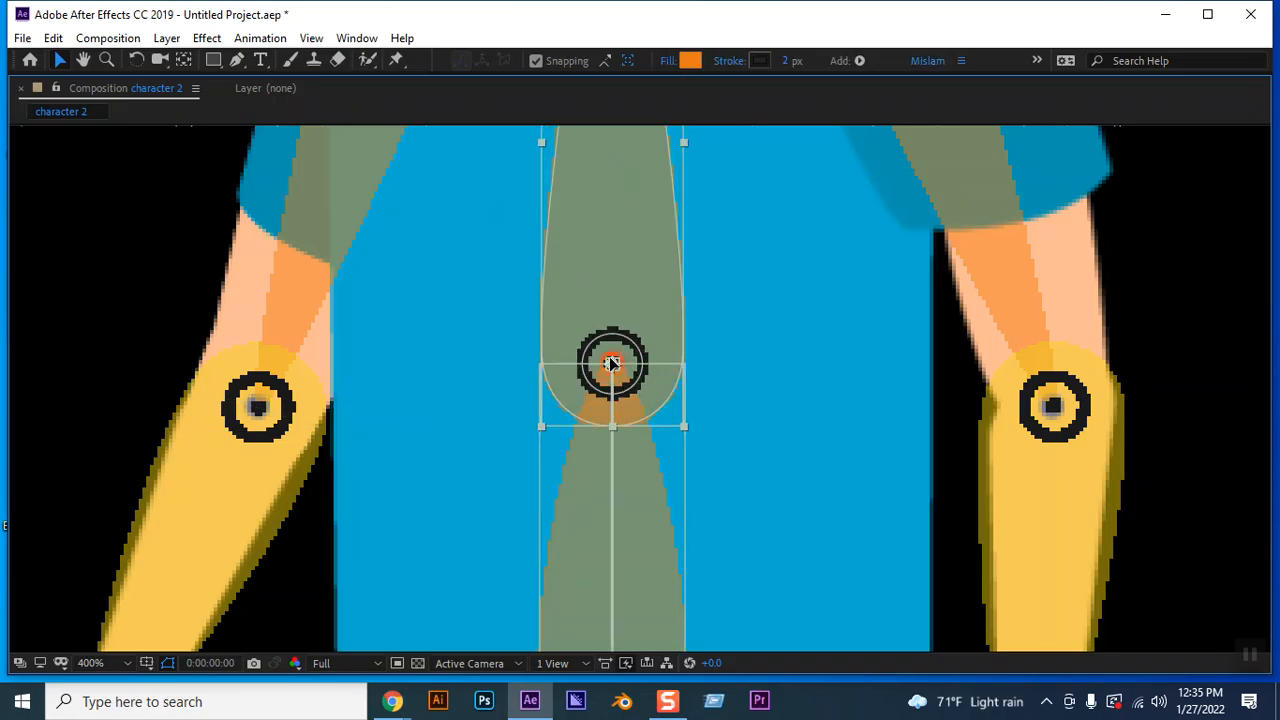
Raise the yellow neck bone's base joint onto the orange pin between the shoulders
key("h")
mouse_move(626, 249)
left_mouse_down()
mouse_move(646, 429)
mouse_move(607, 502)
left_mouse_up()
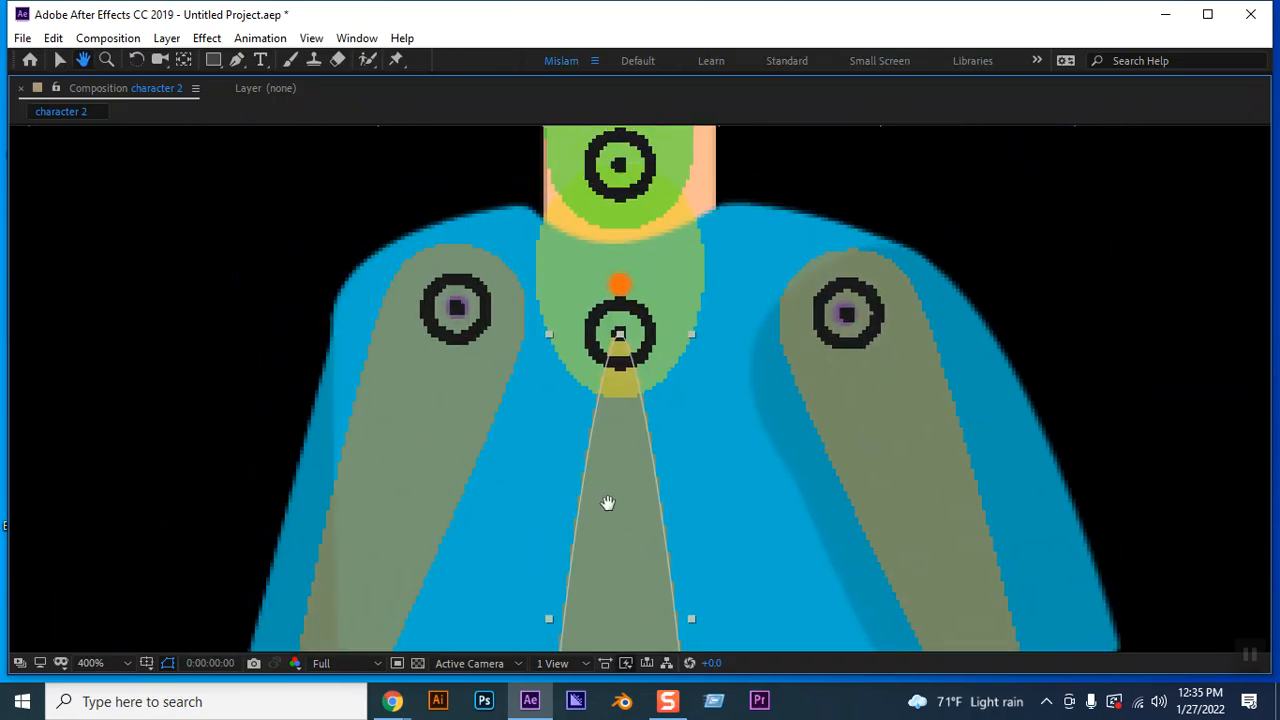
key("v")
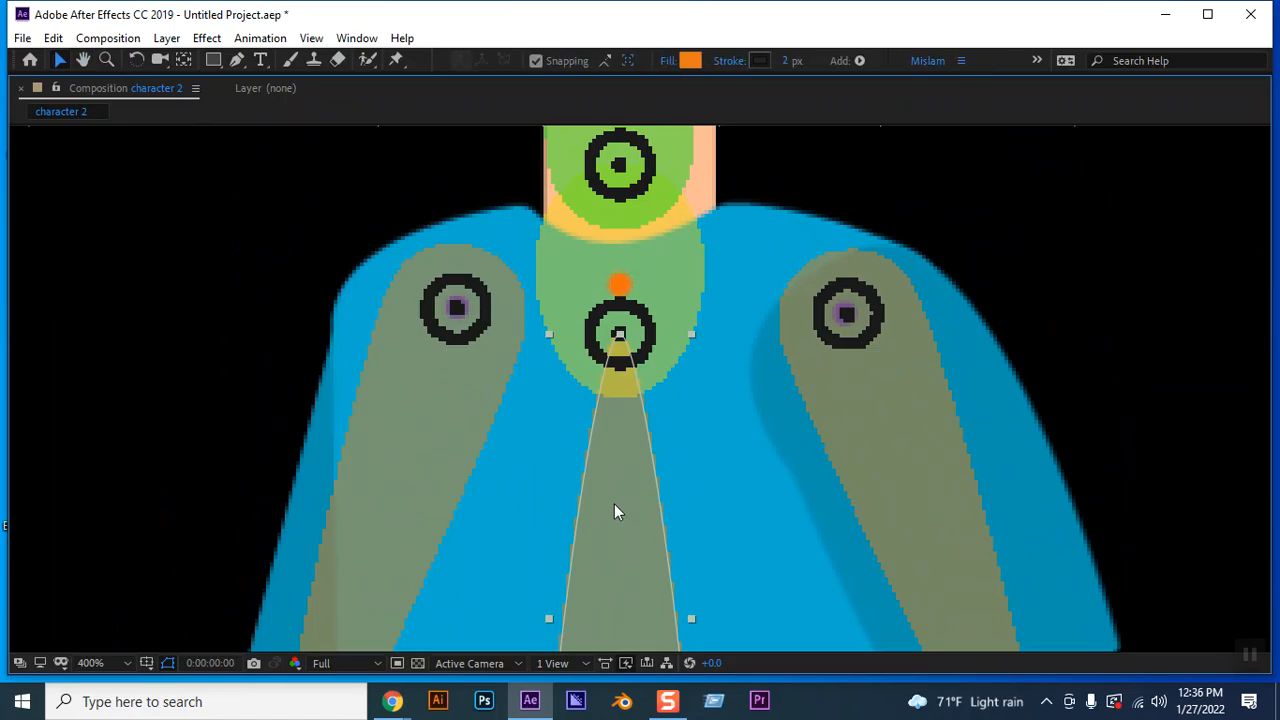
left_click(354, 328)
left_click(620, 336)
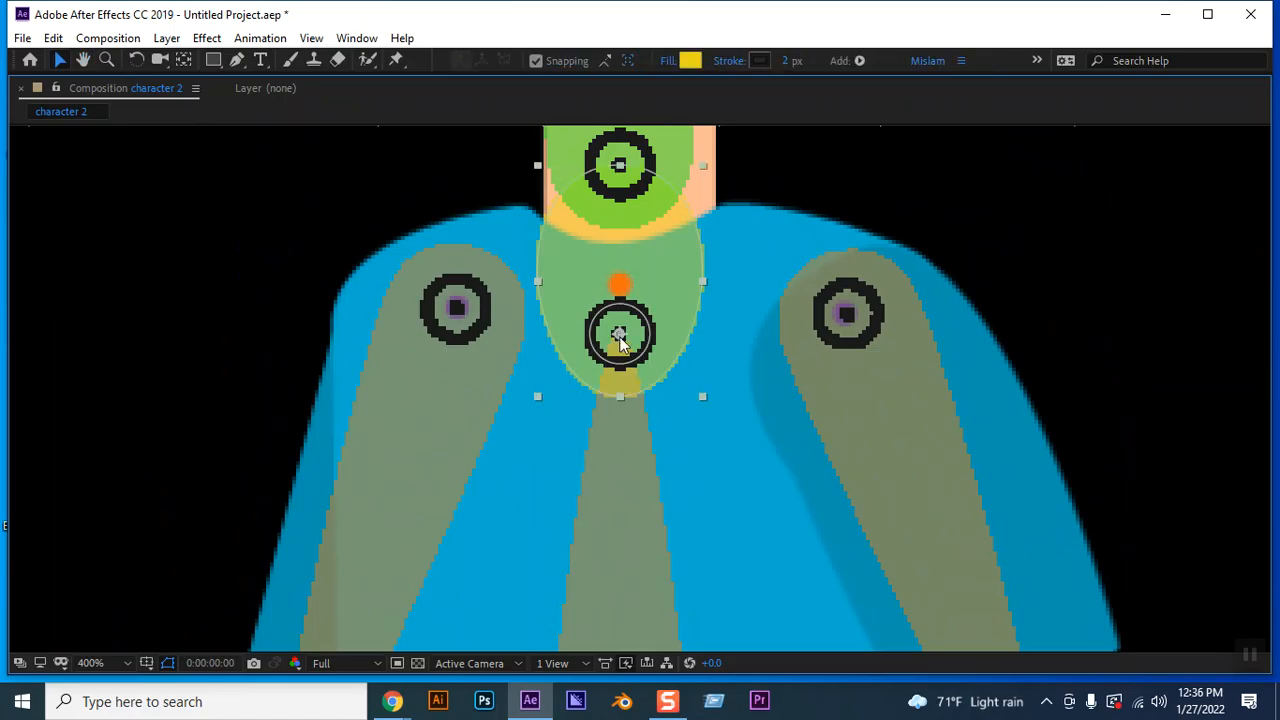
left_click_drag(620, 334, 650, 300)
Raise the green head bone's base joint onto the orange pin in the beard
key("space")
left_click_drag(627, 195, 597, 452)
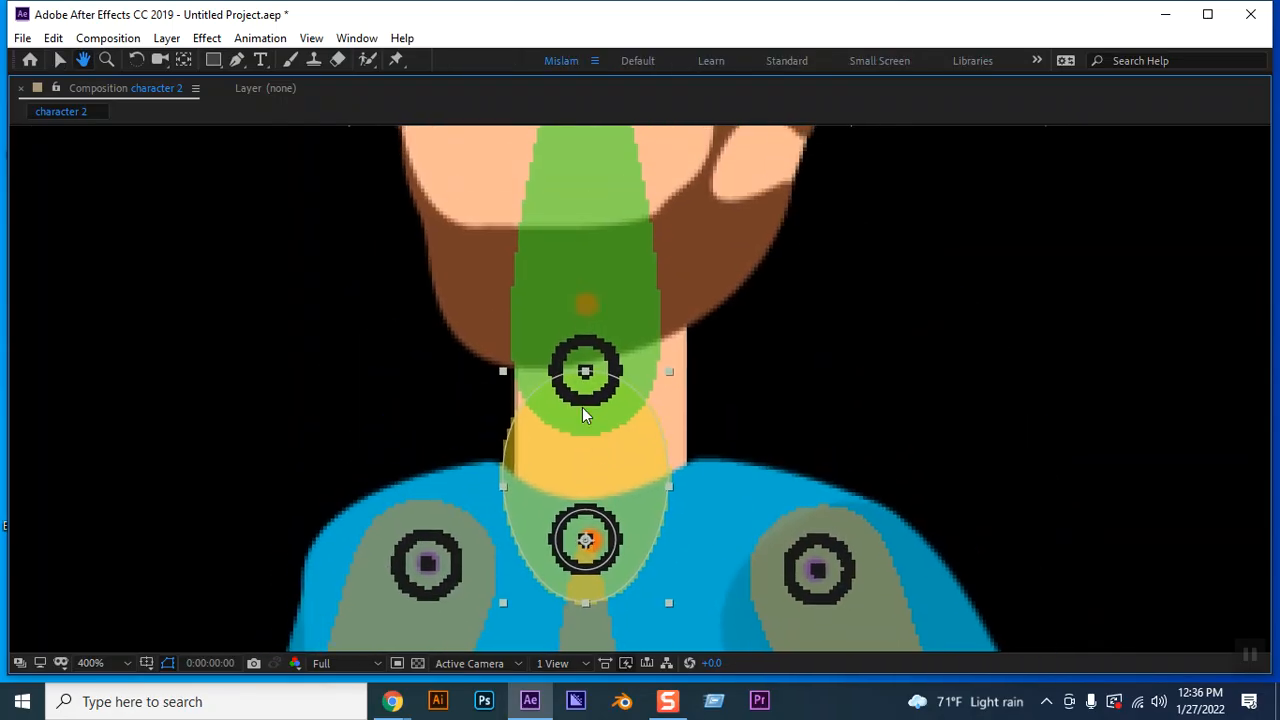
left_click(590, 378)
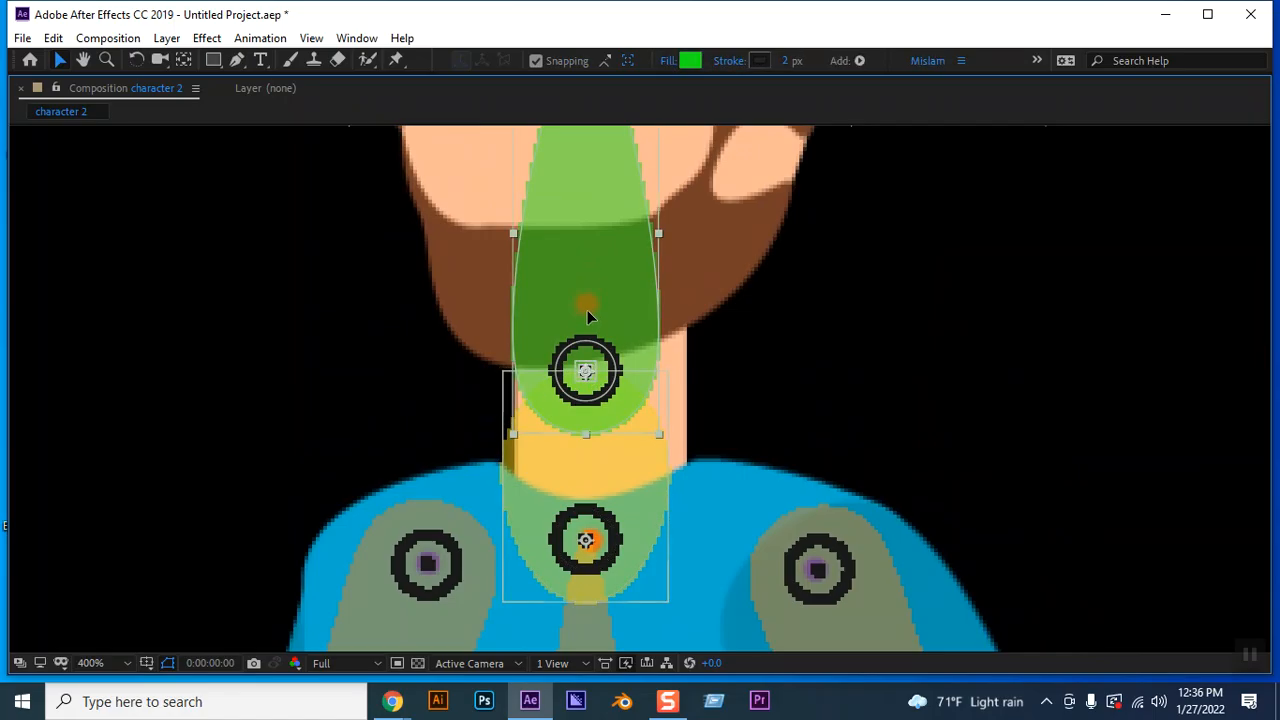
key("Up")
key("Up")
key("Up")
key("Up")
key("Up")
key("Up")
key("Up")
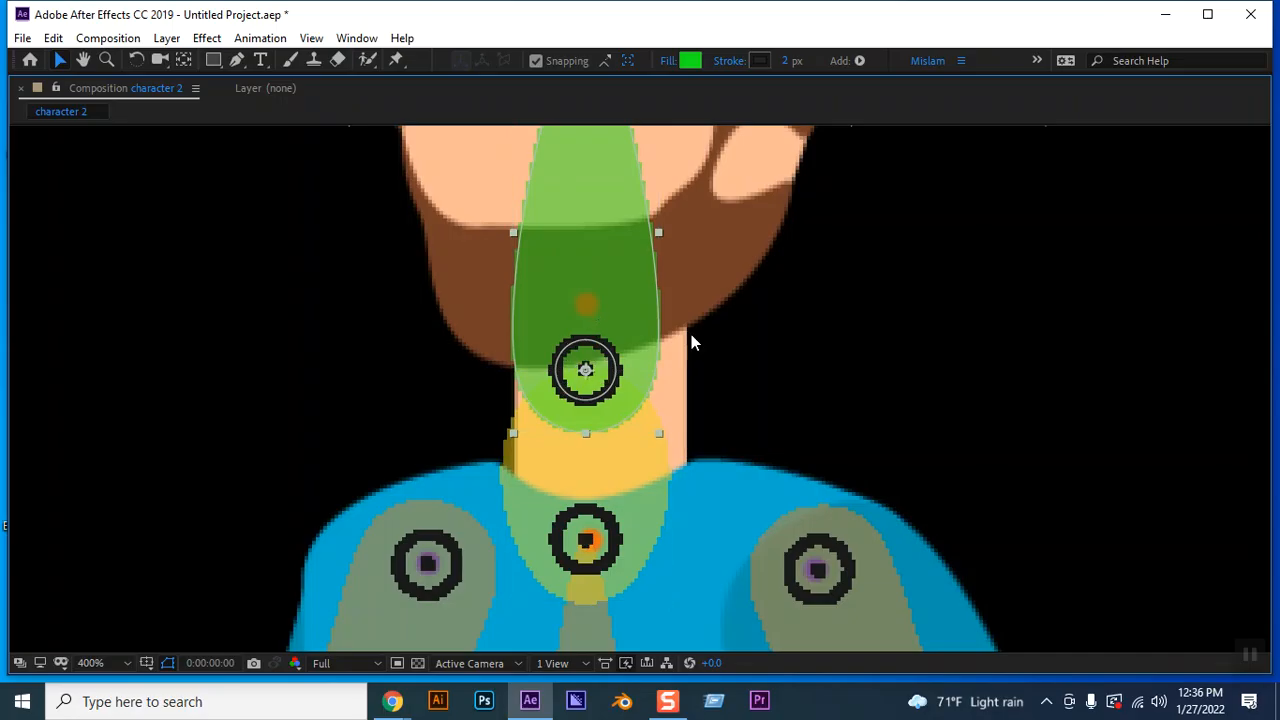
key("Up")
key("Up")
key("Up")
key("Up")
key("Up")
key("Up")
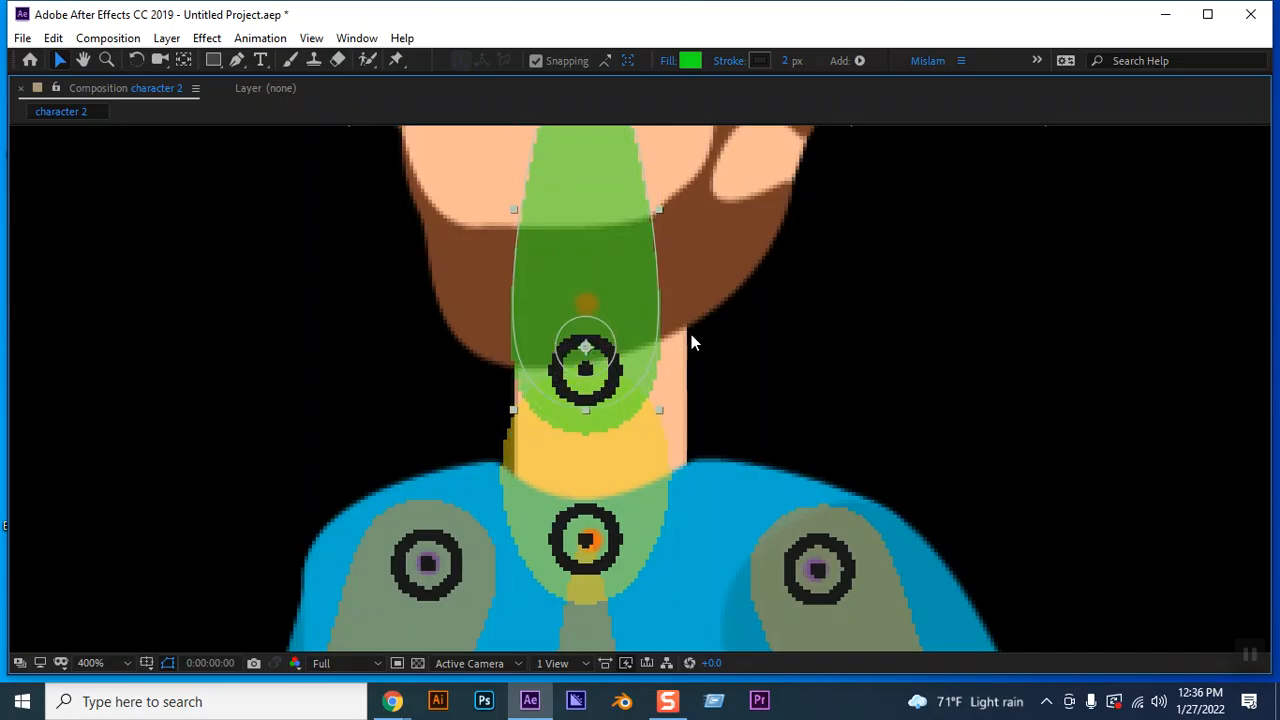
key("Up")
key("Up")
key("Up")
key("Up")
key("Up")
key("Up")
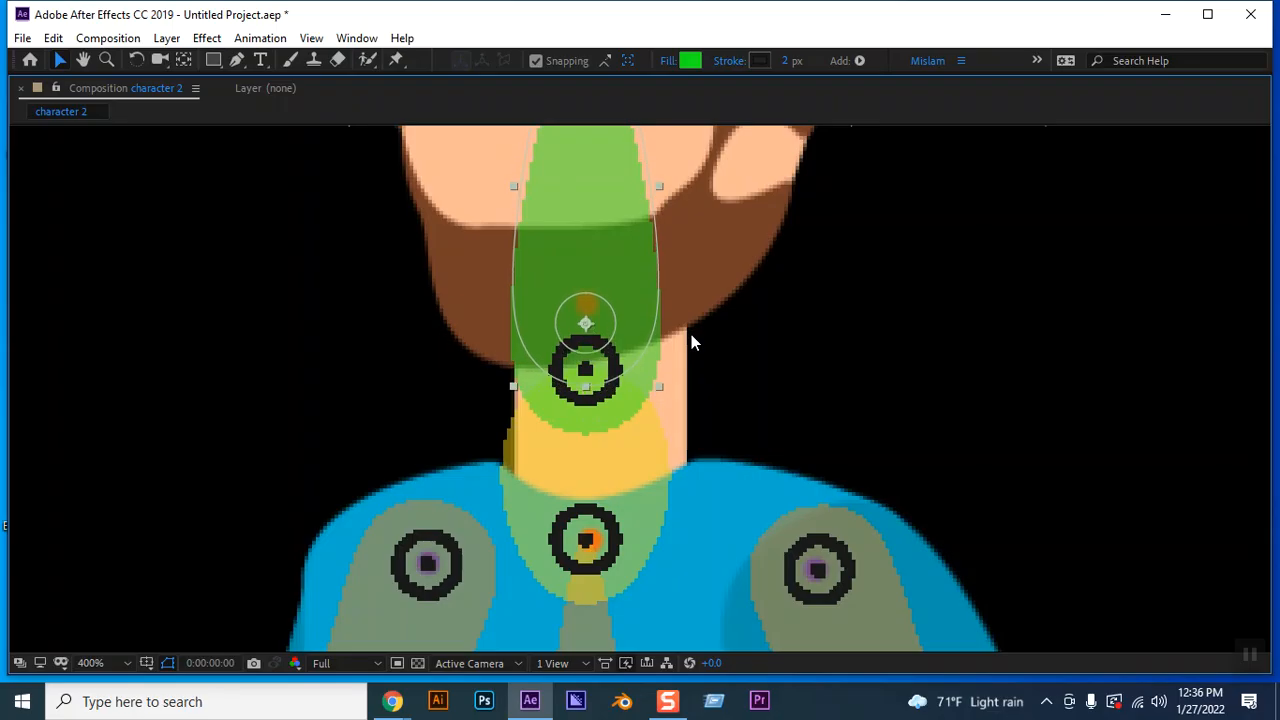
key("Up")
key("Up")
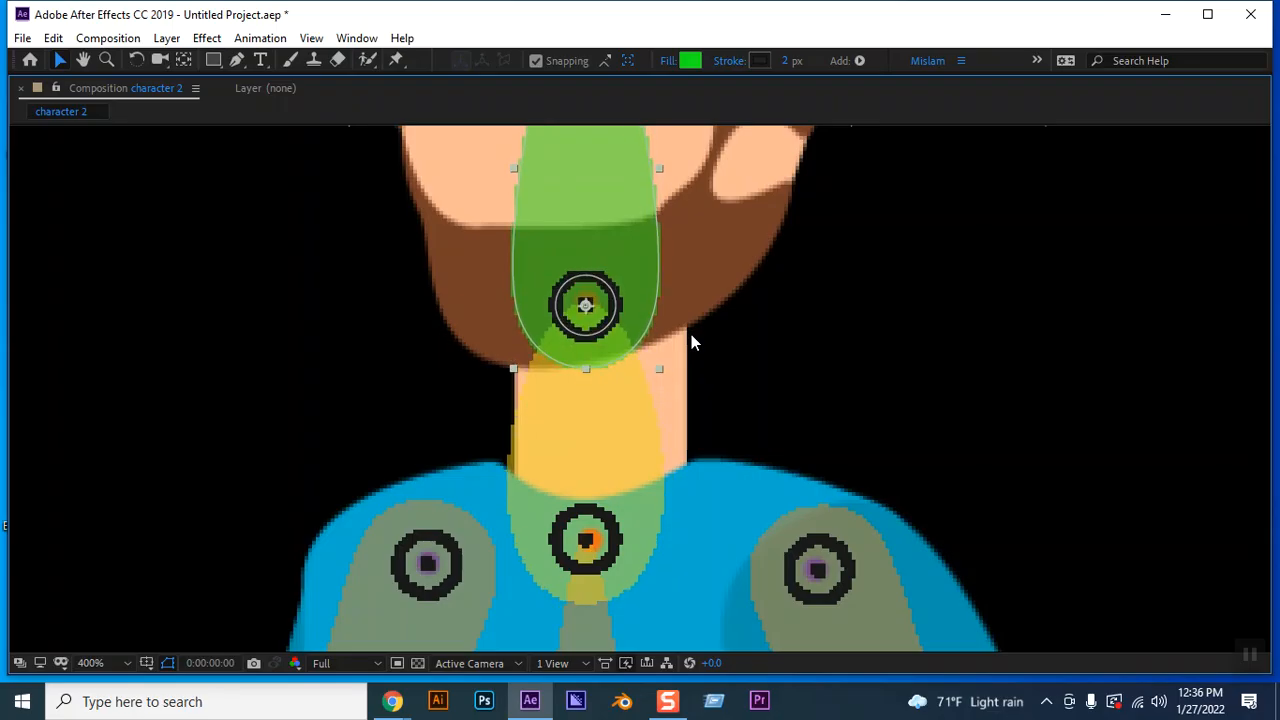
Move the spine tip controller at the end of the head bone onto the red pin in the hair
key("space")
left_click_drag(873, 168, 884, 603)
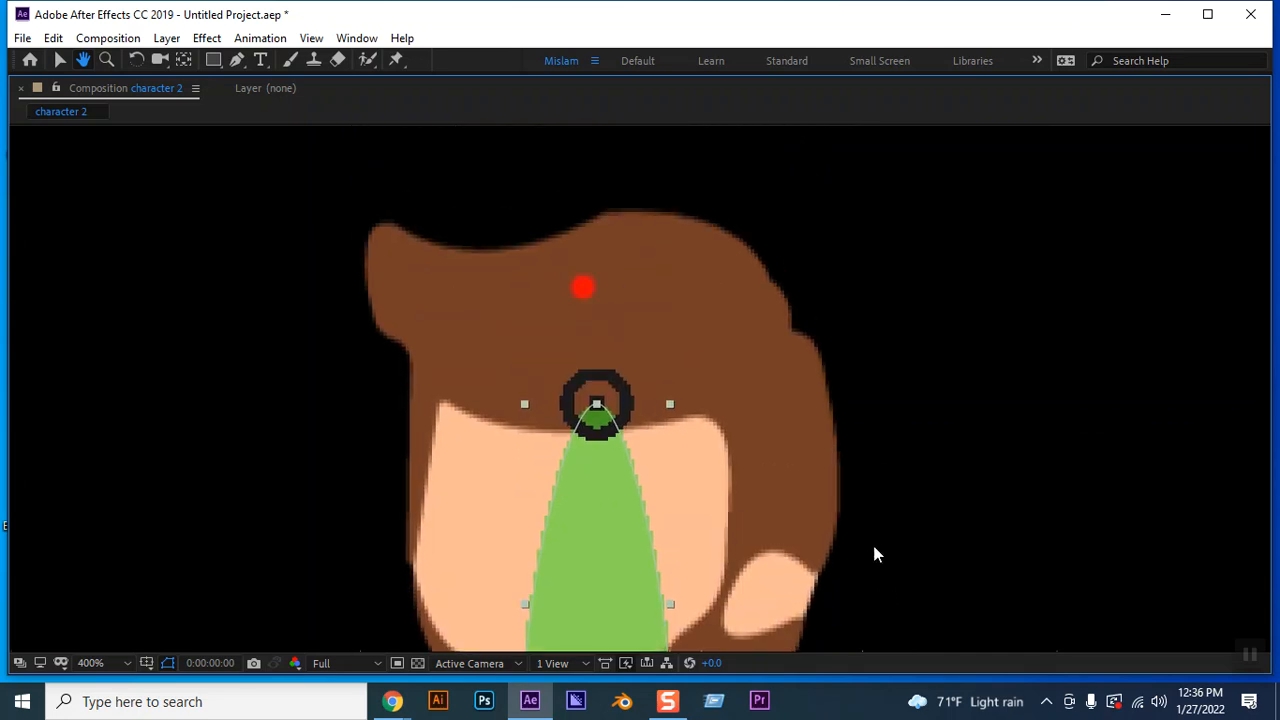
left_click(376, 408)
left_click(599, 403)
key("Up")
key("Up")
key("Up")
key("Up")
key("Up")
key("Up")
key("Up")
key("Up")
key("Up")
key("Up")
key("Up")
key("Up")
key("Up")
key("Up")
key("Up")
key("Up")
key("Up")
key("Up")
key("Up")
key("Up")
key("Up")
key("Up")
key("Up")
key("Up")
key("Up")
key("Up")
key("Up")
key("Up")
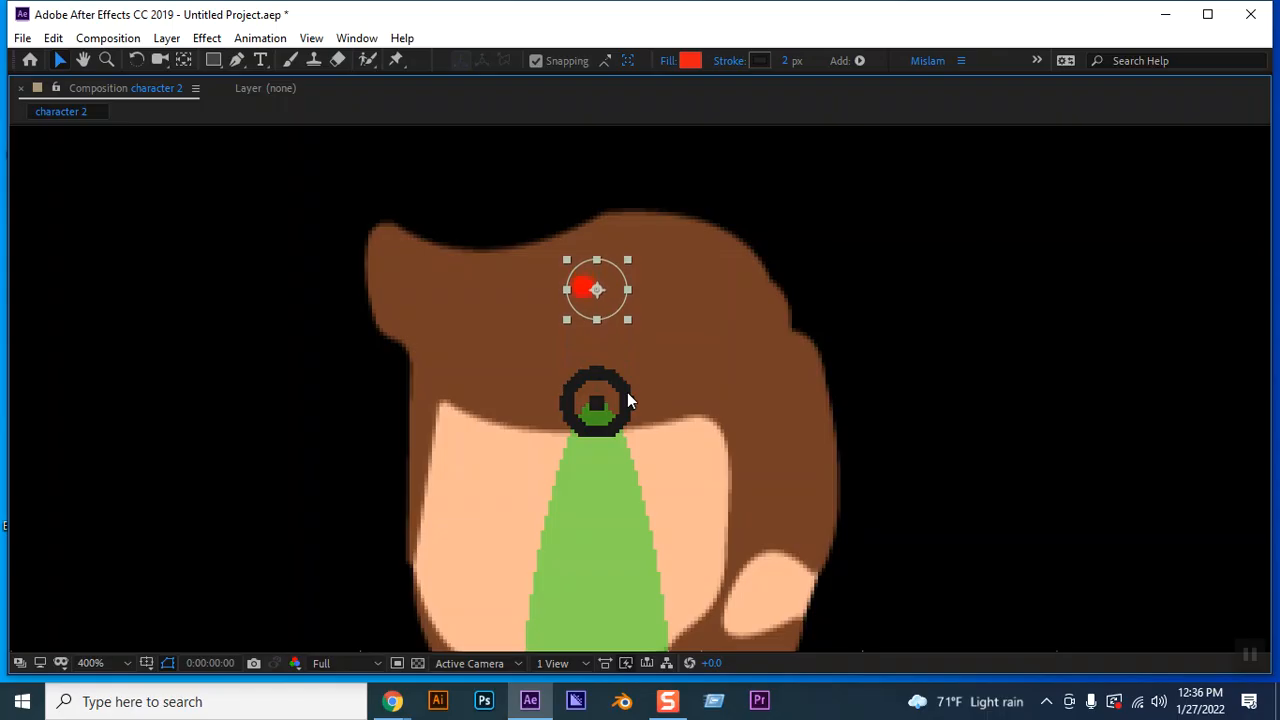
key("Left")
key("Left")
key("Left")
key("Left")
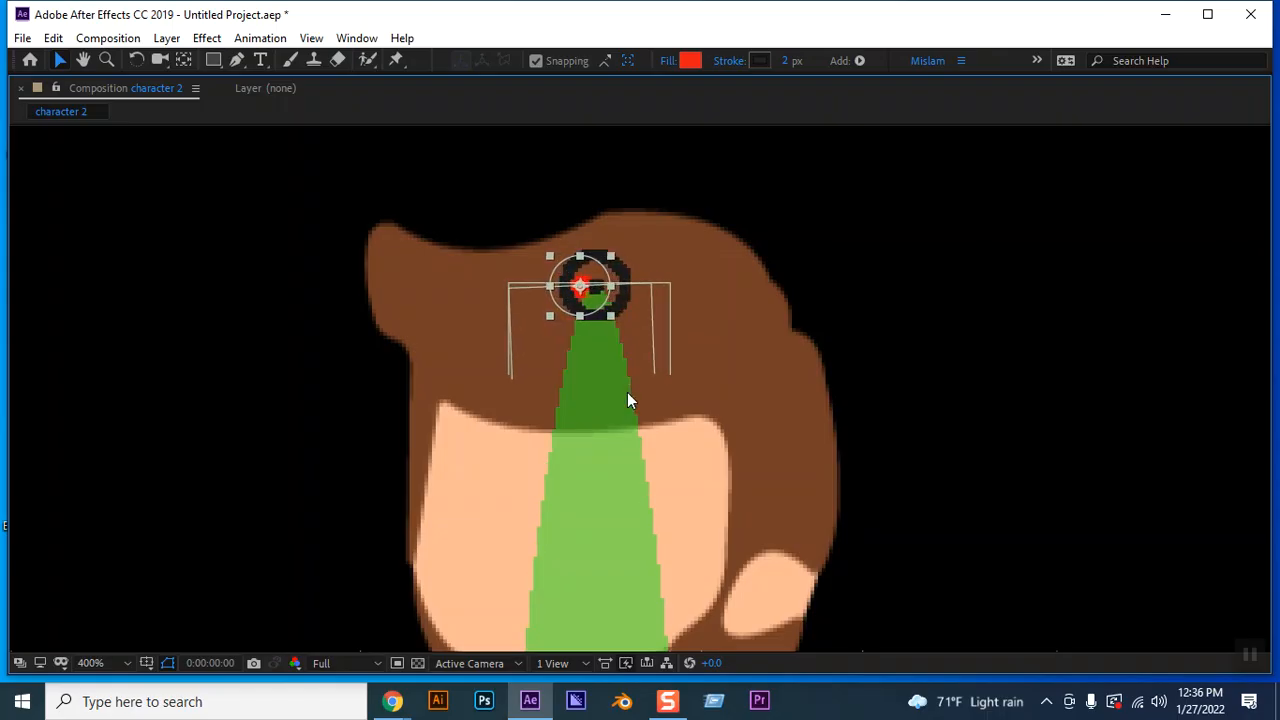
key("Right")
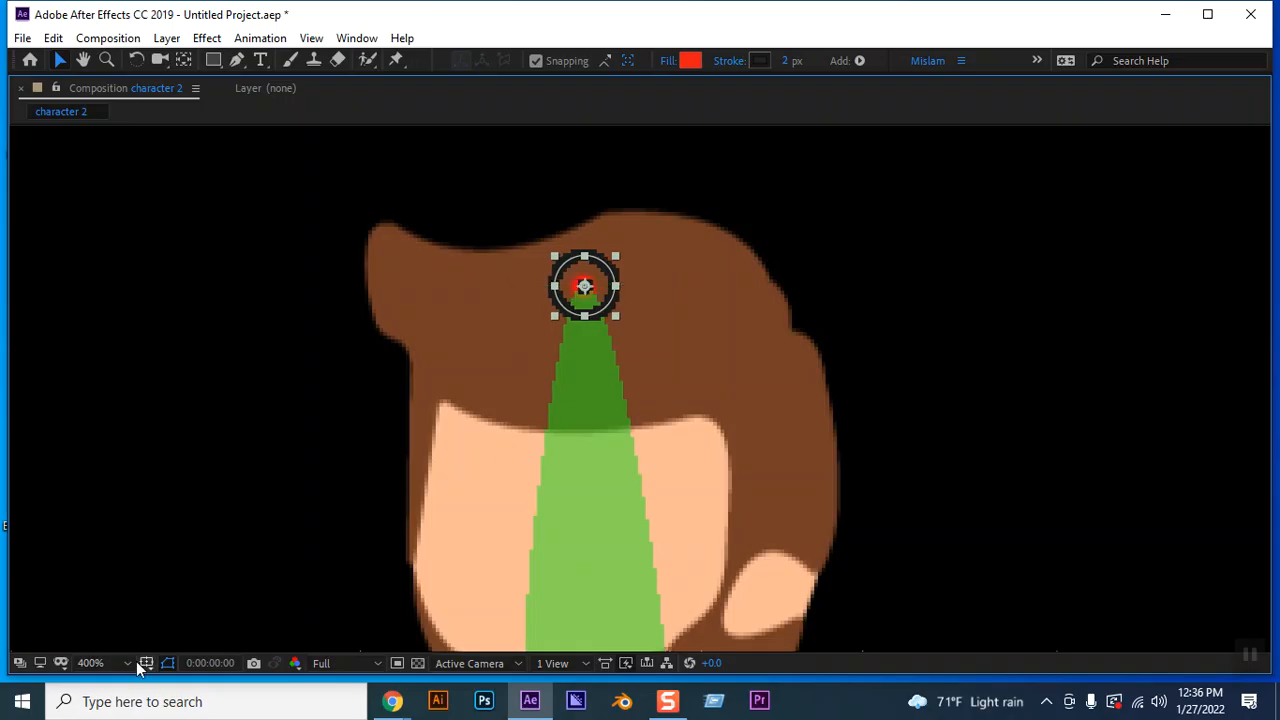
Restore the full panel layout with the whole character in view and hide the guide layer
key("grave")
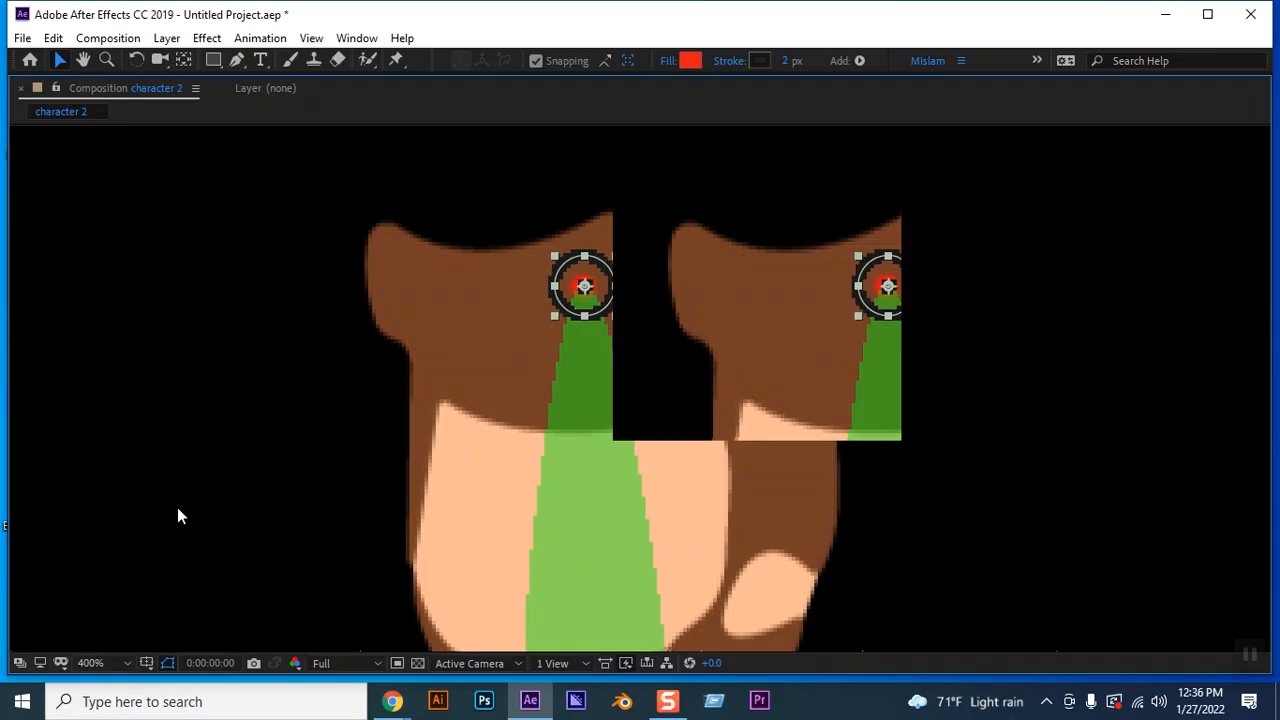
scroll(607, 340, "down", 5)
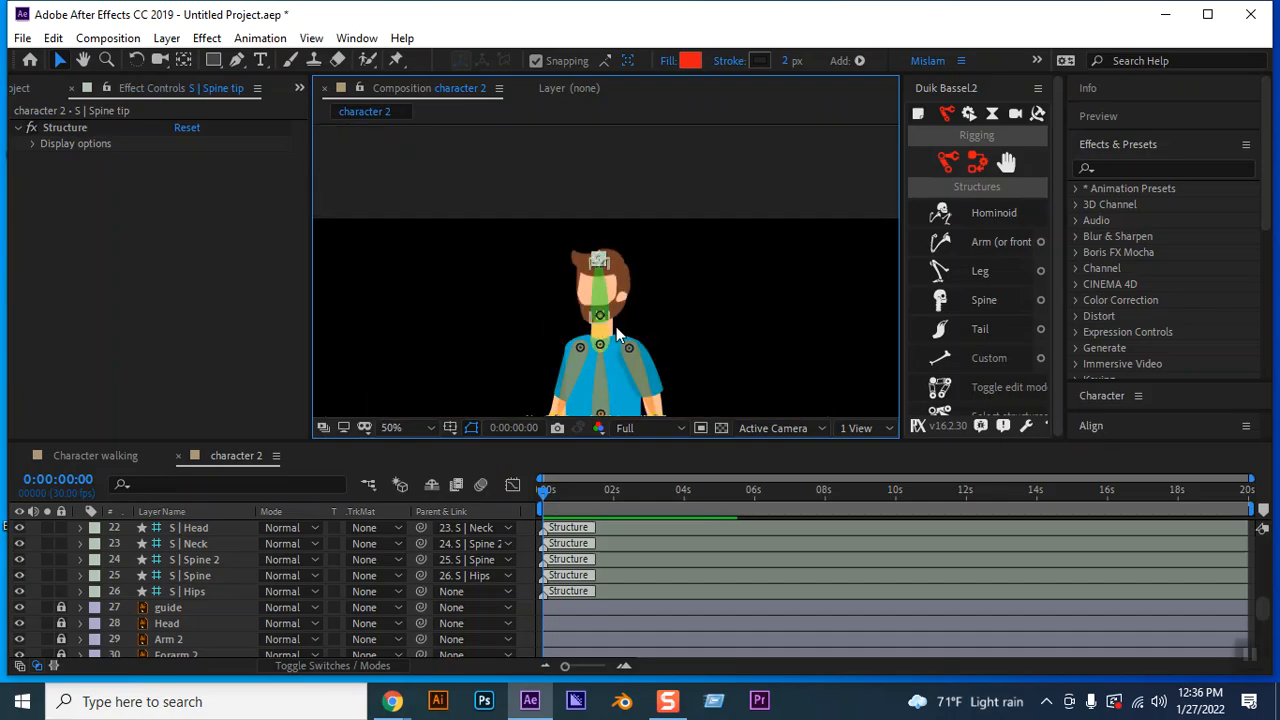
key("space")
left_click_drag(720, 366, 718, 316)
key("period")
scroll(145, 591, "down", 5)
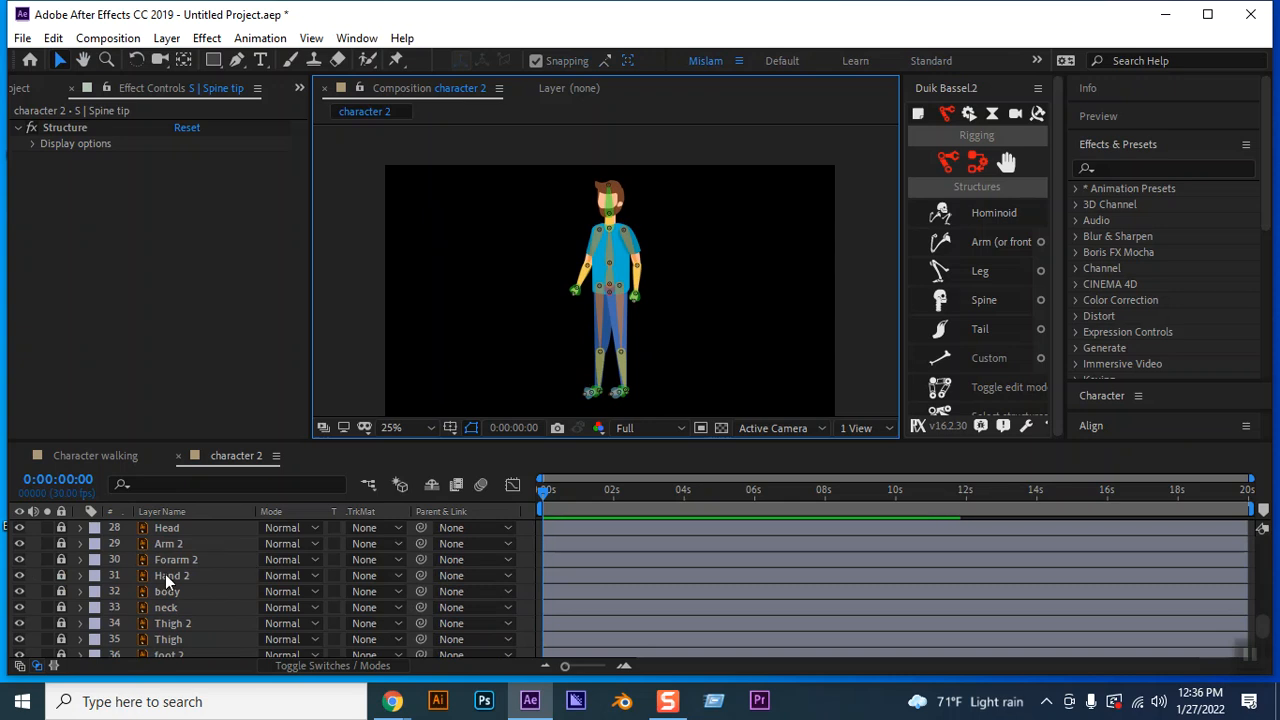
scroll(170, 580, "up", 5)
left_click(19, 609)
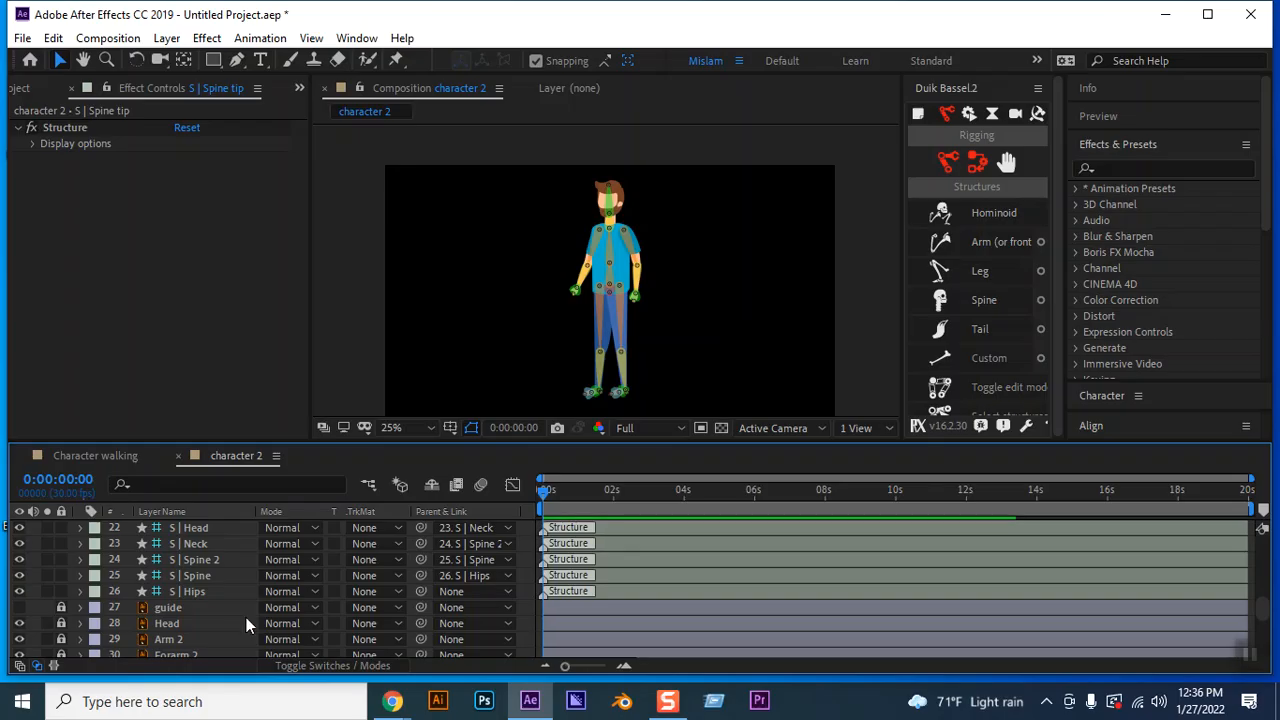
scroll(246, 617, "down", 5)
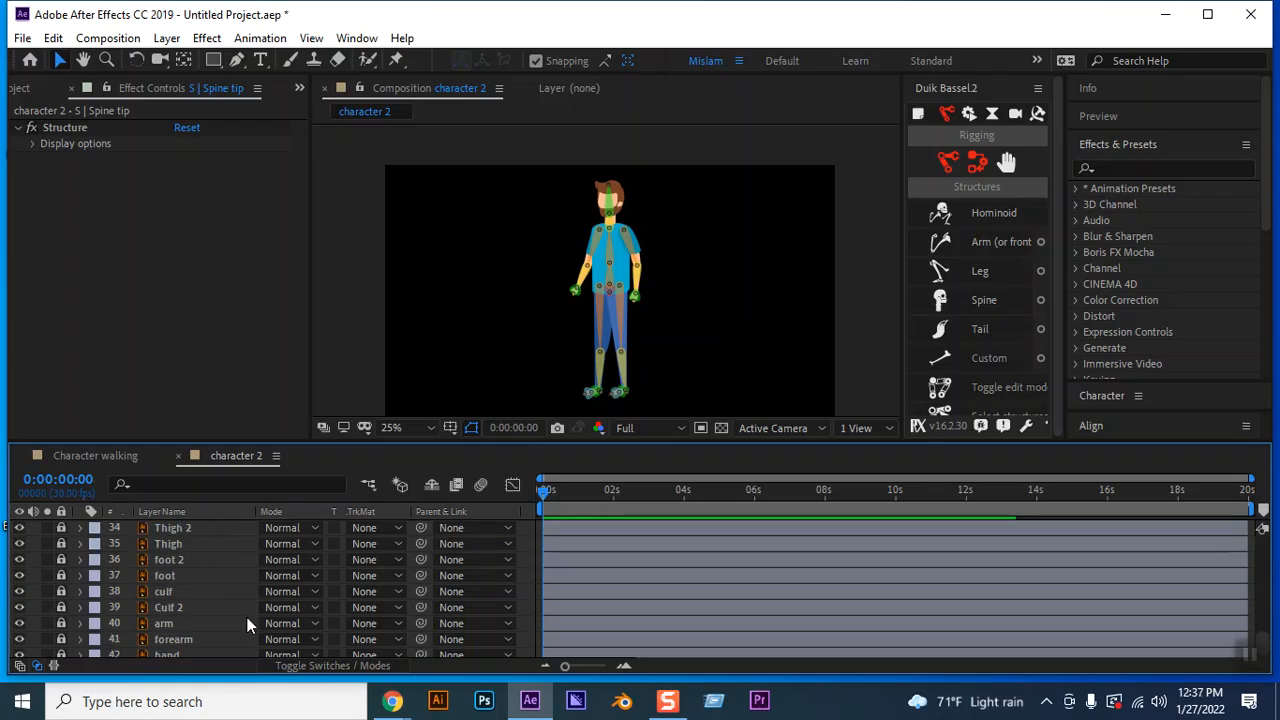
Unlock the guide layer and all the character artwork layers, from Head down to hand
scroll(247, 617, "up", 2)
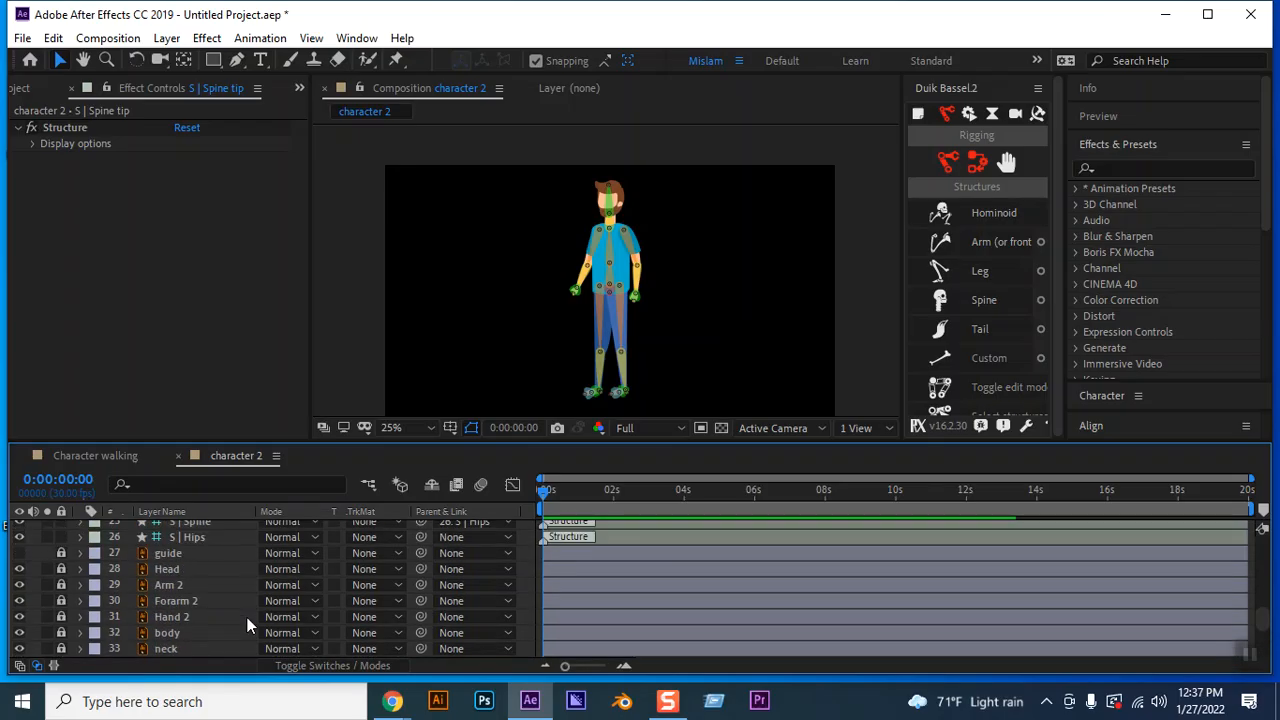
scroll(210, 595, "down", 3)
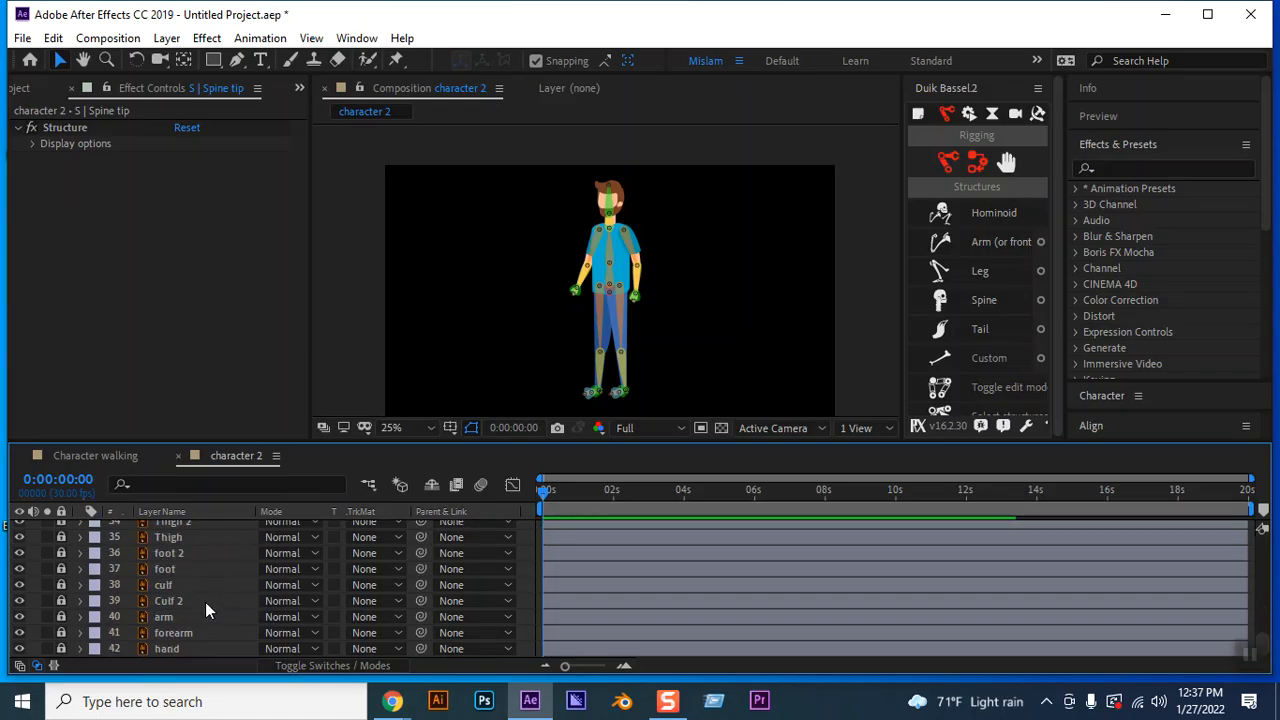
left_click_drag(62, 646, 64, 616)
scroll(66, 560, "up", 2)
left_click(62, 611)
left_click(63, 595)
left_click(64, 582)
left_click(64, 552)
left_click(62, 564)
scroll(64, 580, "up", 3)
left_click(61, 607)
left_click(61, 592)
left_click(62, 561)
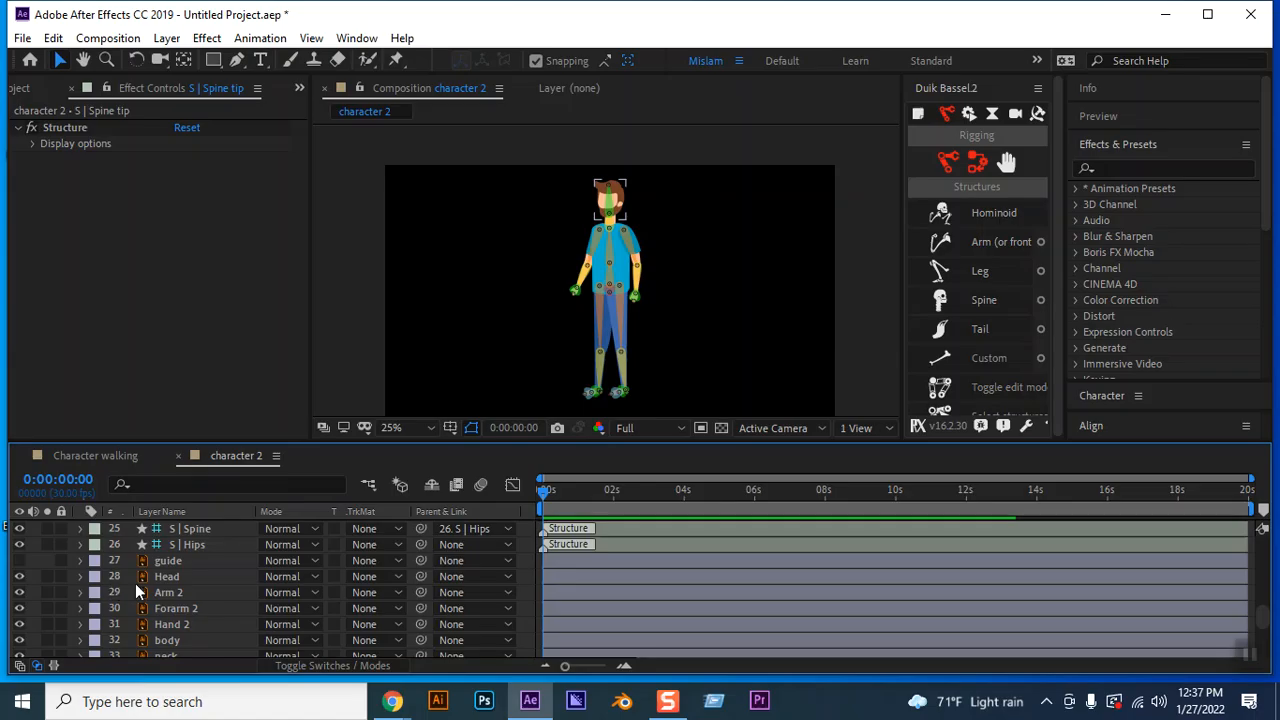
Parent the Head artwork layer to the S | Head structure
left_click(160, 562)
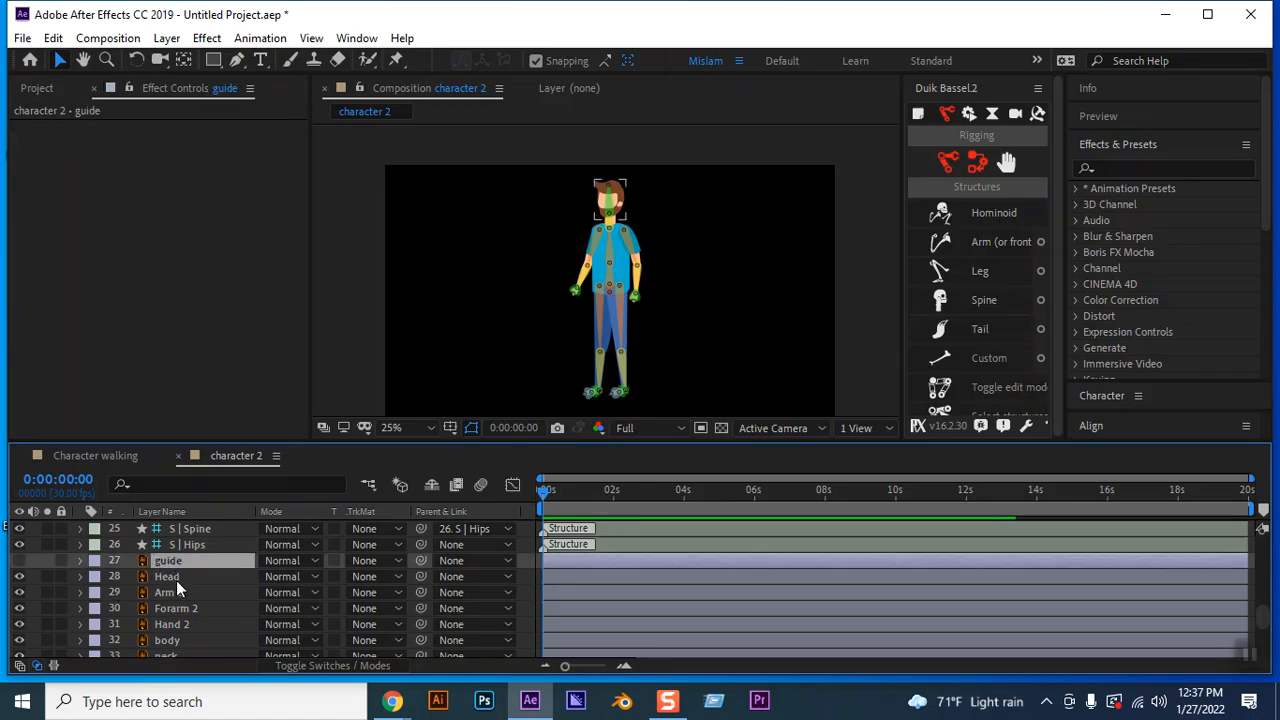
left_click(176, 580)
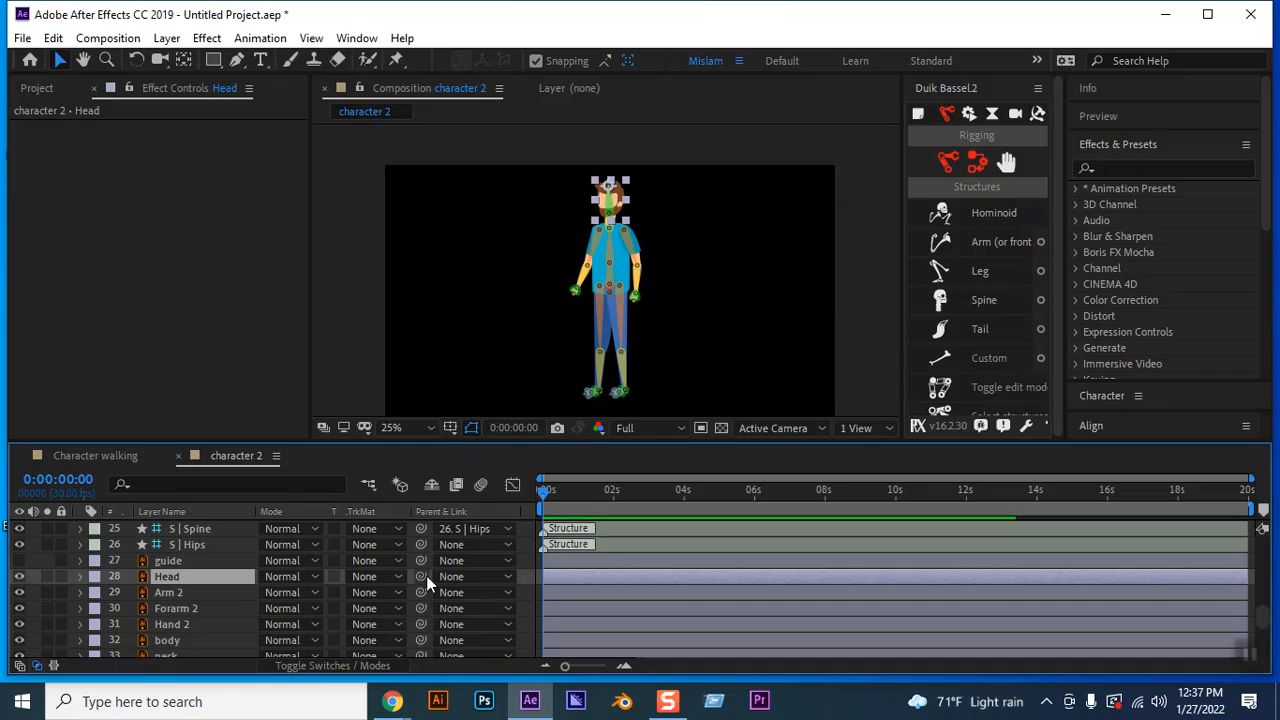
left_click(466, 577)
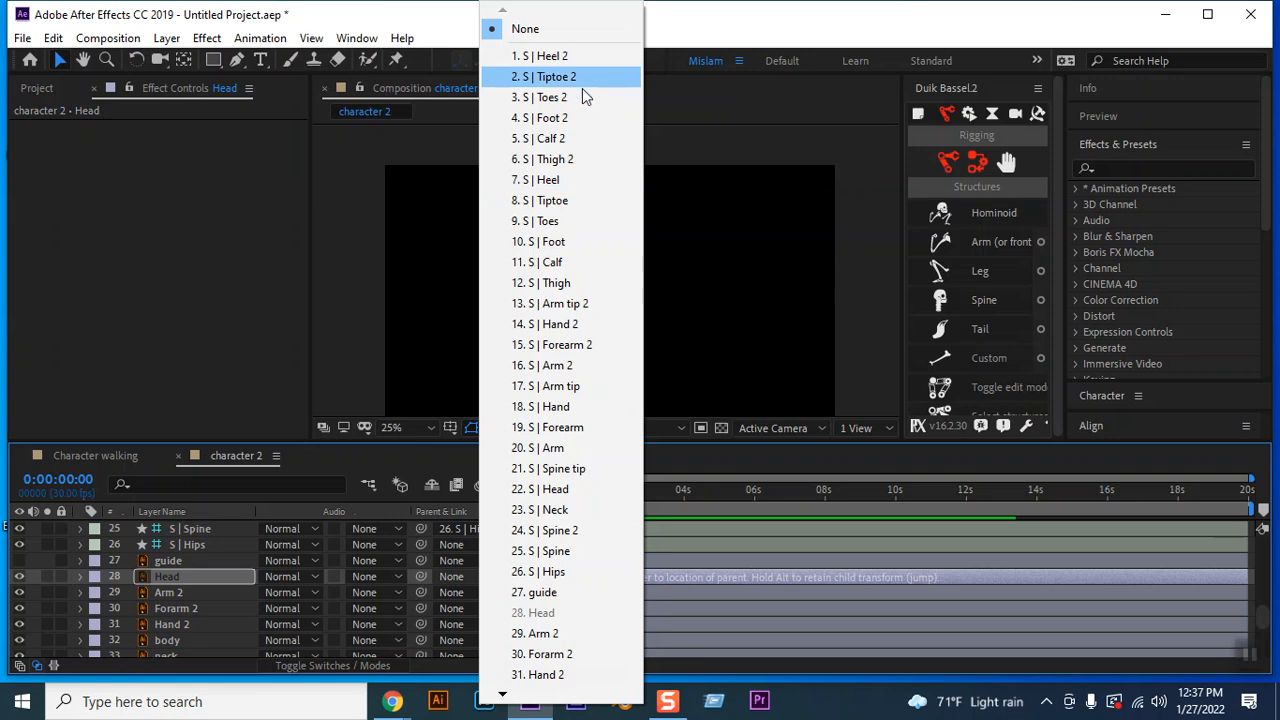
left_click(571, 497)
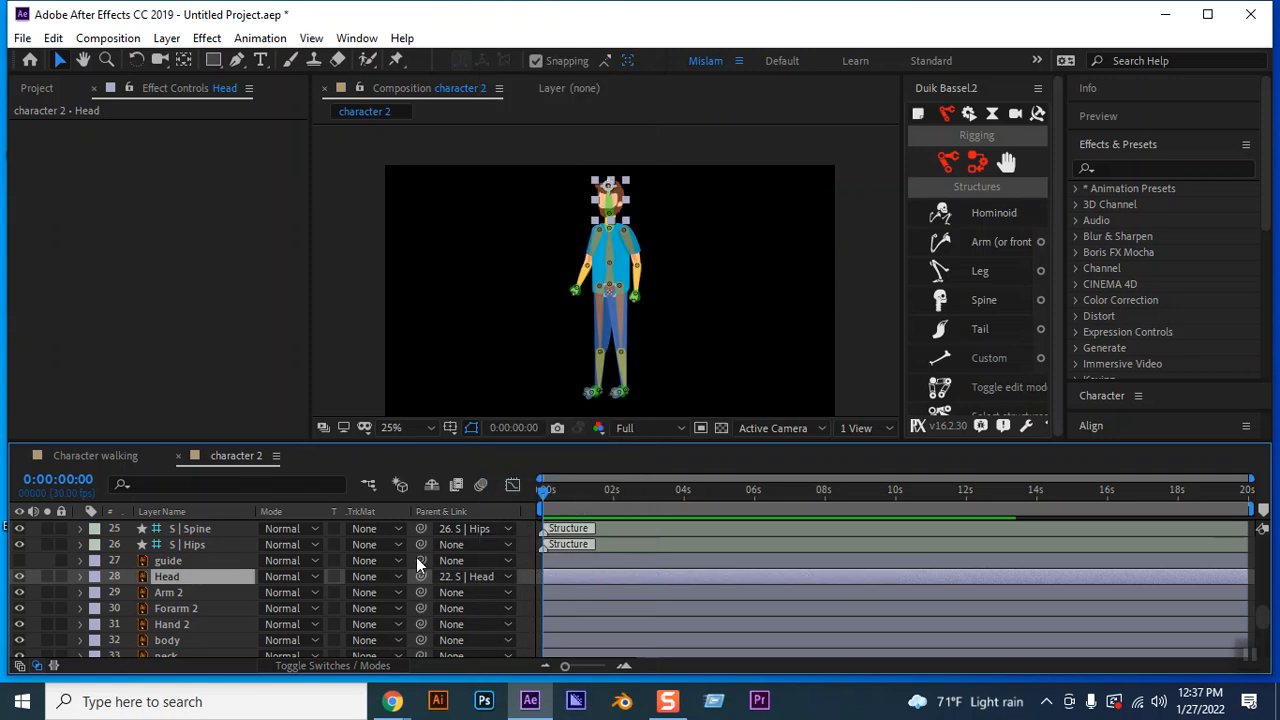
left_click(189, 593)
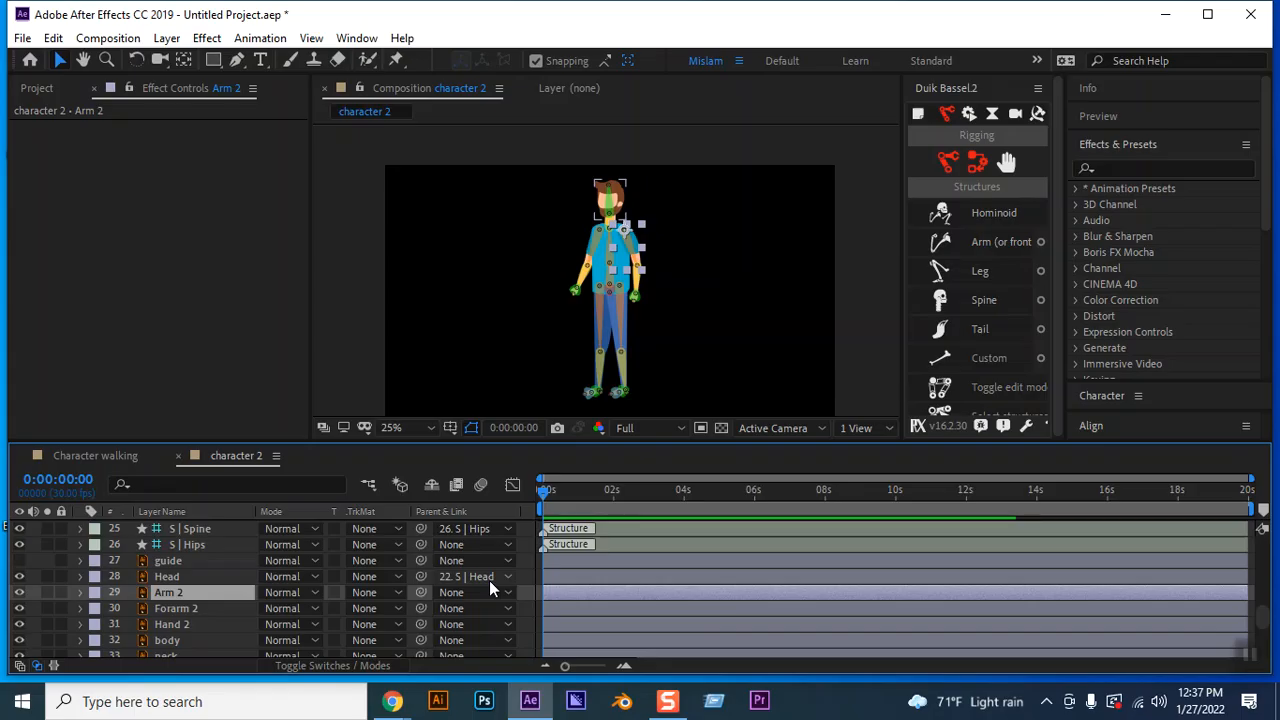
left_click(455, 592)
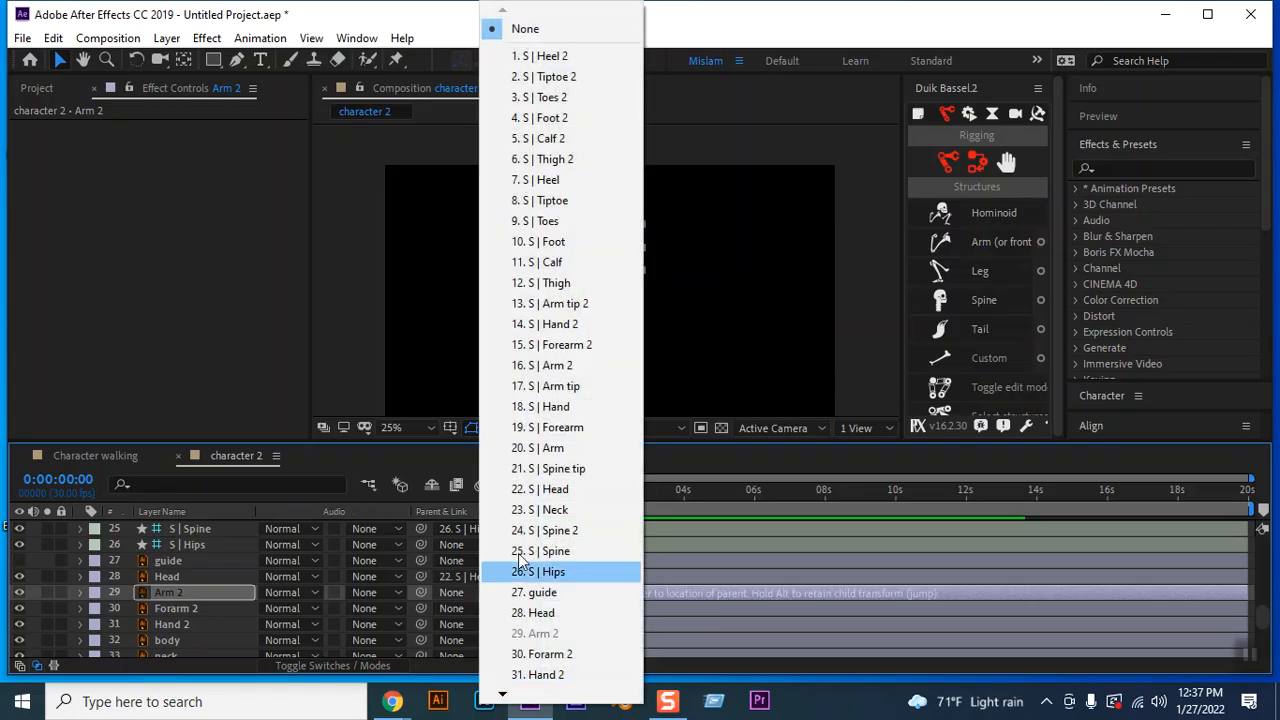
left_click(568, 345)
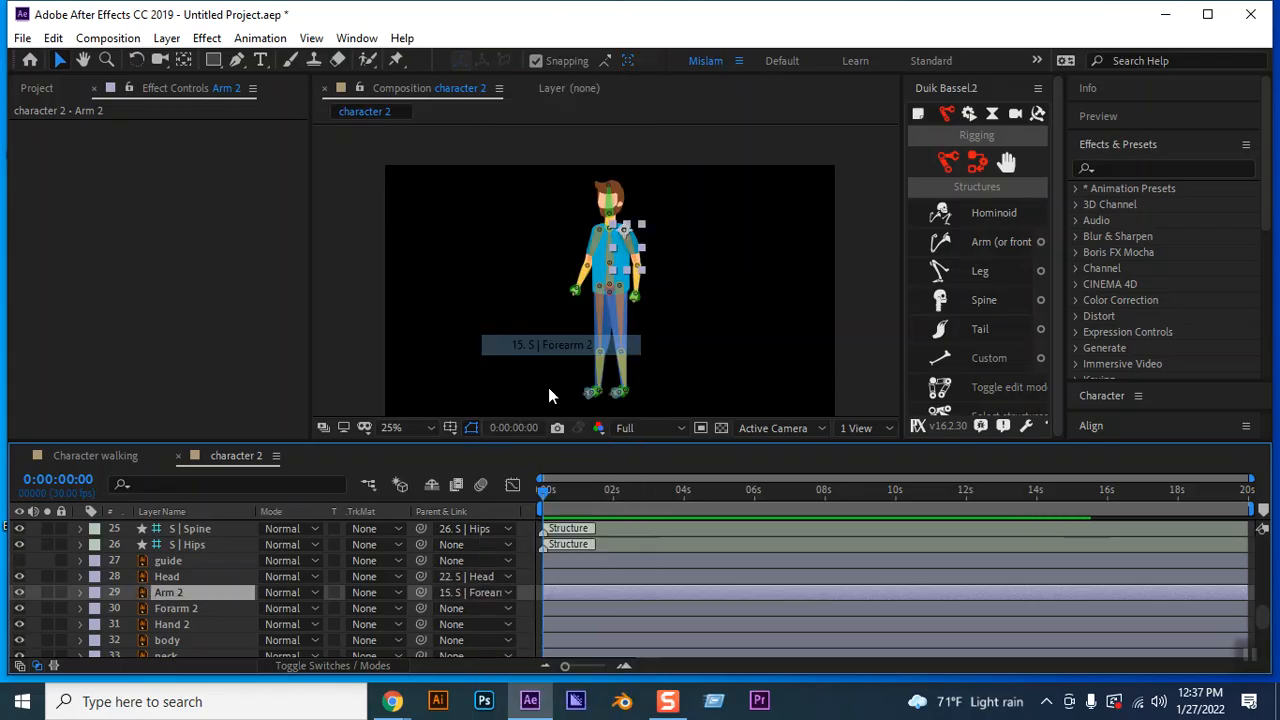
left_click(218, 609)
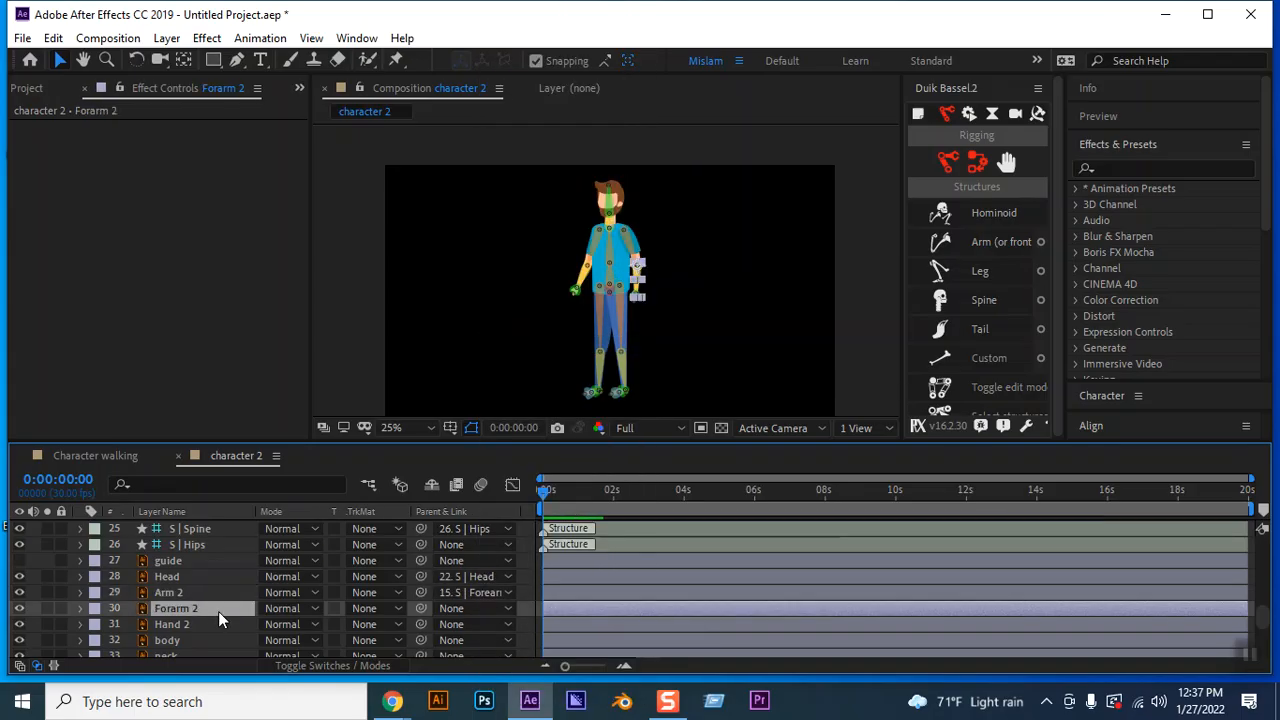
Parent the Arm 2 artwork layer to the S | Arm 2 structure
left_click(218, 592)
left_click(471, 592)
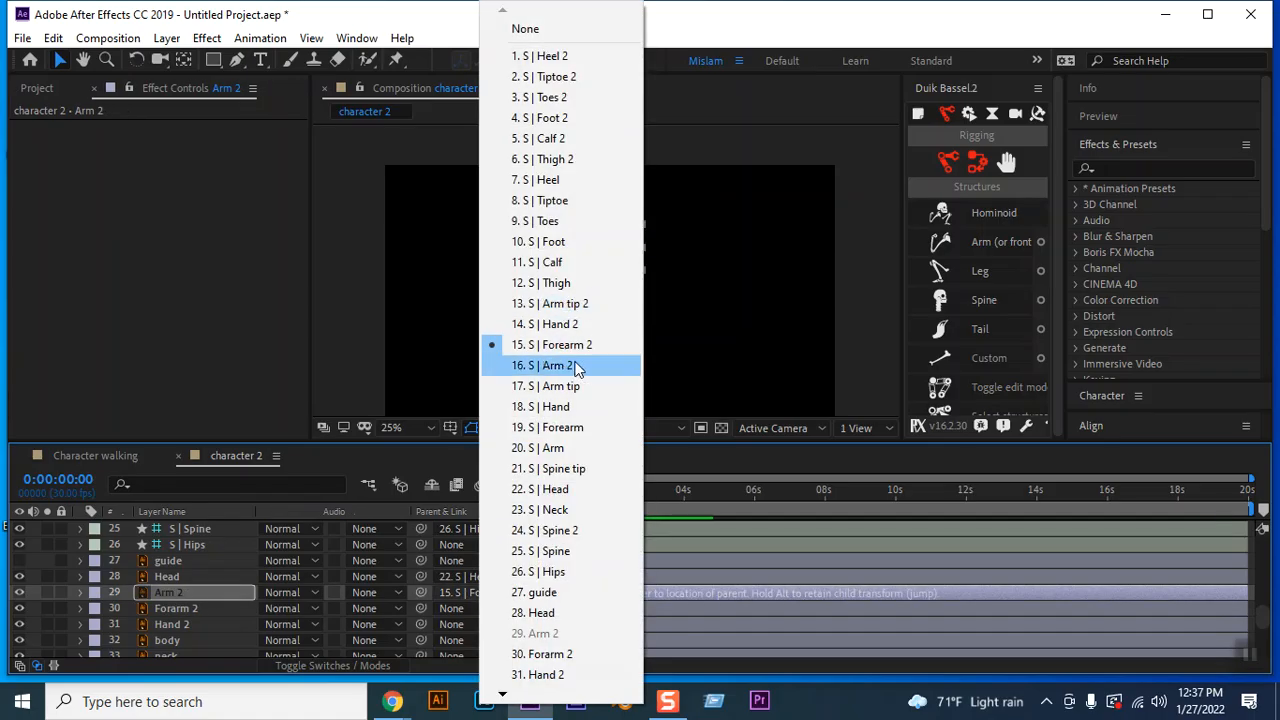
left_click(563, 366)
Parent the Forarm 2 layer to S | Forearm 2 and the Hand 2 layer to S | Hand 2
left_click(208, 609)
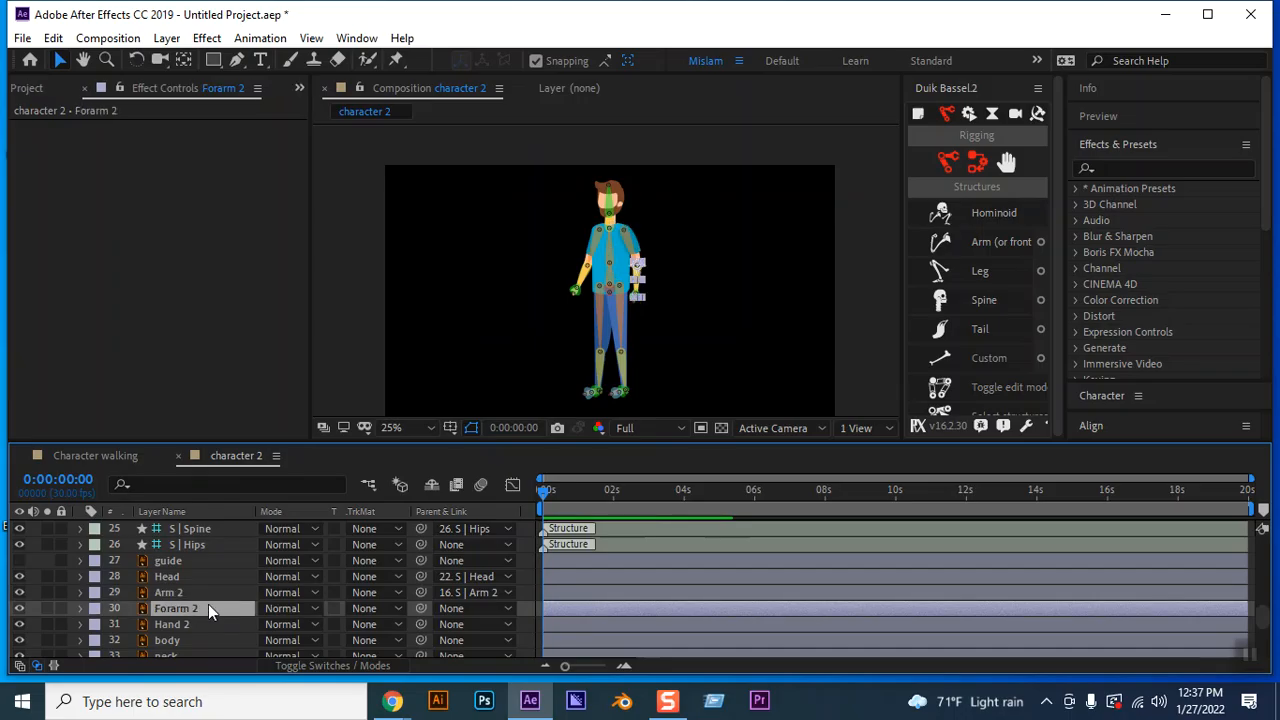
left_click(465, 608)
left_click(580, 347)
left_click(205, 624)
left_click(478, 626)
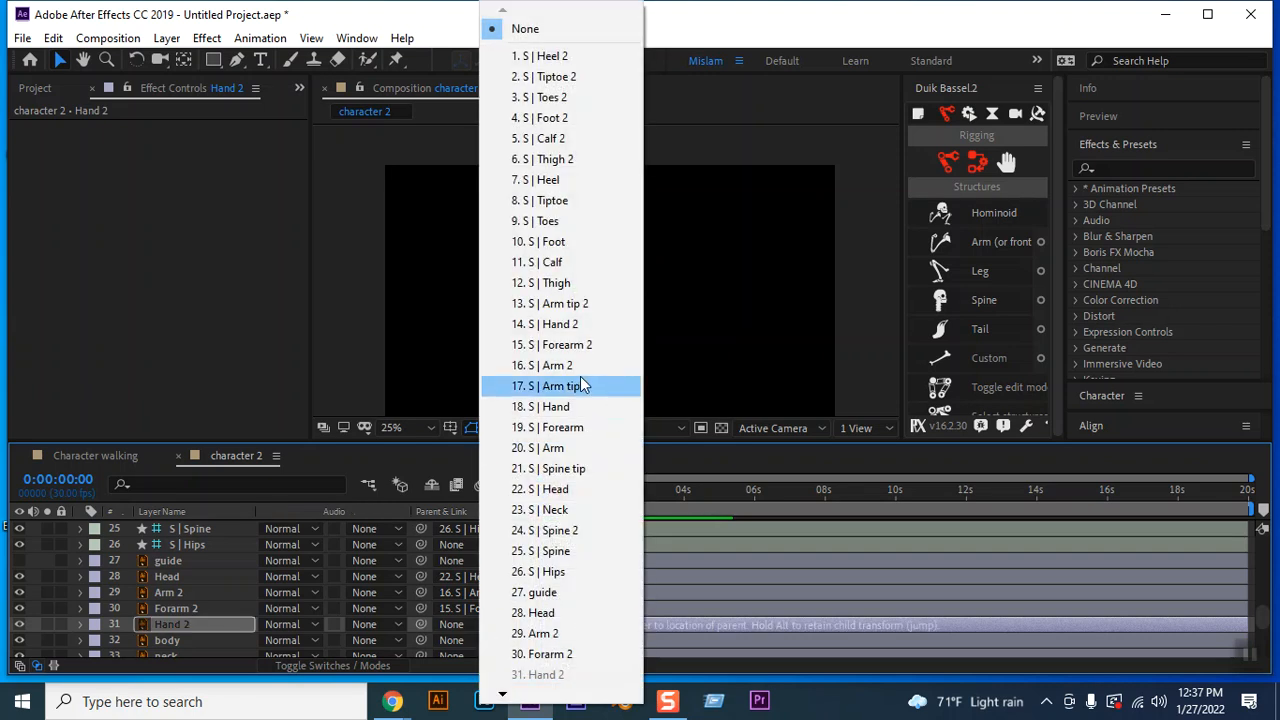
left_click(560, 324)
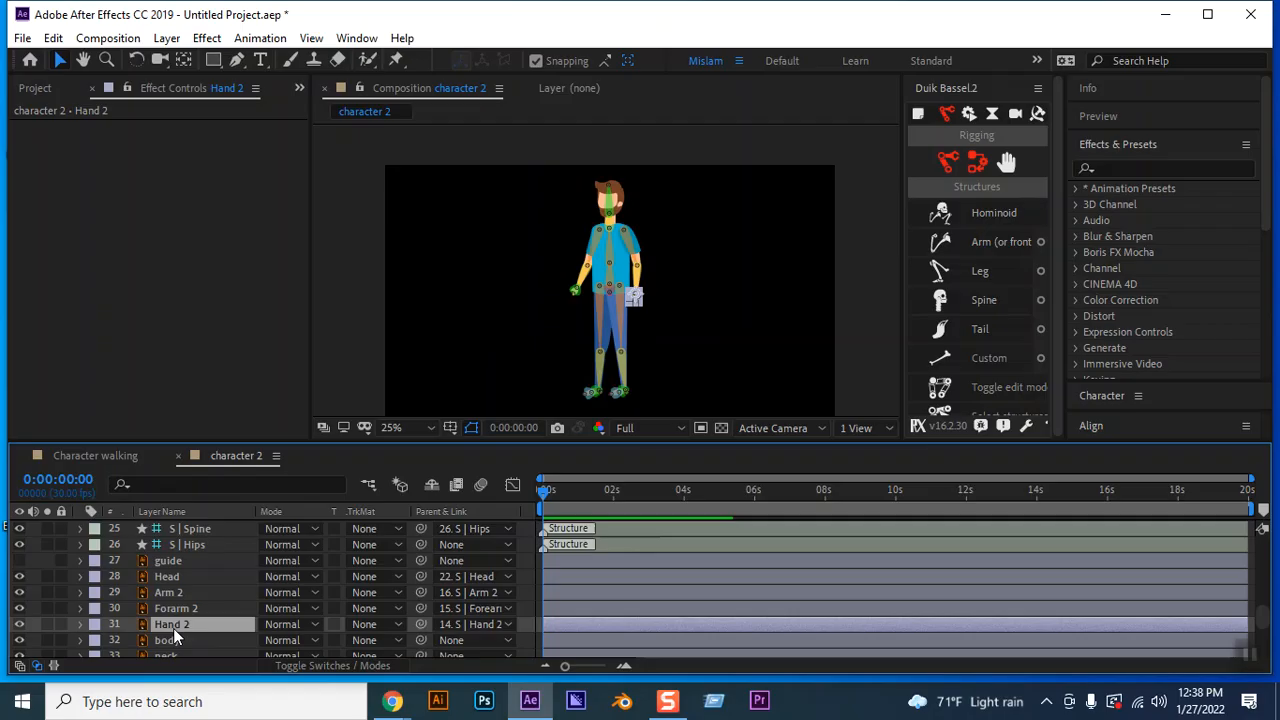
Parent the body layer to S | Spine and the neck layer to S | Neck
key("space")
left_click_drag(228, 622, 228, 558)
left_click(200, 572)
left_click(493, 577)
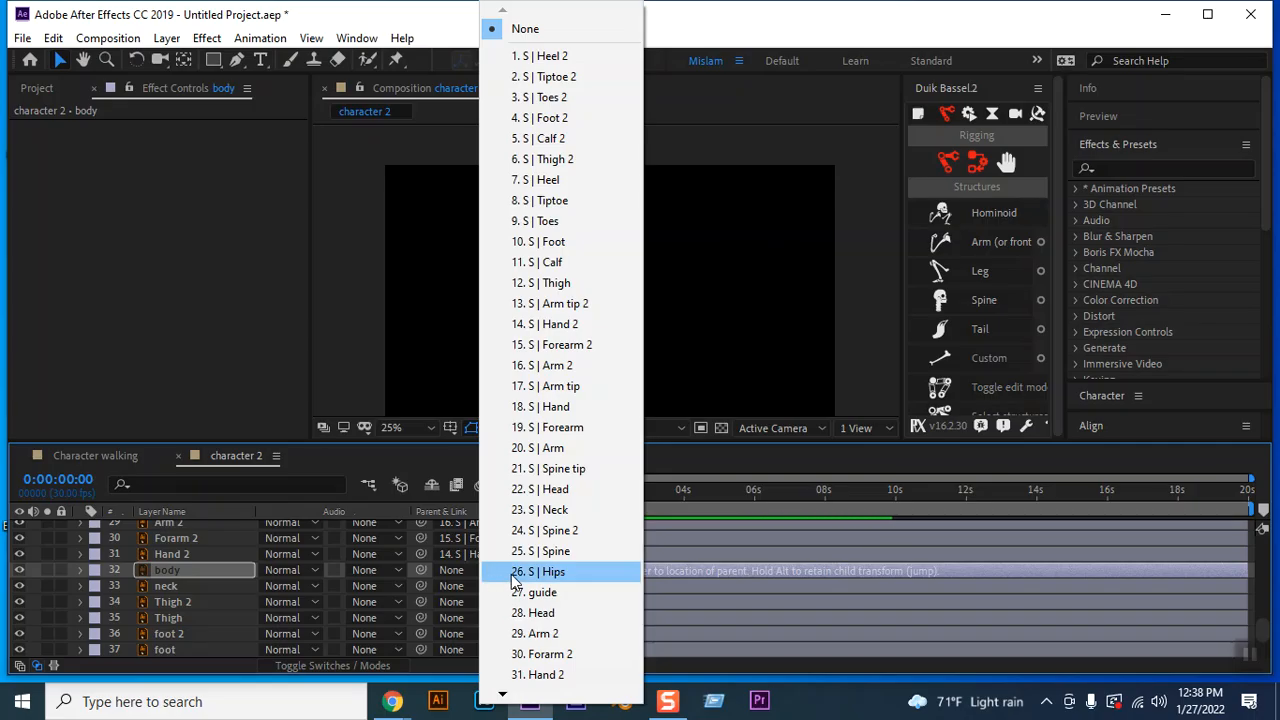
left_click(571, 554)
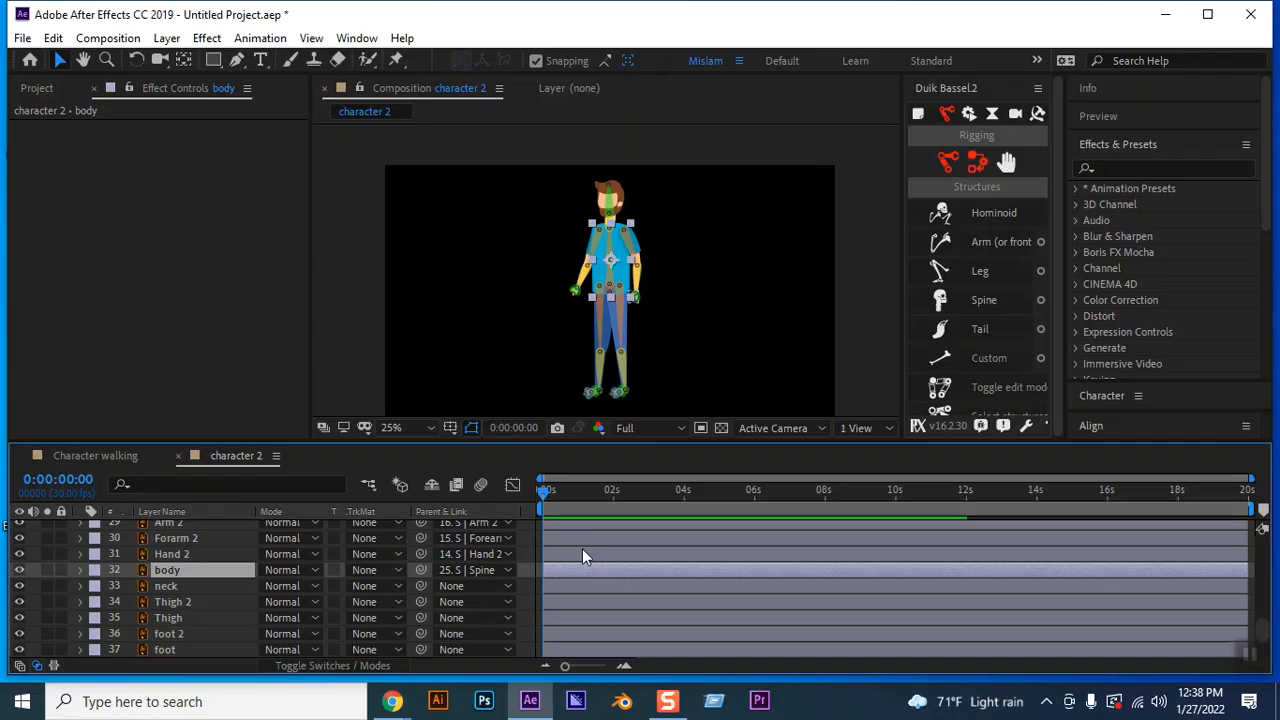
left_click(166, 587)
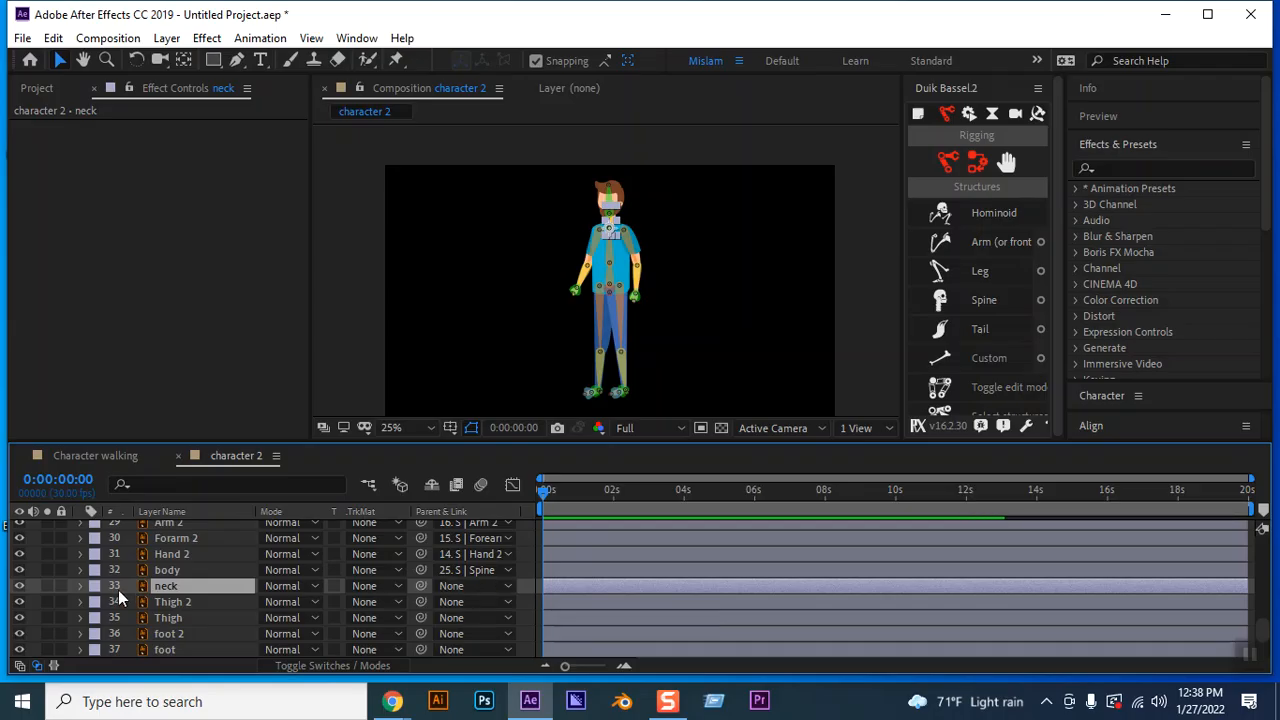
left_click(467, 591)
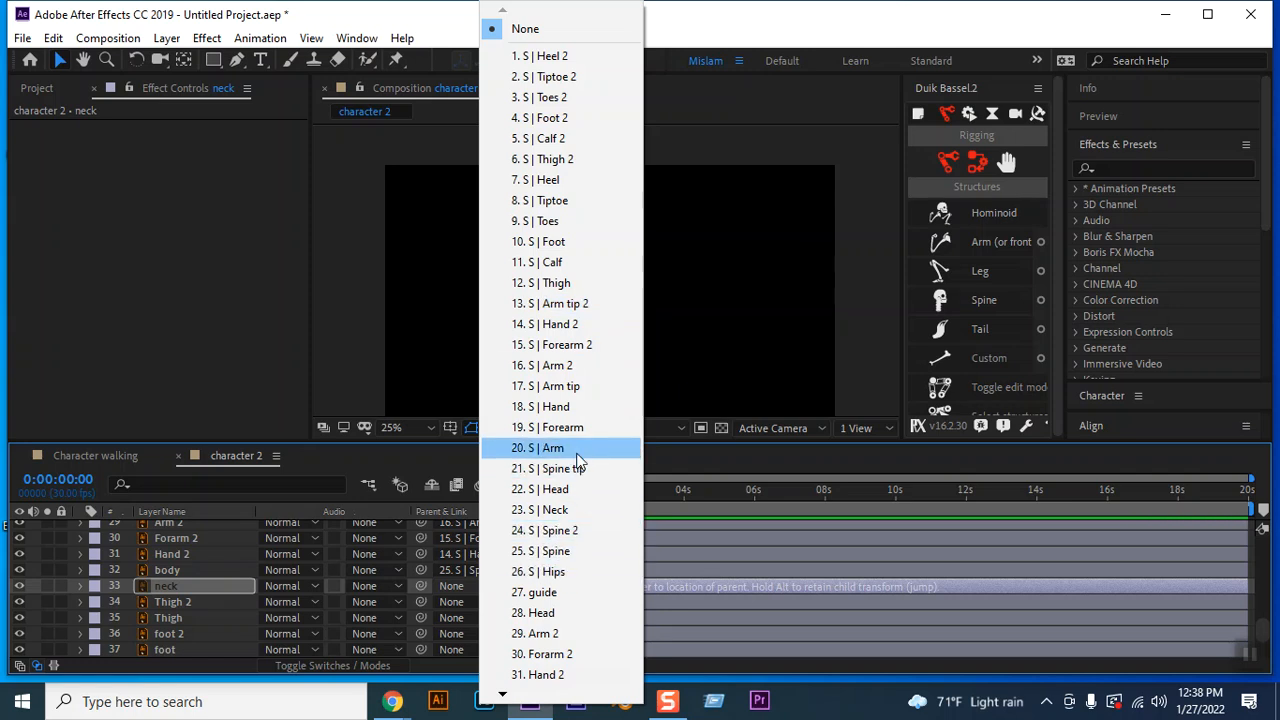
left_click(562, 509)
Parent the Thigh 2 layer to S | Thigh 2 and the Thigh layer to S | Thigh
left_click(168, 604)
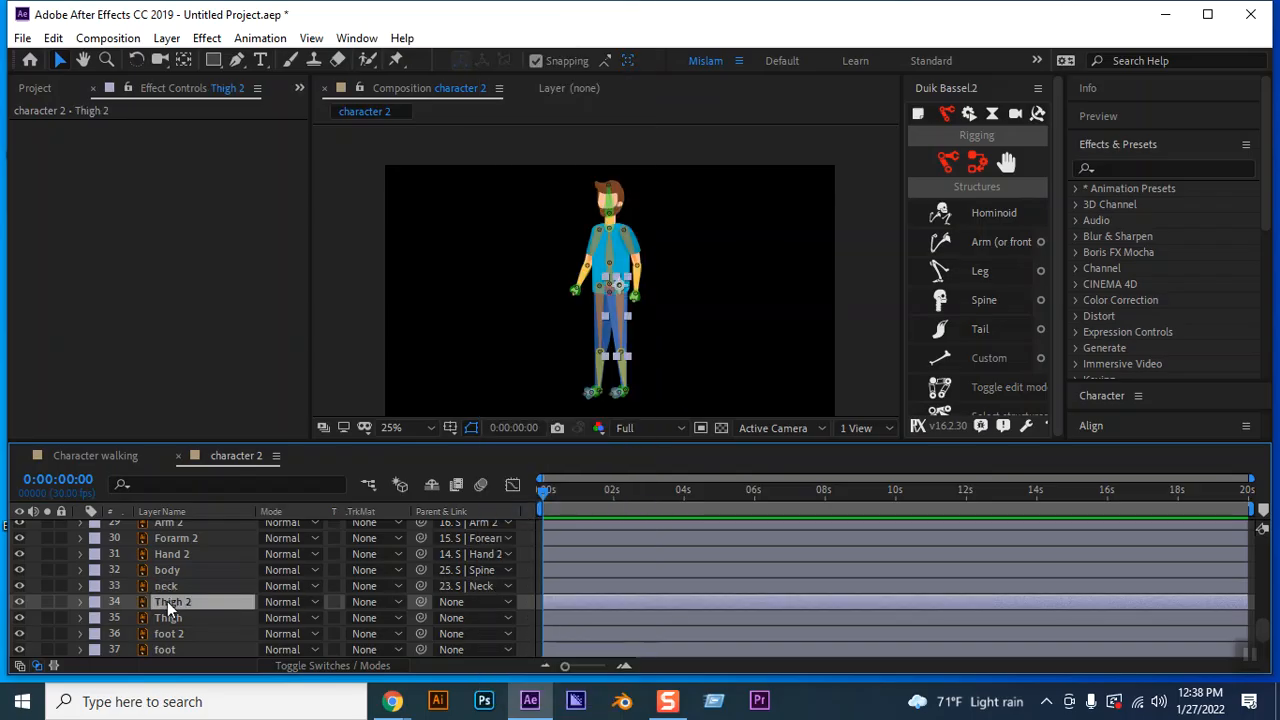
left_click(467, 603)
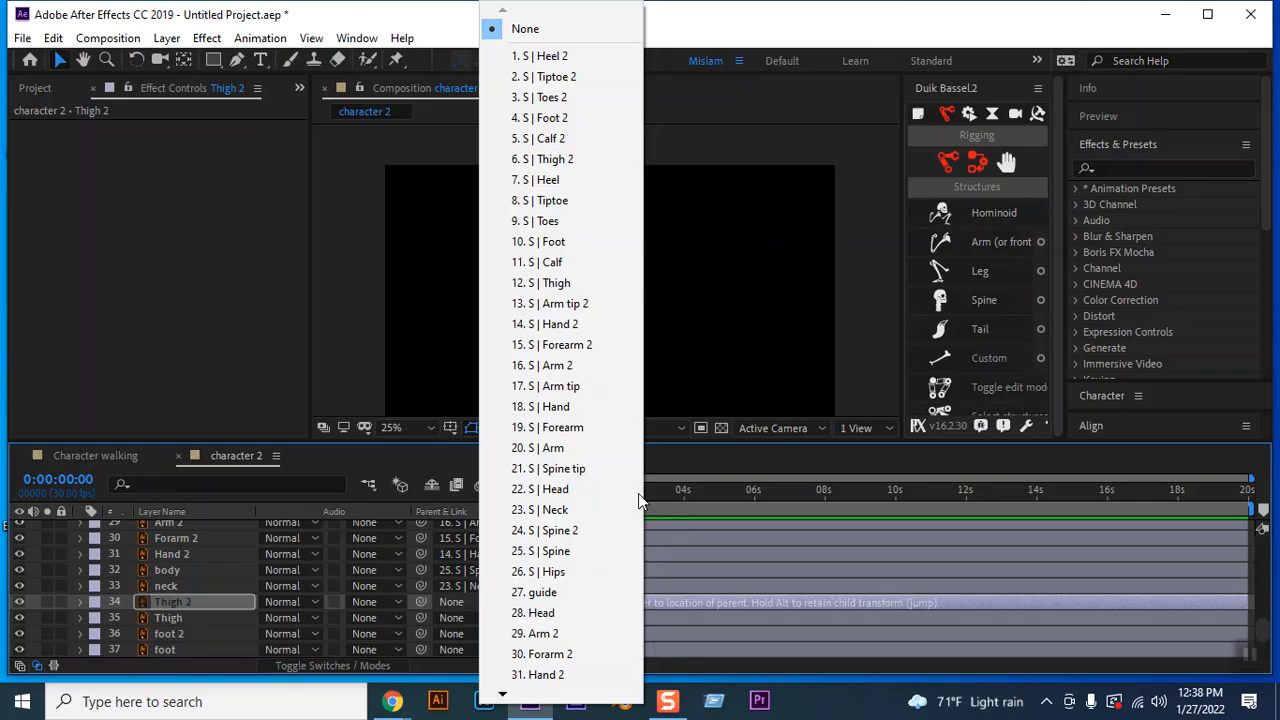
left_click(573, 168)
left_click(206, 619)
left_click(462, 618)
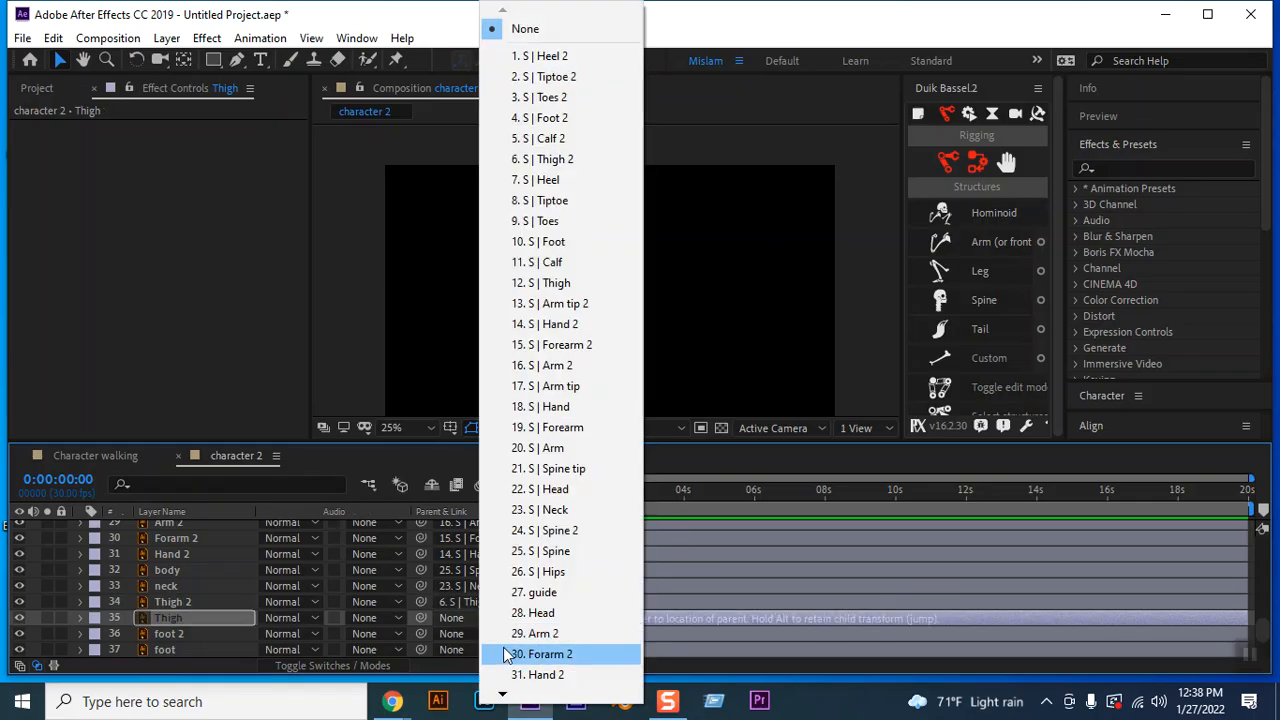
left_click(571, 283)
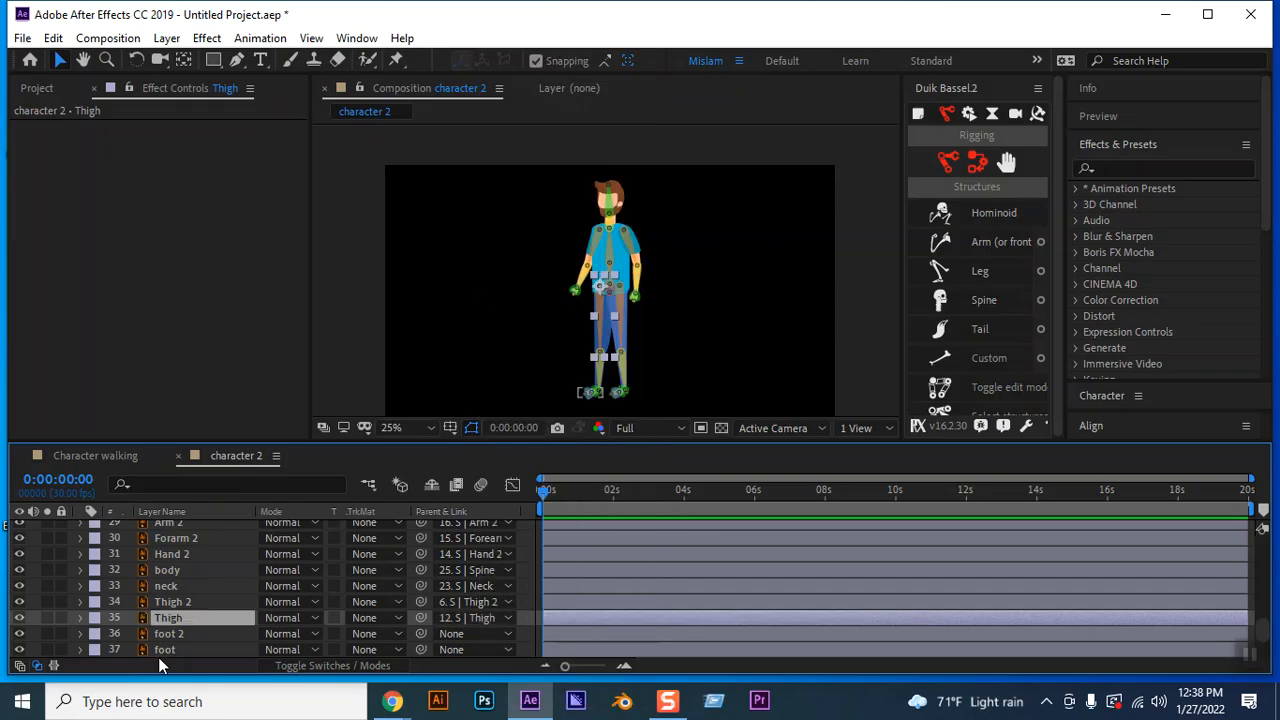
Parent the foot 2 layer to S | Foot 2 and the foot layer to S | Foot
left_click(174, 636)
left_click(483, 635)
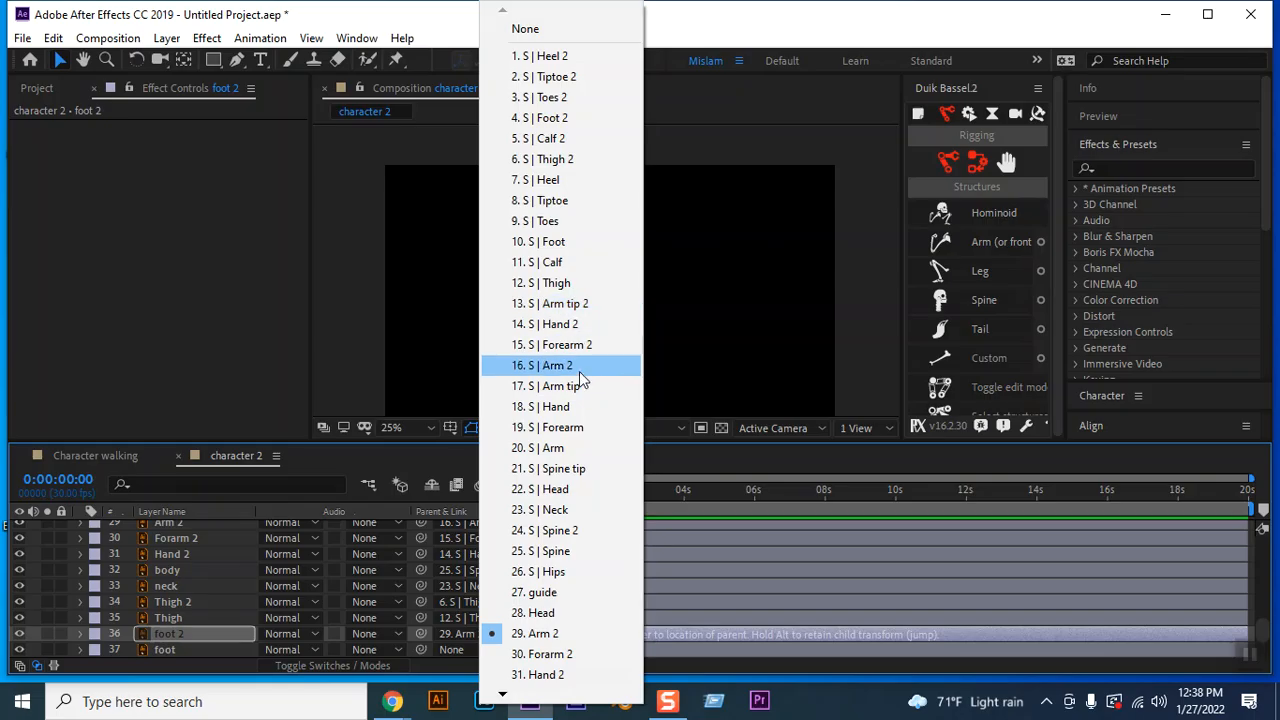
left_click(548, 124)
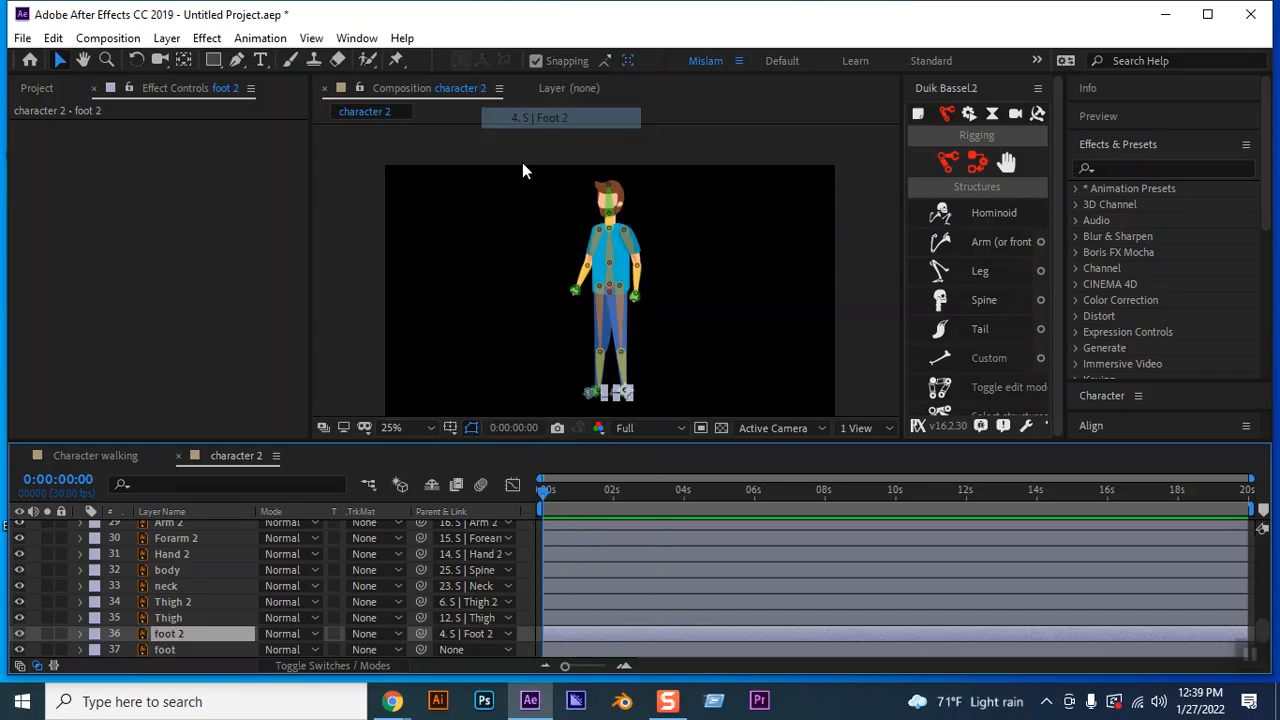
left_click(190, 650)
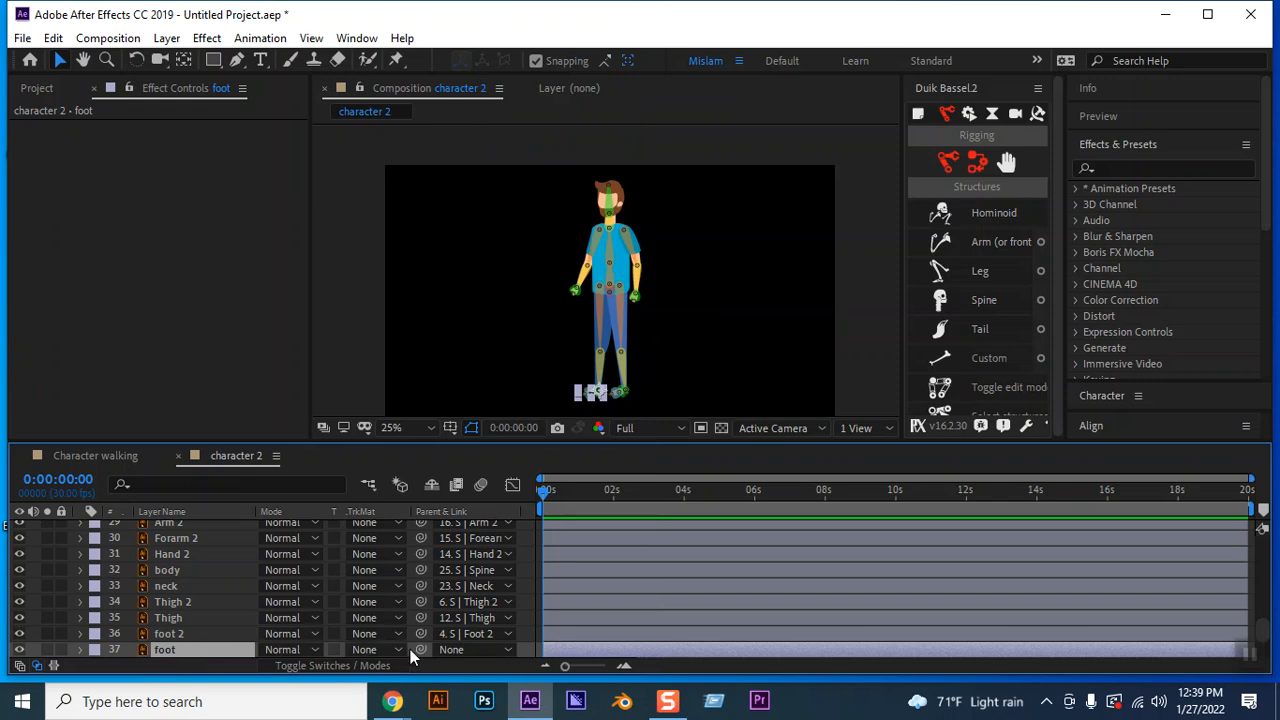
scroll(457, 644, "down", 3)
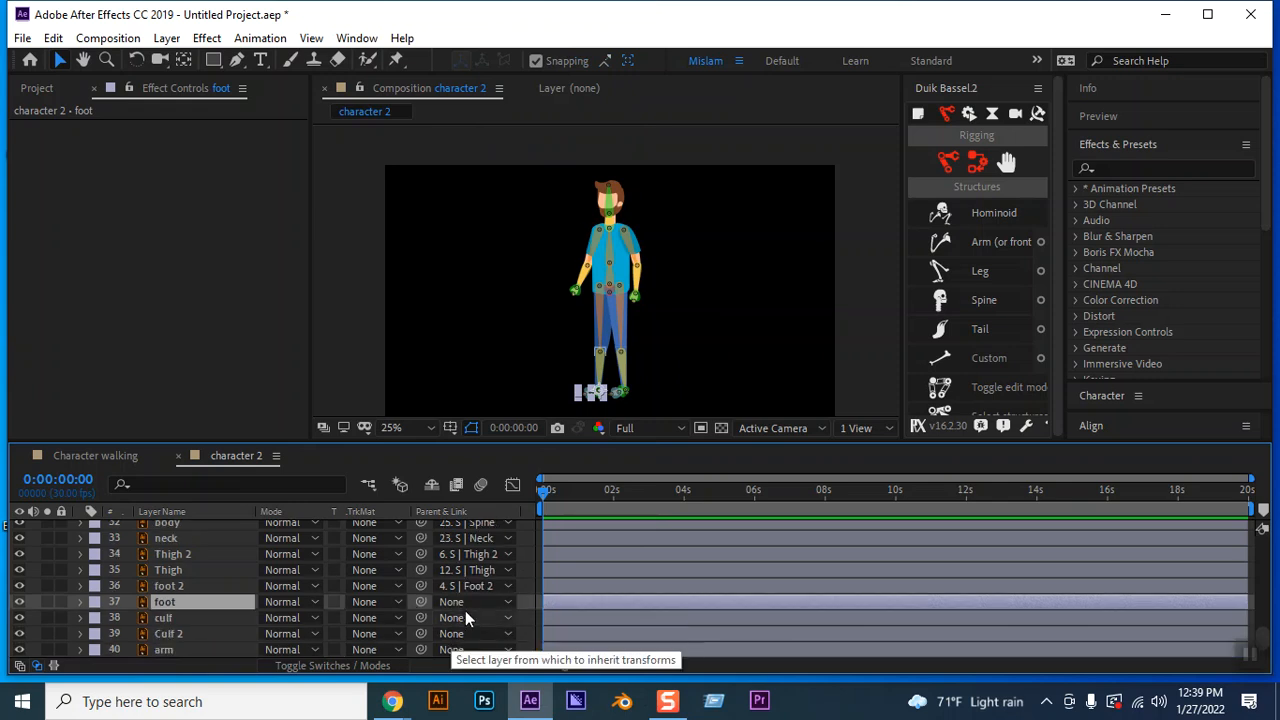
left_click(469, 604)
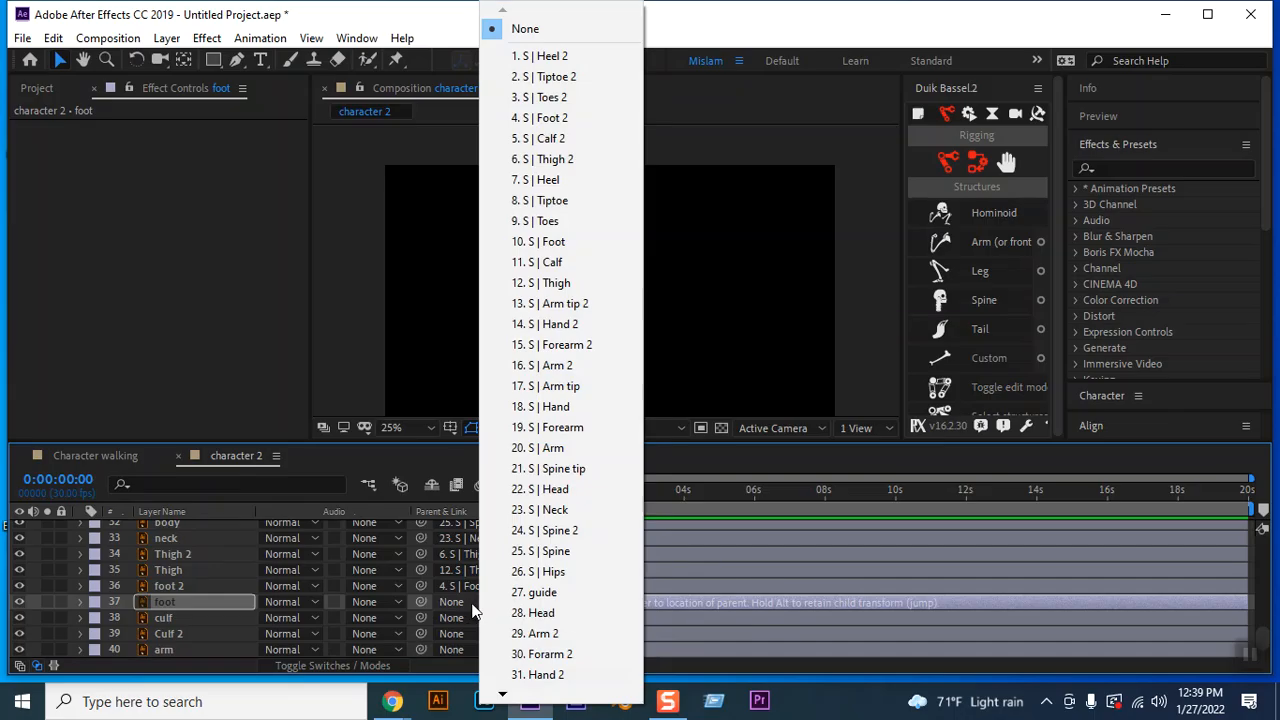
left_click(545, 241)
Parent the culf layer to S | Calf and the Culf 2 layer to S | Calf 2
left_click(176, 618)
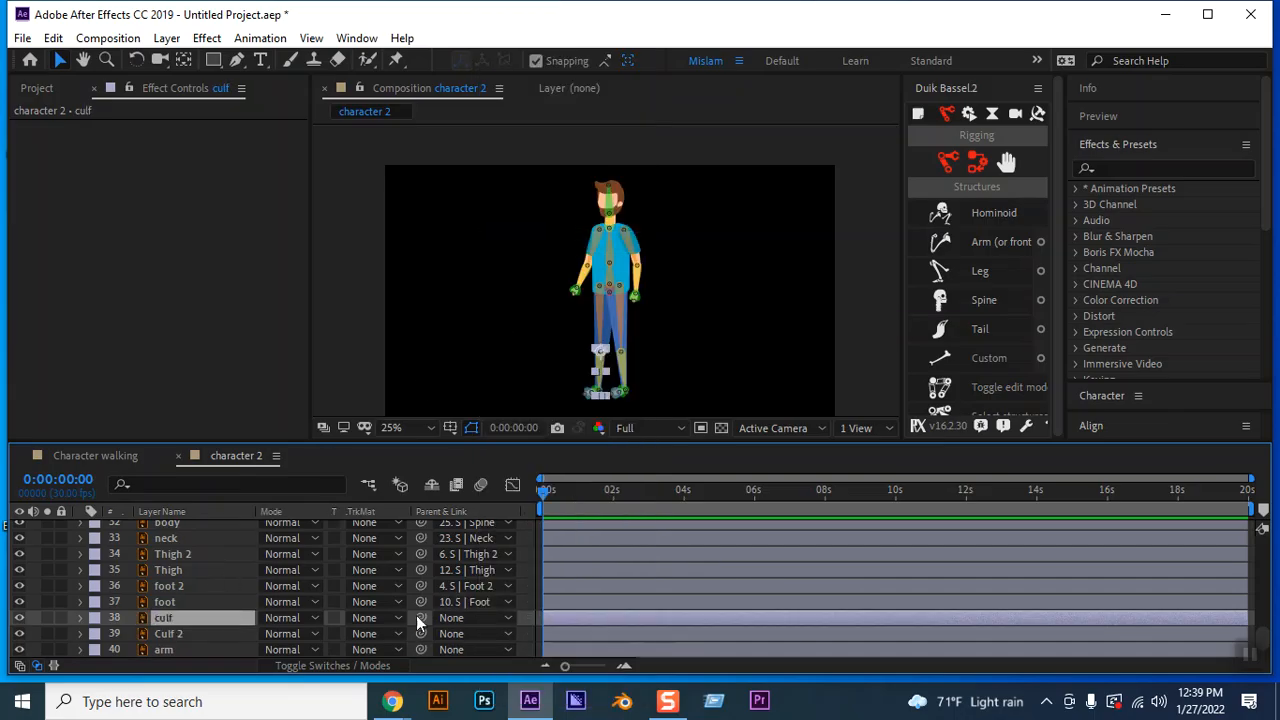
left_click(478, 617)
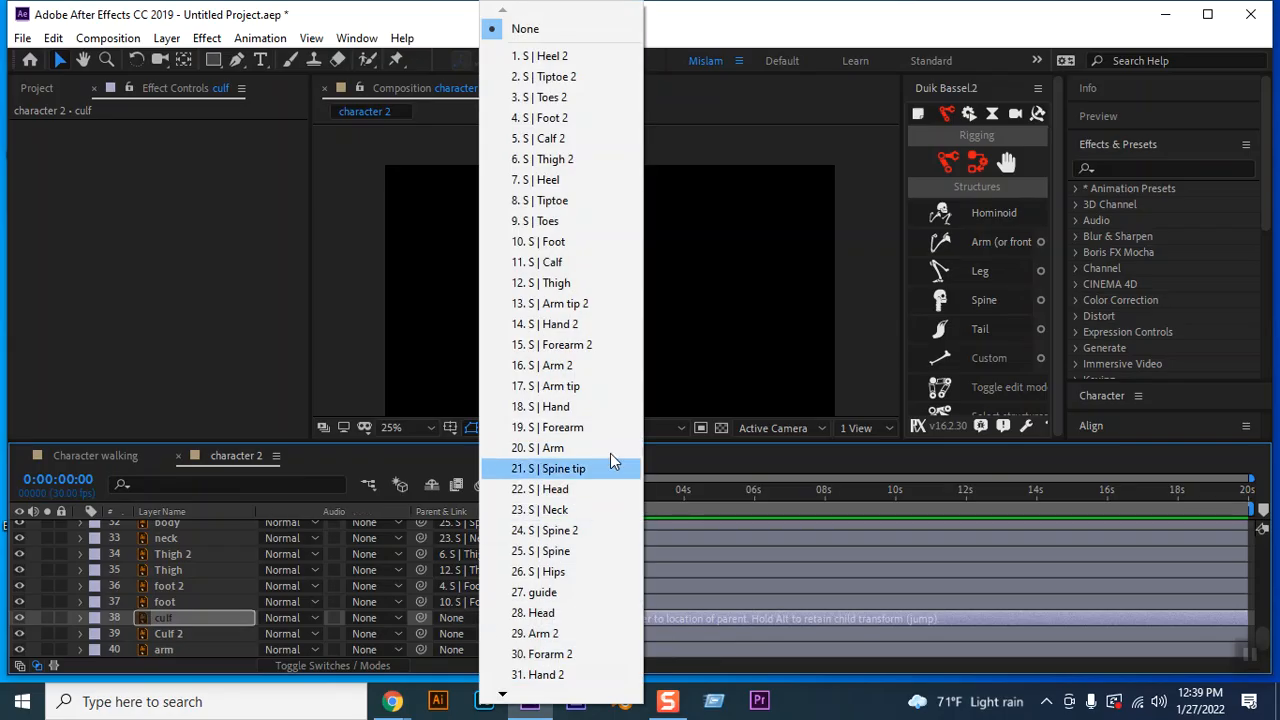
left_click(580, 262)
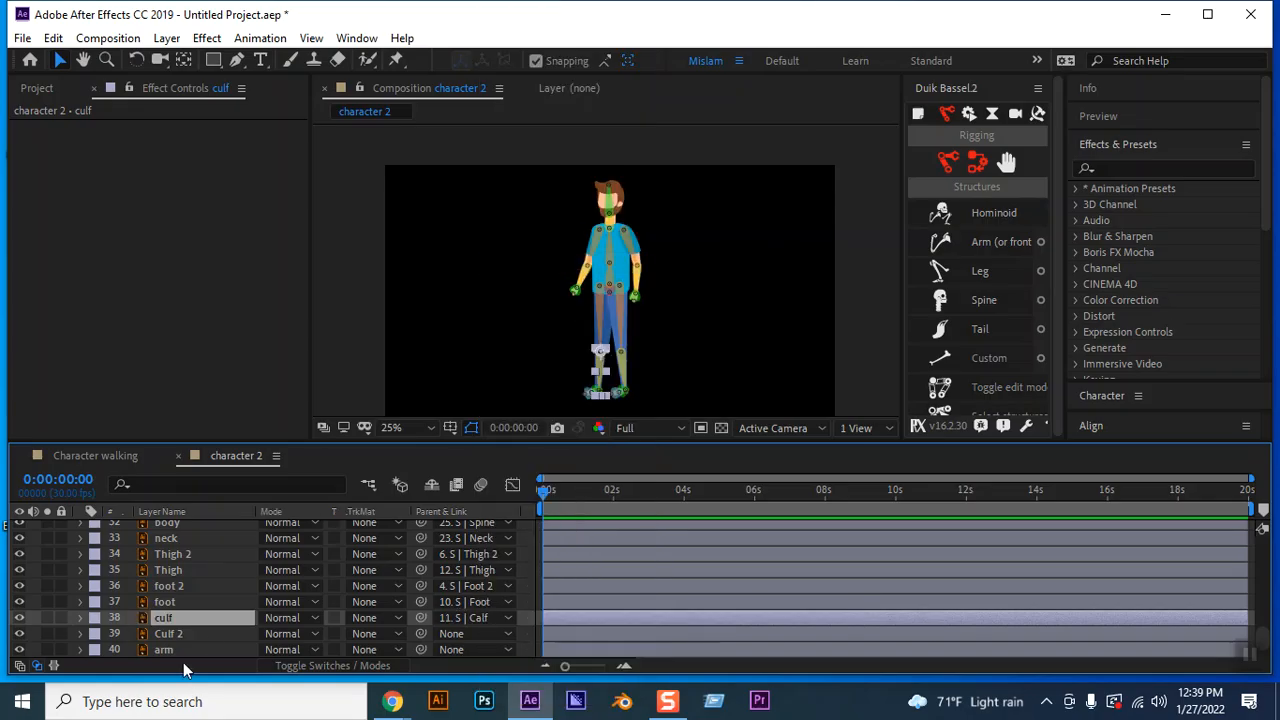
left_click(213, 635)
left_click(478, 633)
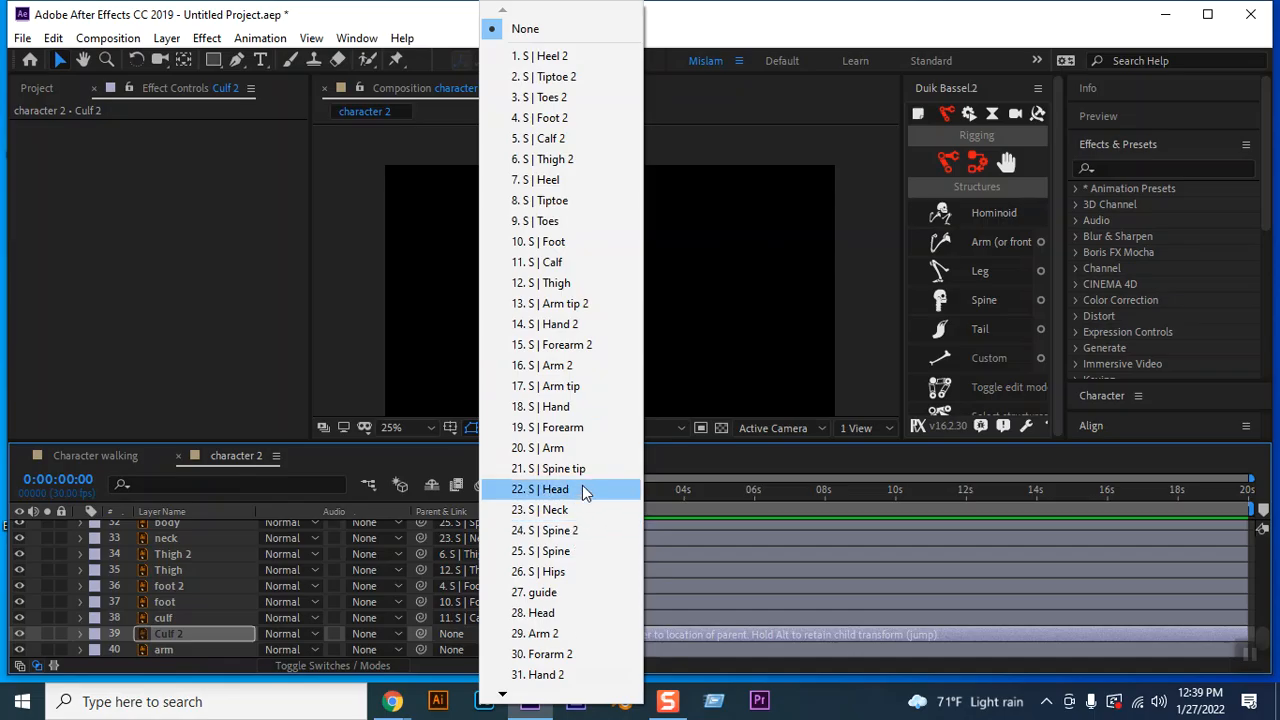
left_click(550, 139)
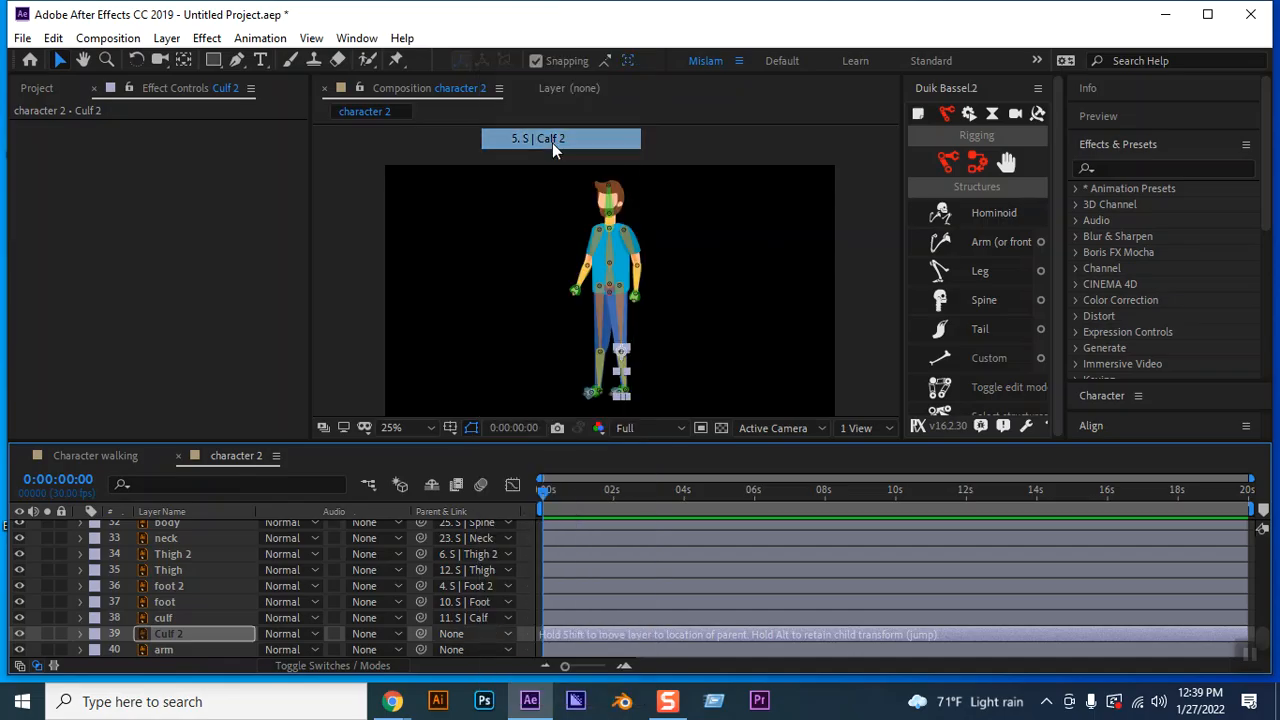
Parent the arm artwork layer to the S | Arm structure
left_click(209, 649)
left_click(478, 649)
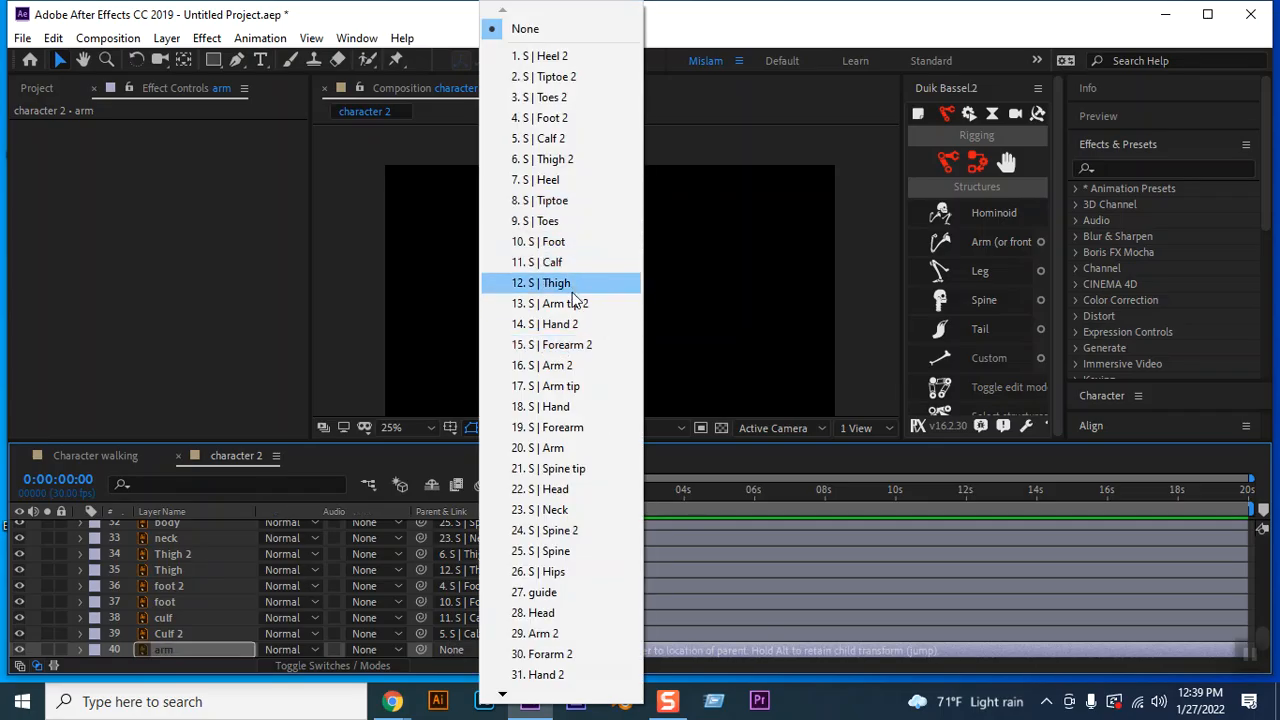
left_click(560, 448)
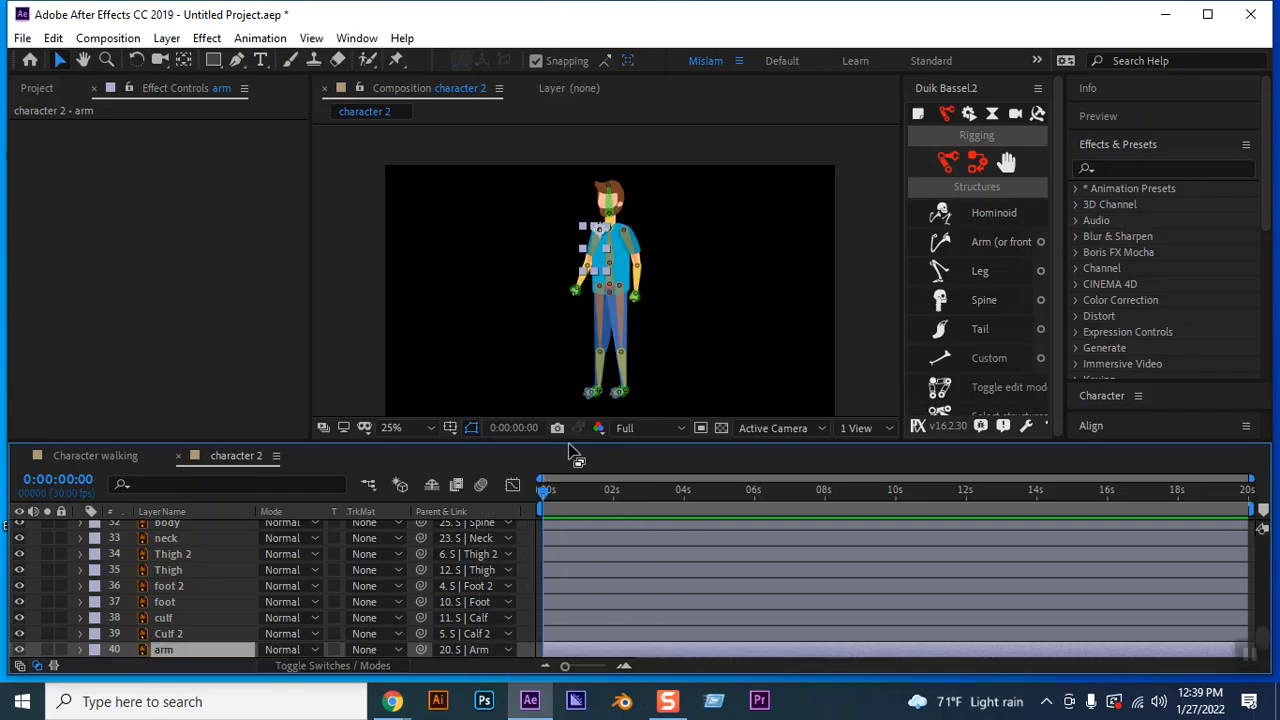
Parent the forearm layer to S | Forearm and the hand layer to S | Hand
scroll(234, 585, "down", 2)
left_click(465, 633)
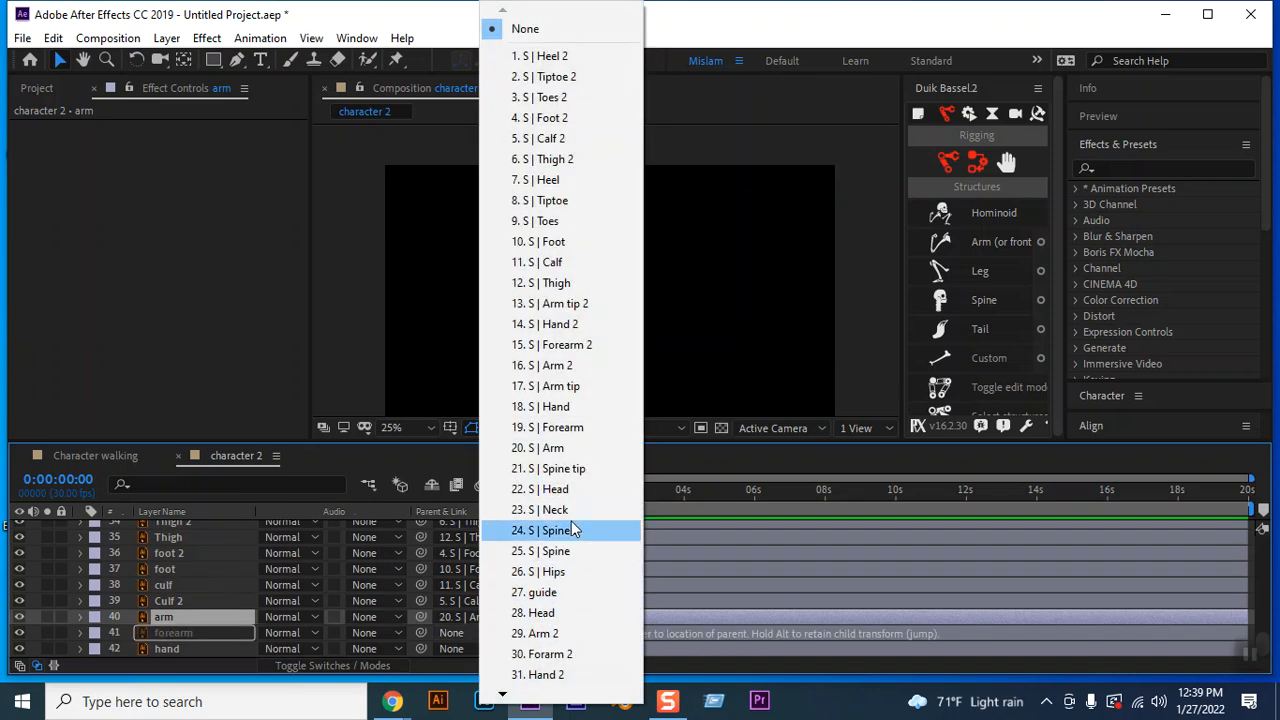
left_click(550, 427)
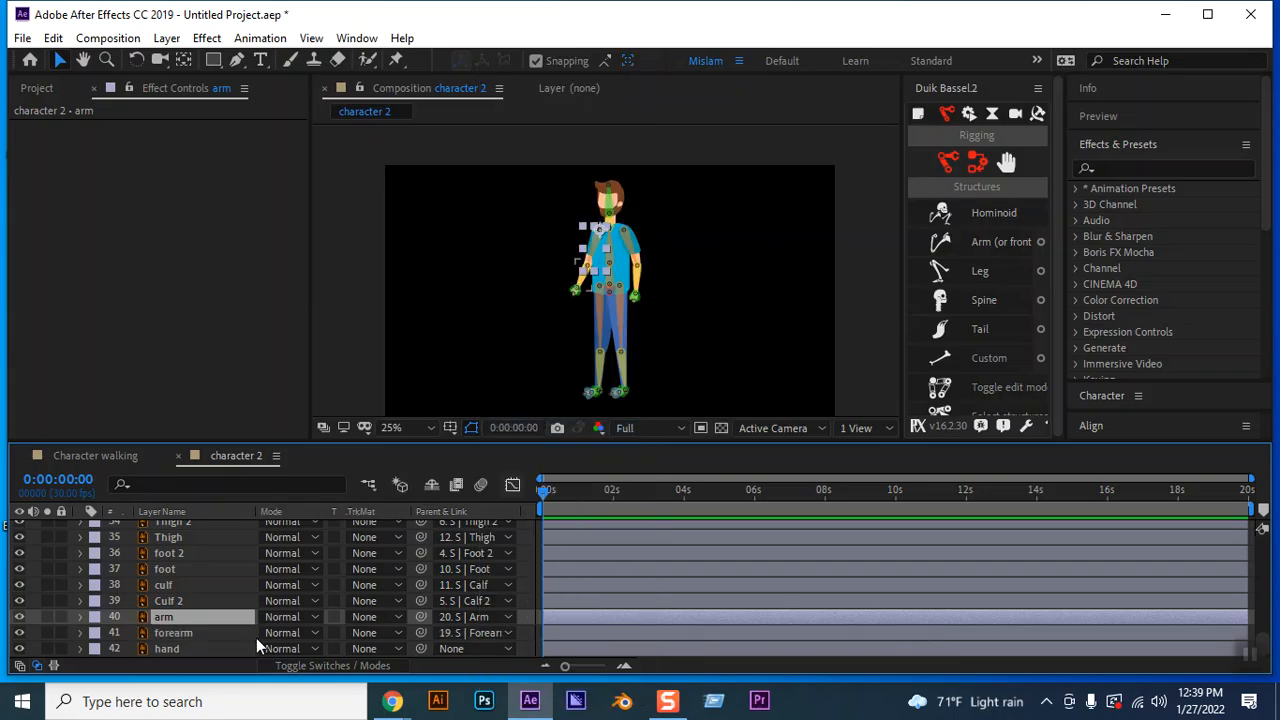
left_click(463, 648)
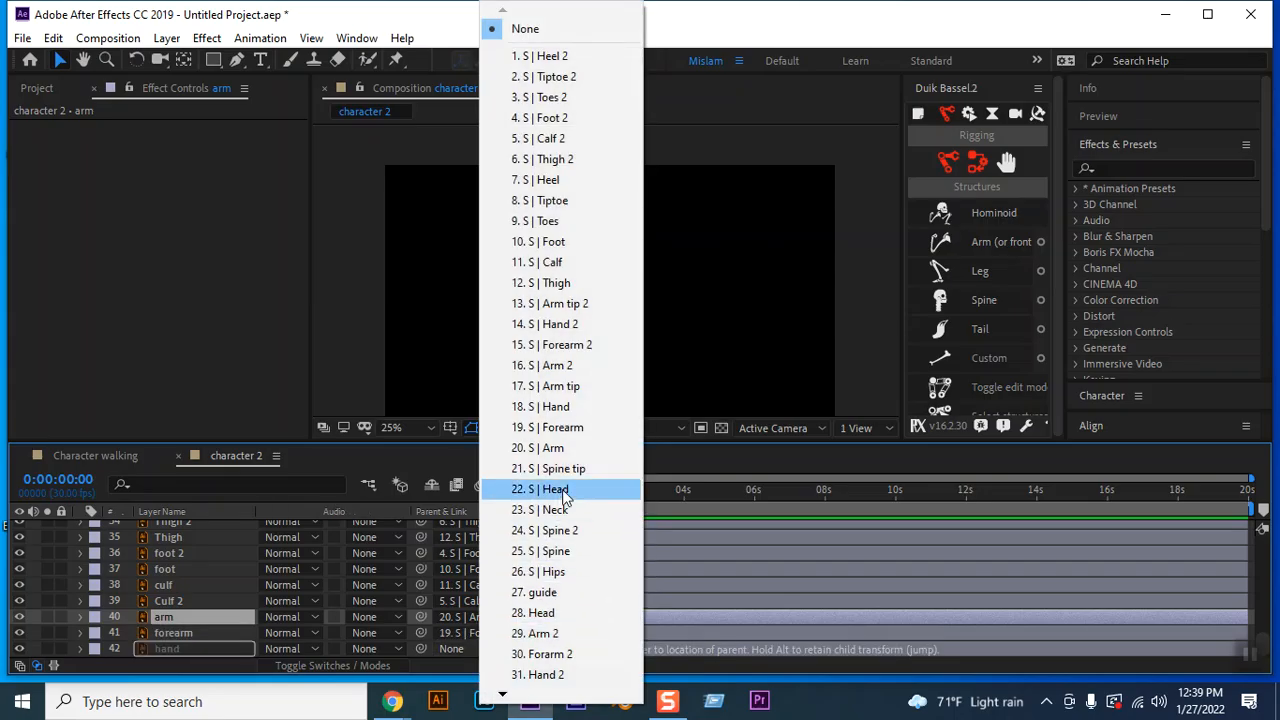
left_click(576, 407)
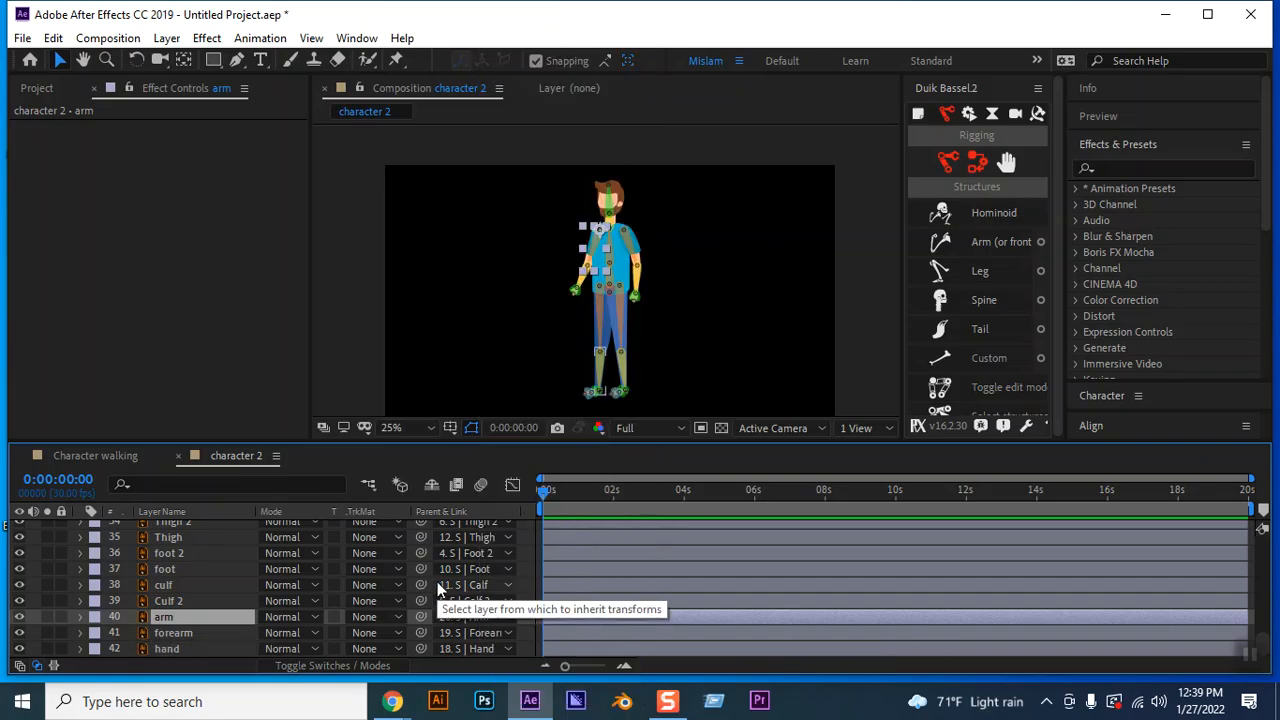
Select all the structure layers from S | Heel 2 to S | Hips and apply Auto-rig & IK to them
scroll(440, 588, "up", 4)
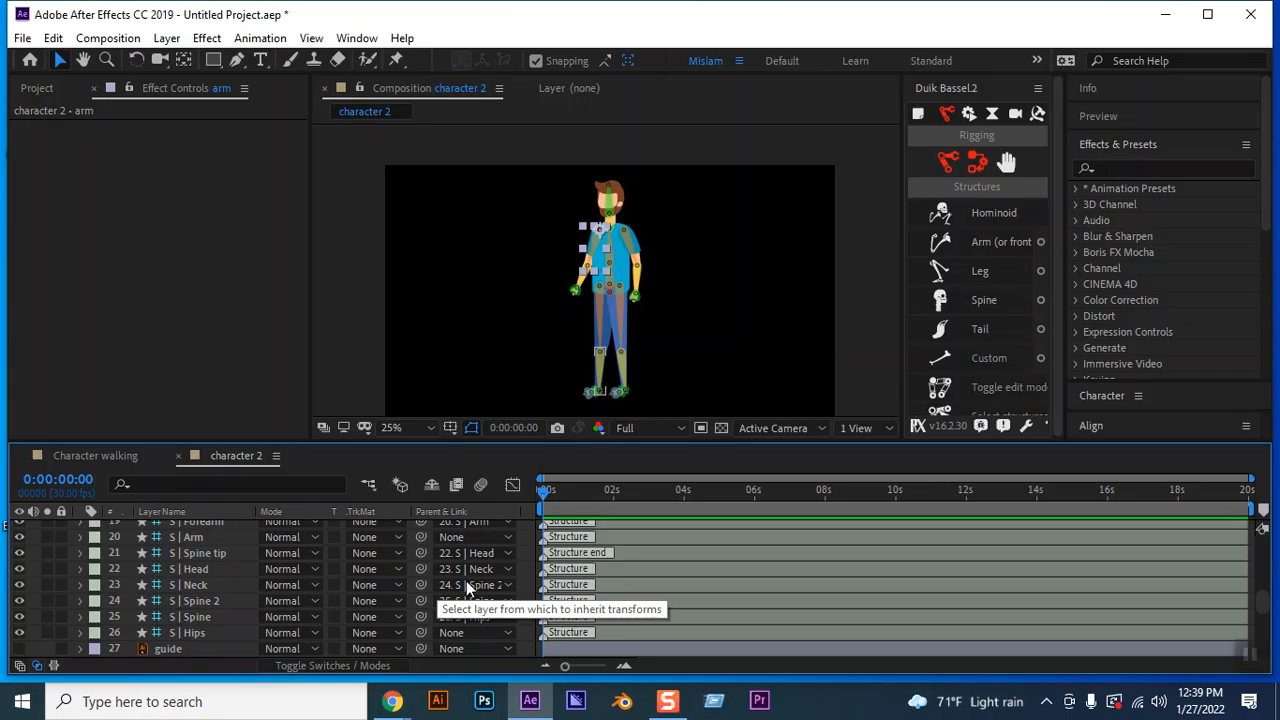
left_click(170, 605)
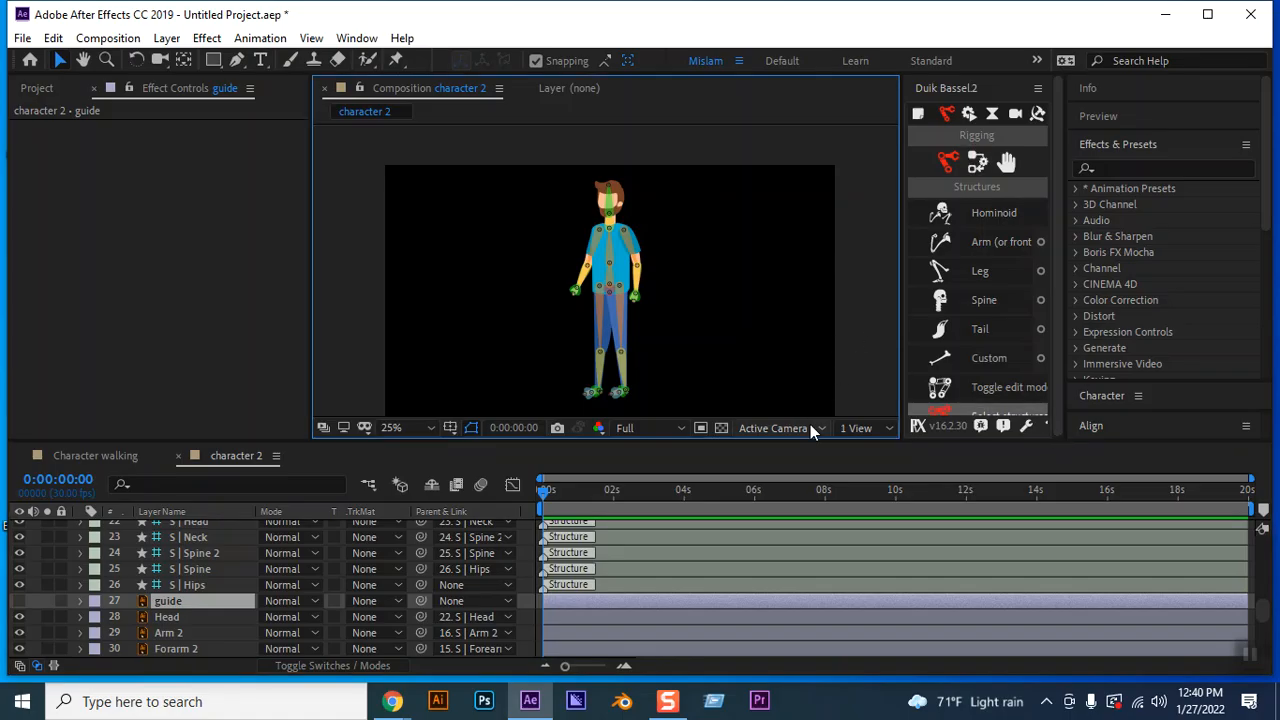
left_click(200, 585)
scroll(216, 594, "up", 9)
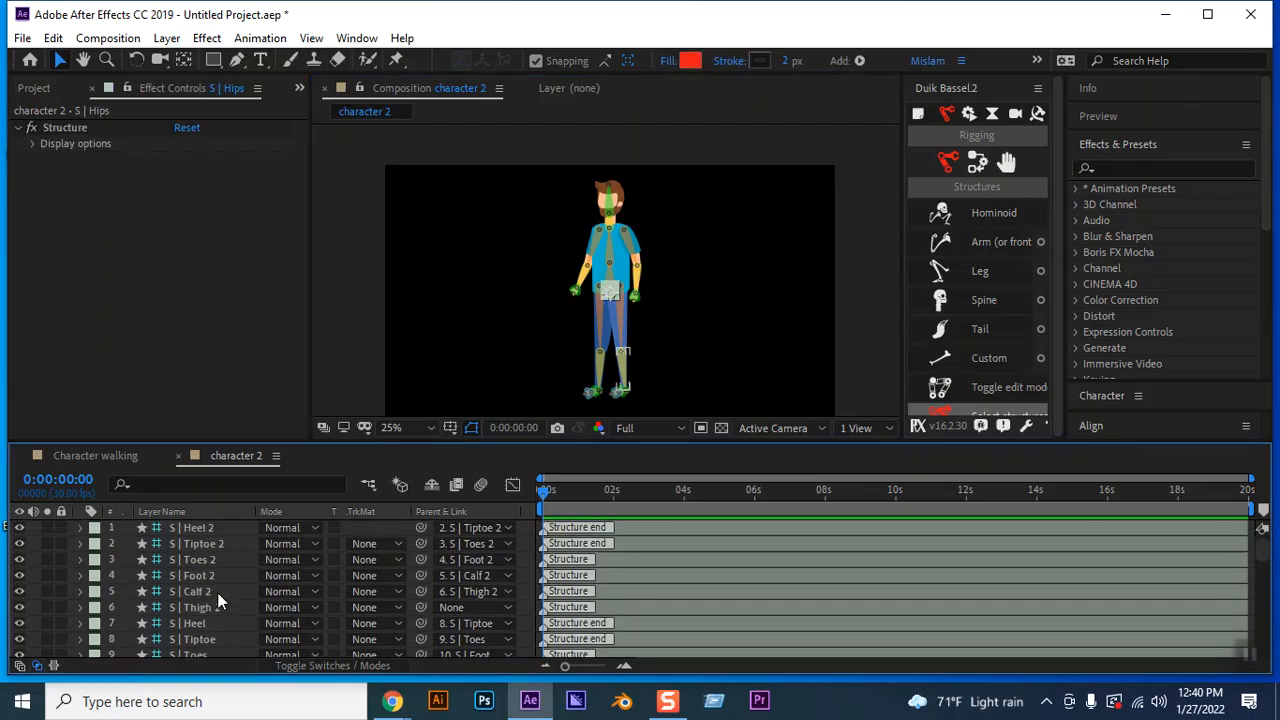
key("ctrl+a")
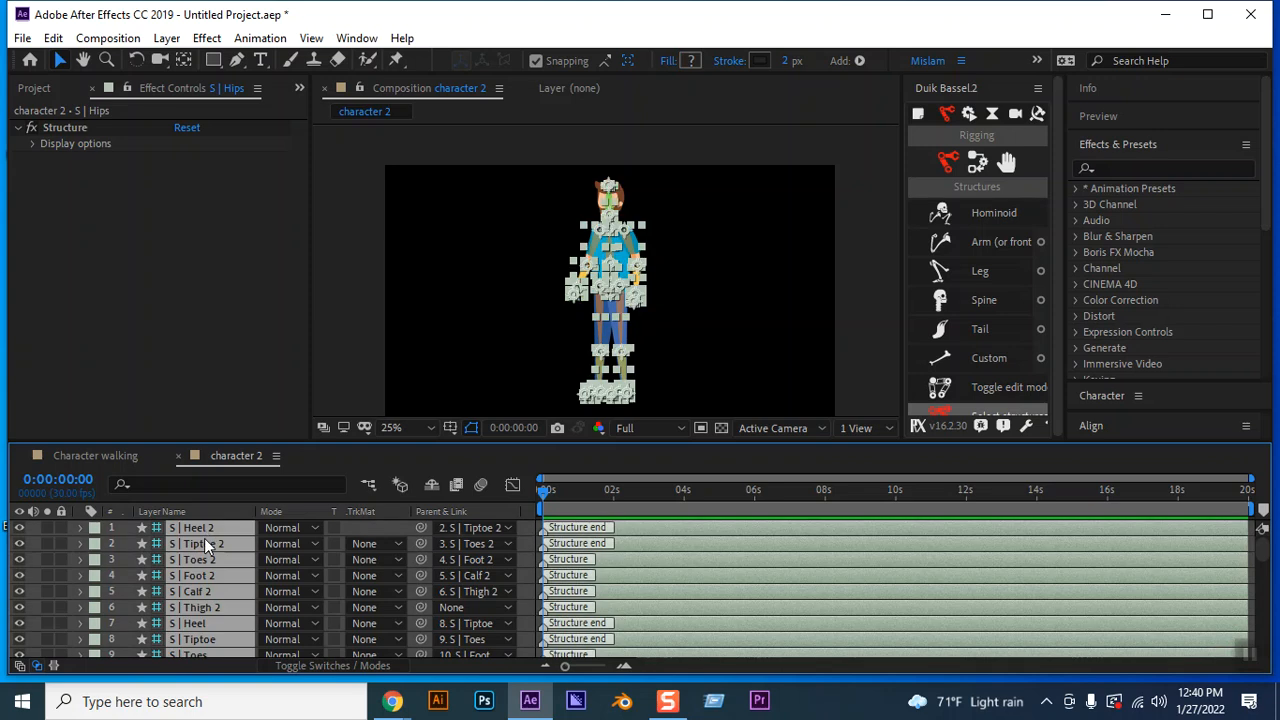
scroll(211, 543, "down", 10)
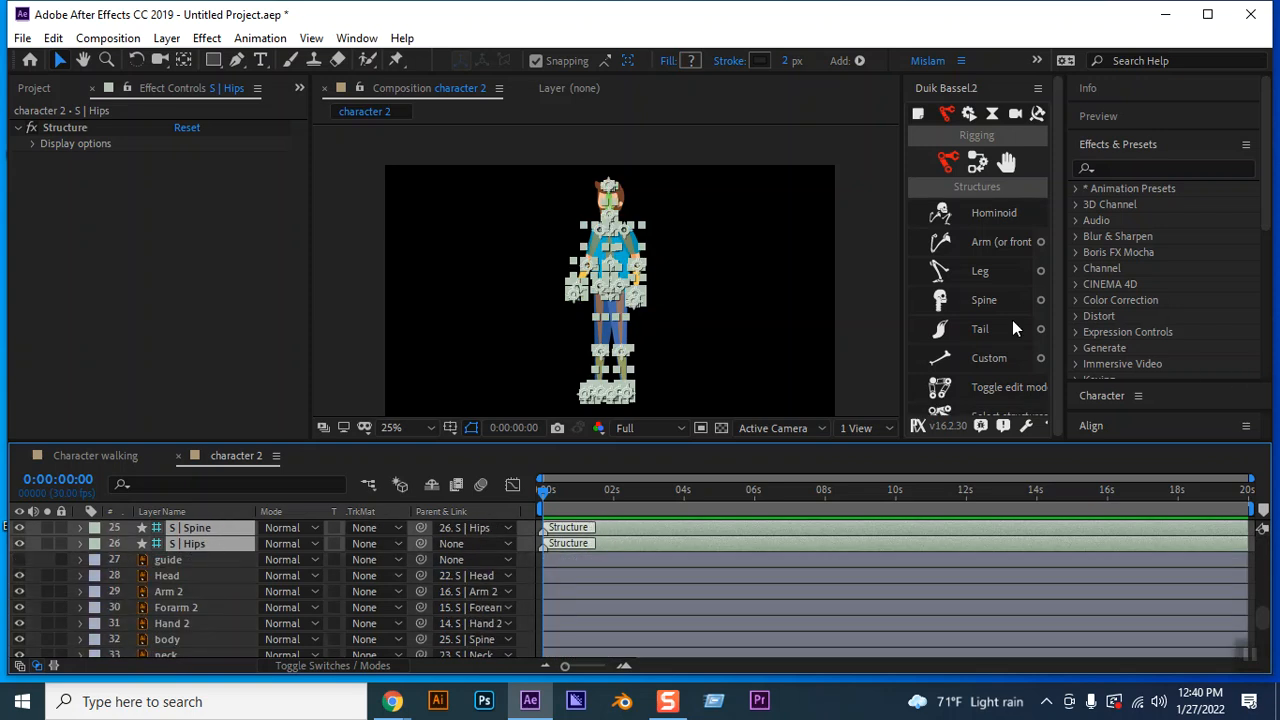
left_click(977, 168)
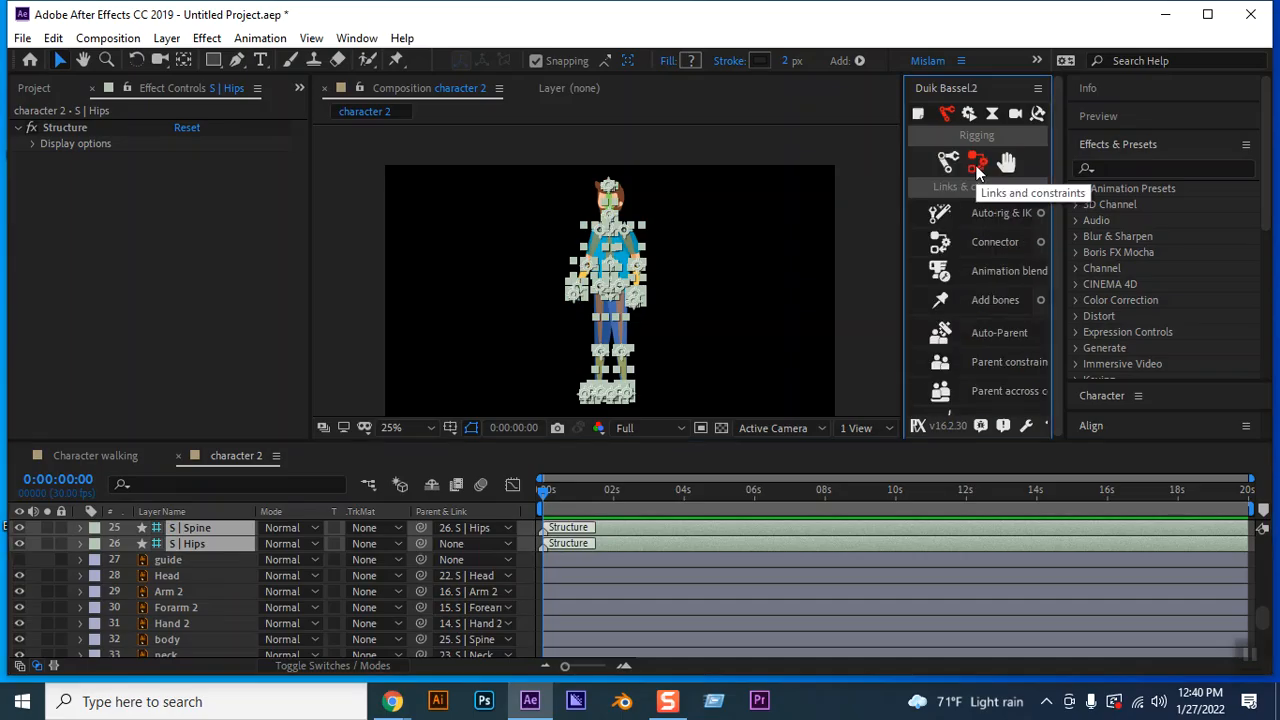
left_click(993, 219)
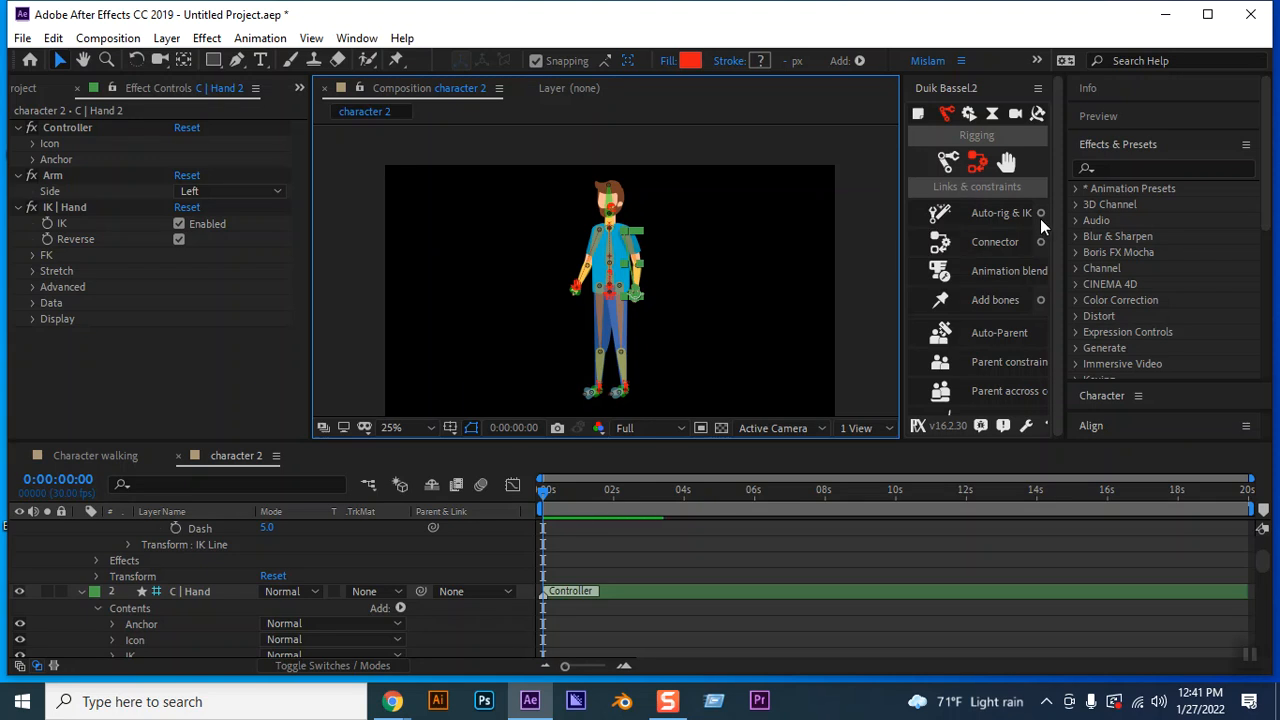
Enlarge the composition view and examine the generated controllers on the hands, hips, spine, neck and head
left_click(990, 242)
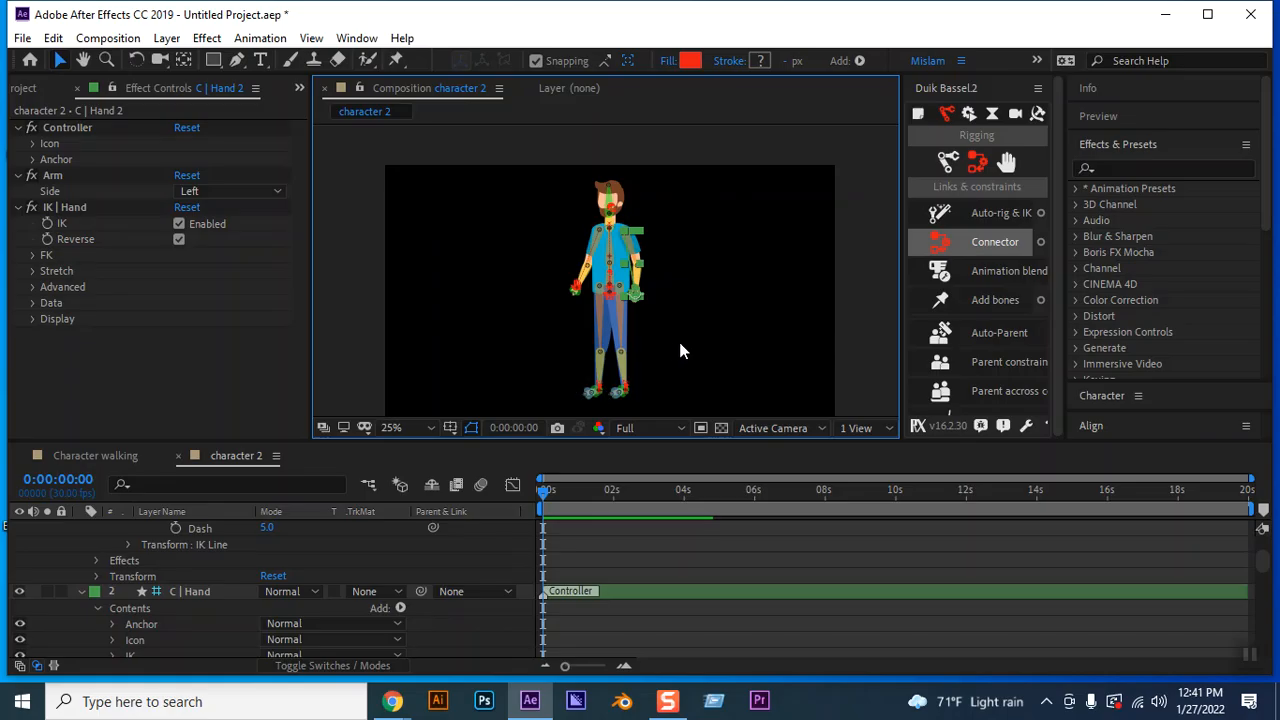
key("grave")
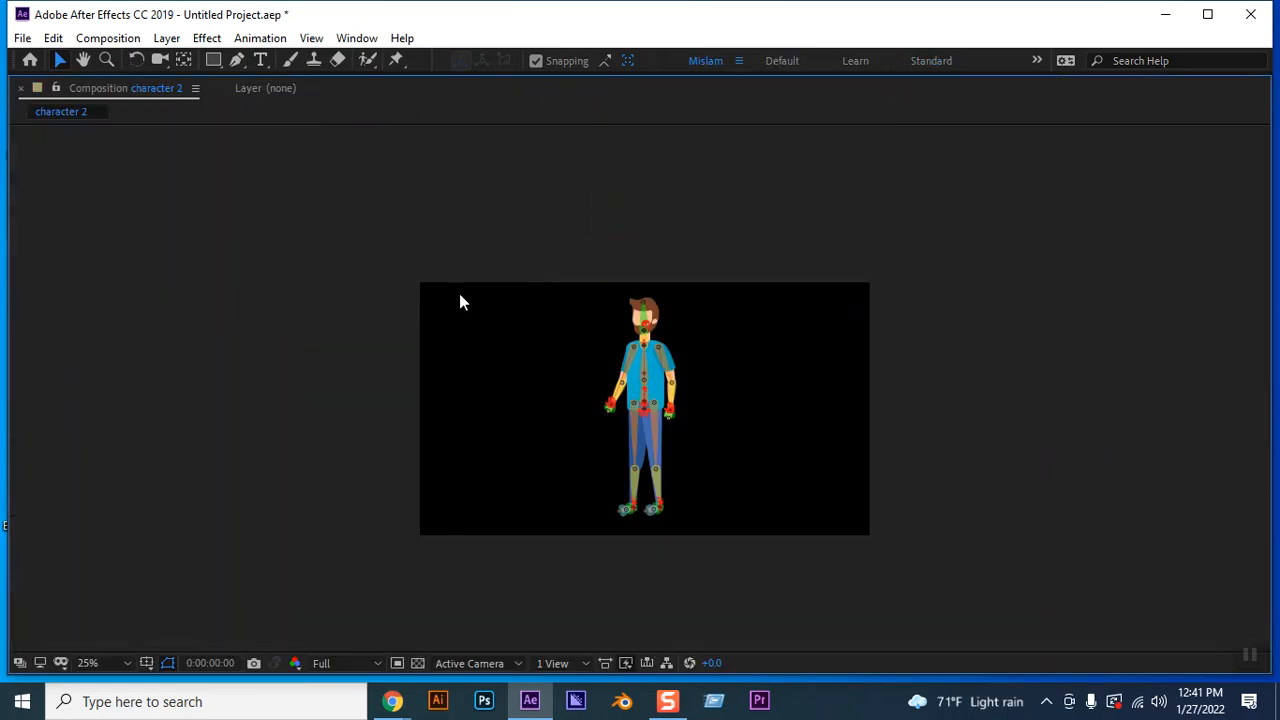
key("period")
key("period")
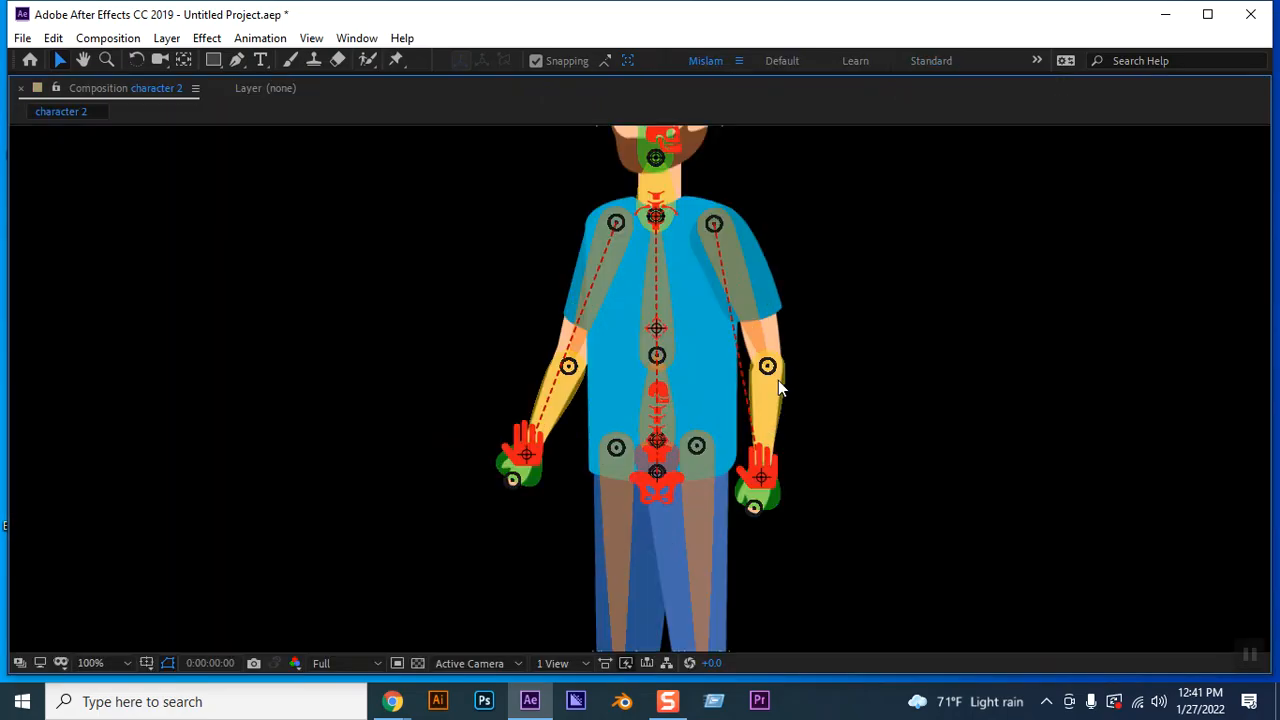
key("comma")
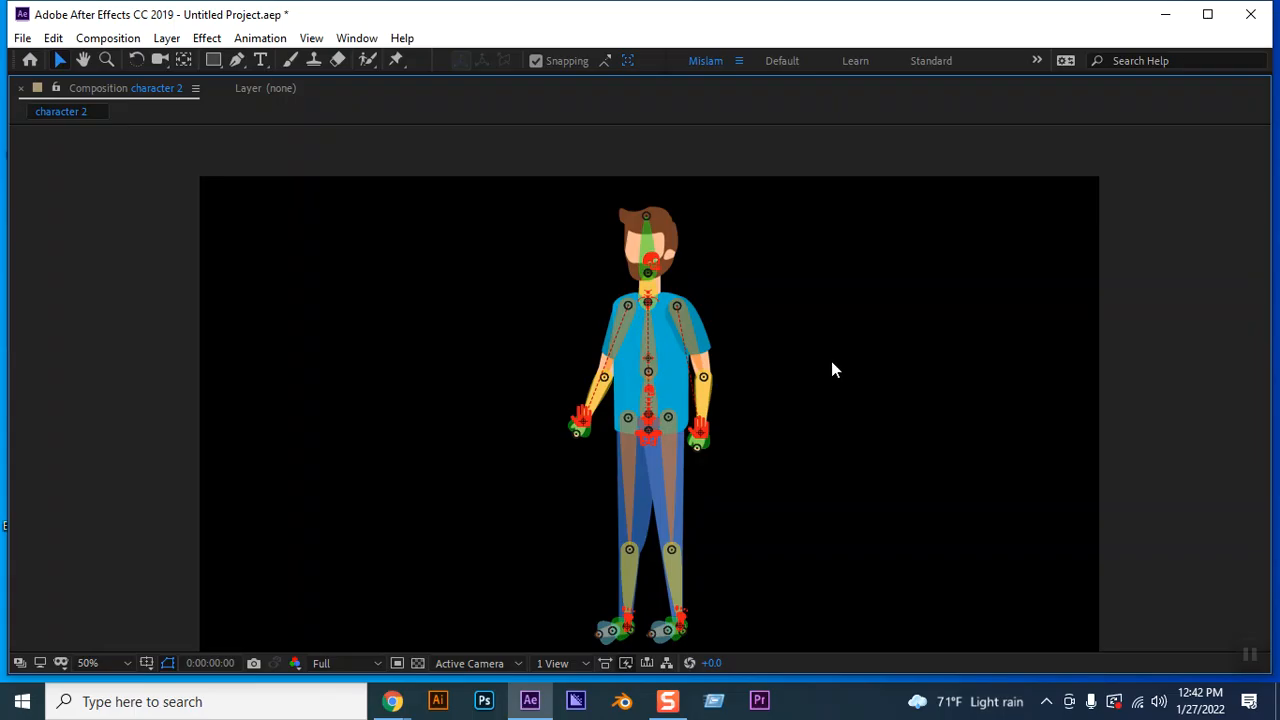
scroll(864, 436, "up", 2)
key("space")
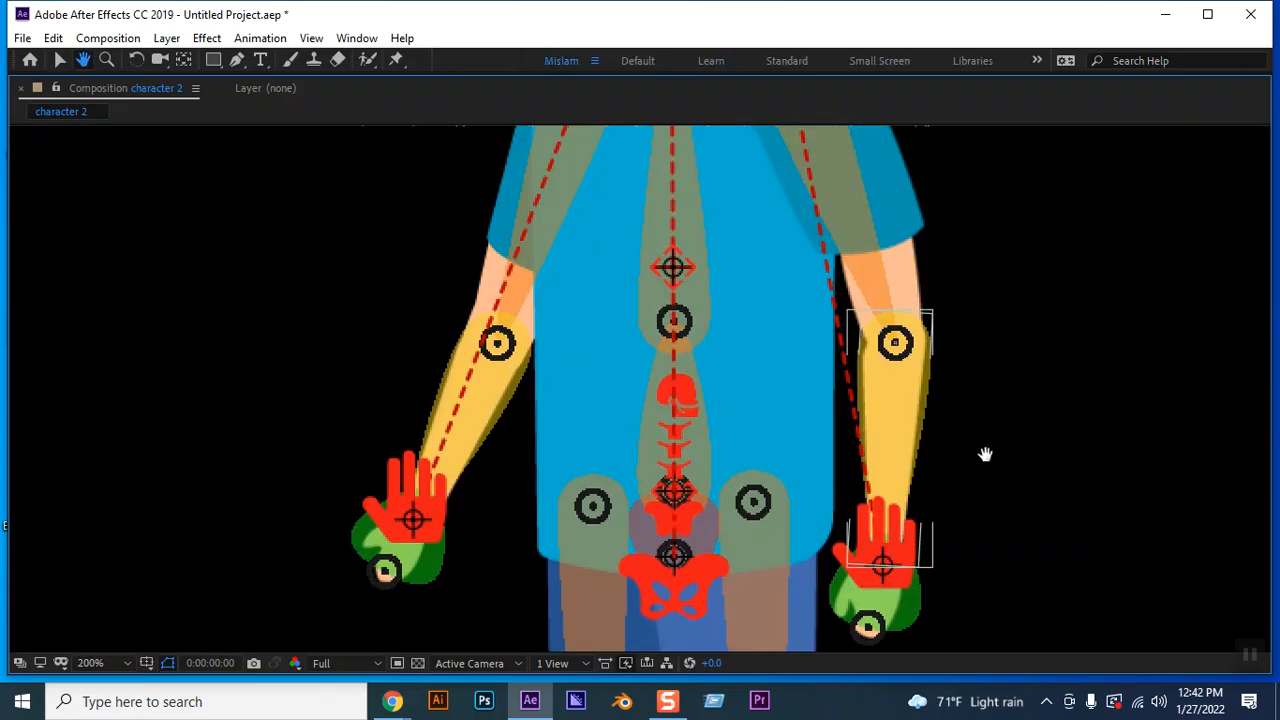
left_click_drag(944, 502, 935, 373)
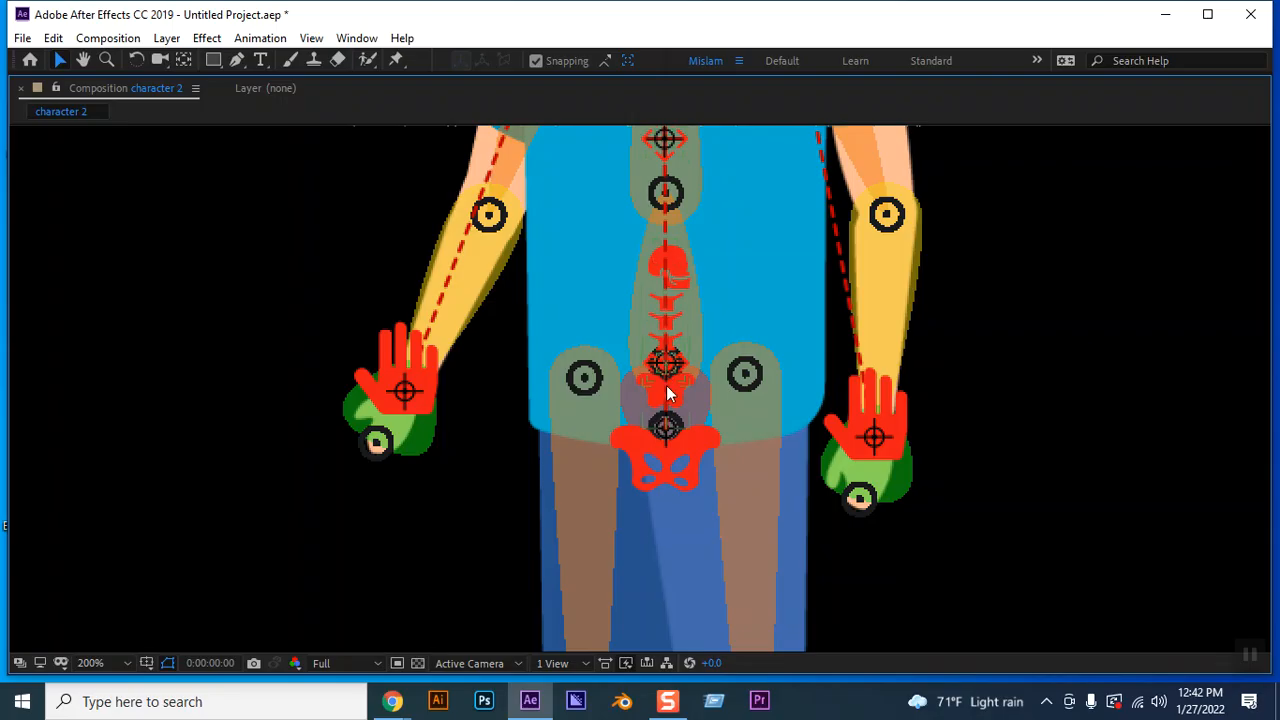
key("h")
left_click_drag(1016, 204, 1026, 363)
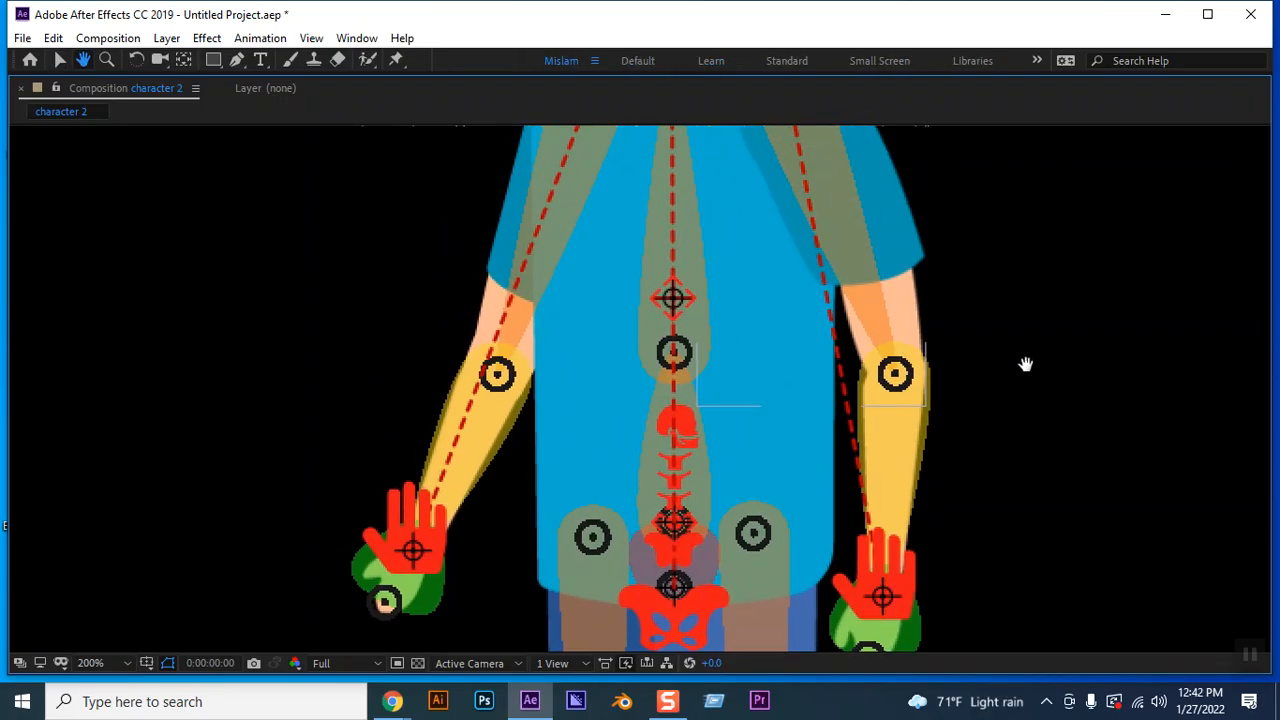
key("v")
key("h")
left_click_drag(839, 268, 849, 430)
key("v")
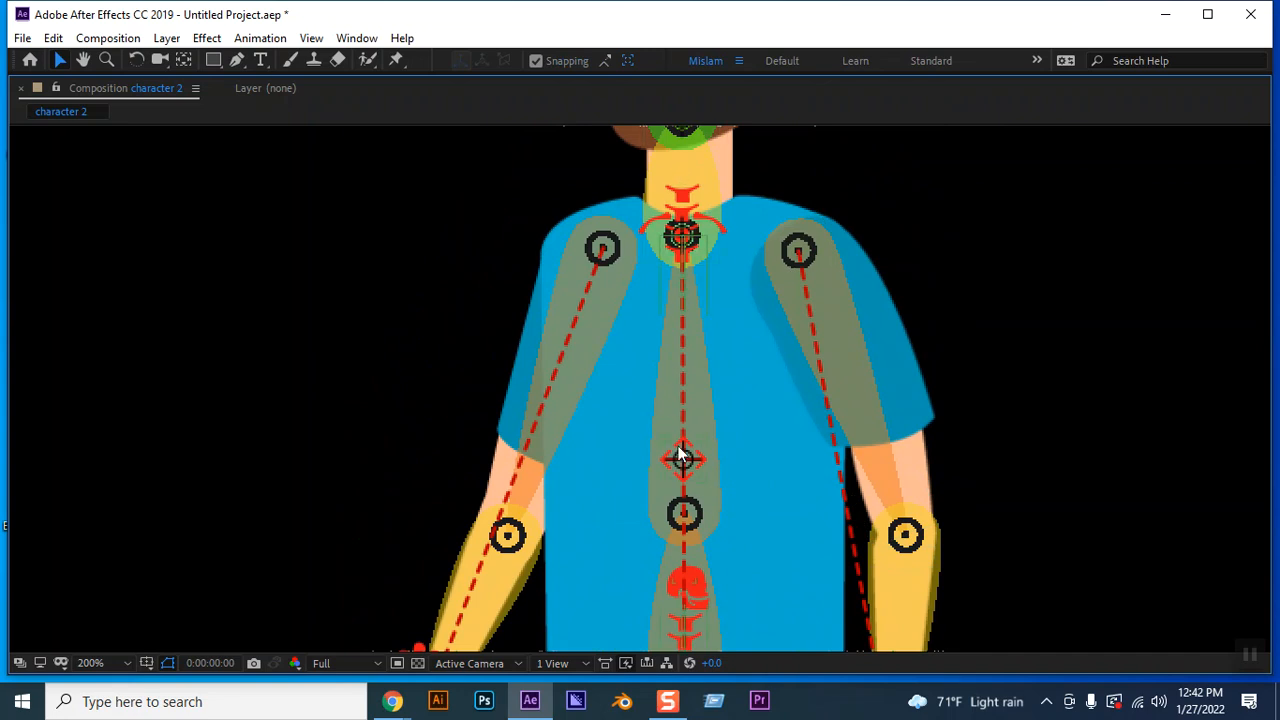
key("h")
left_click_drag(1072, 400, 1074, 486)
key("v")
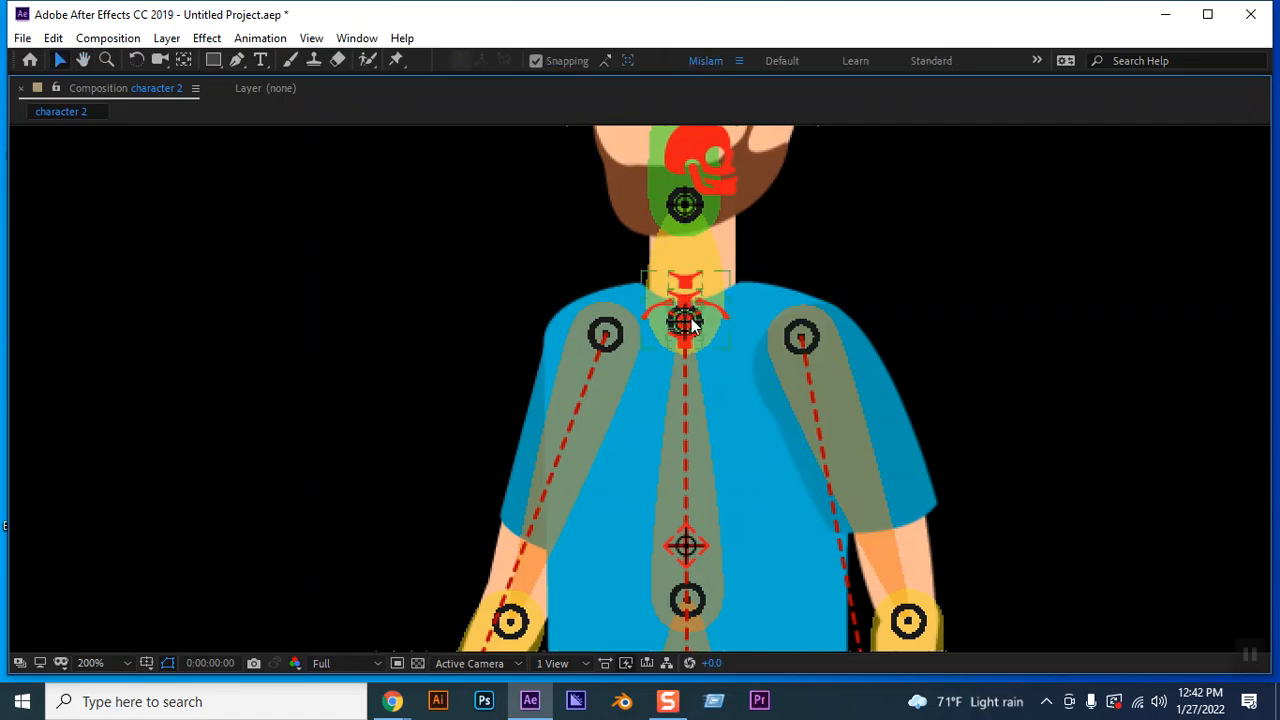
Examine the generated controllers on both feet and compare them with those around the hips
key("h")
left_click_drag(1034, 346, 1010, 128)
left_click_drag(997, 451, 960, 268)
left_click_drag(971, 430, 910, 240)
left_click_drag(891, 560, 877, 283)
left_click_drag(880, 400, 874, 377)
key("v")
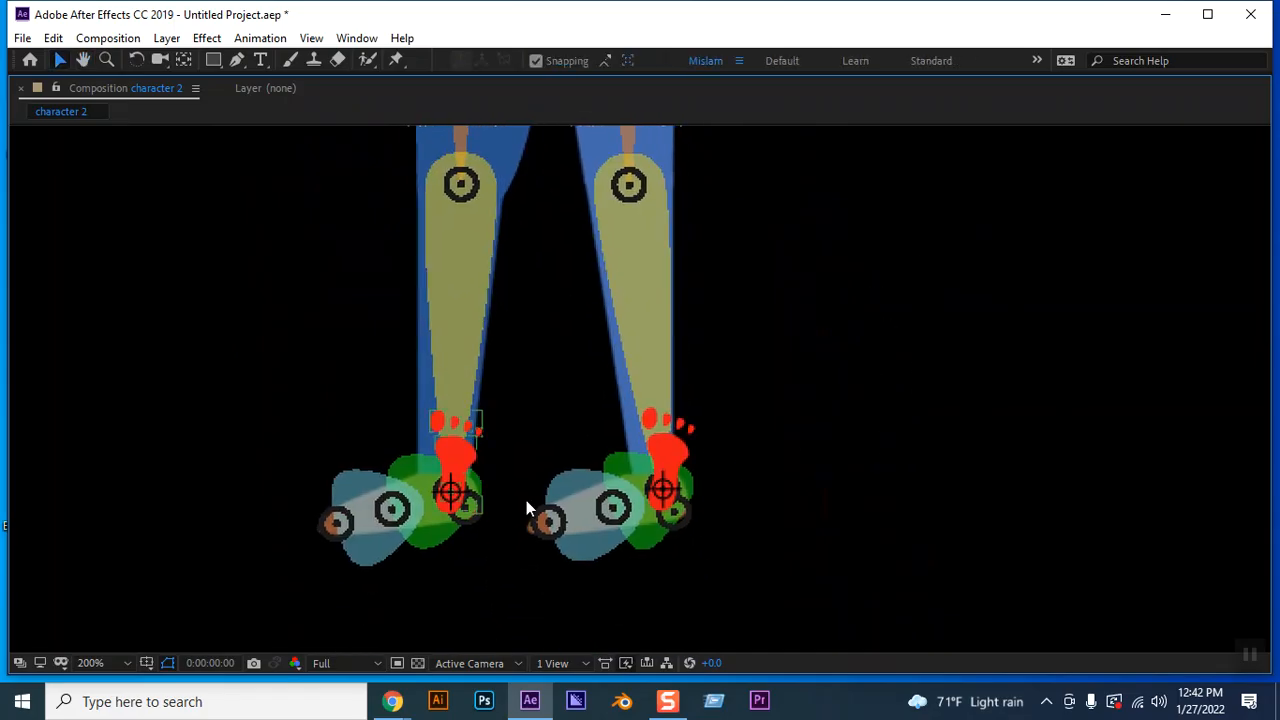
key("h")
left_click_drag(811, 337, 877, 551)
left_click_drag(895, 170, 943, 491)
key("v")
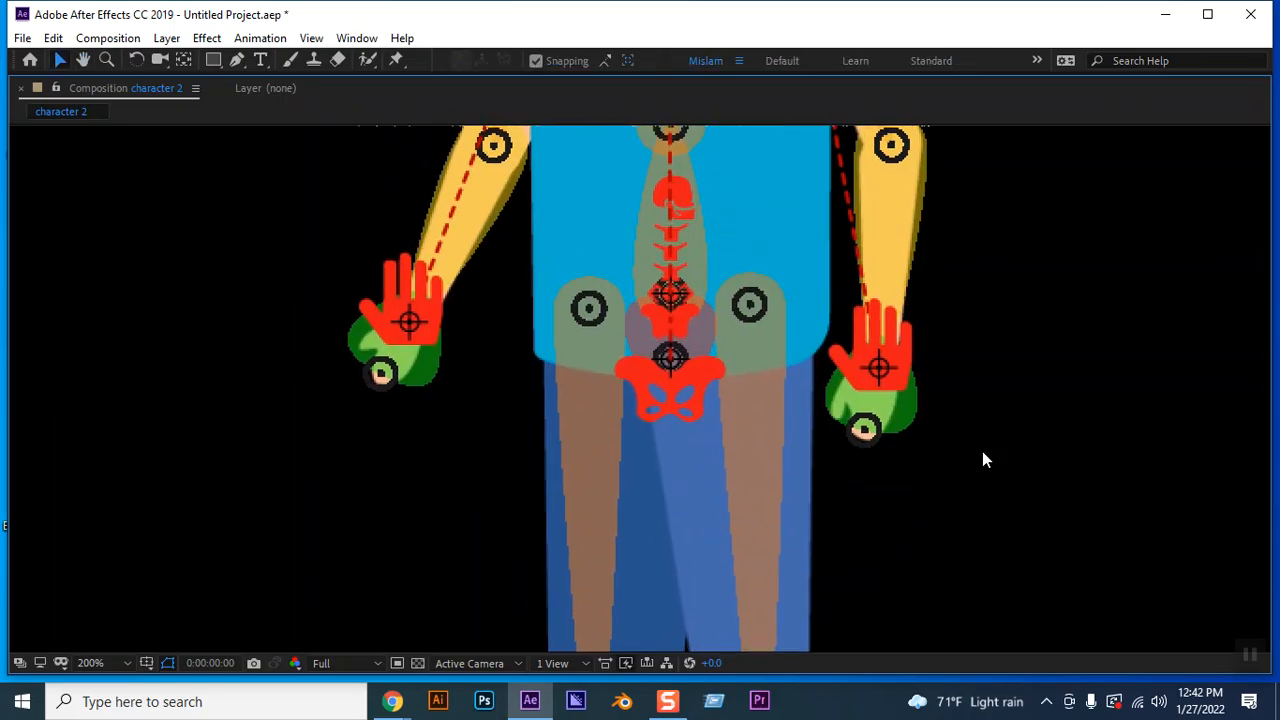
Test the IK of both arms by moving each hand controller up and outward, undoing each move
left_click(452, 392)
scroll(457, 390, "down", 2)
key("h")
scroll(462, 392, "up", 1)
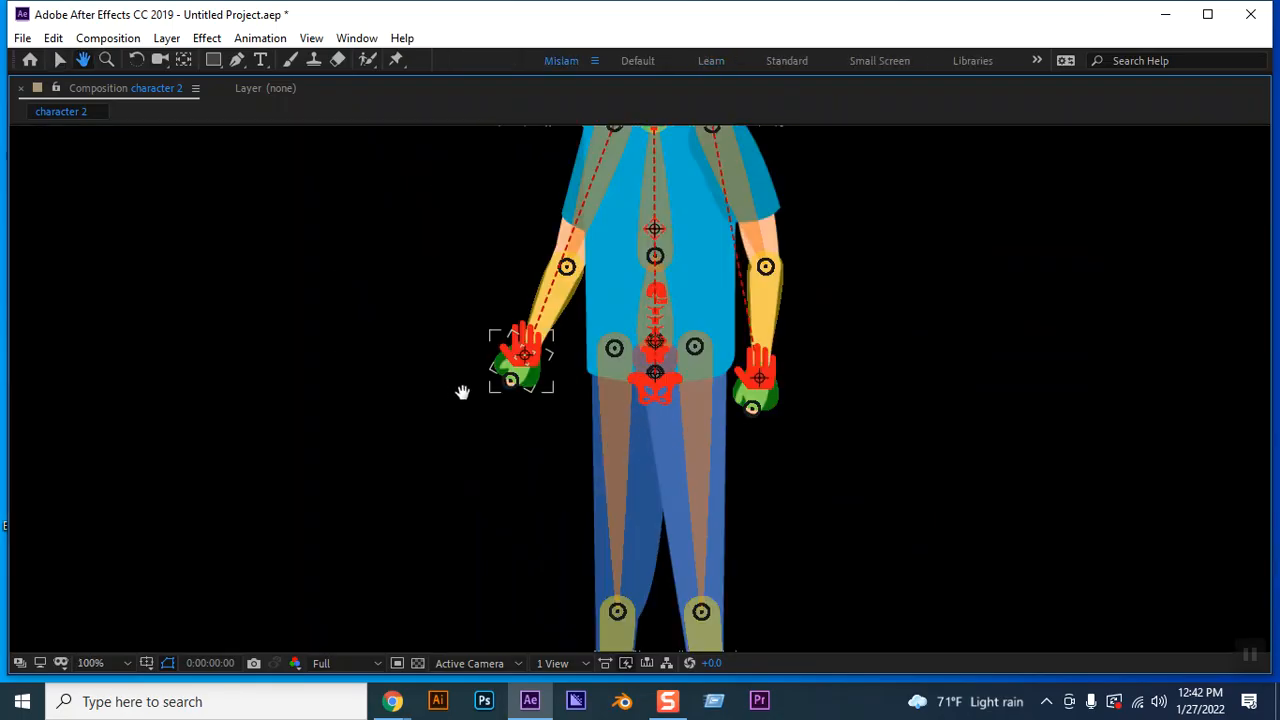
scroll(462, 392, "down", 1)
key("v")
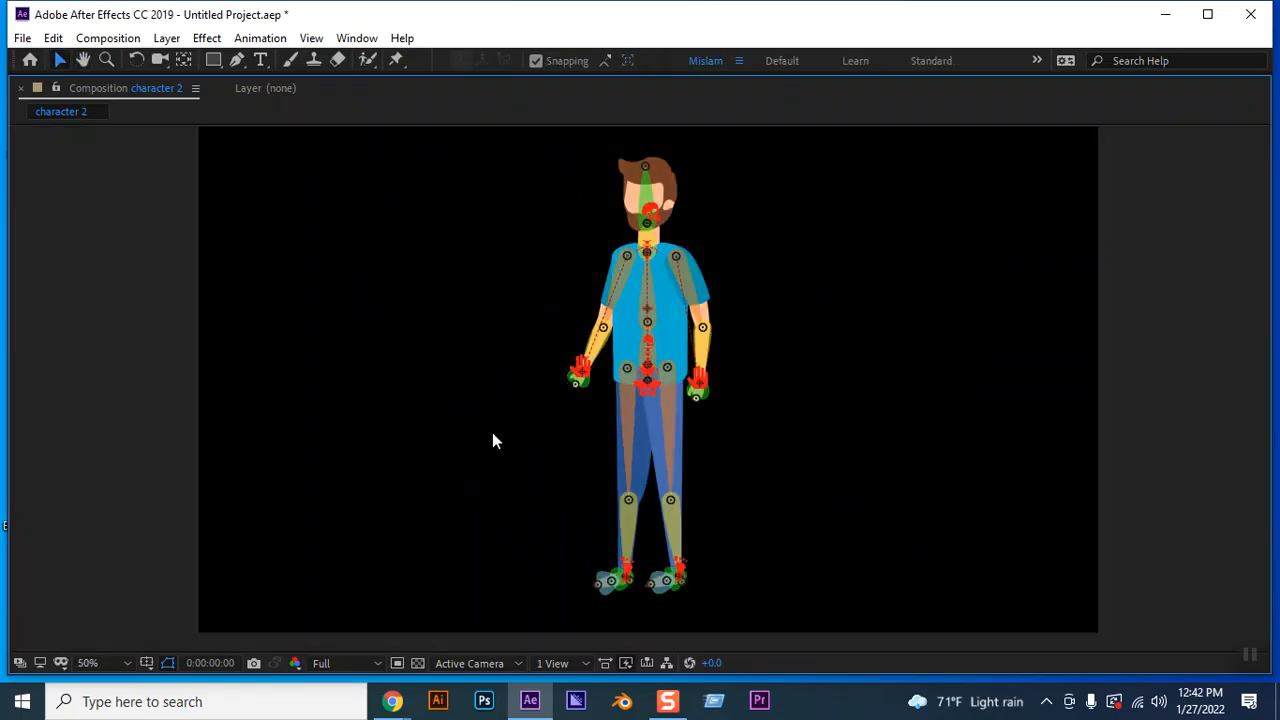
left_click(582, 369)
left_click(555, 372)
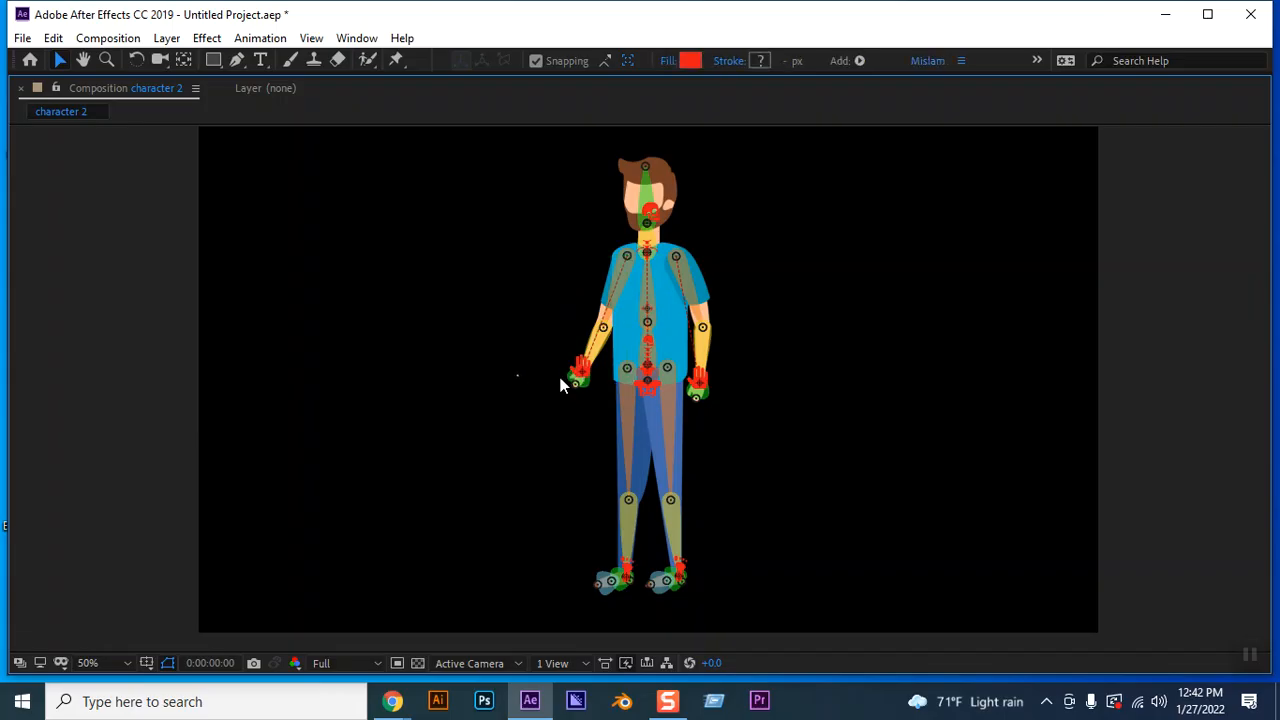
mouse_move(582, 373)
left_mouse_down()
mouse_move(531, 334)
mouse_move(530, 289)
left_mouse_up()
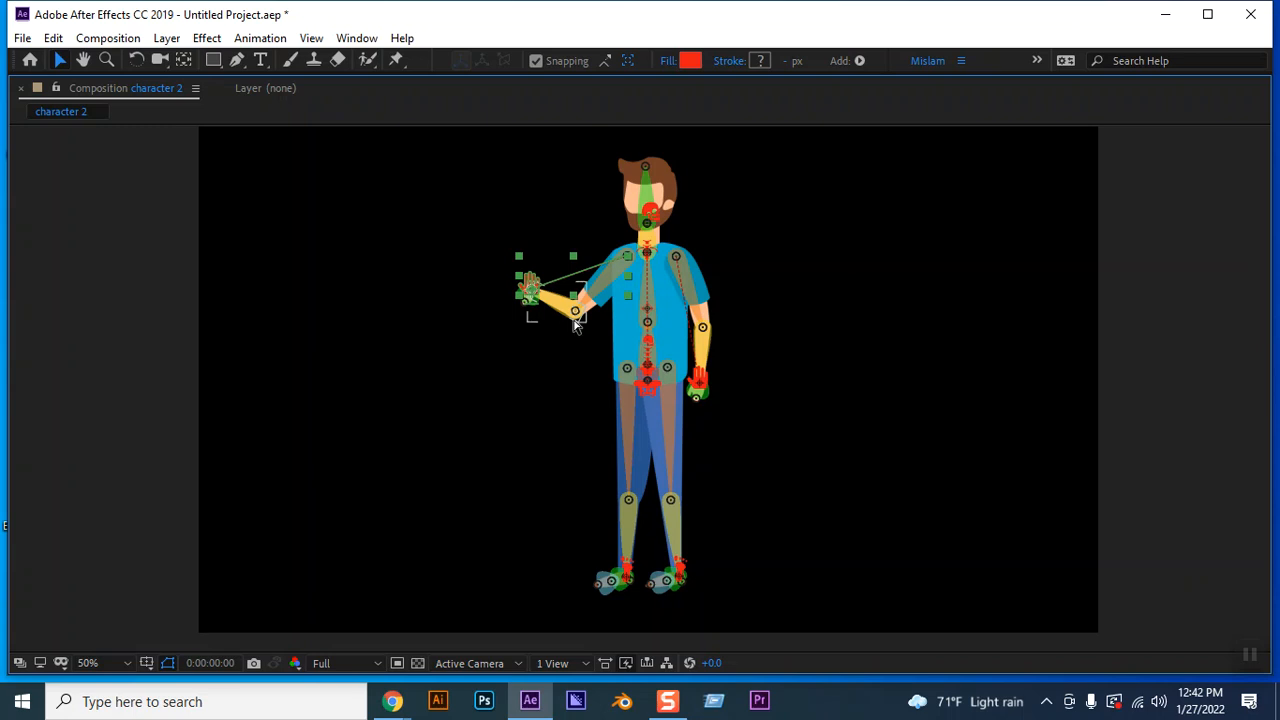
key("ctrl+z")
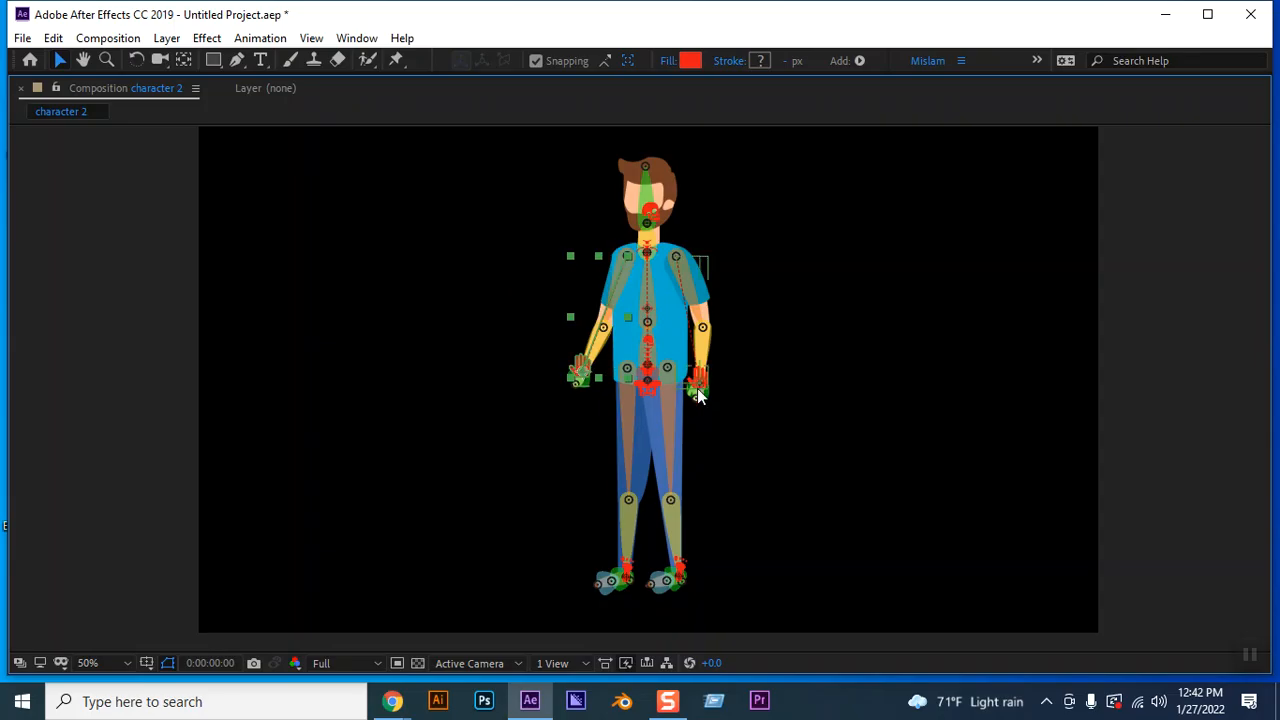
left_click_drag(702, 384, 738, 314)
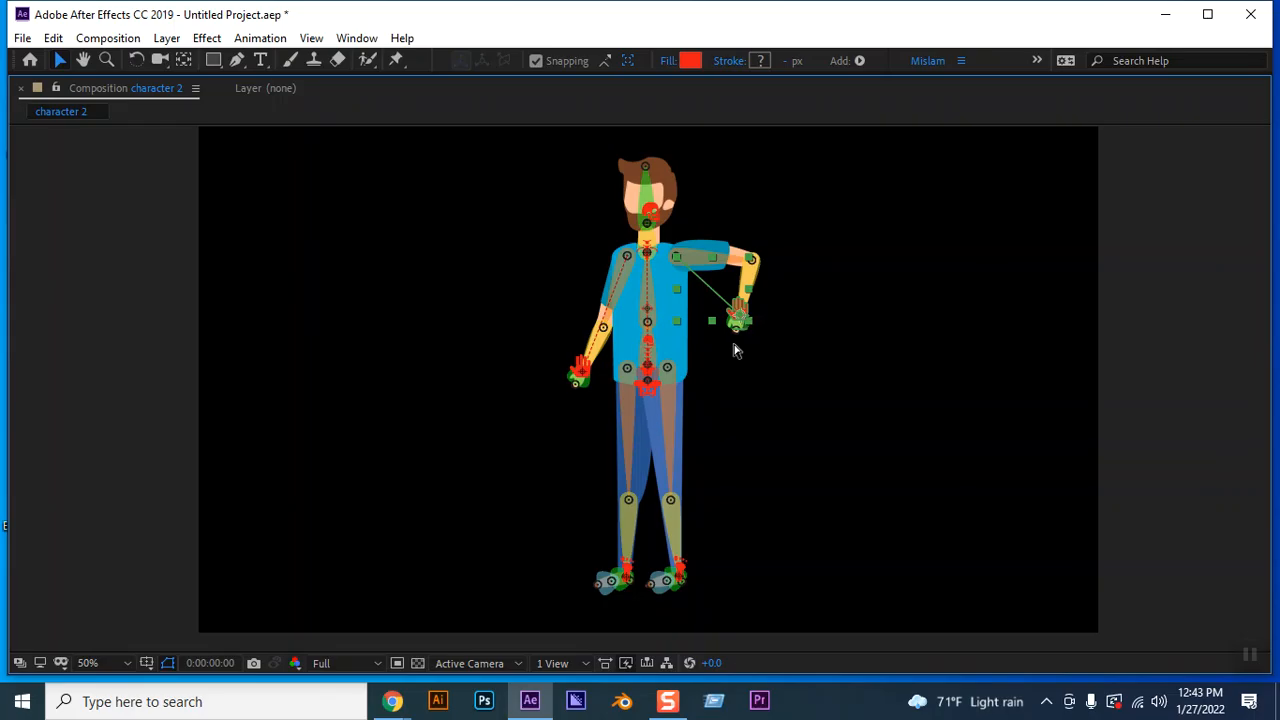
key("ctrl+z")
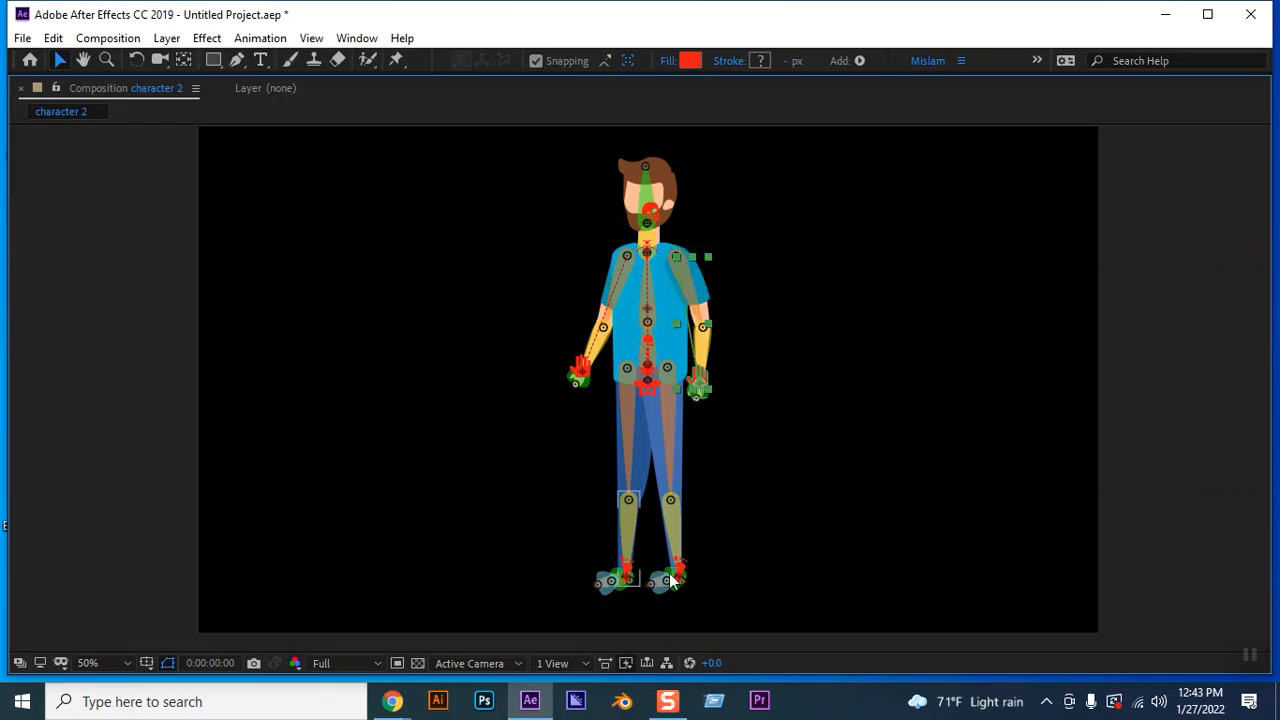
Test the IK of the character's front leg by selecting its foot controller and moving it slightly upward
left_click(681, 571)
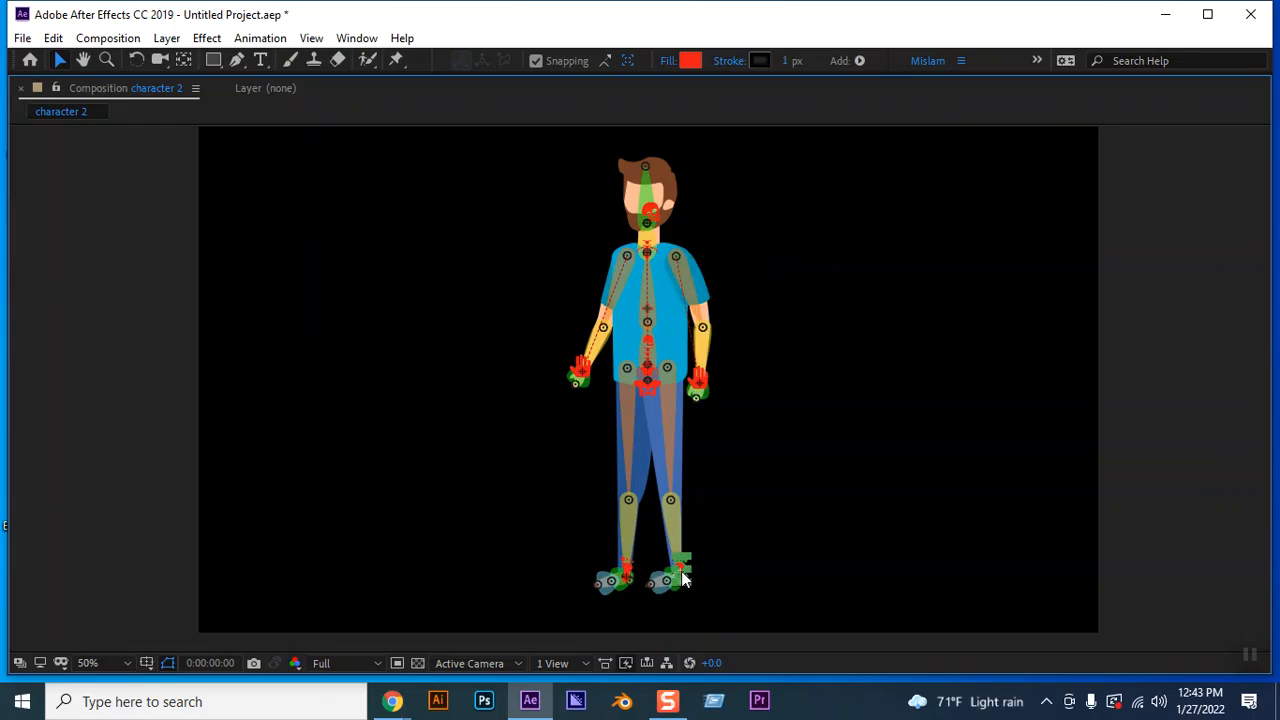
left_click(734, 518)
left_click(755, 494)
left_click(683, 576)
scroll(712, 509, "down", 2)
scroll(724, 516, "up", 4)
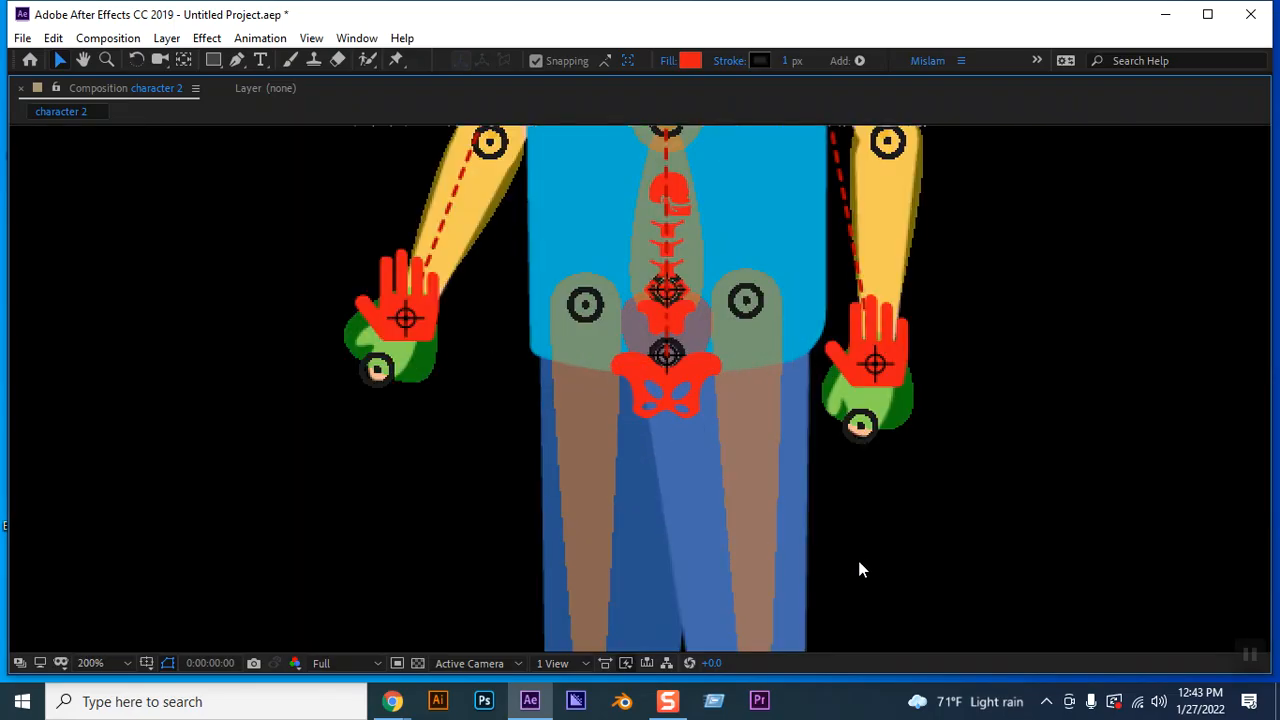
scroll(861, 560, "down", 1)
key("space")
left_click_drag(843, 566, 768, 275)
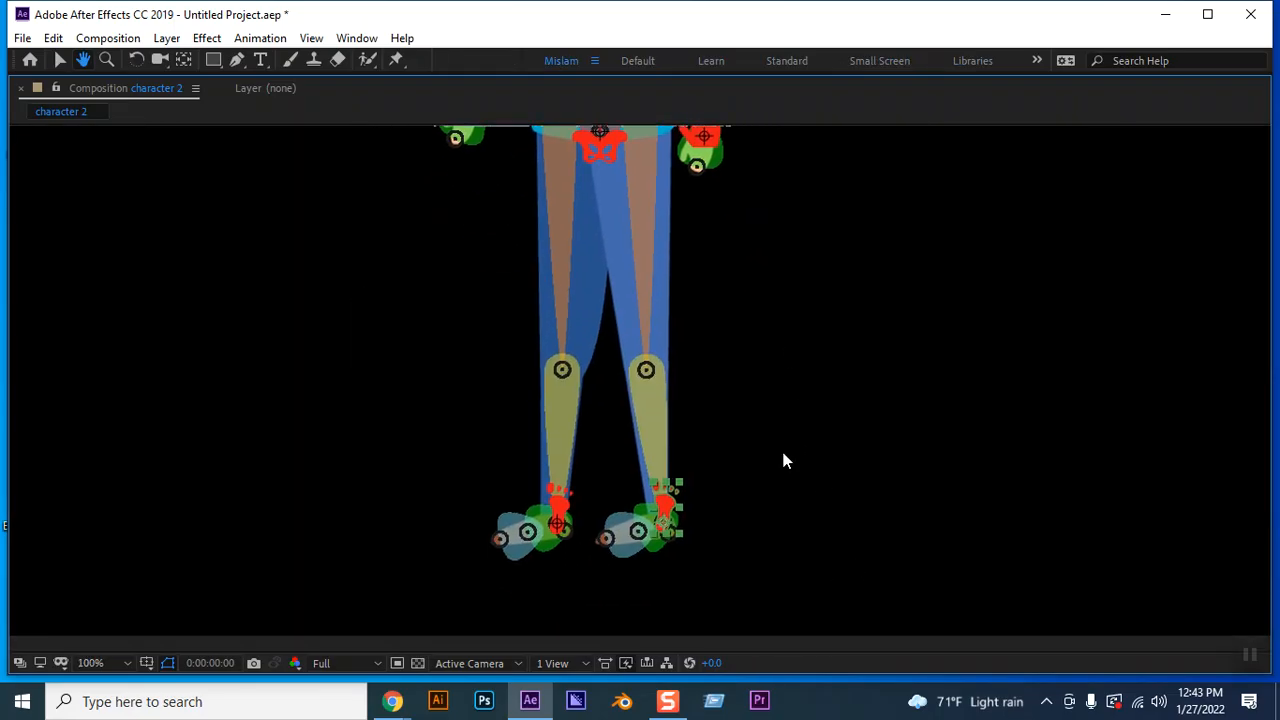
left_click(741, 478)
mouse_move(664, 514)
left_mouse_down()
mouse_move(787, 428)
mouse_move(797, 380)
mouse_move(786, 429)
mouse_move(666, 498)
left_mouse_up()
Bend the character's rear leg by moving its foot controller up and outward, away from the front leg
left_click(558, 510)
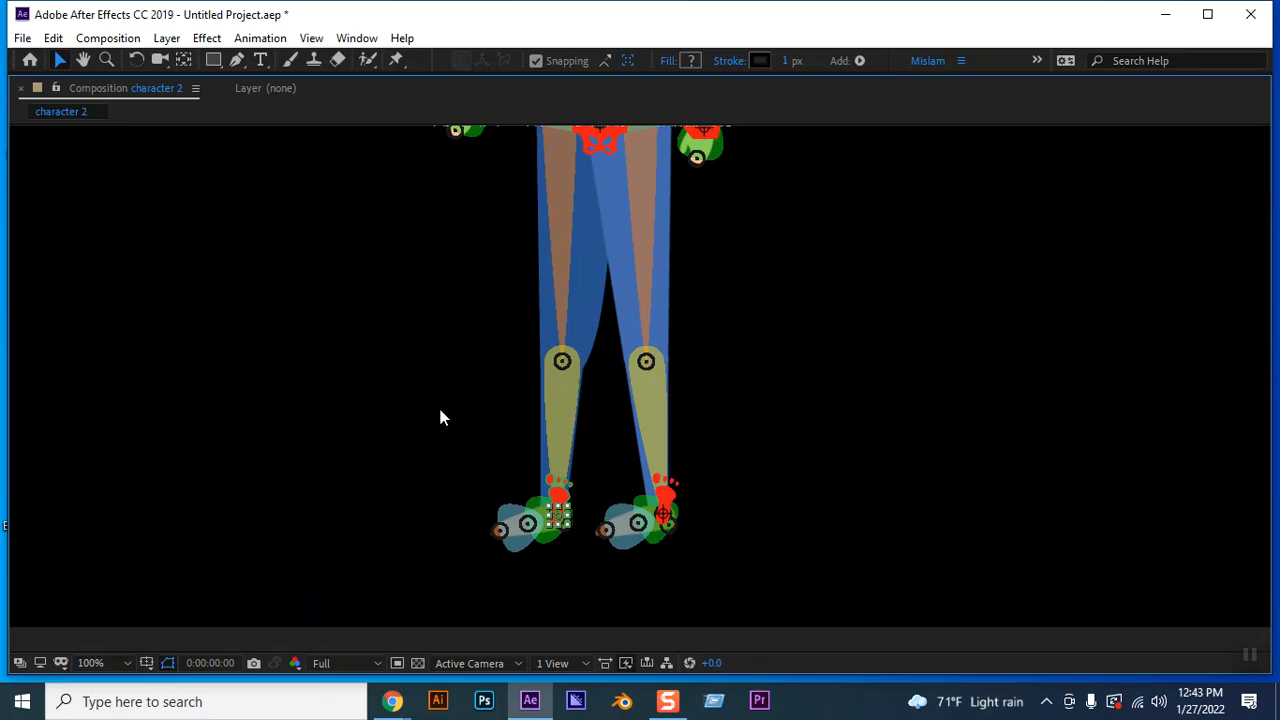
left_click(537, 508)
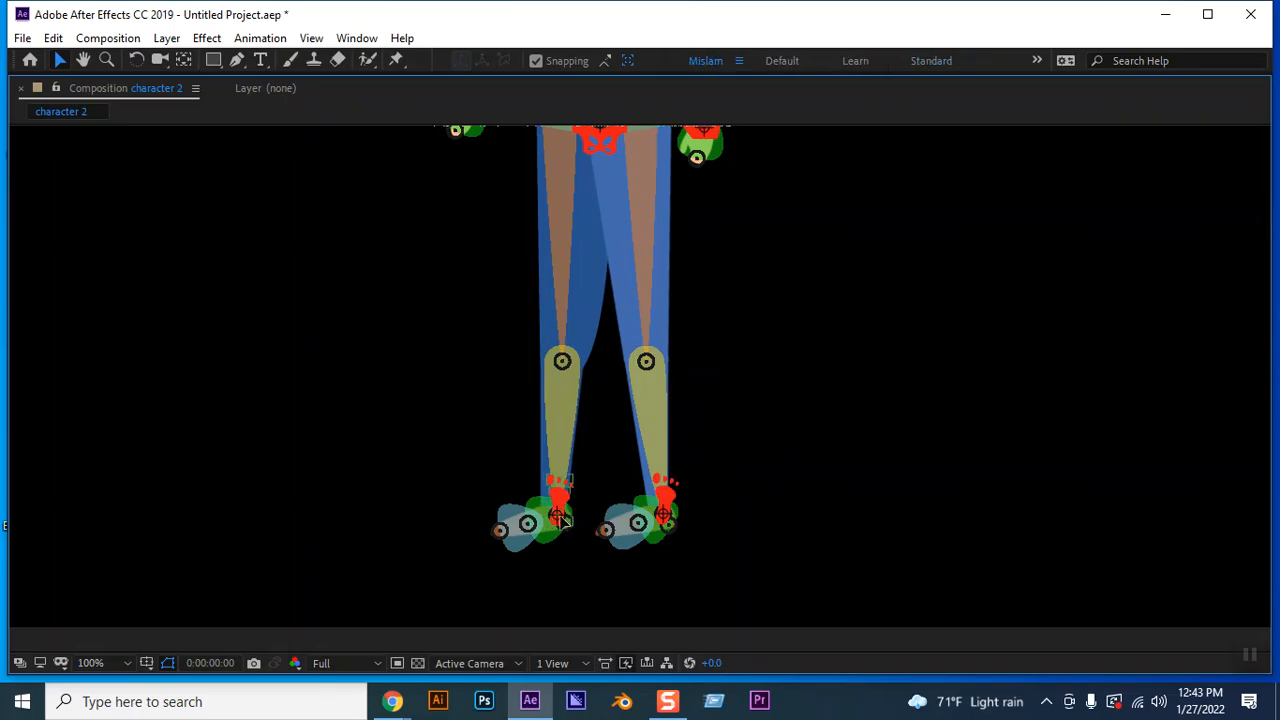
left_click_drag(561, 517, 386, 440)
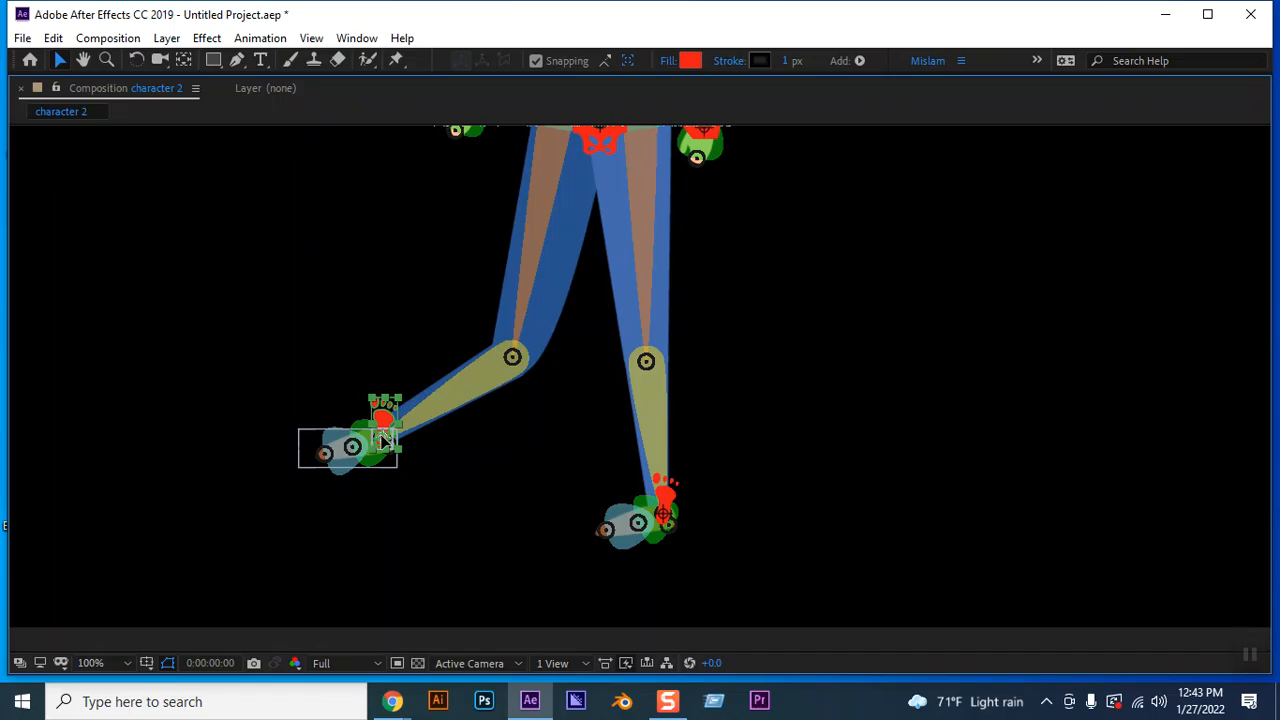
Restore the full panel layout and test the rear leg's bend by enabling Reverse in its foot IK and moving the foot controller up and outward
key("grave")
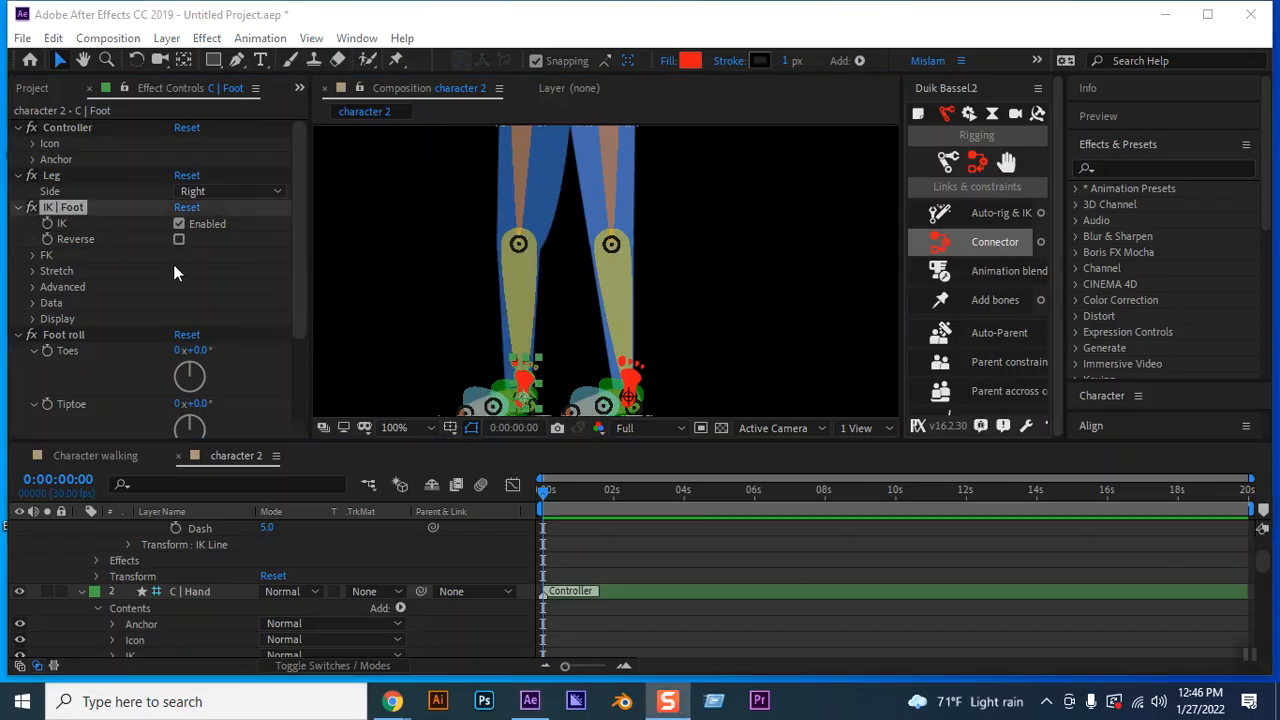
left_click(176, 240)
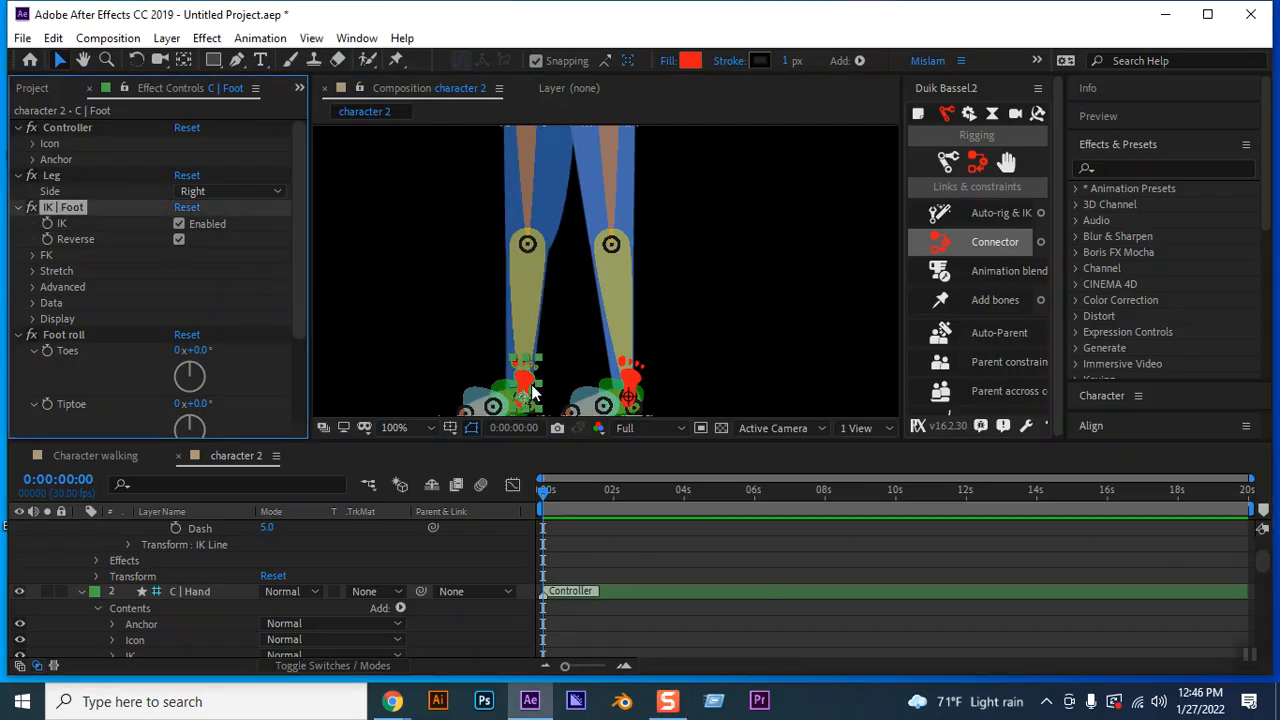
left_click(452, 368)
mouse_move(527, 394)
left_mouse_down()
mouse_move(380, 255)
mouse_move(375, 222)
left_mouse_up()
scroll(677, 312, "down", 6)
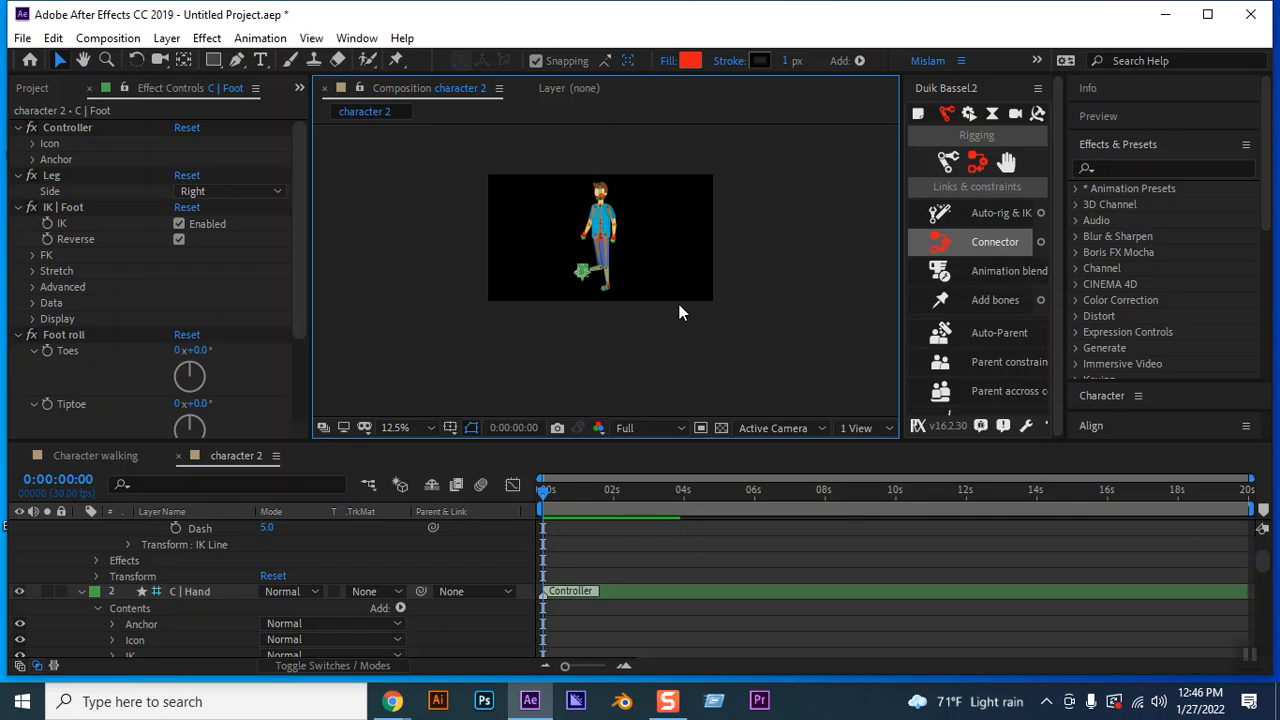
scroll(678, 313, "up", 2)
scroll(678, 313, "up", 2)
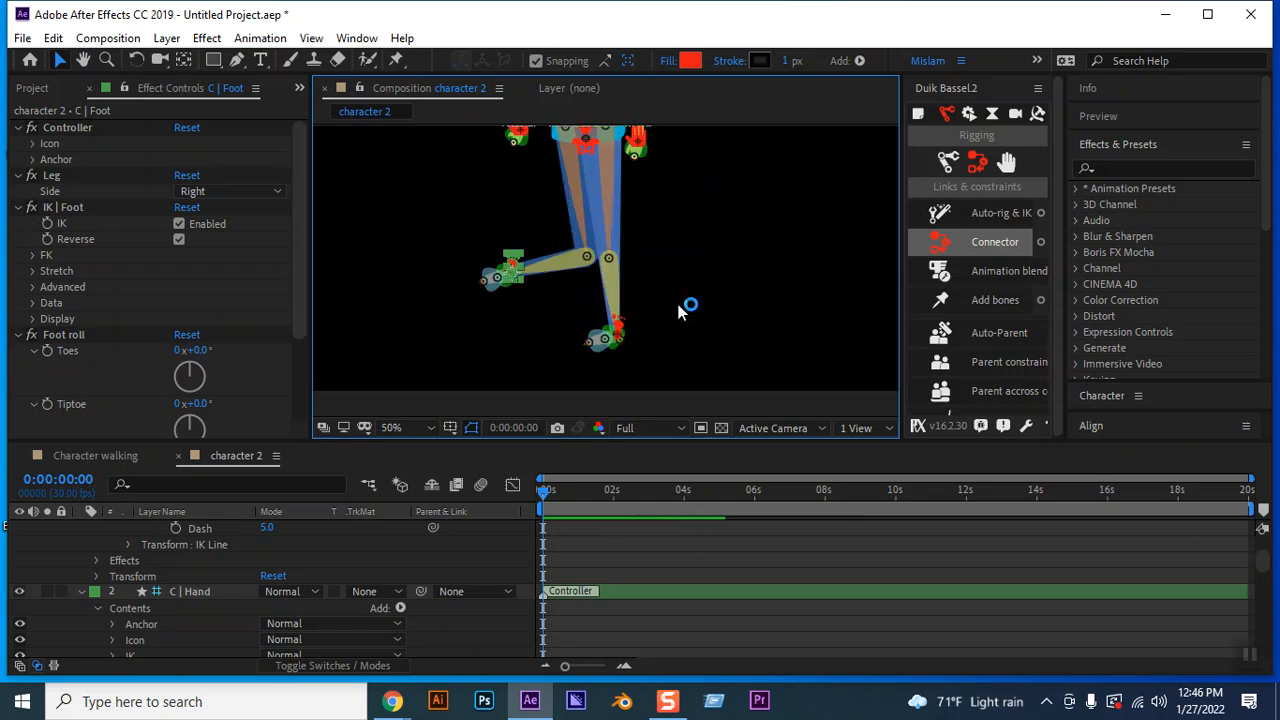
scroll(678, 313, "up", 1)
key("space")
left_click_drag(694, 254, 694, 291)
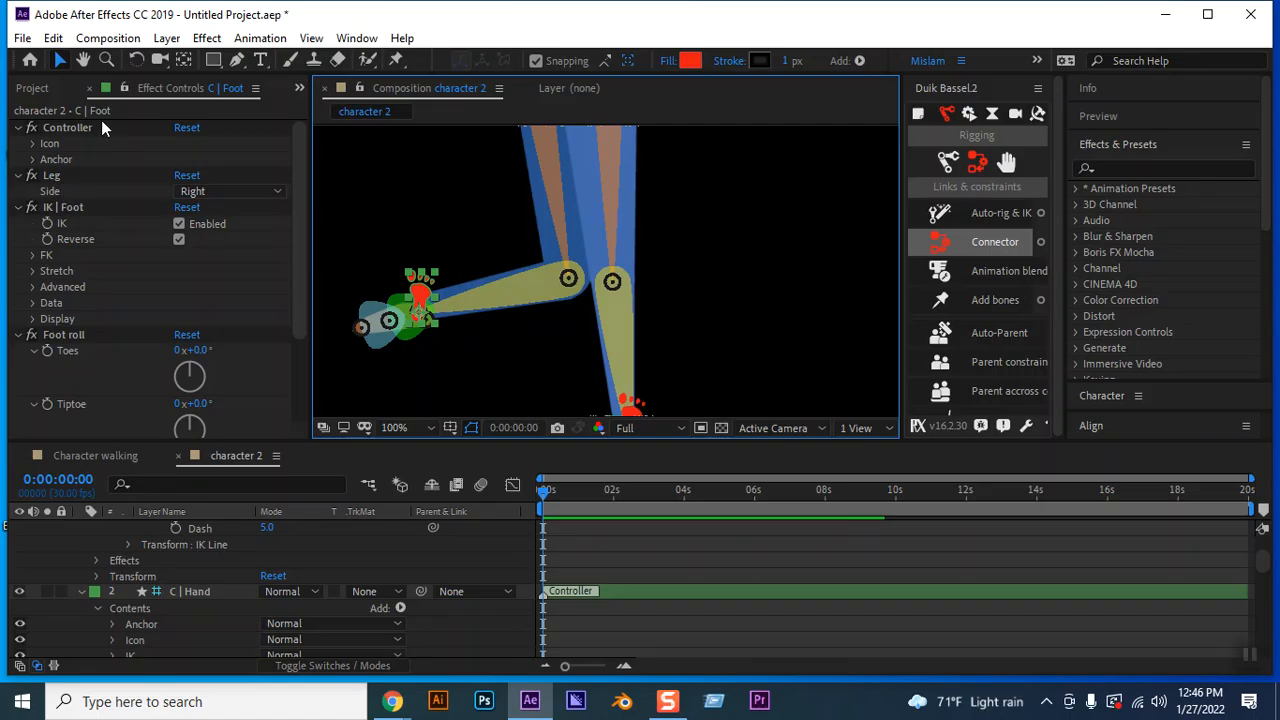
Compare the rear leg's knee direction by switching the foot IK's Reverse option off, on and off again
left_click(627, 411)
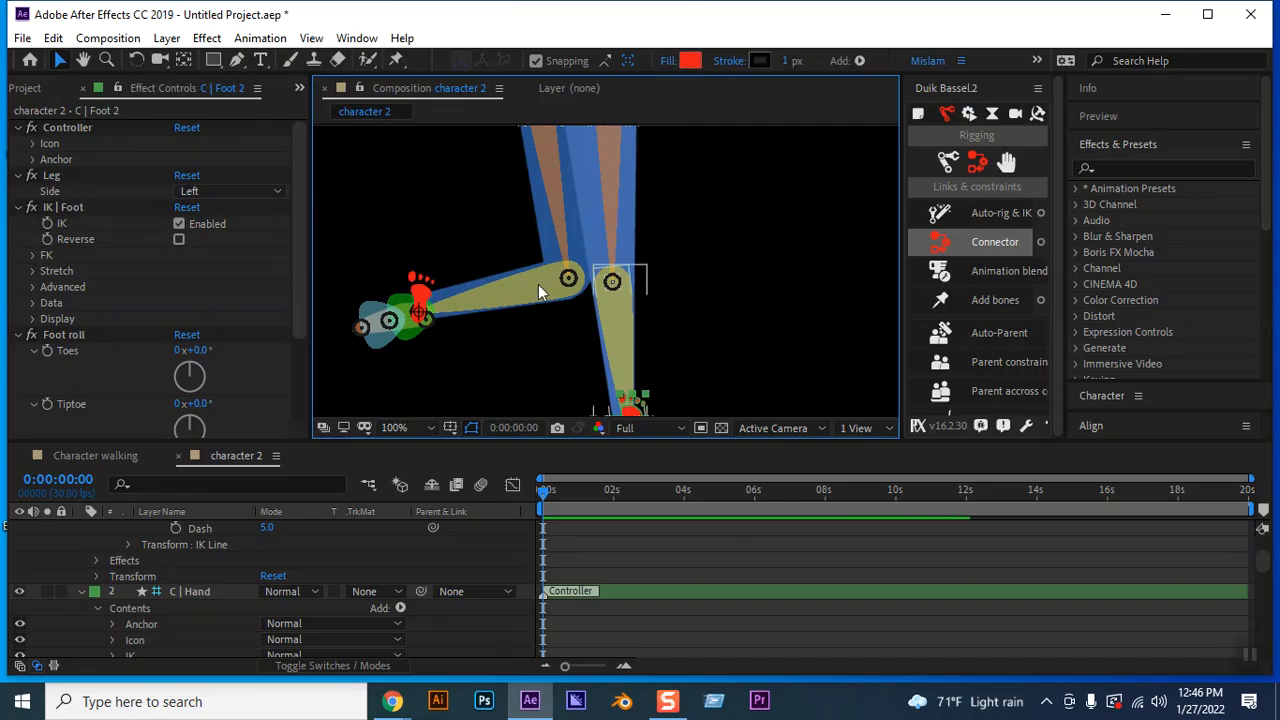
left_click(420, 296)
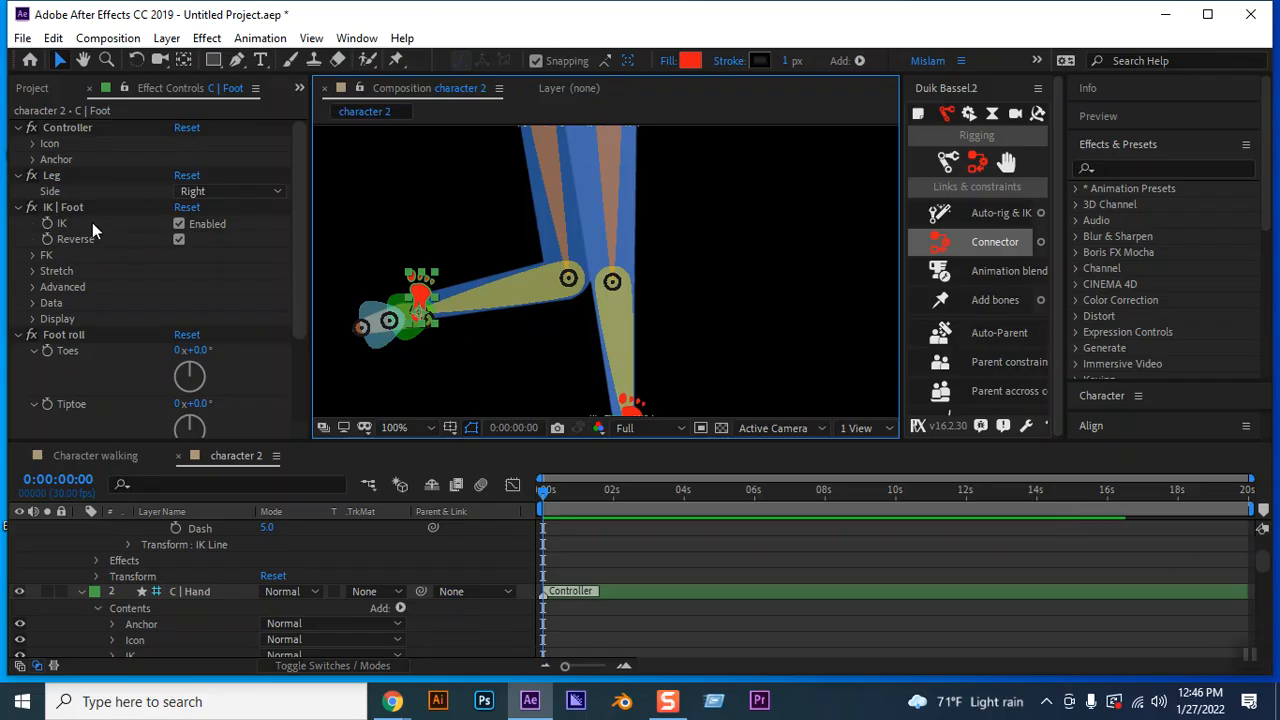
left_click(179, 240)
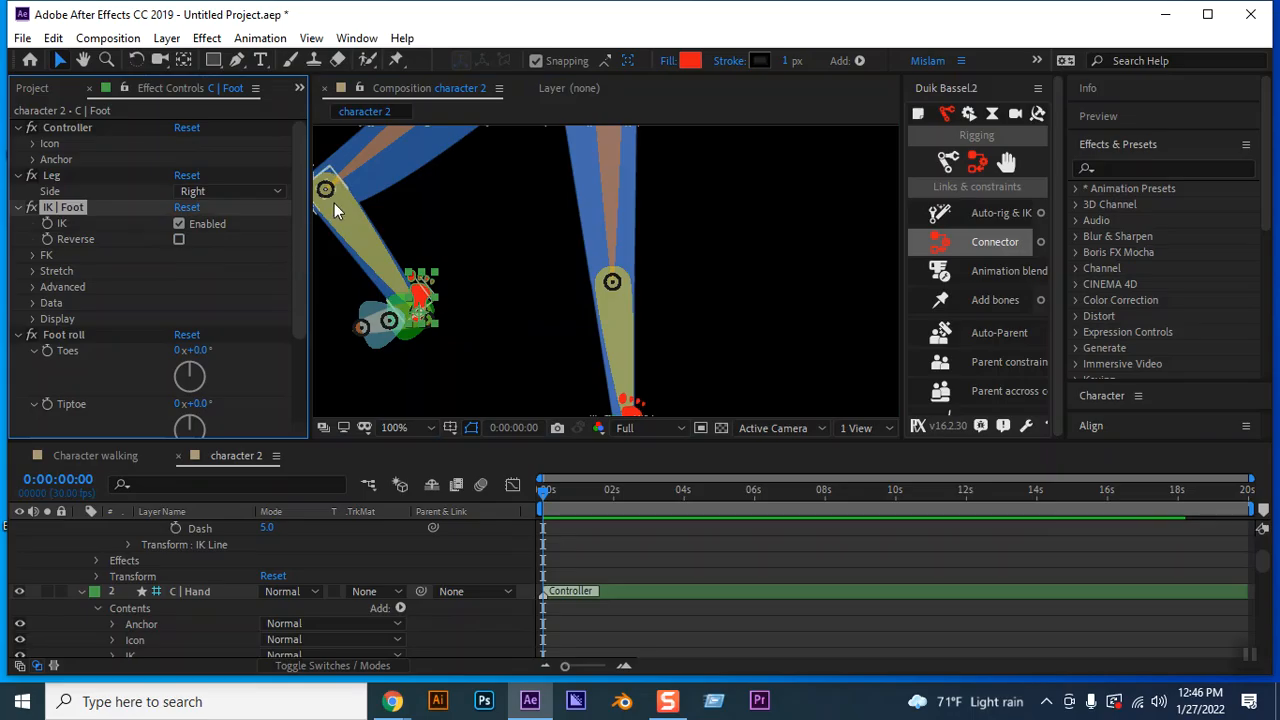
left_click(181, 243)
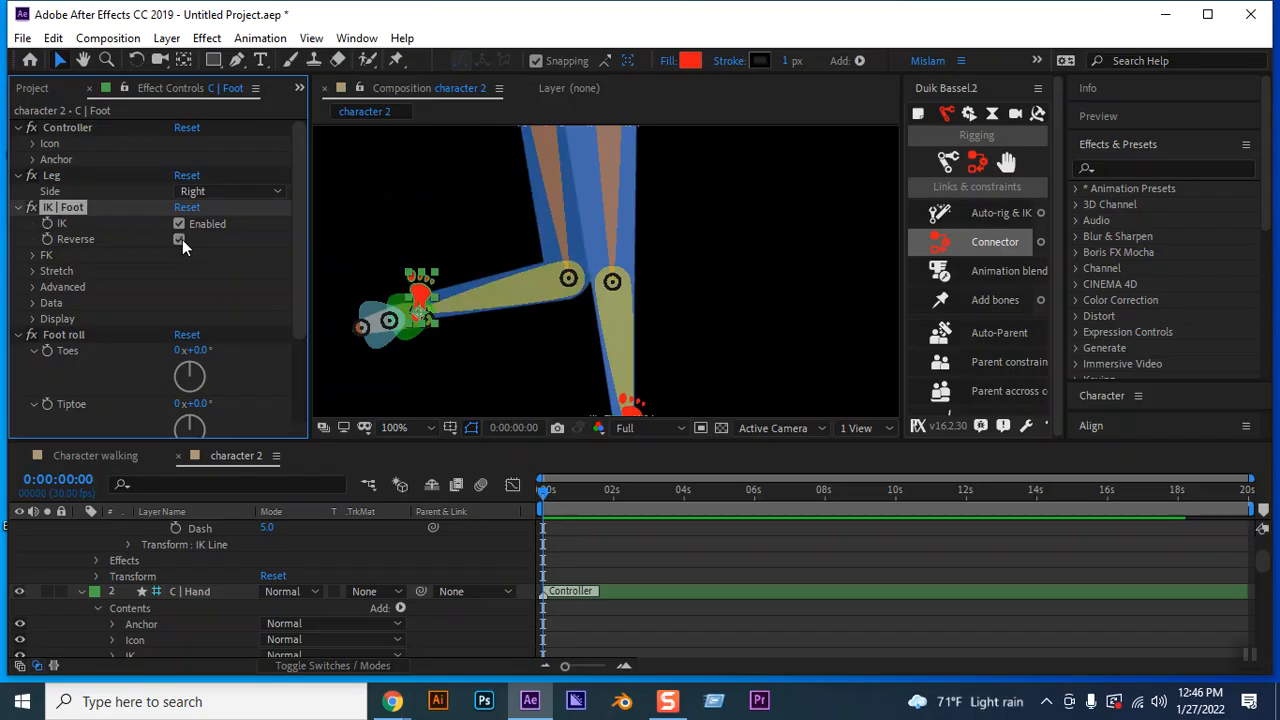
left_click(182, 239)
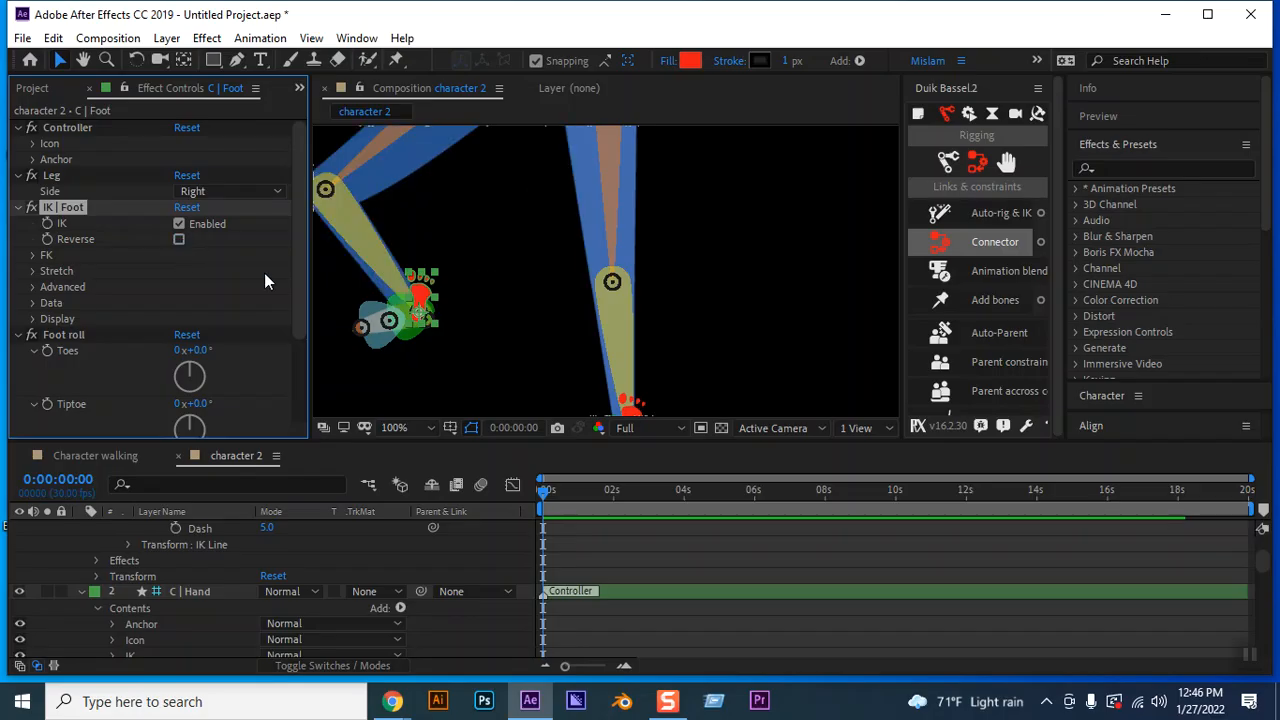
Undo the Reverse changes and the rear foot controller's move, leaving Reverse off in its foot IK
key("ctrl+z")
key("ctrl+z")
key("ctrl+z")
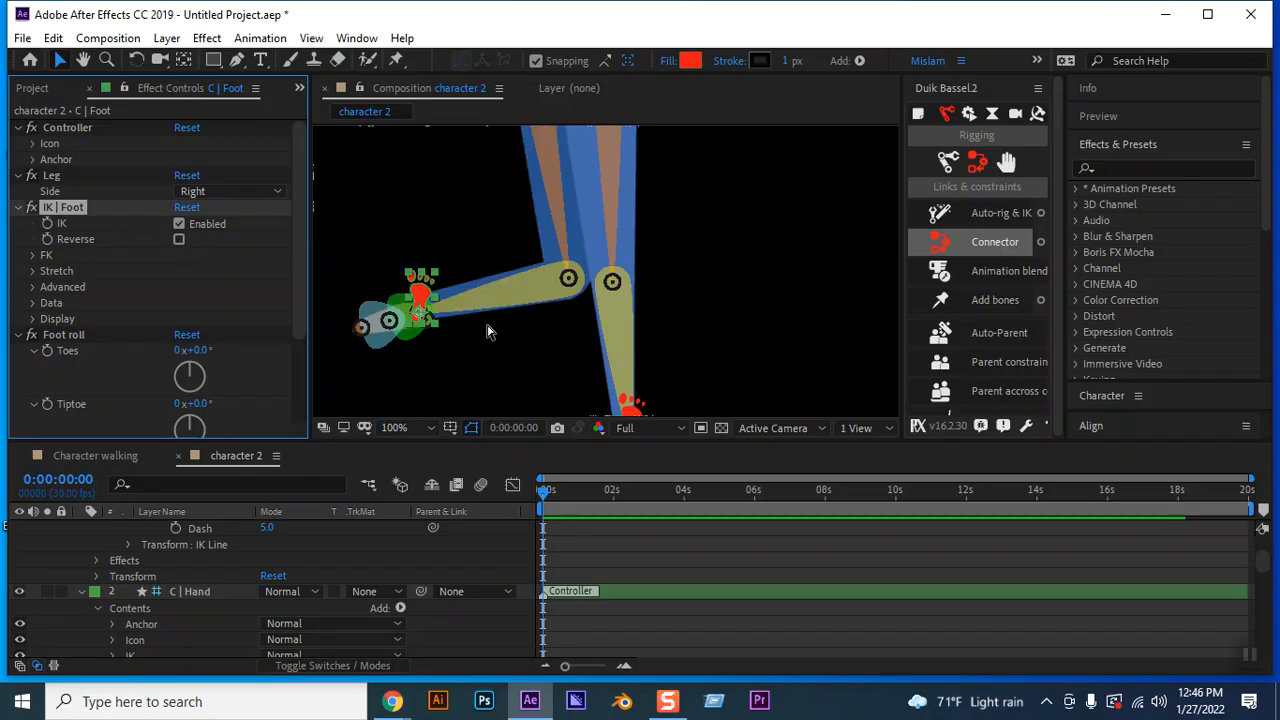
key("ctrl+z")
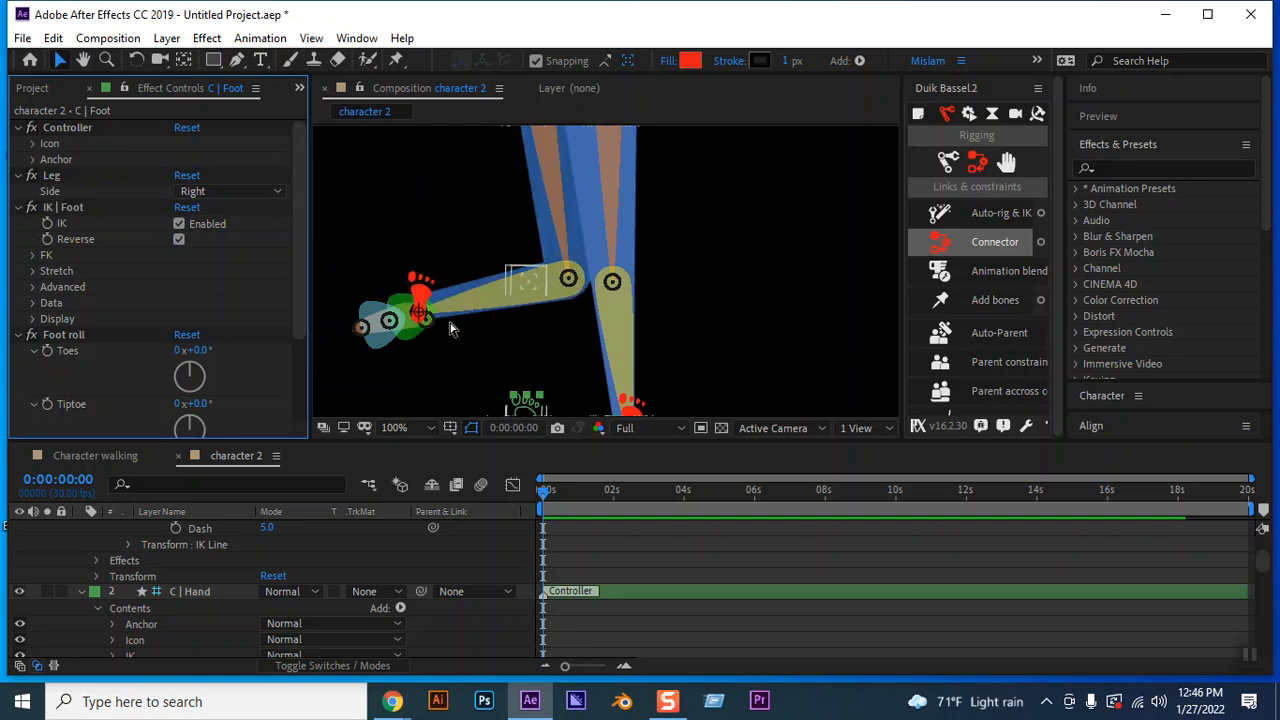
left_click(180, 239)
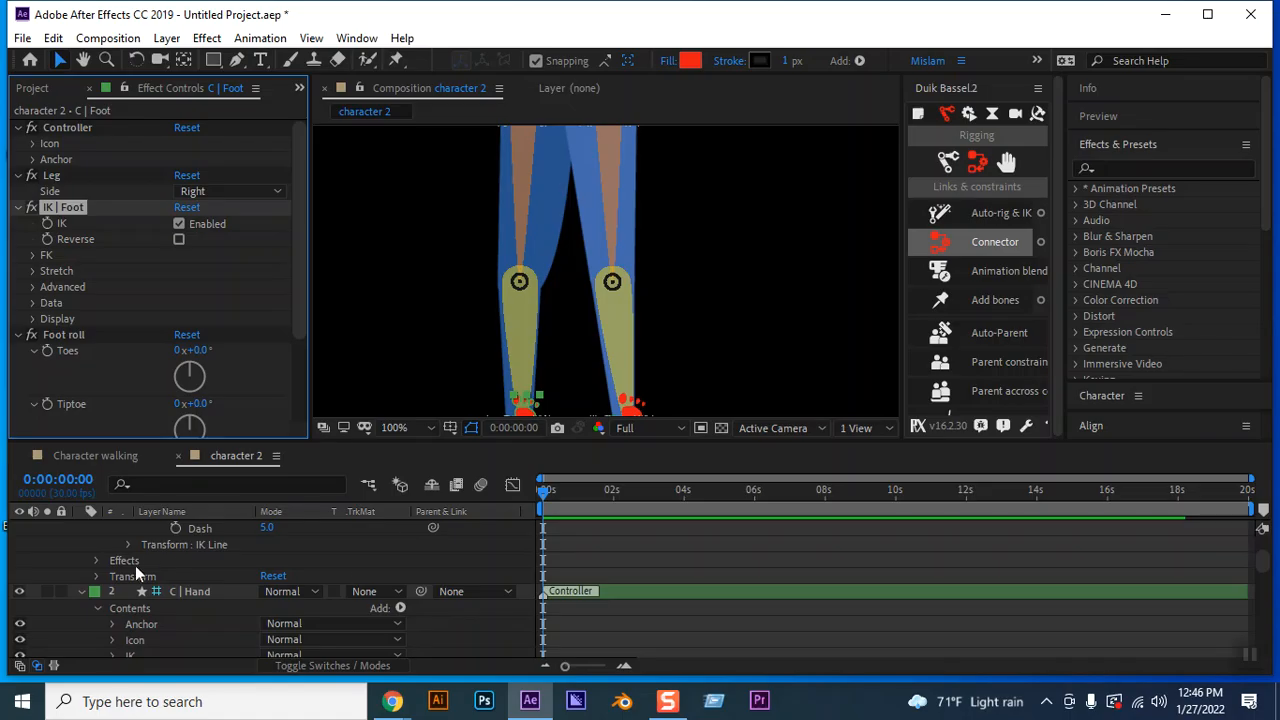
Collapse the expanded properties of the controller layers in the timeline
left_click(82, 591)
scroll(94, 565, "up", 5)
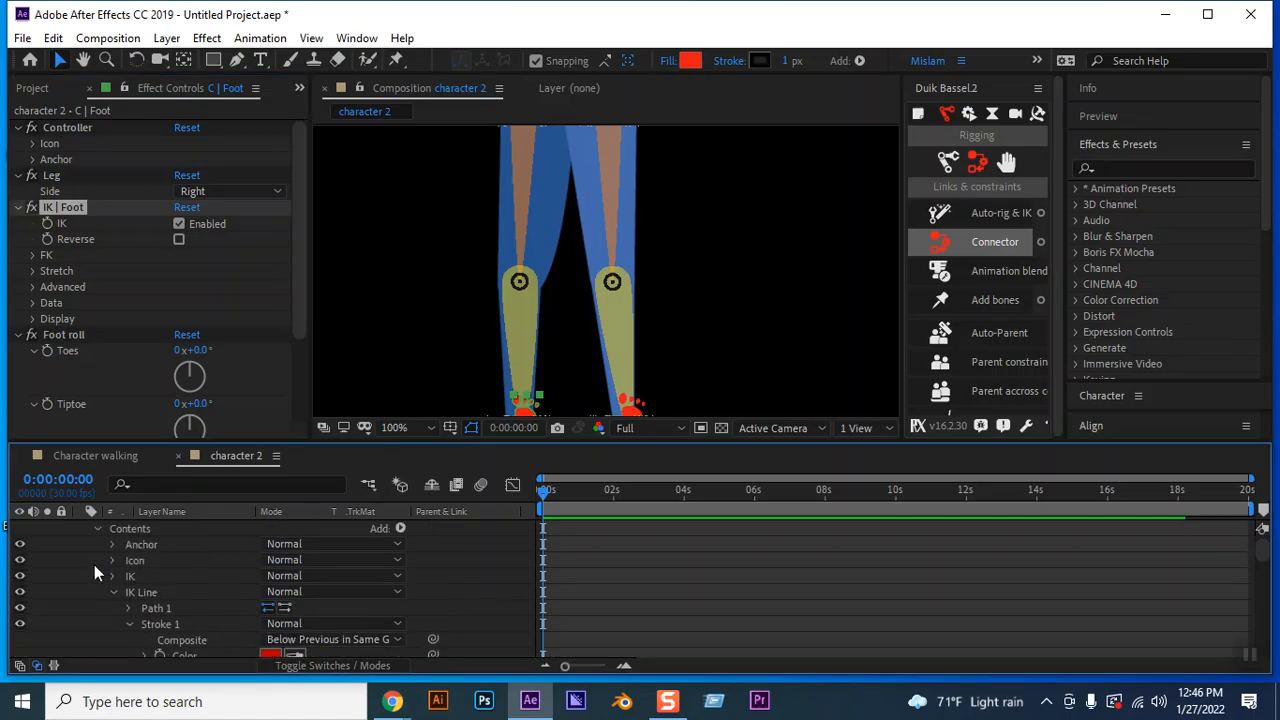
scroll(90, 561, "up", 1)
left_click(82, 527)
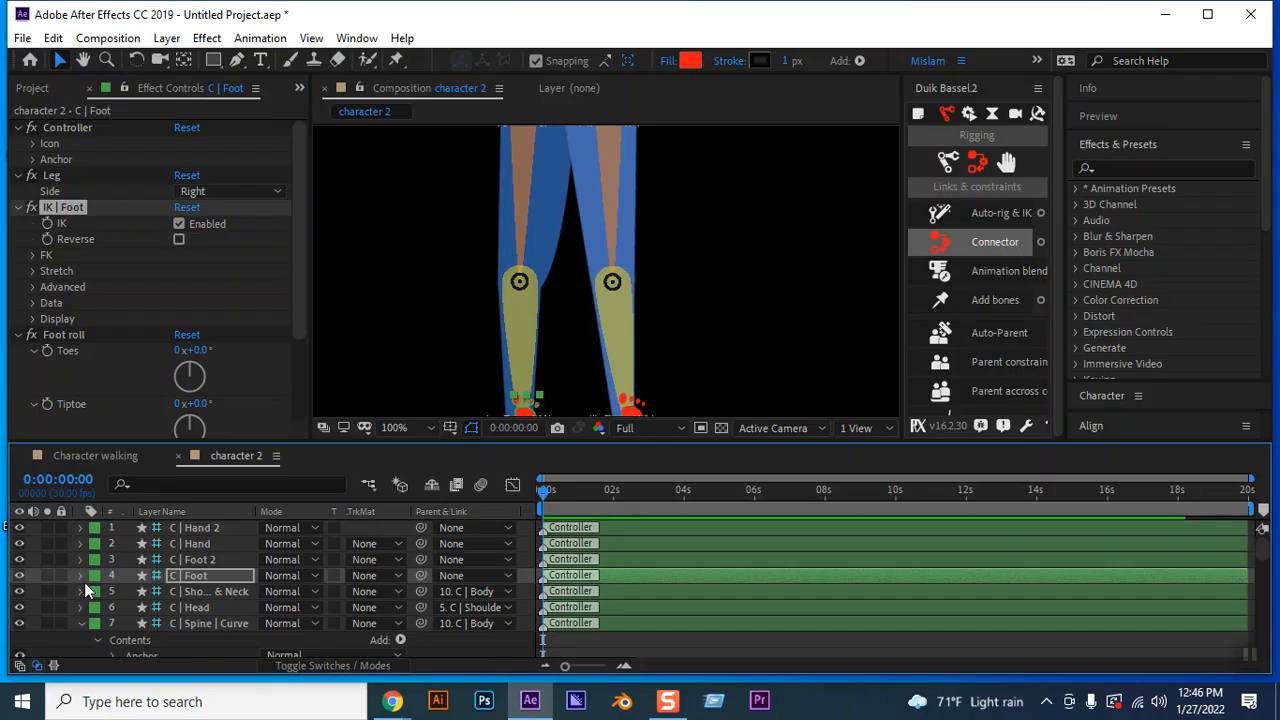
scroll(100, 620, "down", 1)
left_click(82, 575)
left_click(82, 576)
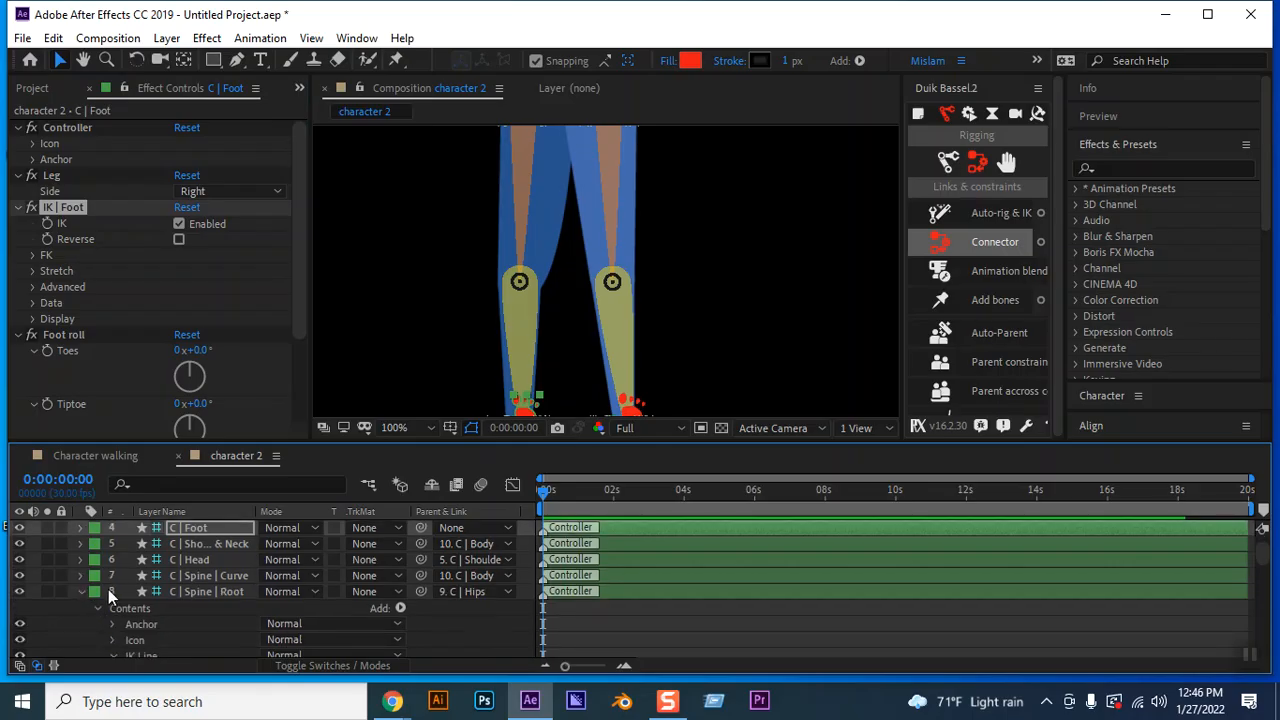
left_click(87, 592)
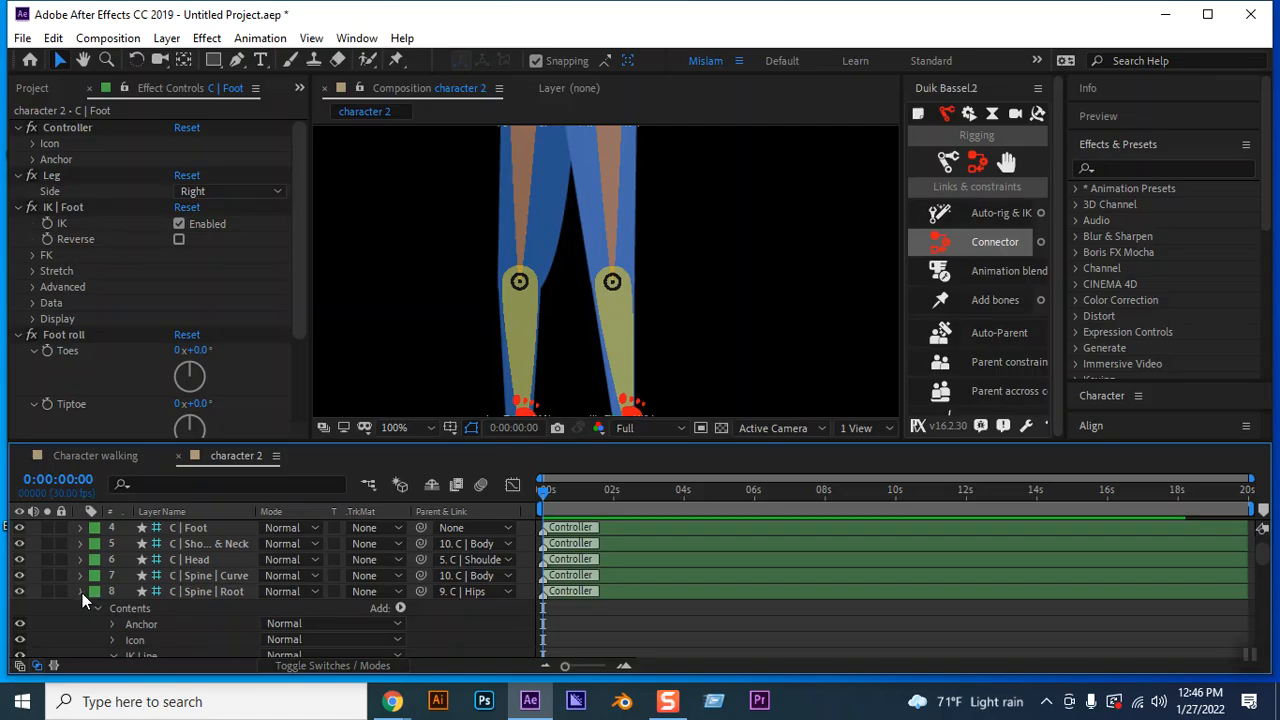
left_click(82, 592)
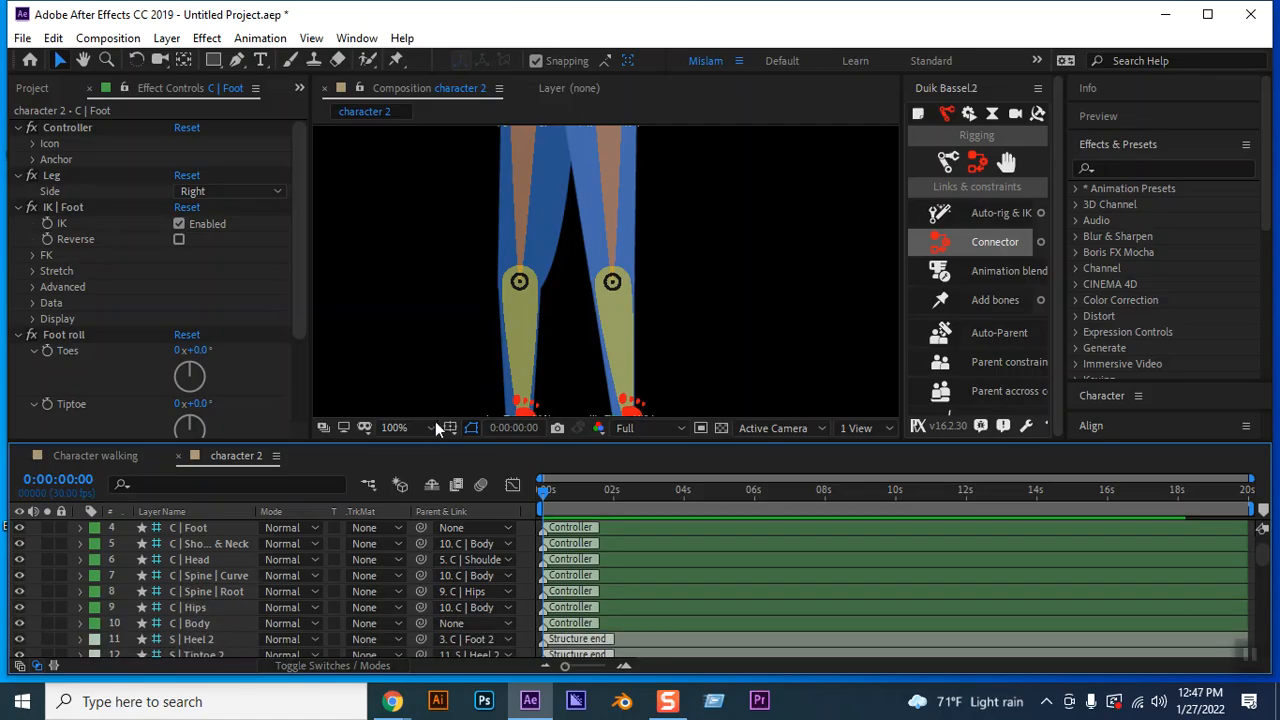
Select all ten controller layers from C | Hand 2 through C | Body, with the whole character in view
scroll(432, 302, "up", 2)
scroll(432, 302, "down", 4)
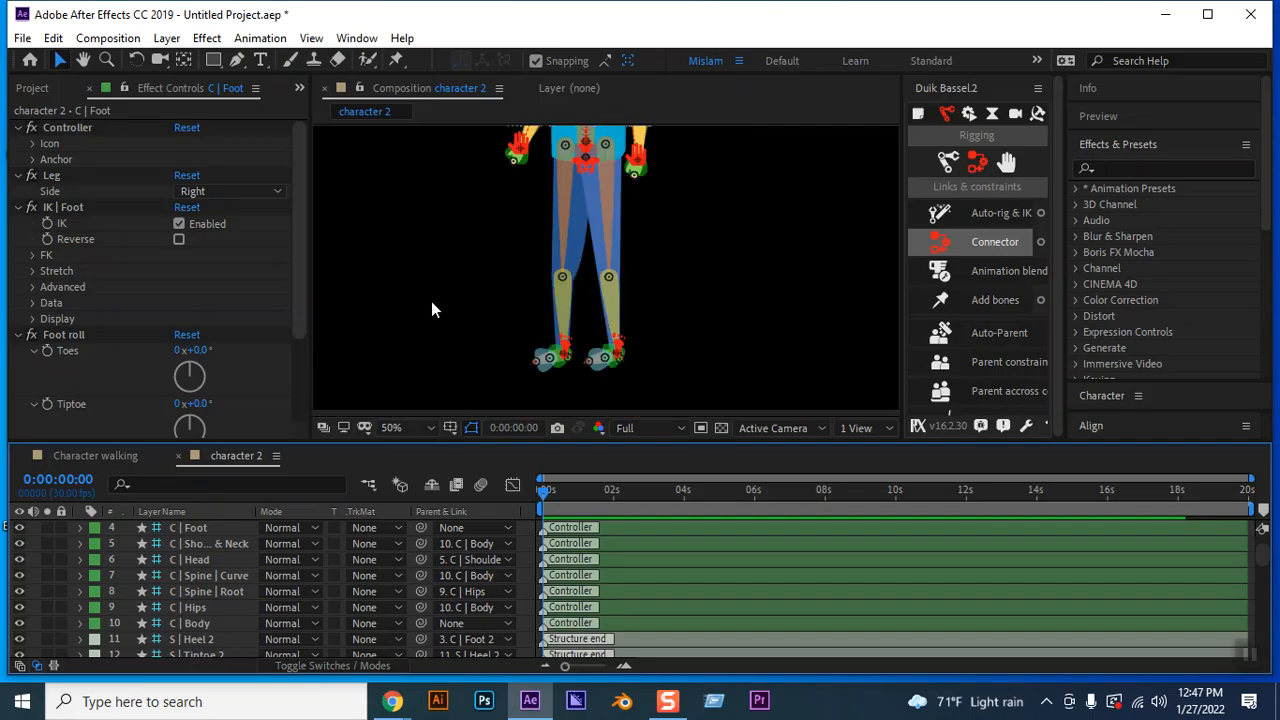
key("h")
left_click_drag(745, 234, 741, 300)
key("v")
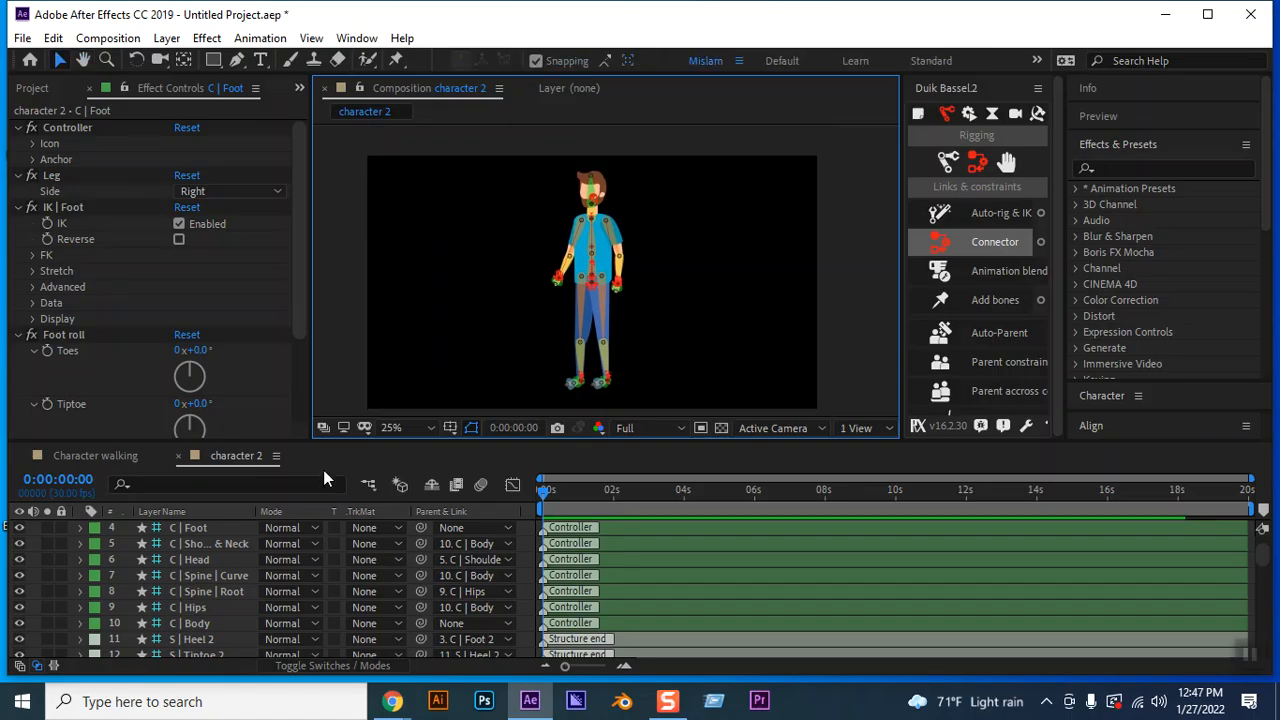
scroll(193, 533, "up", 1)
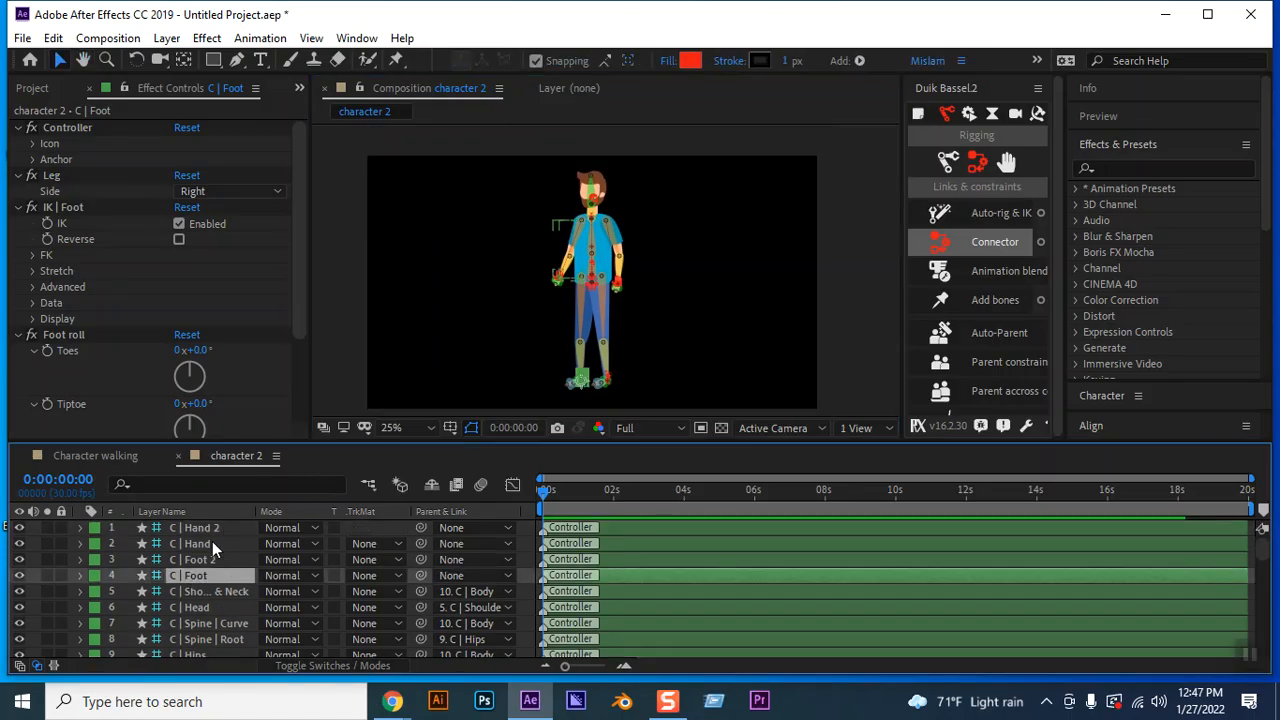
left_click(203, 530)
scroll(226, 560, "down", 2)
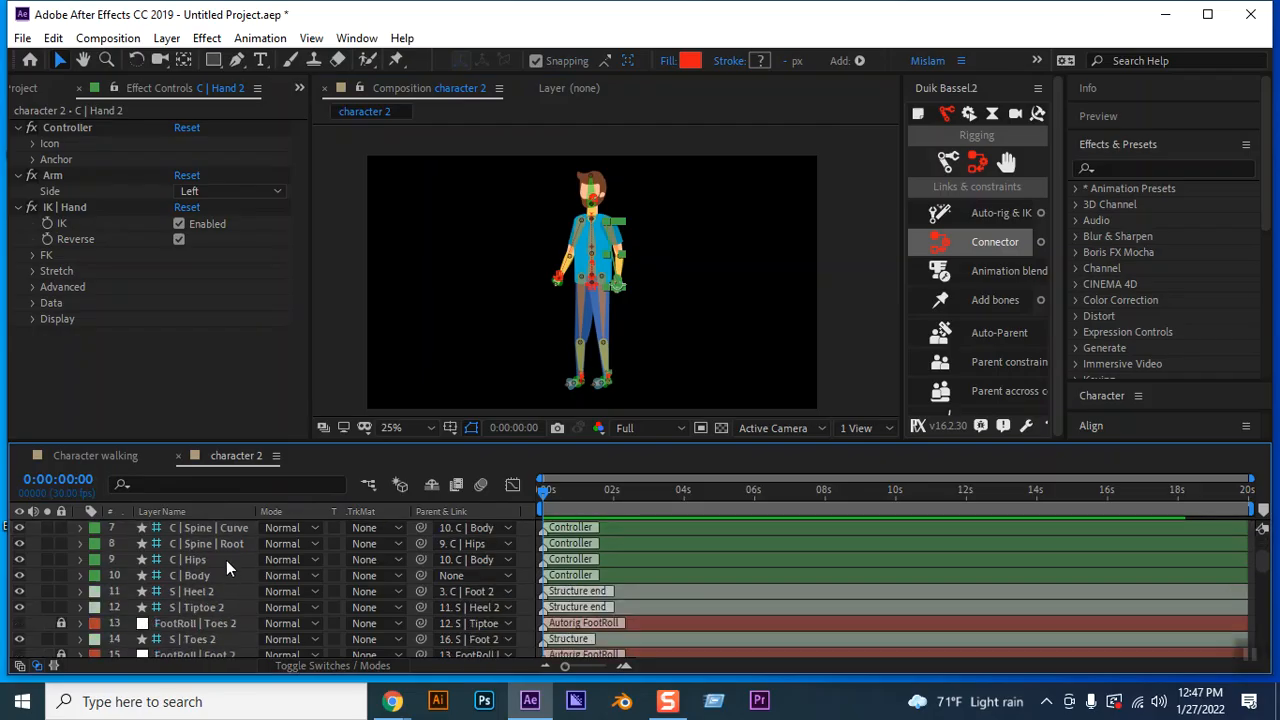
left_click(186, 576, "shift")
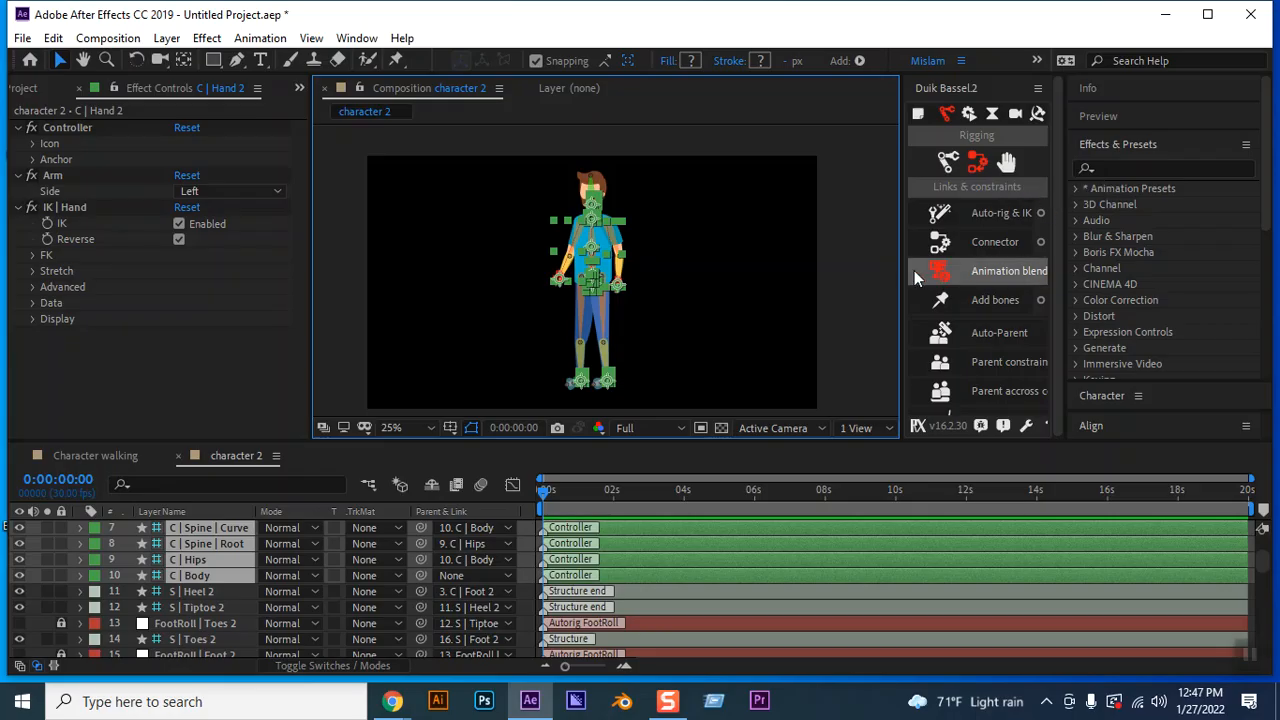
Apply Duik's Walk cycle automation to the selected controllers and play a preview of the animation
left_click_drag(903, 271, 828, 265)
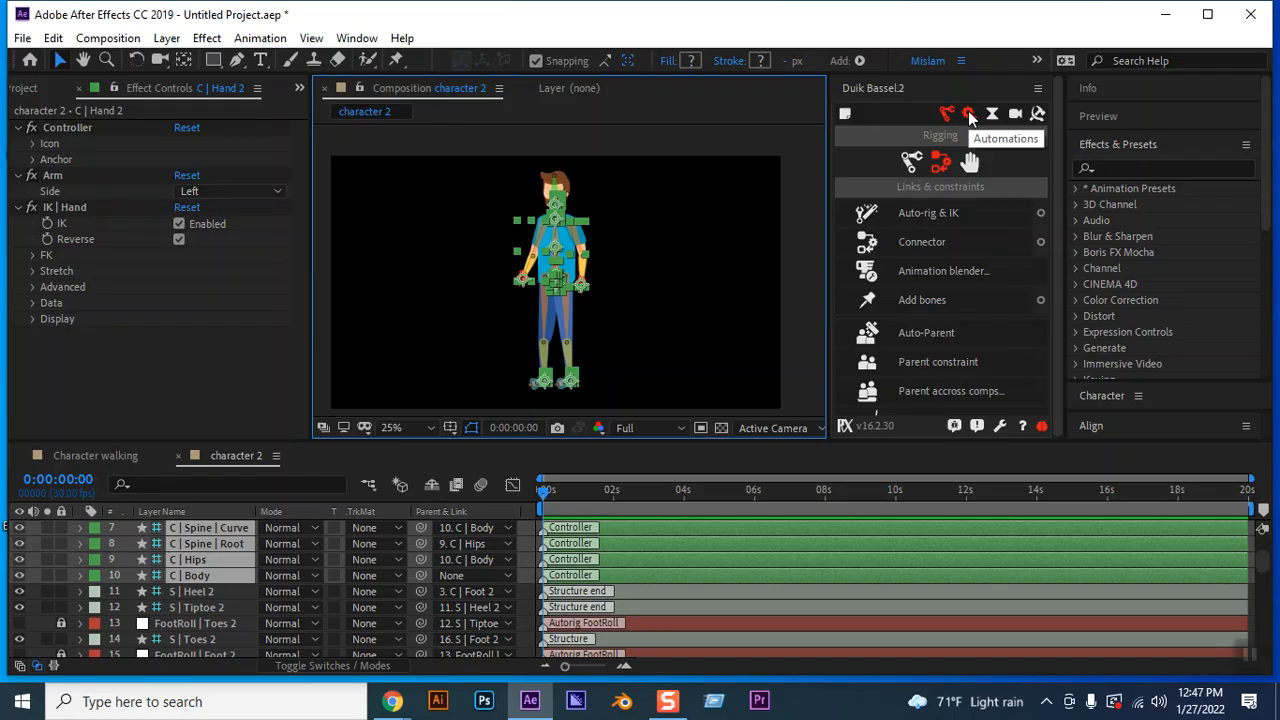
left_click(968, 112)
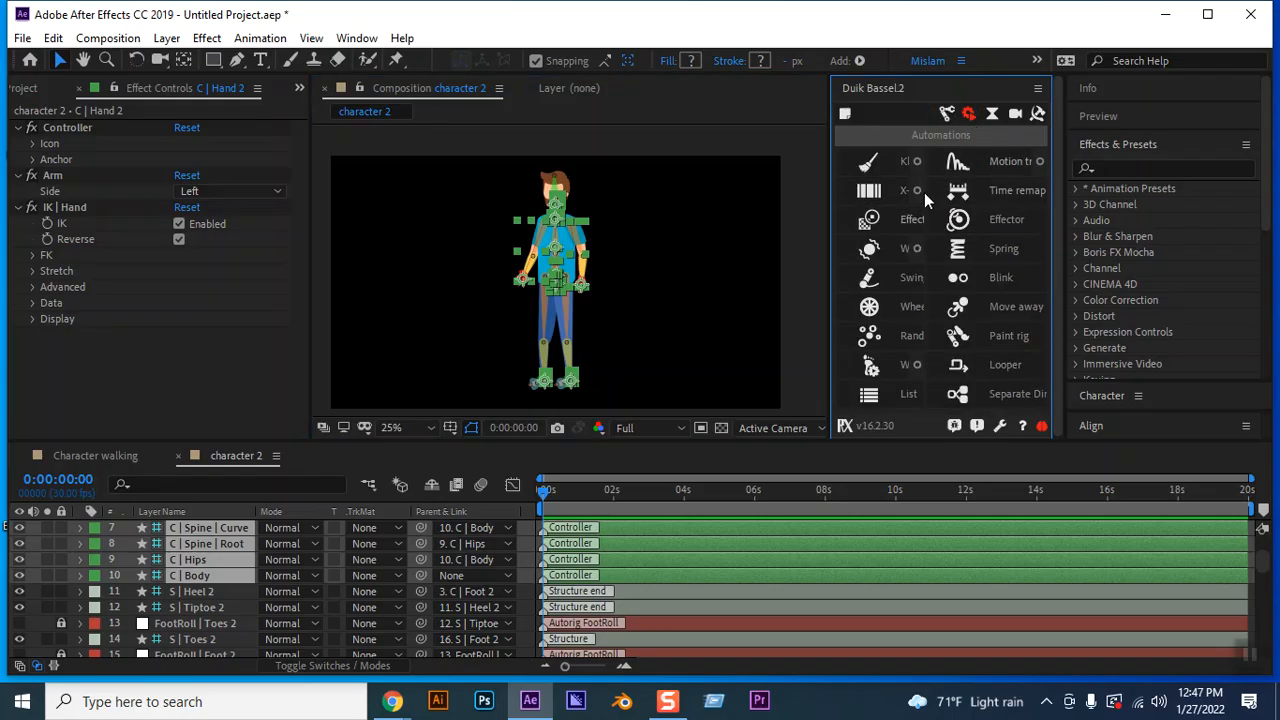
left_click_drag(830, 192, 760, 192)
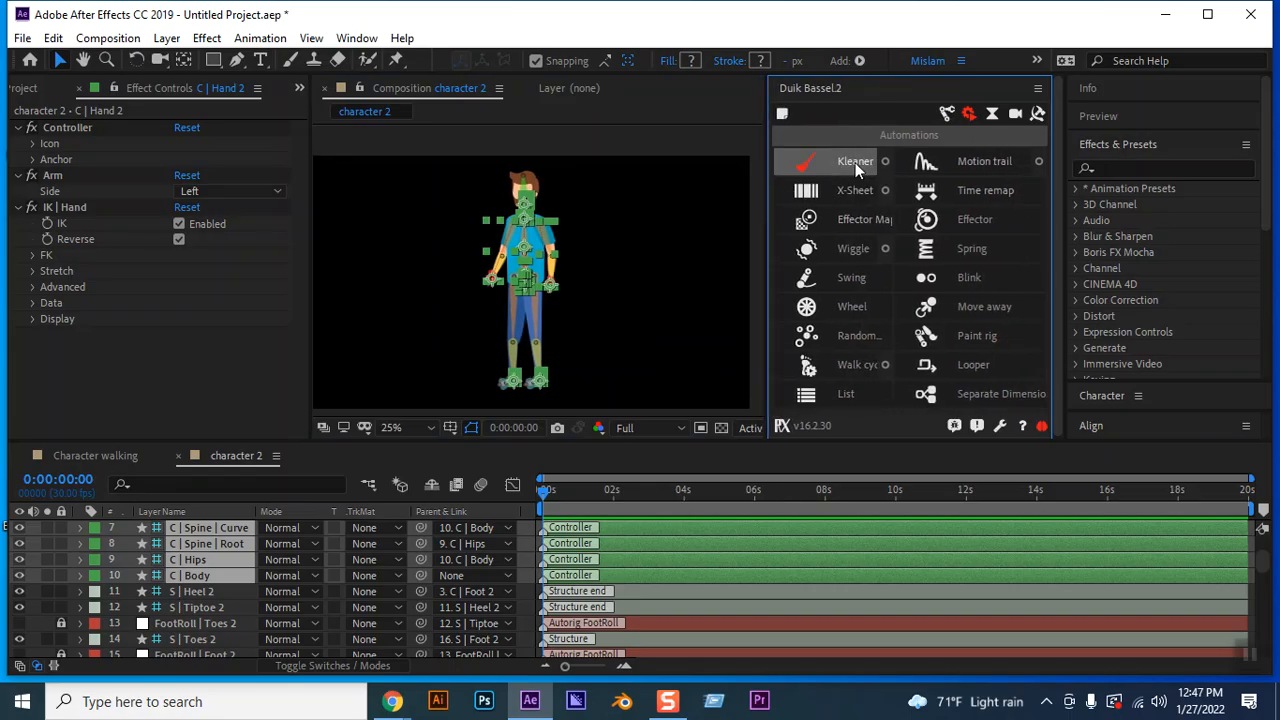
left_click(853, 369)
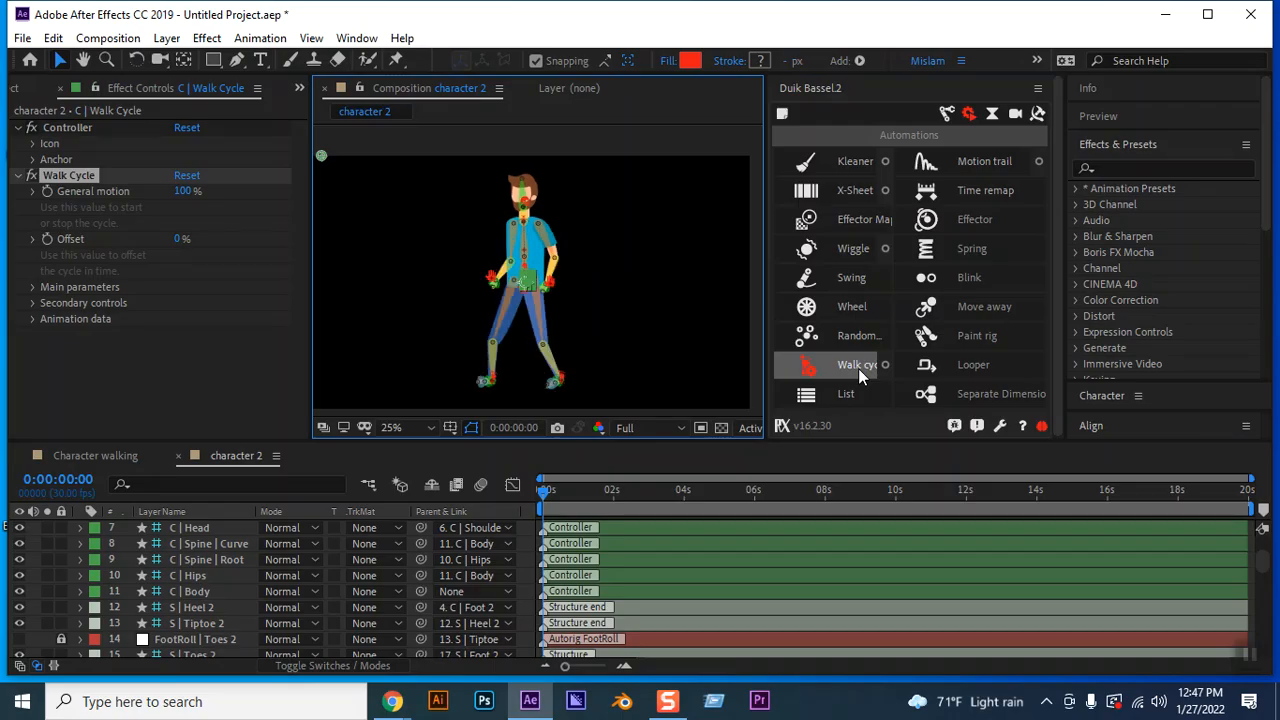
key("space")
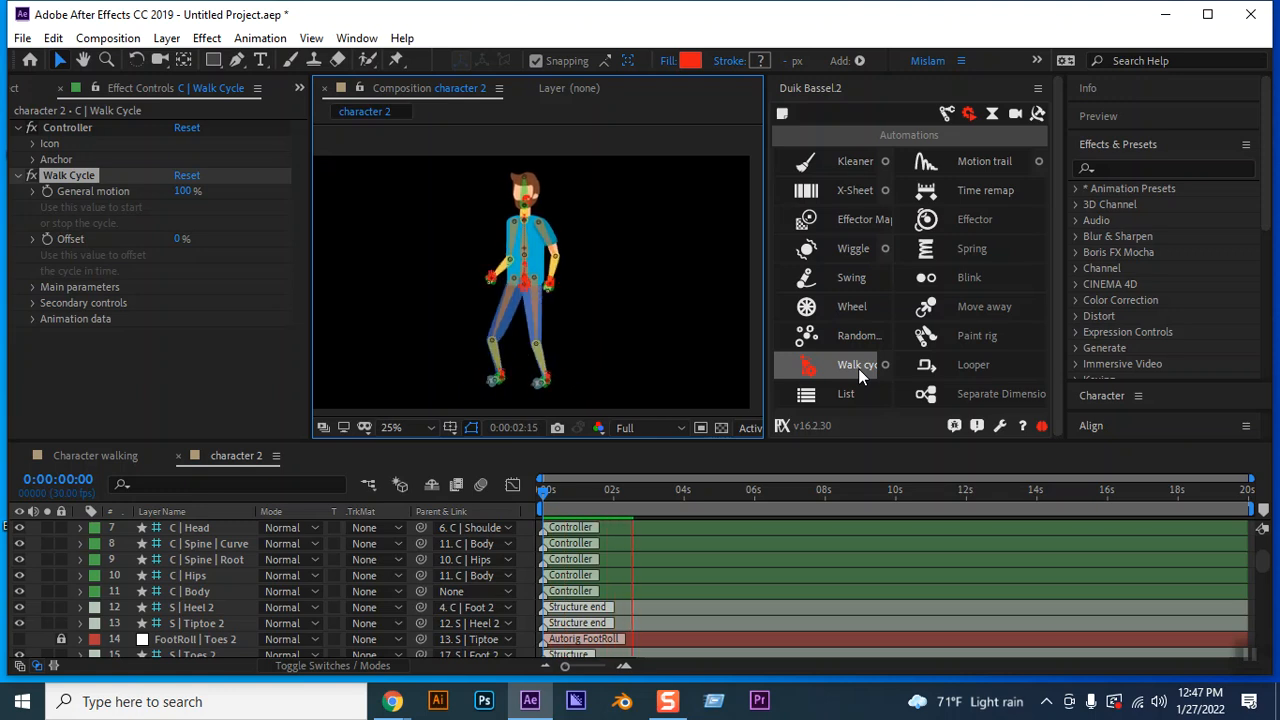
key("space")
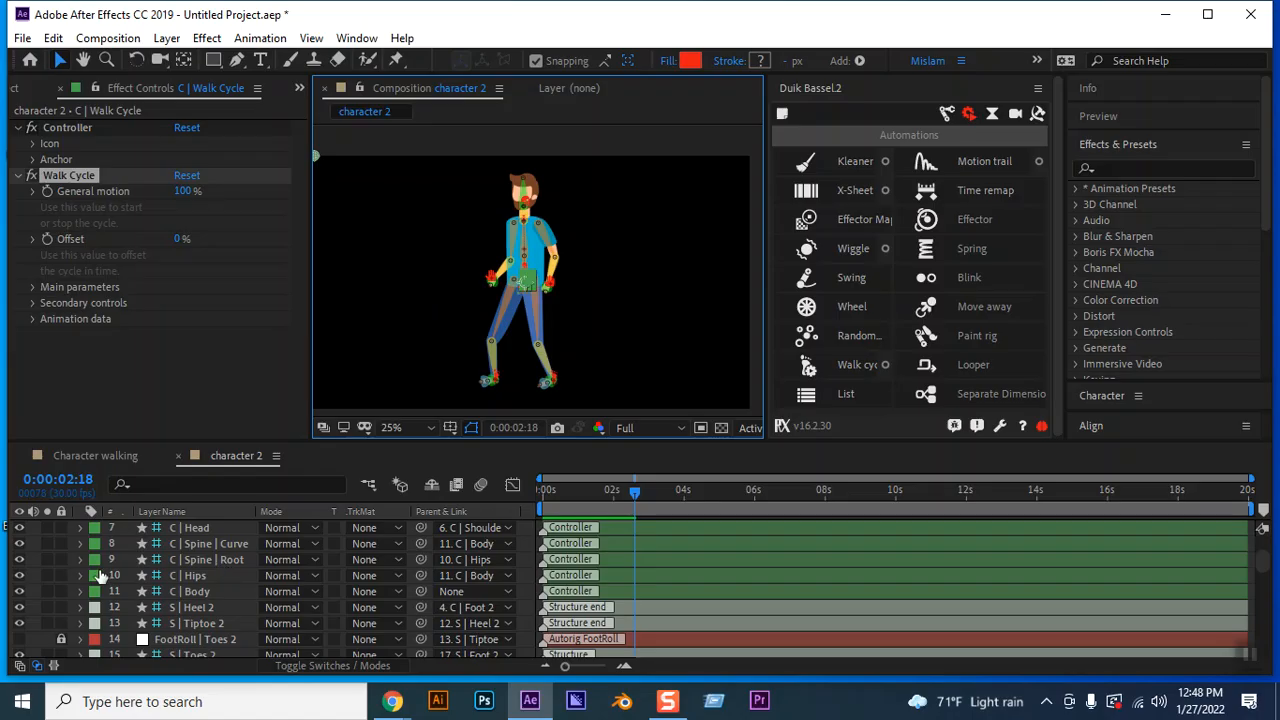
Hide every controller layer from C | Walk Cycle through C | Body, plus the S | Heel 2 and S | Tiptoe 2 structures
scroll(100, 578, "up", 3)
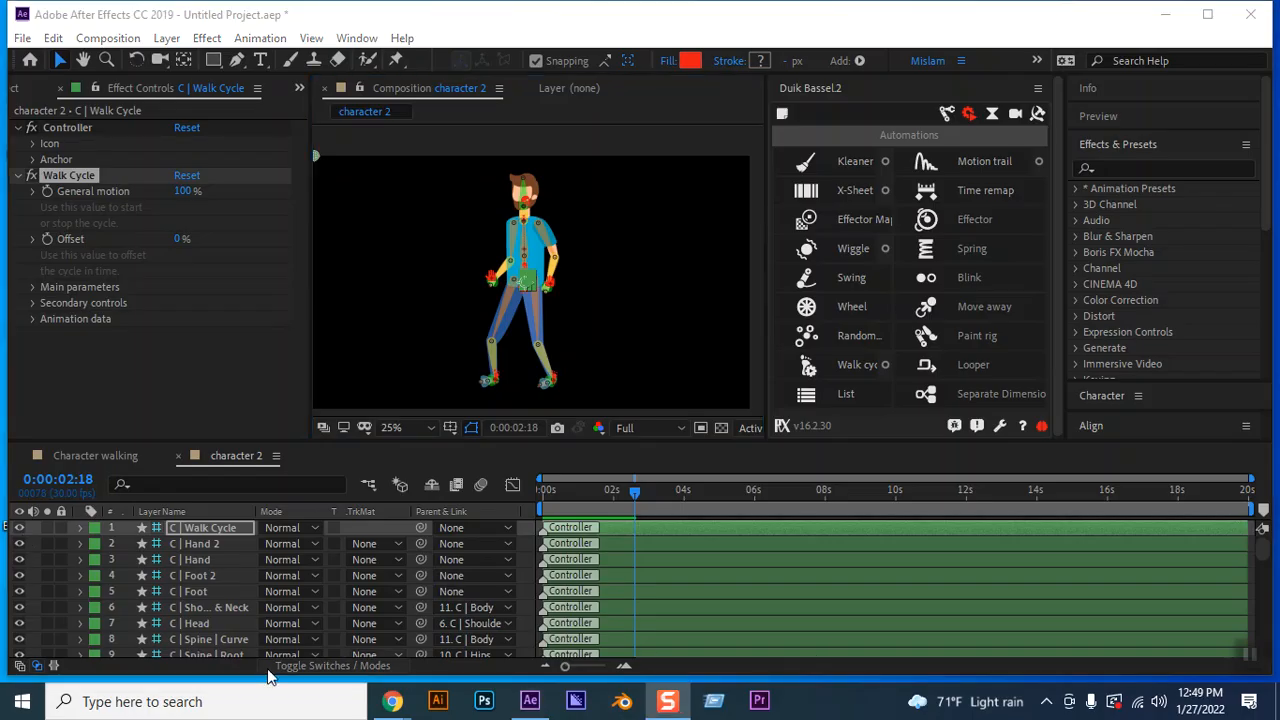
scroll(61, 600, "down", 3)
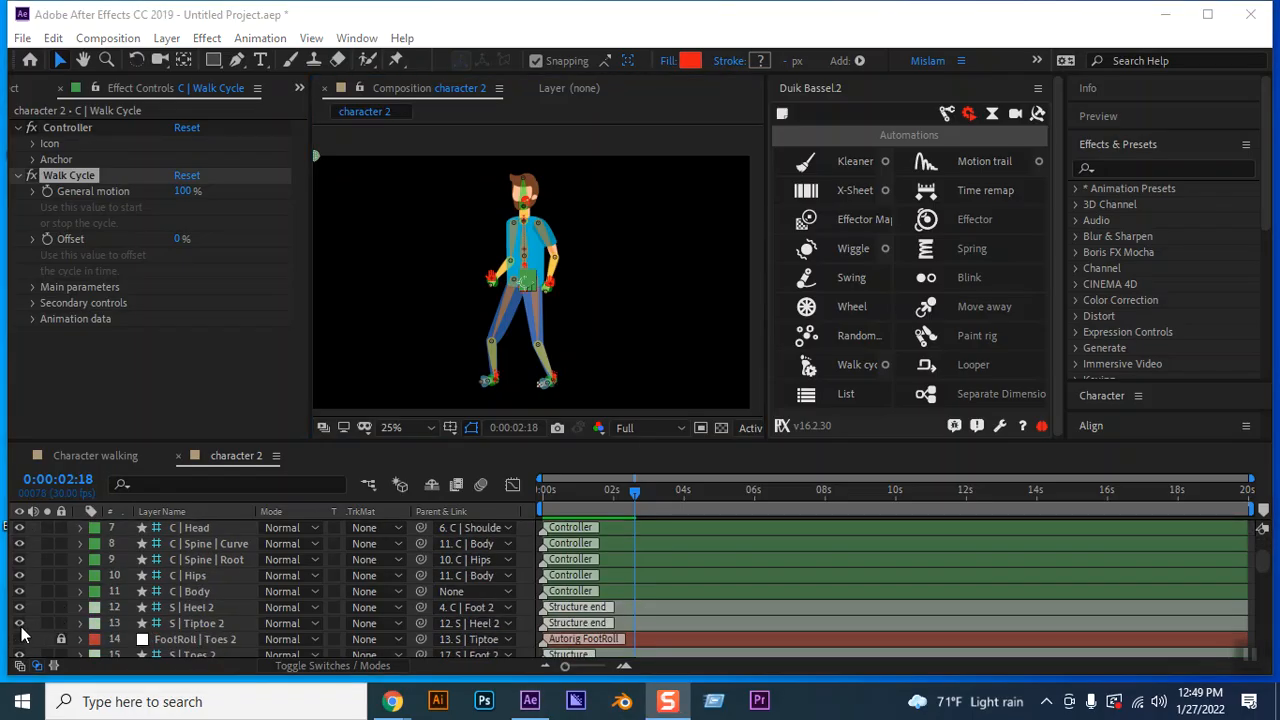
left_click(19, 623)
left_click(19, 607)
left_click(19, 591)
left_click(19, 575)
left_click(19, 559)
scroll(57, 574, "up", 2)
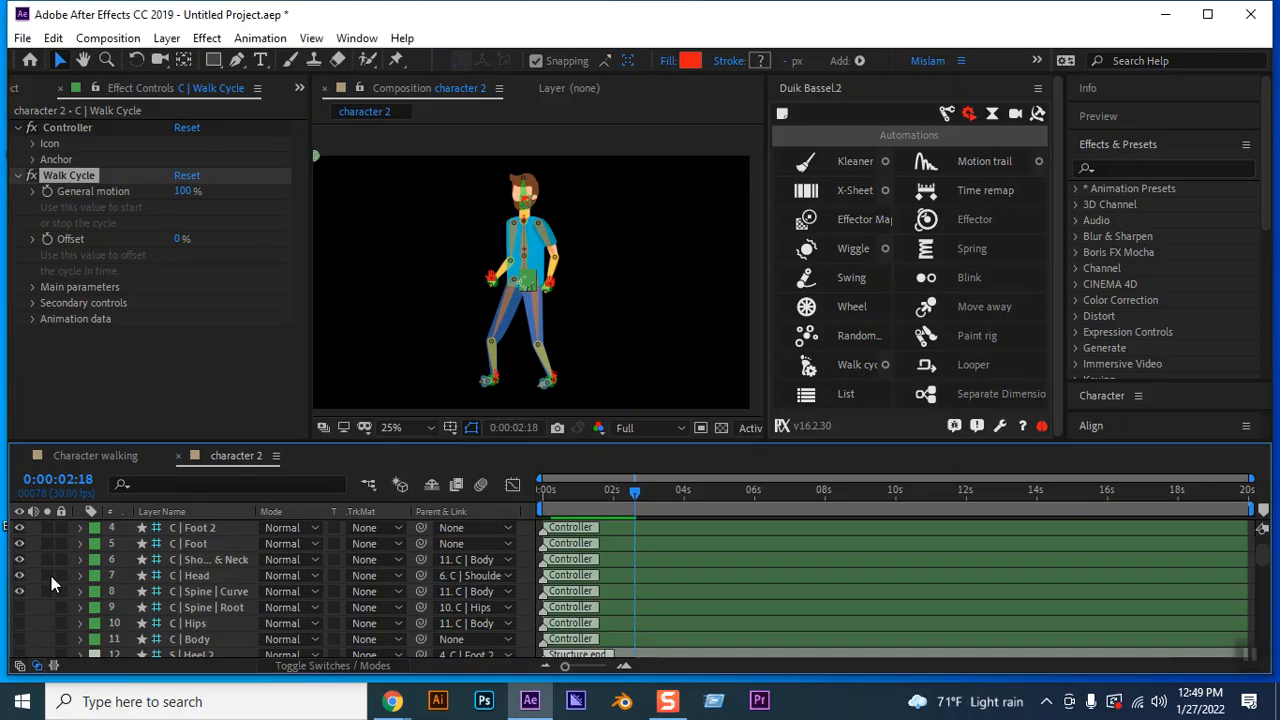
left_click(19, 591)
left_click(19, 575)
left_click(19, 559)
left_click(19, 543)
scroll(46, 559, "up", 2)
left_click(19, 575)
left_click(19, 559)
left_click(19, 543)
left_click(19, 527)
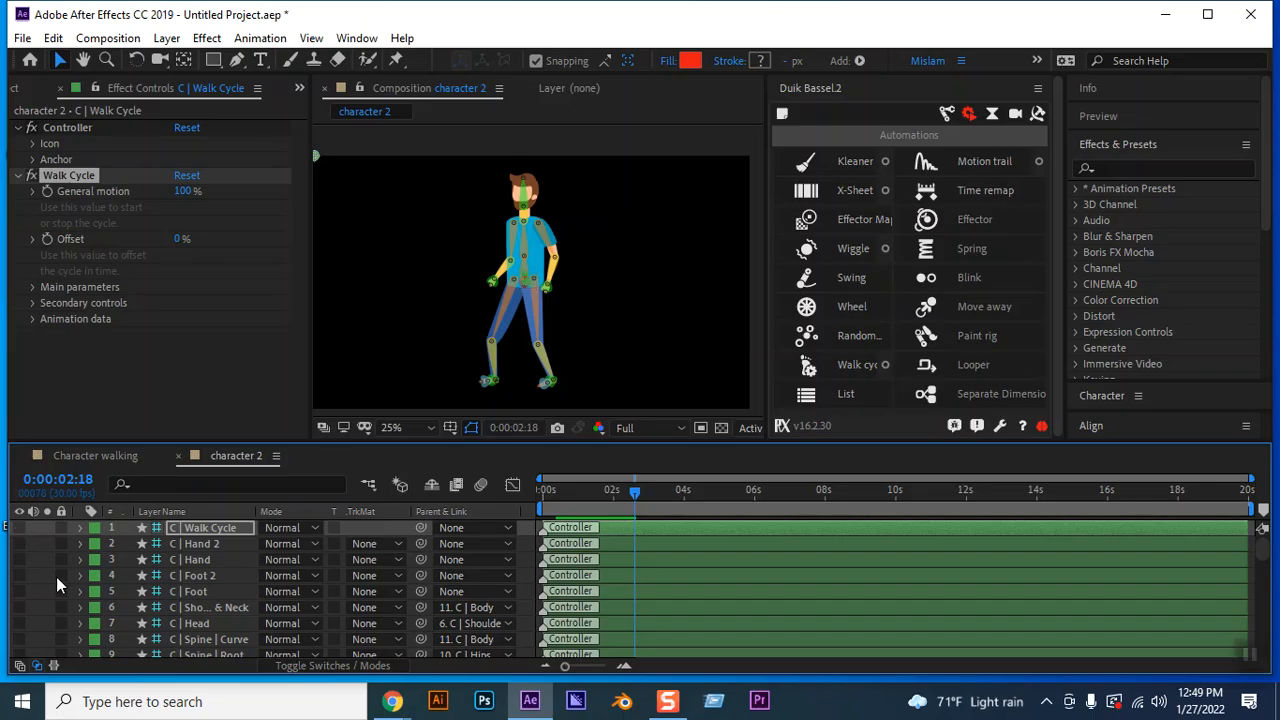
Hide the S | Toes 2 and S | Foot 2 structure layers
scroll(84, 582, "down", 5)
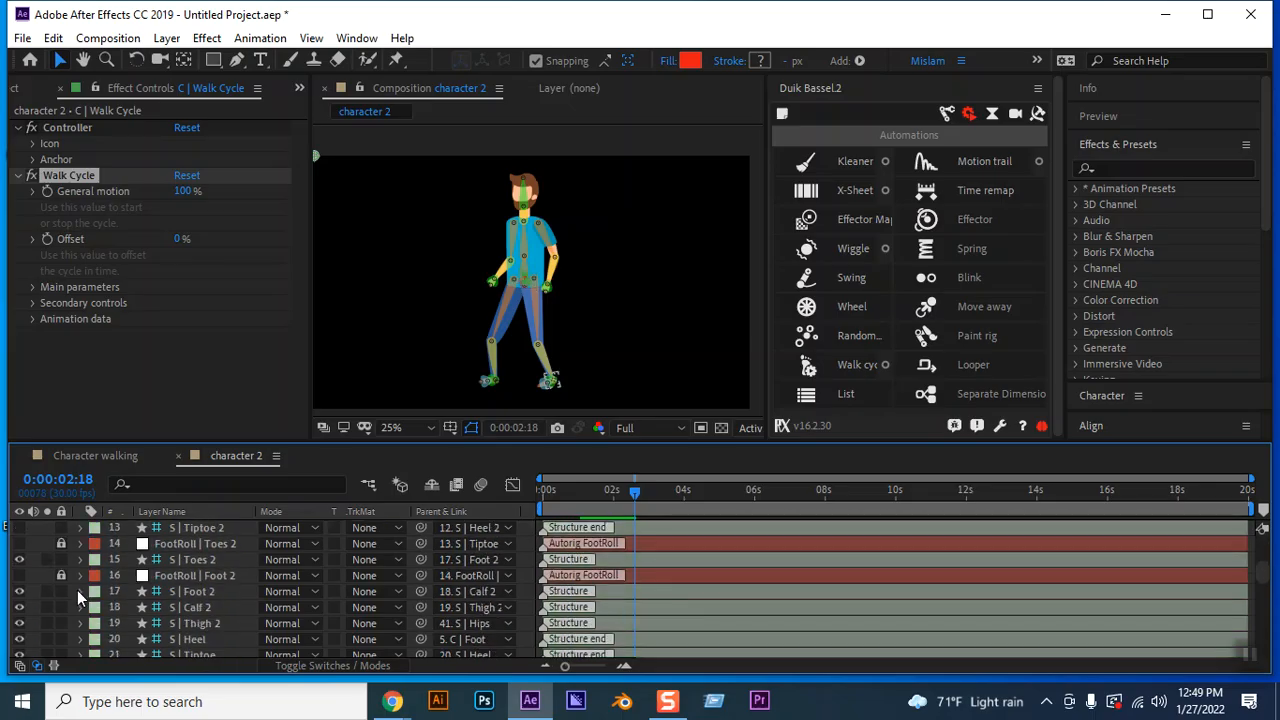
scroll(77, 590, "up", 5)
scroll(77, 591, "down", 4)
left_click(19, 559)
left_click(19, 591)
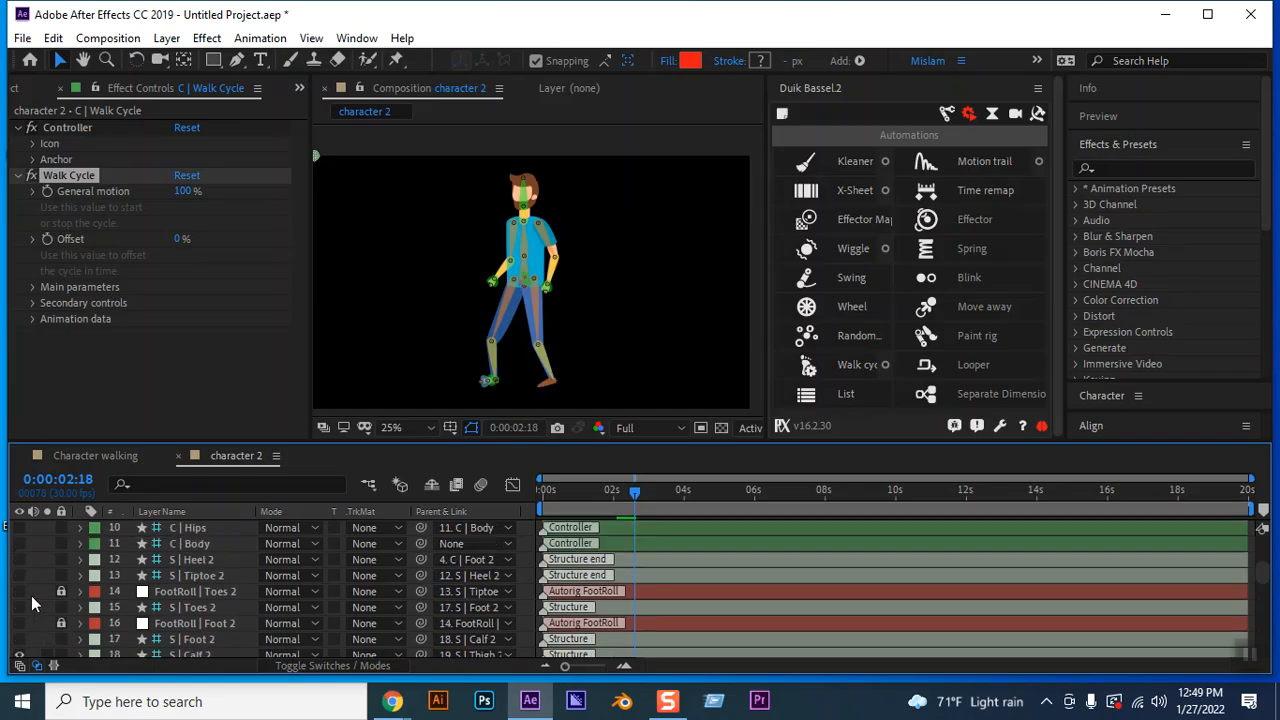
Make the C | Walk Cycle, C | Hand 2, C | Hand, C | Foot 2 and C | Foot controller layers visible again
scroll(31, 595, "up", 4)
left_click(19, 527)
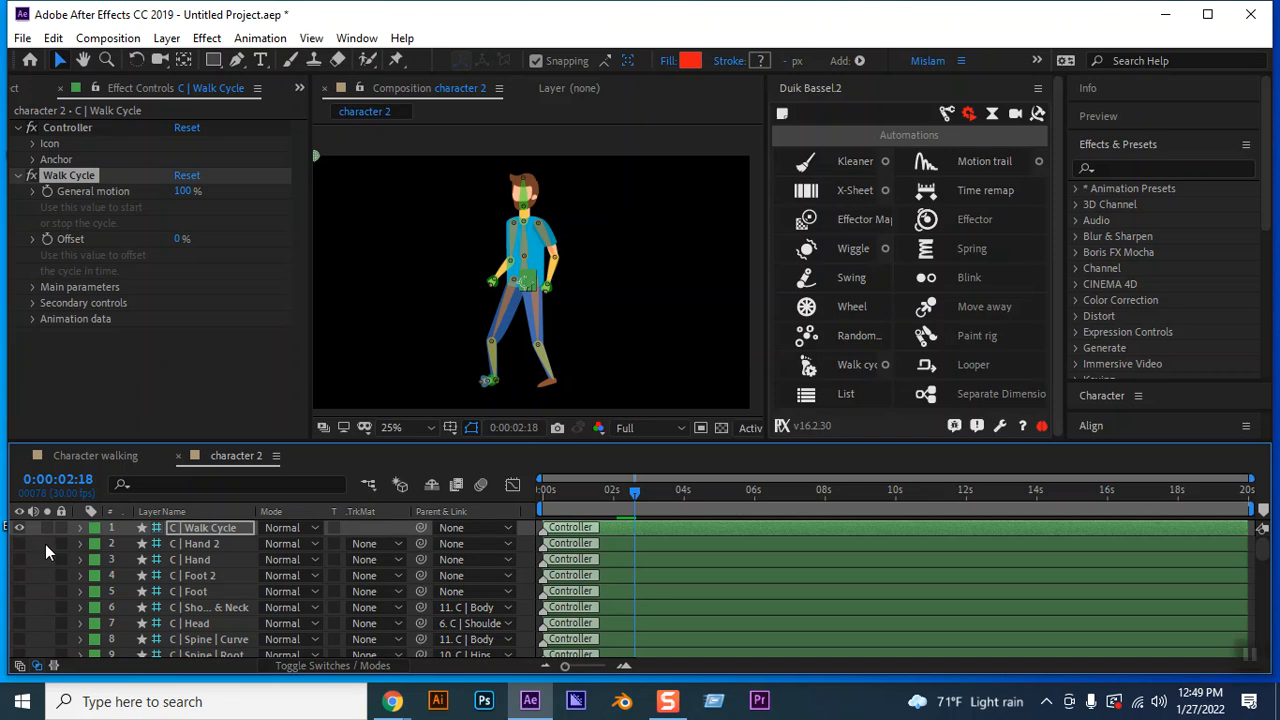
left_click(20, 543)
left_click(20, 559)
left_click(19, 575)
left_click(19, 591)
Hide the structure layers of the legs and the second arm, from S | Calf 2 down to S | Arm tip
scroll(97, 614, "down", 1)
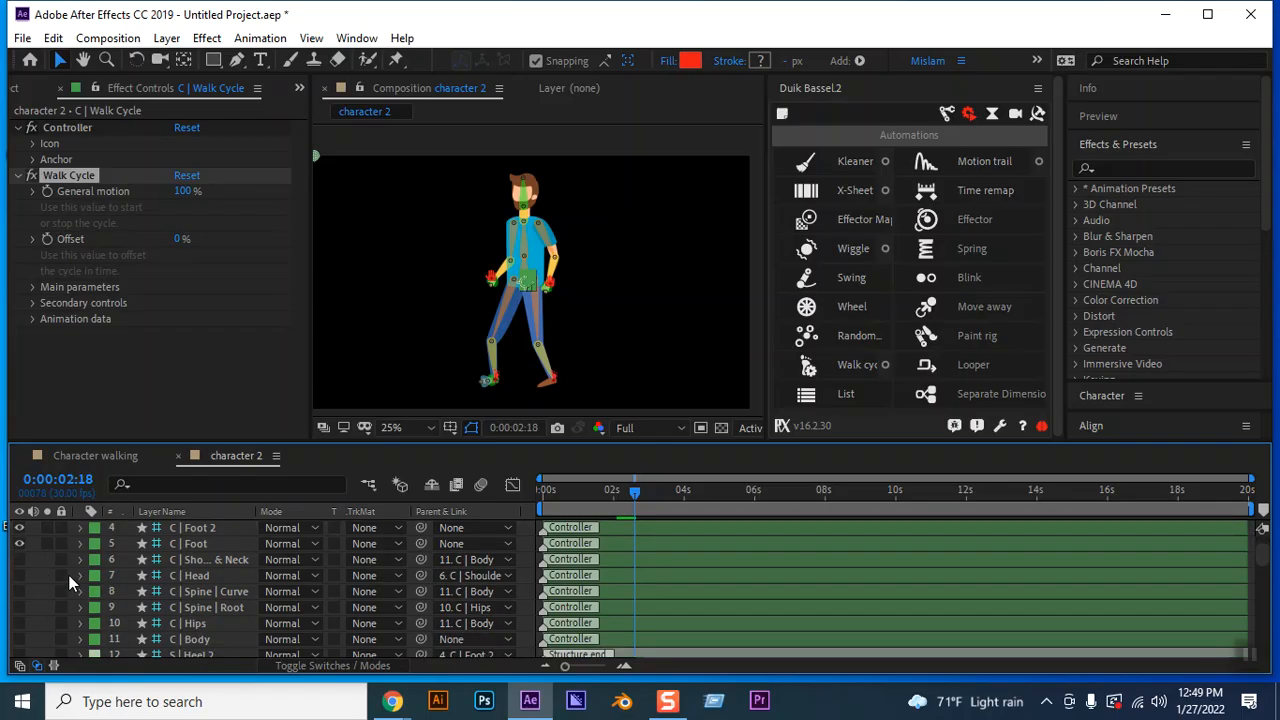
scroll(33, 598, "down", 4)
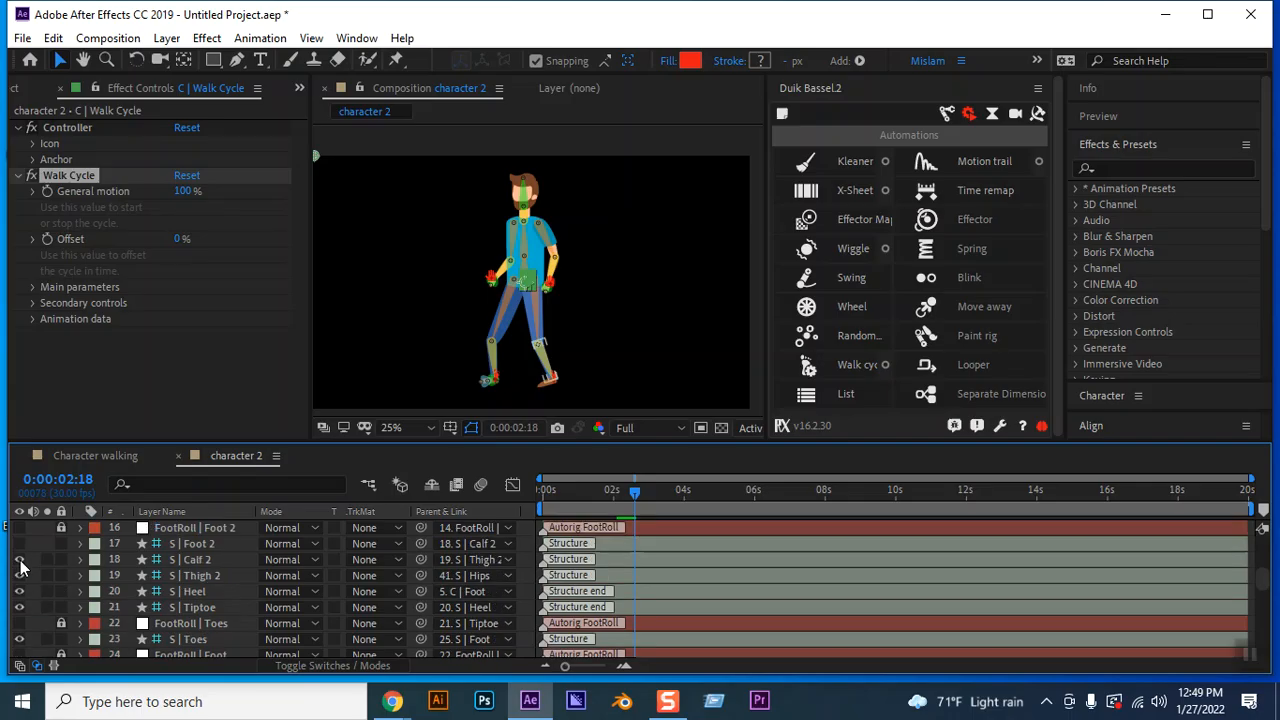
left_click_drag(20, 565, 24, 616)
left_click(19, 639)
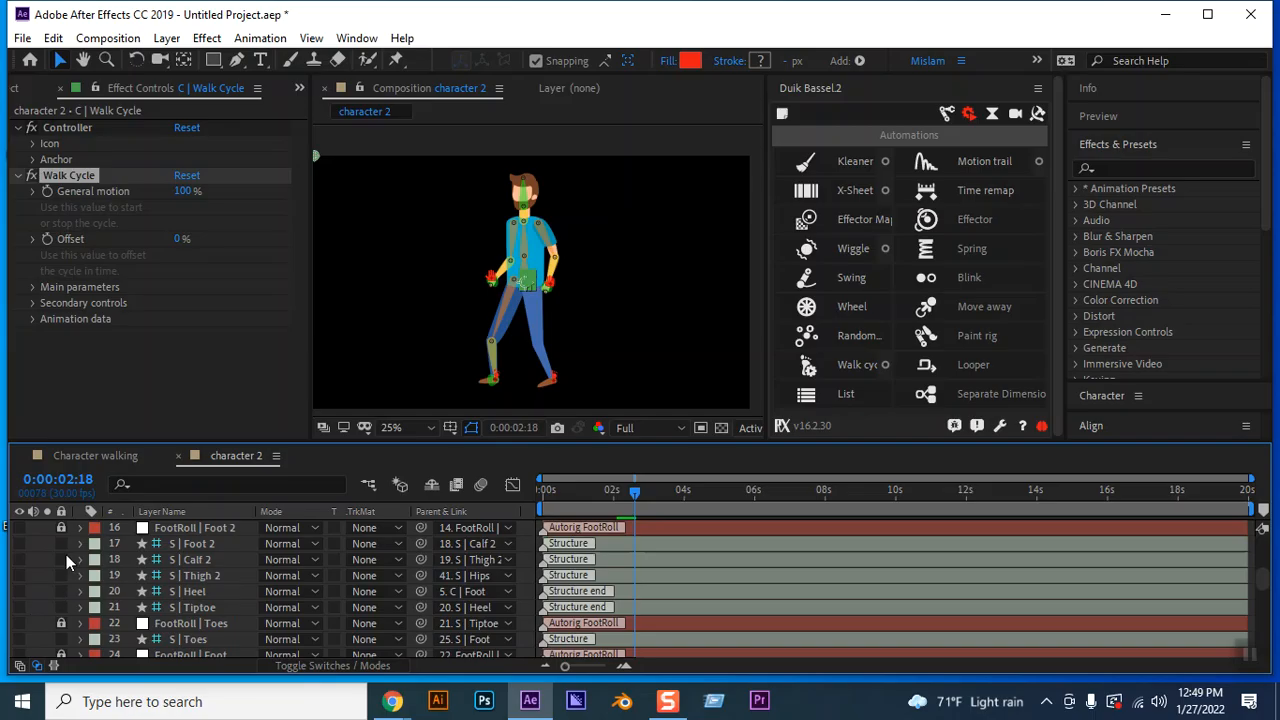
scroll(63, 638, "down", 3)
left_click_drag(20, 577, 20, 640)
Hide the remaining structure layers from S | Hand down to S | Hips
scroll(73, 594, "down", 2)
scroll(63, 615, "down", 3)
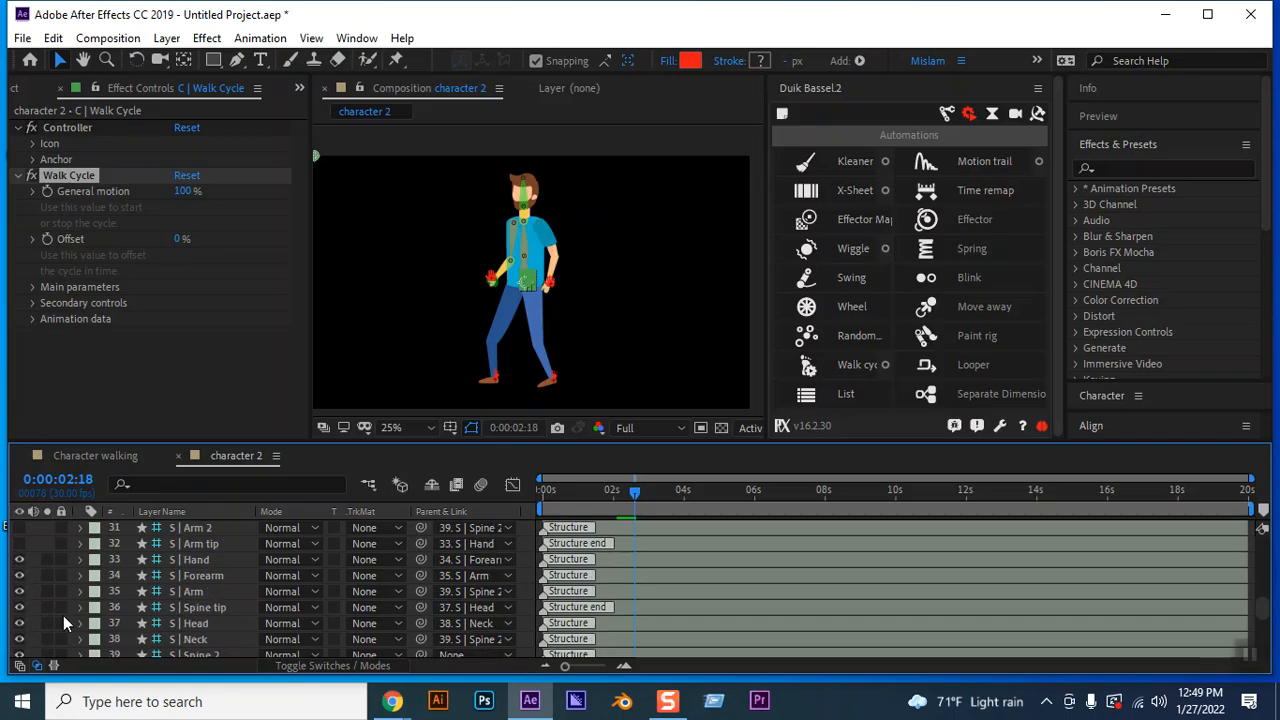
left_click_drag(20, 560, 18, 643)
scroll(46, 606, "down", 3)
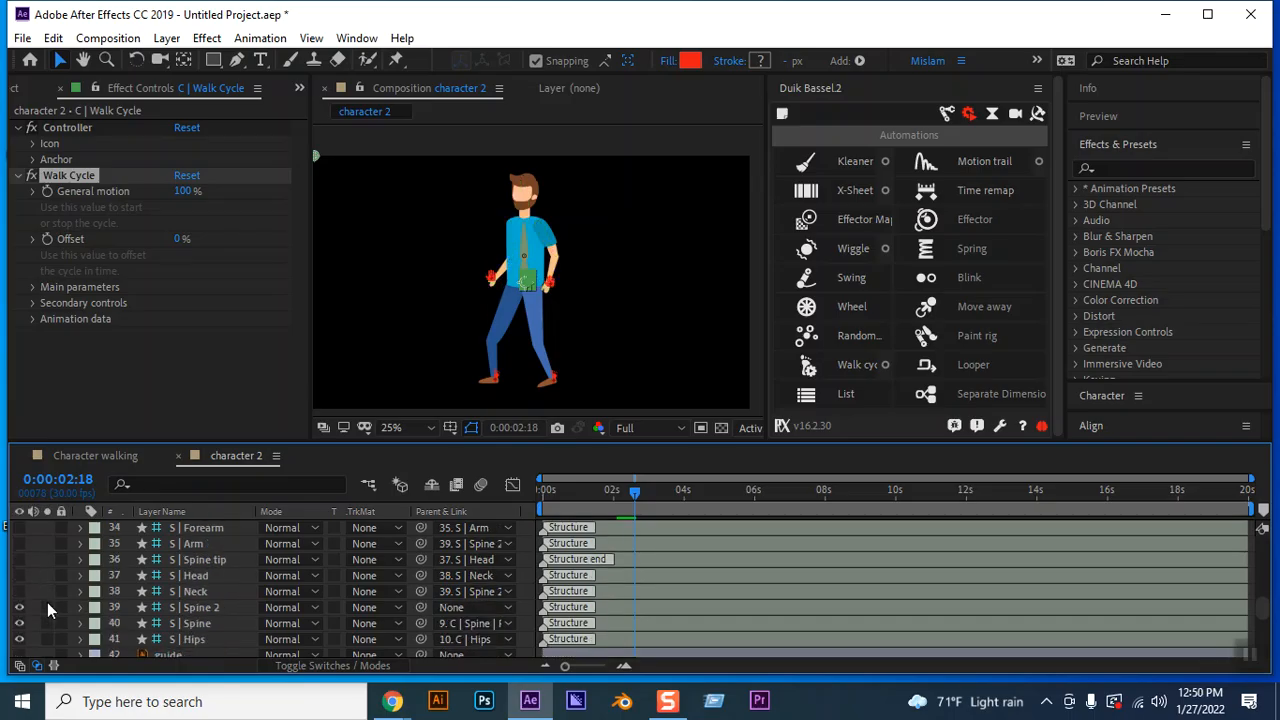
left_click_drag(20, 560, 18, 585)
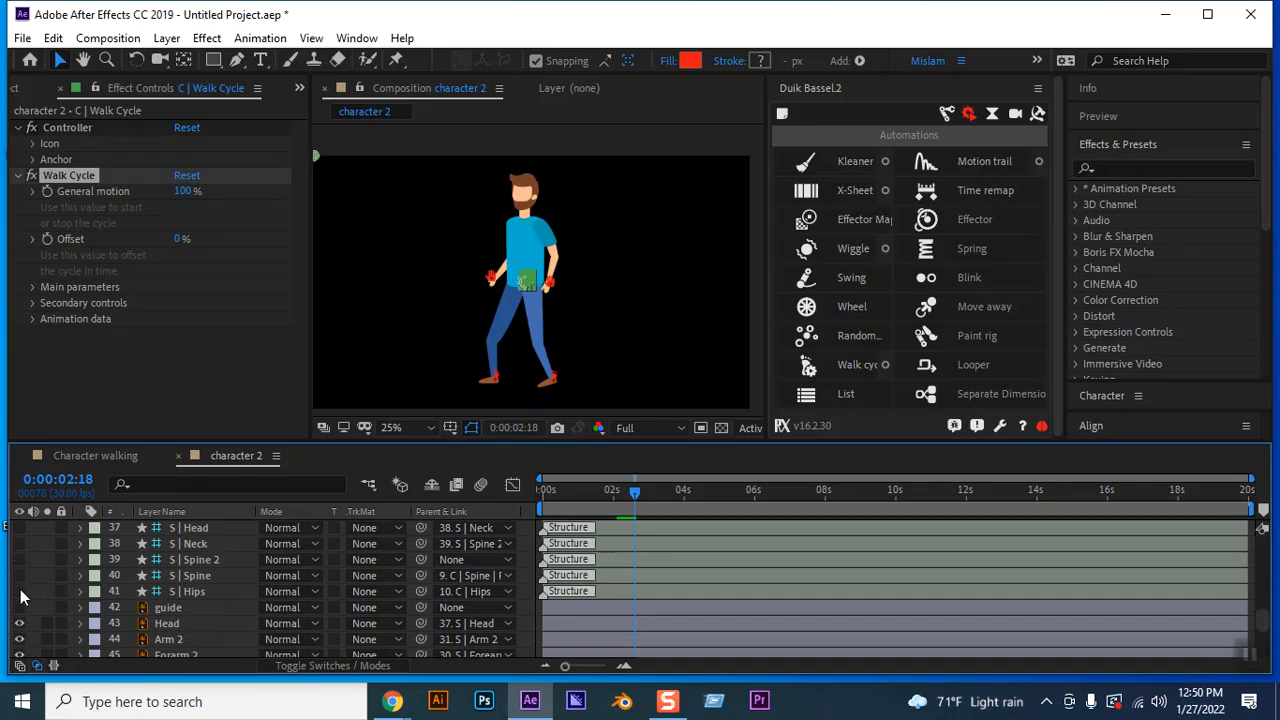
Preview the walk animation from the start of the timeline with only the hand, foot and walk cycle controllers shown
left_click_drag(580, 497, 469, 502)
key("space")
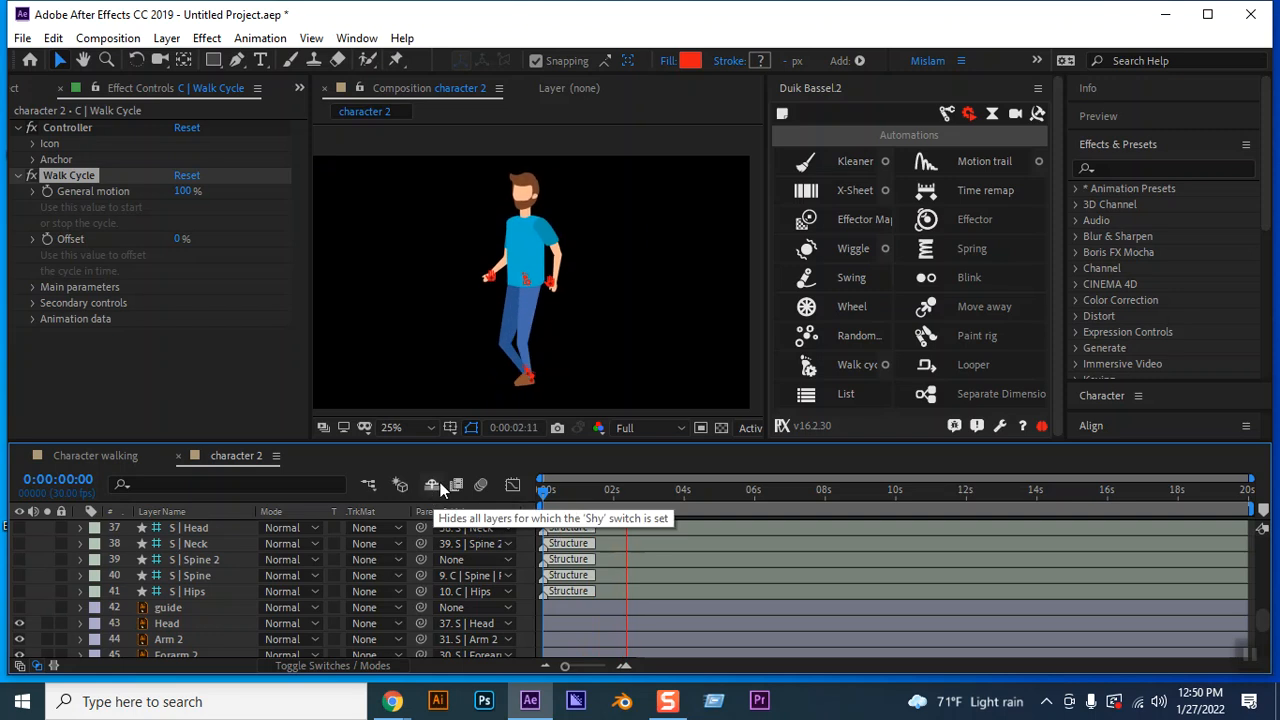
scroll(150, 580, "up", 10)
scroll(150, 580, "up", 5)
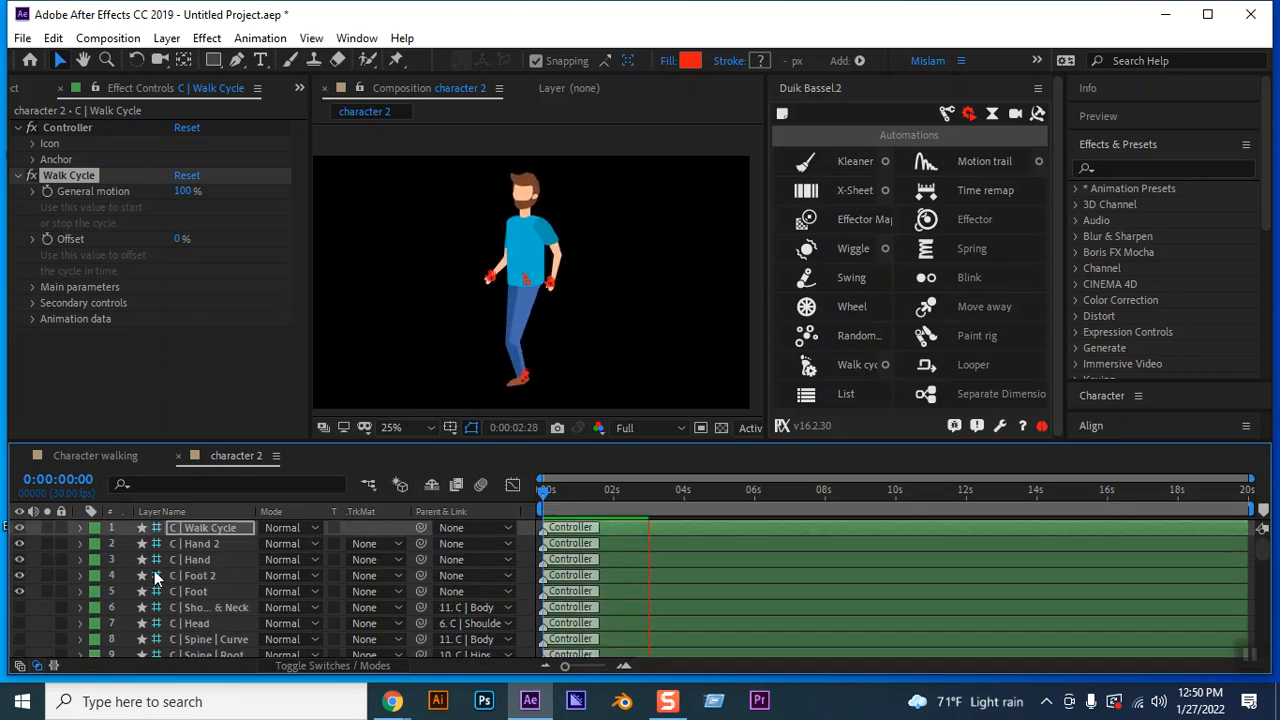
left_click(528, 285)
key("space")
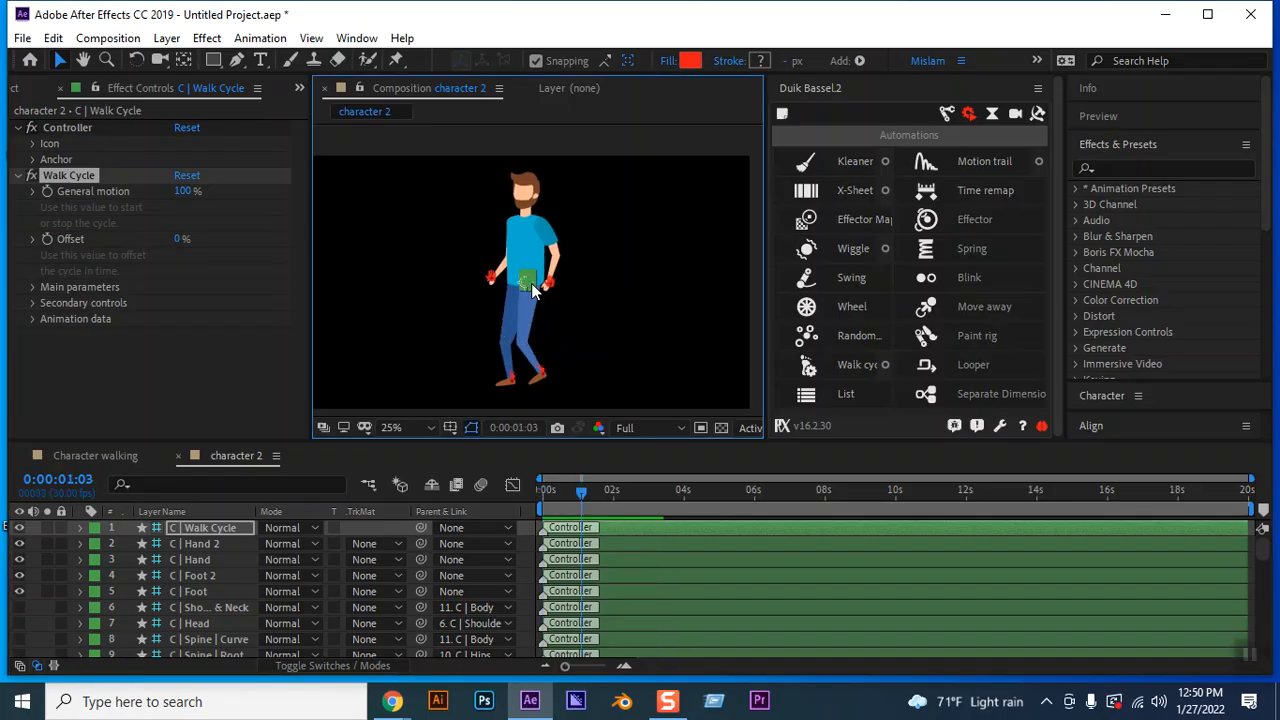
Move the Walk Cycle controller off the character's hips into the empty upper-left area of the composition frame
left_click(614, 320)
key("period")
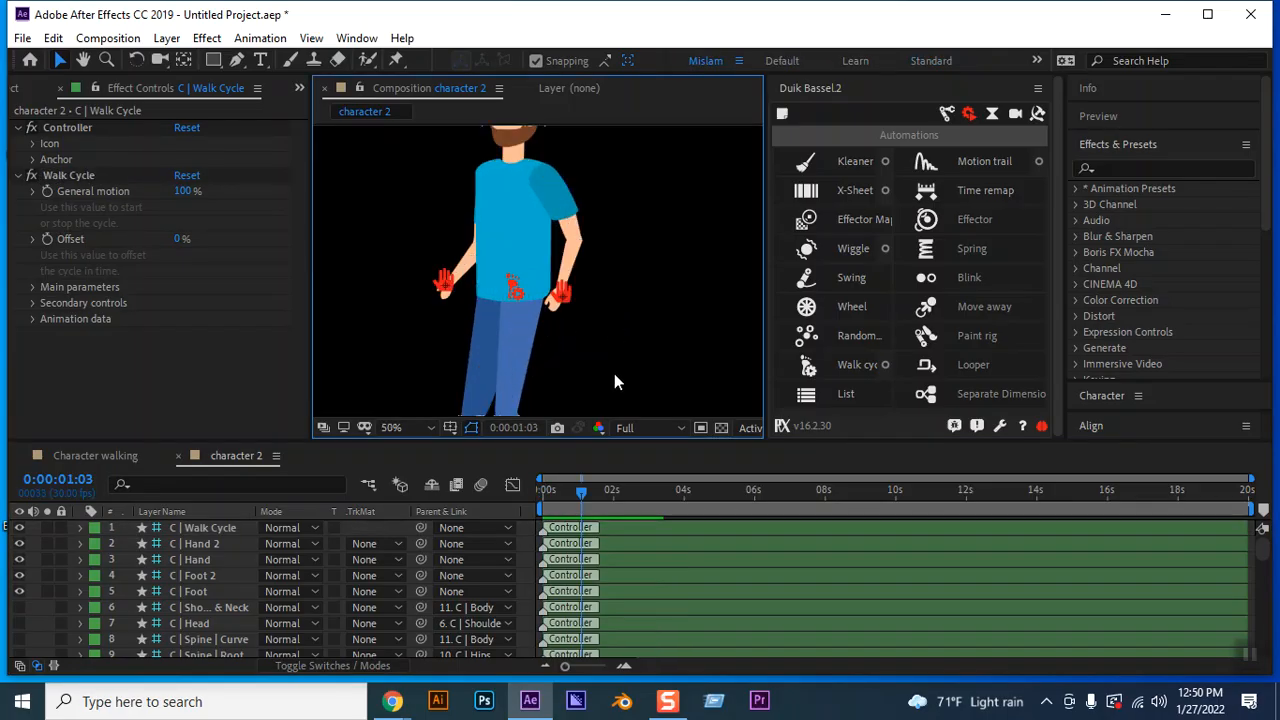
key("grave")
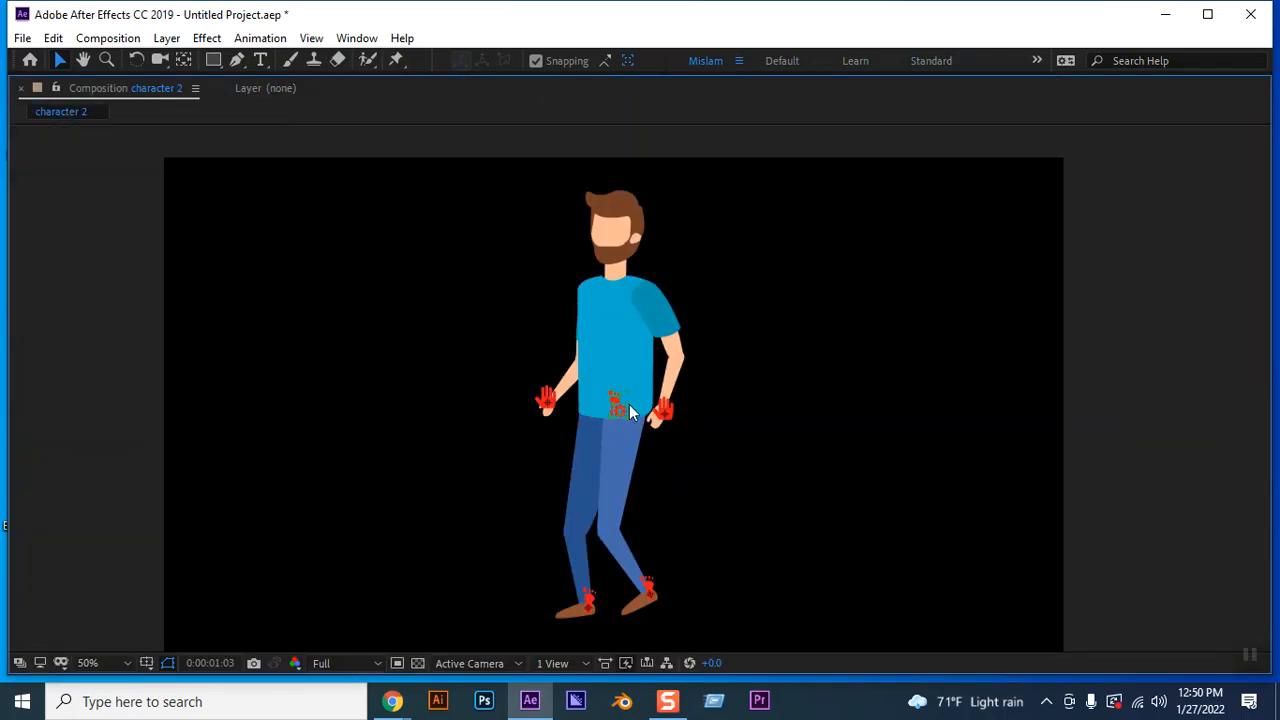
mouse_move(620, 406)
left_mouse_down()
mouse_move(338, 263)
mouse_move(272, 247)
left_mouse_up()
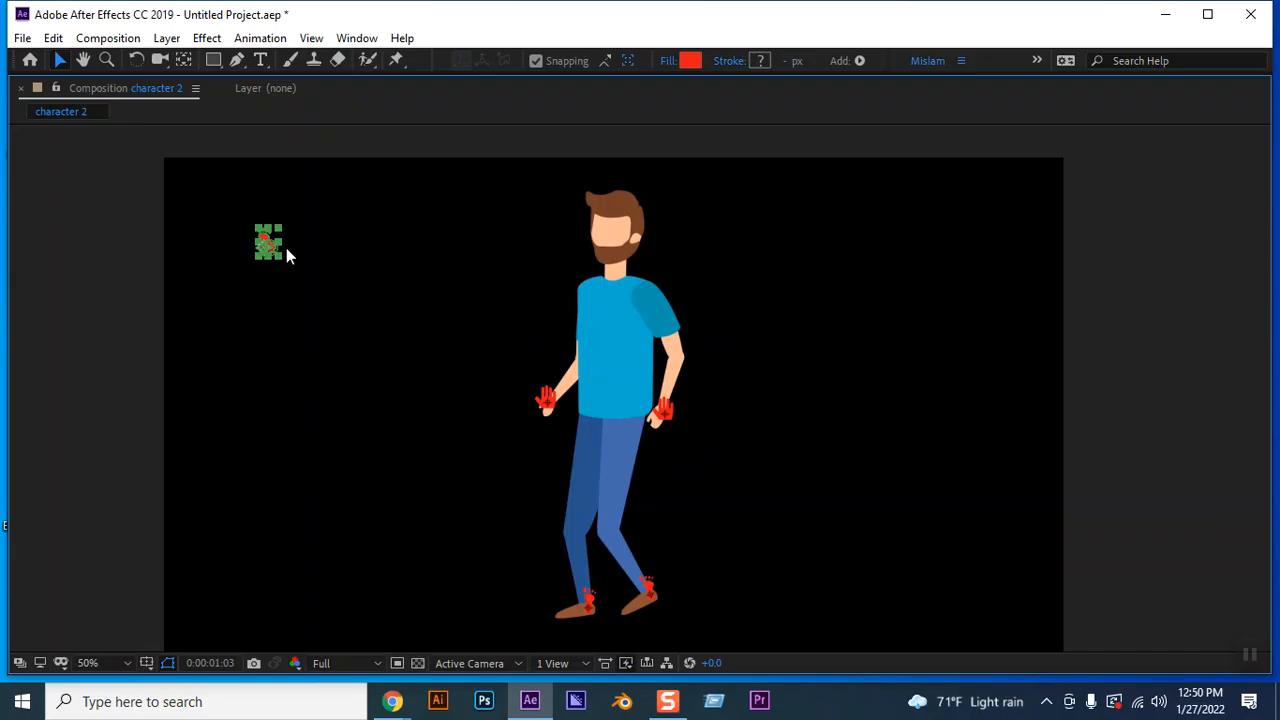
left_click(285, 266)
left_click(268, 243)
left_click(344, 358)
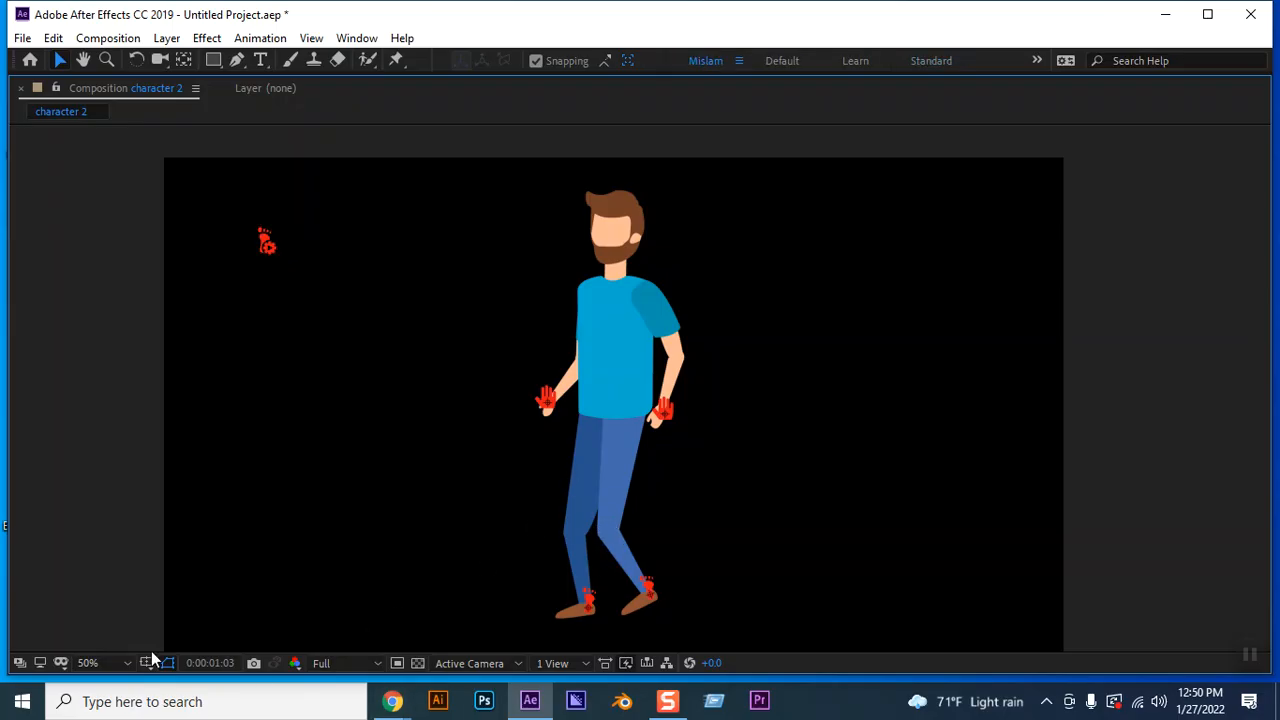
key("grave")
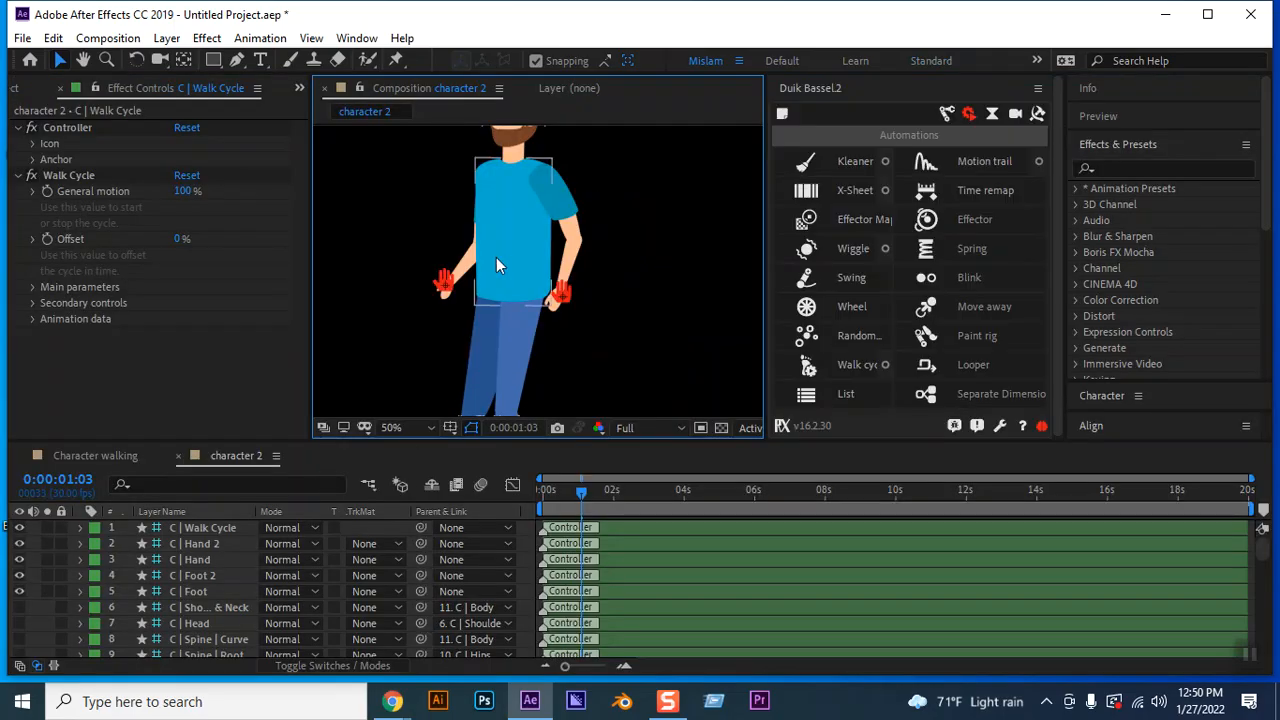
Select the Walk Cycle controller and expand its effect's Main parameters with the Character and Walk Cycle groups
scroll(511, 255, "down", 2)
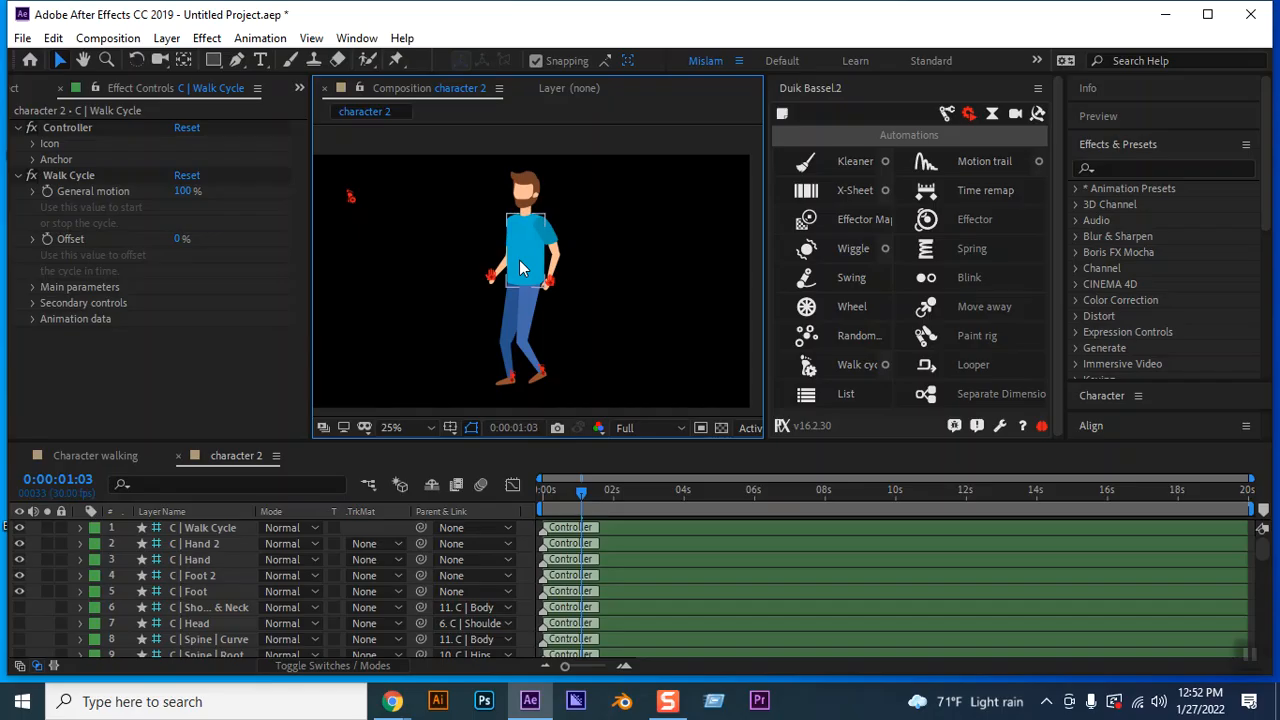
left_click(350, 197)
left_click(33, 287)
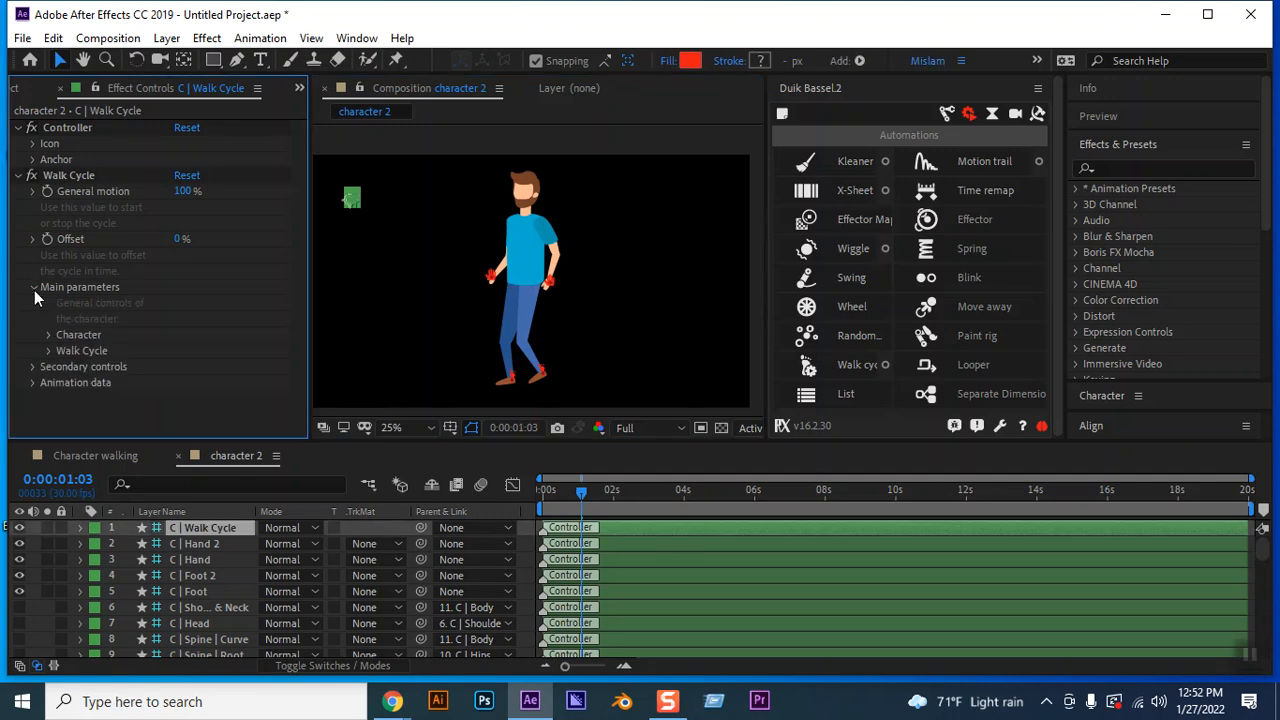
left_click(48, 335)
scroll(74, 401, "down", 1)
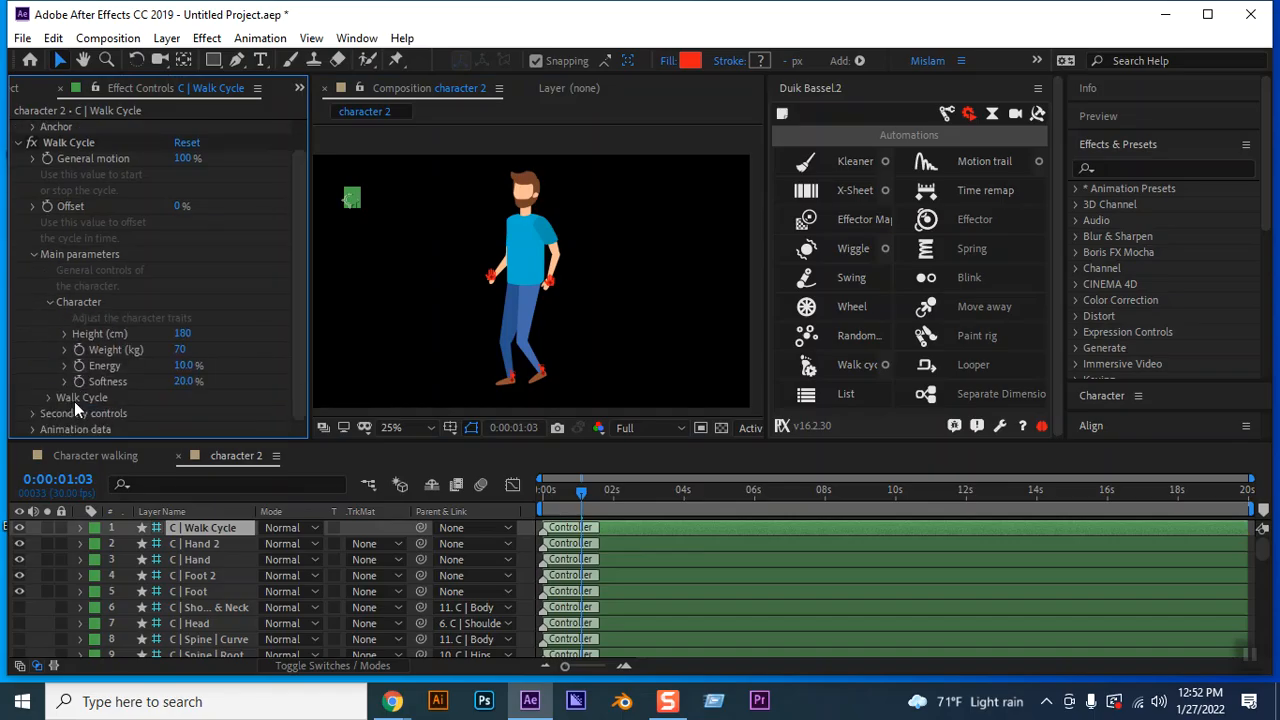
left_click(47, 397)
scroll(91, 398, "down", 2)
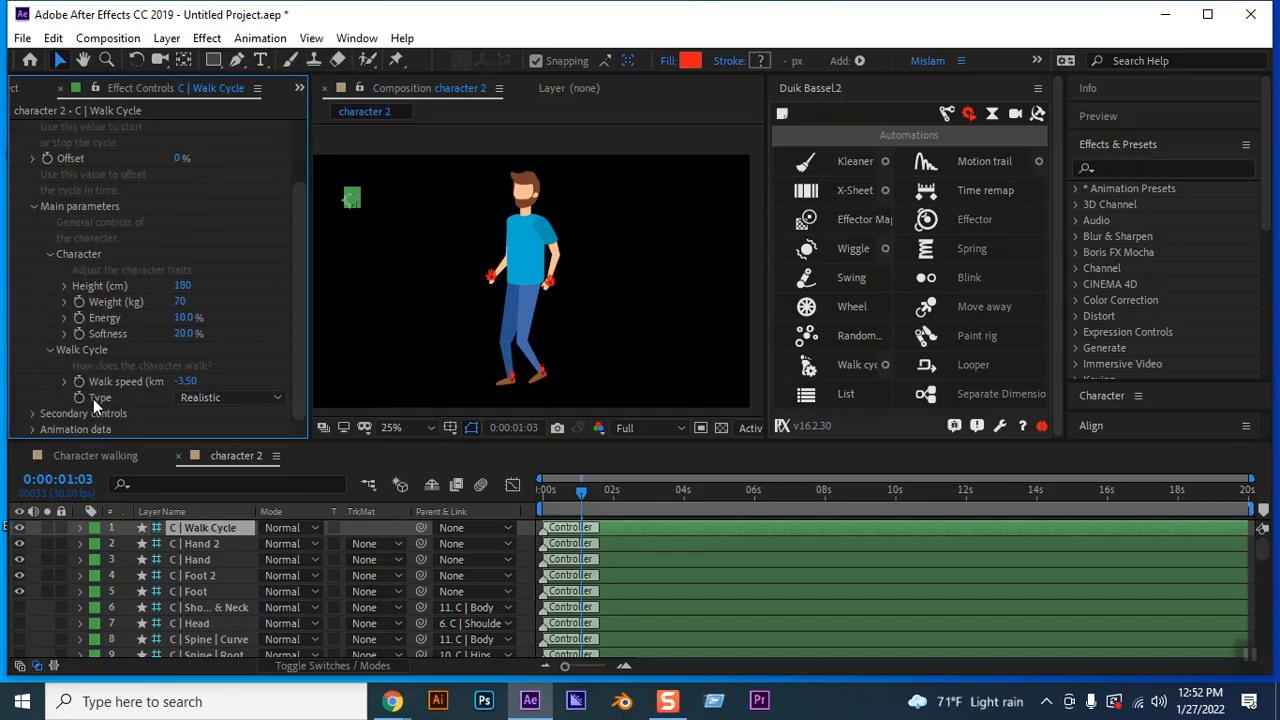
Set the Walk Cycle effect's Walk speed to 3.5 and preview the animation
left_click(190, 382)
type("3.5")
left_click(281, 419)
key("space")
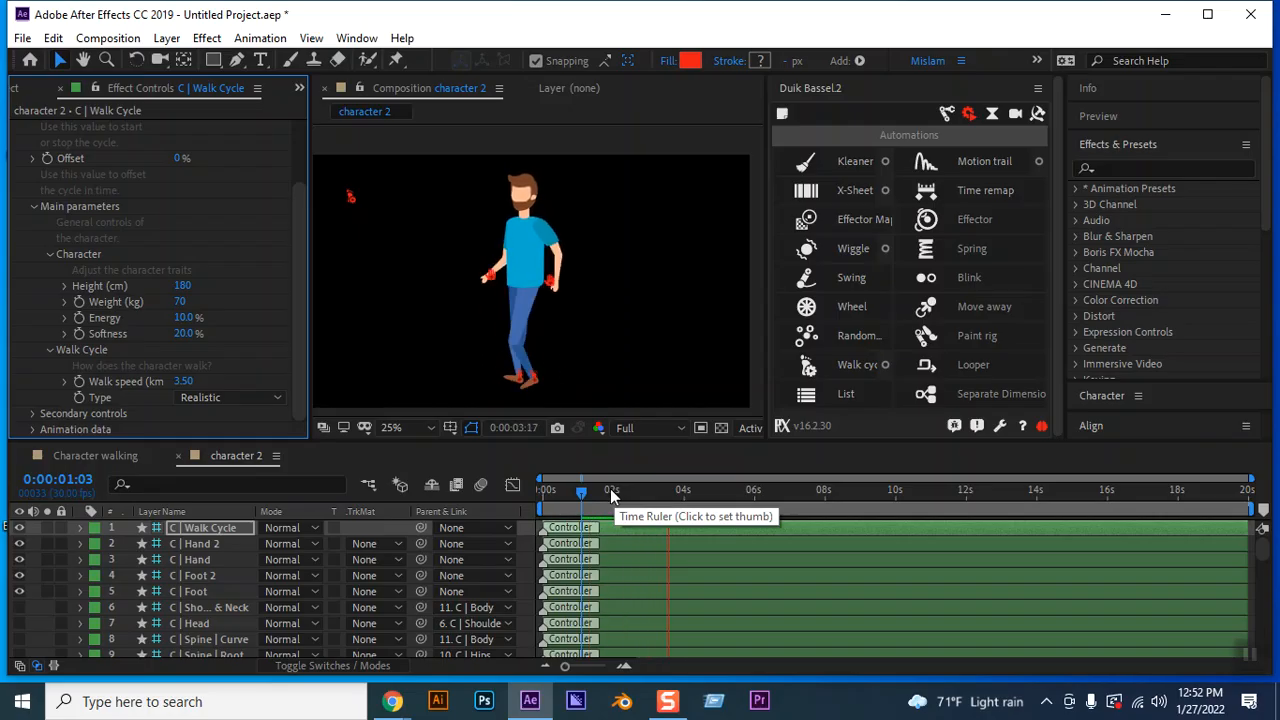
key("space")
Set the Walk speed back to -3.5 and preview the walk again
left_click(183, 381)
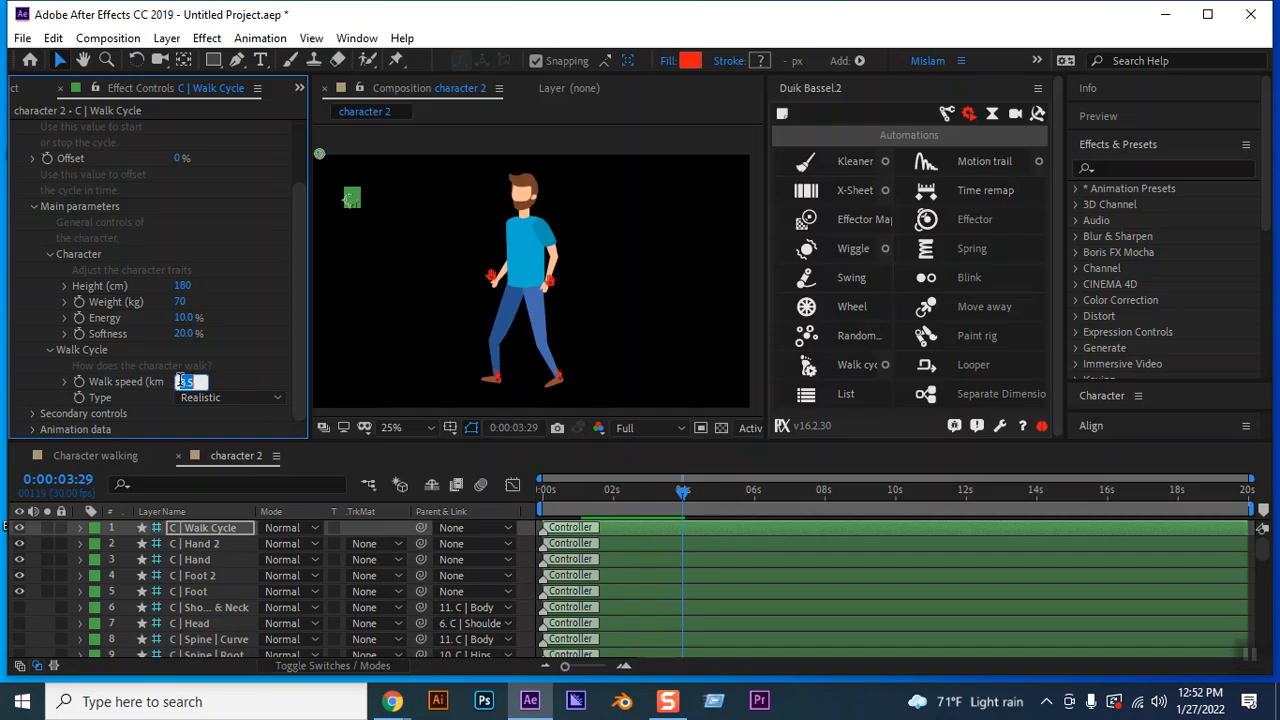
type("-3.5")
key("Return")
key("space")
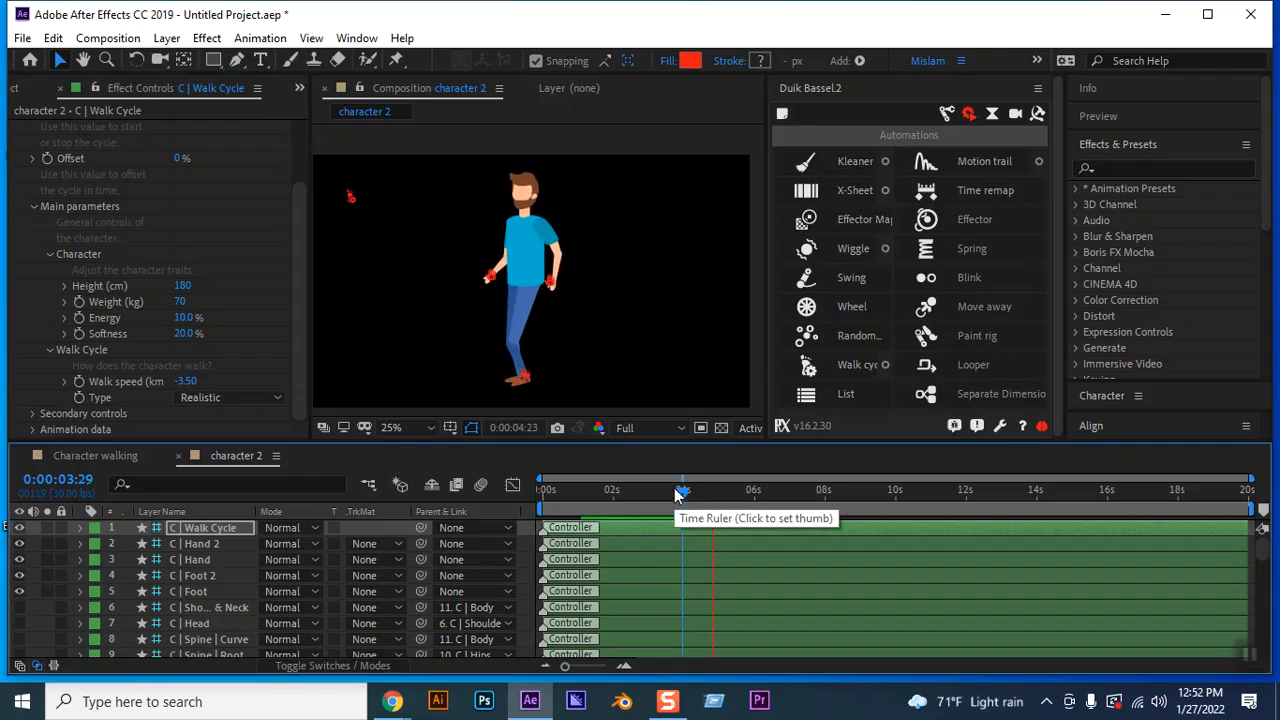
key("space")
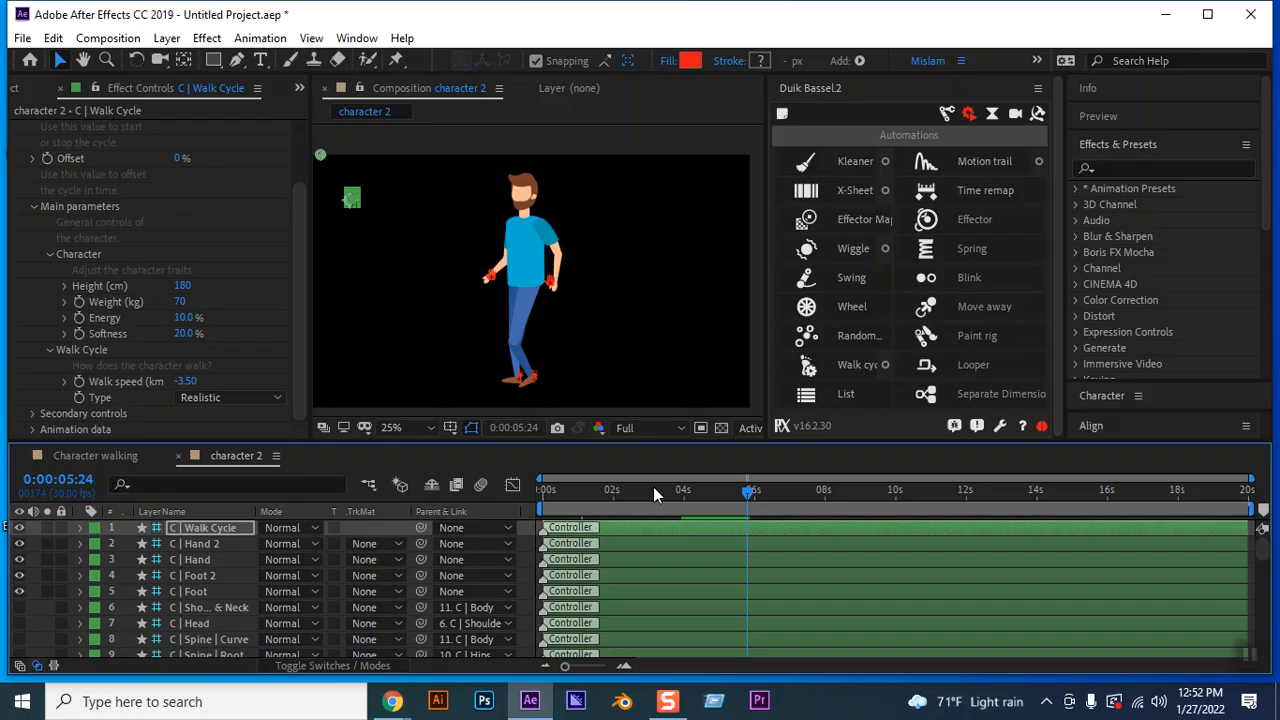
Move the culf layer directly below Culf 2 in the layer stack
scroll(597, 538, "down", 8)
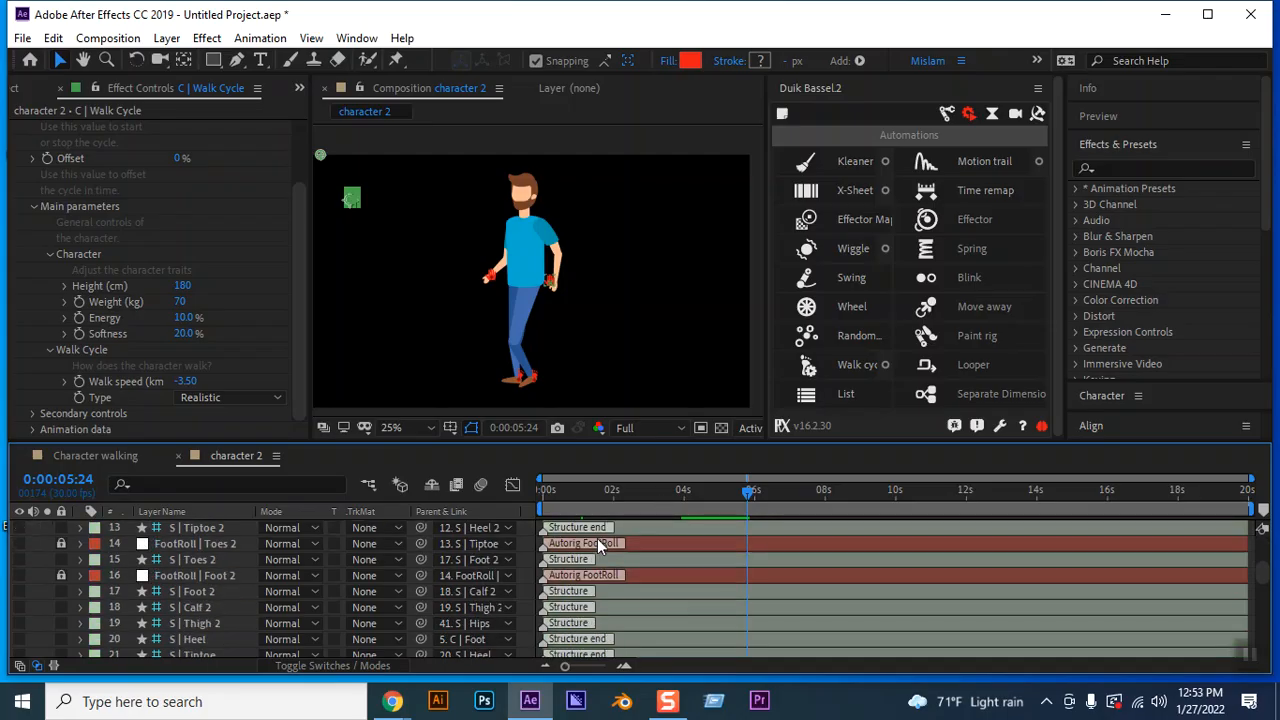
scroll(597, 538, "down", 8)
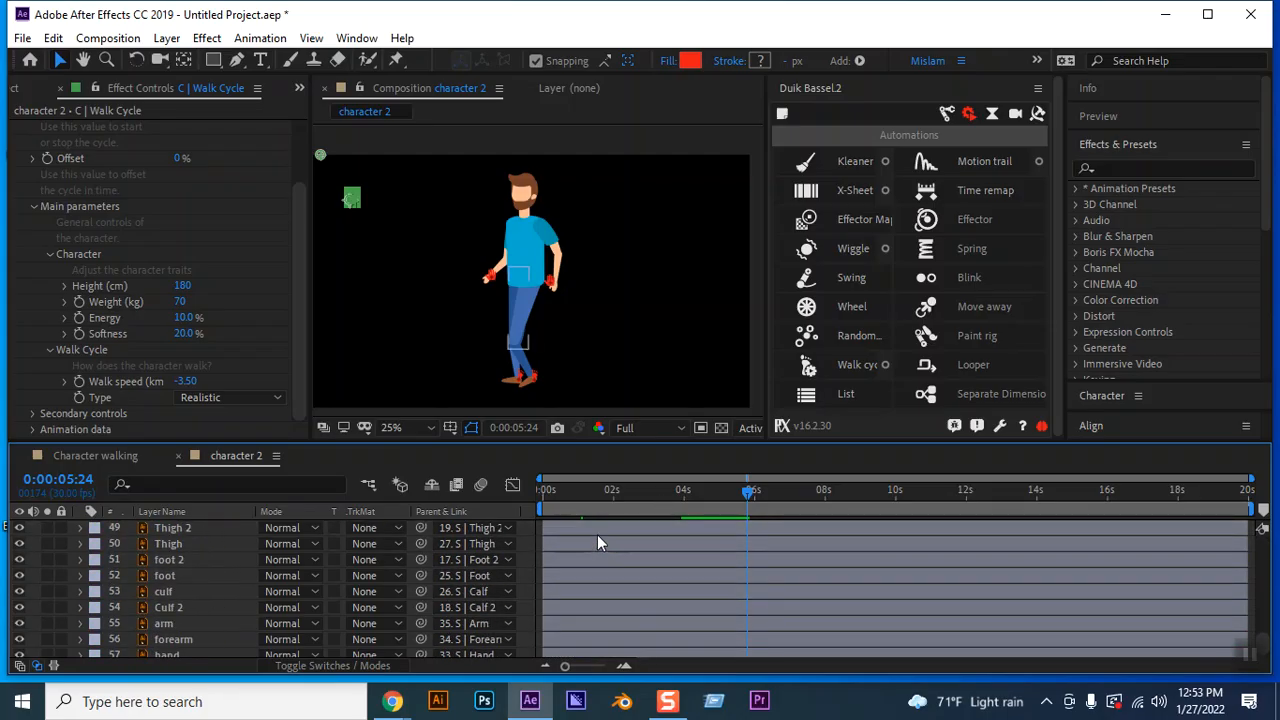
left_click(524, 360)
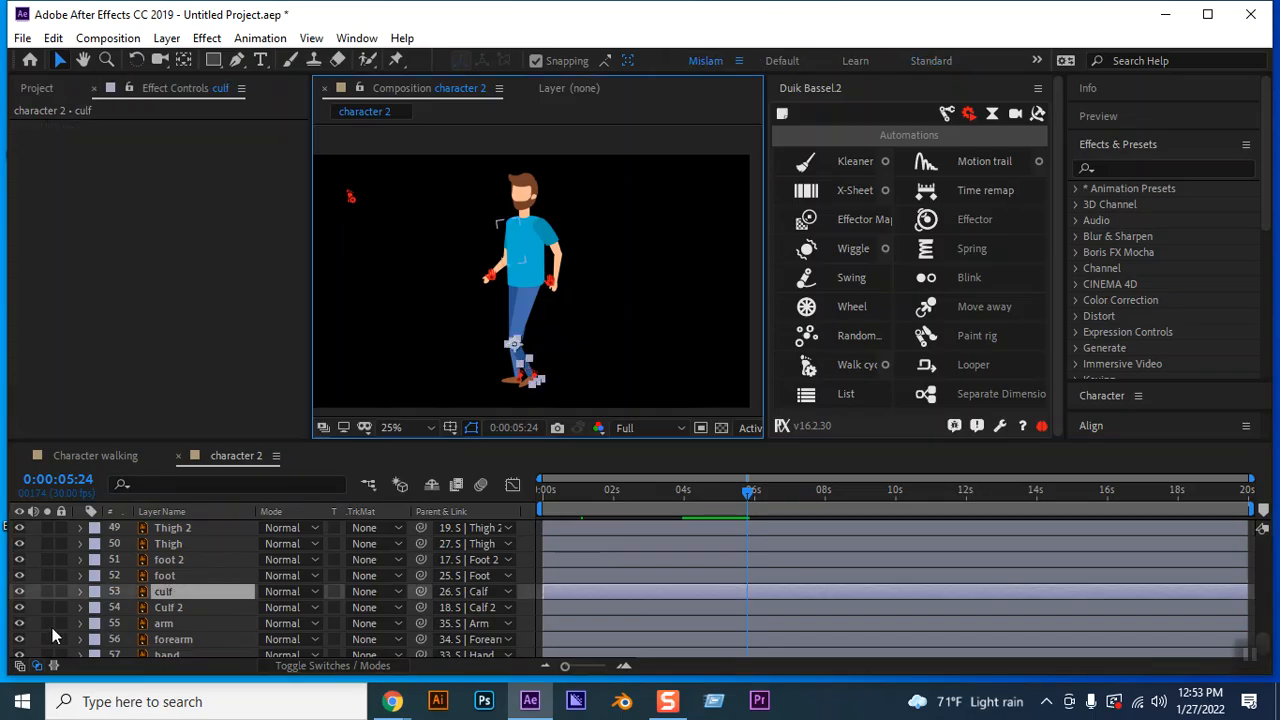
left_click_drag(173, 595, 180, 611)
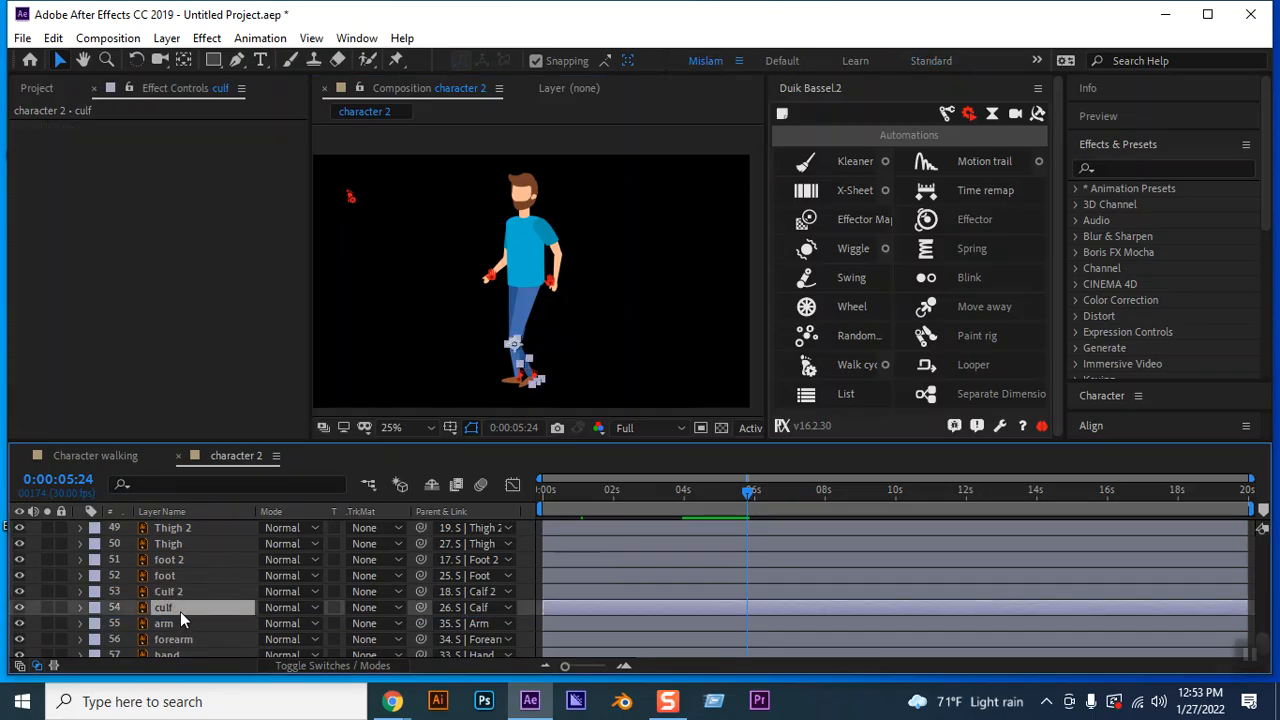
Preview the walk from near the start of the timeline to check how the leg layers overlap
left_click_drag(750, 490, 570, 490)
left_click(282, 383)
key("space")
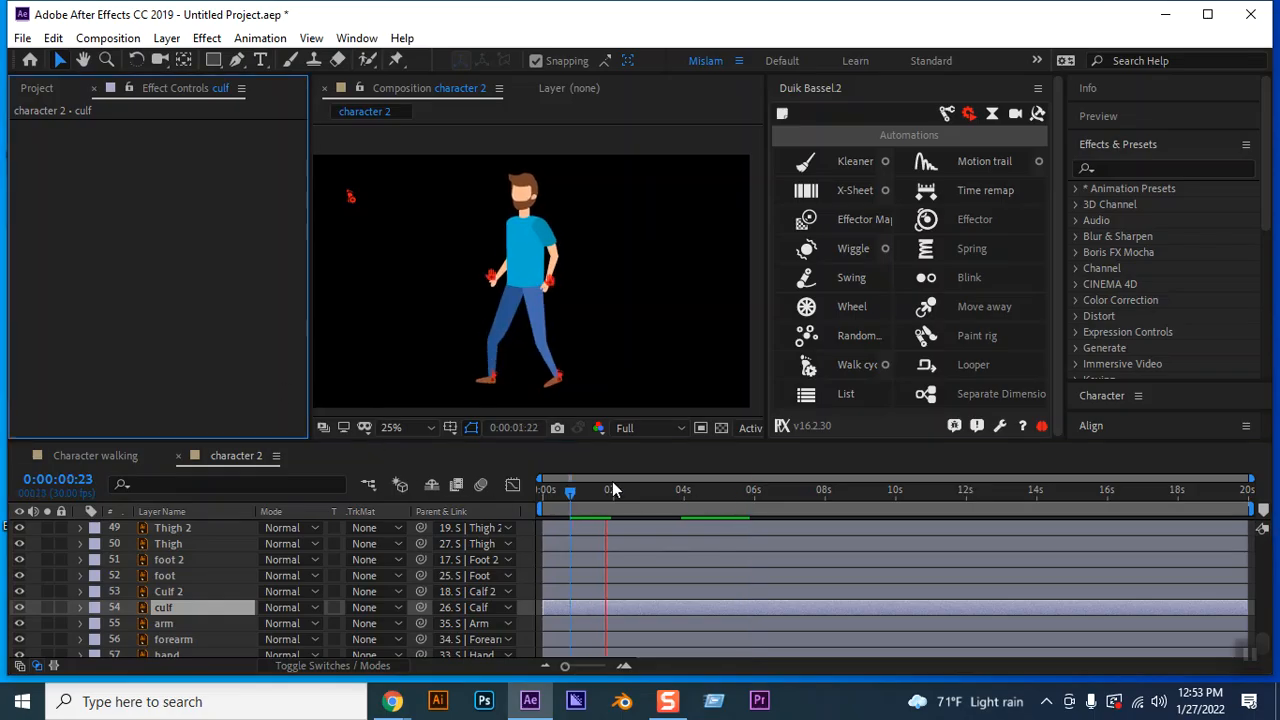
key("space")
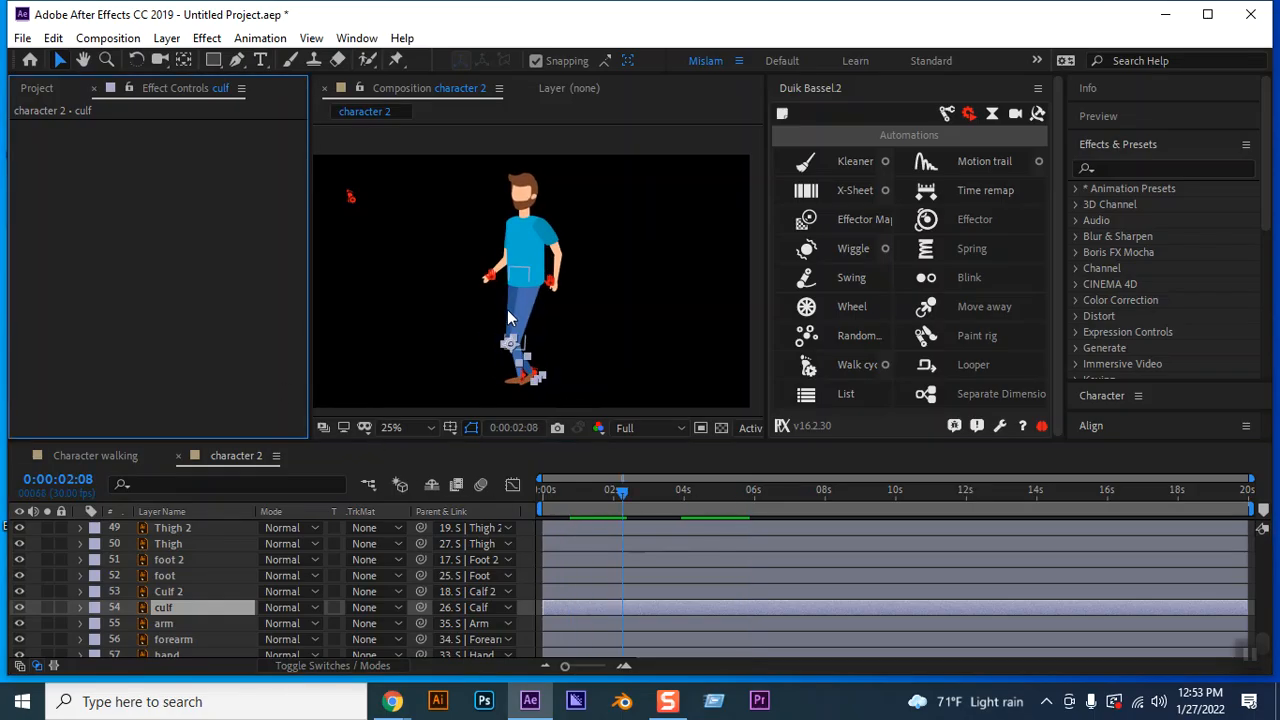
Move the Thigh 2 layer below Thigh and foot 2, directly above foot in the layer stack
left_click_drag(187, 534, 215, 533)
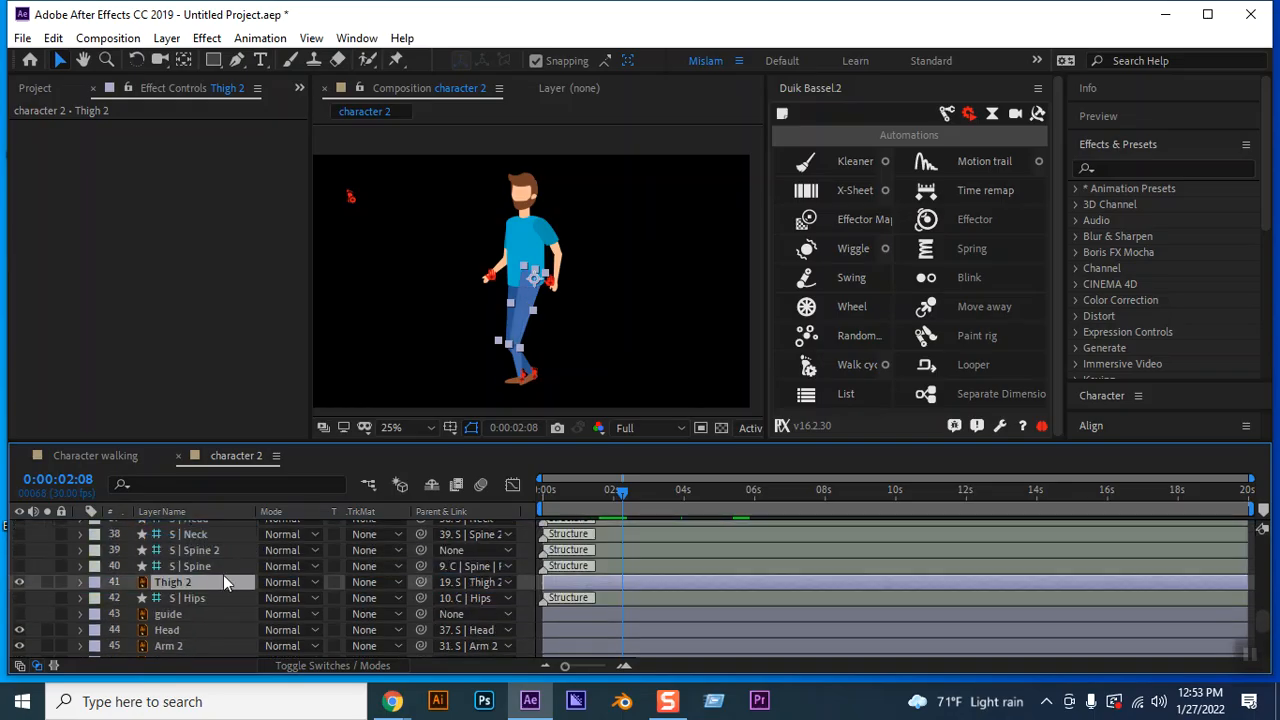
scroll(216, 581, "down", 1)
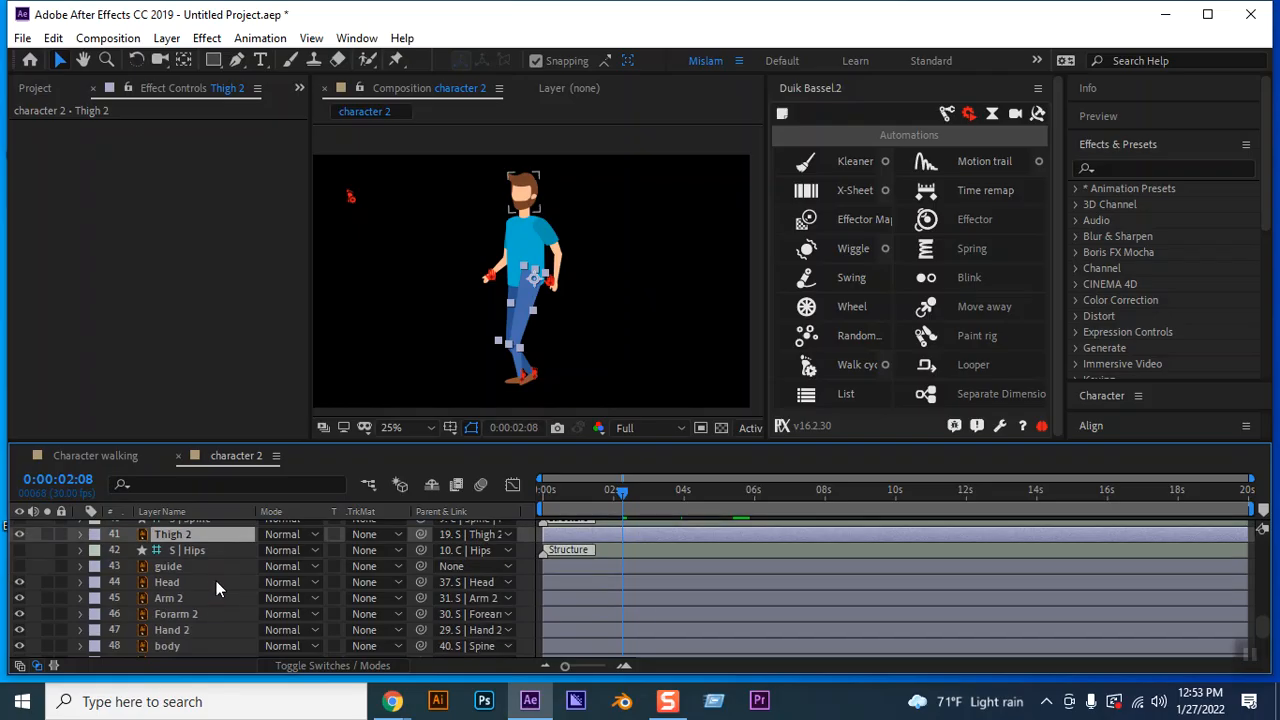
left_click_drag(195, 543, 209, 648)
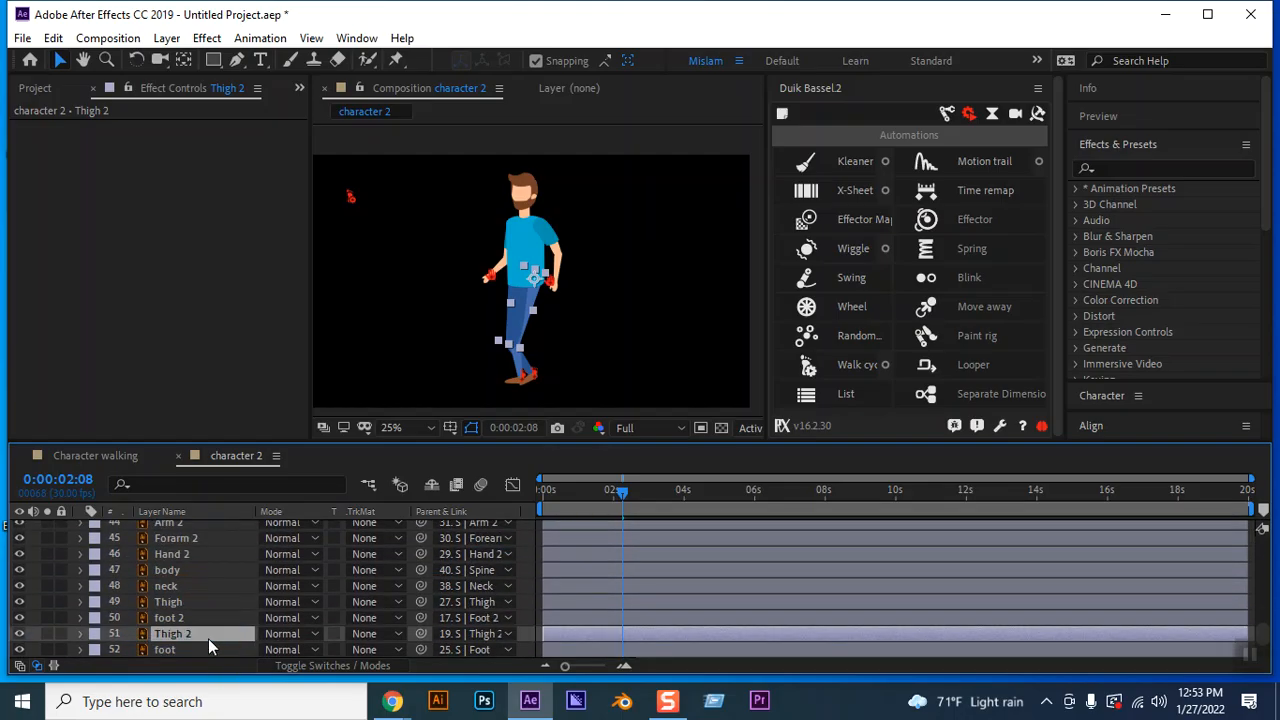
scroll(220, 638, "down", 1)
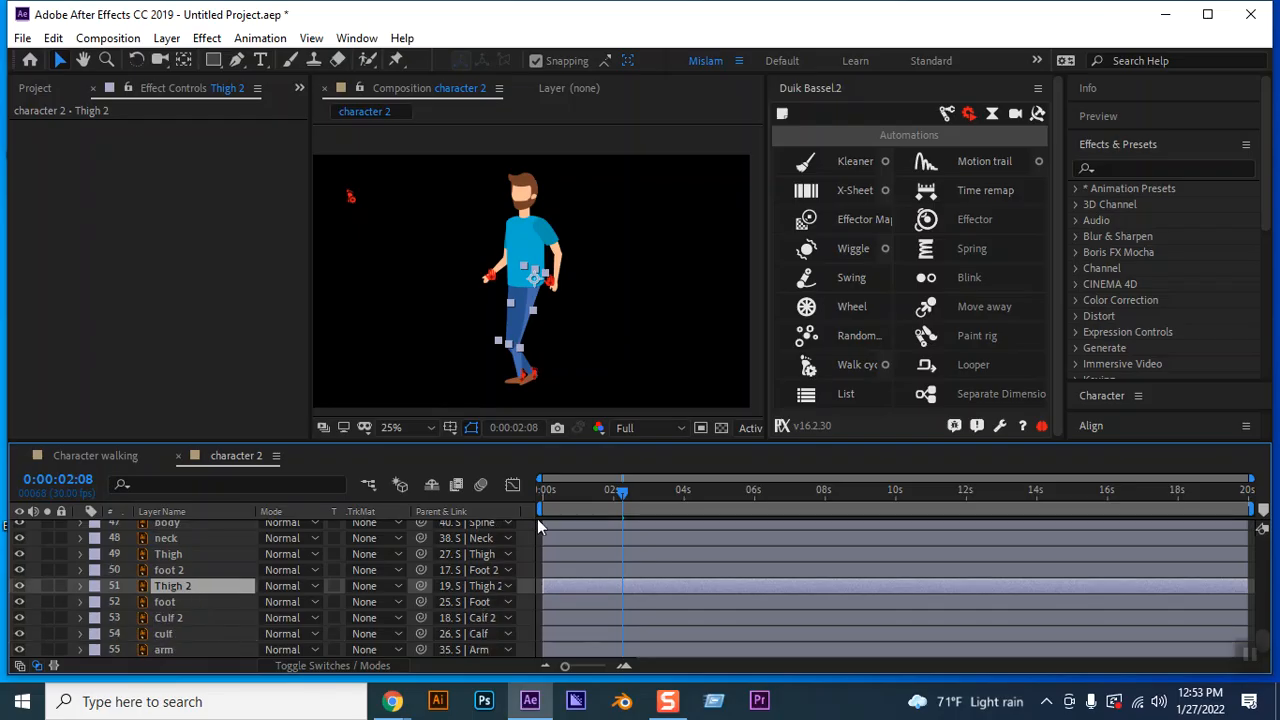
Move the Thigh 2 layer directly above Thigh and check how the legs overlap around the two-second mark
left_click_drag(203, 587, 201, 546)
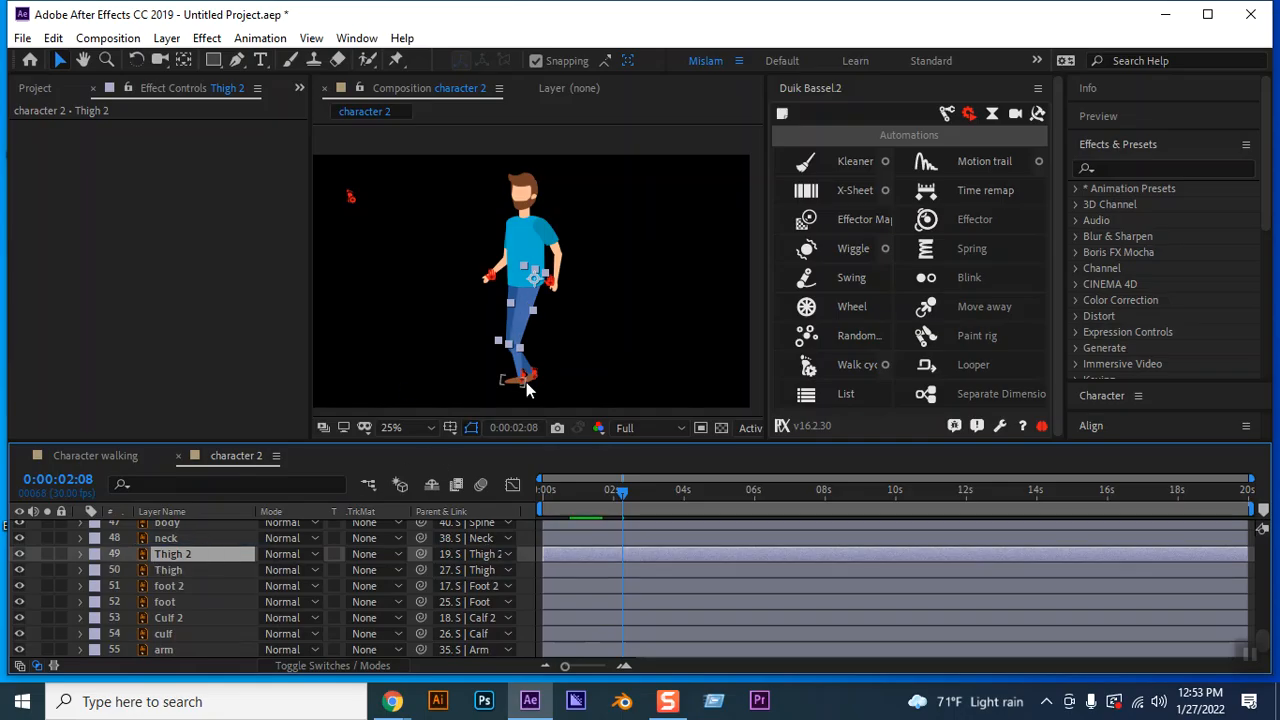
left_click(613, 492)
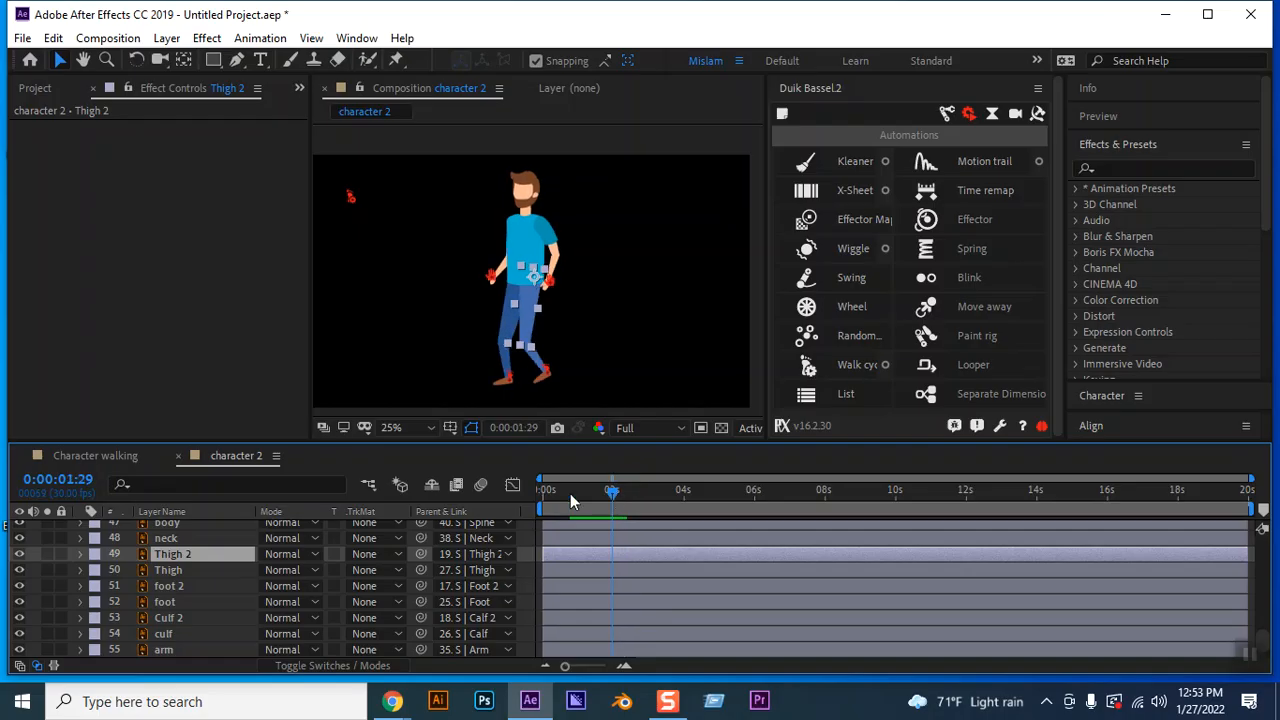
left_click(283, 400)
left_click(346, 355)
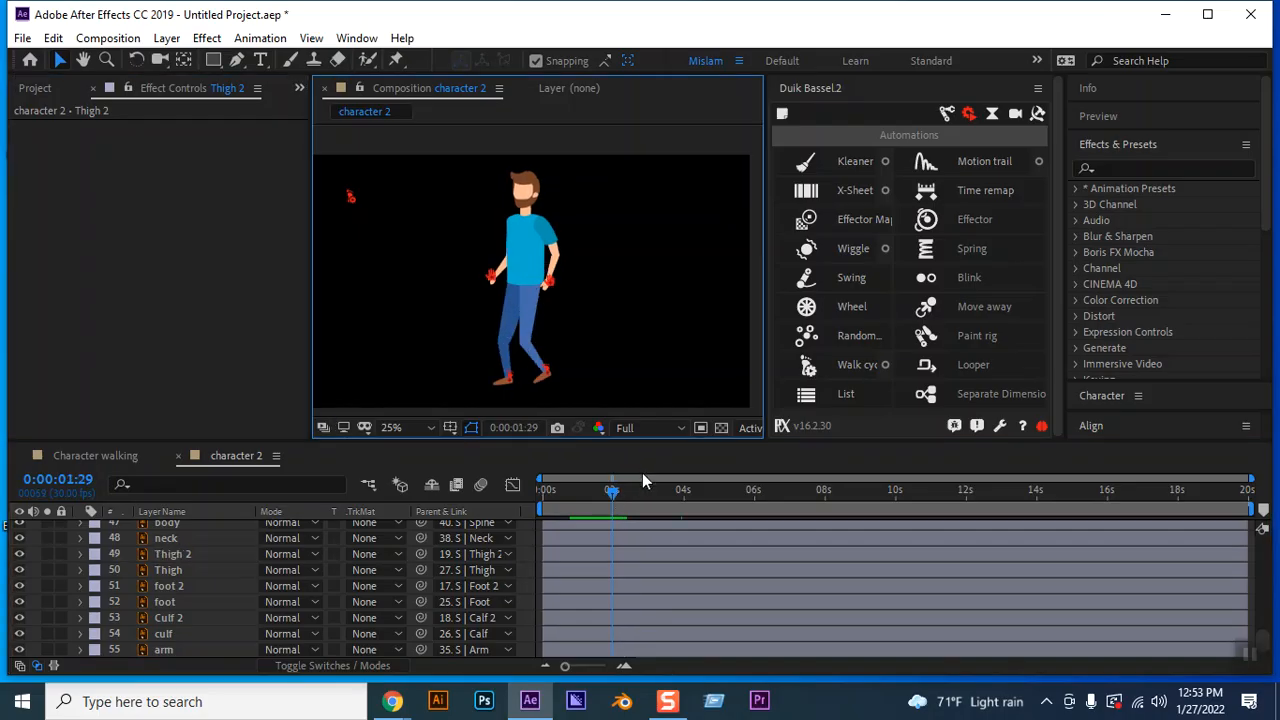
left_click(618, 492)
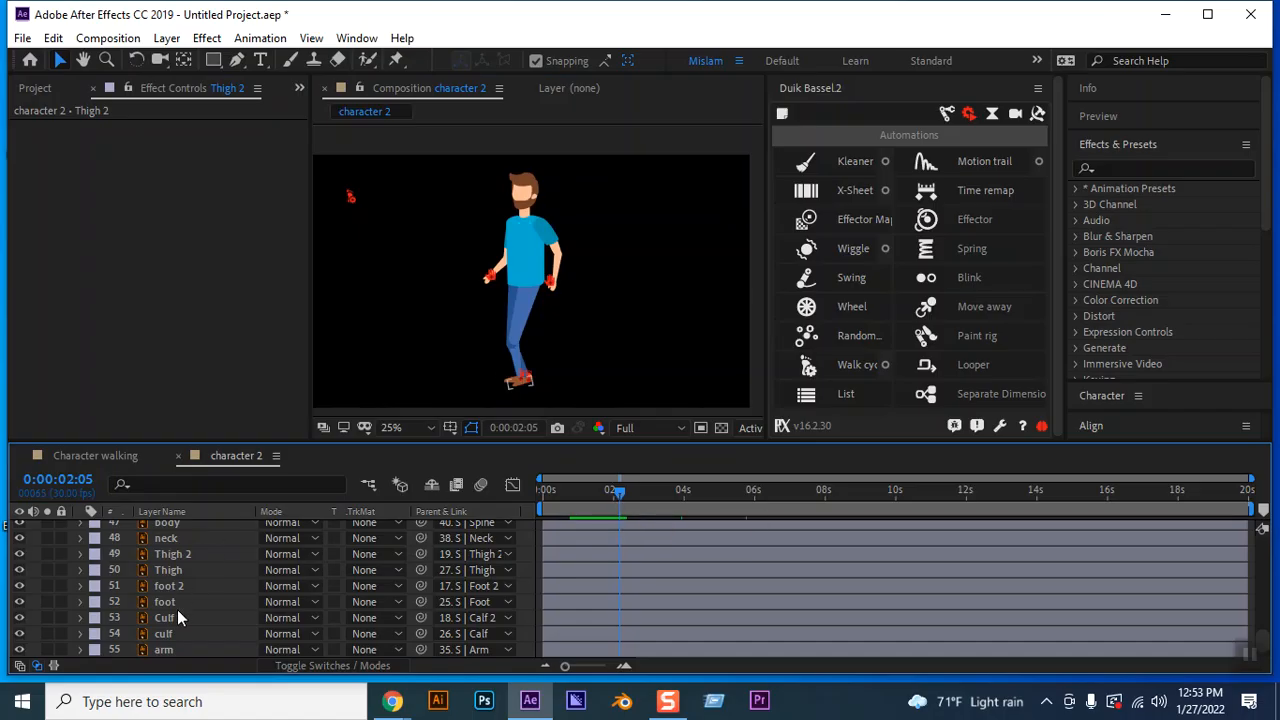
Move the Culf 2 layer directly below Thigh 2 and preview the walk from the start of the timeline
left_click_drag(177, 617, 187, 564)
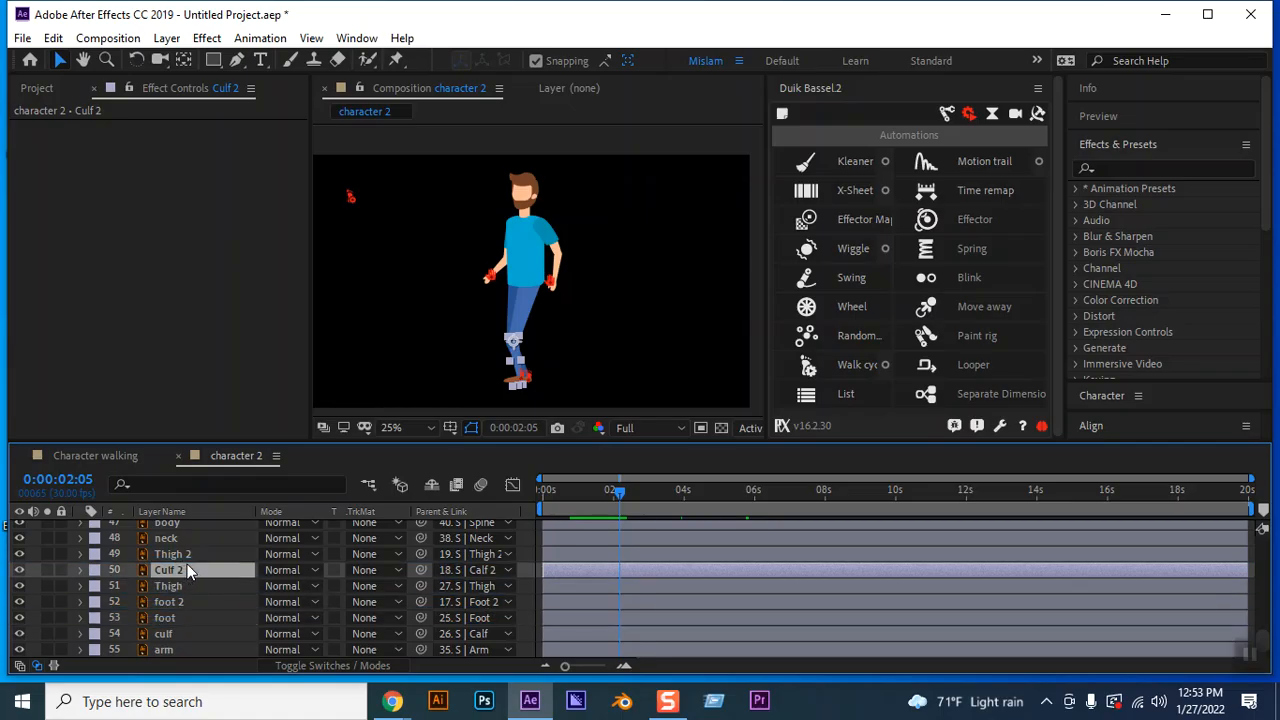
left_click(298, 374)
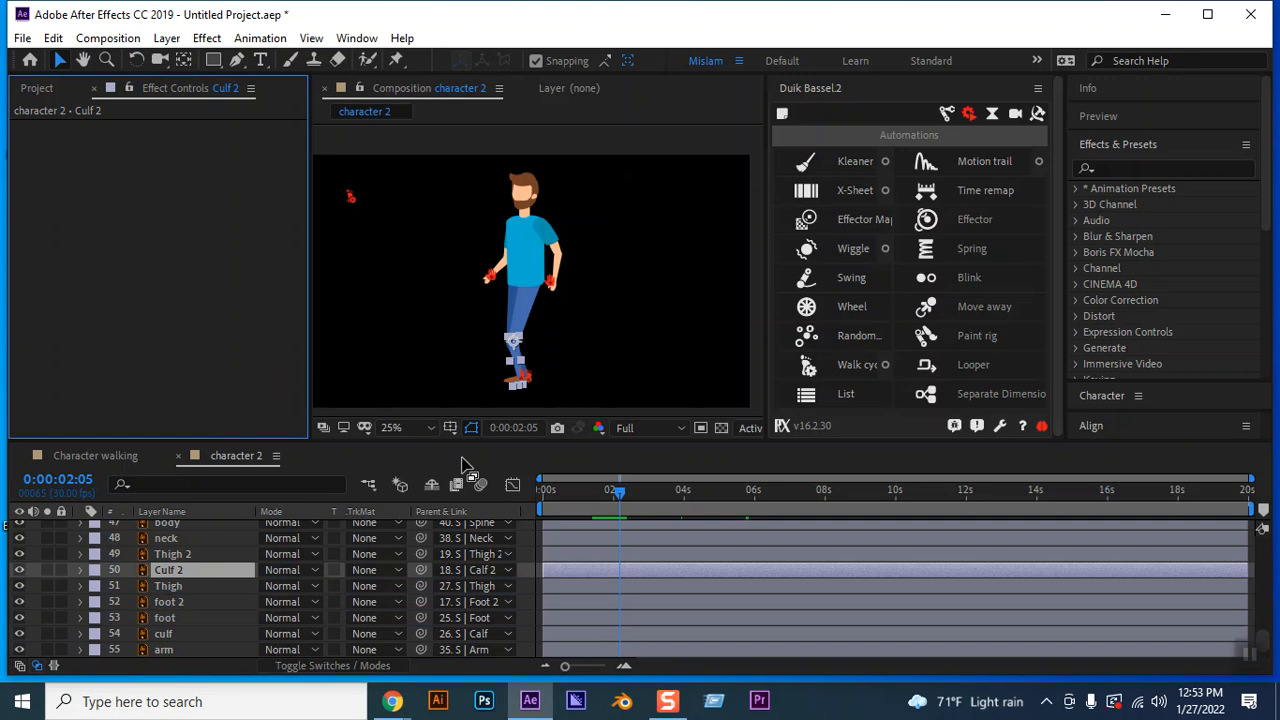
left_click(386, 290)
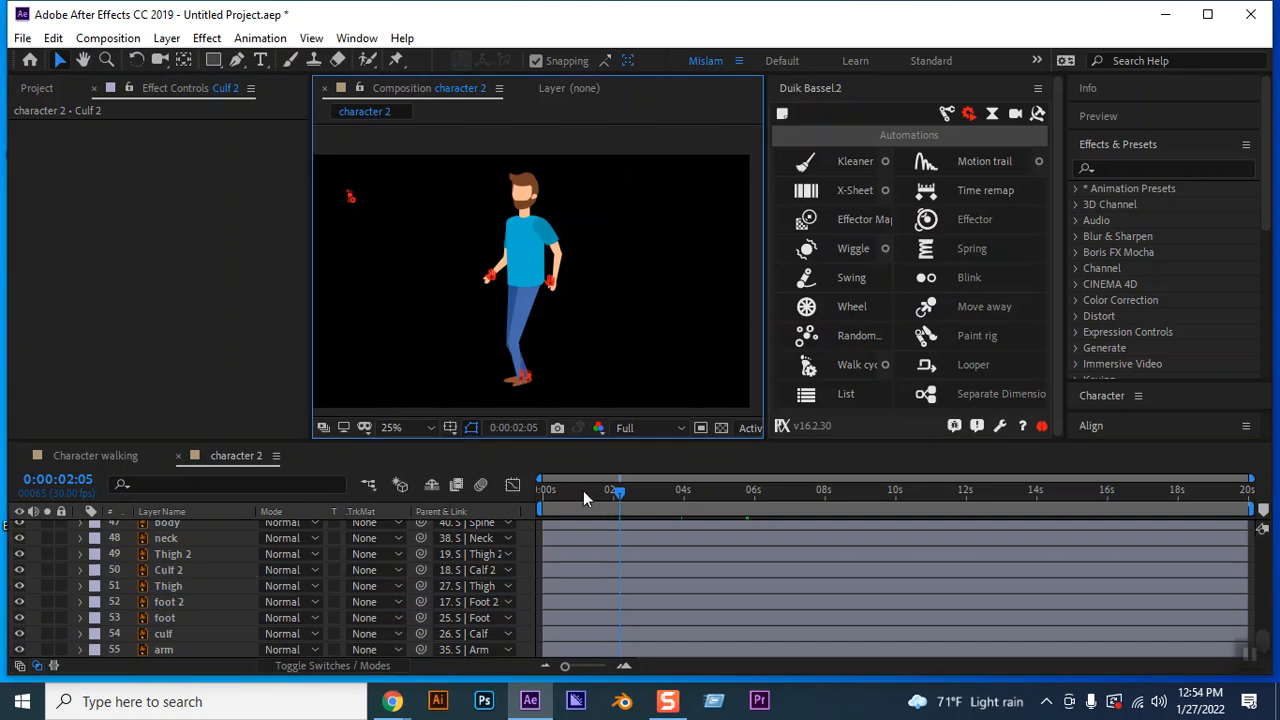
left_click_drag(583, 490, 492, 493)
key("space")
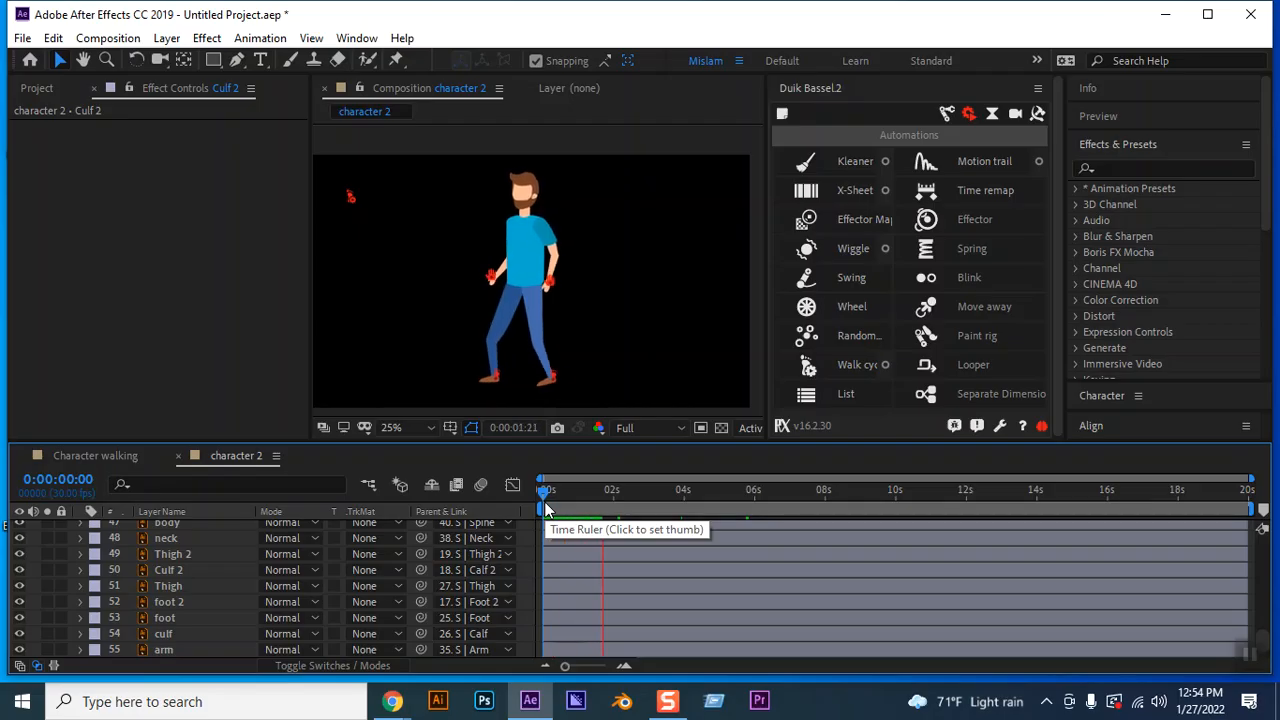
key("space")
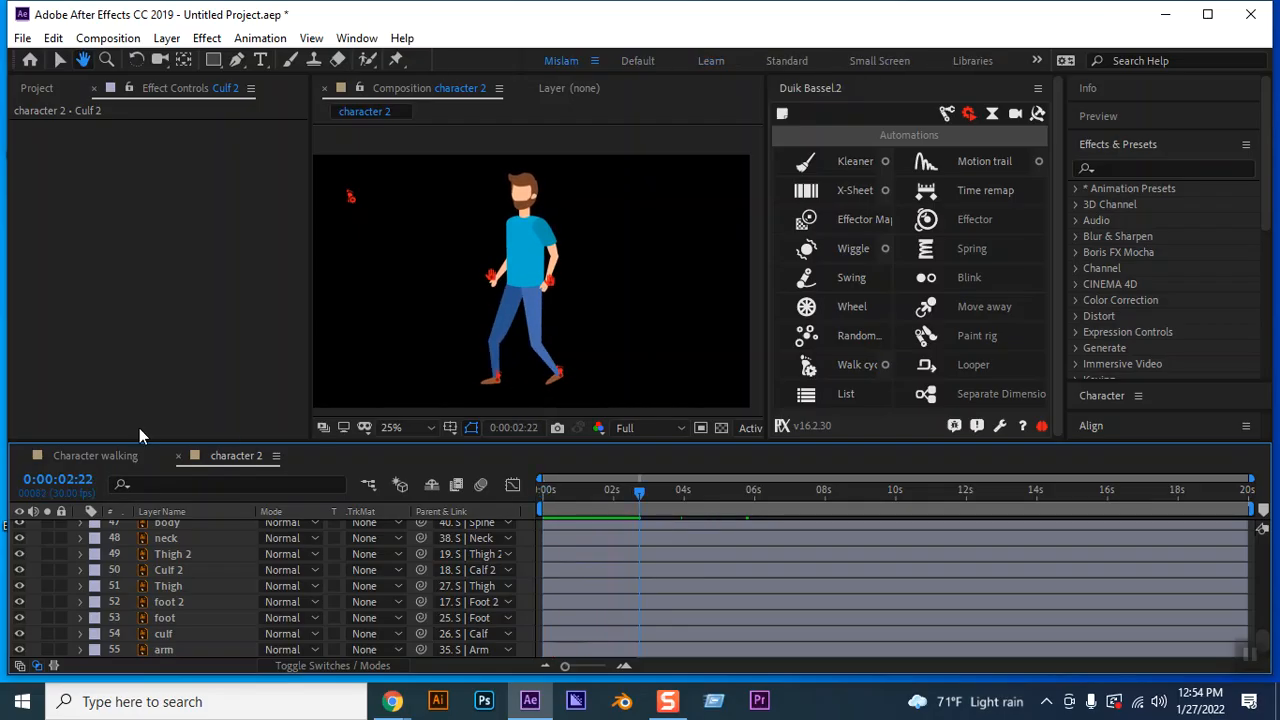
Set the Arms swing in the Walk Cycle controller's secondary controls to 42° and return to the start of the timeline
left_click(349, 195)
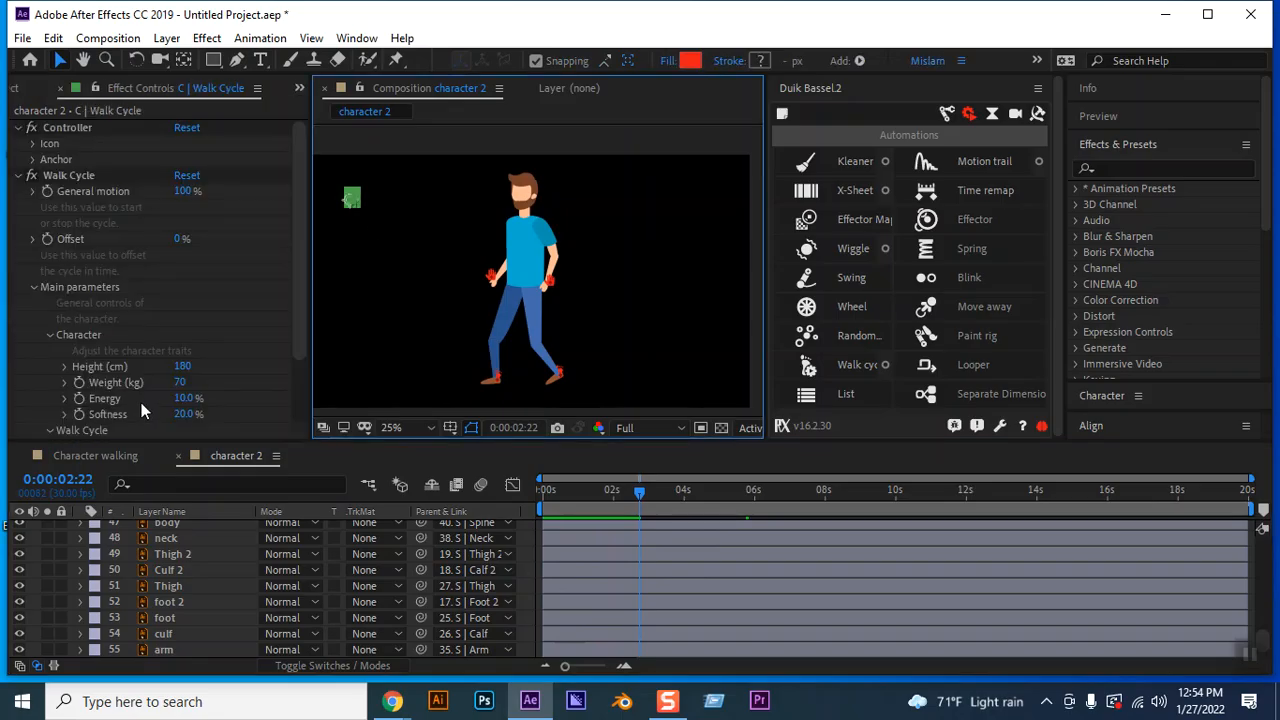
scroll(143, 405, "down", 2)
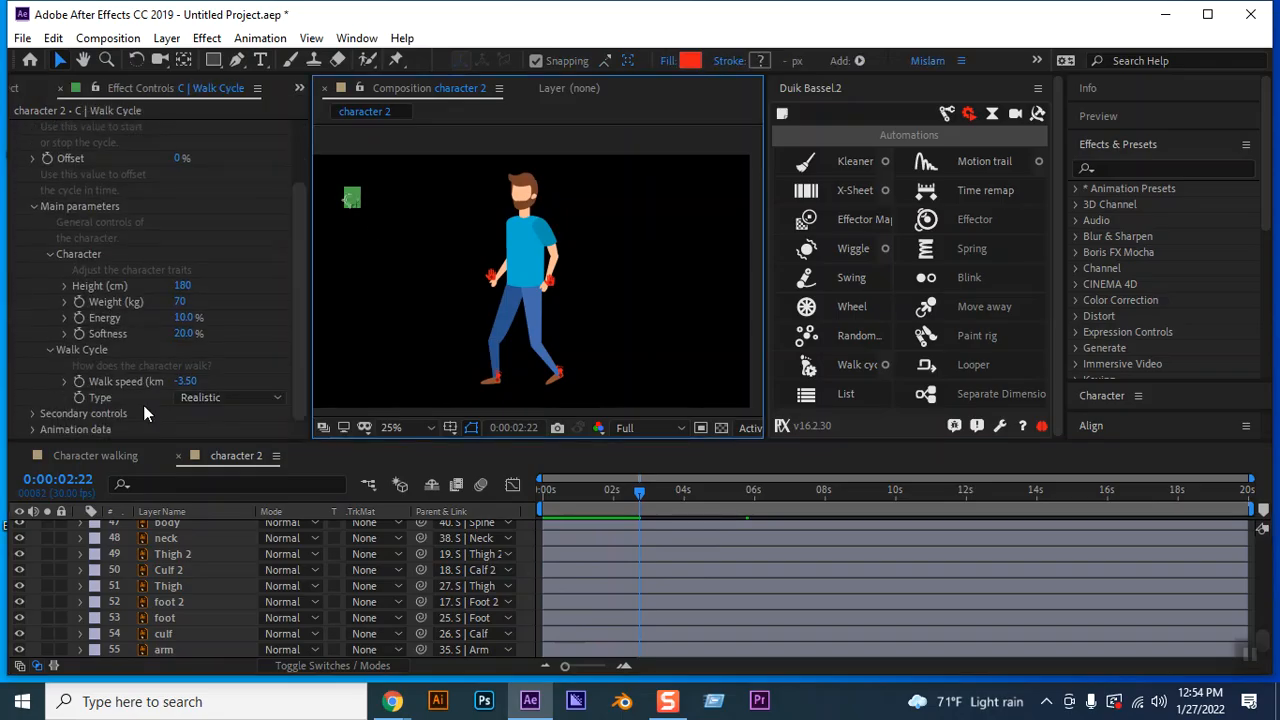
left_click(36, 414)
scroll(60, 412, "down", 3)
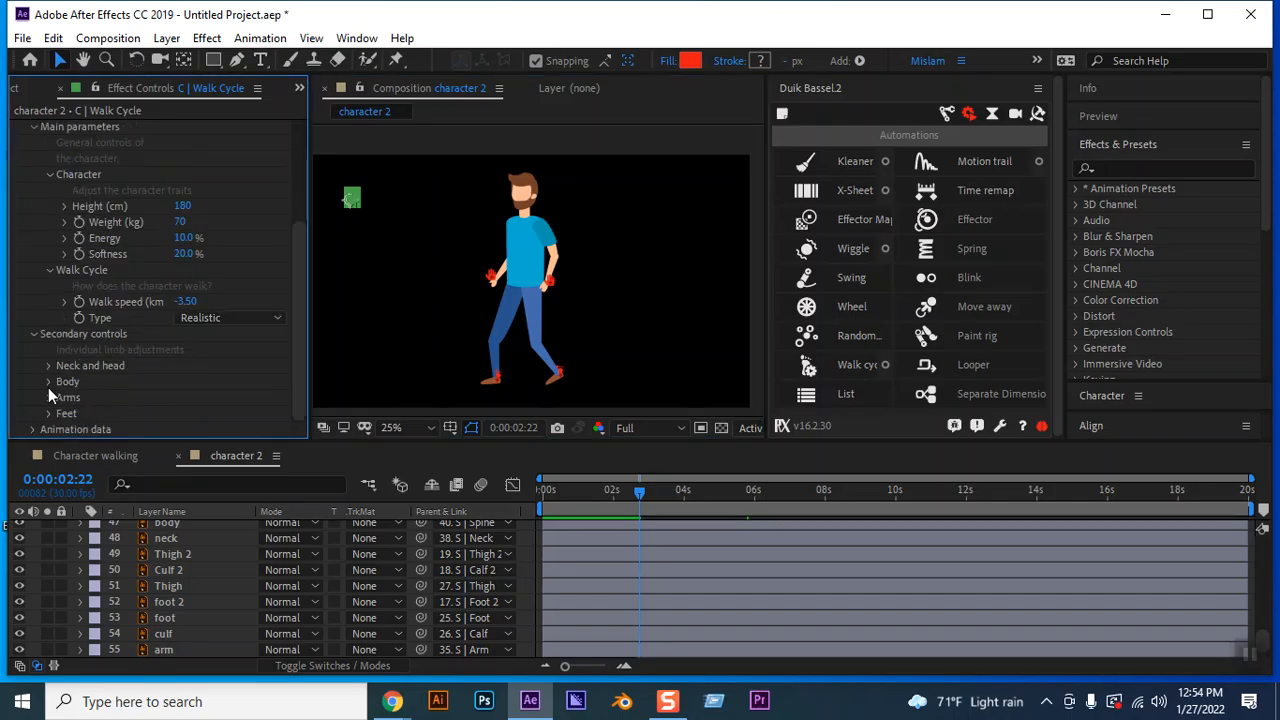
left_click(48, 397)
scroll(48, 397, "down", 2)
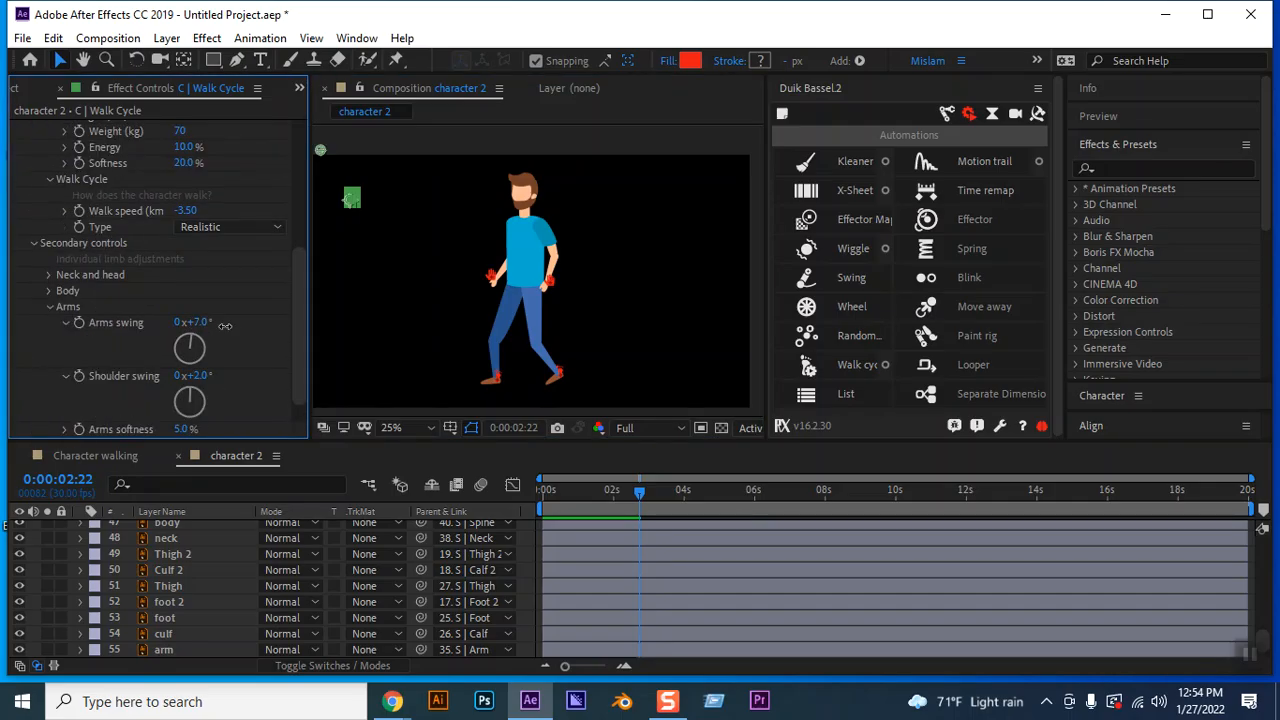
left_click_drag(225, 326, 242, 327)
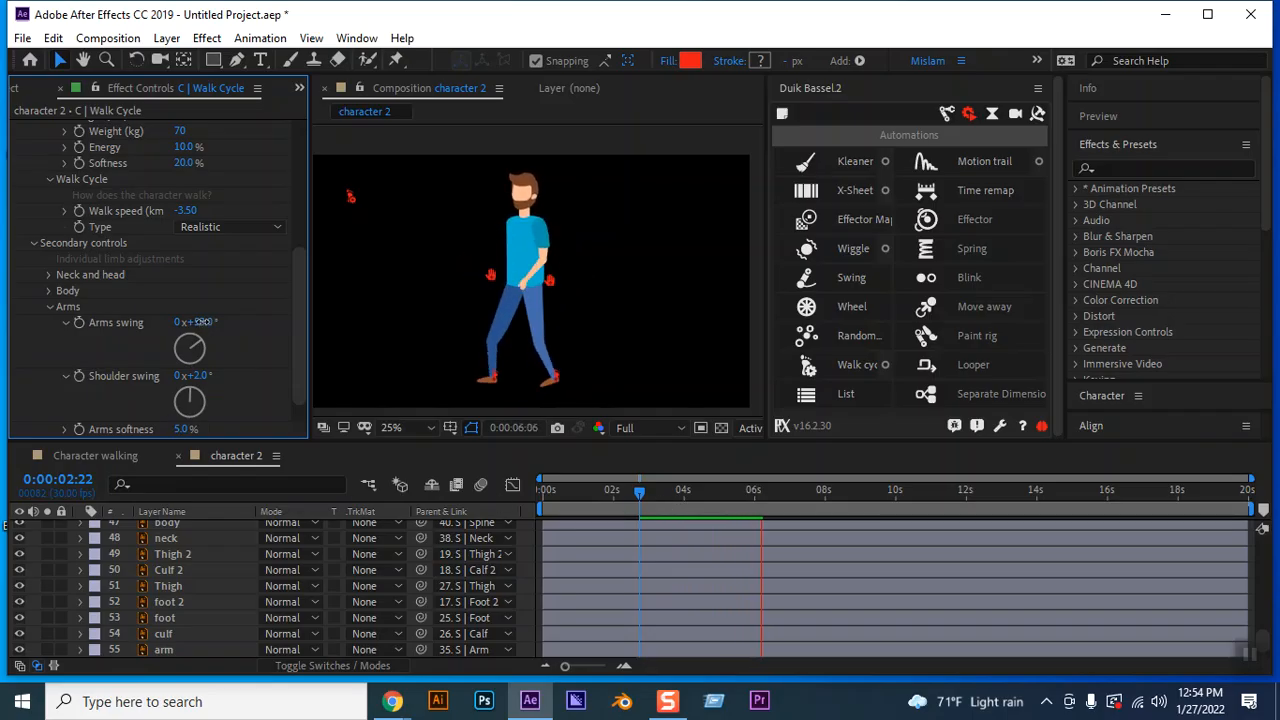
left_click_drag(196, 323, 194, 323)
left_click_drag(638, 492, 543, 489)
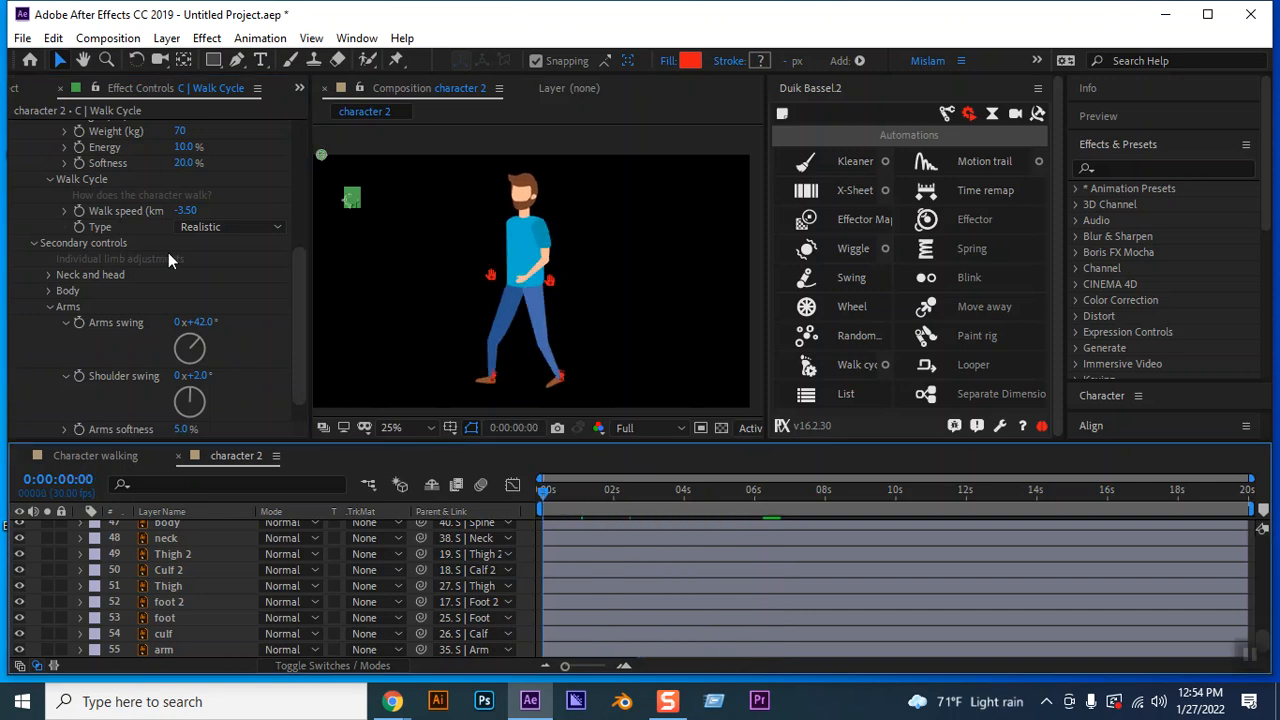
Set Hit the ground to 26% in the Walk Cycle's Feet controls and preview the walk
left_click_drag(298, 316, 291, 351)
left_click(47, 413)
scroll(215, 386, "down", 2)
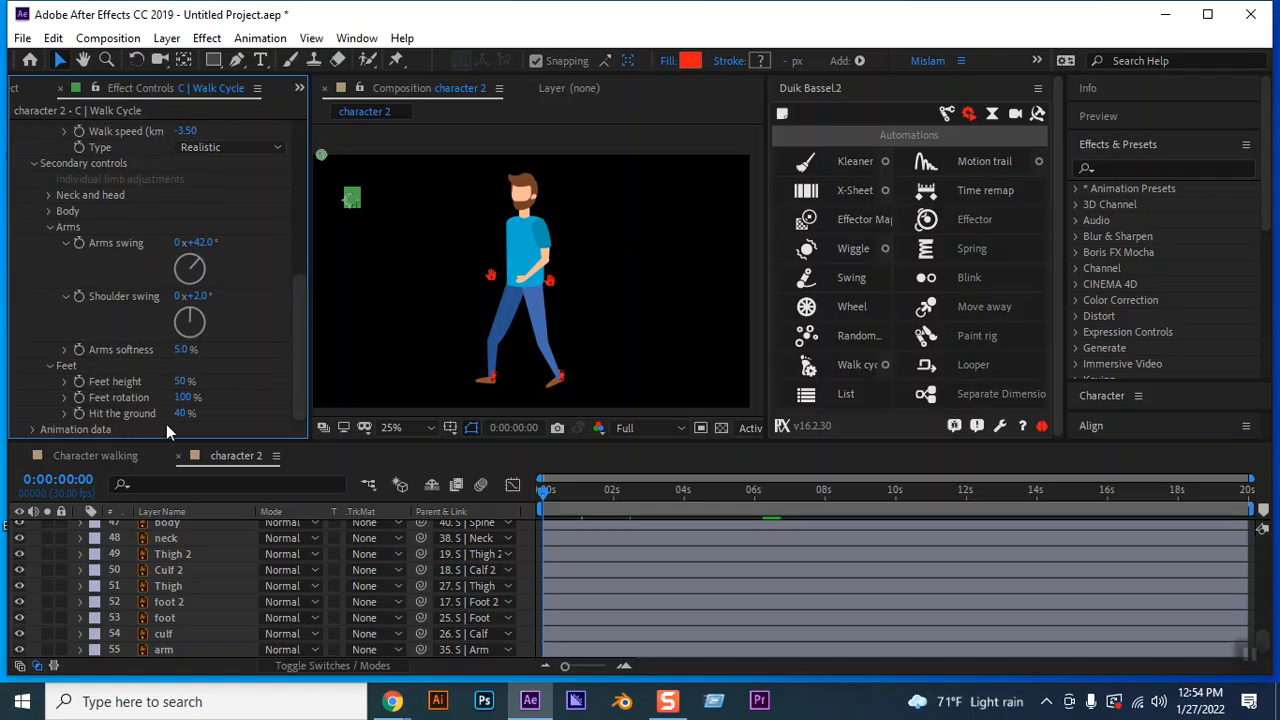
left_click_drag(187, 413, 173, 413)
key("space")
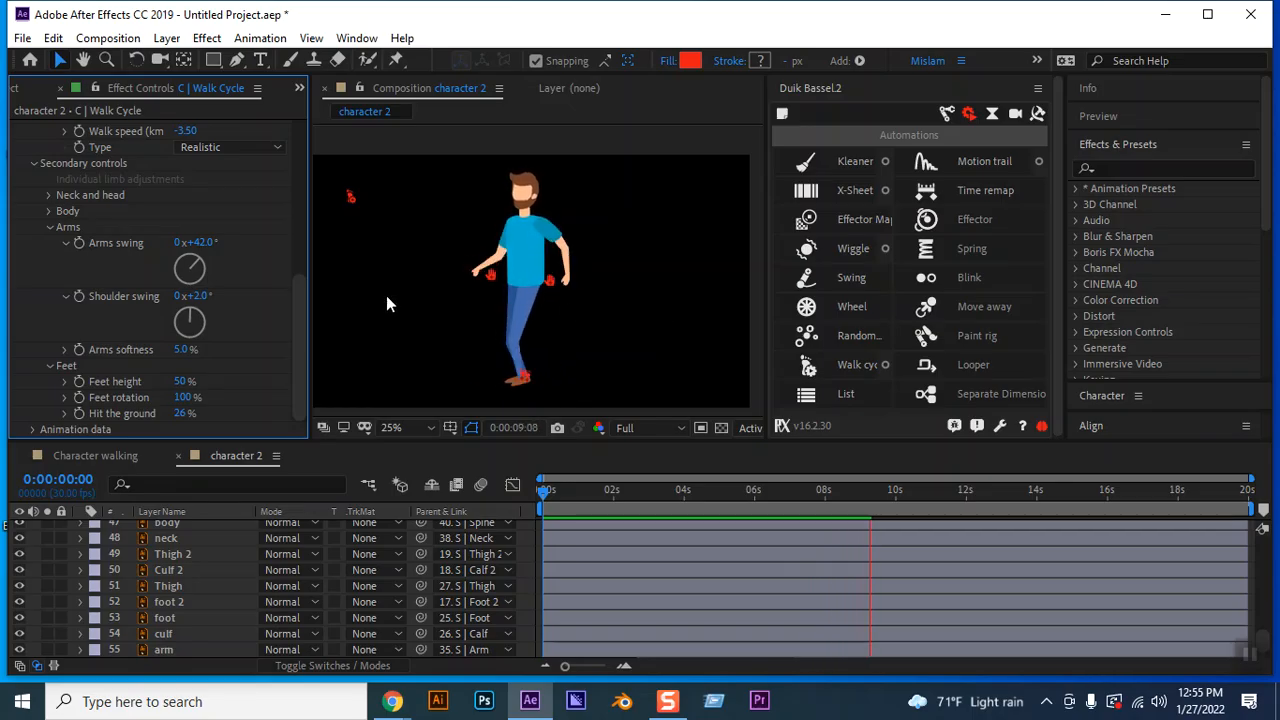
Set the character's Energy to 50% in the Walk Cycle's main parameters
scroll(190, 295, "up", 3)
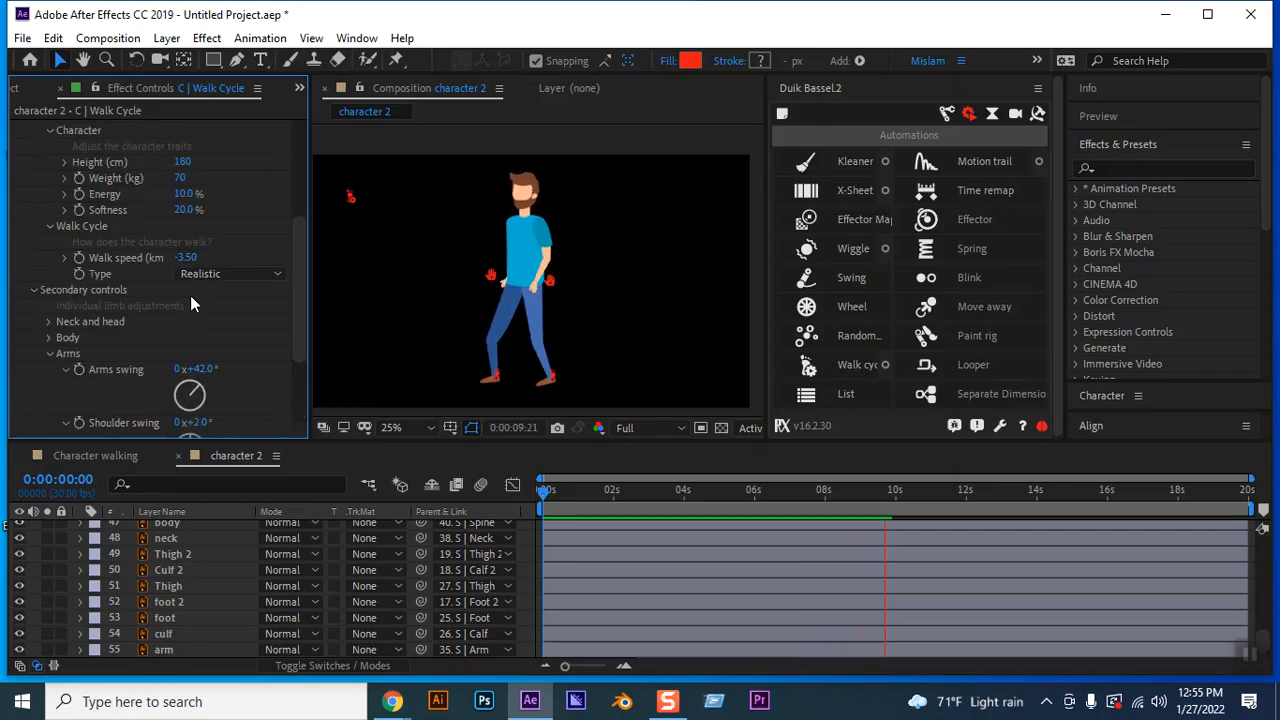
left_click(192, 198)
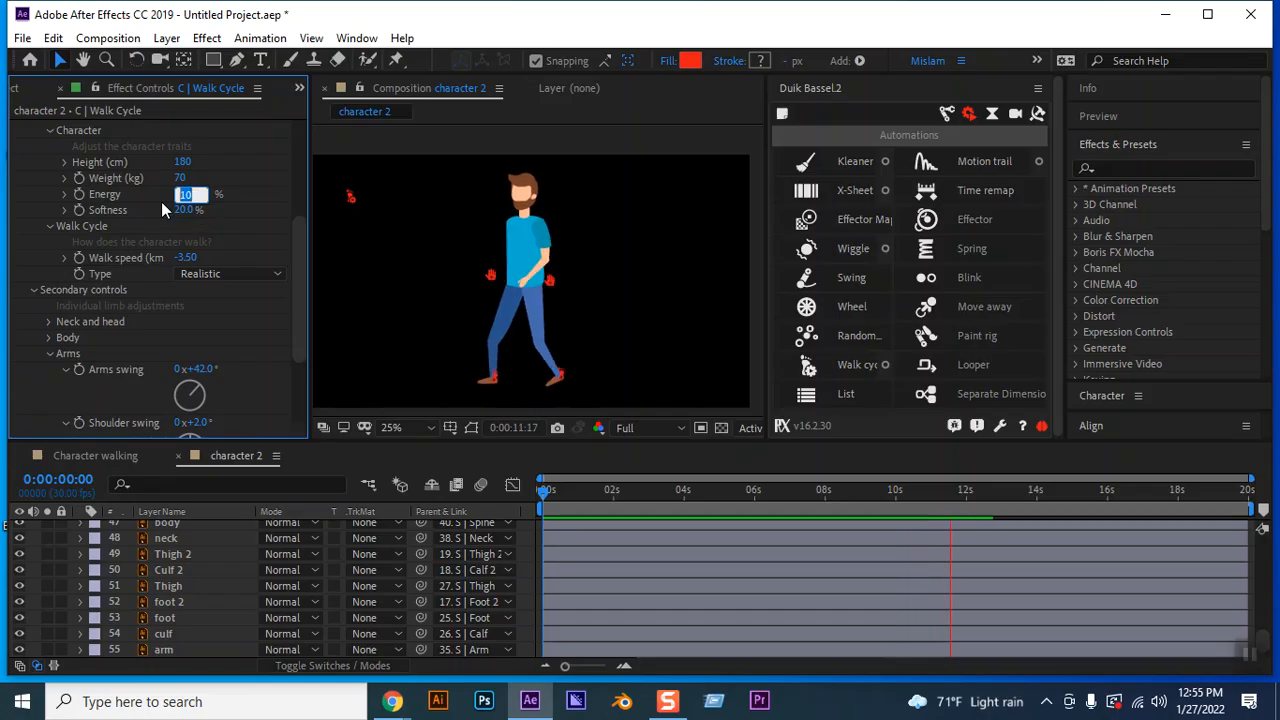
type("50")
key("Return")
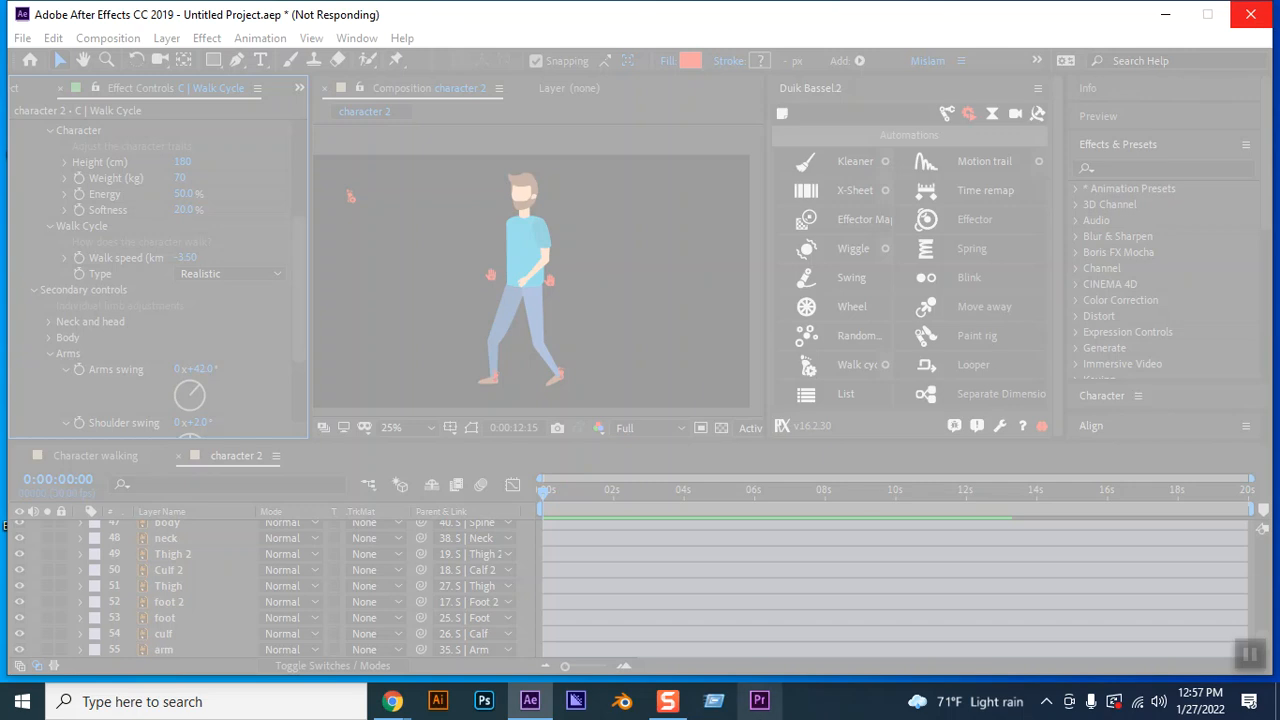
End the unresponsive After Effects process and minimize the Settings window to show the desktop
right_click(805, 700)
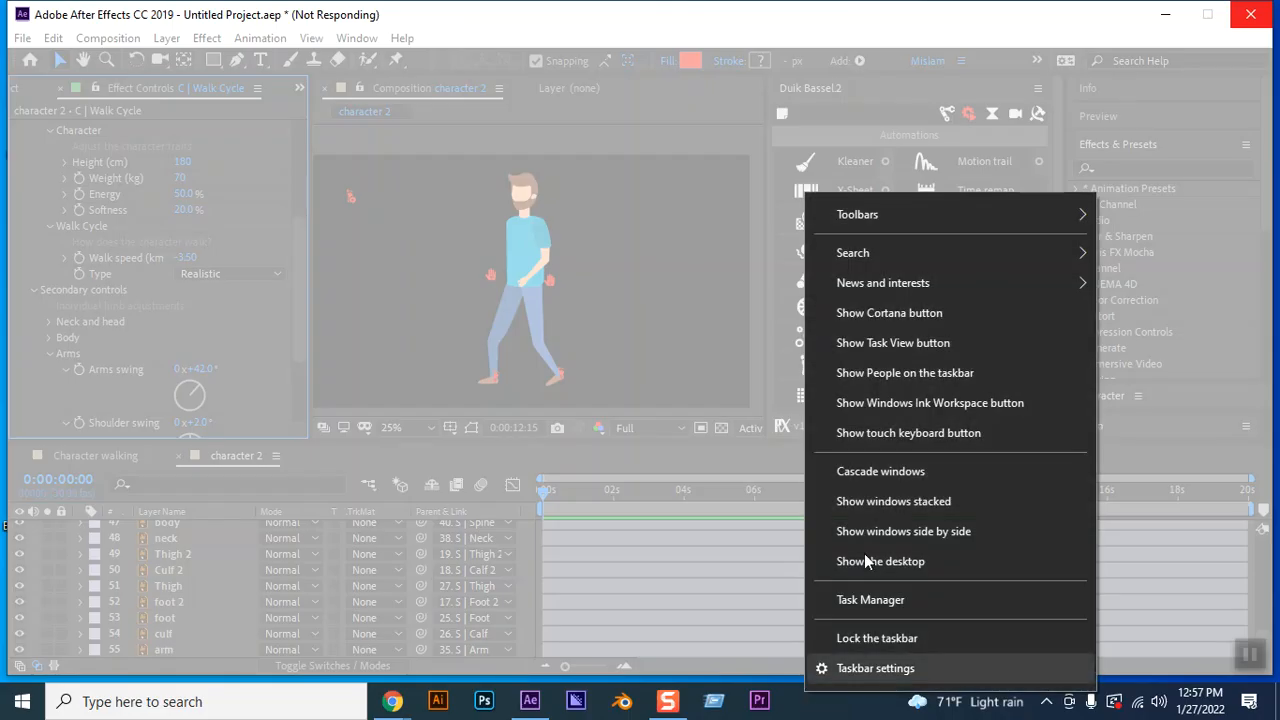
left_click(884, 599)
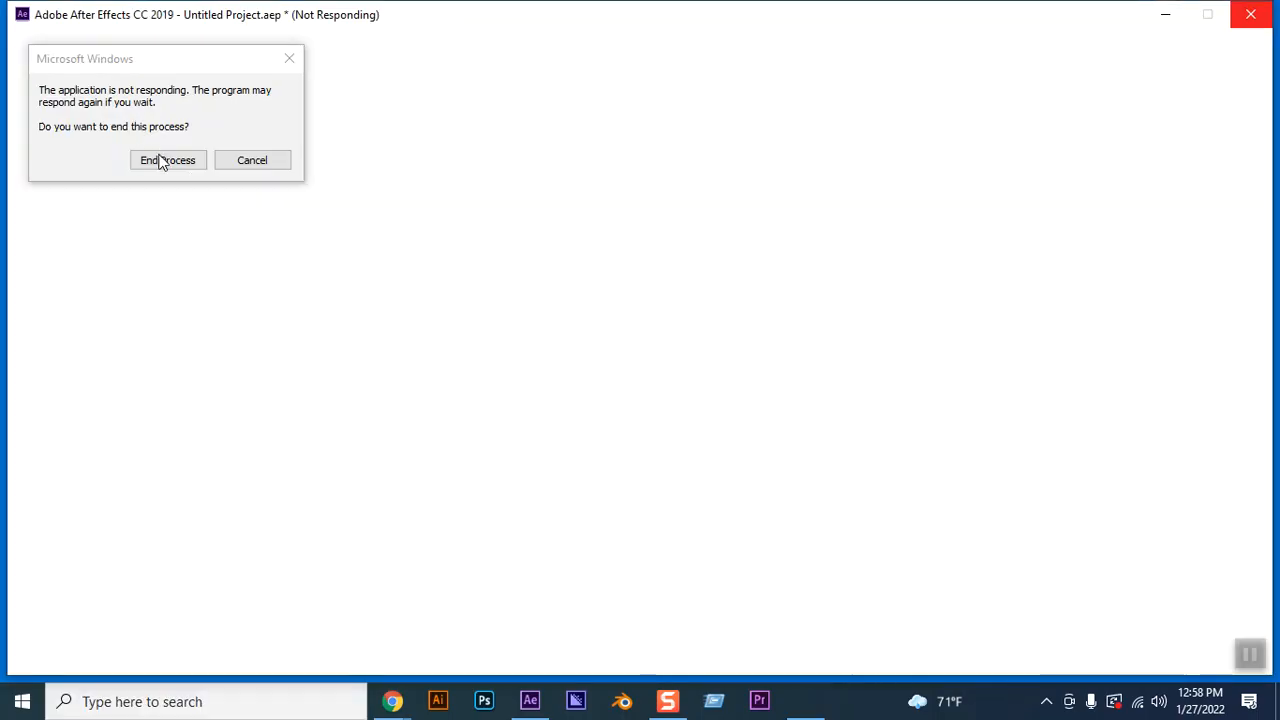
left_click(160, 161)
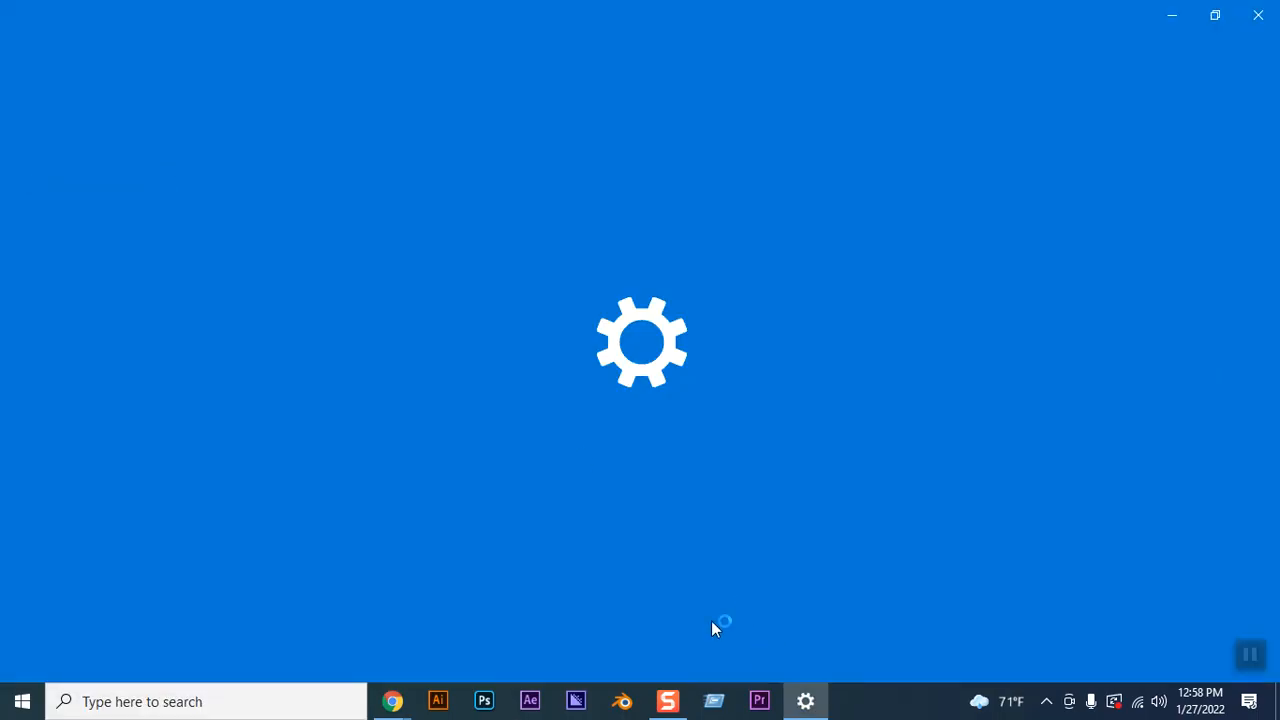
left_click(805, 701)
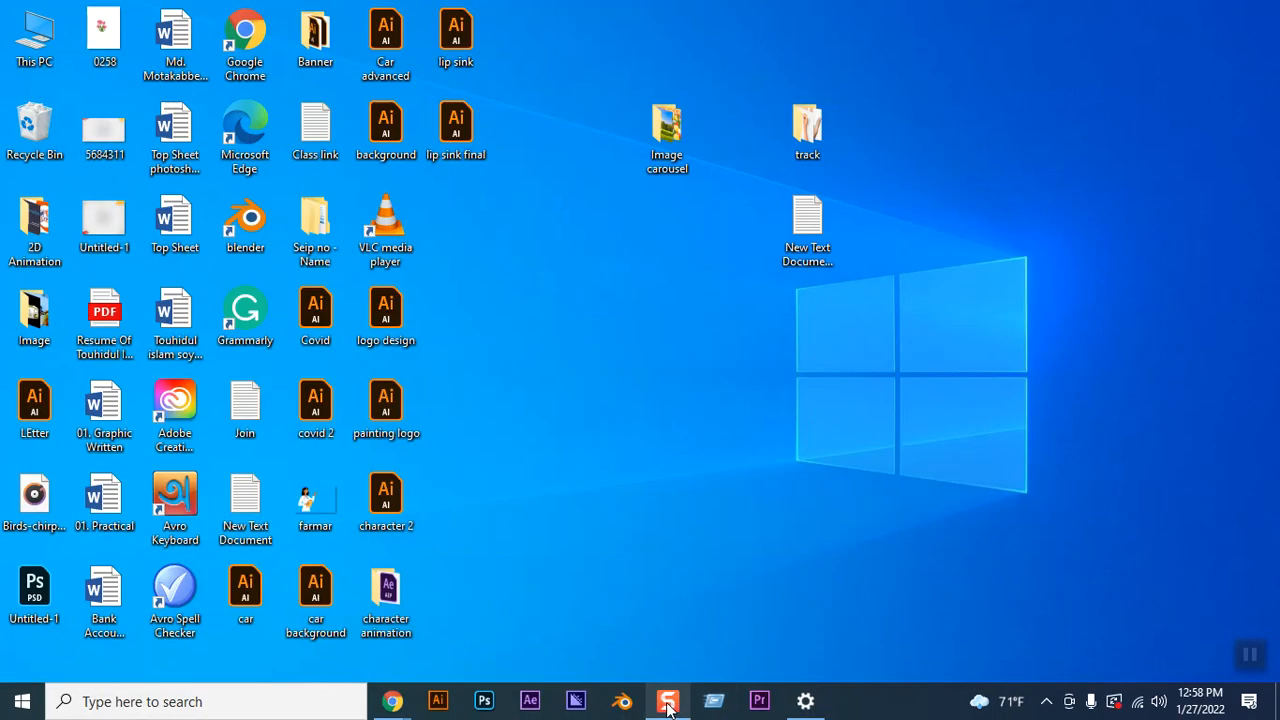